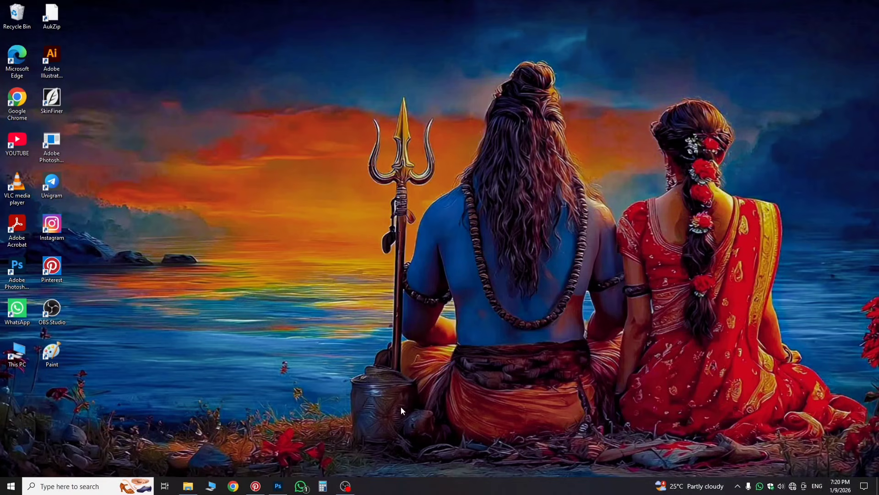
# Step: Create a blank 4 × 5 inch document at 500 ppi (2000 × 2500 px)
pyautogui.click(278, 485)
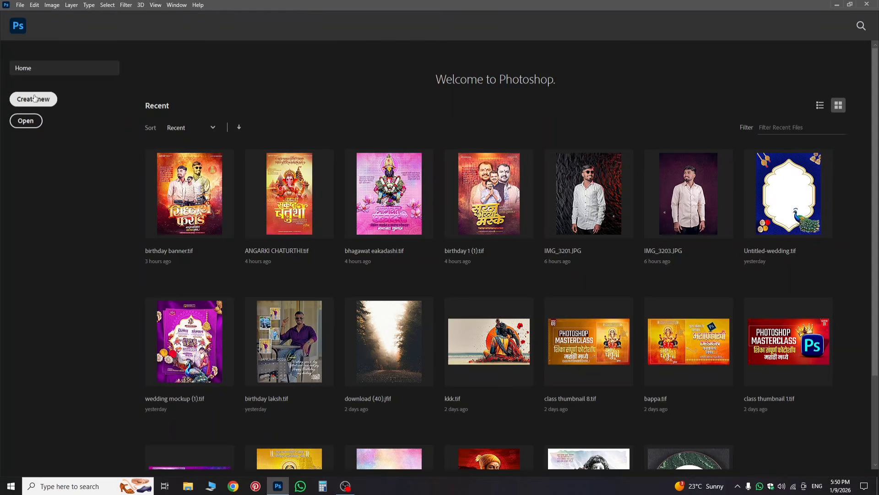
pyautogui.click(35, 98)
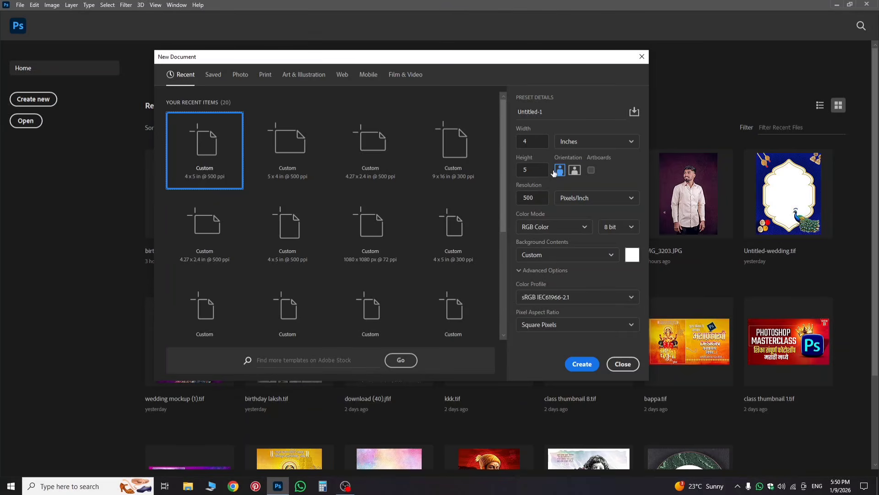
pyautogui.click(582, 364)
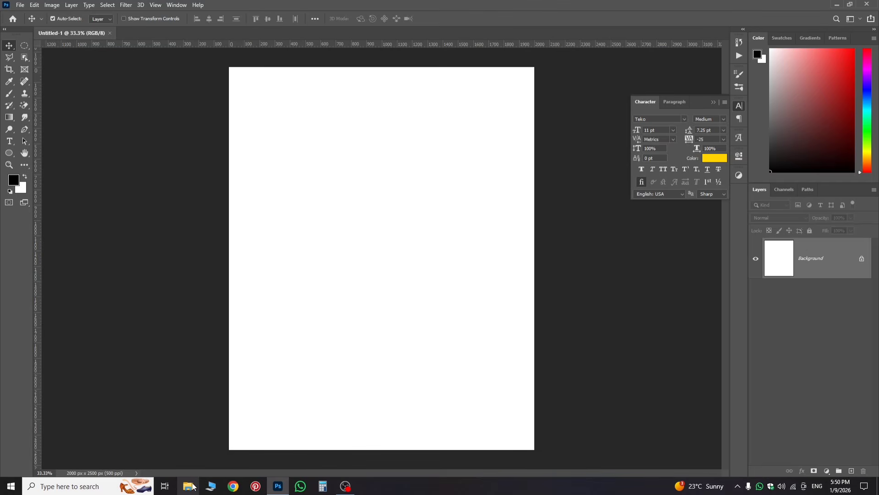
# Step: Open birthday banner.tif from the order folder on Graphic Material (D:) in Photoshop
pyautogui.press('super+e')
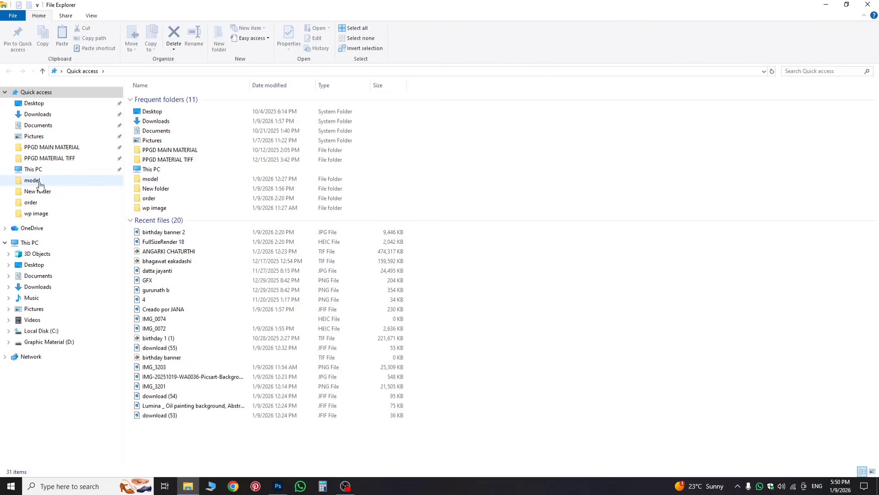
pyautogui.click(32, 202)
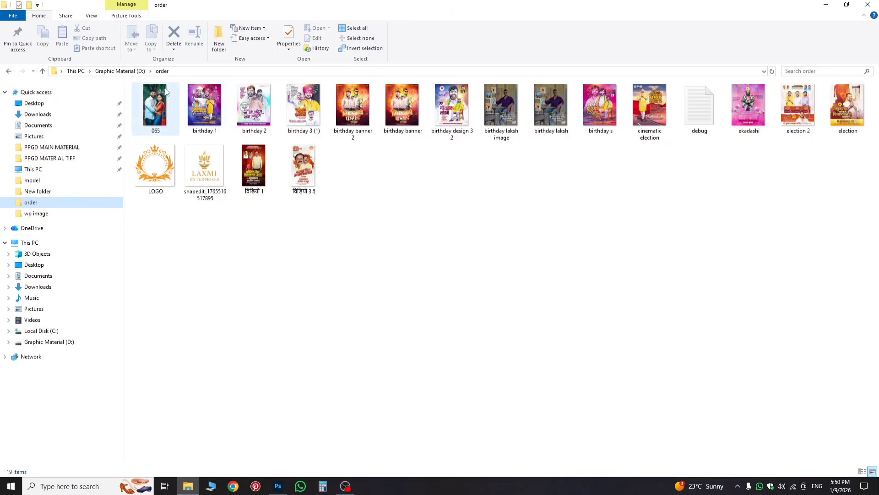
pyautogui.click(368, 125)
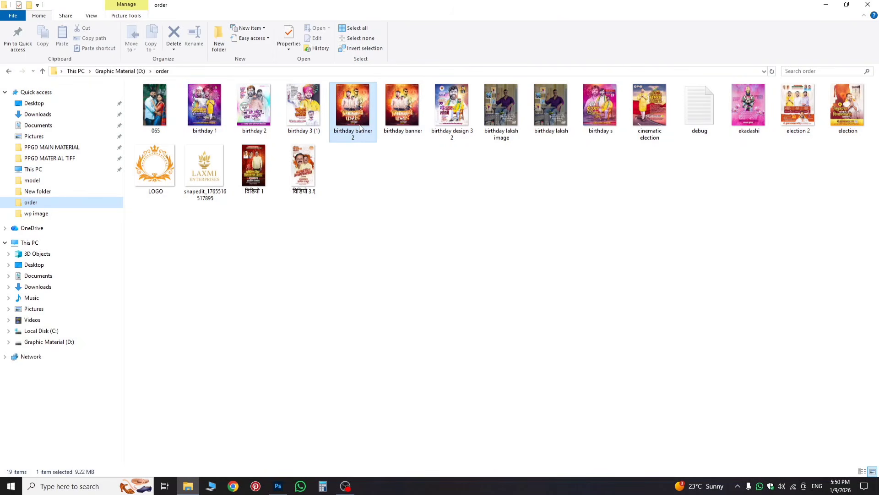
pyautogui.click(414, 117)
pyautogui.hotkey('alt', 'Tab')
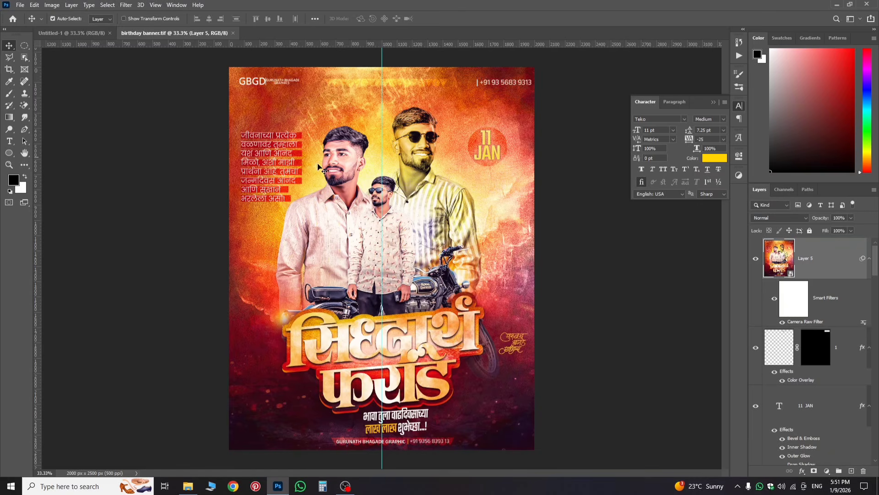
# Step: Fit the birthday banner on screen and hide Layer 5
pyautogui.scroll(-1, 398, 256)
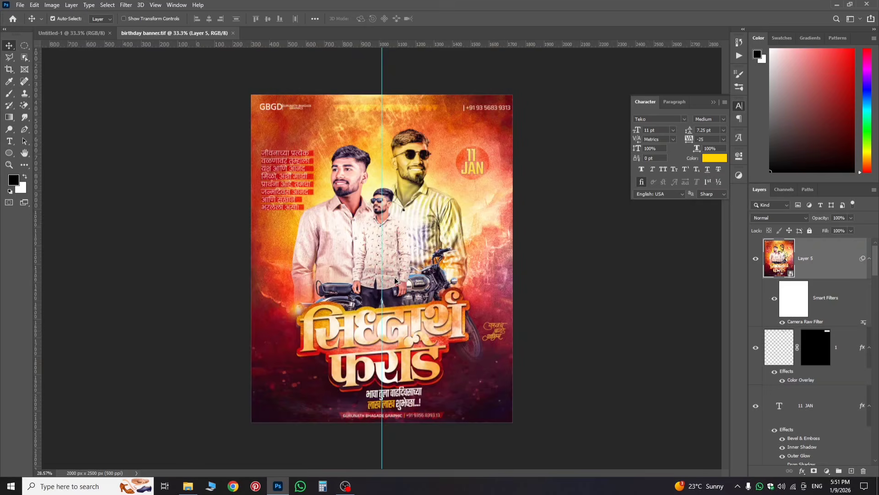
pyautogui.scroll(4, 412, 192)
pyautogui.scroll(-5, 382, 199)
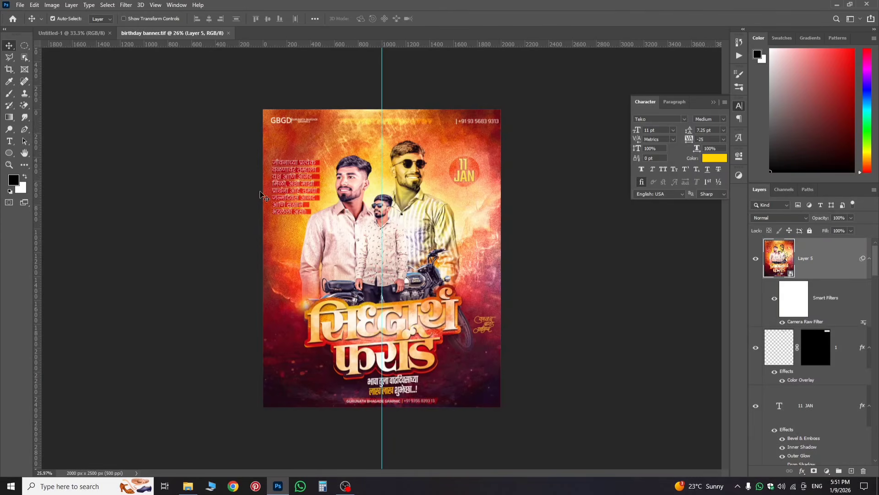
pyautogui.scroll(4, 402, 191)
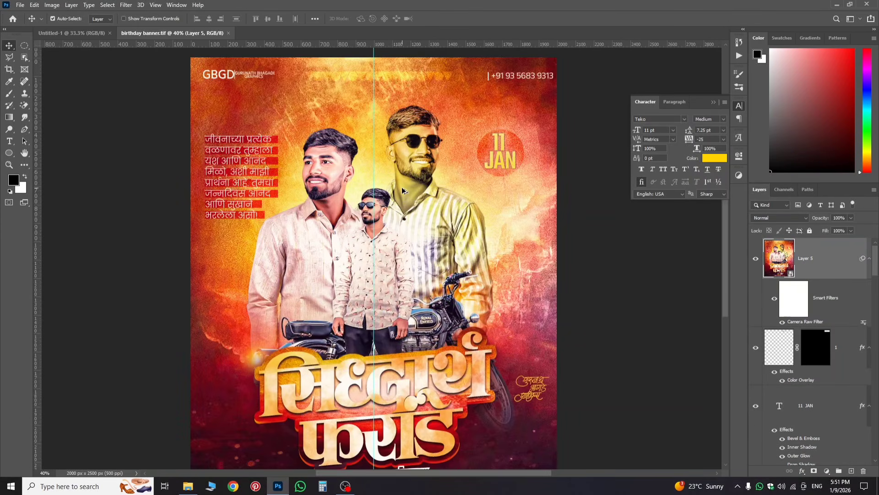
pyautogui.hotkey('ctrl', '0')
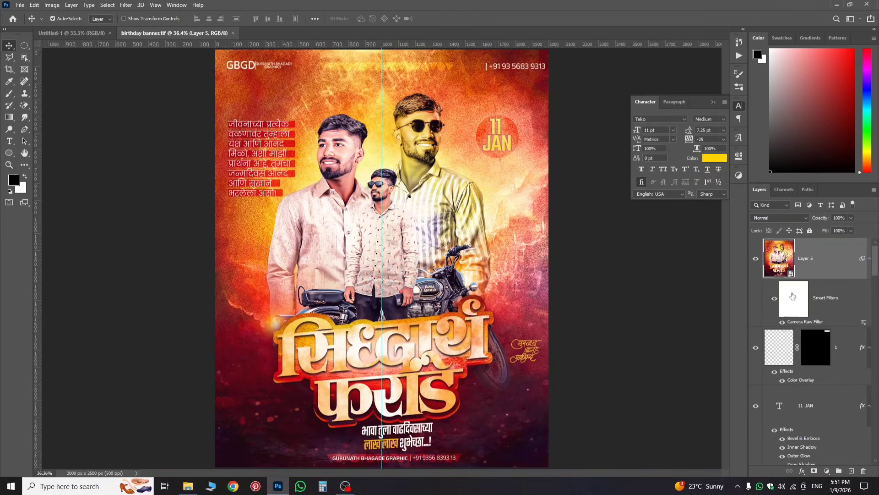
pyautogui.click(756, 261)
# Step: Collapse the model and text groups, expand bg, and select the download (53) layer
pyautogui.scroll(-5, 817, 366)
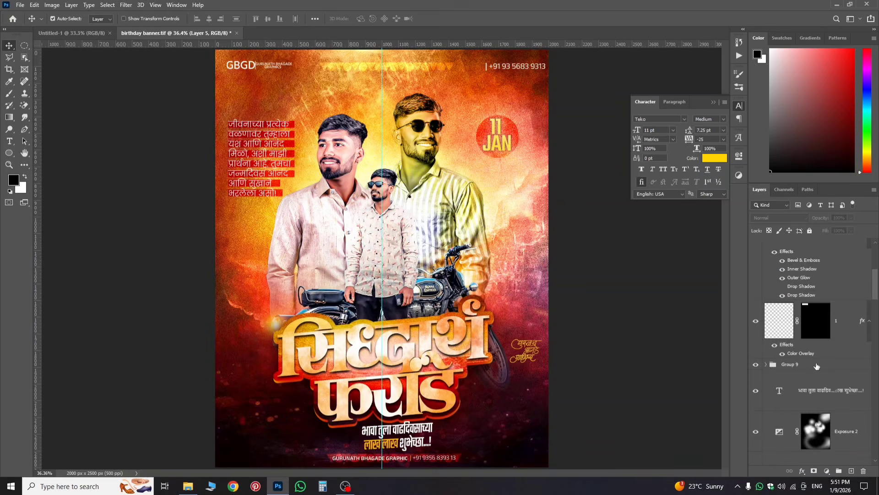
pyautogui.scroll(-3, 820, 403)
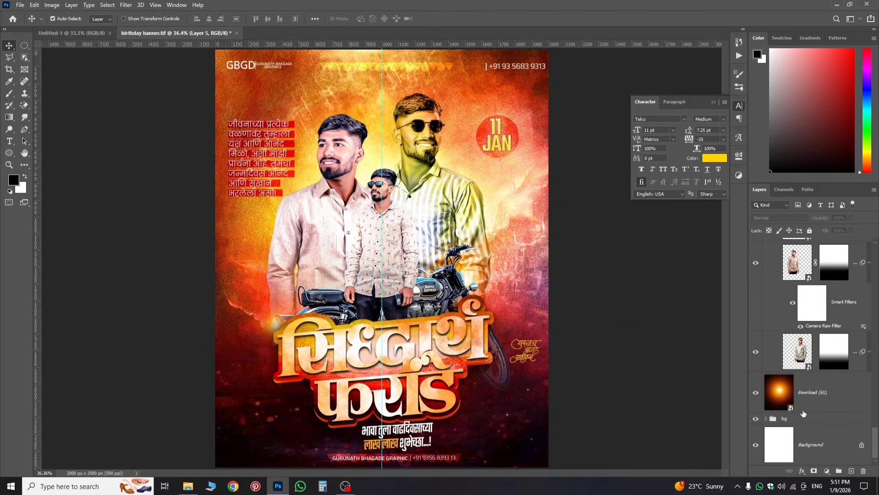
pyautogui.scroll(3, 802, 419)
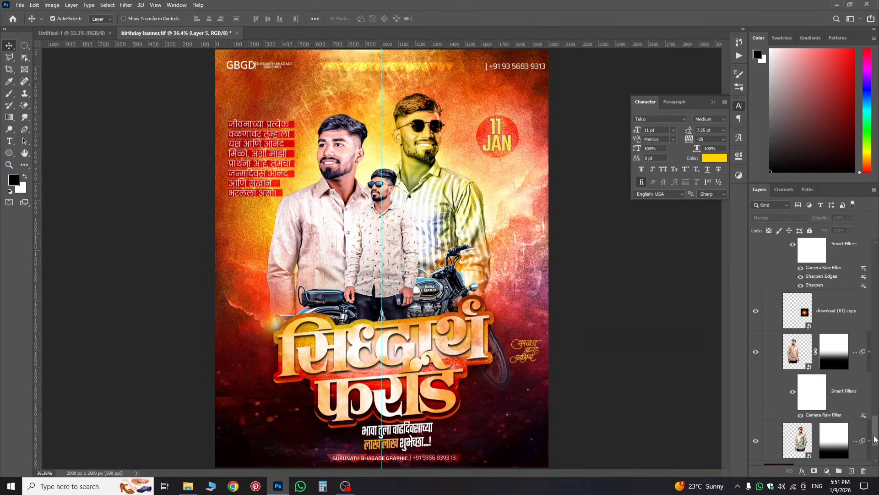
pyautogui.scroll(-3, 874, 439)
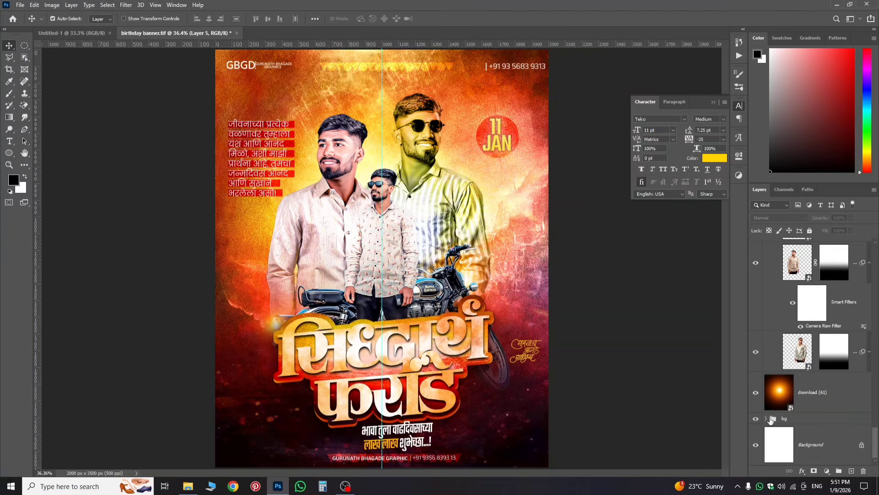
pyautogui.scroll(3, 761, 284)
pyautogui.scroll(3, 792, 342)
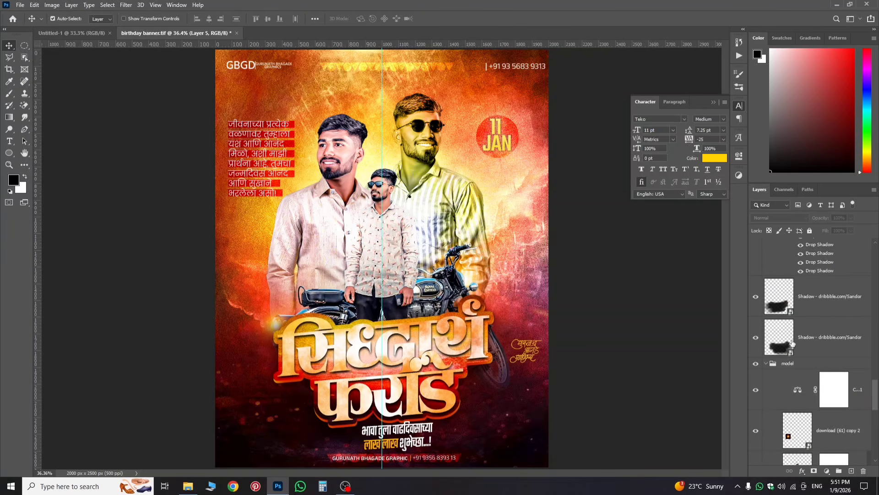
pyautogui.click(767, 363)
pyautogui.scroll(3, 782, 341)
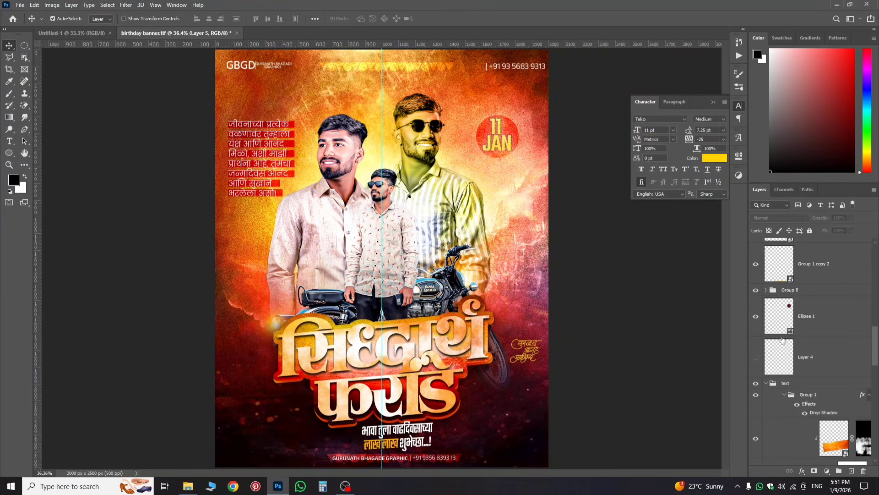
pyautogui.click(766, 384)
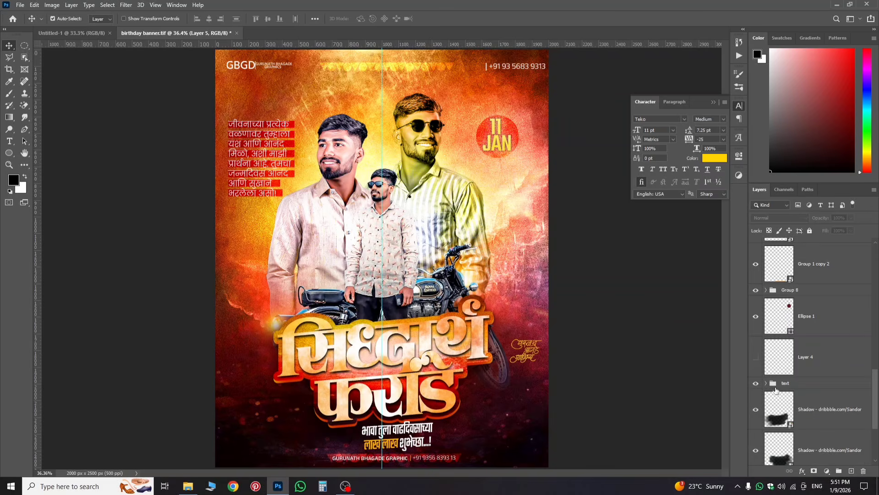
pyautogui.scroll(5, 779, 360)
pyautogui.scroll(-10, 779, 353)
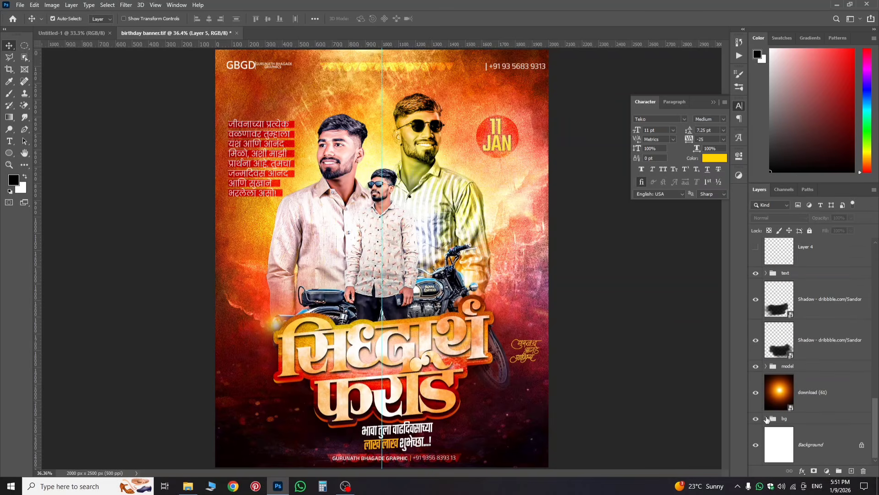
pyautogui.click(766, 418)
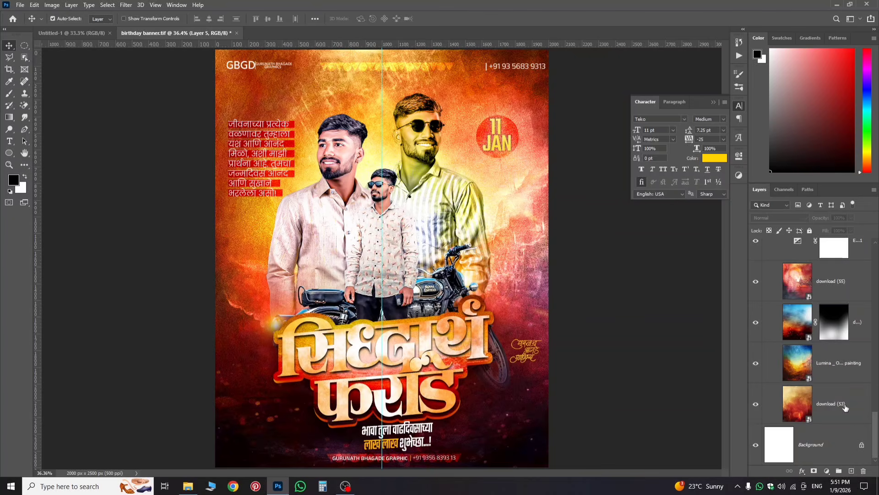
pyautogui.click(846, 408)
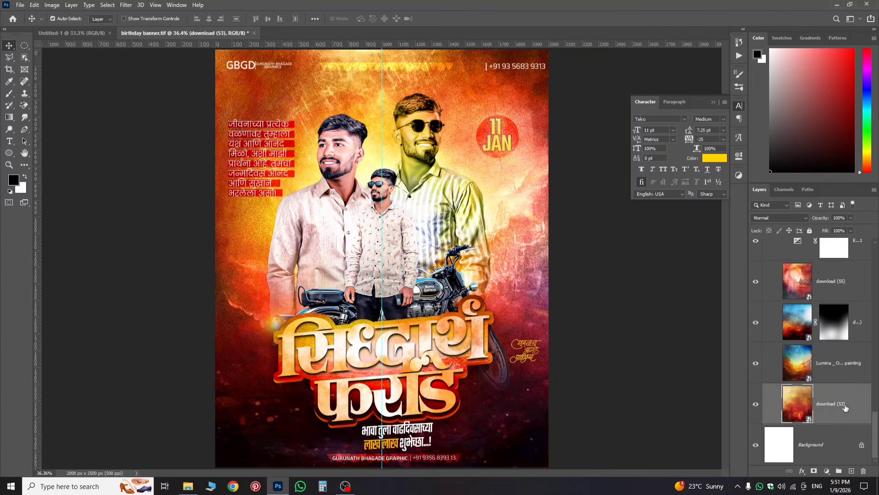
# Step: Embed download (53) from Downloads into Untitled-1, stretched to fill the canvas
pyautogui.click(66, 36)
pyautogui.click(20, 4)
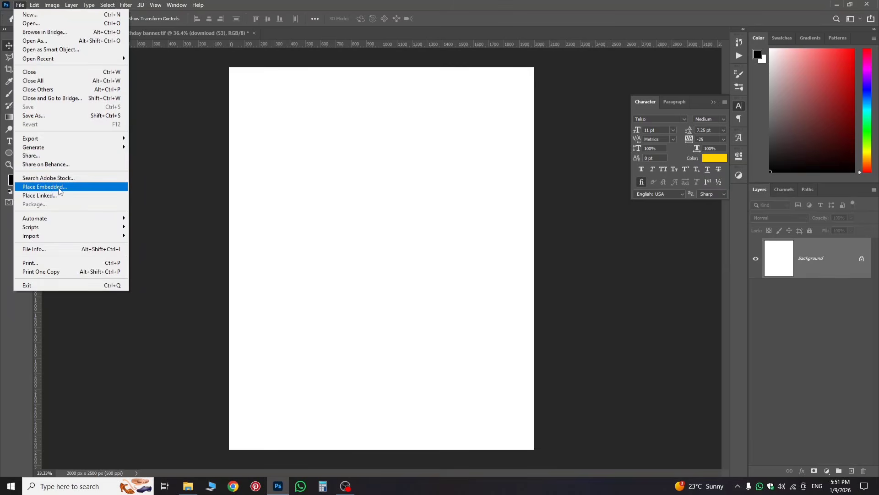
pyautogui.click(59, 187)
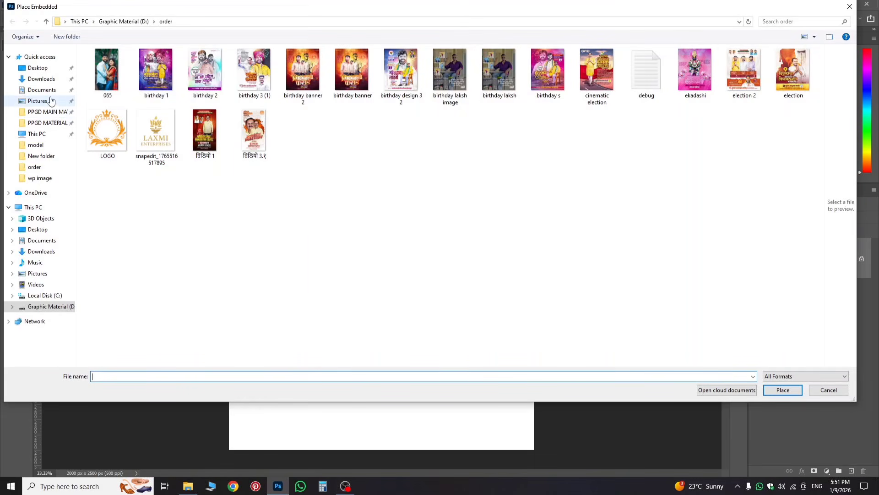
pyautogui.click(50, 81)
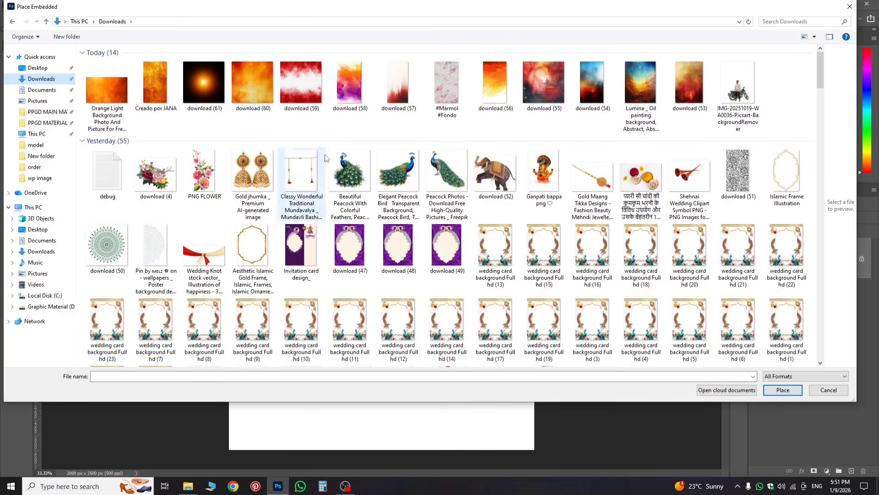
pyautogui.doubleClick(681, 89)
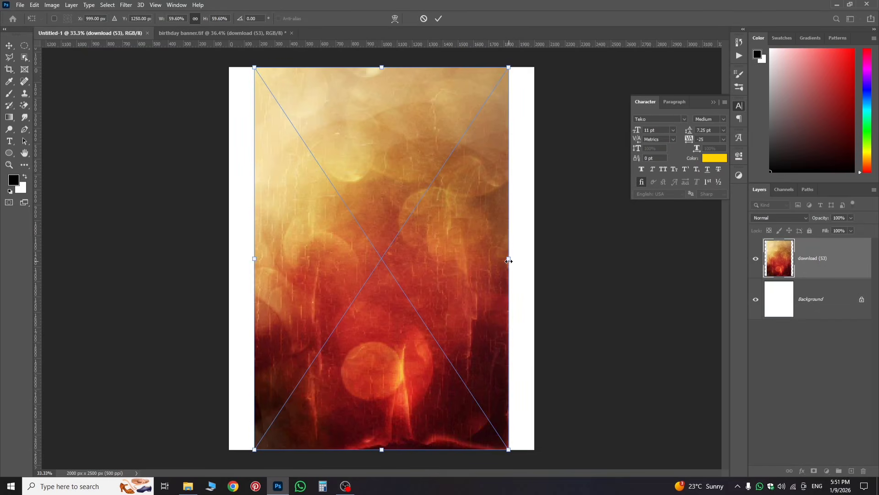
pyautogui.moveTo(509, 261); pyautogui.dragTo(535, 265)
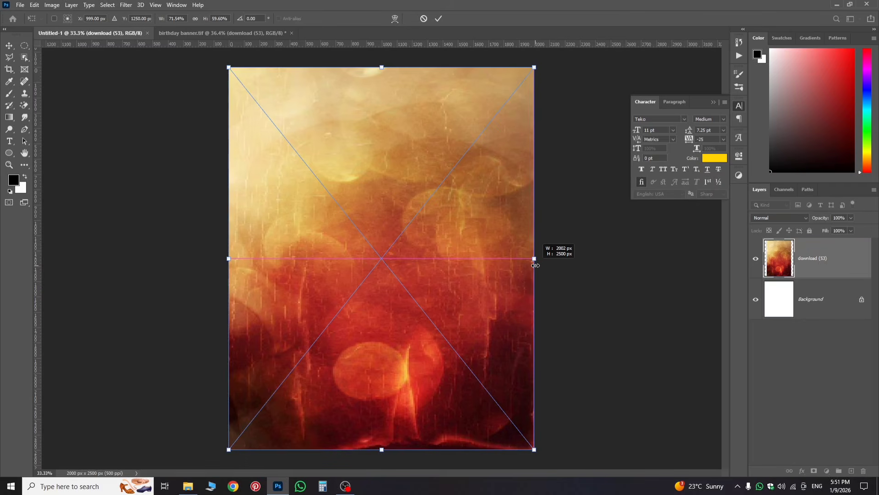
pyautogui.press('Return')
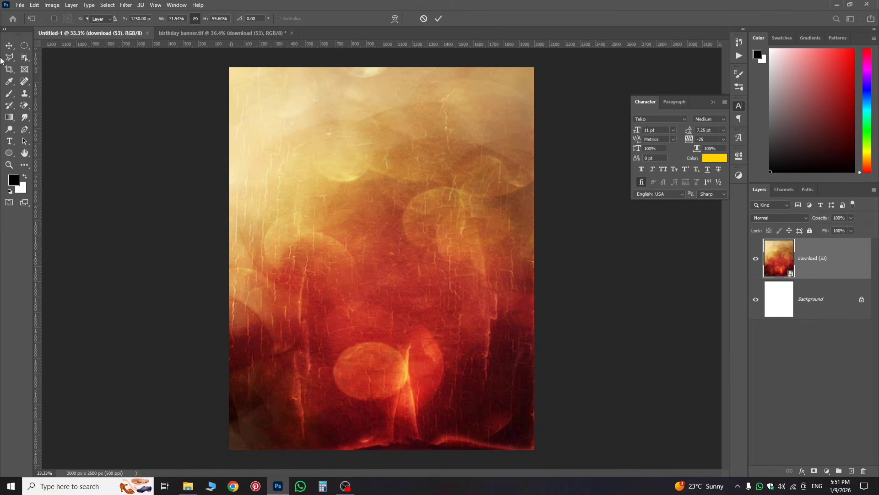
pyautogui.click(20, 5)
pyautogui.click(60, 177)
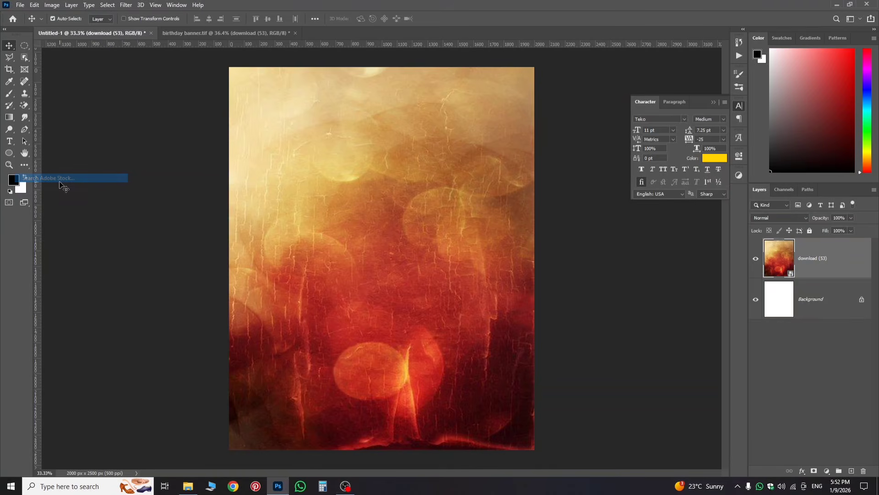
# Step: Embed the Lumina oil painting and widen it to cover the canvas
pyautogui.click(20, 4)
pyautogui.click(60, 187)
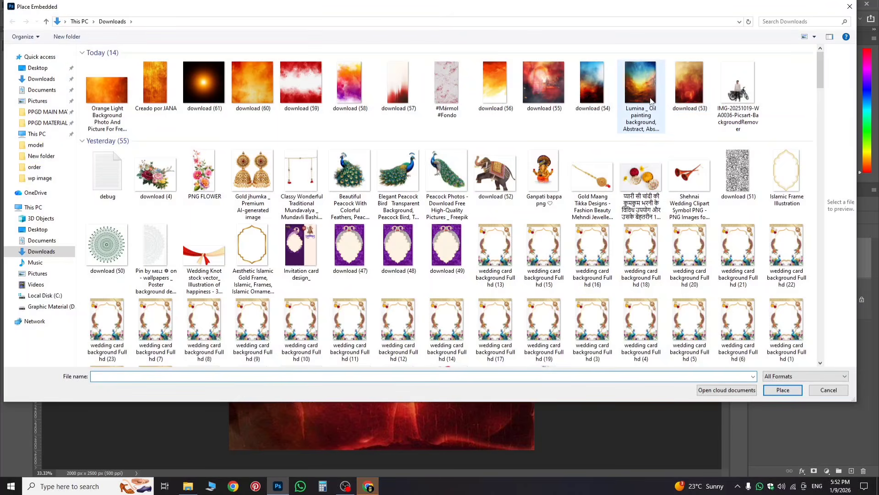
pyautogui.doubleClick(651, 101)
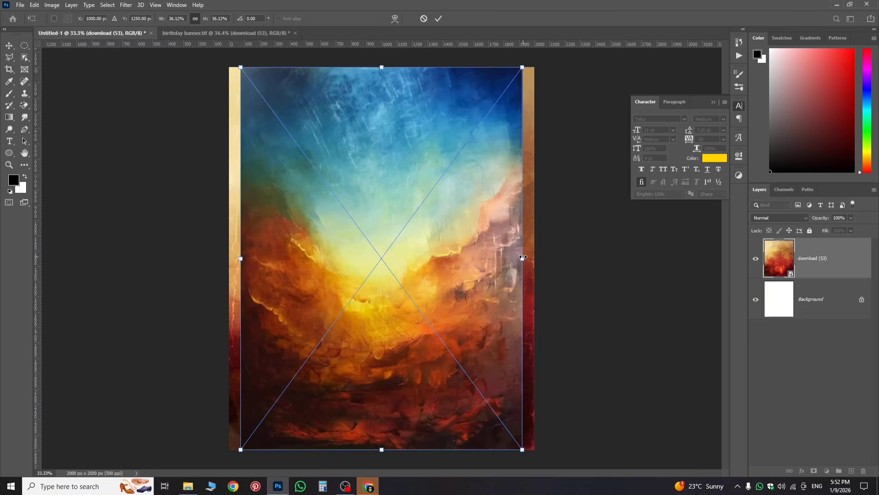
pyautogui.moveTo(523, 258)
pyautogui.mouseDown()
pyautogui.moveTo(543, 259)
pyautogui.moveTo(536, 266)
pyautogui.mouseUp()
pyautogui.press('Return')
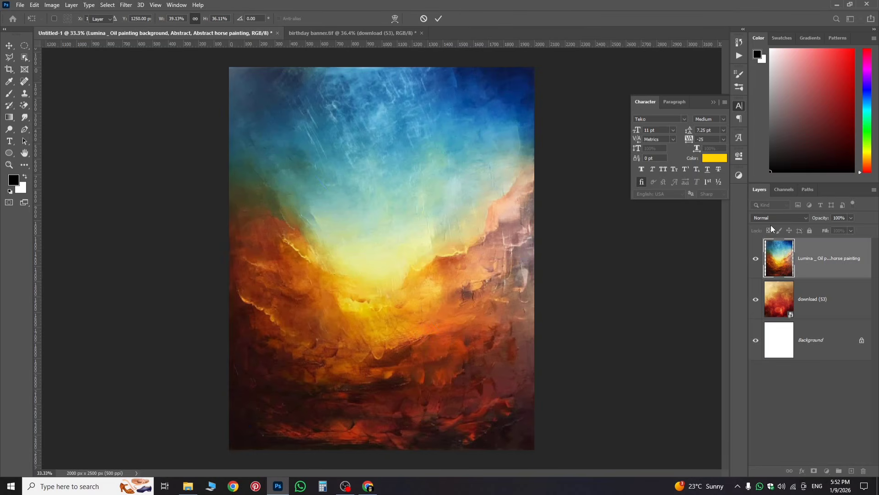
# Step: Set the Lumina layer's blend mode to Darken
pyautogui.click(771, 217)
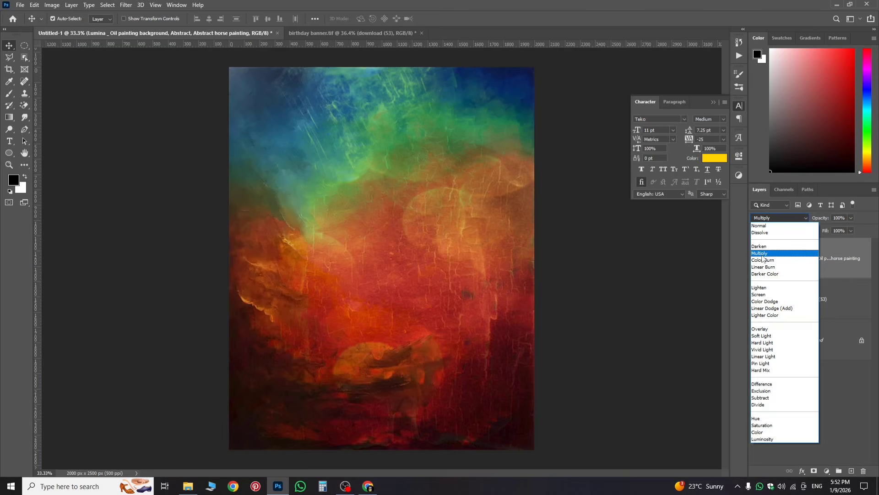
pyautogui.click(762, 253)
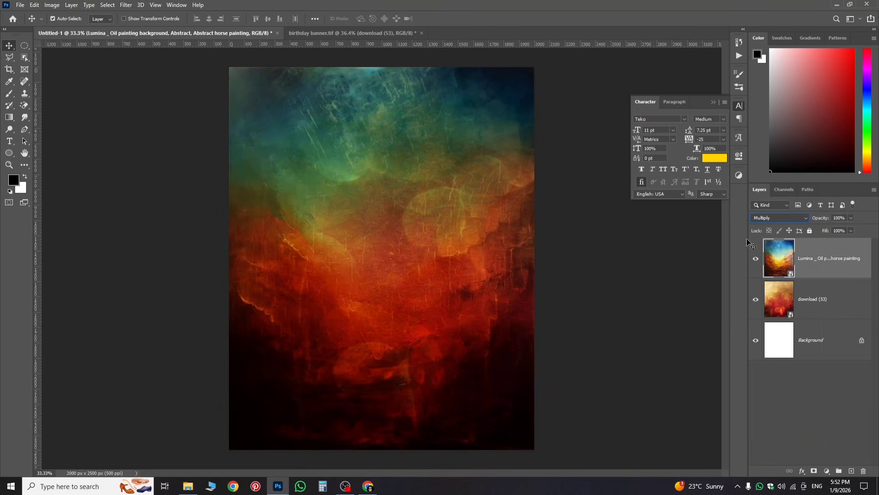
pyautogui.click(777, 219)
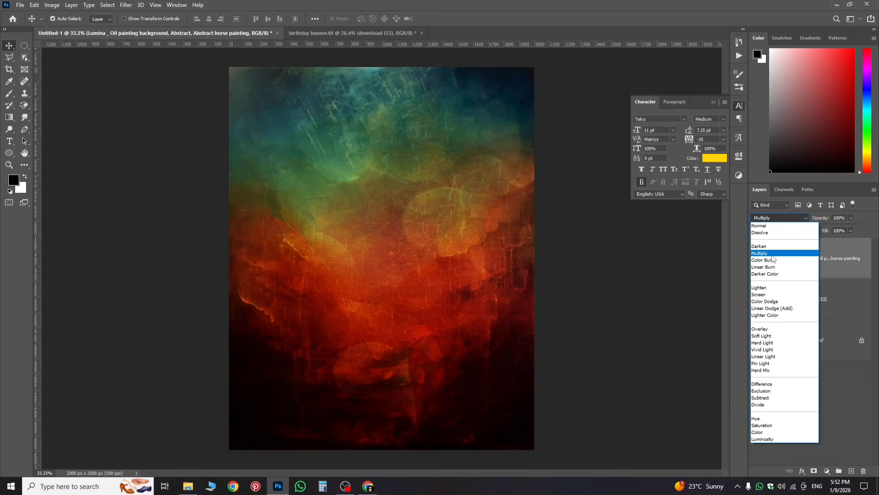
pyautogui.click(768, 249)
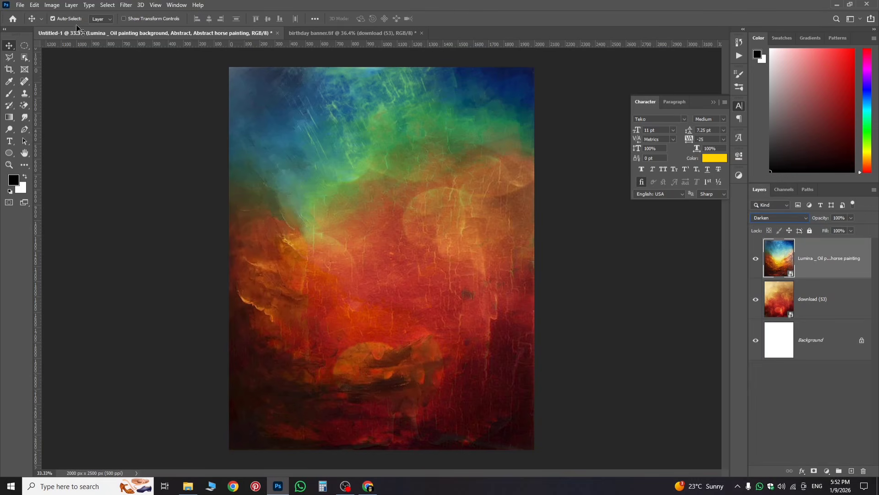
pyautogui.click(20, 5)
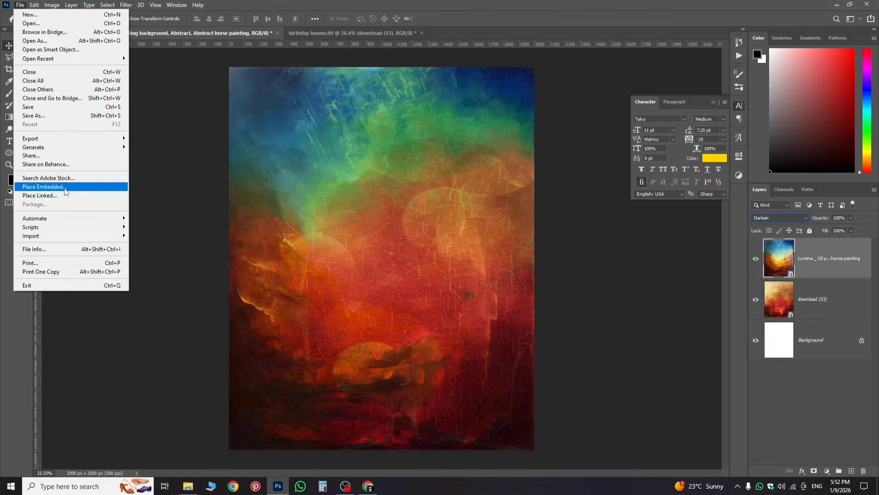
# Step: Embed the cloudy download (54) image and stretch its sides to the canvas edges
pyautogui.click(44, 187)
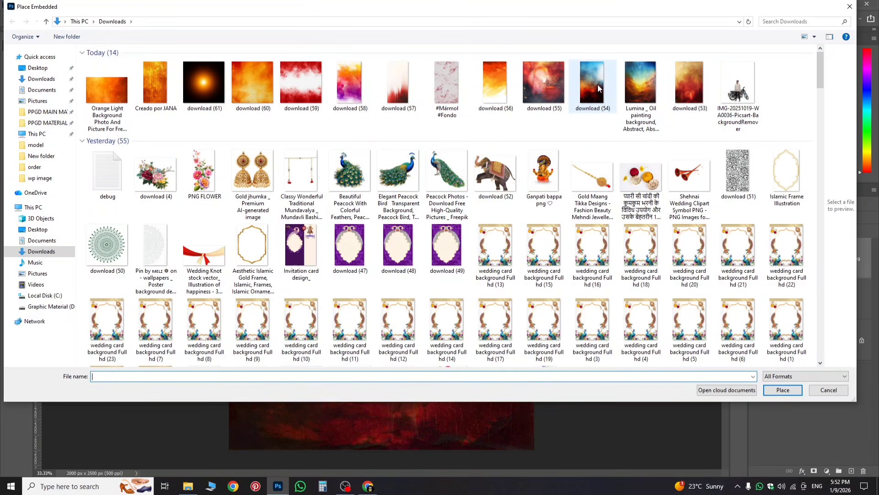
pyautogui.doubleClick(641, 87)
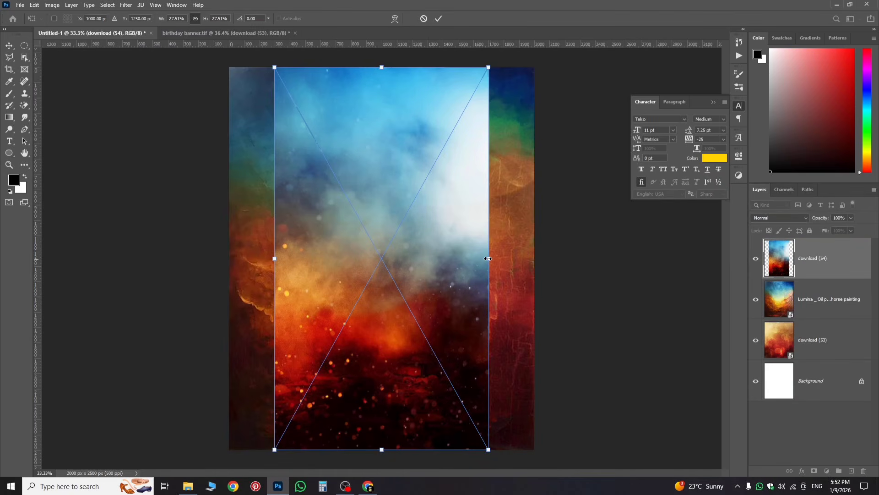
pyautogui.moveTo(490, 258); pyautogui.dragTo(534, 272)
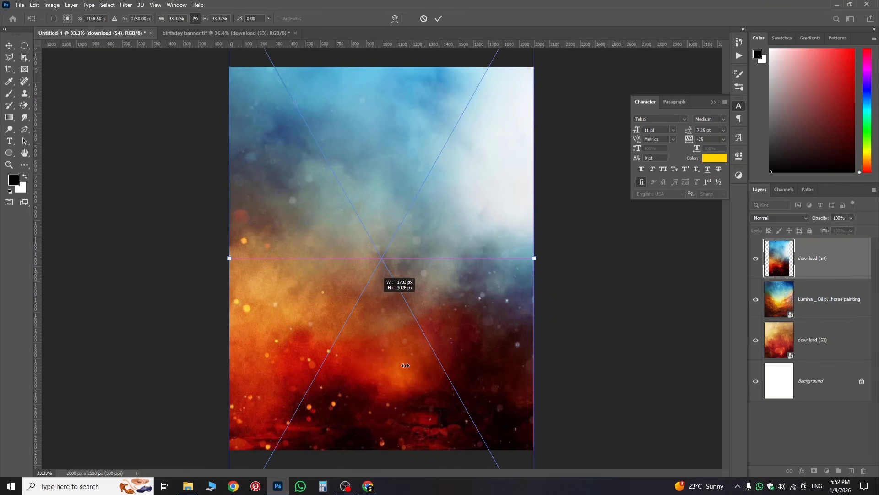
pyautogui.moveTo(379, 335); pyautogui.dragTo(378, 335)
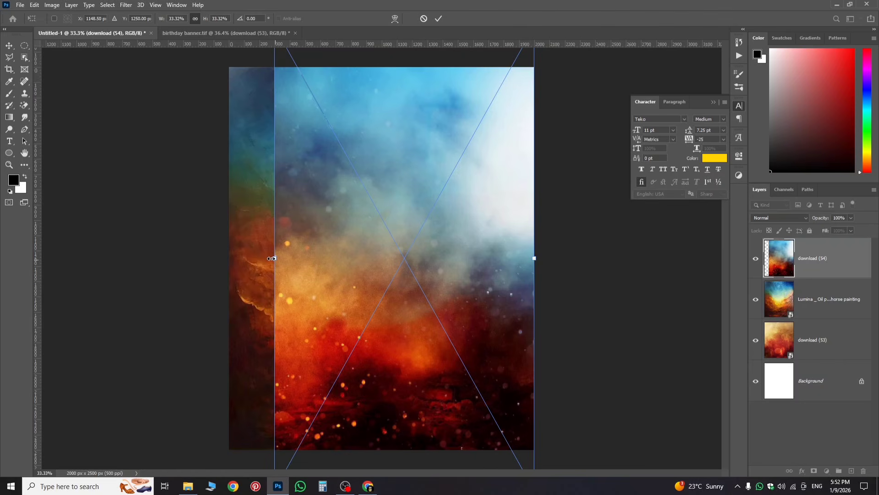
pyautogui.moveTo(271, 257); pyautogui.dragTo(226, 258)
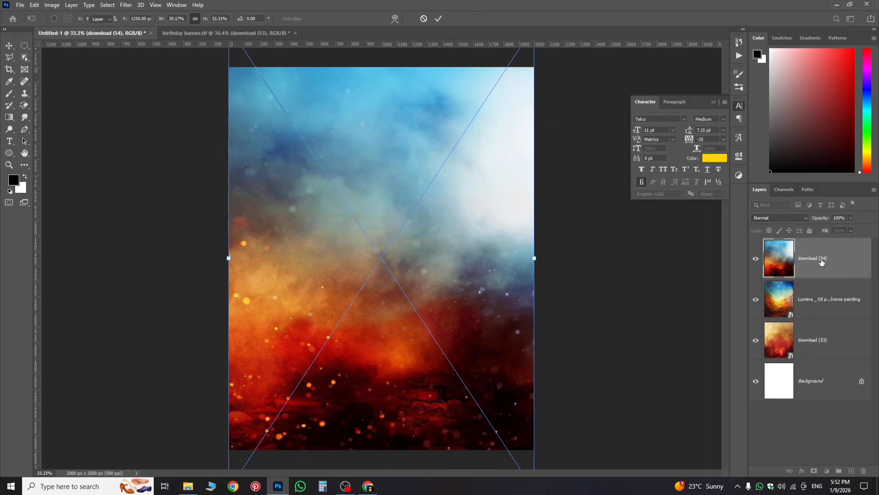
pyautogui.press('Return')
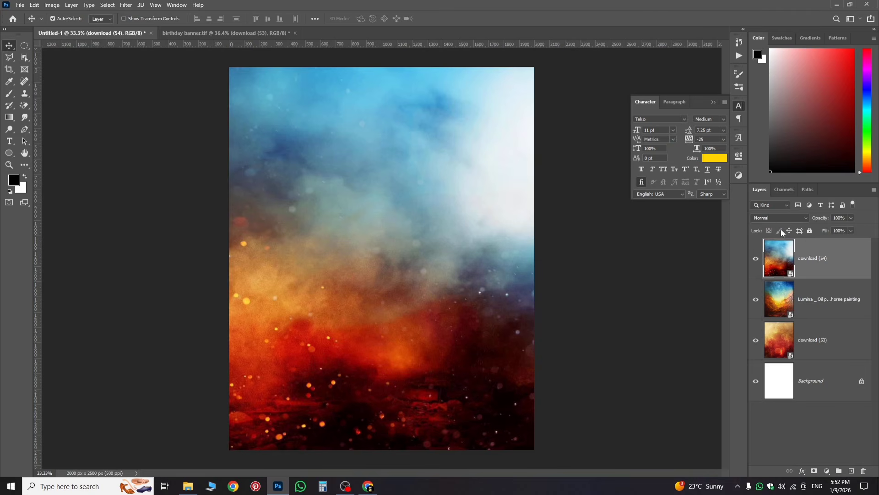
# Step: Keep download (54) in Normal mode and add a black mask hiding it
pyautogui.click(780, 218)
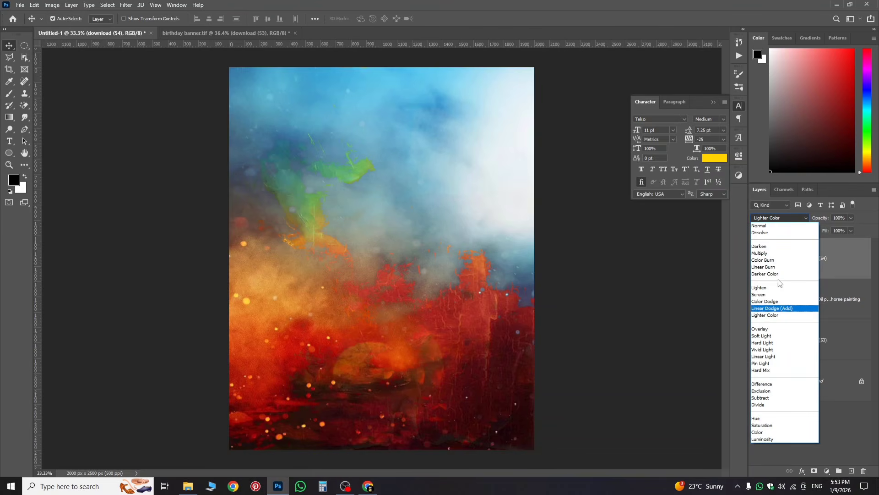
pyautogui.click(856, 261)
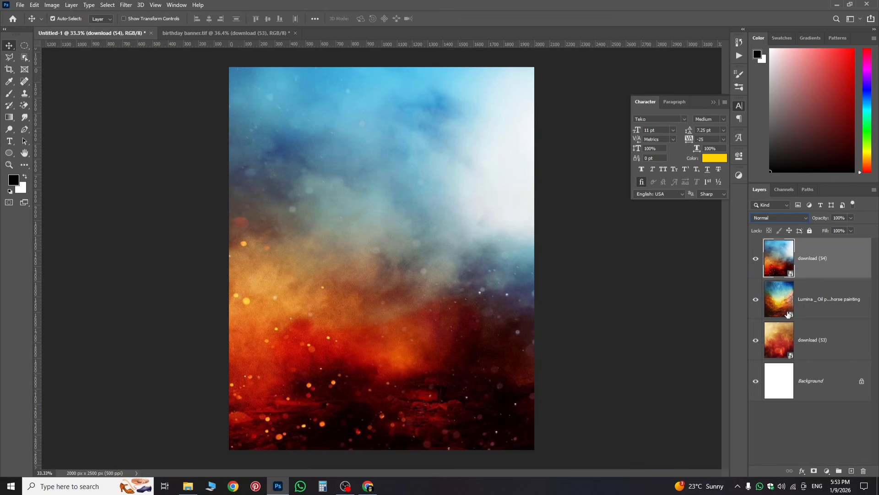
pyautogui.keyDown('alt'); pyautogui.click(814, 471); pyautogui.keyUp('alt')
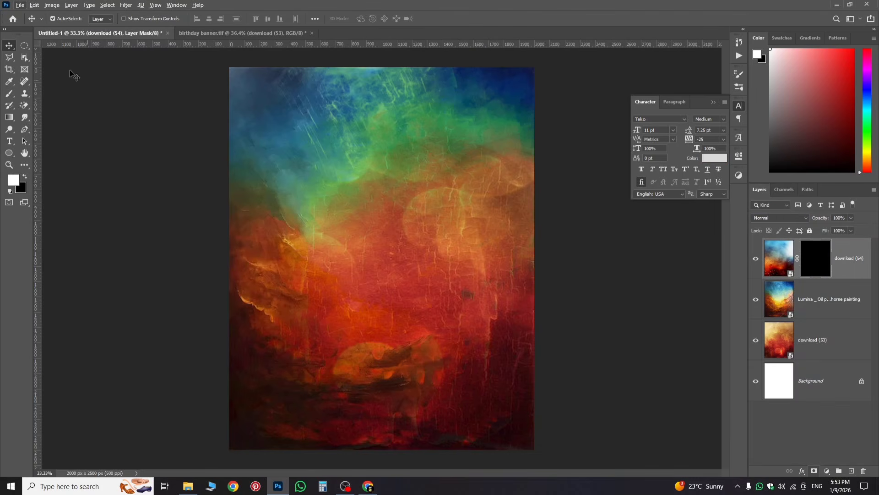
# Step: Paint white on the mask with a ~1276 px brush to reveal bokeh along the bottom and right
pyautogui.click(10, 82)
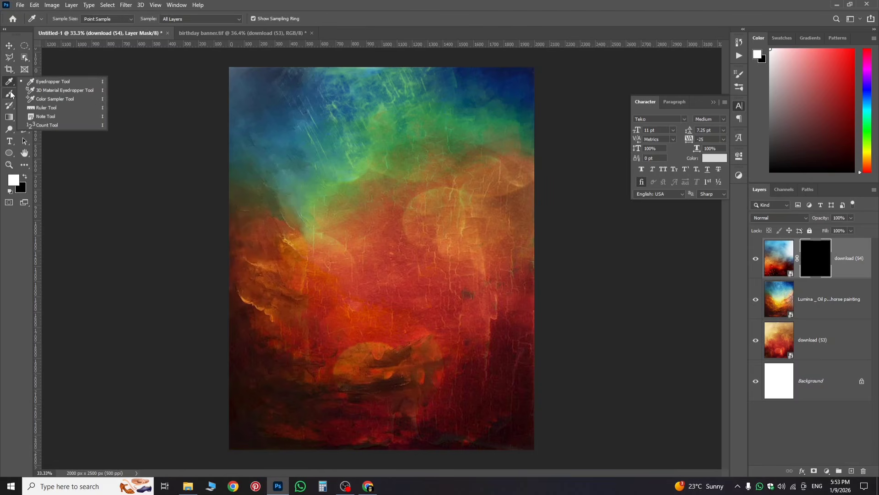
pyautogui.click(9, 94)
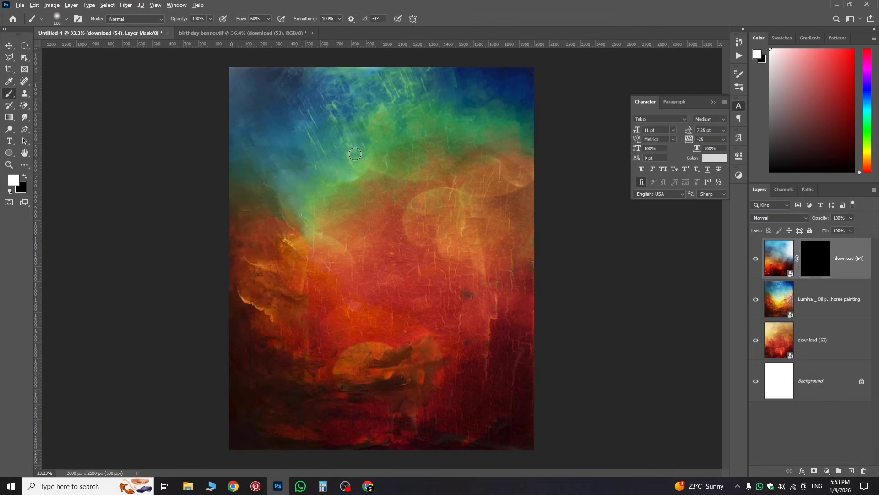
pyautogui.moveTo(355, 154); pyautogui.dragTo(450, 186)
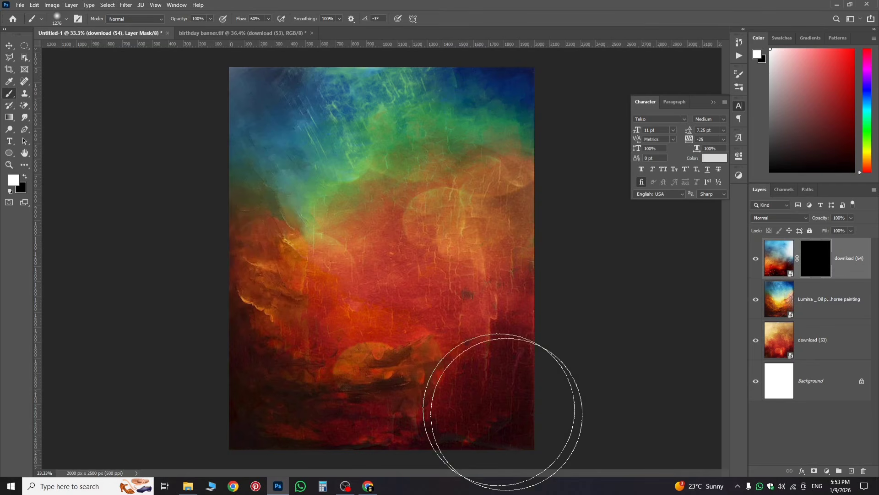
pyautogui.moveTo(530, 433)
pyautogui.mouseDown()
pyautogui.moveTo(482, 443)
pyautogui.moveTo(430, 417)
pyautogui.moveTo(506, 461)
pyautogui.mouseUp()
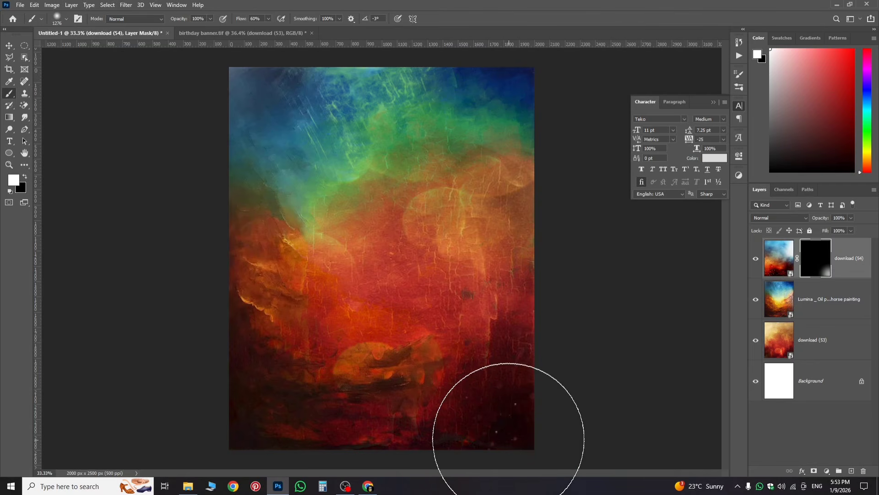
pyautogui.moveTo(502, 412)
pyautogui.mouseDown()
pyautogui.moveTo(261, 415)
pyautogui.moveTo(236, 365)
pyautogui.moveTo(287, 379)
pyautogui.moveTo(339, 365)
pyautogui.moveTo(403, 372)
pyautogui.moveTo(444, 365)
pyautogui.moveTo(359, 359)
pyautogui.moveTo(416, 373)
pyautogui.mouseUp()
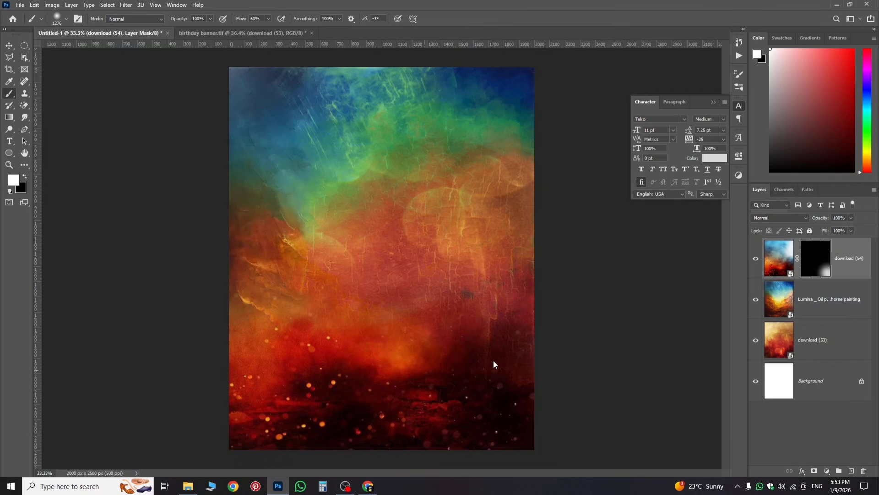
pyautogui.moveTo(493, 364)
pyautogui.mouseDown()
pyautogui.moveTo(527, 345)
pyautogui.moveTo(502, 340)
pyautogui.moveTo(508, 332)
pyautogui.moveTo(535, 341)
pyautogui.moveTo(545, 300)
pyautogui.moveTo(524, 281)
pyautogui.mouseUp()
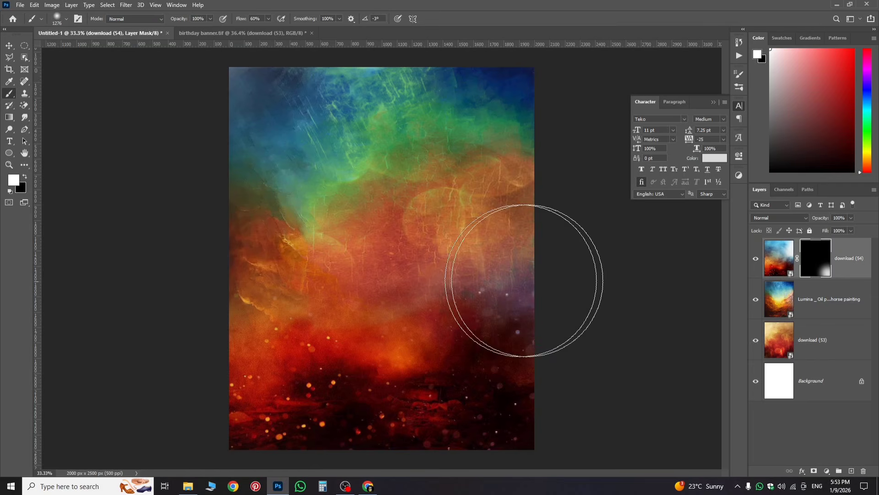
pyautogui.moveTo(374, 377); pyautogui.dragTo(403, 377)
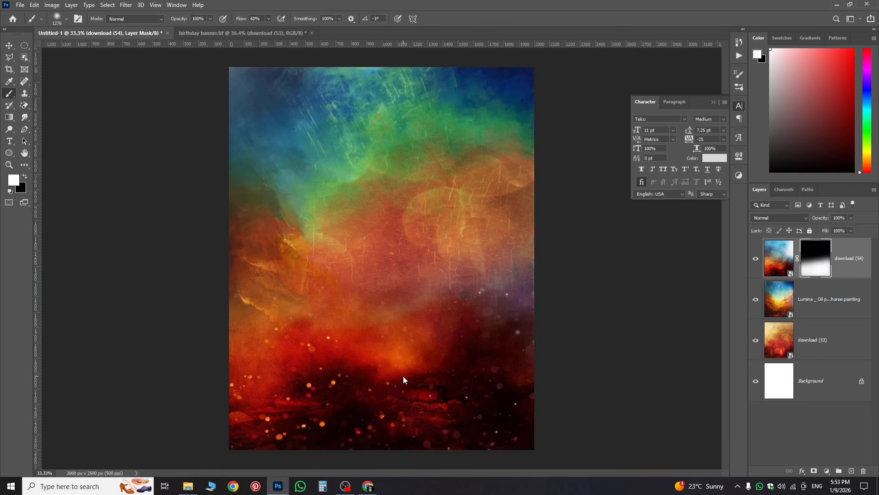
pyautogui.moveTo(248, 370); pyautogui.dragTo(251, 357)
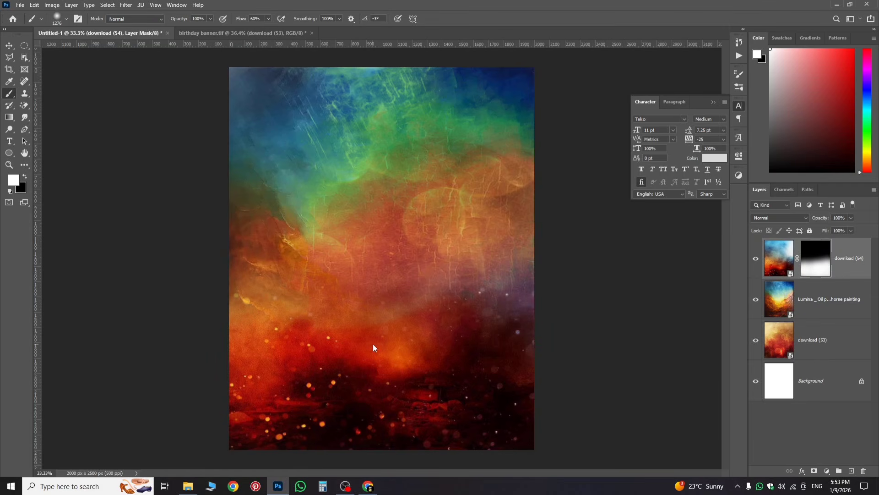
# Step: Inspect the birthday banner.tif layers and the download (54) mask for reference
pyautogui.hotkey('ctrl', 'Tab')
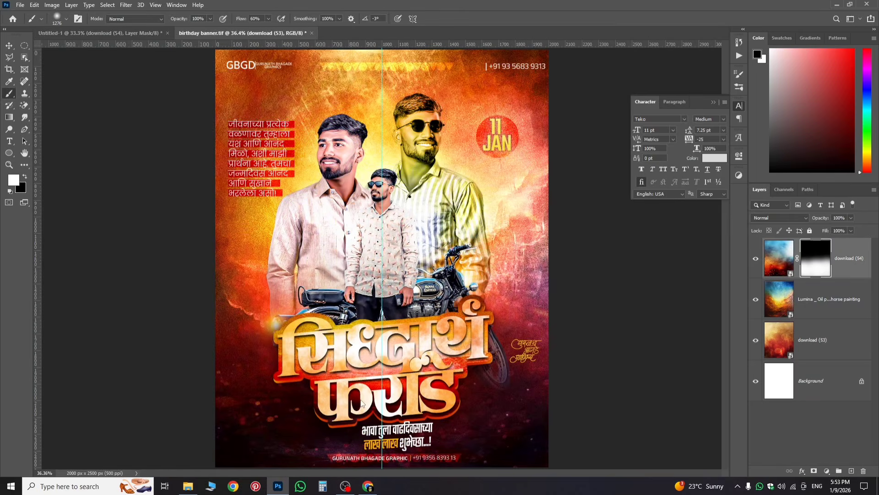
pyautogui.press('x')
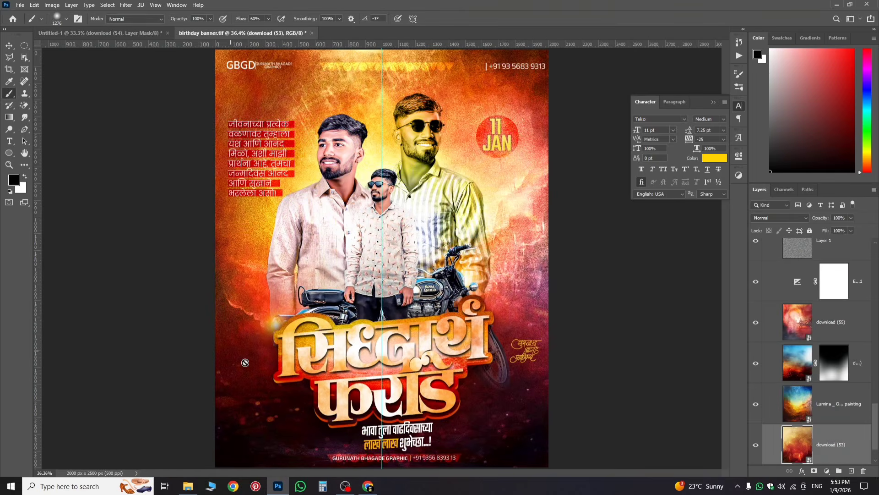
pyautogui.click(823, 414)
pyautogui.click(831, 371)
pyautogui.press('x')
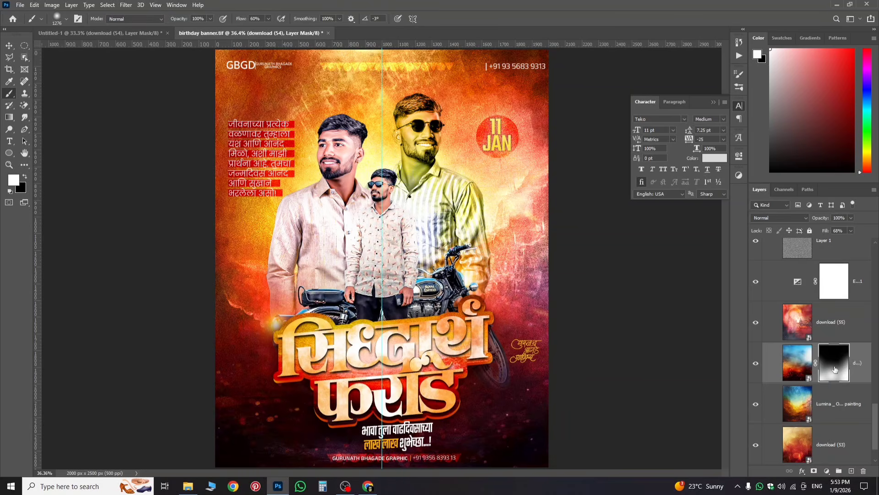
pyautogui.click(833, 314)
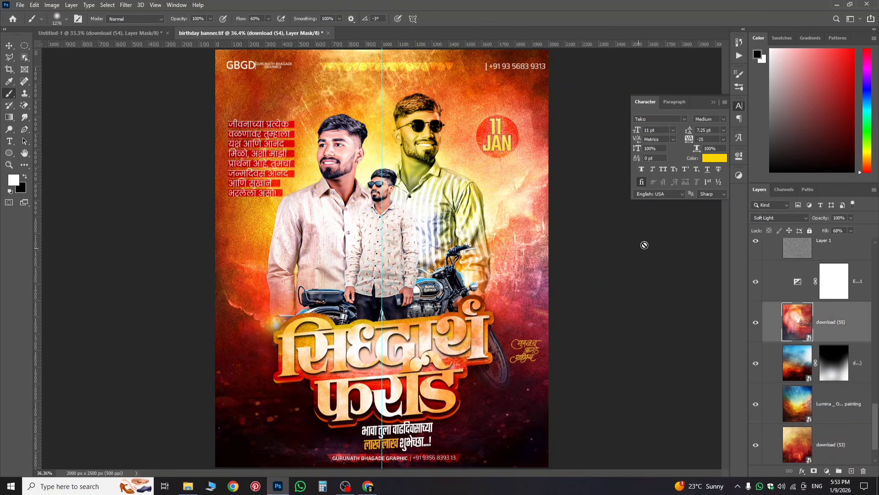
# Step: In Untitled-1, paint the download (54) mask near the right edge to reveal more blue haze
pyautogui.click(98, 34)
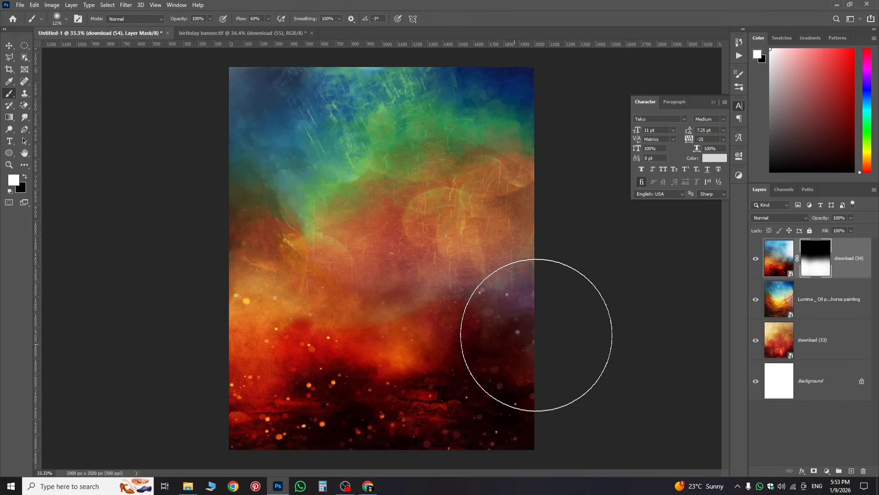
pyautogui.click(518, 332)
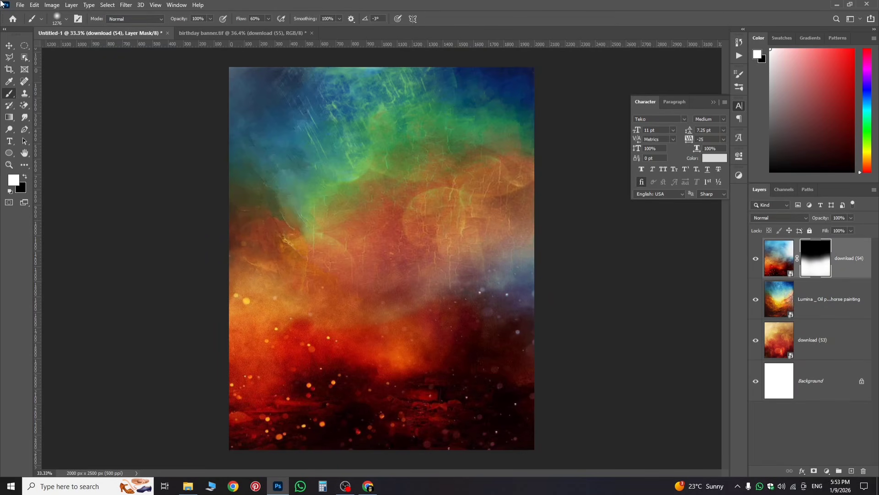
pyautogui.click(16, 5)
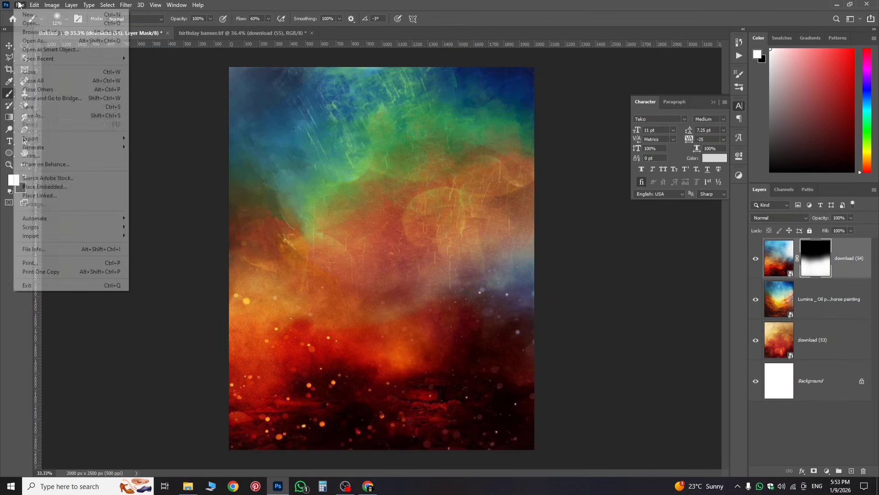
# Step: Embed download (55) and stretch it upward to fill the whole canvas
pyautogui.click(71, 188)
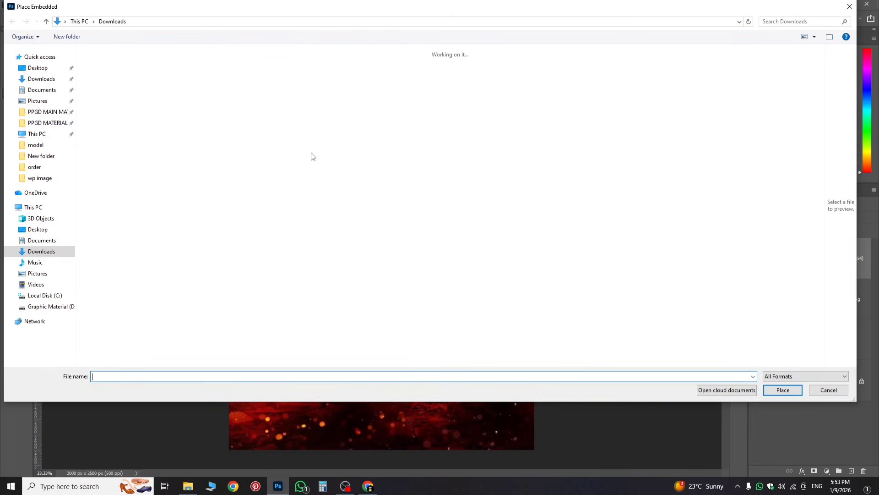
pyautogui.doubleClick(550, 95)
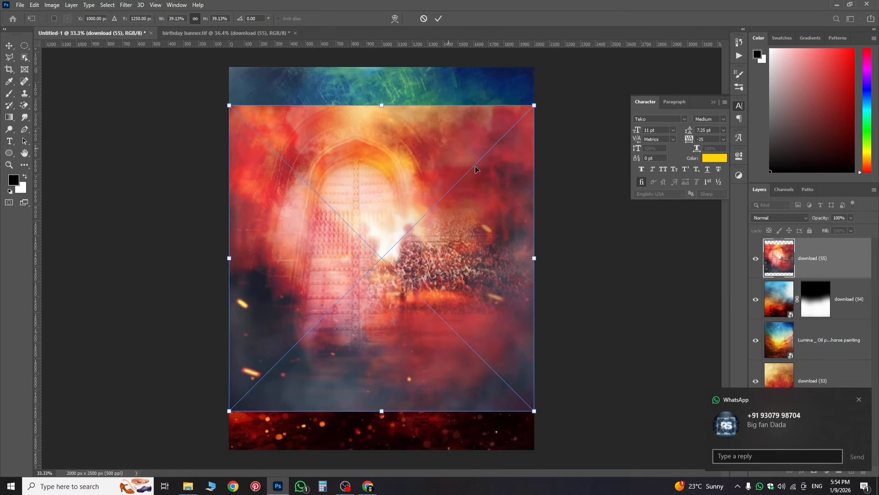
pyautogui.click(860, 400)
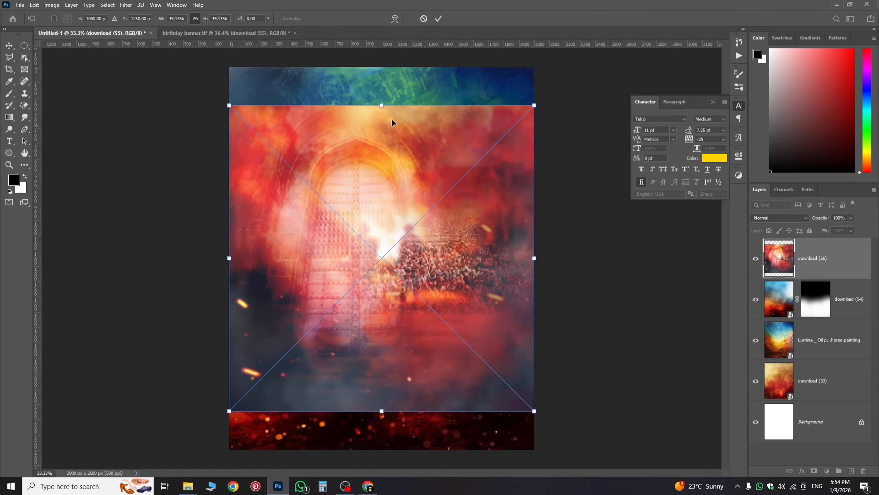
pyautogui.moveTo(382, 103); pyautogui.dragTo(380, 65)
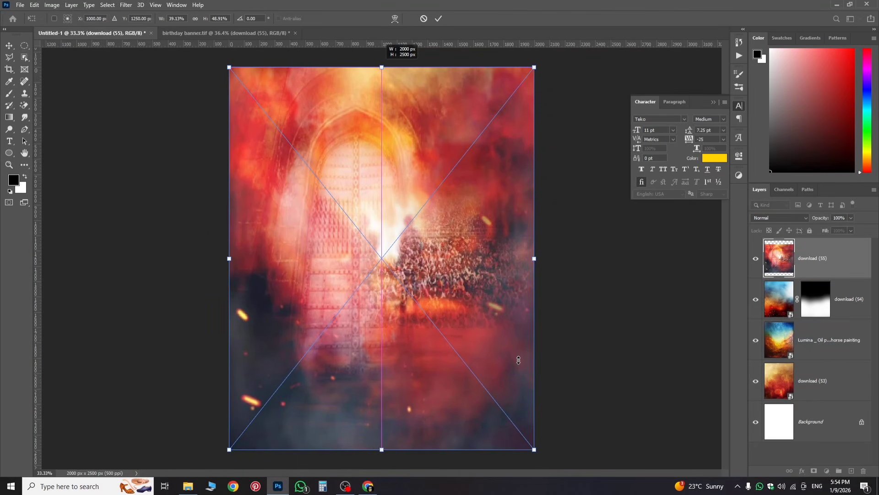
pyautogui.press('Return')
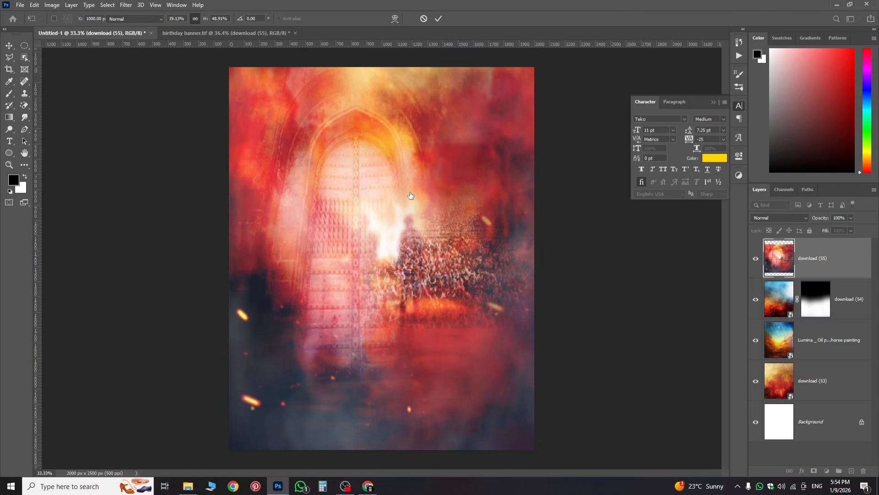
pyautogui.press('b')
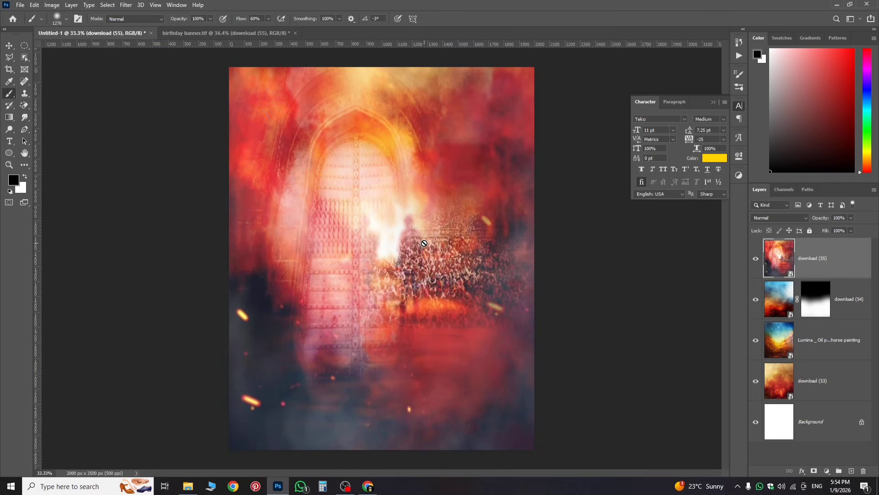
pyautogui.click(9, 47)
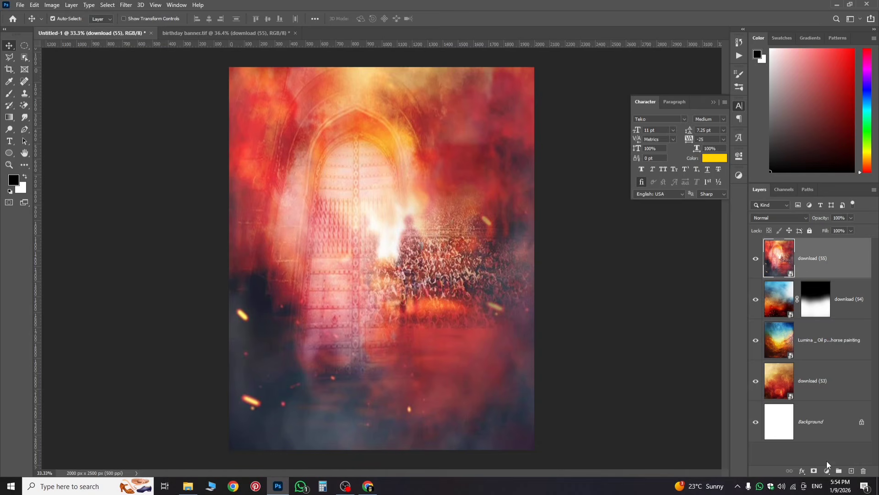
# Step: Set download (55) to Normal mode and give it a black mask hiding it
pyautogui.click(779, 218)
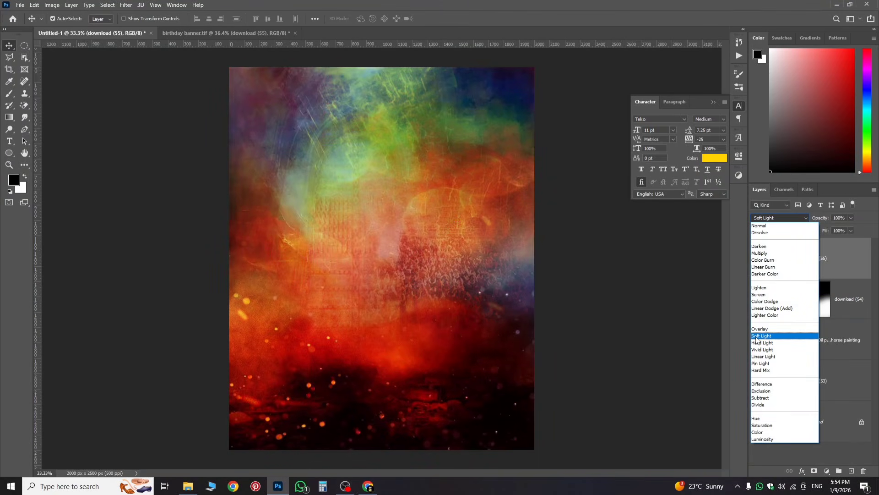
pyautogui.click(759, 225)
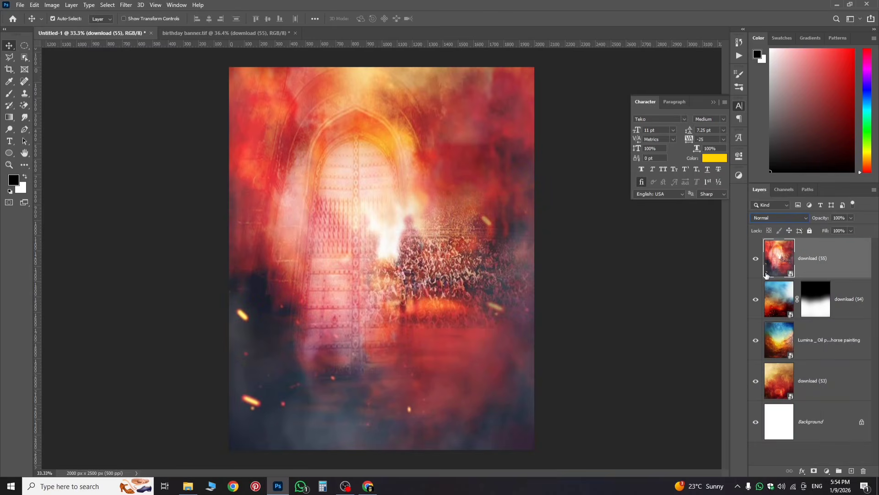
pyautogui.keyDown('alt'); pyautogui.click(814, 470); pyautogui.keyUp('alt')
pyautogui.press('x')
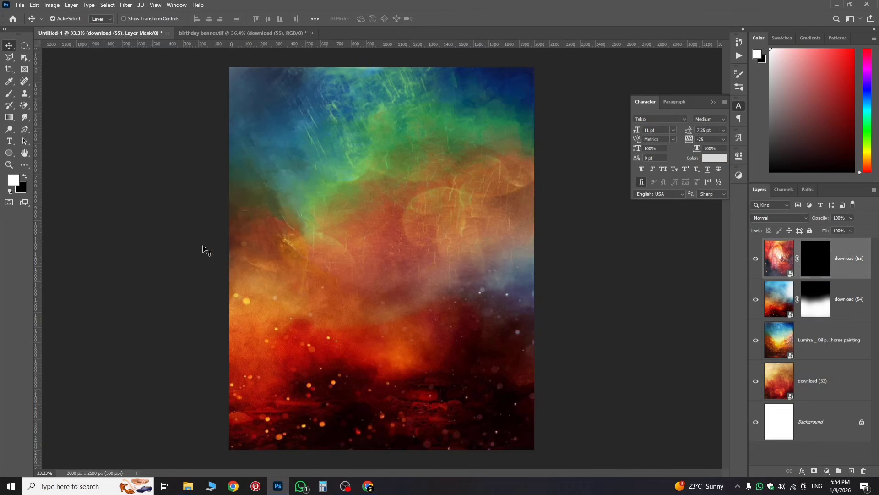
pyautogui.rightClick(9, 93)
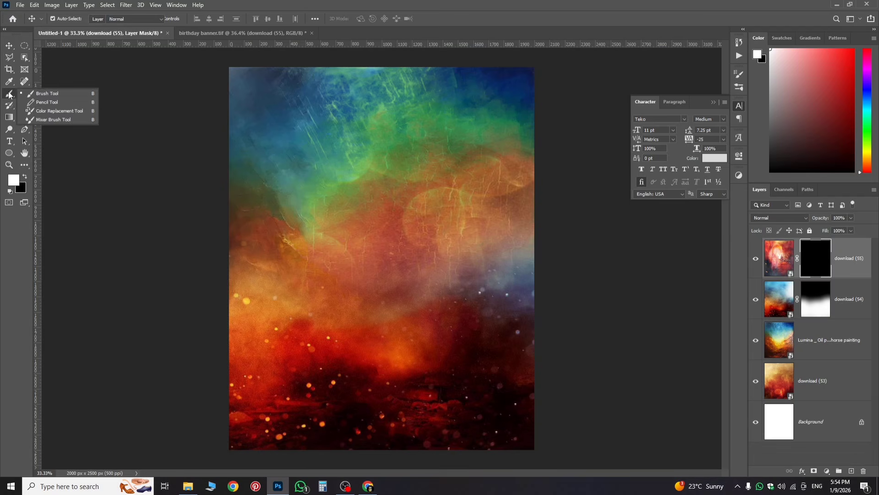
pyautogui.click(45, 92)
# Step: Paint the mask white over the upper-left arch, then black to fade the right-middle area
pyautogui.moveTo(275, 122)
pyautogui.mouseDown()
pyautogui.moveTo(316, 101)
pyautogui.moveTo(396, 100)
pyautogui.moveTo(327, 108)
pyautogui.moveTo(400, 116)
pyautogui.moveTo(514, 108)
pyautogui.moveTo(534, 163)
pyautogui.mouseUp()
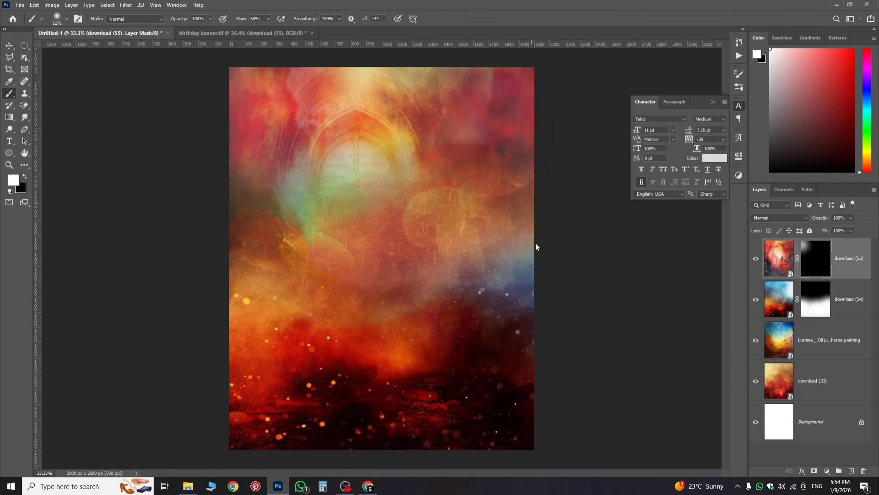
pyautogui.moveTo(245, 190)
pyautogui.mouseDown()
pyautogui.moveTo(257, 250)
pyautogui.moveTo(241, 287)
pyautogui.moveTo(276, 295)
pyautogui.mouseUp()
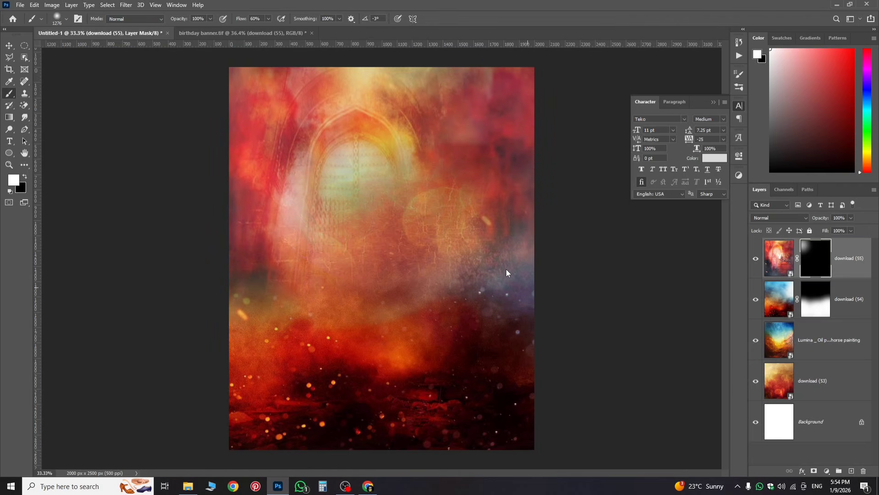
pyautogui.moveTo(506, 268)
pyautogui.mouseDown()
pyautogui.moveTo(433, 273)
pyautogui.moveTo(452, 285)
pyautogui.moveTo(562, 284)
pyautogui.mouseUp()
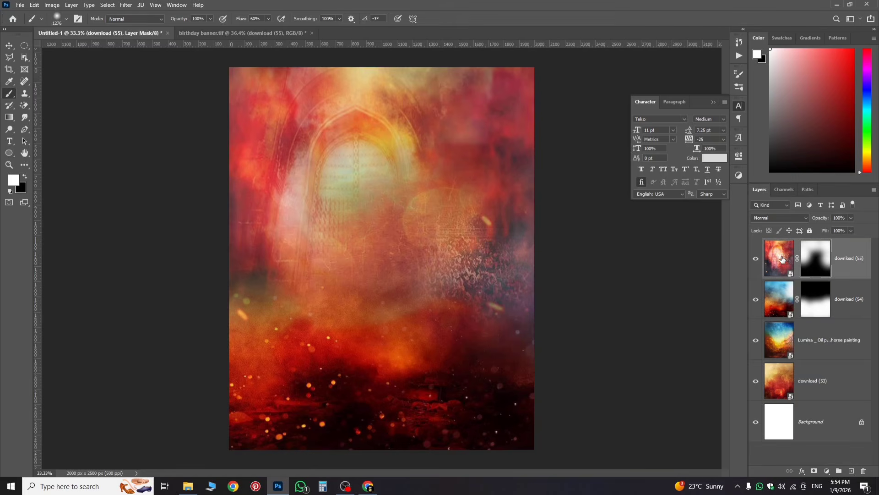
pyautogui.hotkey('ctrl', 'z')
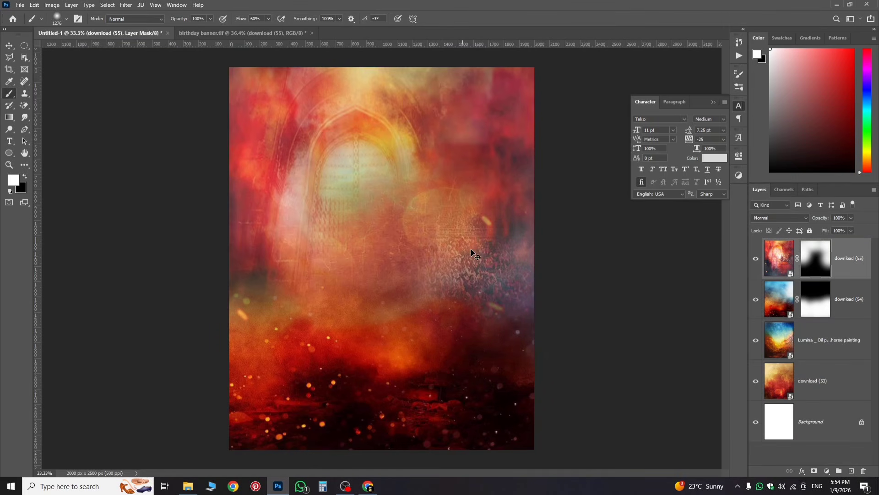
pyautogui.click(25, 177)
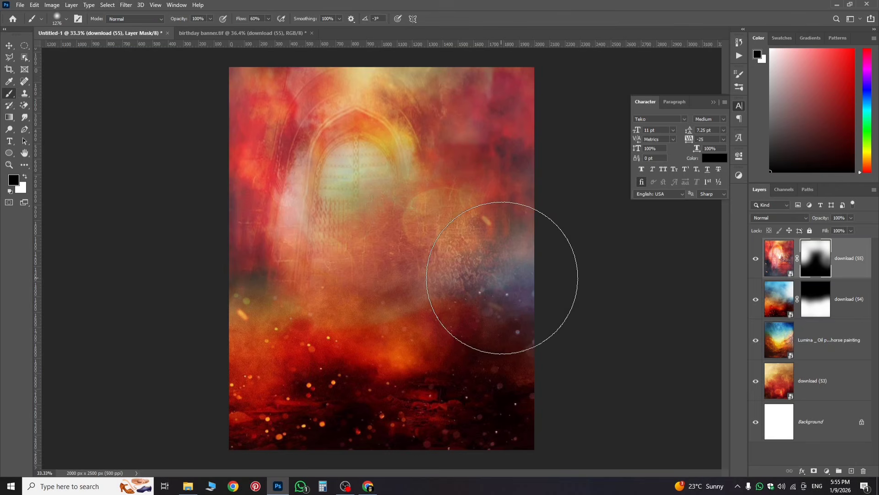
pyautogui.moveTo(504, 277); pyautogui.dragTo(498, 278)
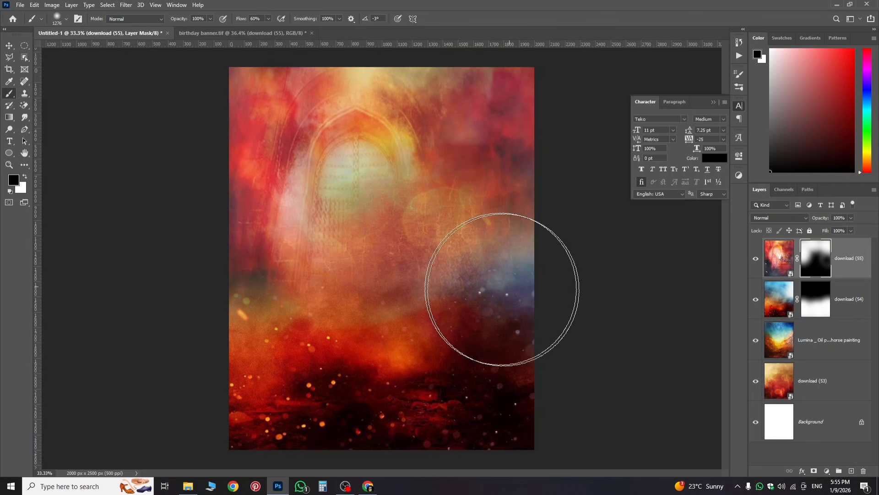
pyautogui.click(848, 273)
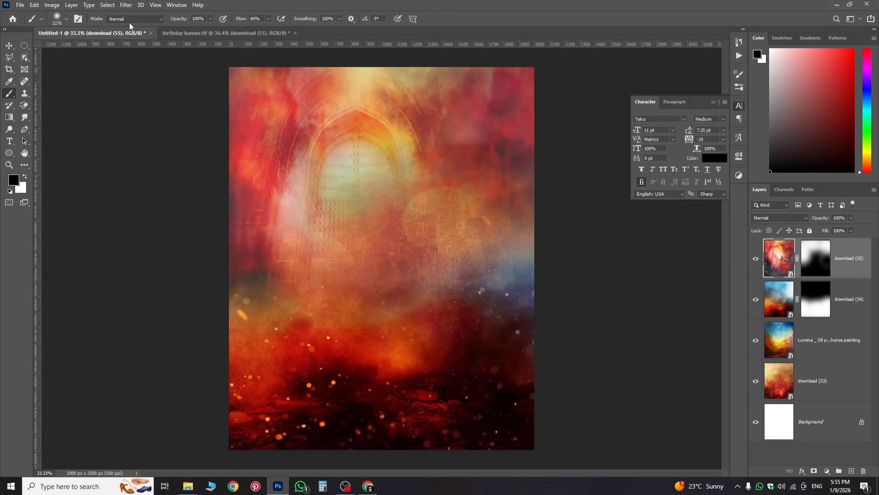
pyautogui.hotkey('ctrl', 'Tab')
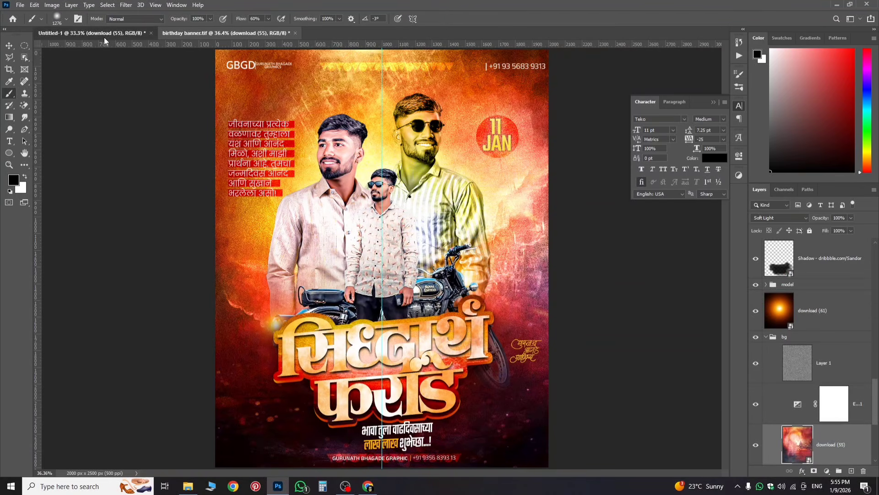
pyautogui.hotkey('ctrl', 'Tab')
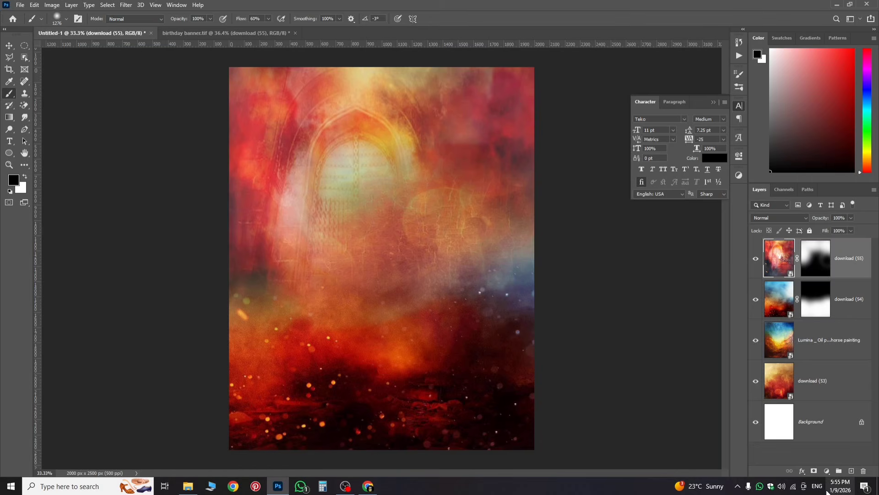
pyautogui.click(826, 471)
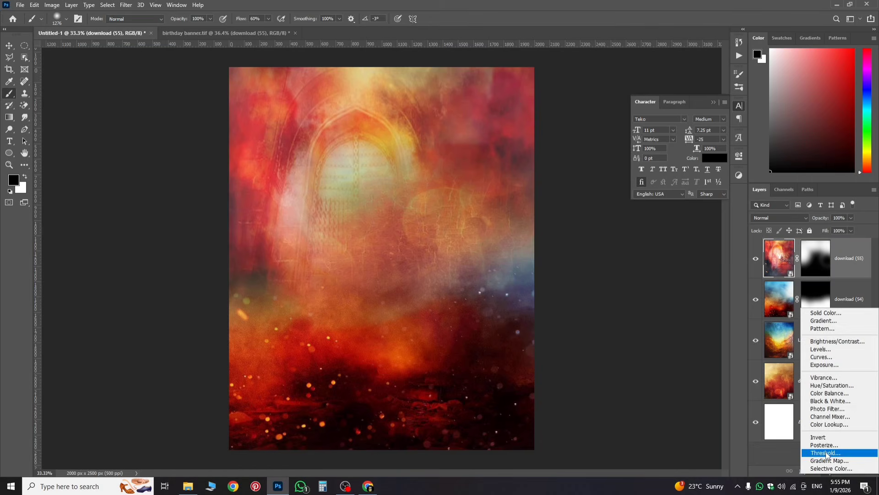
# Step: Raise exposure to +1.33 with an Exposure adjustment layer, then create an empty Layer 1 above it
pyautogui.click(828, 365)
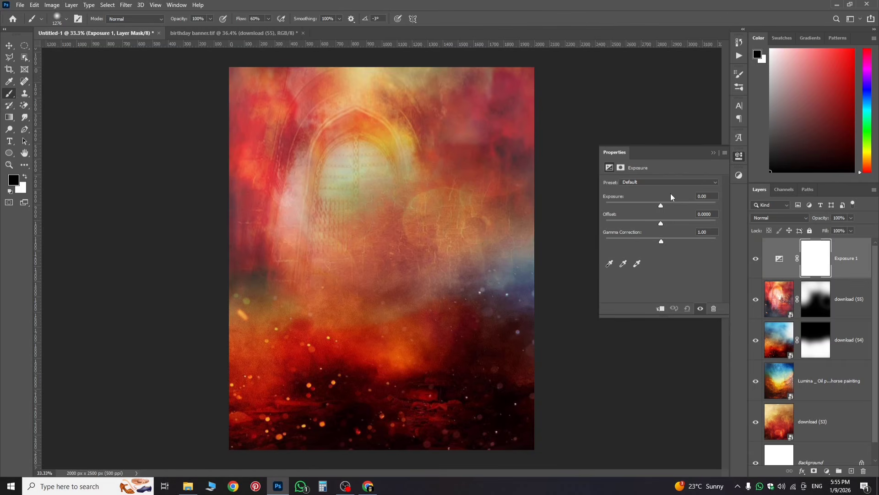
pyautogui.moveTo(663, 203); pyautogui.dragTo(670, 207)
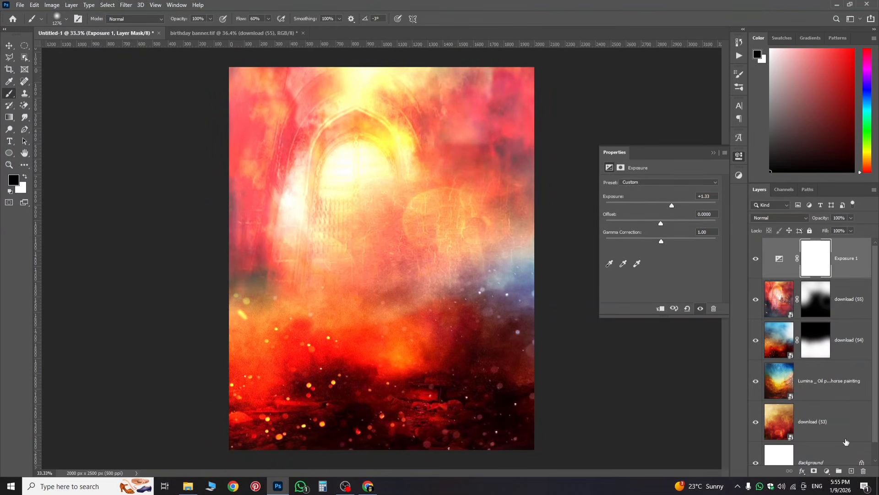
pyautogui.click(766, 259)
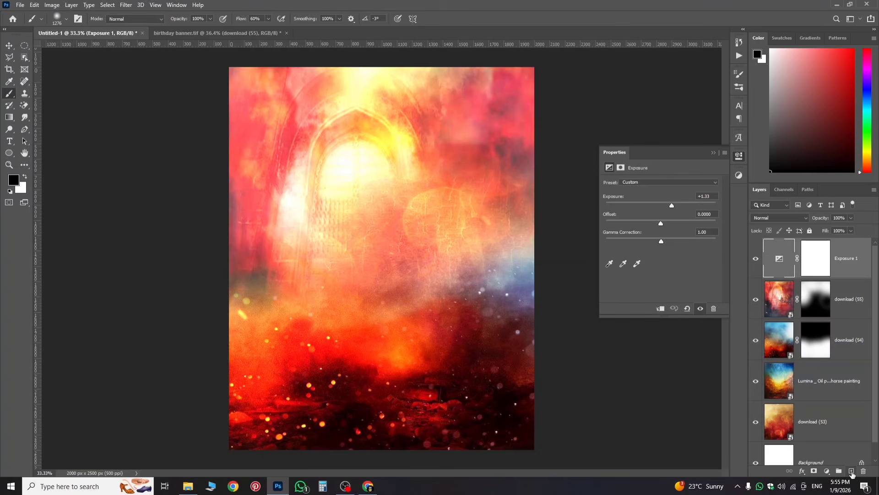
pyautogui.click(851, 472)
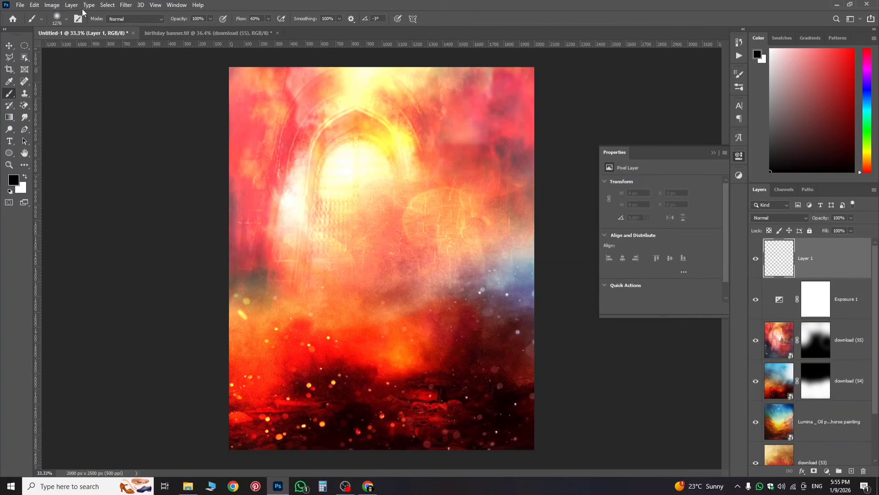
# Step: Fill the new Layer 1 with 50% gray
pyautogui.click(35, 4)
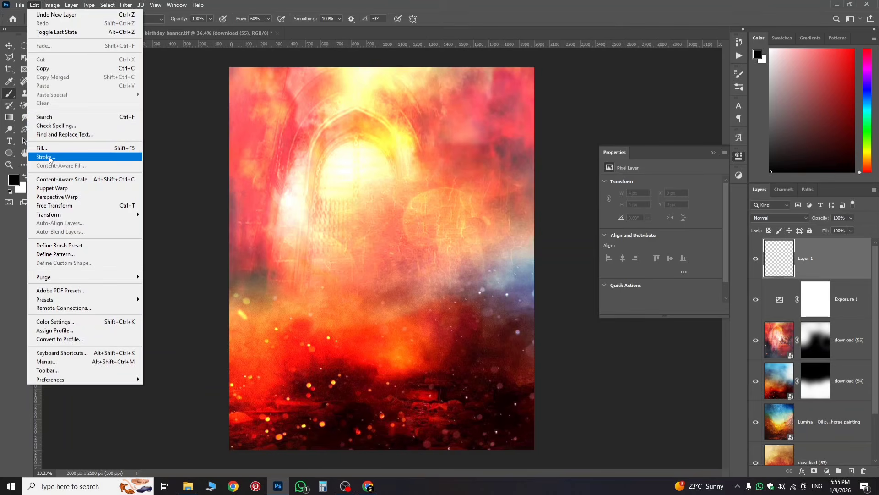
pyautogui.click(42, 148)
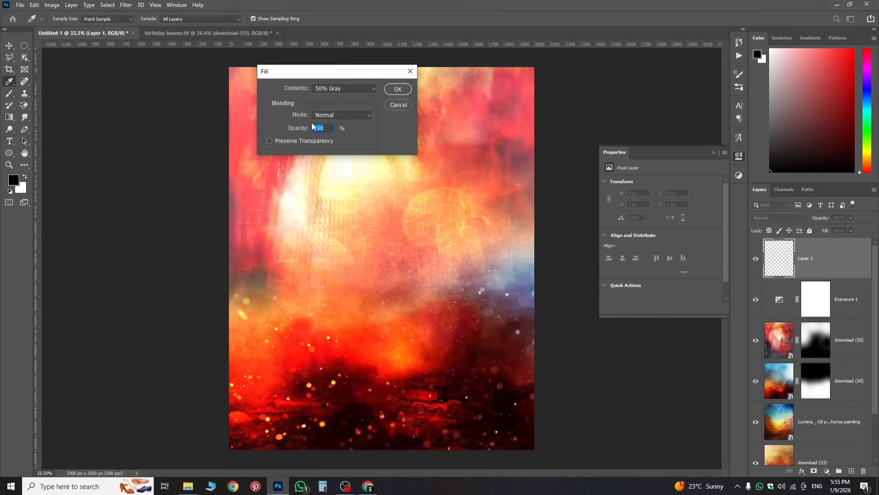
pyautogui.click(399, 89)
pyautogui.press('b')
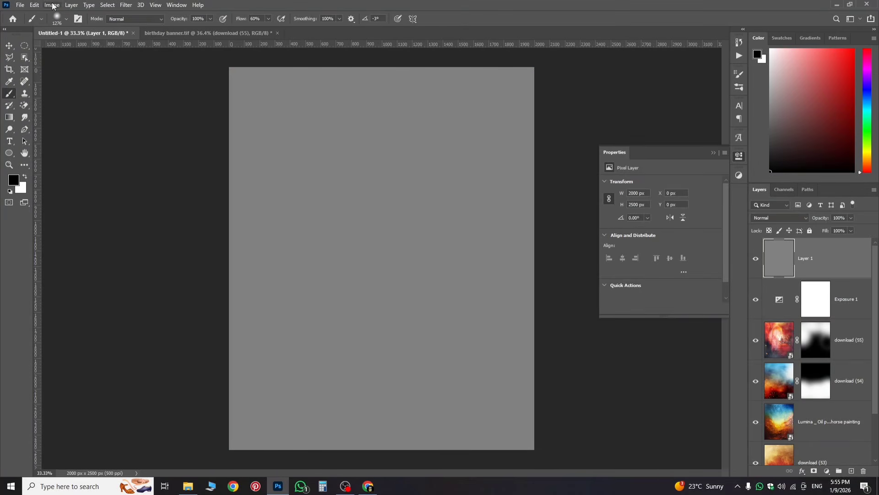
# Step: Add about 44.8% Gaussian monochromatic noise to the gray layer
pyautogui.click(124, 7)
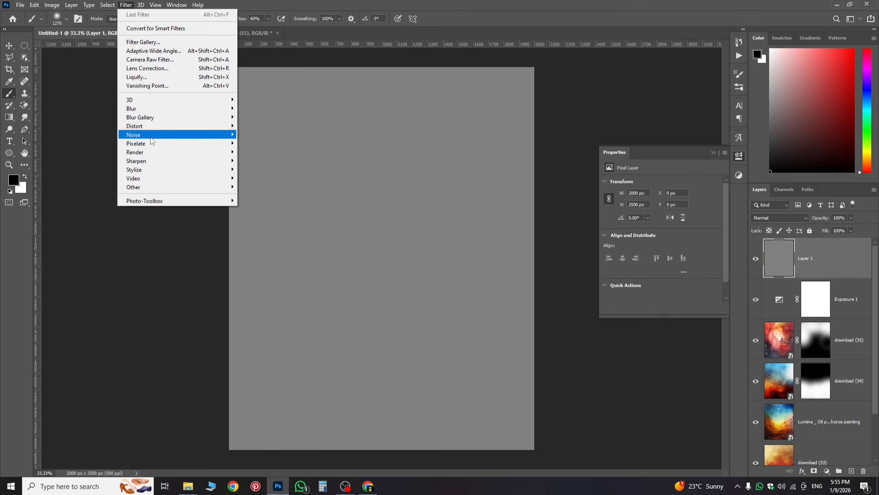
pyautogui.moveTo(206, 135)
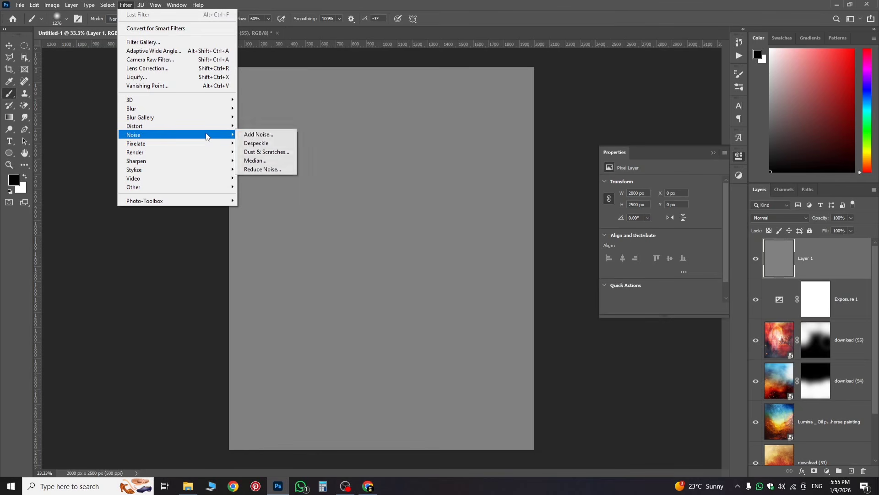
pyautogui.click(241, 135)
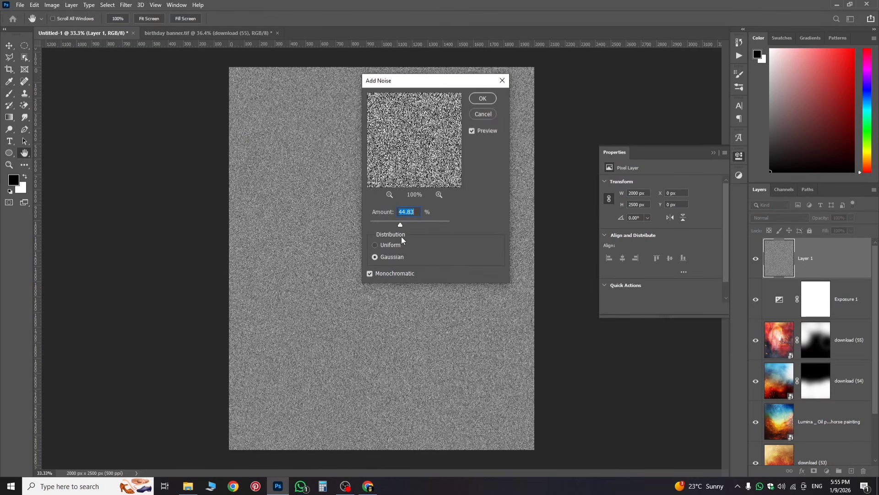
pyautogui.click(482, 99)
pyautogui.press('b')
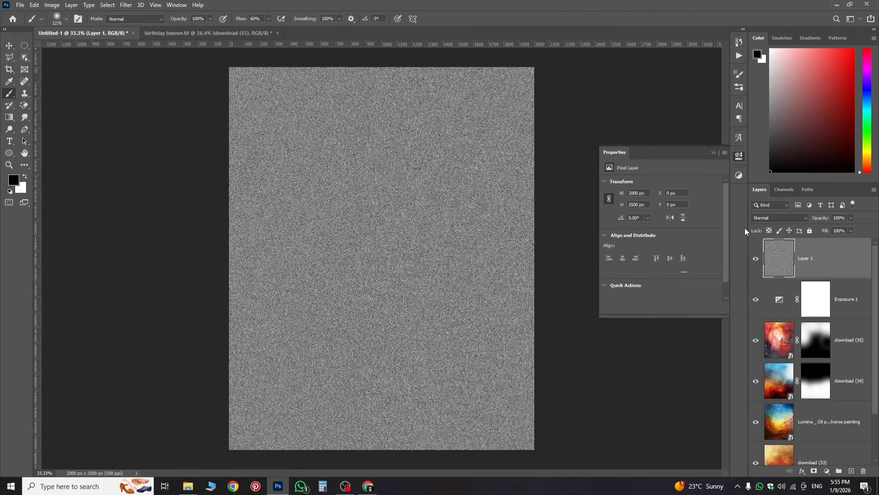
# Step: Set Layer 1 to Overlay blend mode and zoom in to check the grain
pyautogui.click(767, 218)
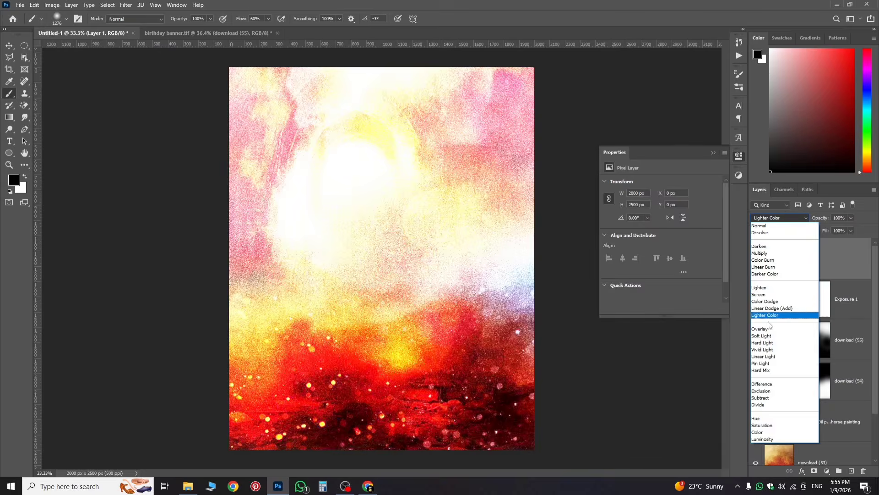
pyautogui.click(766, 329)
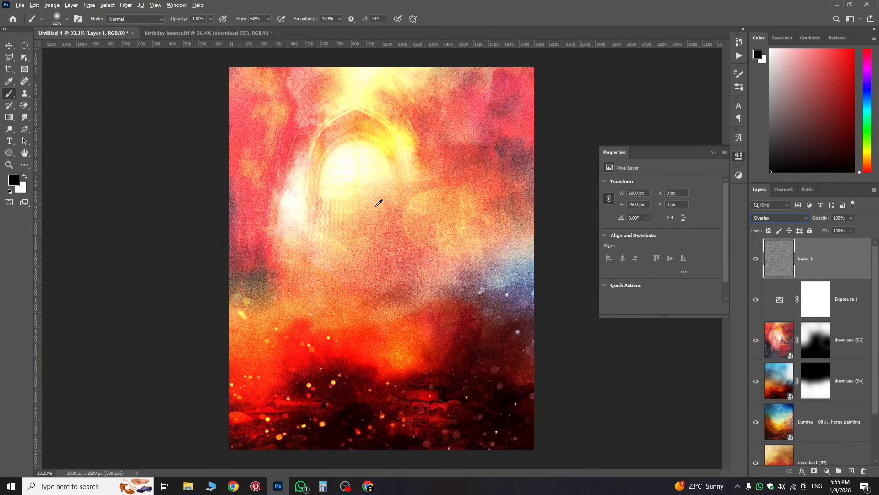
pyautogui.click(10, 45)
pyautogui.hotkey('ctrl', '+')
pyautogui.scroll(5, 449, 274)
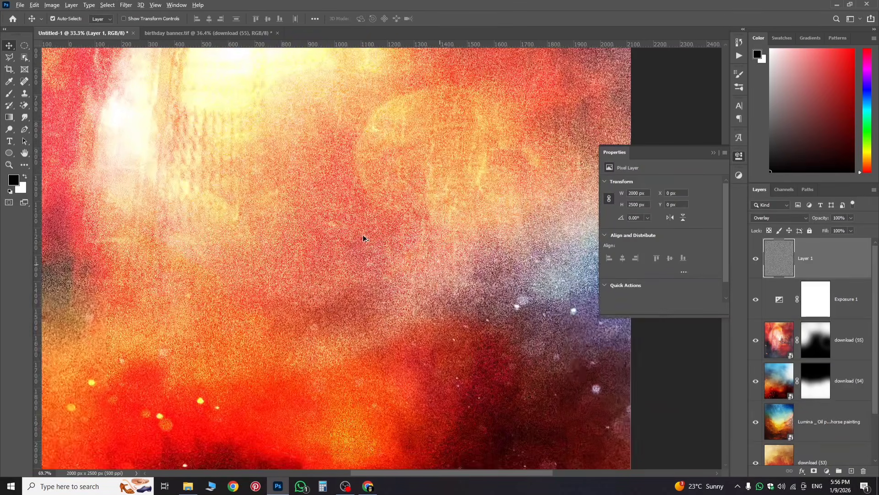
pyautogui.scroll(-5, 288, 215)
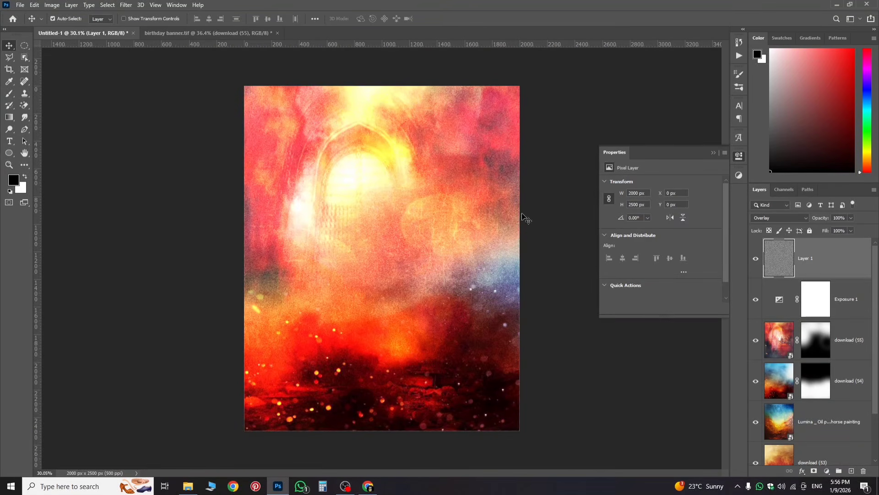
# Step: In birthday banner.tif, collapse the bg group, select download (61), then switch to Pinterest
pyautogui.click(219, 33)
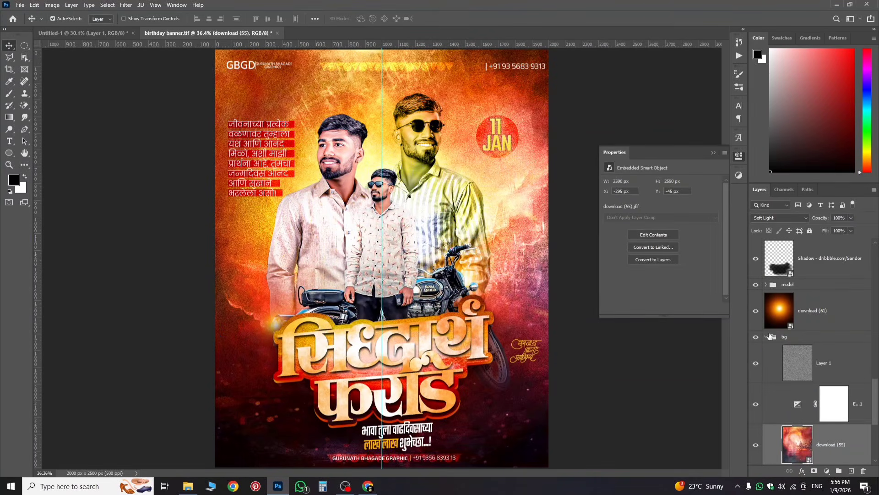
pyautogui.click(768, 336)
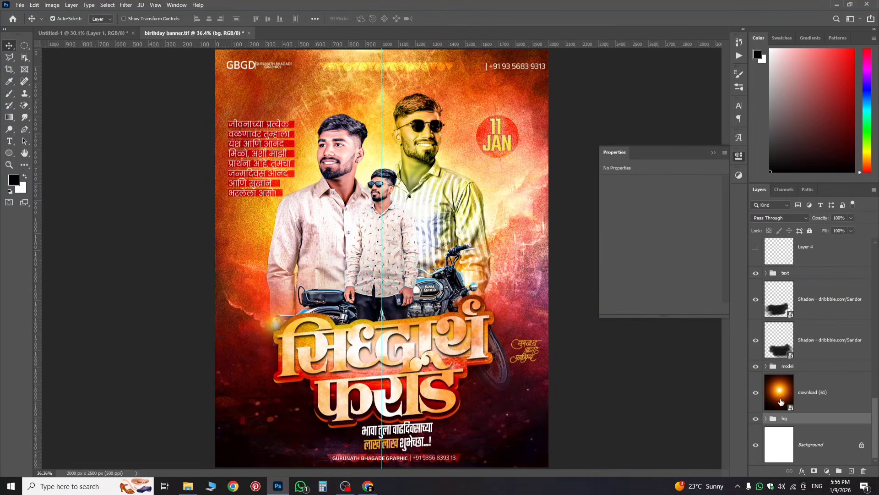
pyautogui.click(781, 402)
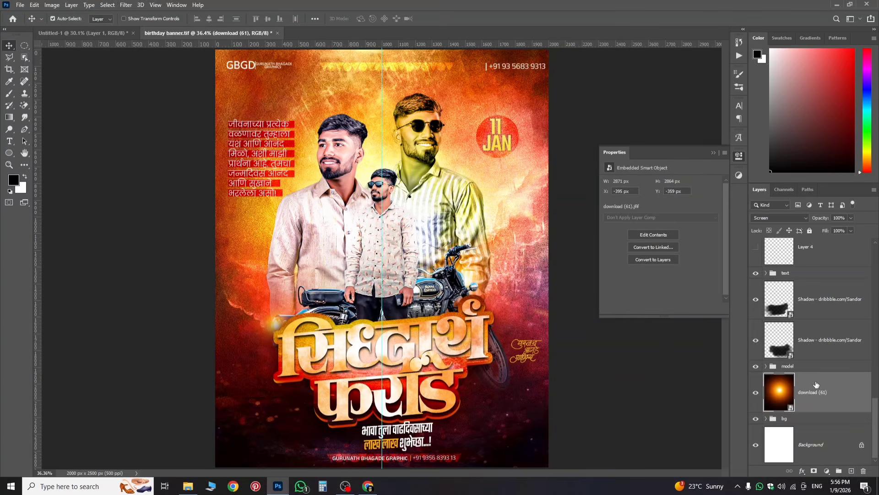
pyautogui.click(256, 485)
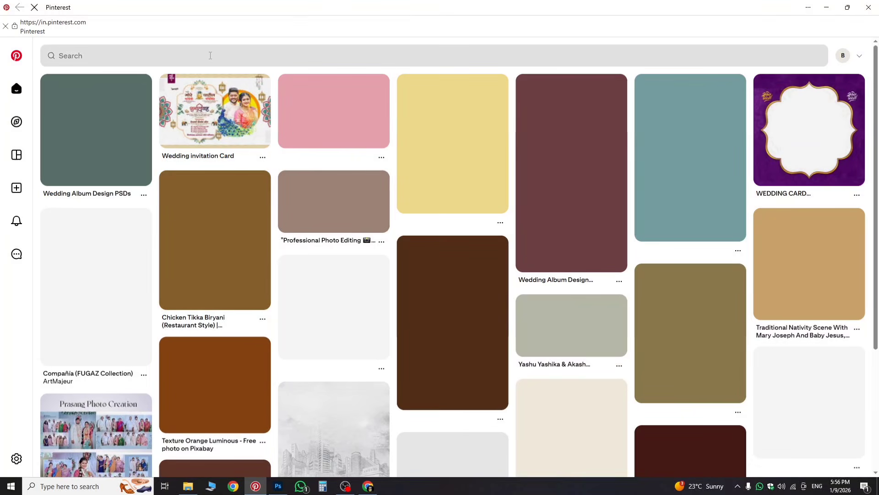
# Step: Search Pinterest for 'spot light', open a glow pin, then drag download (61) into Untitled-1
pyautogui.click(210, 55)
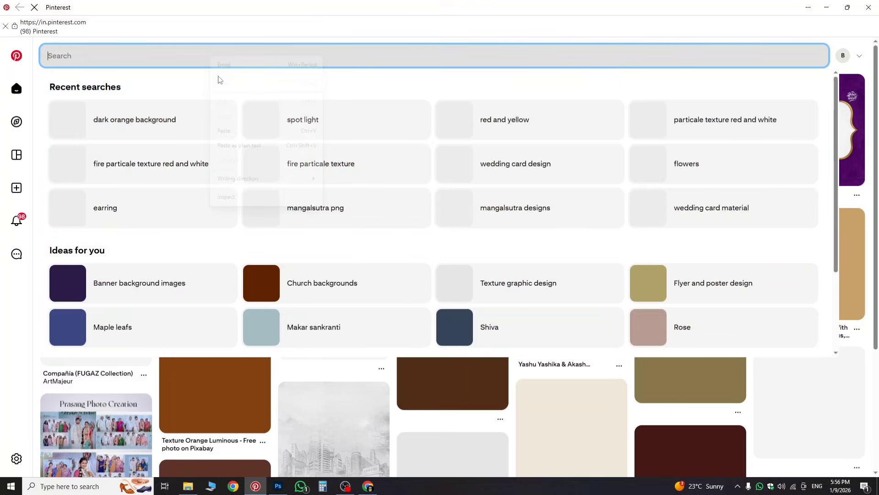
pyautogui.rightClick(212, 58)
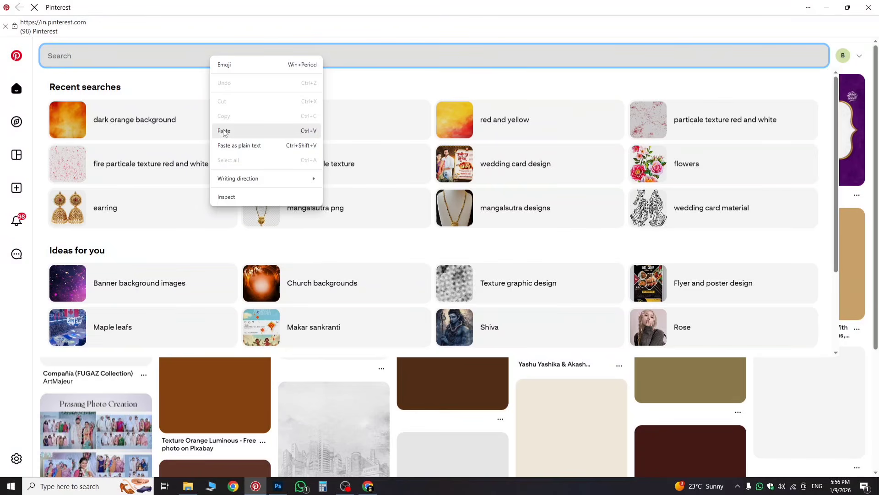
pyautogui.click(224, 131)
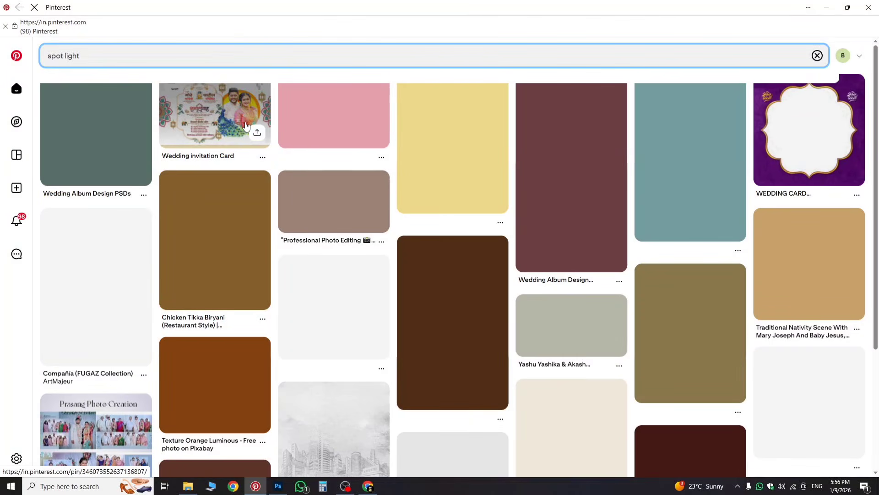
pyautogui.press('Return')
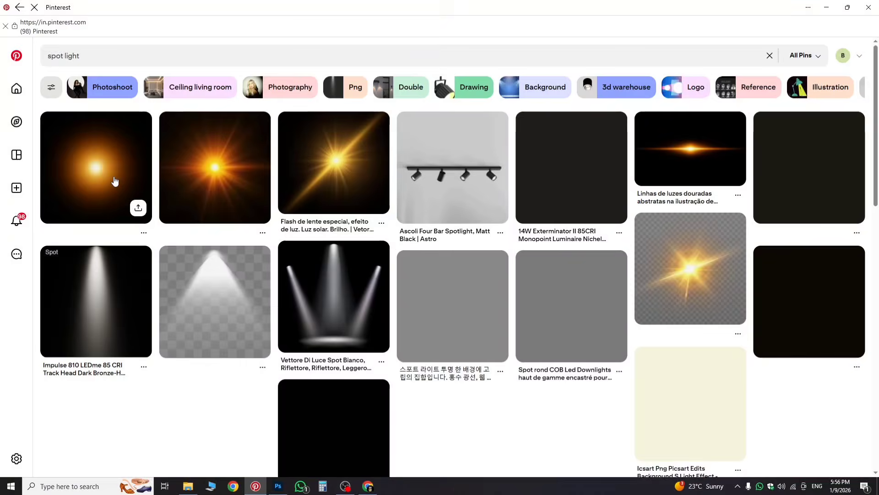
pyautogui.click(113, 178)
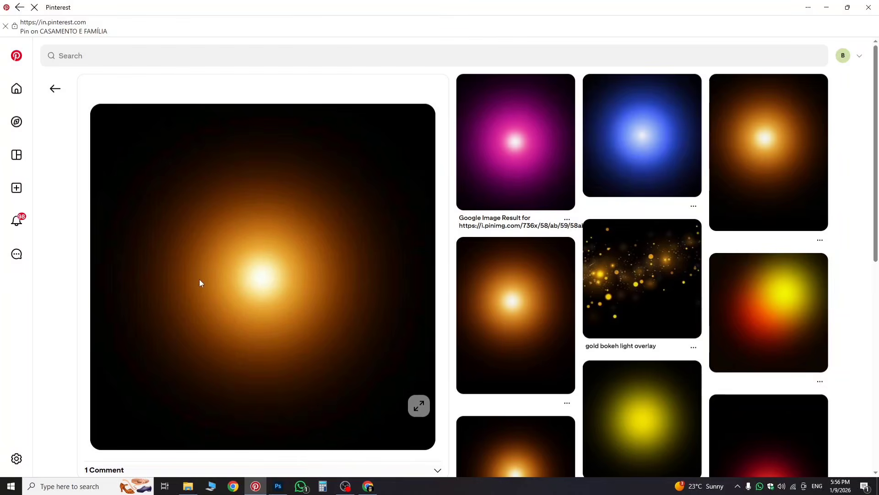
pyautogui.click(277, 485)
pyautogui.moveTo(829, 406); pyautogui.dragTo(396, 239)
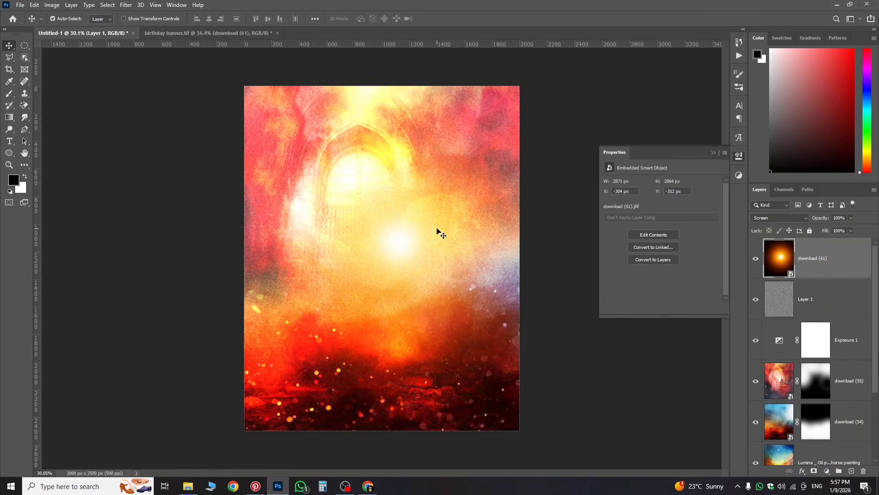
# Step: Scale the download (61) glow to 66% and centre it on the Untitled-1 canvas
pyautogui.hotkey('ctrl', 't')
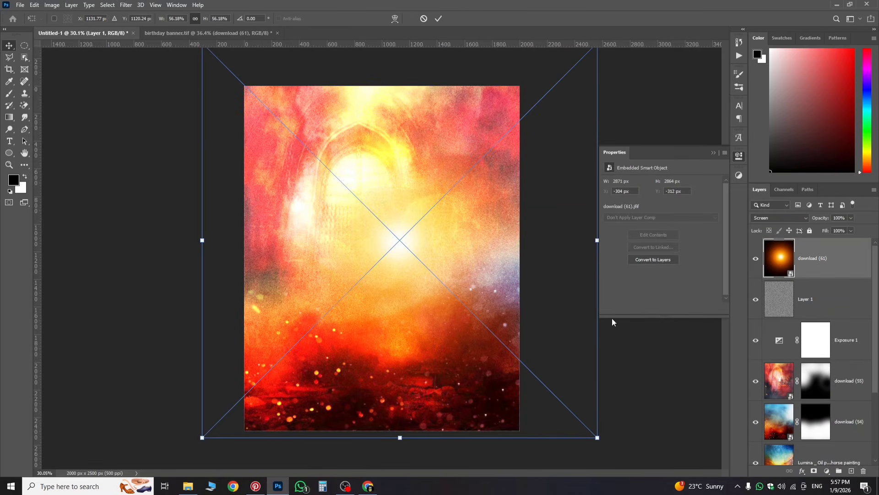
pyautogui.scroll(-3, 355, 328)
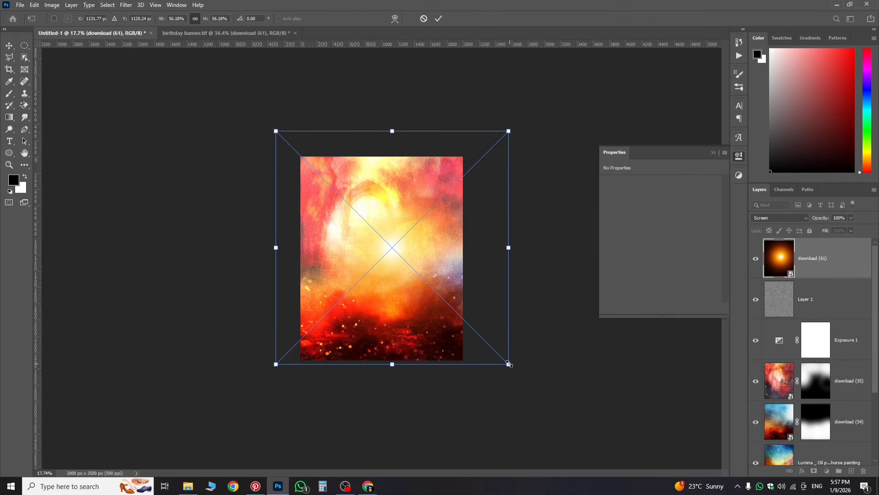
pyautogui.moveTo(509, 364); pyautogui.dragTo(529, 384)
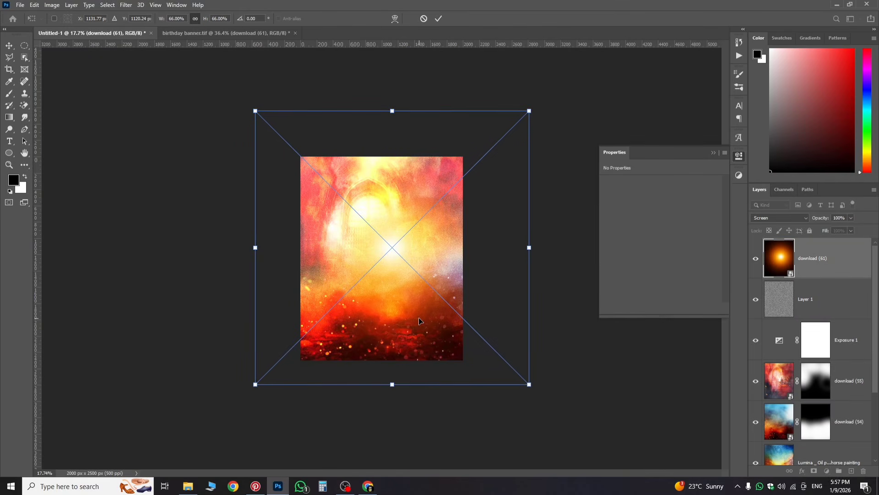
pyautogui.moveTo(424, 320); pyautogui.dragTo(414, 316)
pyautogui.click(781, 256)
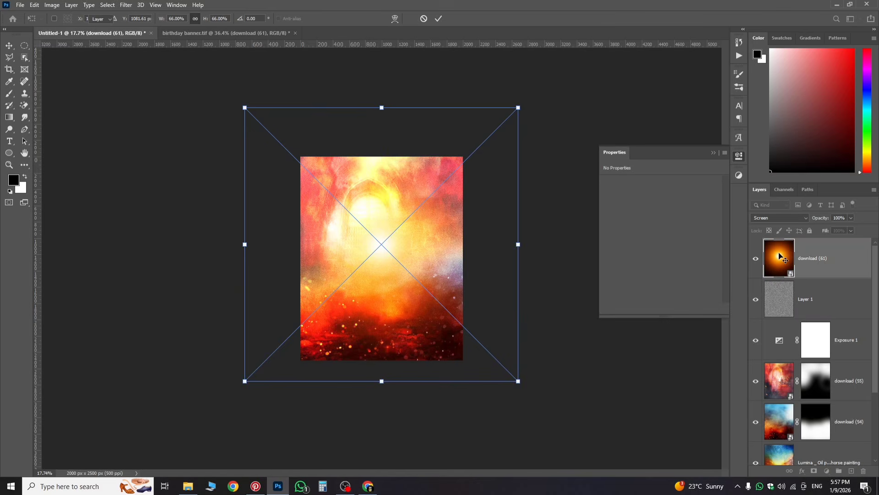
pyautogui.scroll(4, 400, 252)
pyautogui.scroll(1, 400, 252)
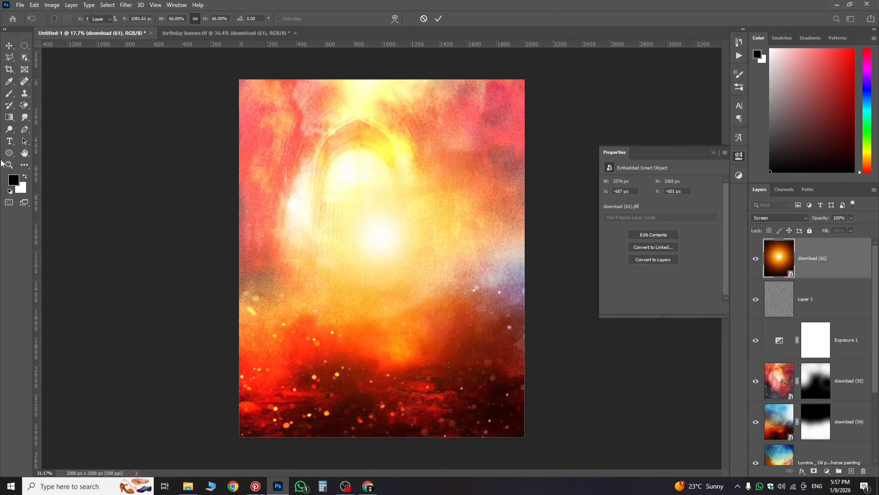
pyautogui.click(183, 33)
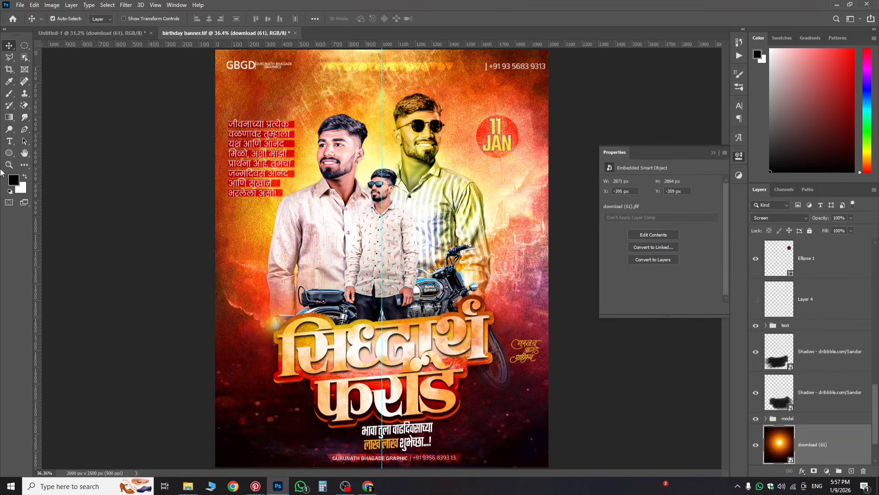
pyautogui.click(74, 33)
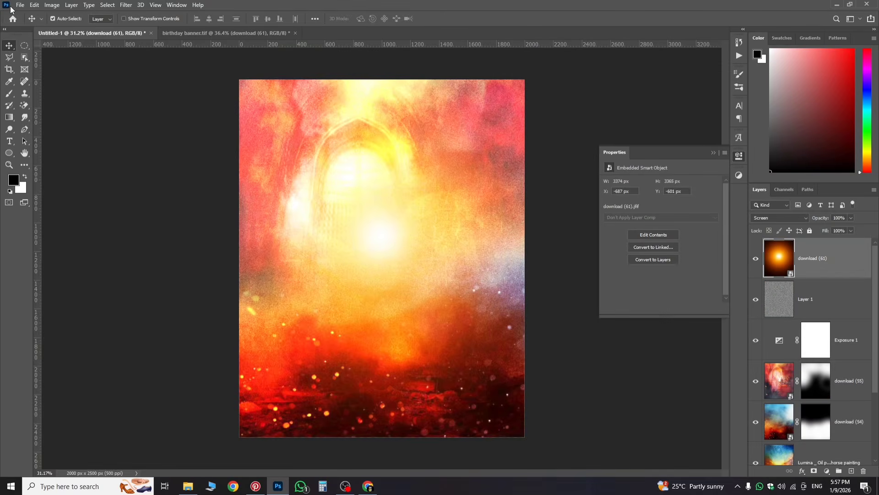
# Step: Place the striped-shirt man's photo IMG_3201 as an embedded image
pyautogui.click(20, 4)
pyautogui.click(68, 186)
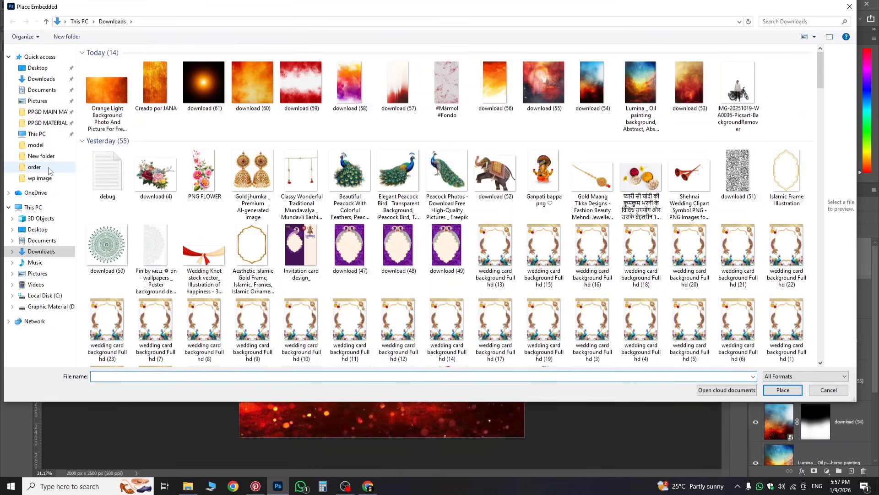
pyautogui.click(36, 144)
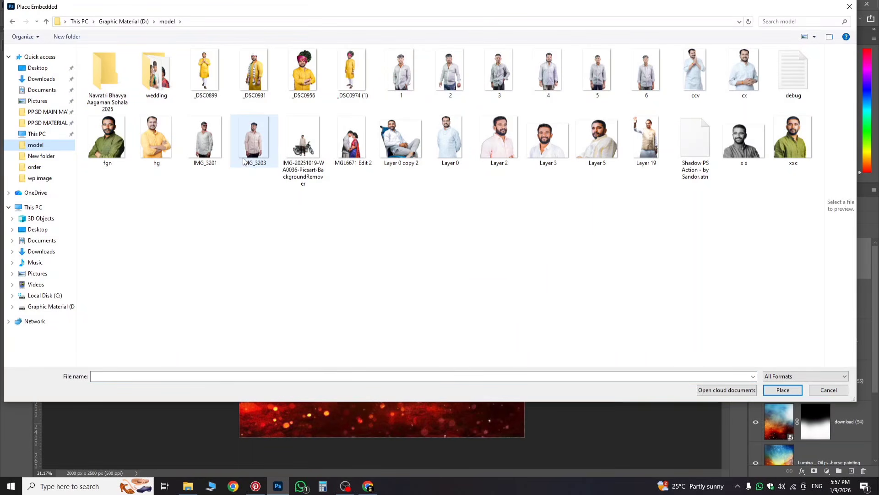
pyautogui.doubleClick(206, 153)
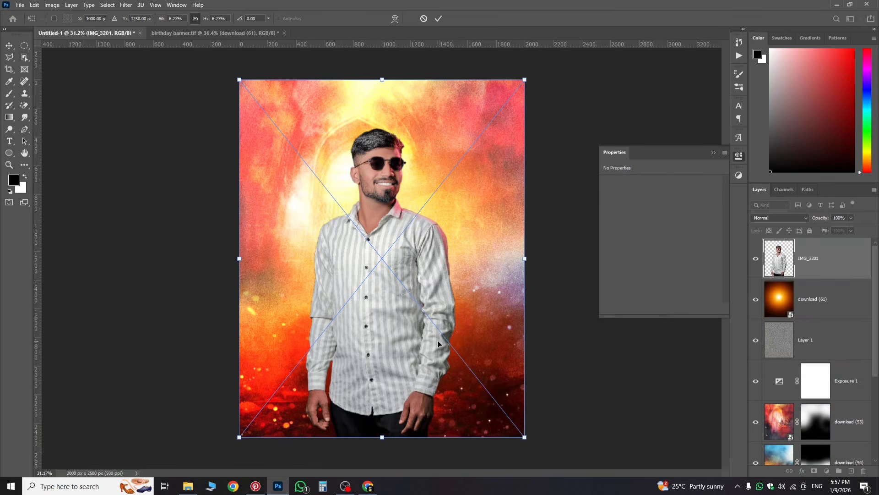
# Step: Scale IMG_3201 to about 916 × 1873 px and position it just right of centre
pyautogui.moveTo(438, 342); pyautogui.dragTo(476, 334)
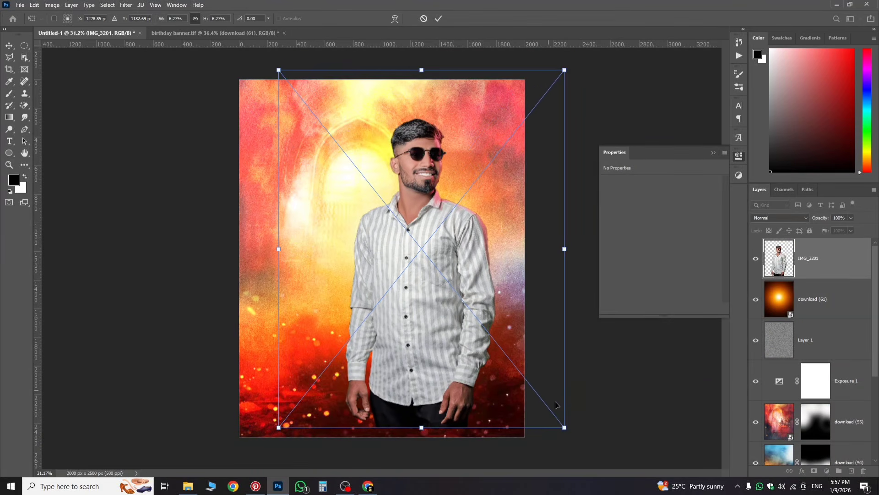
pyautogui.moveTo(566, 429); pyautogui.dragTo(540, 399)
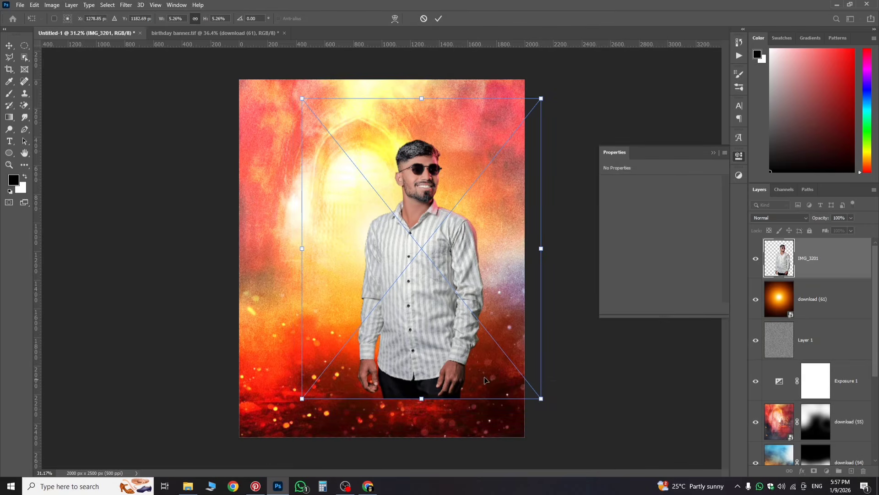
pyautogui.moveTo(481, 375); pyautogui.dragTo(481, 352)
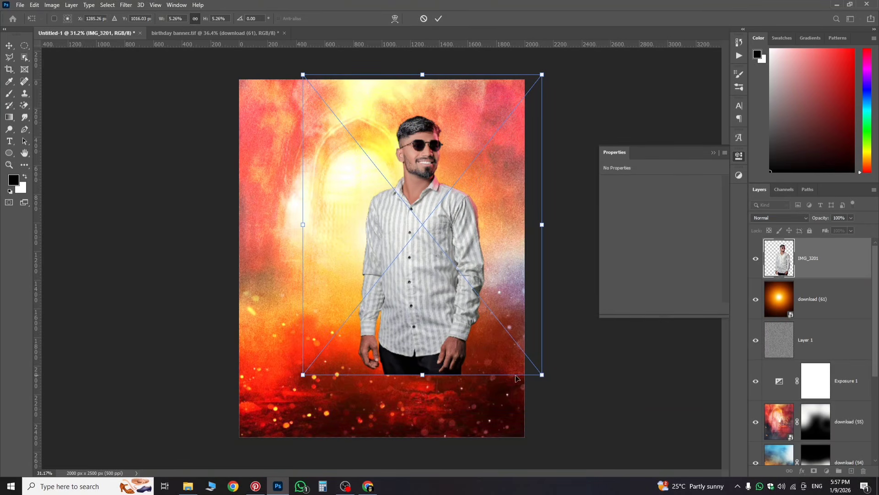
pyautogui.moveTo(544, 376)
pyautogui.mouseDown()
pyautogui.moveTo(554, 385)
pyautogui.moveTo(547, 381)
pyautogui.mouseUp()
pyautogui.moveTo(451, 332); pyautogui.dragTo(460, 333)
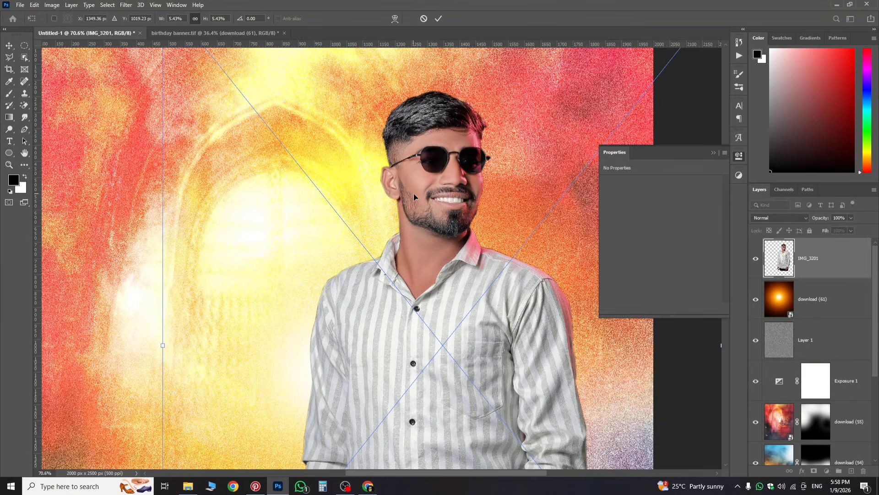
pyautogui.scroll(-6, 414, 196)
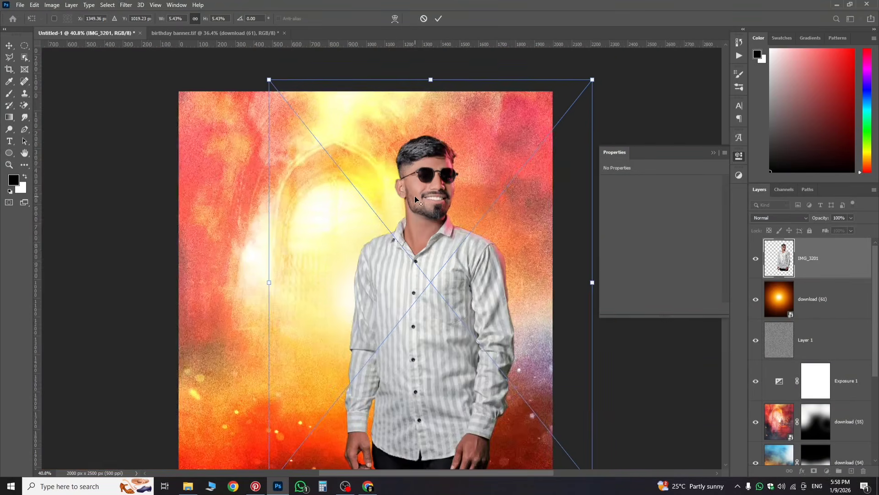
pyautogui.moveTo(414, 196); pyautogui.dragTo(423, 147)
pyautogui.scroll(2, 421, 201)
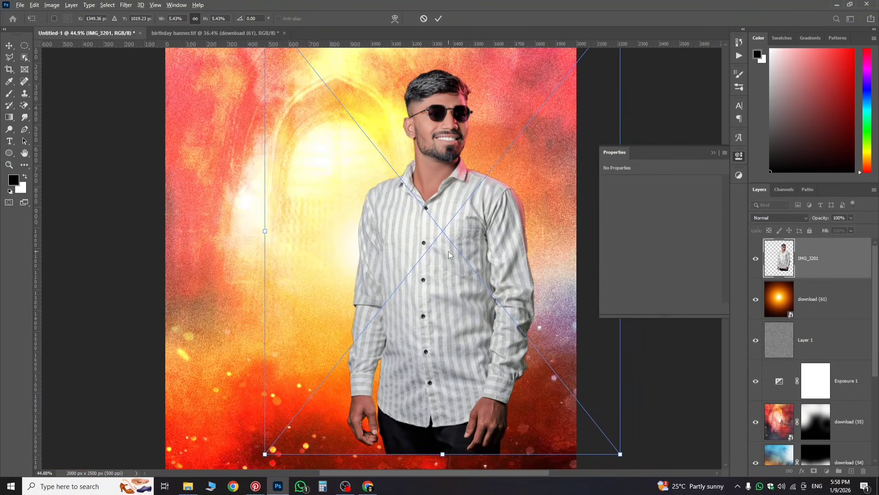
pyautogui.scroll(-2, 427, 162)
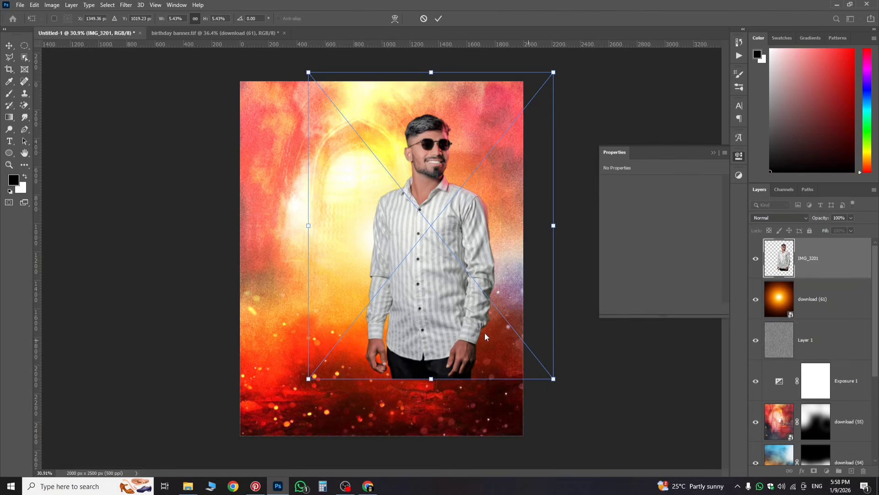
pyautogui.moveTo(452, 302)
pyautogui.mouseDown()
pyautogui.moveTo(460, 302)
pyautogui.moveTo(449, 306)
pyautogui.mouseUp()
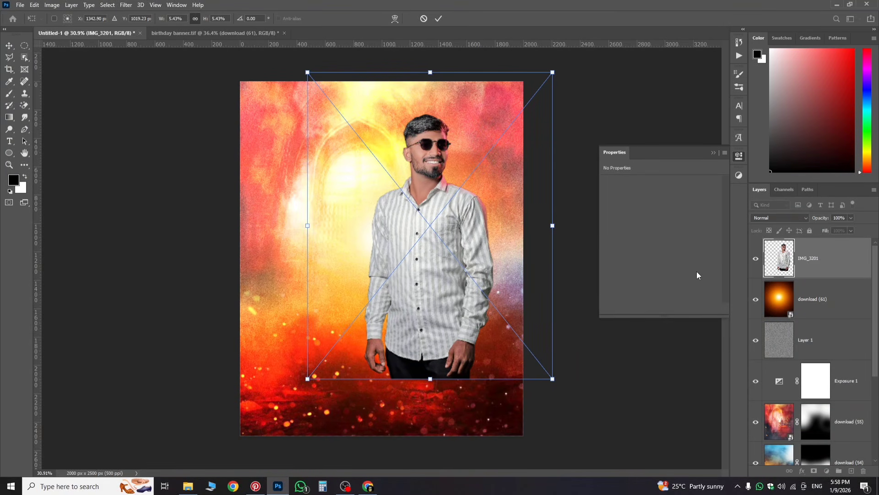
pyautogui.press('Return')
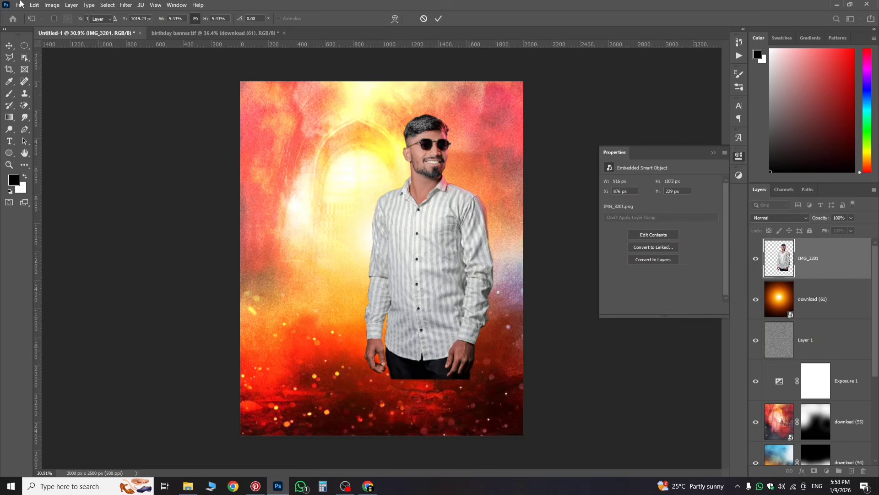
# Step: Place IMG_3203, the beige-shirt man's photo, as an embedded image
pyautogui.click(20, 4)
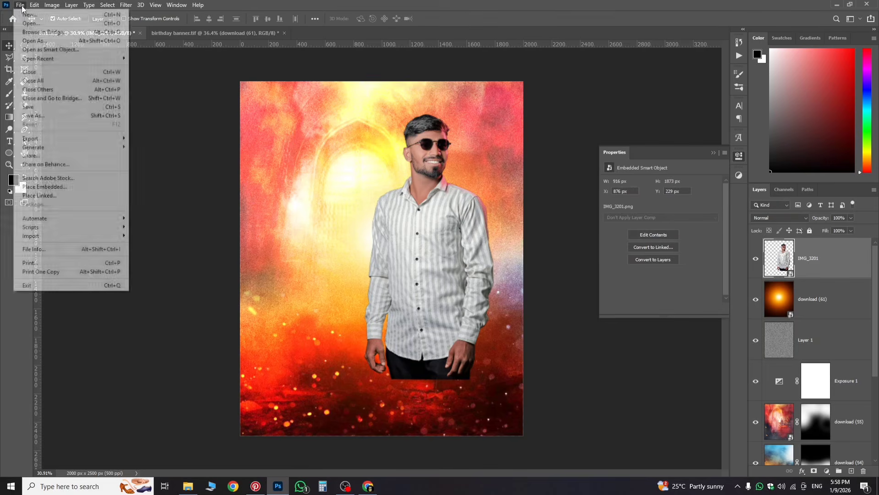
pyautogui.click(79, 185)
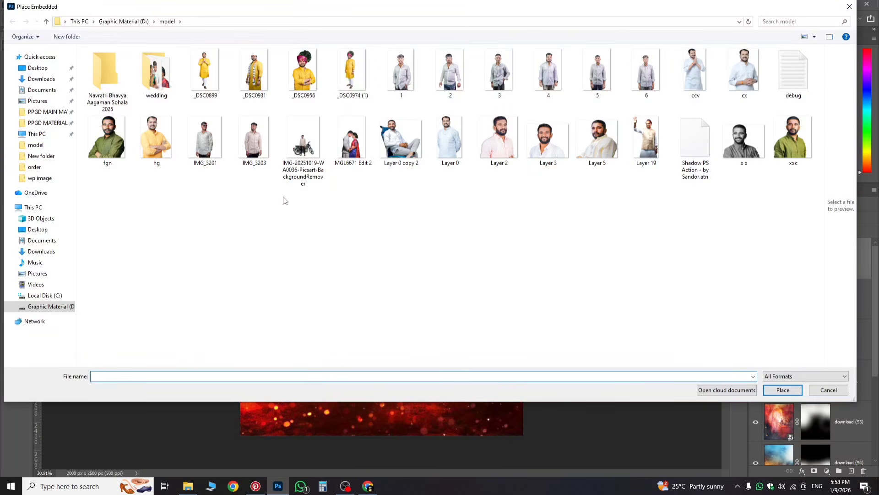
pyautogui.doubleClick(211, 152)
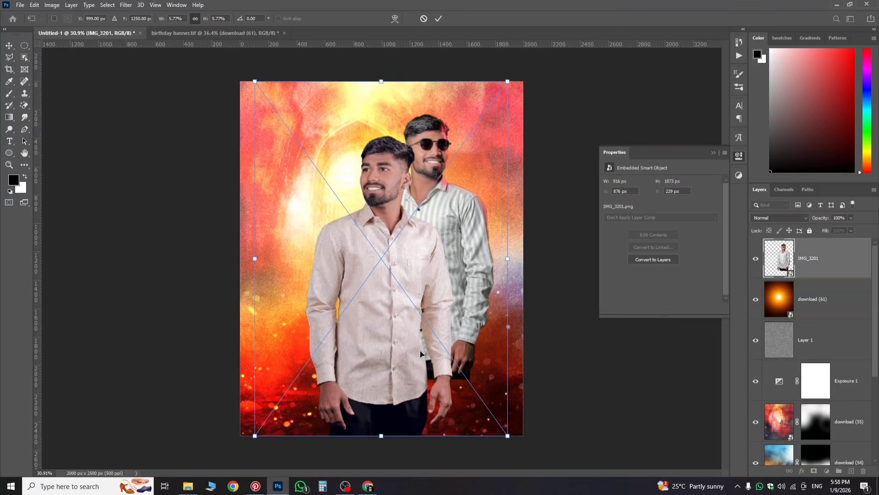
# Step: Shrink IMG_3203 and set it to the left of the striped-shirt man
pyautogui.moveTo(508, 436); pyautogui.dragTo(489, 408)
pyautogui.moveTo(397, 362); pyautogui.dragTo(372, 325)
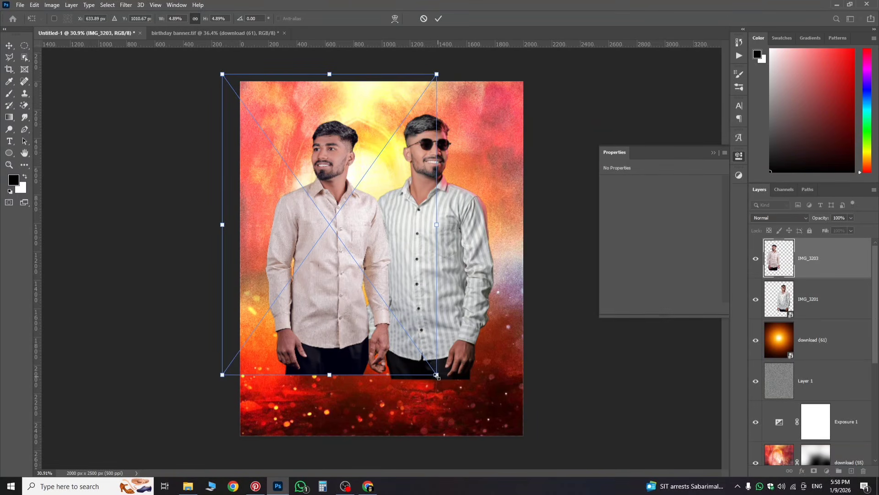
pyautogui.moveTo(438, 376); pyautogui.dragTo(425, 370)
pyautogui.moveTo(367, 334); pyautogui.dragTo(359, 328)
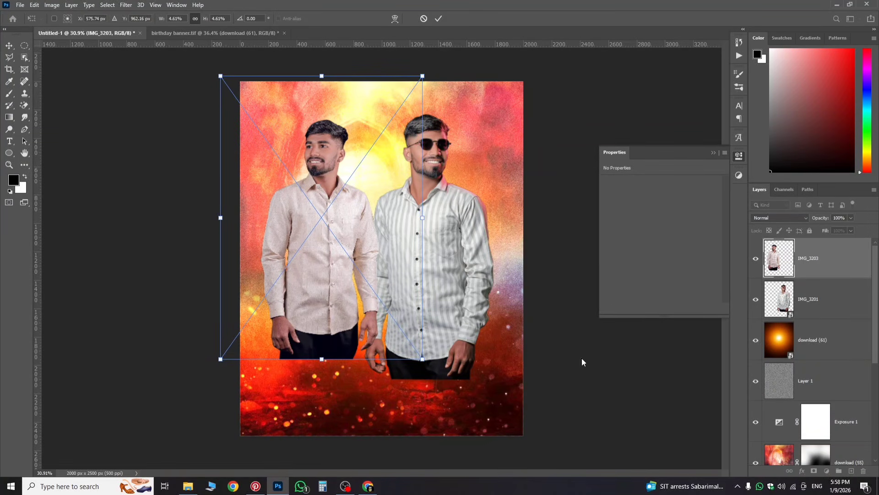
pyautogui.press('Return')
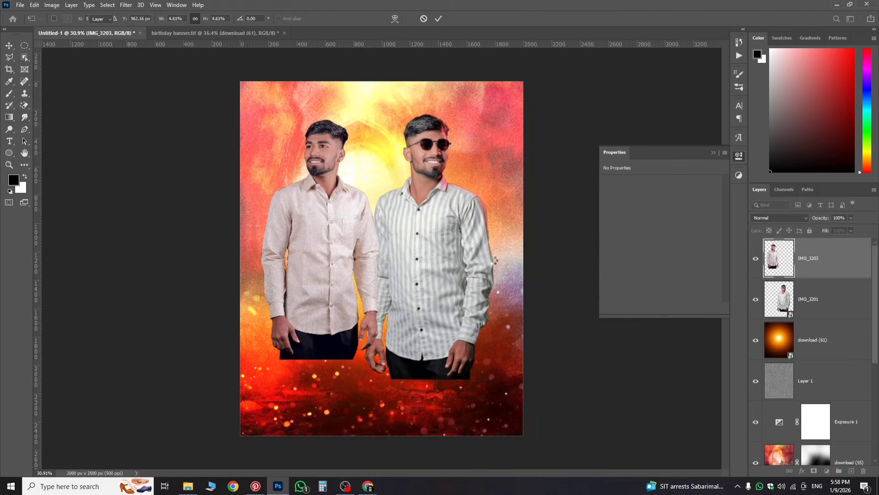
pyautogui.click(806, 313)
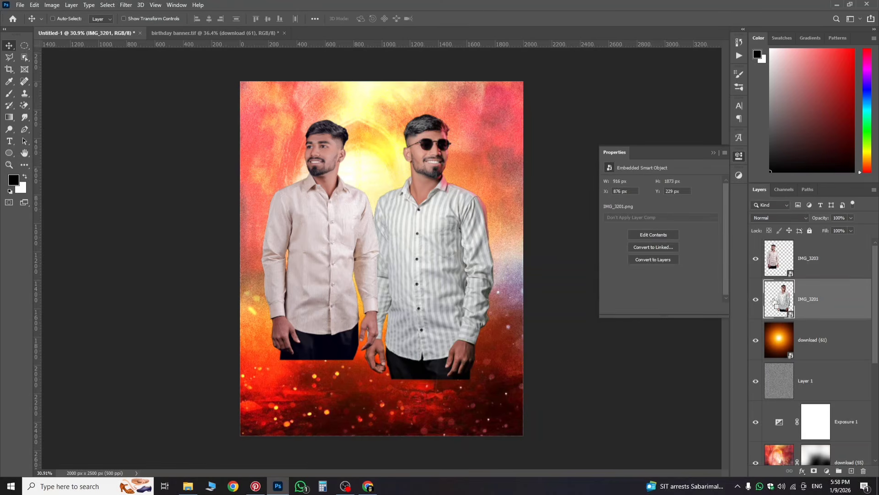
# Step: Shrink and lower IMG_3201 slightly, then add a white layer mask to it
pyautogui.hotkey('ctrl', 't')
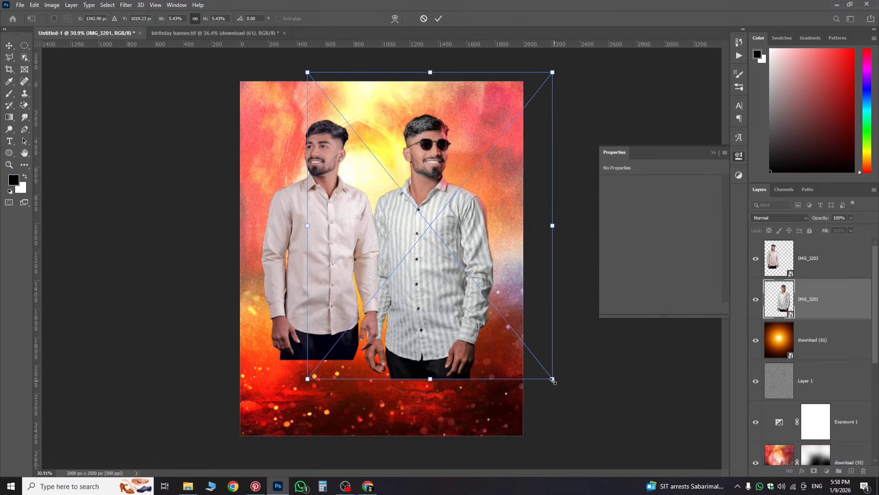
pyautogui.moveTo(553, 380); pyautogui.dragTo(534, 360)
pyautogui.moveTo(494, 314); pyautogui.dragTo(499, 306)
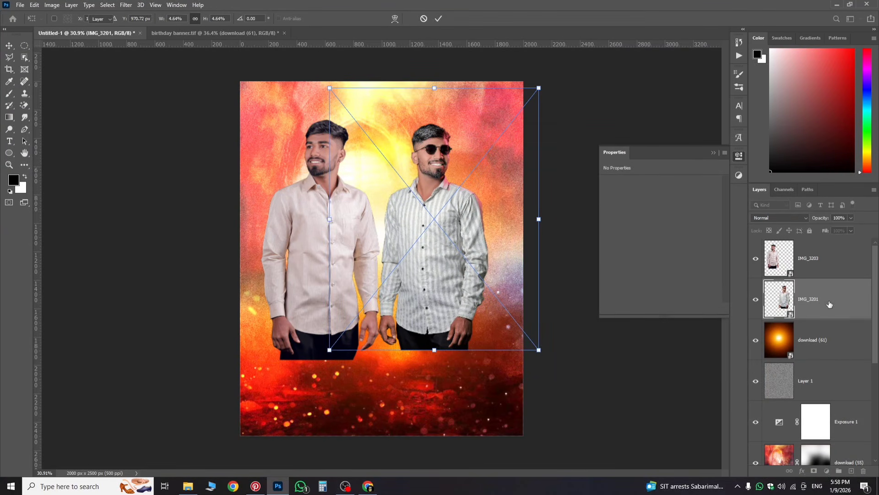
pyautogui.press('Return')
pyautogui.scroll(5, 432, 240)
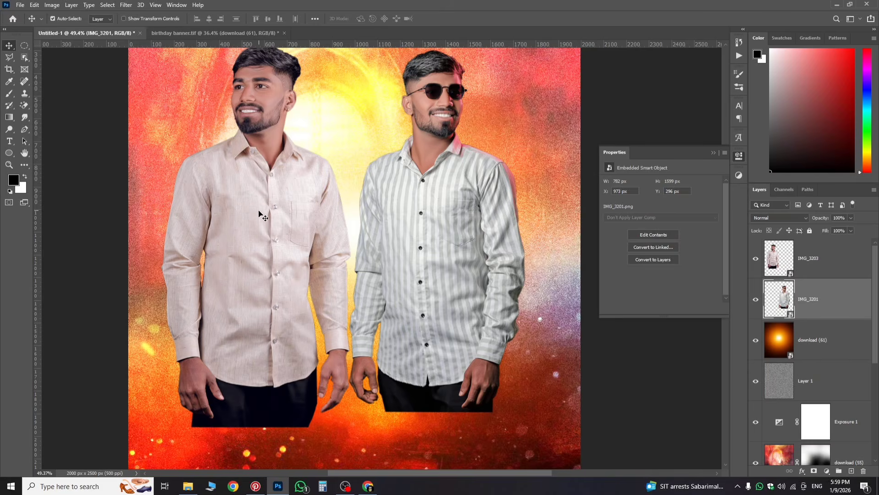
pyautogui.scroll(-5, 261, 218)
pyautogui.scroll(3, 366, 285)
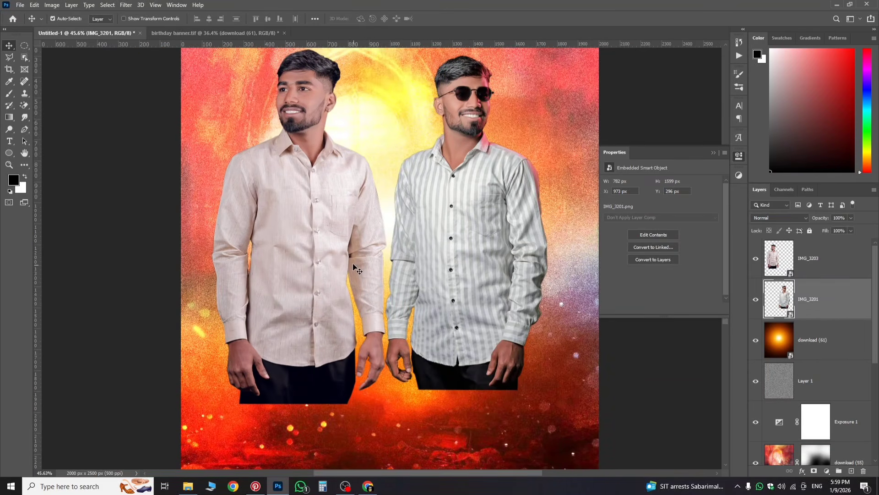
pyautogui.scroll(-3, 353, 267)
pyautogui.scroll(4, 353, 263)
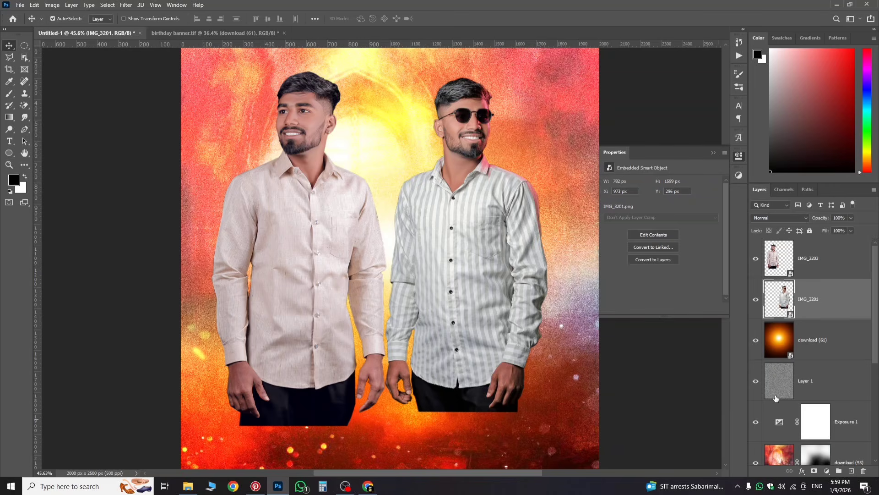
pyautogui.click(814, 473)
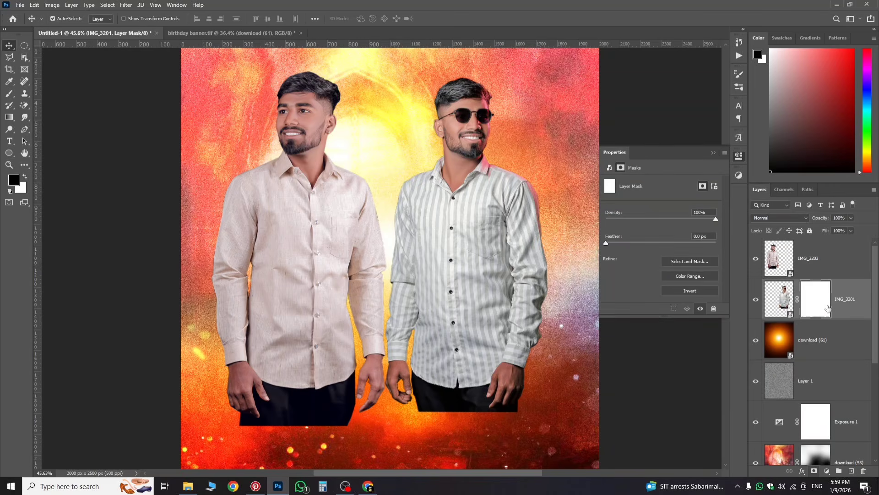
# Step: Choose a foreground-to-transparent gradient and fade the striped-shirt man's lower body on his mask
pyautogui.click(8, 118)
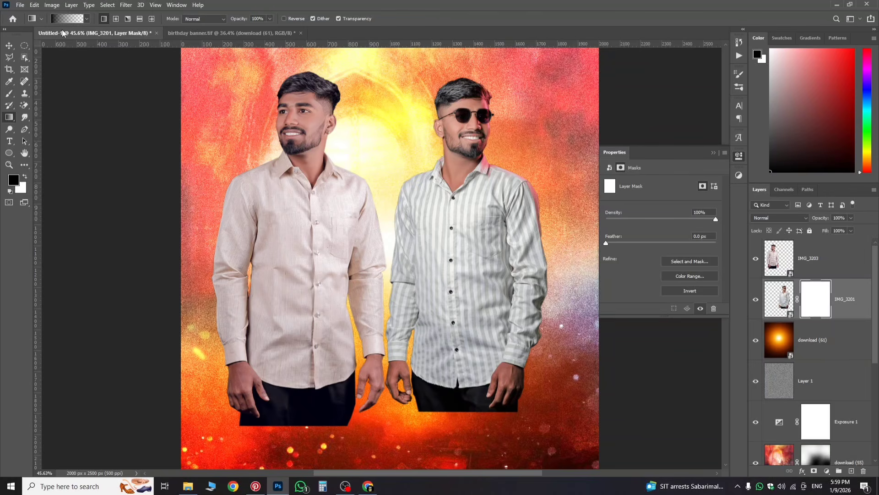
pyautogui.click(87, 20)
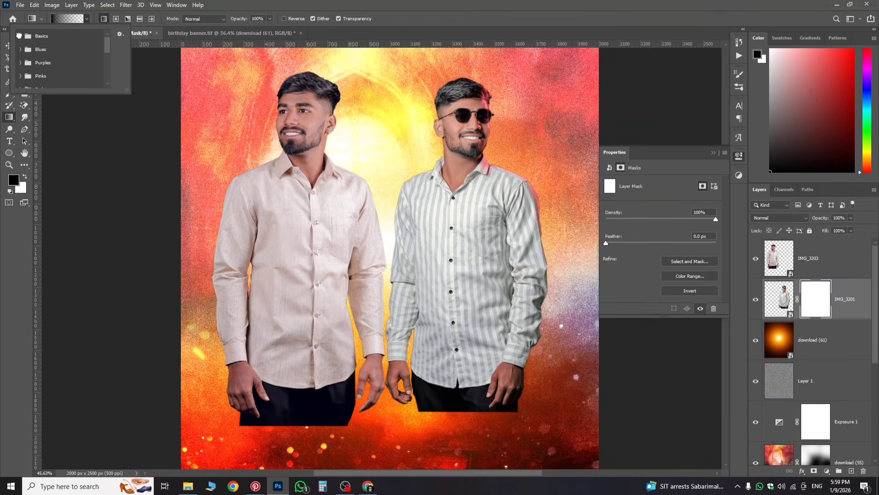
pyautogui.click(20, 35)
pyautogui.click(43, 49)
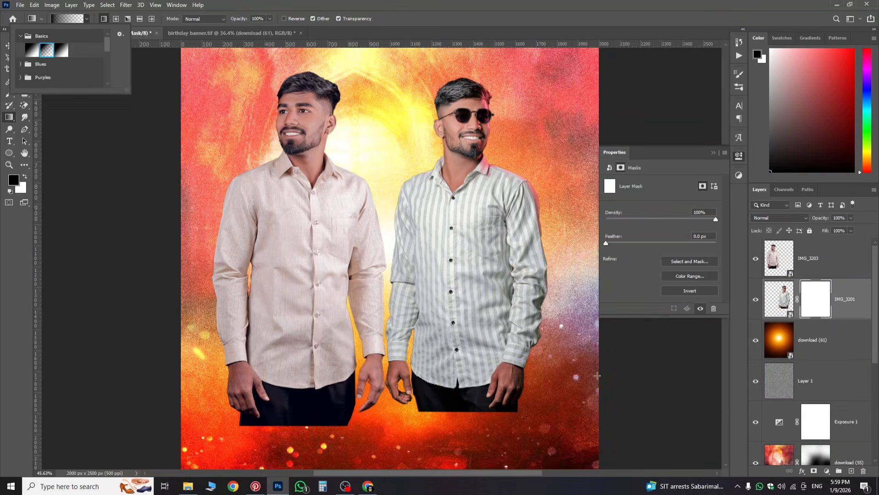
pyautogui.click(474, 432)
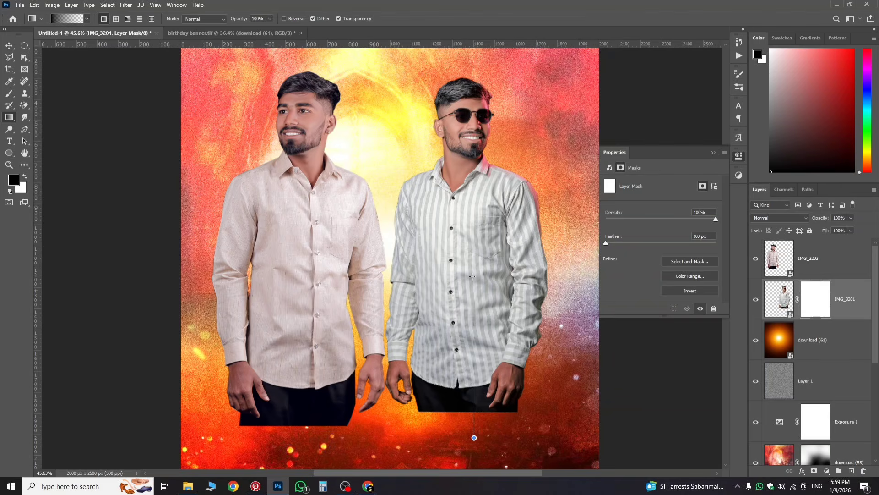
pyautogui.moveTo(475, 449); pyautogui.dragTo(474, 300)
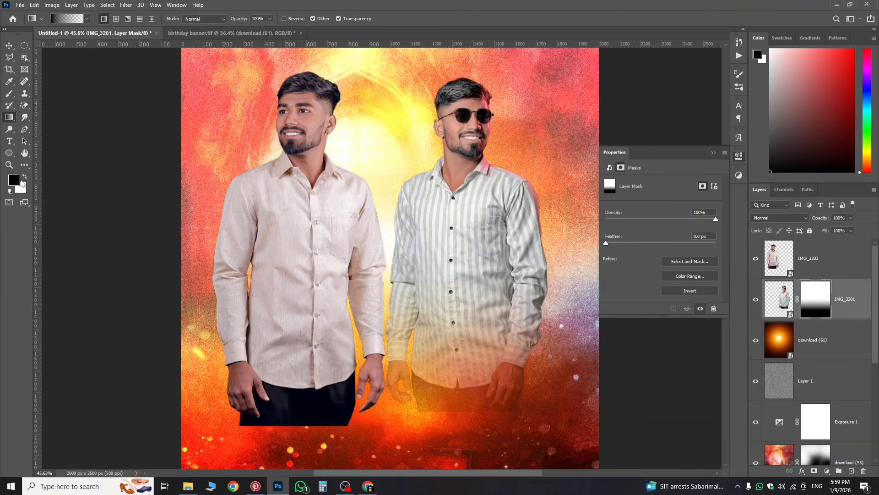
pyautogui.moveTo(448, 329); pyautogui.dragTo(450, 275)
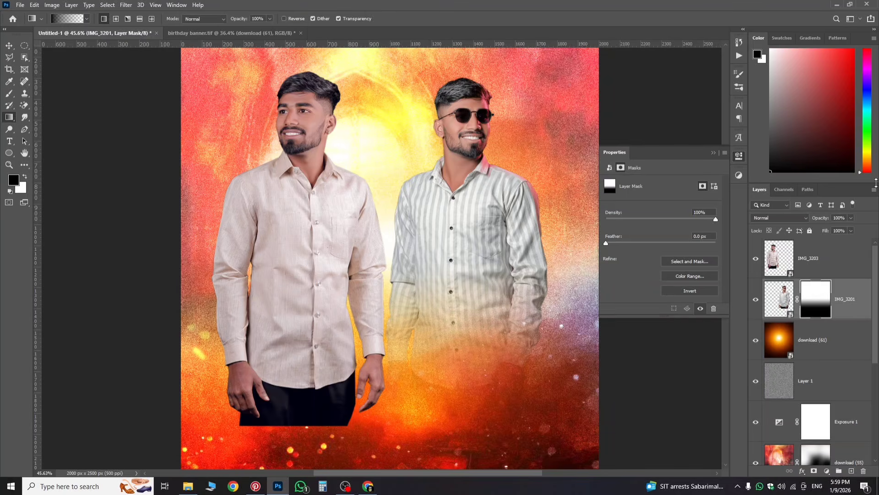
# Step: Mask IMG_3203 and gradient-fade the cream-shirted man's black trousers into the background
pyautogui.click(824, 264)
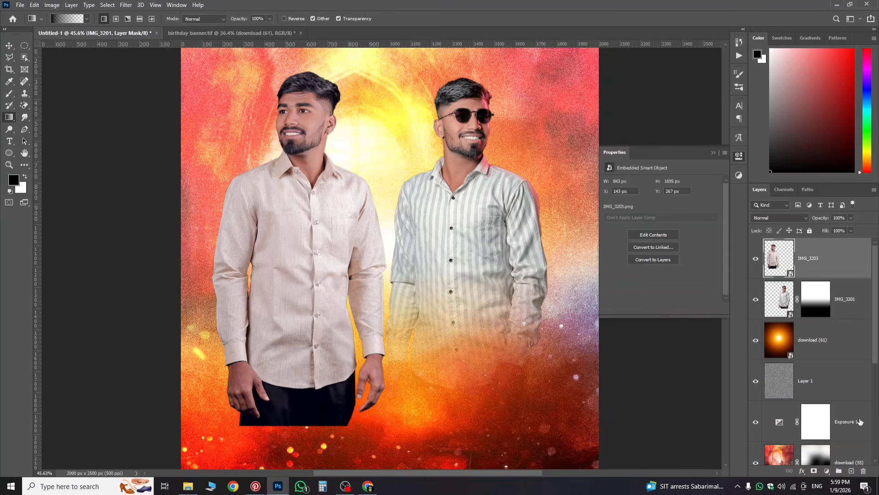
pyautogui.click(814, 470)
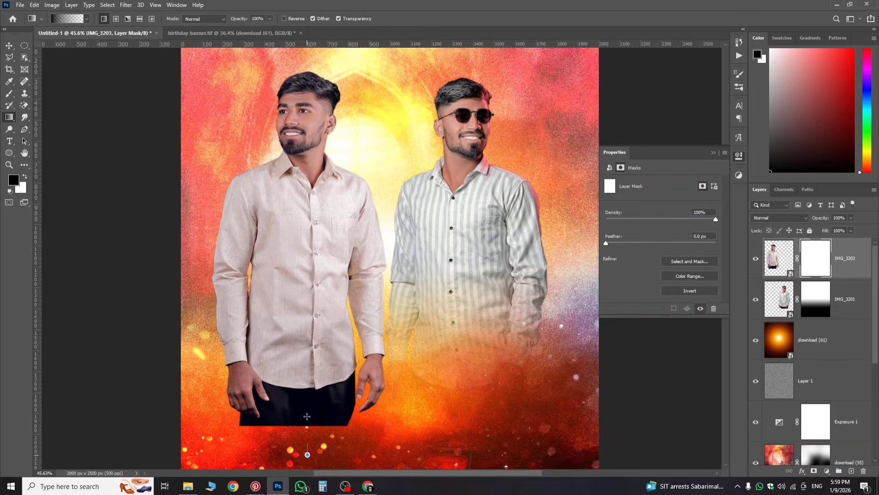
pyautogui.moveTo(307, 417); pyautogui.dragTo(312, 360)
pyautogui.moveTo(319, 313); pyautogui.dragTo(319, 314)
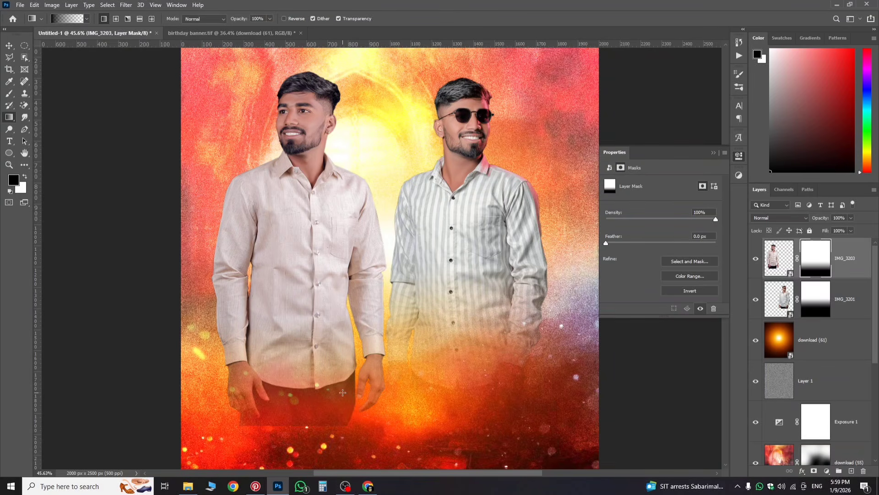
pyautogui.moveTo(343, 393); pyautogui.dragTo(315, 413)
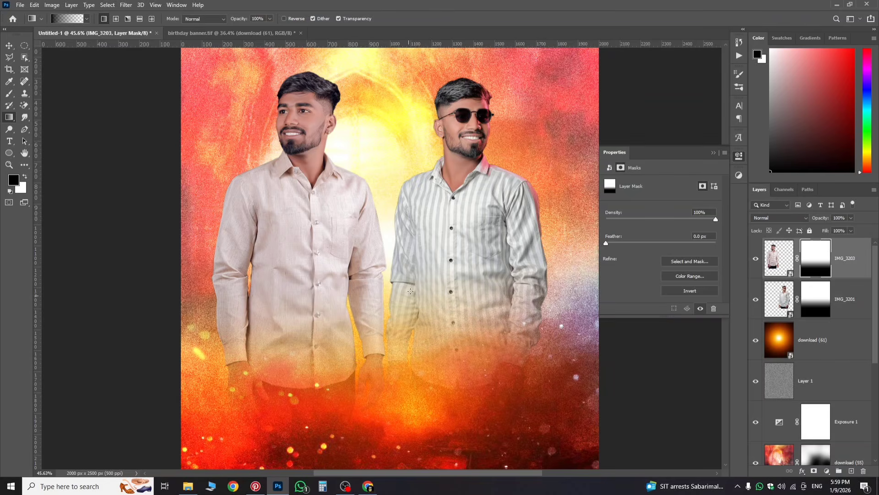
pyautogui.scroll(-3, 410, 291)
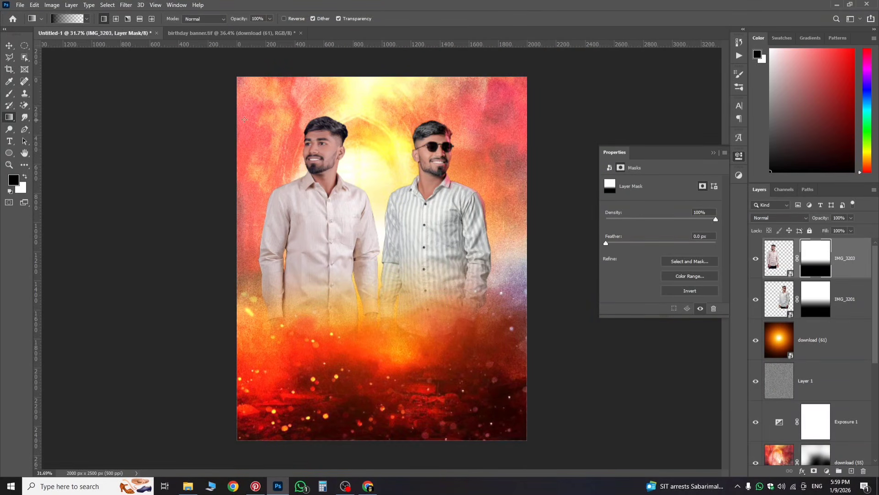
# Step: Place the man-and-motorcycle photo from Downloads as an embedded image
pyautogui.click(20, 5)
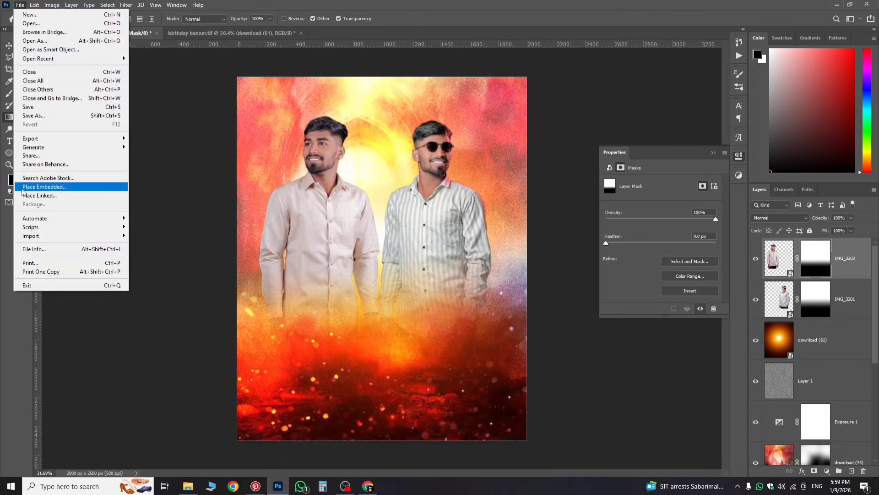
pyautogui.click(55, 187)
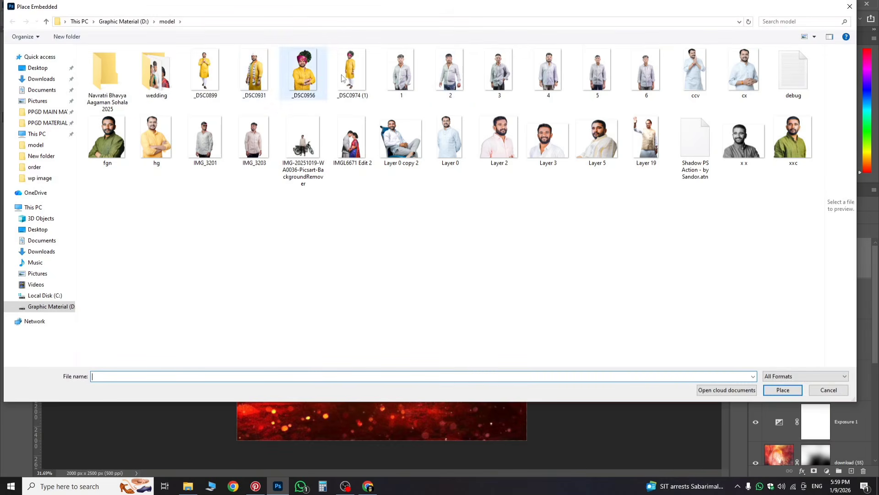
pyautogui.click(44, 79)
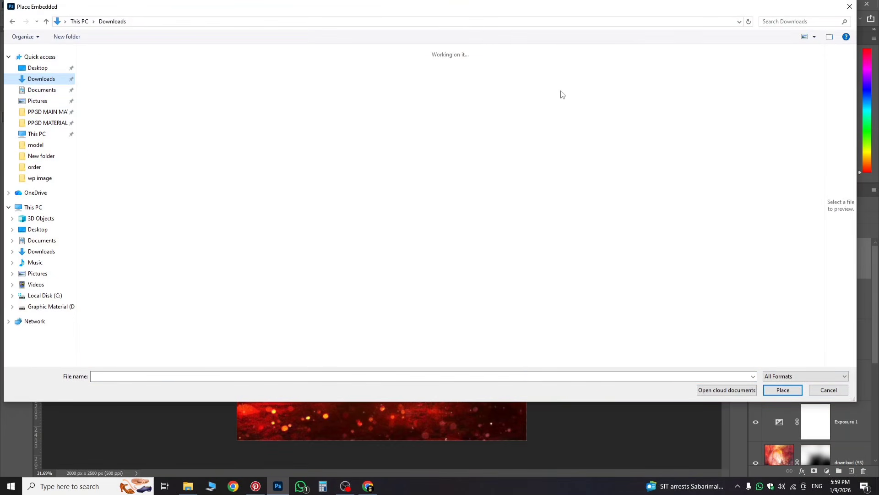
pyautogui.doubleClick(688, 82)
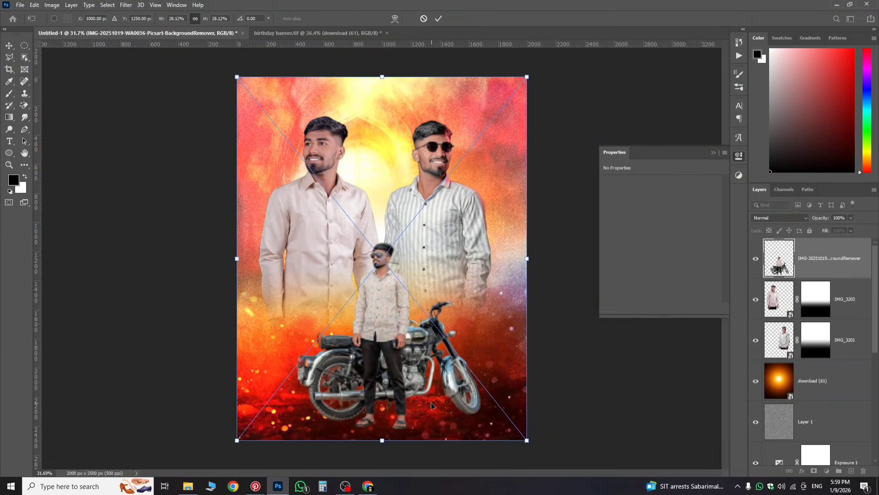
# Step: Enlarge the motorcycle photo and set it low in the centre between the two men
pyautogui.moveTo(431, 405); pyautogui.dragTo(421, 362)
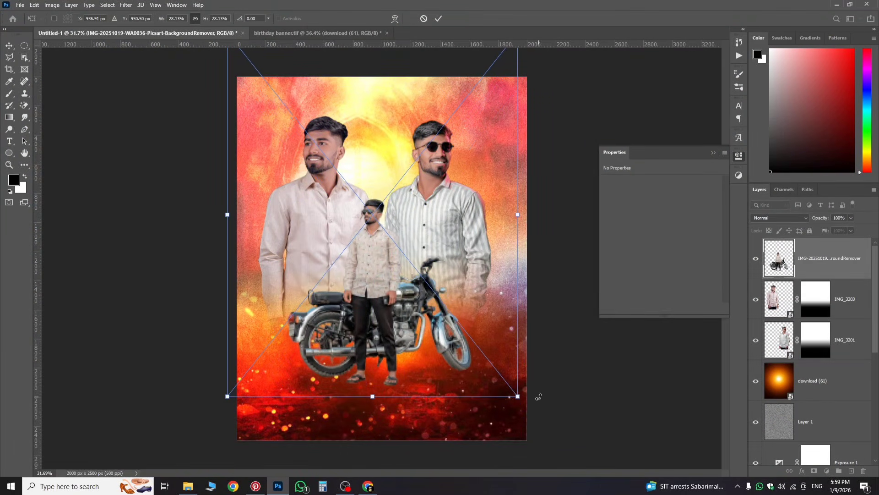
pyautogui.moveTo(518, 396); pyautogui.dragTo(529, 408)
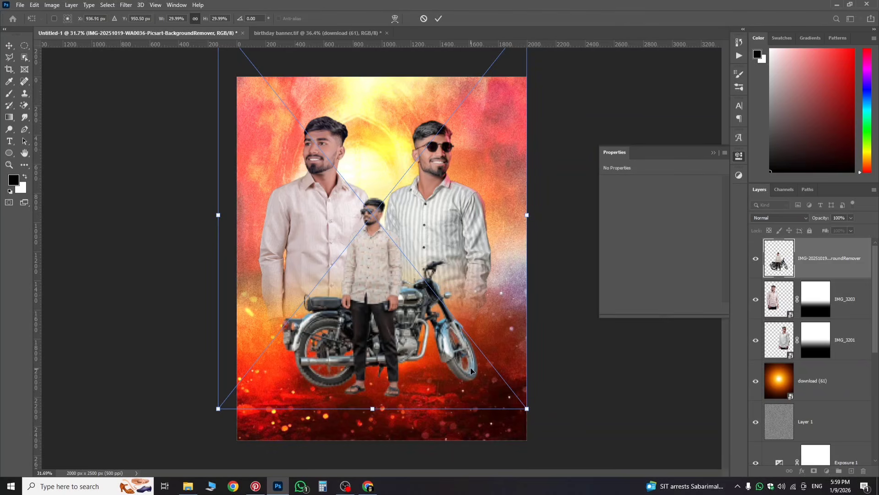
pyautogui.moveTo(474, 369); pyautogui.dragTo(474, 354)
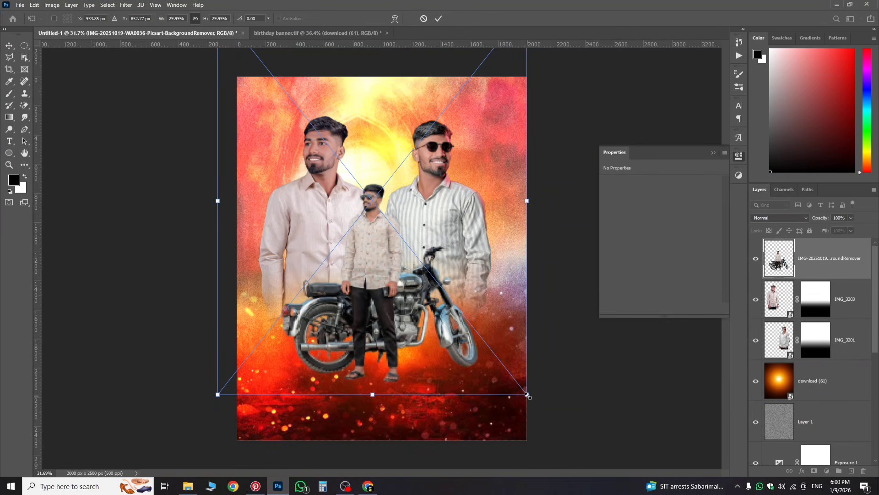
pyautogui.moveTo(527, 395); pyautogui.dragTo(548, 416)
pyautogui.moveTo(487, 396); pyautogui.dragTo(486, 385)
pyautogui.press('Return')
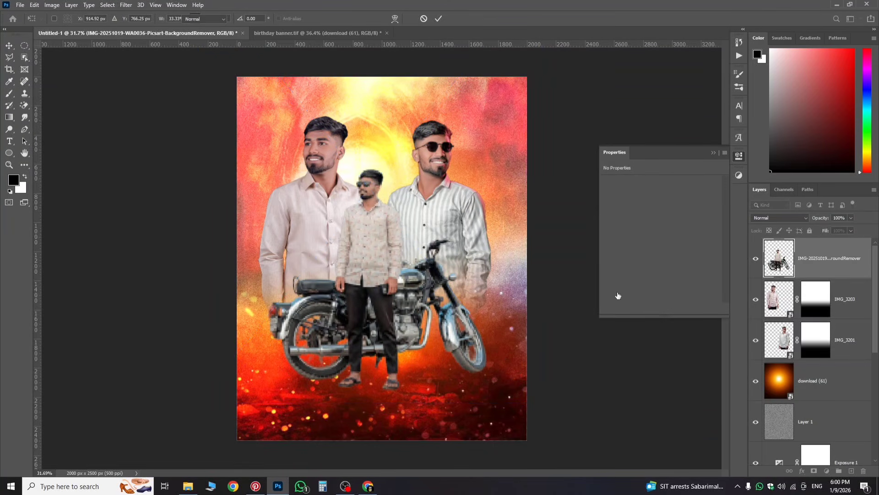
# Step: Switch to the Gradient tool and zoom in and out to review the motorcycle's placement
pyautogui.press('g')
pyautogui.scroll(10, 353, 188)
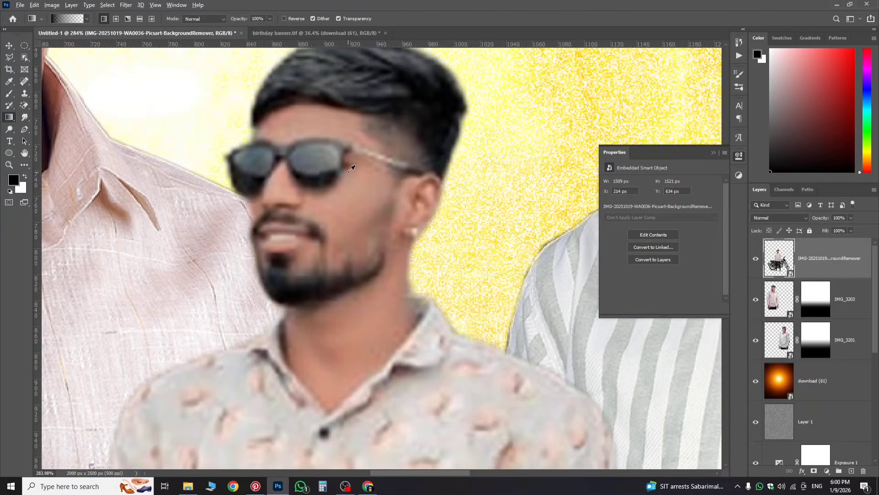
pyautogui.scroll(-2, 293, 180)
pyautogui.scroll(2, 321, 179)
pyautogui.scroll(-4, 346, 178)
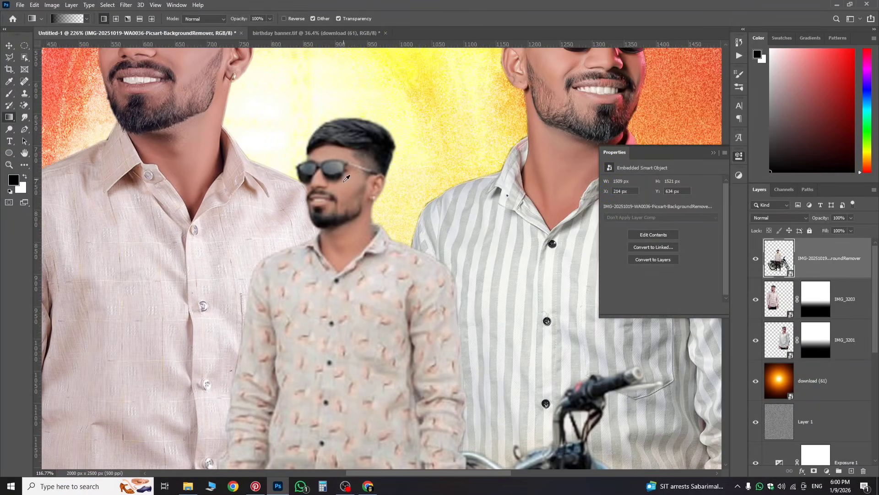
pyautogui.scroll(-4, 339, 206)
pyautogui.scroll(-2, 328, 249)
pyautogui.scroll(-1, 328, 250)
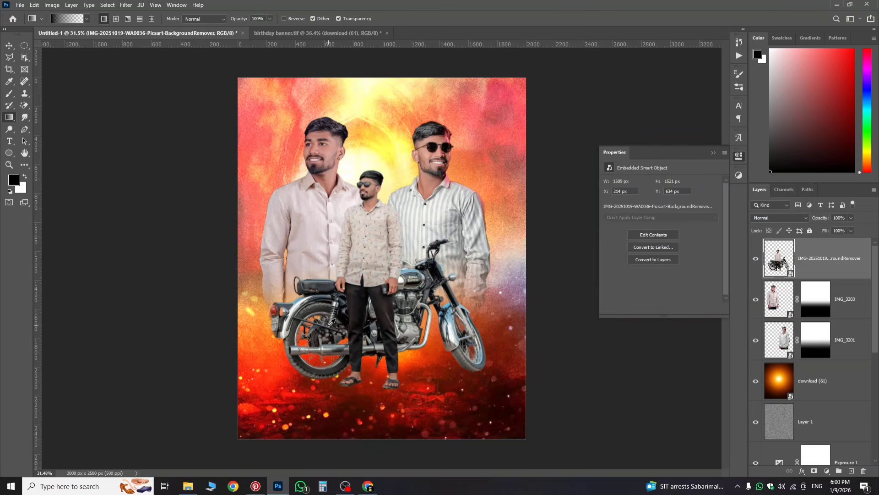
pyautogui.scroll(1, 327, 249)
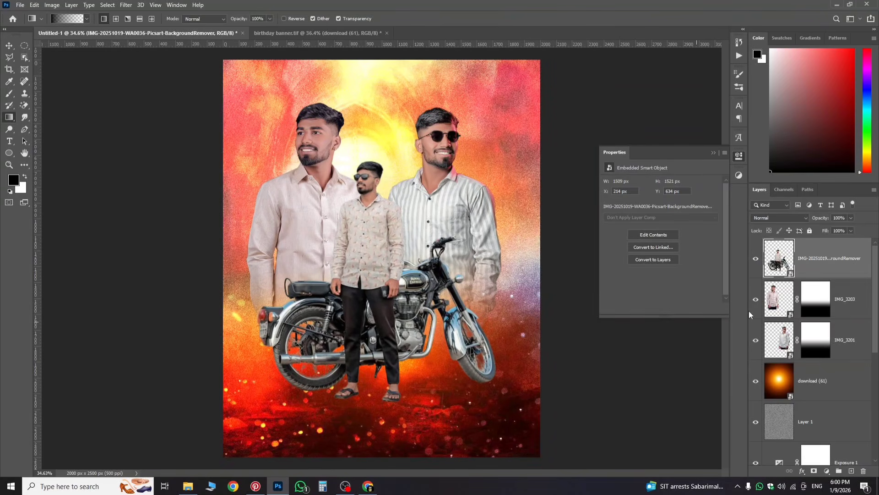
# Step: Mask the motorcycle layer with upward black-to-white gradients so the wheels and the man's legs fade into the red ground
pyautogui.click(814, 471)
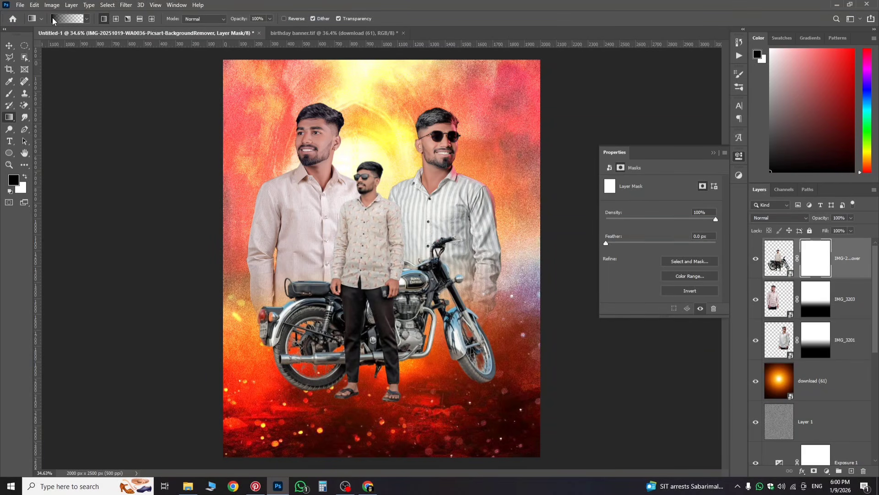
pyautogui.moveTo(376, 442); pyautogui.dragTo(385, 306)
pyautogui.moveTo(377, 444); pyautogui.dragTo(374, 344)
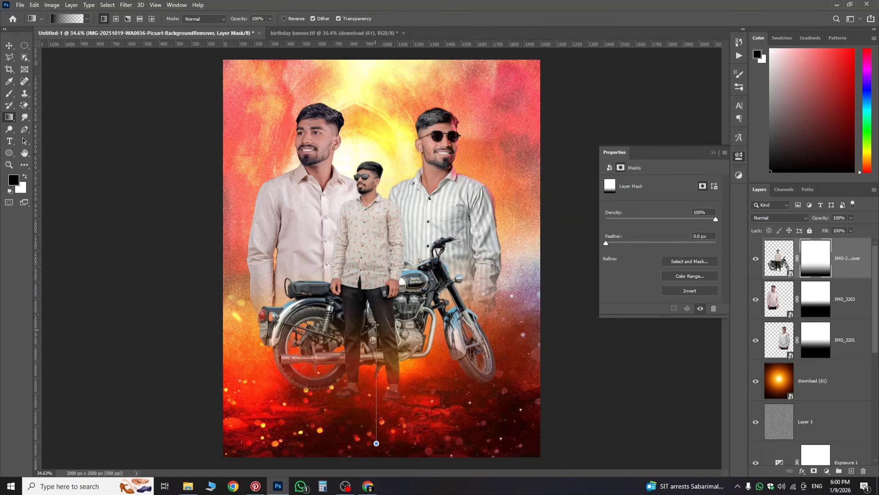
pyautogui.moveTo(373, 311); pyautogui.dragTo(372, 311)
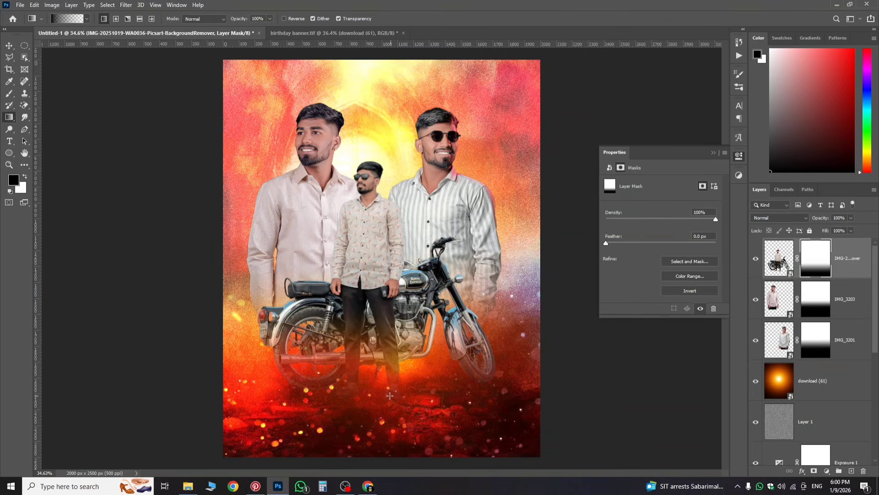
pyautogui.moveTo(389, 394); pyautogui.dragTo(390, 324)
pyautogui.scroll(-2, 391, 342)
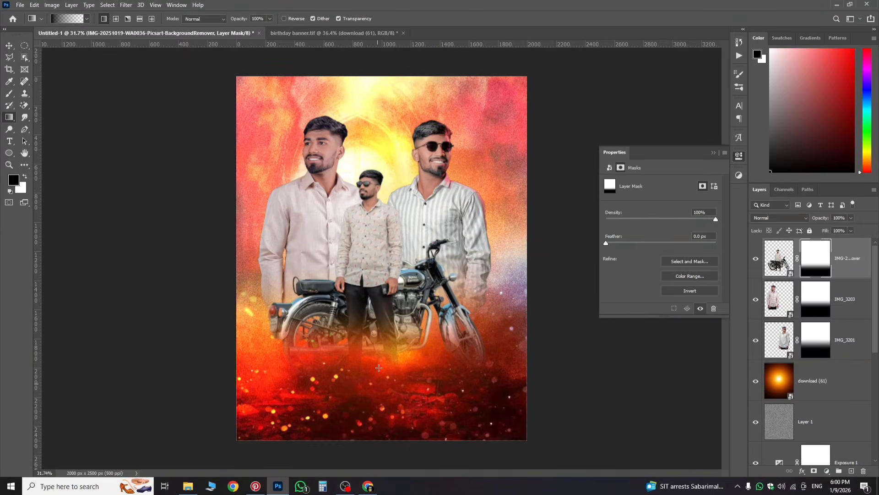
pyautogui.scroll(1, 379, 367)
pyautogui.scroll(-2, 378, 367)
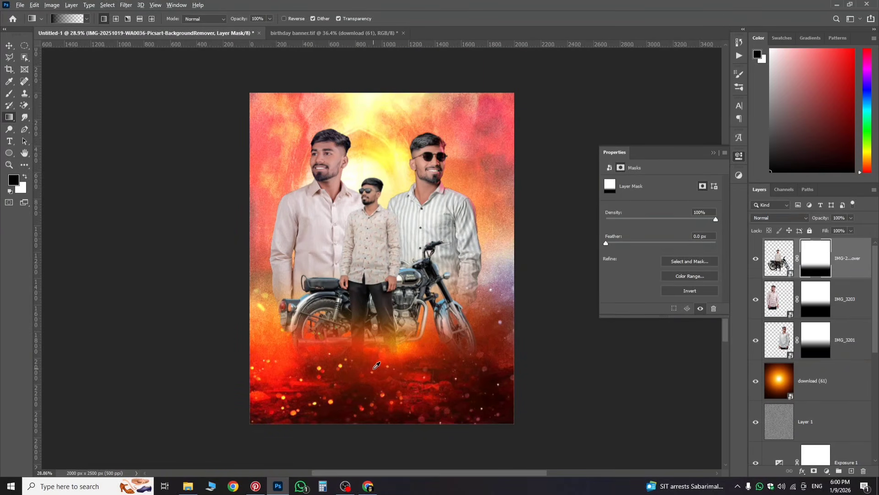
pyautogui.scroll(3, 378, 366)
pyautogui.scroll(-2, 378, 366)
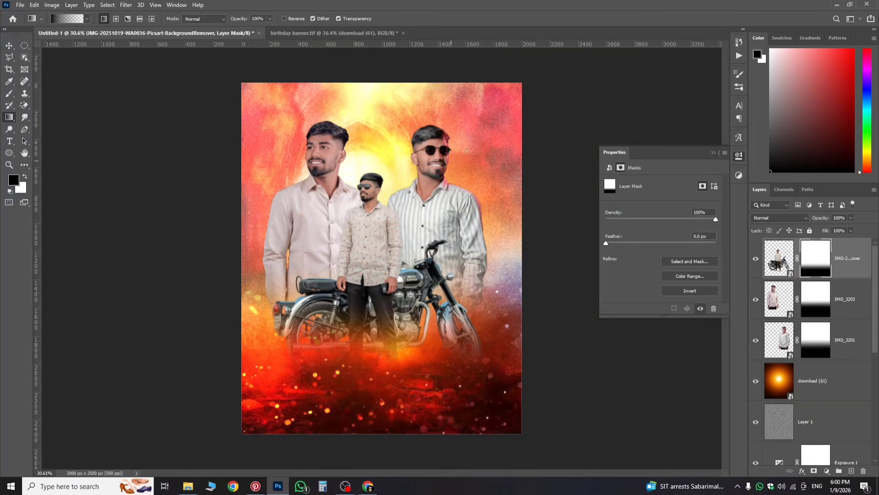
pyautogui.click(9, 46)
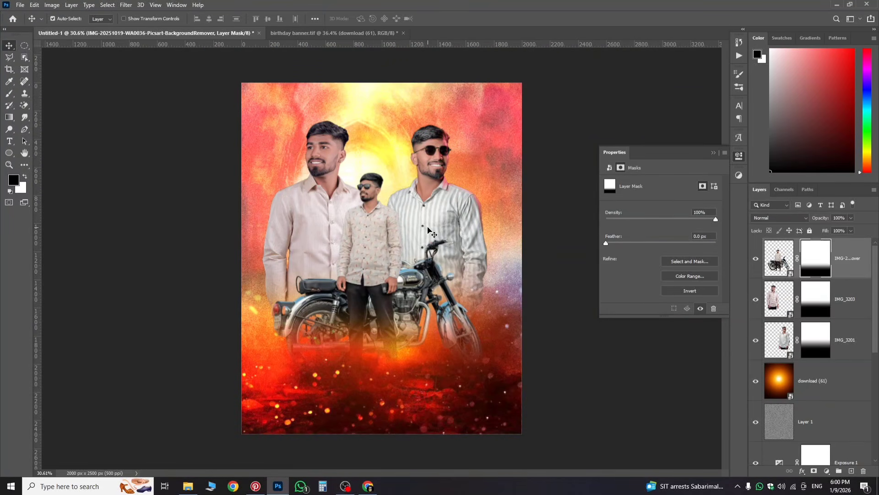
# Step: Shrink the striped-shirt man on IMG_3201 to about 95% and shift him slightly left and down
pyautogui.click(790, 355)
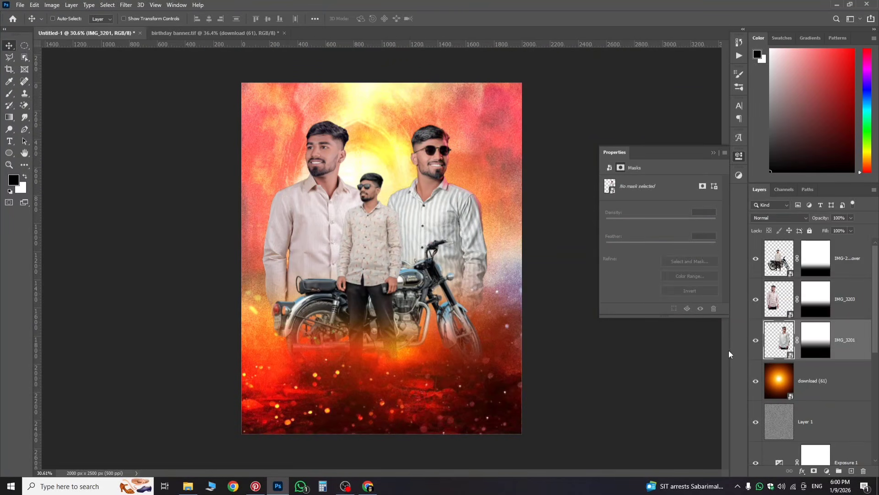
pyautogui.hotkey('ctrl', 't')
pyautogui.moveTo(465, 240); pyautogui.dragTo(451, 244)
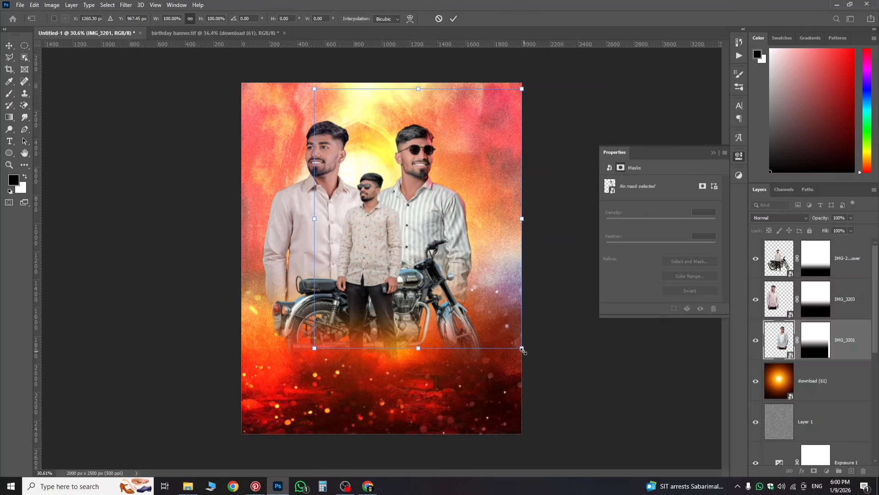
pyautogui.moveTo(523, 352); pyautogui.dragTo(517, 346)
pyautogui.moveTo(484, 311); pyautogui.dragTo(476, 316)
pyautogui.press('Return')
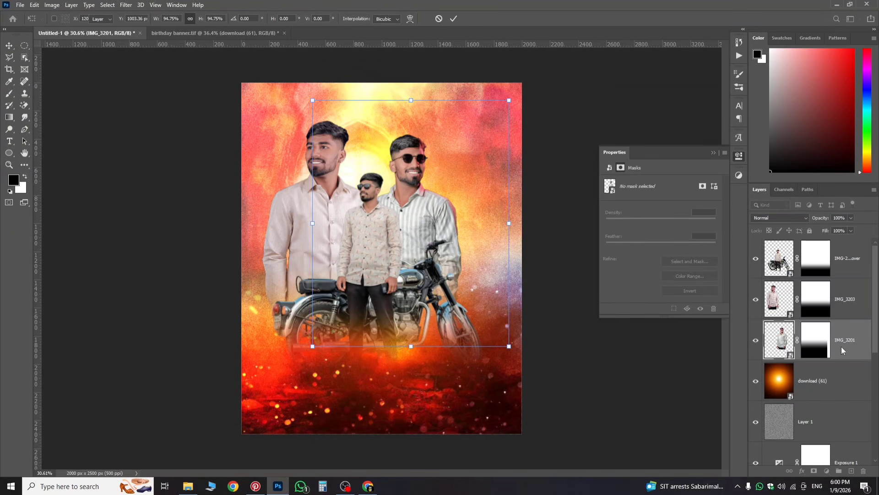
# Step: Slightly enlarge and reposition the cream-shirt man on IMG_3203, then zoom in on the canvas
pyautogui.click(839, 313)
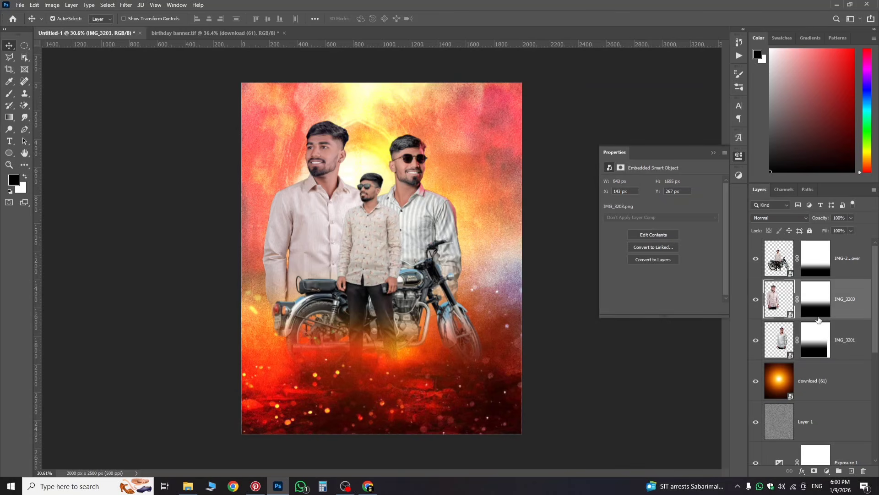
pyautogui.hotkey('ctrl', 't')
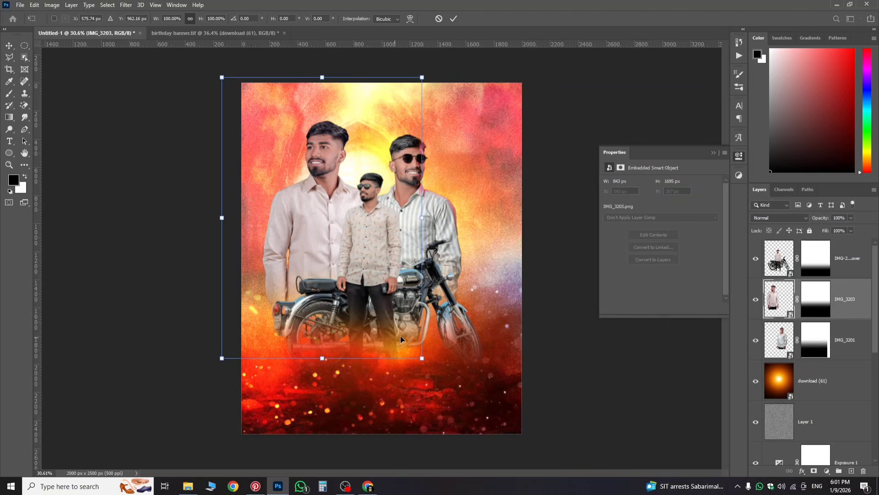
pyautogui.moveTo(424, 359); pyautogui.dragTo(419, 351)
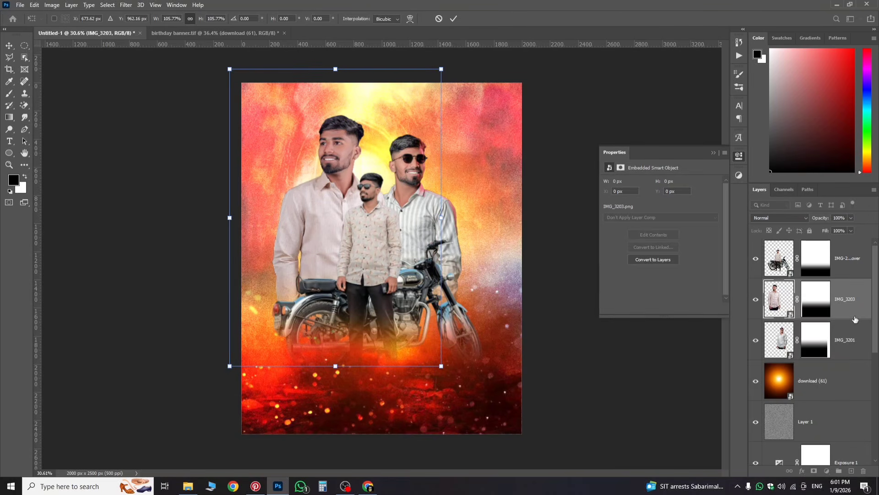
pyautogui.press('Return')
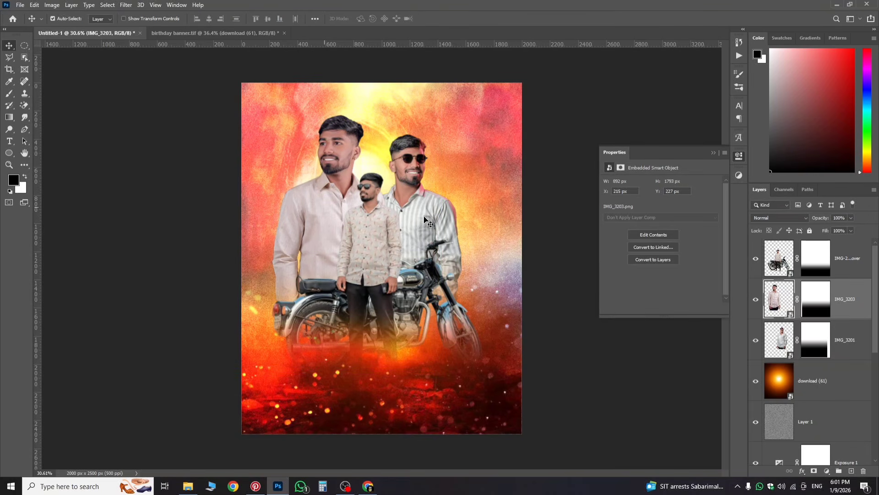
pyautogui.scroll(2, 401, 195)
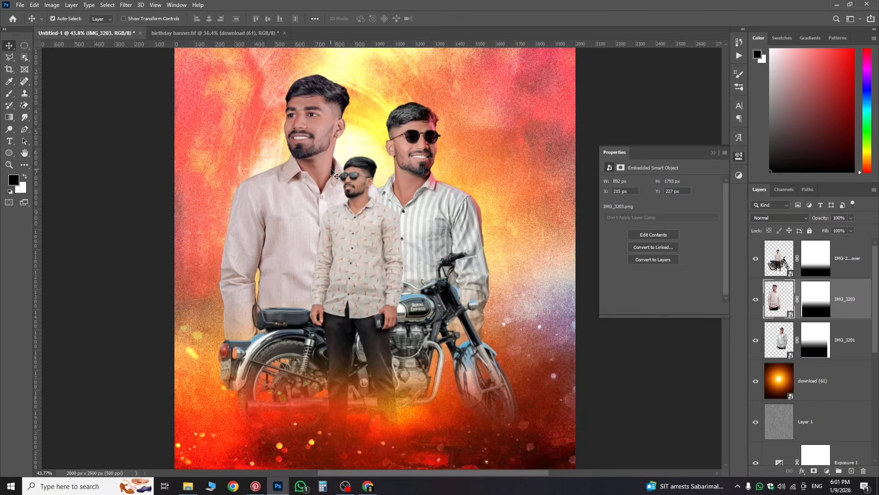
pyautogui.scroll(2, 333, 173)
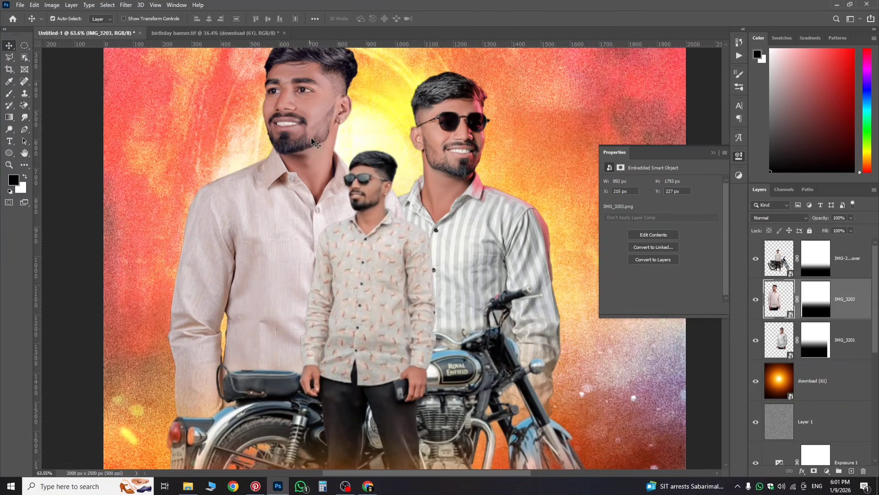
pyautogui.scroll(3, 309, 133)
pyautogui.scroll(2, 310, 133)
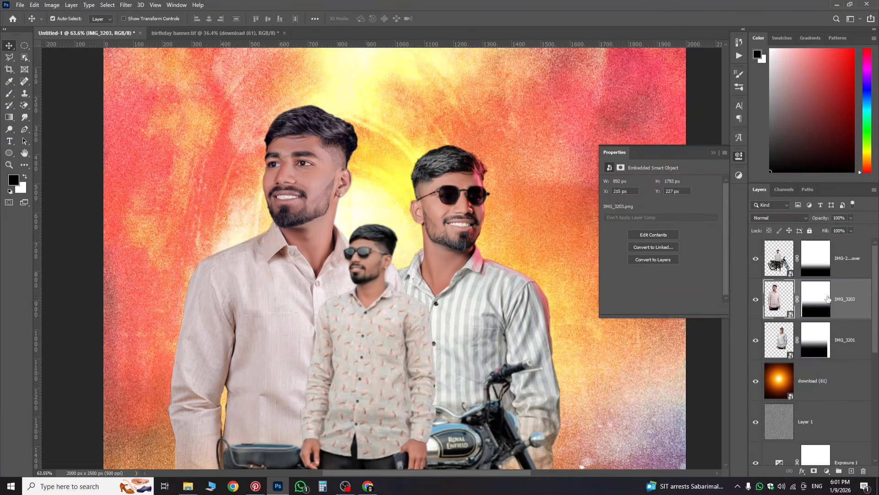
pyautogui.click(128, 6)
# Step: In the Camera Raw Filter, set Temperature +14, Tint +7 and Texture +73
pyautogui.click(142, 60)
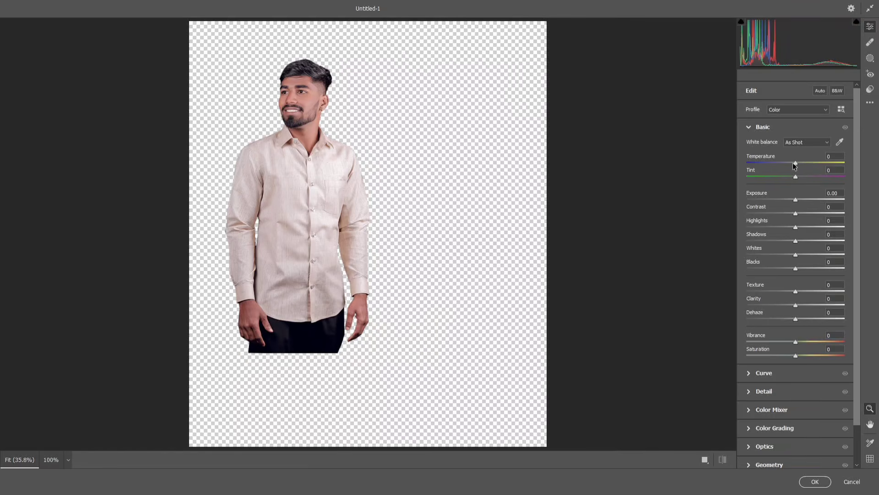
pyautogui.moveTo(795, 163); pyautogui.dragTo(801, 164)
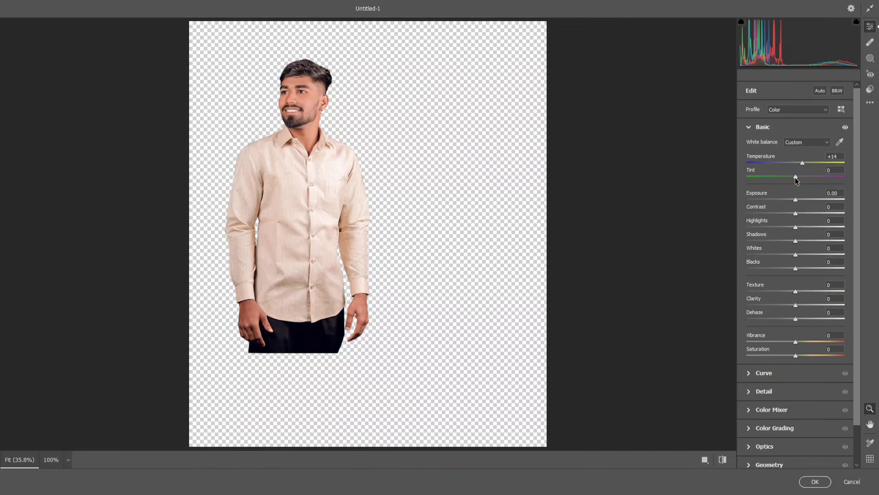
pyautogui.moveTo(794, 178); pyautogui.dragTo(799, 181)
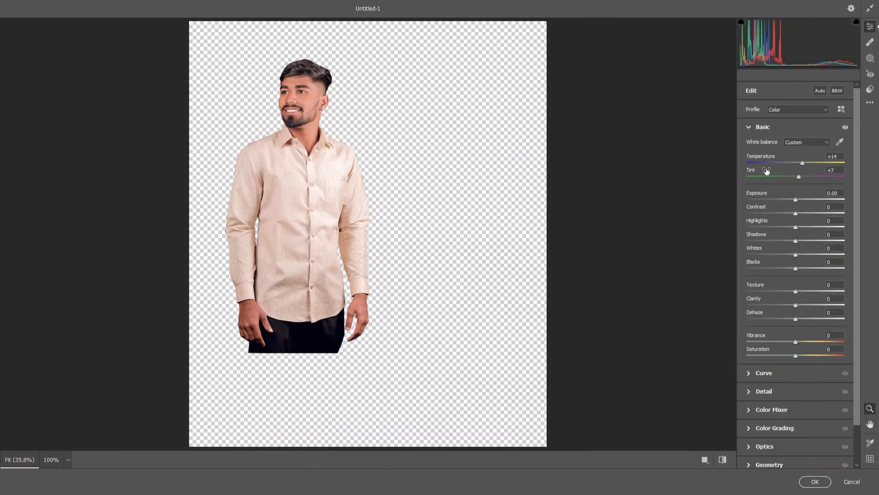
pyautogui.scroll(-2, 793, 344)
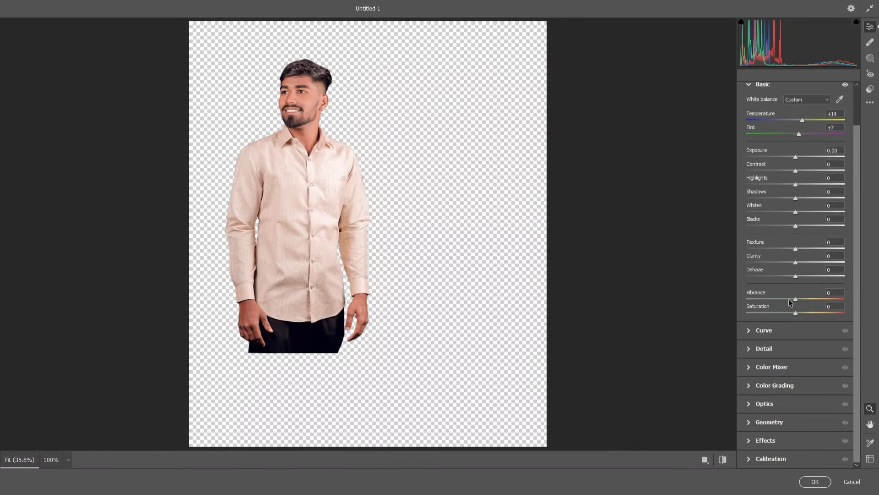
pyautogui.moveTo(795, 254); pyautogui.dragTo(820, 253)
pyautogui.click(292, 189)
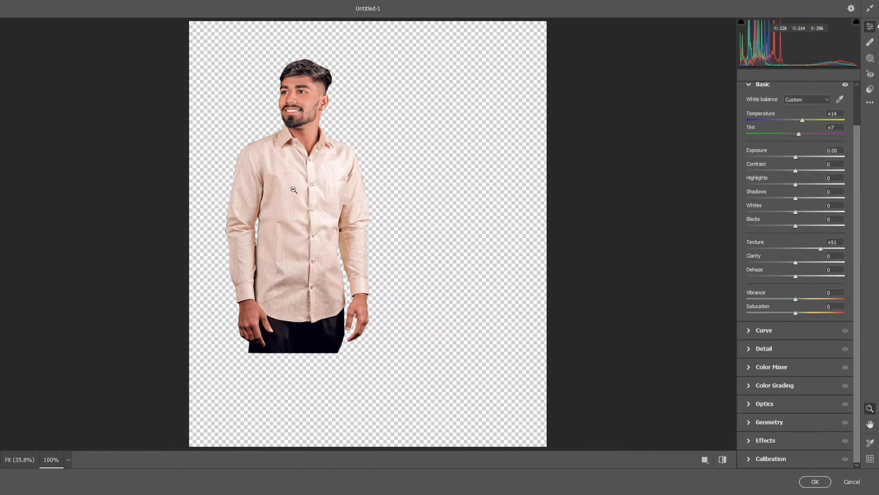
pyautogui.scroll(6, 316, 188)
pyautogui.scroll(-8, 329, 193)
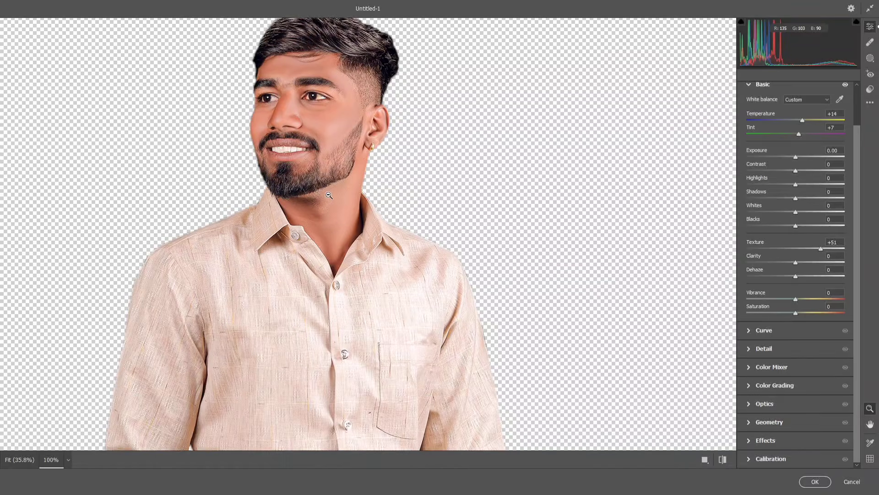
pyautogui.scroll(5, 328, 193)
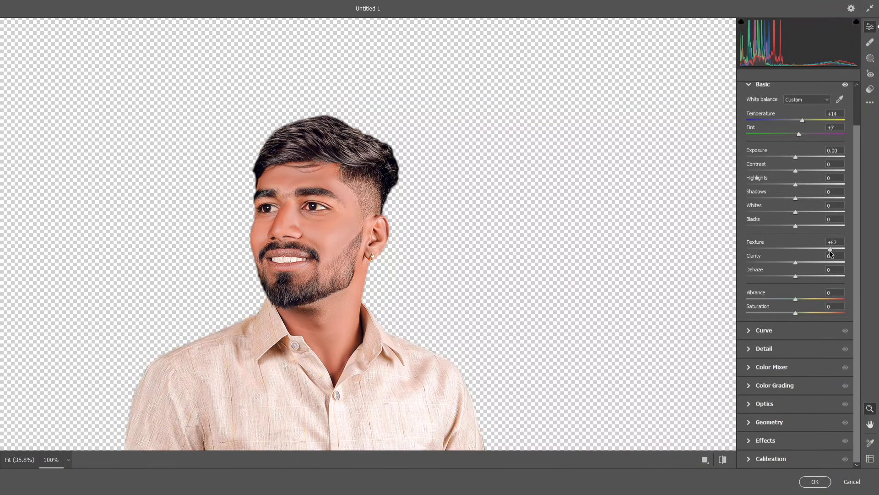
pyautogui.moveTo(829, 251); pyautogui.dragTo(831, 251)
# Step: Set Clarity +60, Dehaze +36, Whites +41, Blacks −30 and Contrast −21, keeping Exposure at 0
pyautogui.moveTo(821, 271); pyautogui.dragTo(819, 274)
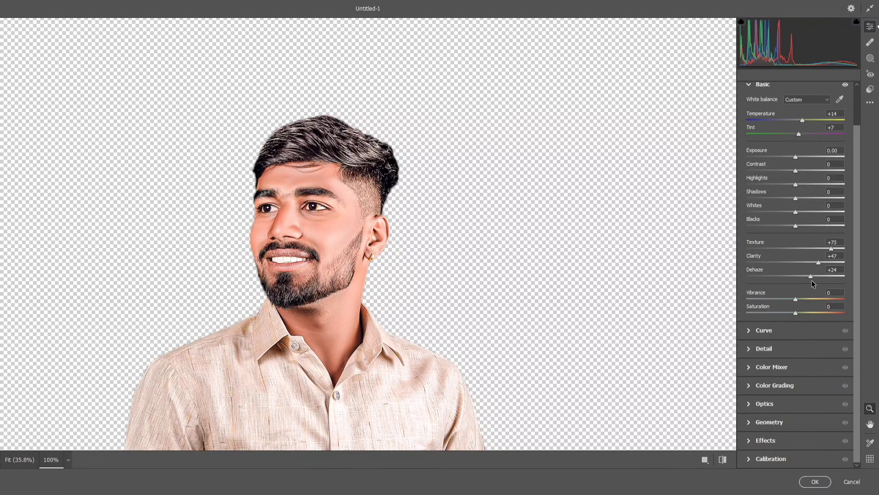
pyautogui.moveTo(812, 280); pyautogui.dragTo(812, 280)
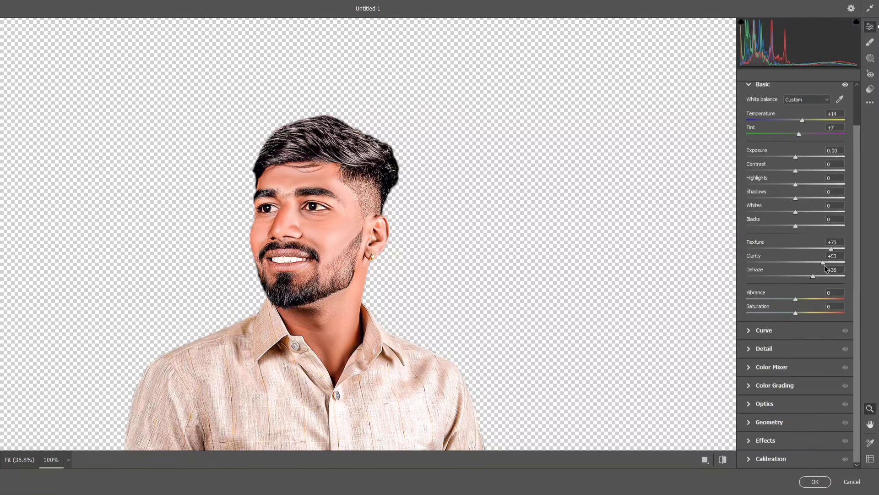
pyautogui.moveTo(825, 267); pyautogui.dragTo(825, 264)
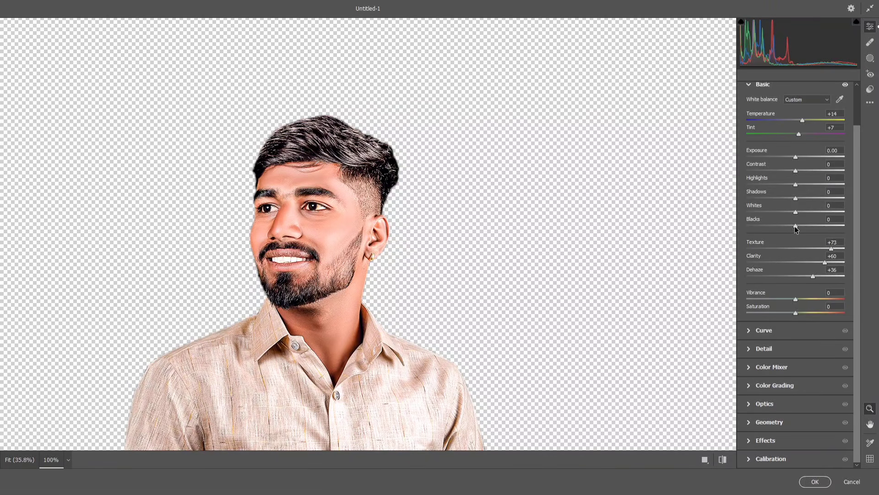
pyautogui.moveTo(796, 229); pyautogui.dragTo(816, 212)
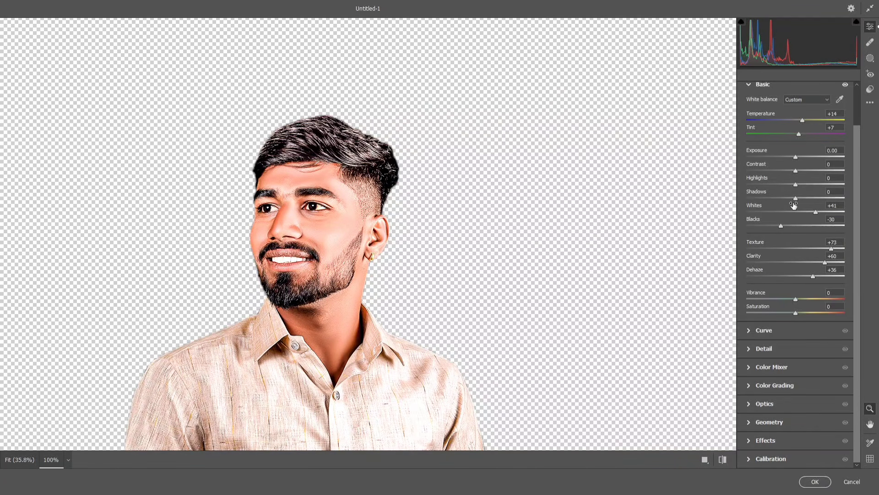
pyautogui.moveTo(788, 198); pyautogui.dragTo(802, 189)
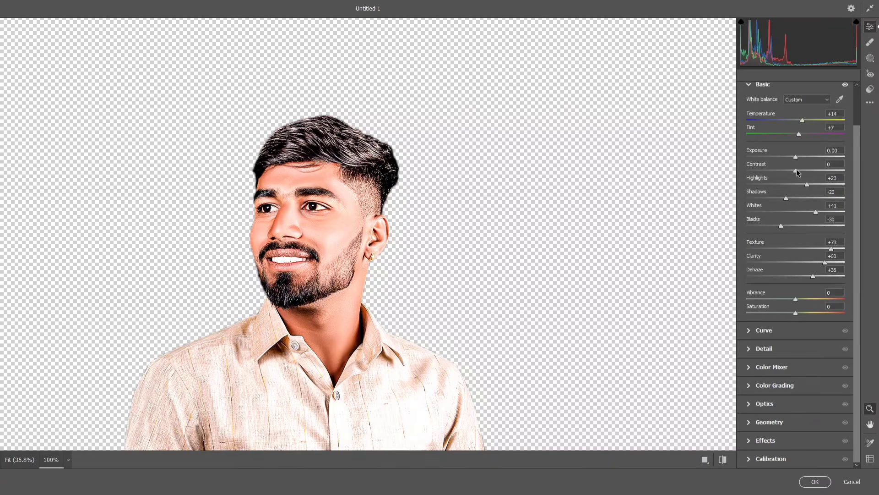
pyautogui.moveTo(797, 170)
pyautogui.mouseDown()
pyautogui.moveTo(785, 171)
pyautogui.moveTo(804, 158)
pyautogui.mouseUp()
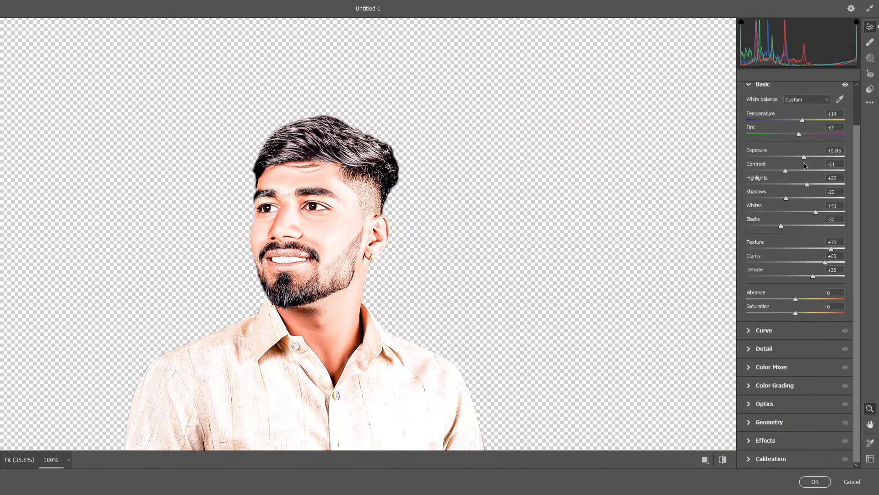
pyautogui.moveTo(803, 162); pyautogui.dragTo(795, 164)
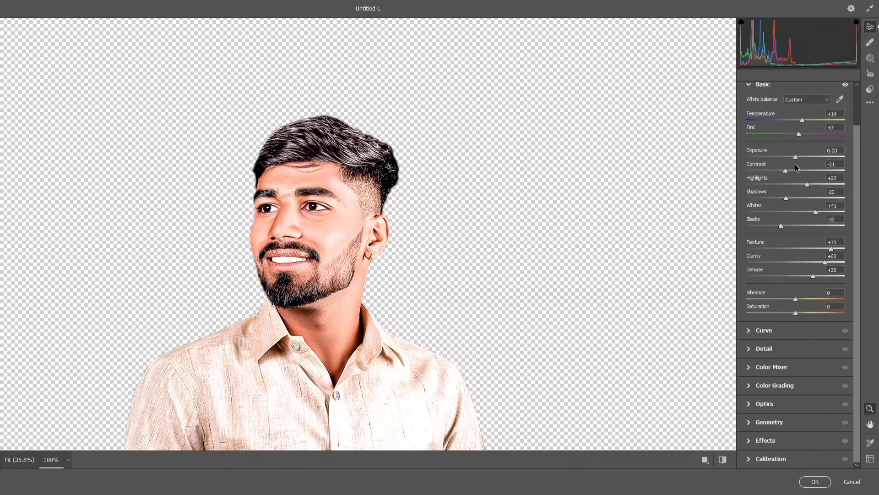
pyautogui.scroll(-1, 687, 284)
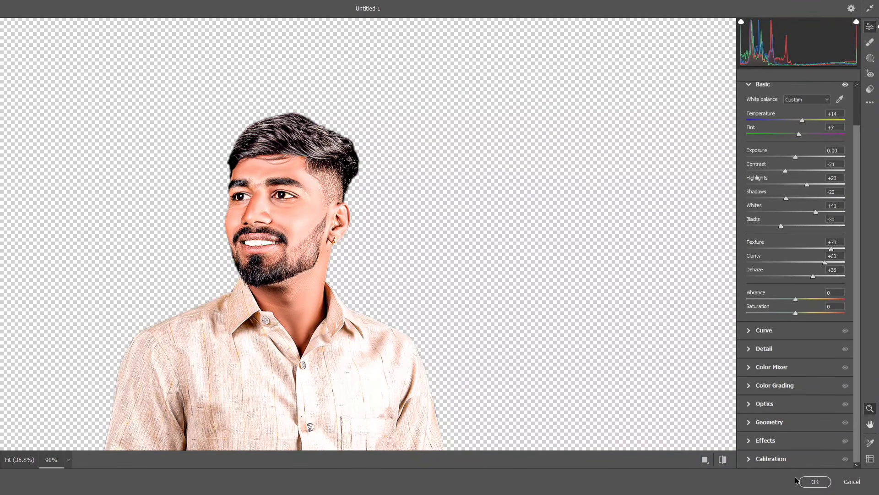
# Step: Apply the Camera Raw filter to IMG_3203 and compare before and after with undo and redo
pyautogui.click(811, 482)
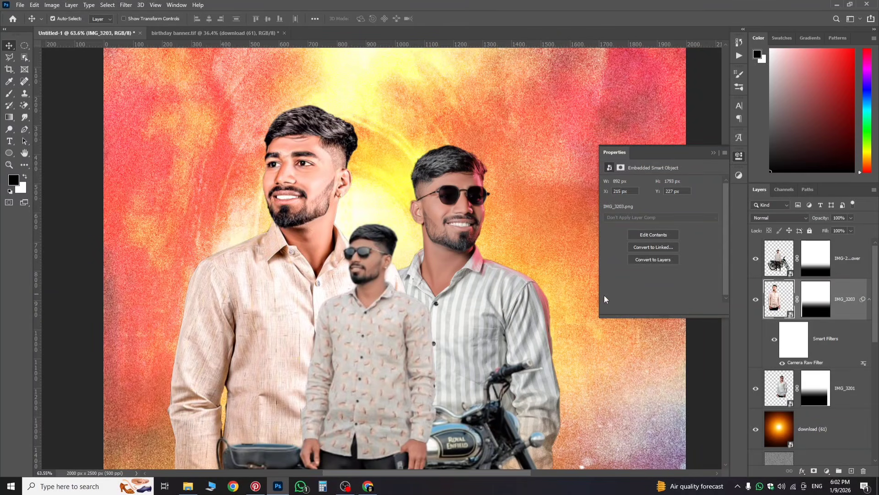
pyautogui.press('ctrl')
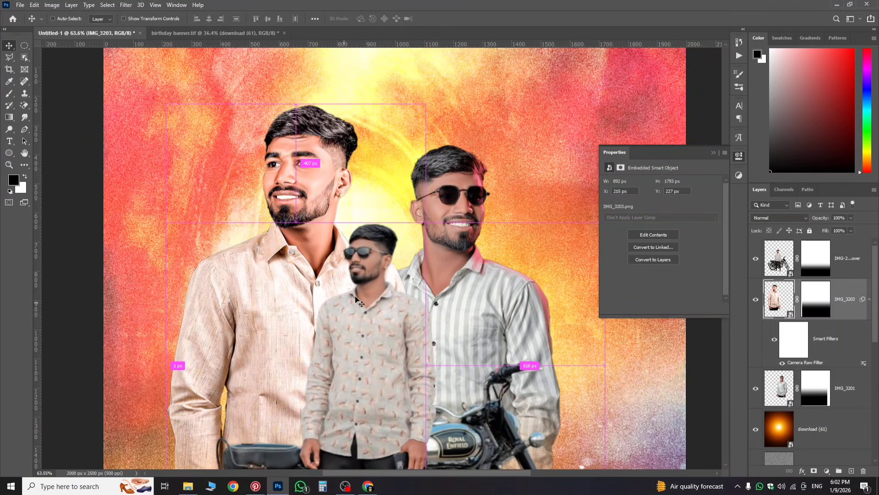
pyautogui.hotkey('ctrl', 'z')
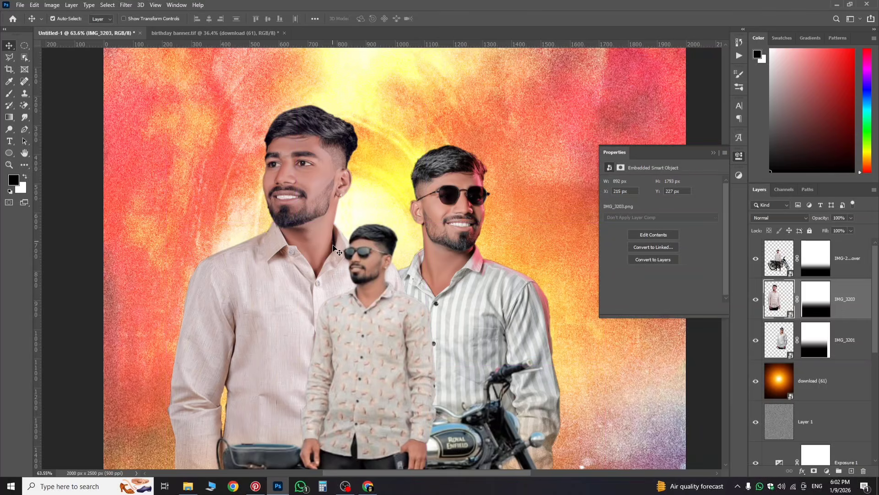
pyautogui.hotkey('ctrl', 'shift', 'z')
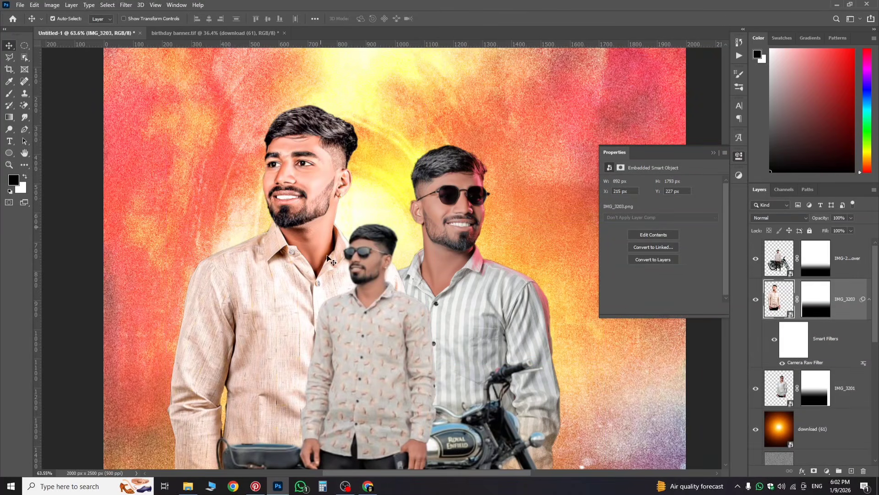
pyautogui.hotkey('ctrl', '0')
pyautogui.scroll(1, 332, 247)
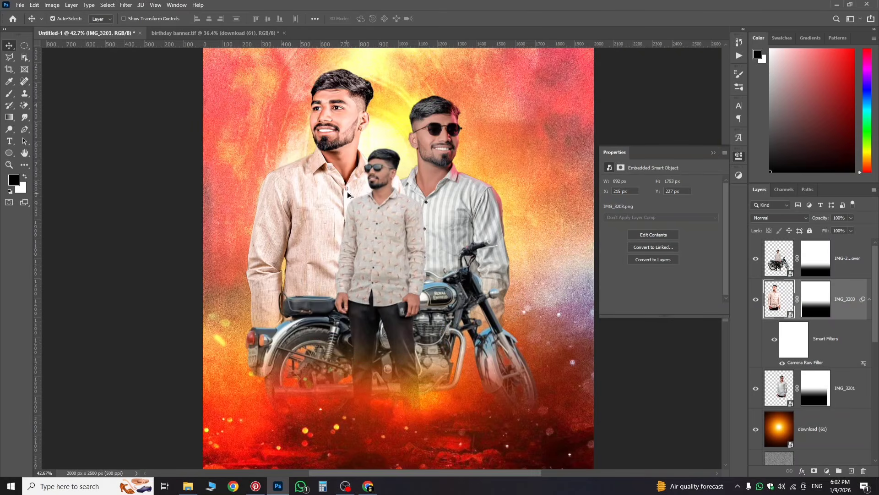
pyautogui.scroll(2, 316, 151)
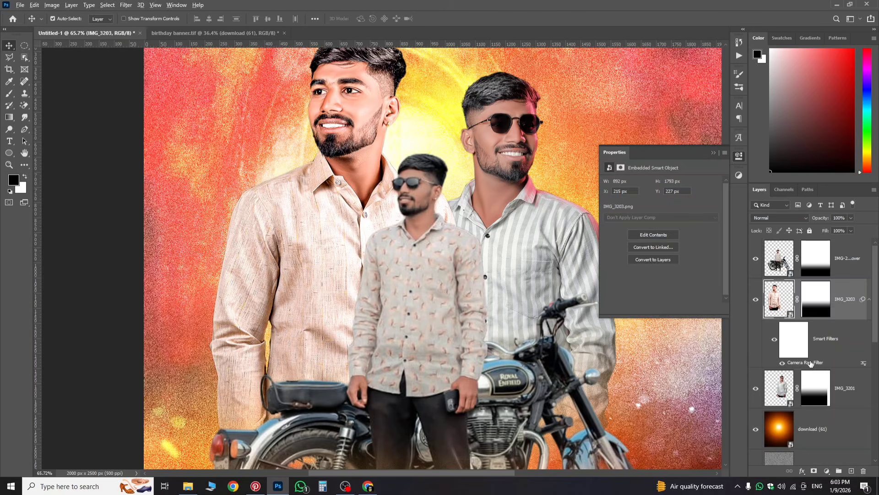
# Step: Copy the Camera Raw smart filter onto the right man's and motorcycle layers, then select the motorcycle layer
pyautogui.moveTo(811, 363); pyautogui.dragTo(820, 397)
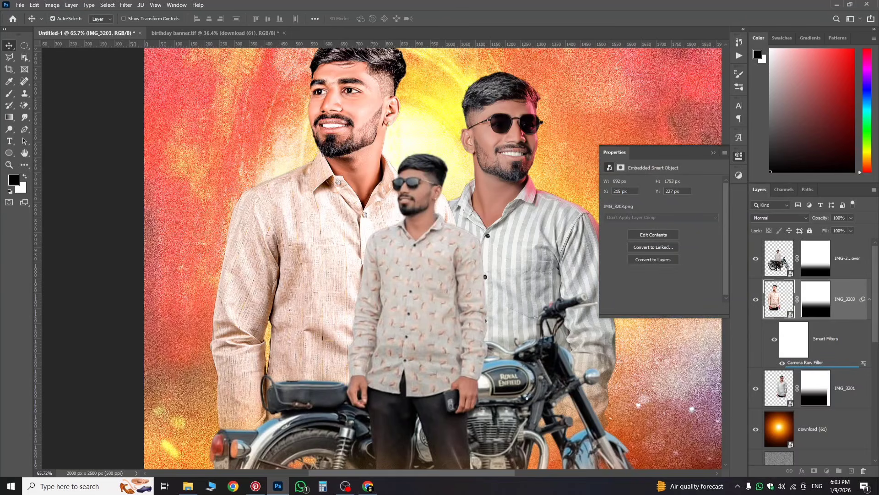
pyautogui.moveTo(799, 365); pyautogui.dragTo(781, 386)
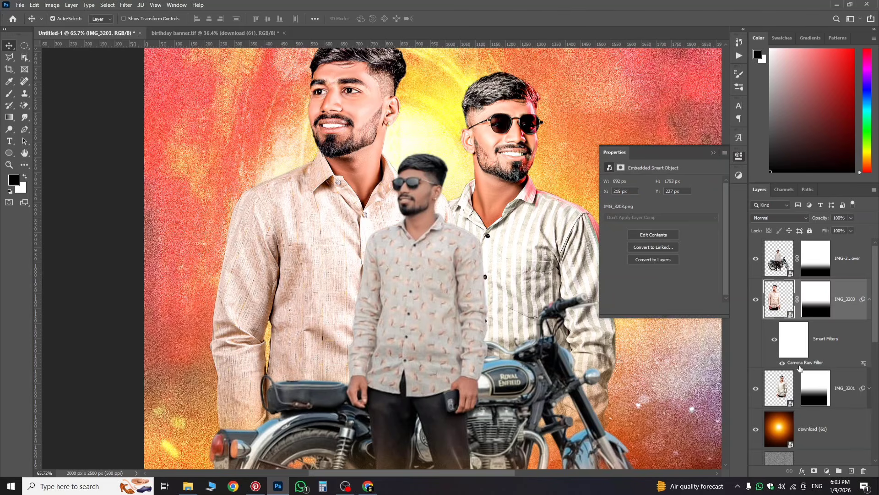
pyautogui.moveTo(799, 363); pyautogui.dragTo(777, 270)
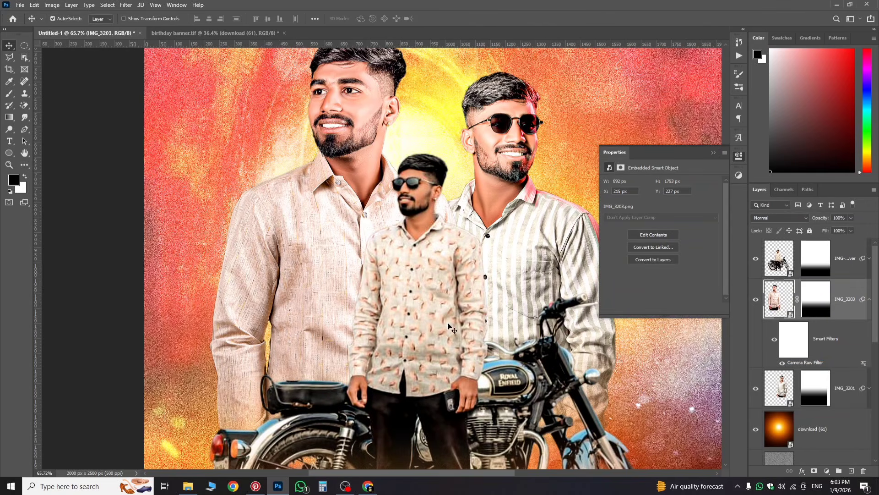
pyautogui.scroll(-2, 417, 339)
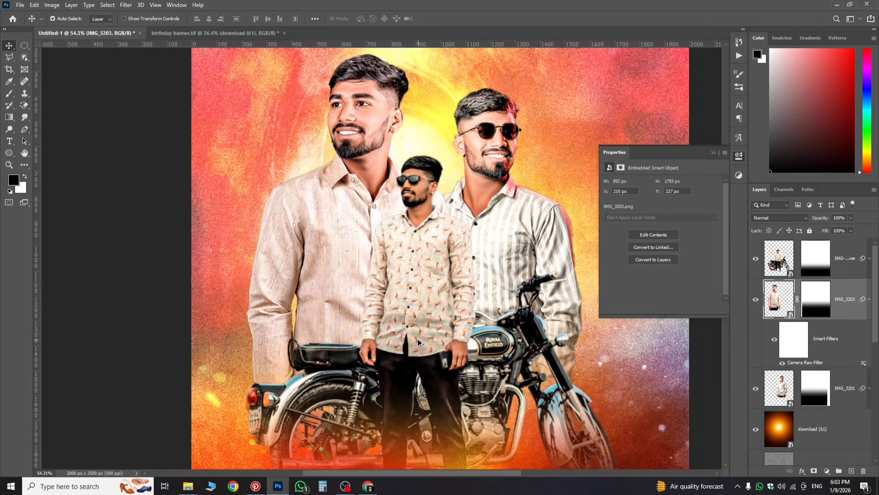
pyautogui.click(847, 265)
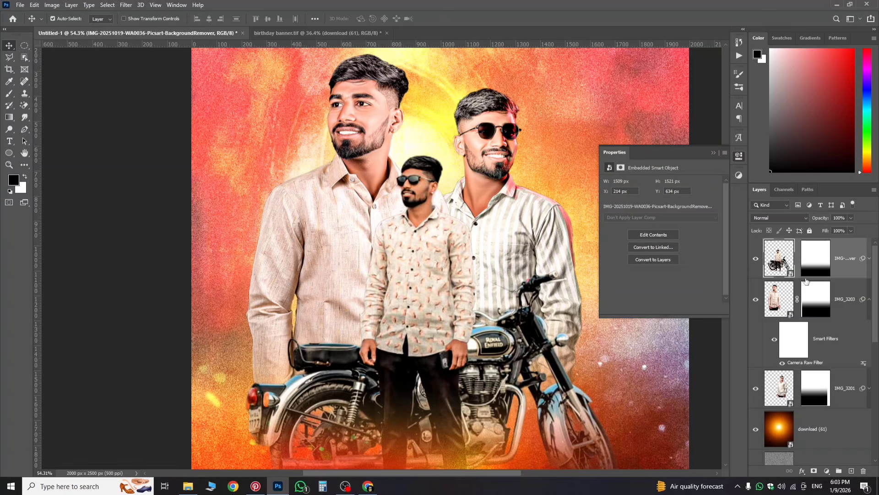
pyautogui.scroll(-1, 807, 281)
pyautogui.scroll(1, 795, 269)
# Step: Grade the motorcycle layer: Temperature +8, Vibrance +22, Clarity +47, Texture +72, lifted blacks, softer highlights, Contrast −14
pyautogui.click(869, 258)
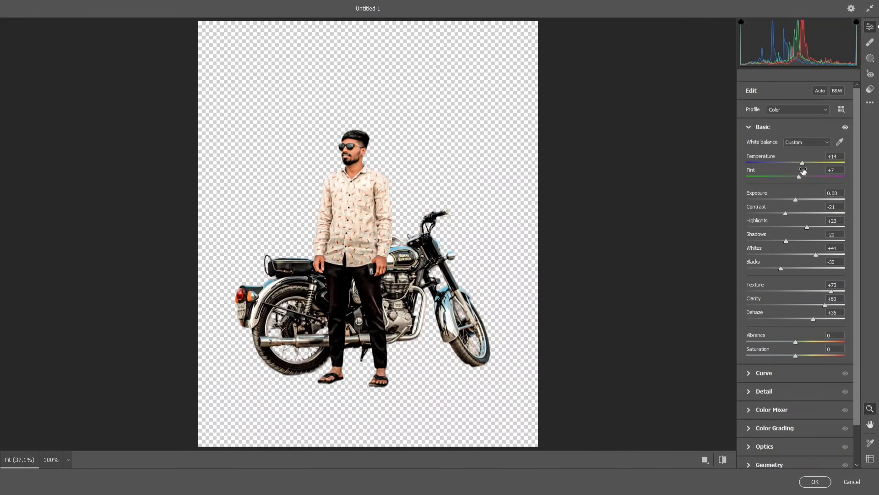
pyautogui.moveTo(800, 165); pyautogui.dragTo(799, 165)
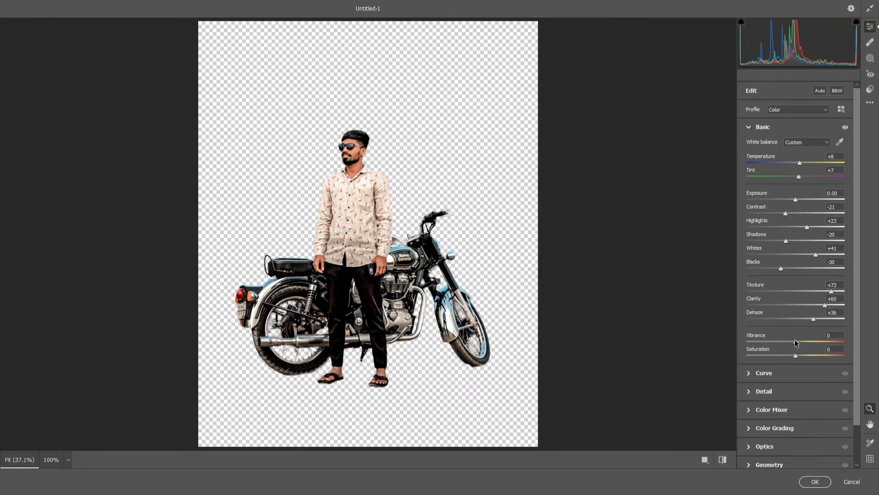
pyautogui.moveTo(803, 341); pyautogui.dragTo(801, 356)
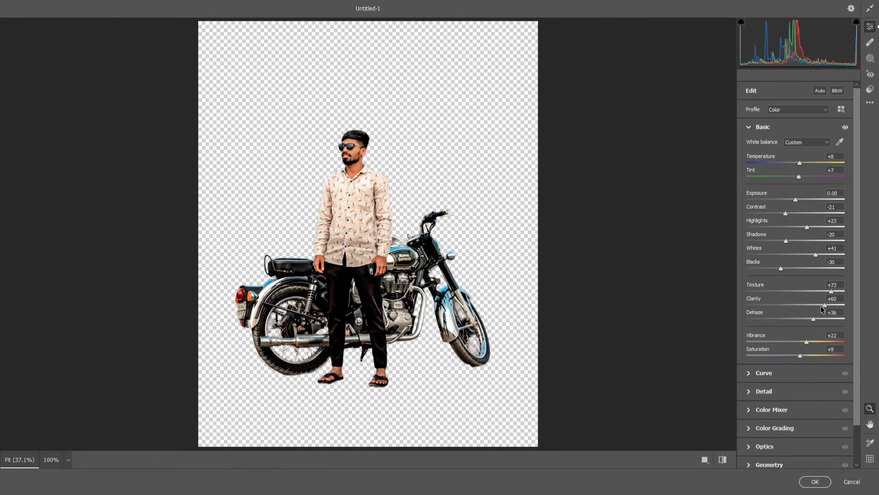
pyautogui.moveTo(821, 306); pyautogui.dragTo(511, 239)
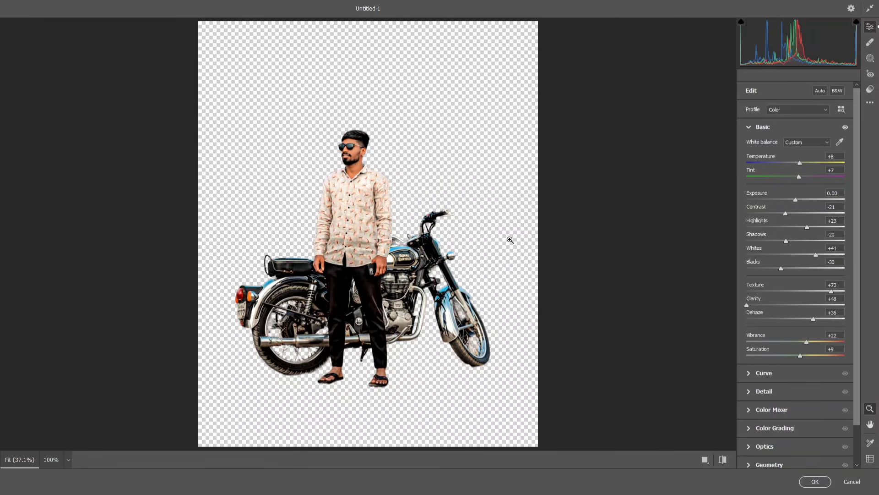
pyautogui.click(397, 210)
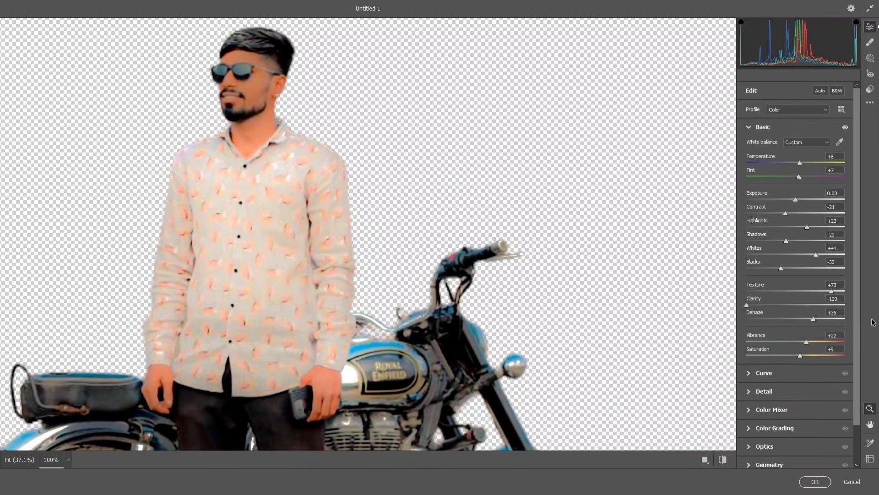
pyautogui.moveTo(767, 306); pyautogui.dragTo(818, 313)
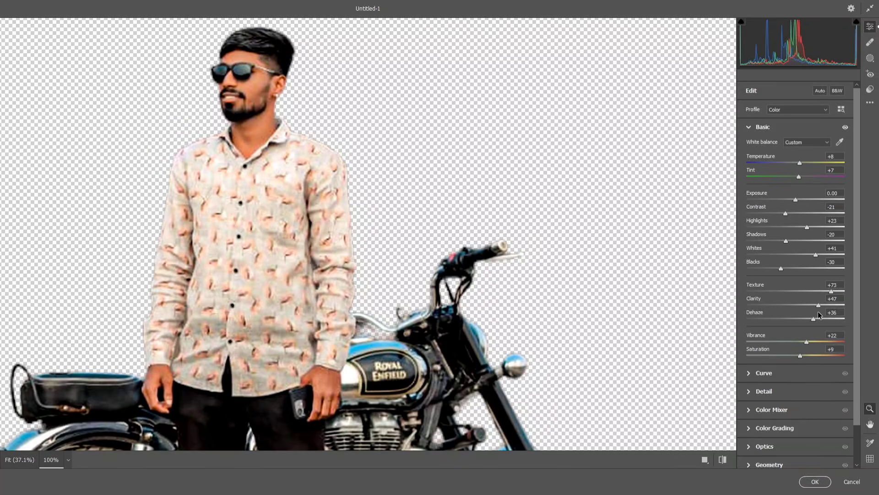
pyautogui.moveTo(830, 292); pyautogui.dragTo(830, 294)
pyautogui.moveTo(780, 268); pyautogui.dragTo(812, 258)
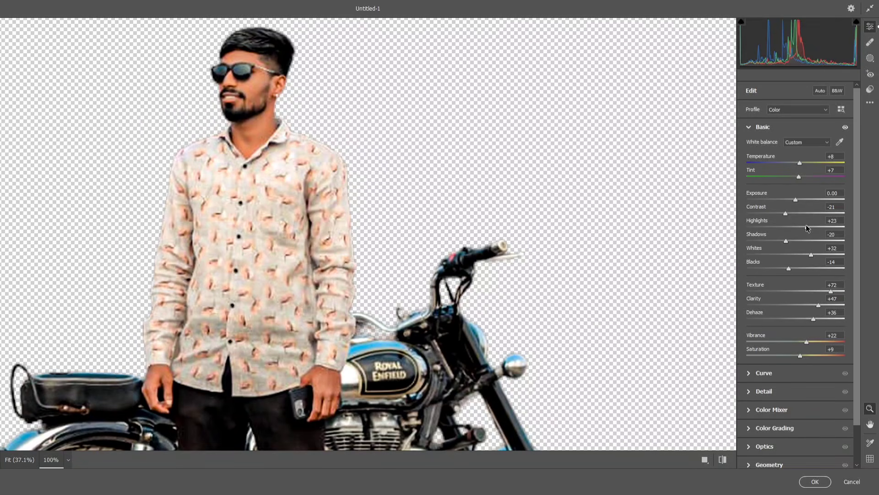
pyautogui.moveTo(806, 226); pyautogui.dragTo(788, 223)
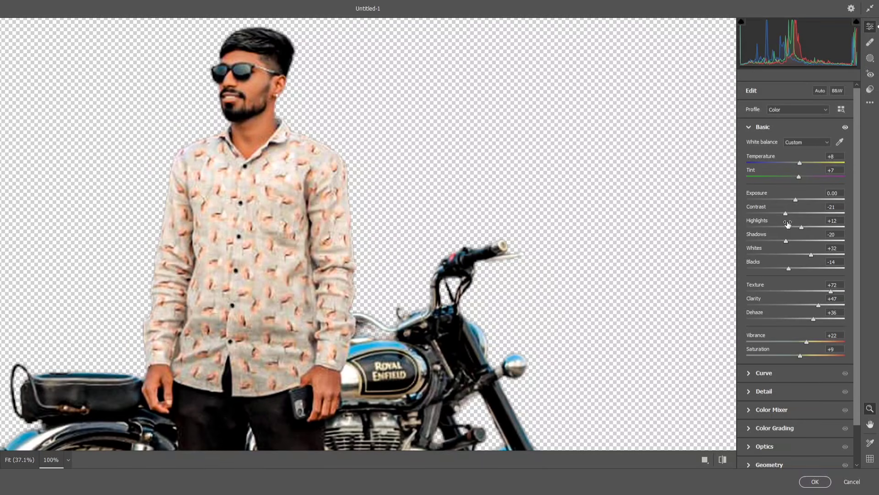
pyautogui.moveTo(786, 213); pyautogui.dragTo(789, 213)
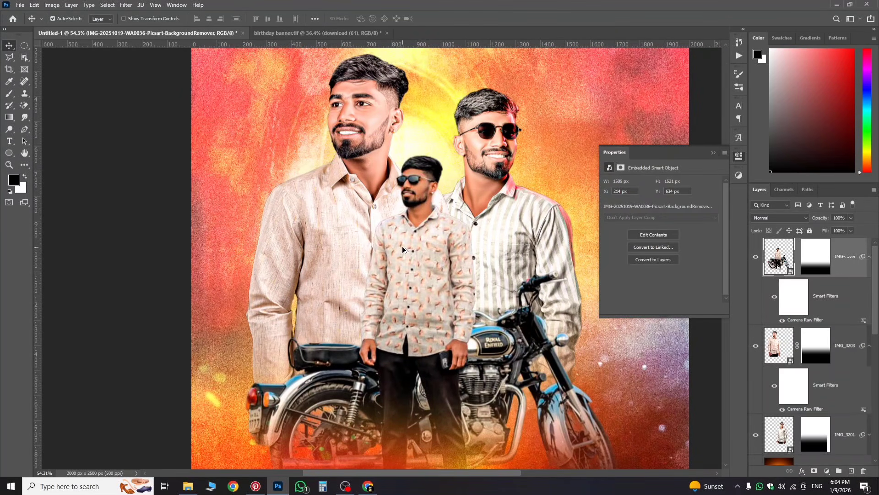
pyautogui.scroll(-4, 403, 249)
pyautogui.scroll(2, 391, 264)
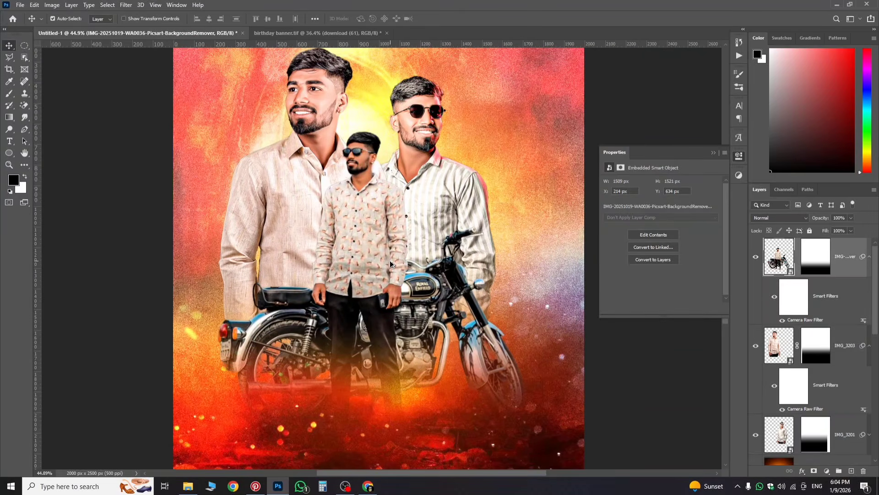
pyautogui.scroll(2, 391, 264)
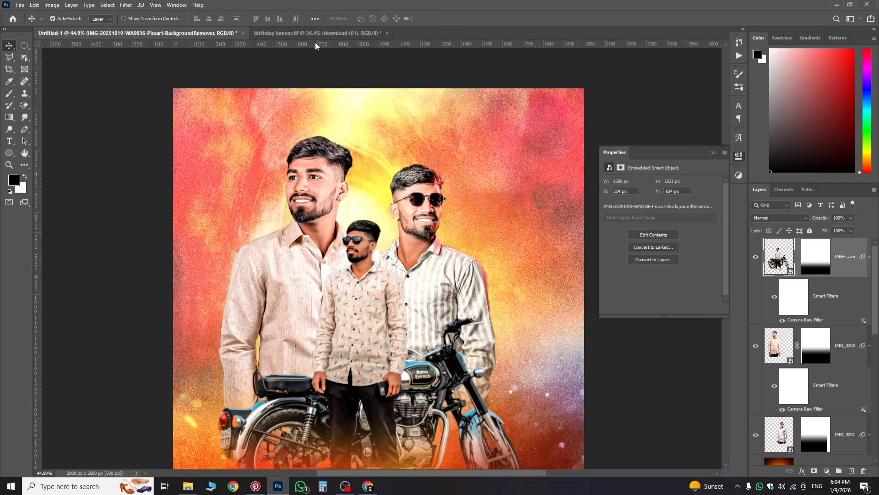
pyautogui.moveTo(315, 43); pyautogui.dragTo(421, 149)
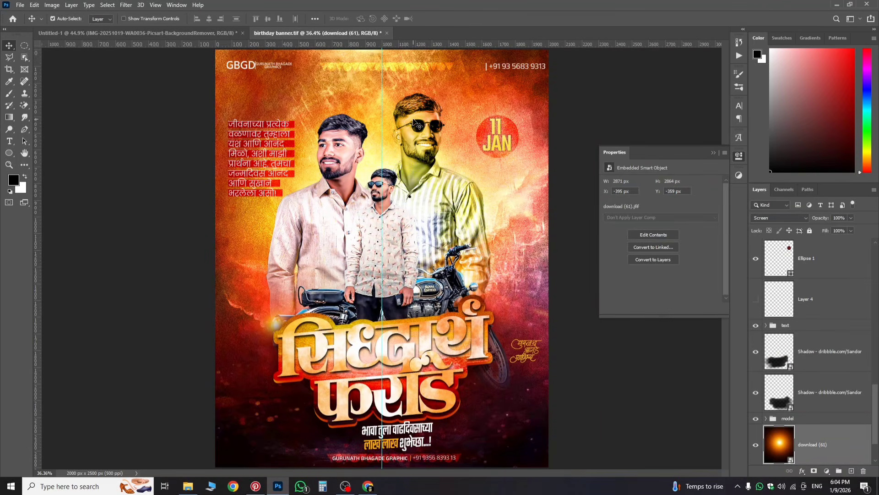
pyautogui.click(222, 33)
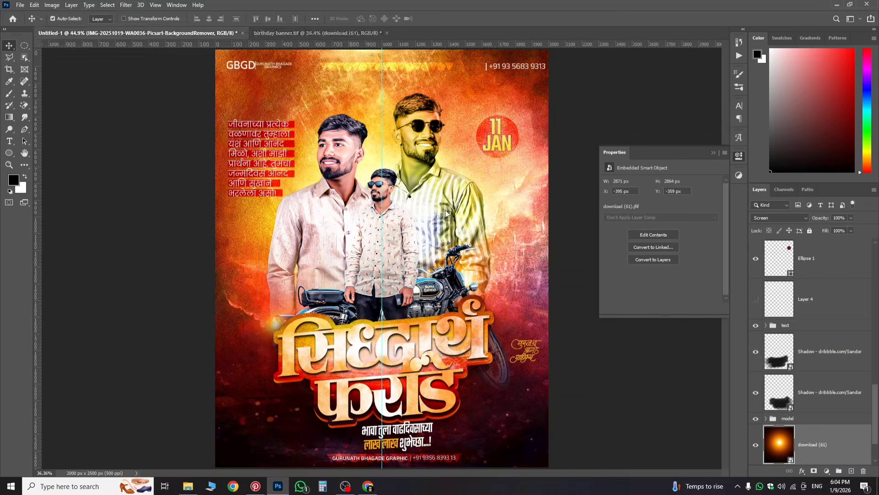
pyautogui.scroll(1, 426, 206)
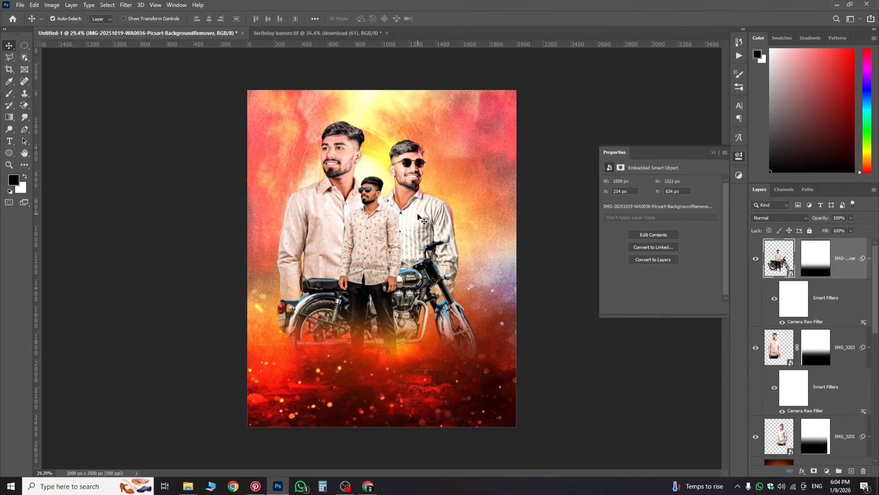
# Step: Enlarge the striped-shirt man on IMG_3201 and move him higher
pyautogui.click(423, 212)
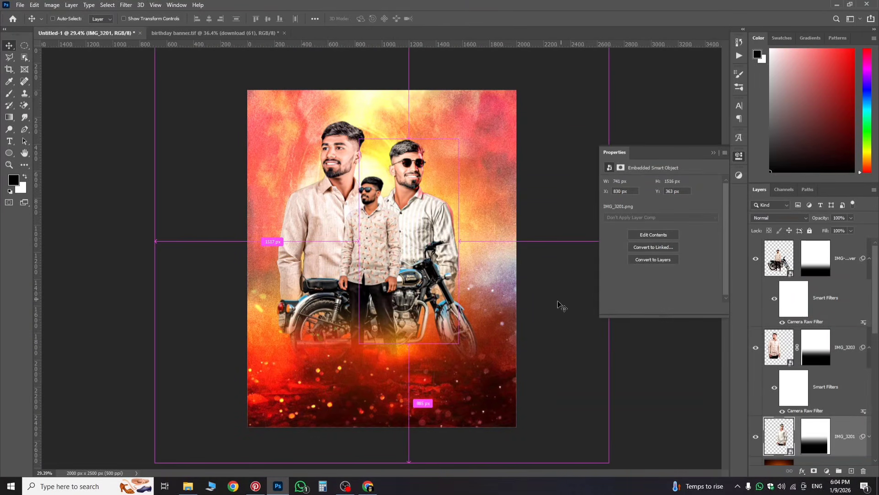
pyautogui.hotkey('ctrl', 't')
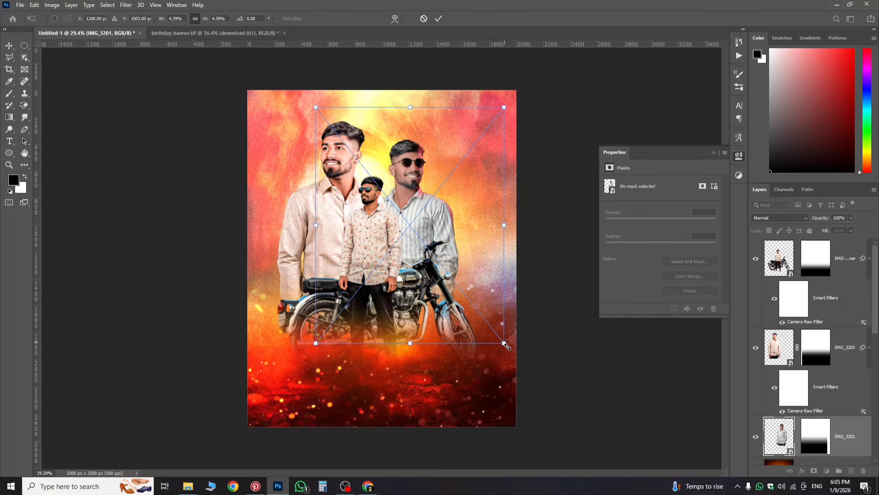
pyautogui.moveTo(505, 344); pyautogui.dragTo(512, 353)
pyautogui.moveTo(465, 322); pyautogui.dragTo(463, 297)
pyautogui.press('Return')
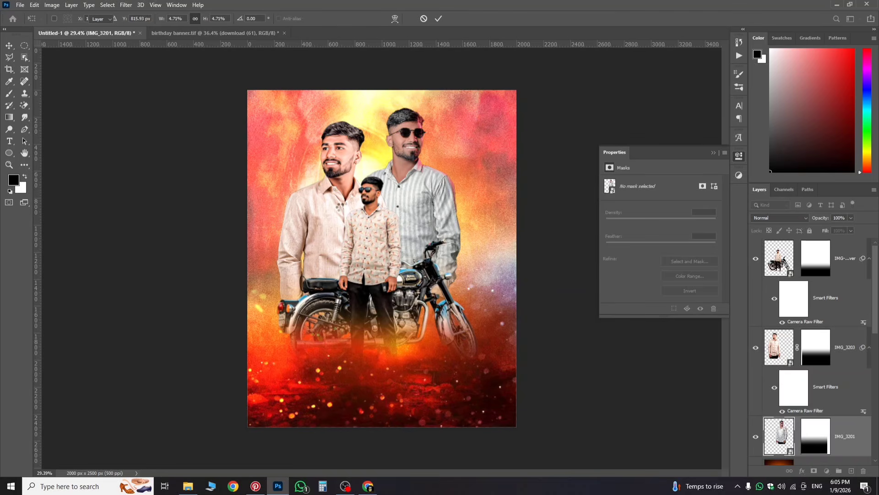
# Step: Shrink the man on the left (IMG_3203) slightly
pyautogui.click(777, 352)
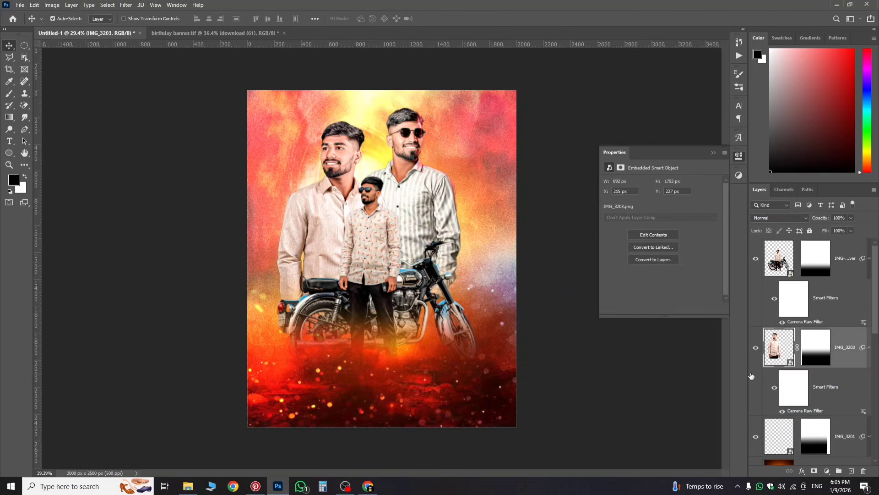
pyautogui.hotkey('ctrl', 't')
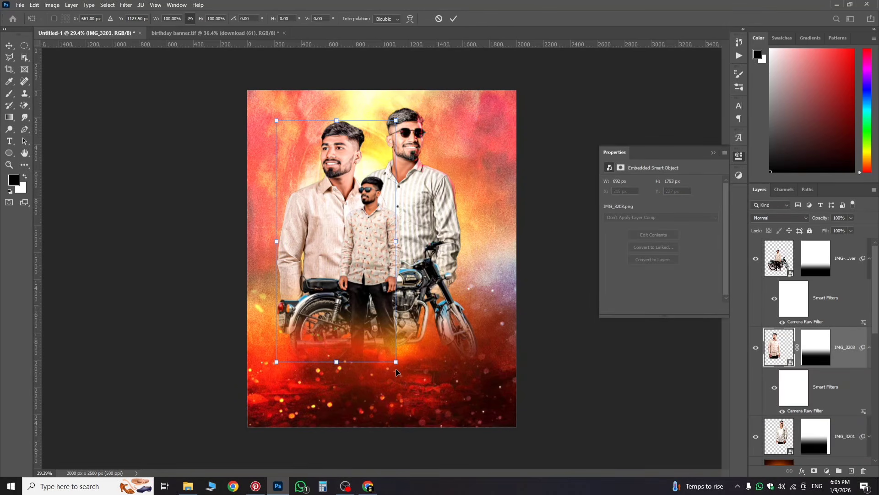
pyautogui.moveTo(396, 361); pyautogui.dragTo(394, 358)
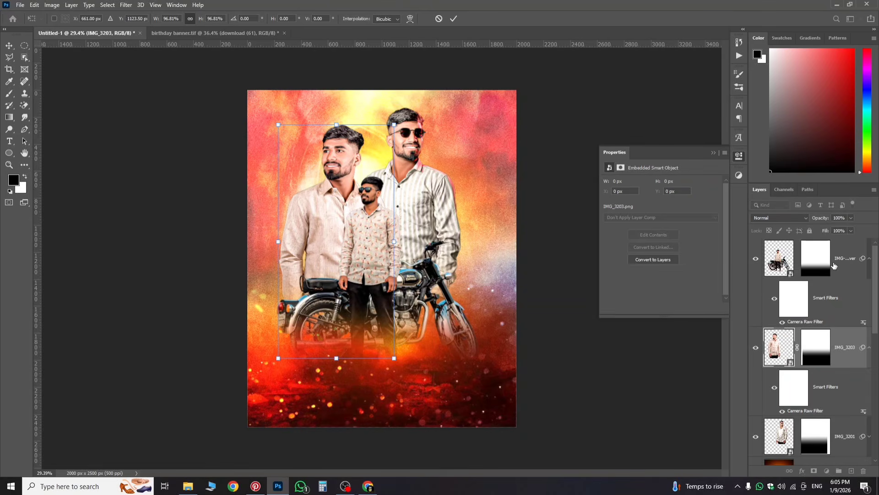
pyautogui.press('Return')
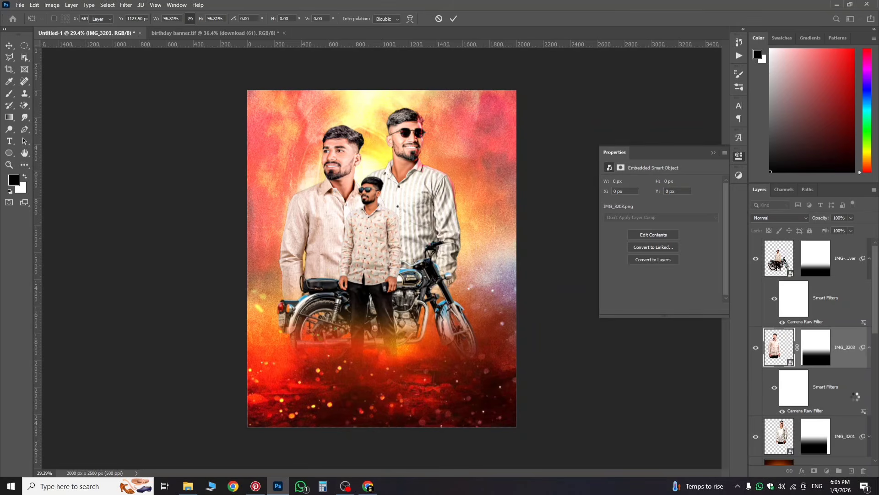
# Step: Nudge the striped-shirt man slightly left into his final position
pyautogui.click(398, 193)
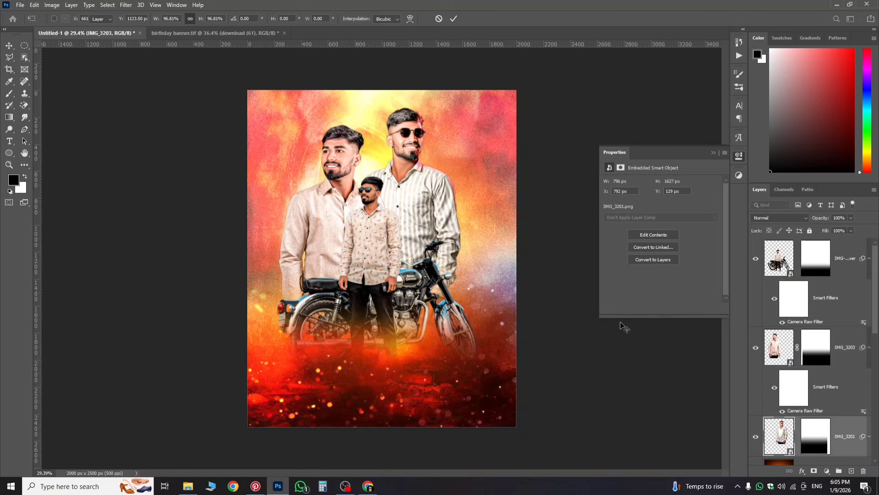
pyautogui.press('ctrl')
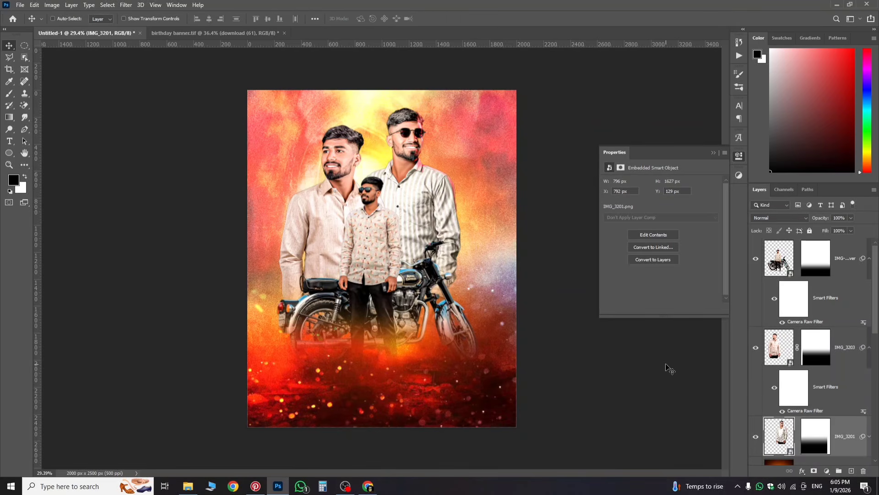
pyautogui.hotkey('ctrl', 't')
pyautogui.moveTo(443, 230); pyautogui.dragTo(437, 226)
pyautogui.press('Return')
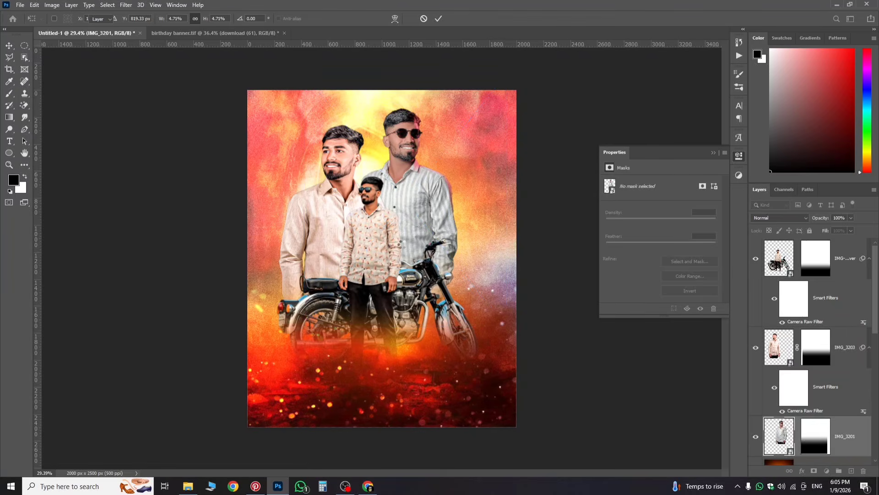
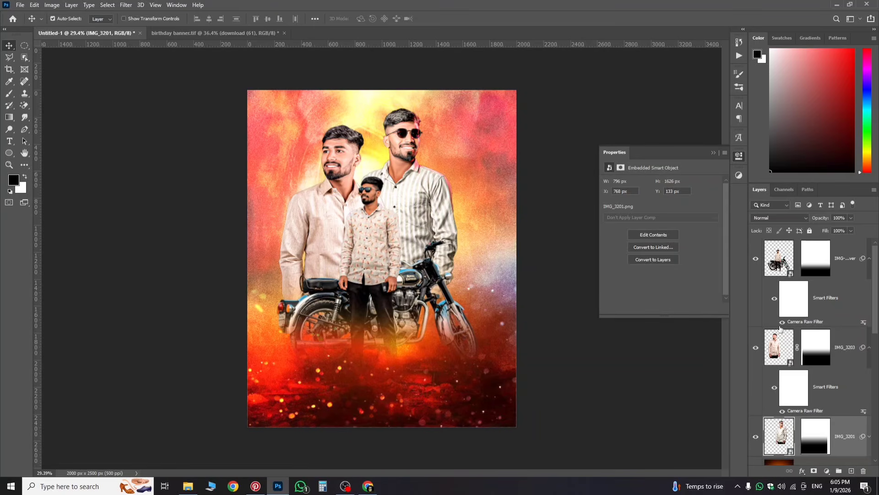
# Step: Duplicate the download (61) orange glow layer above the model layers
pyautogui.scroll(-5, 848, 337)
pyautogui.scroll(3, 848, 338)
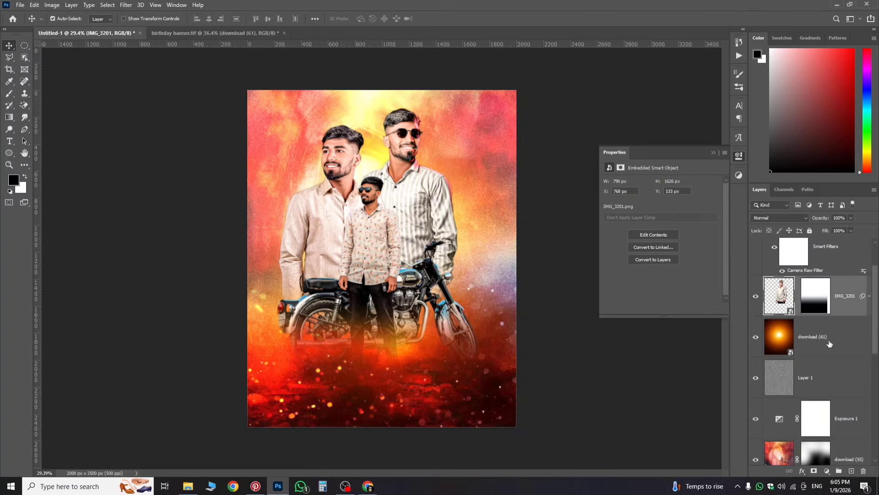
pyautogui.click(824, 346)
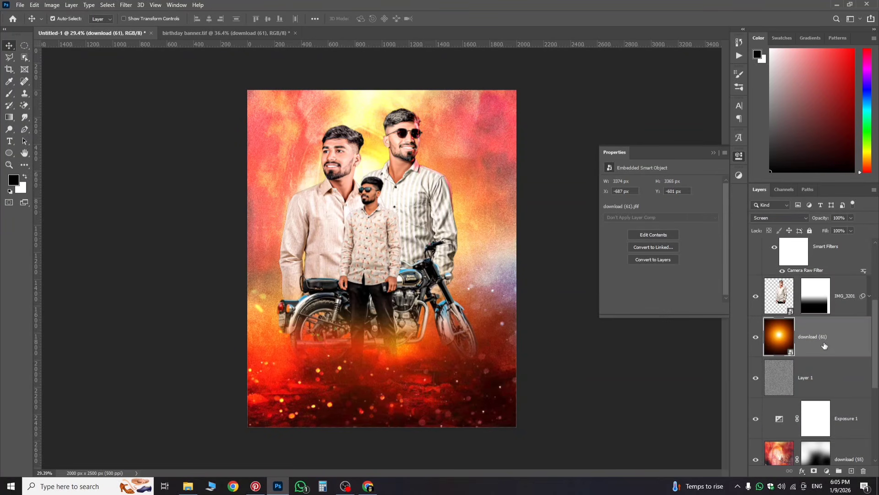
pyautogui.moveTo(824, 346); pyautogui.dragTo(824, 224)
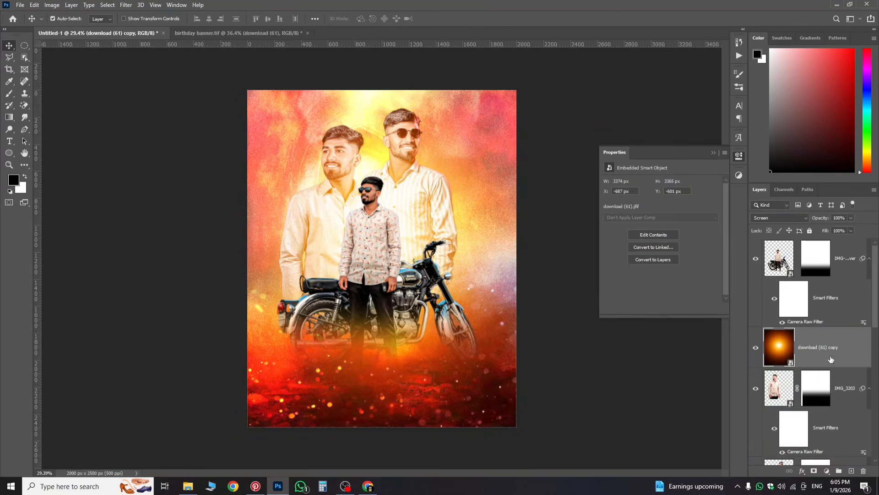
# Step: Scale the glow copy to about 17% over the motorbike's headlight, then duplicate it again
pyautogui.hotkey('ctrl', 't')
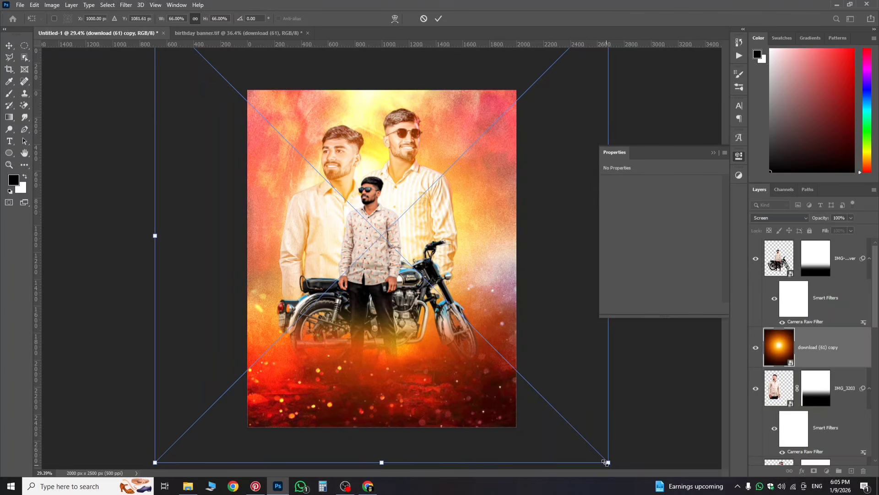
pyautogui.moveTo(605, 462); pyautogui.dragTo(491, 312)
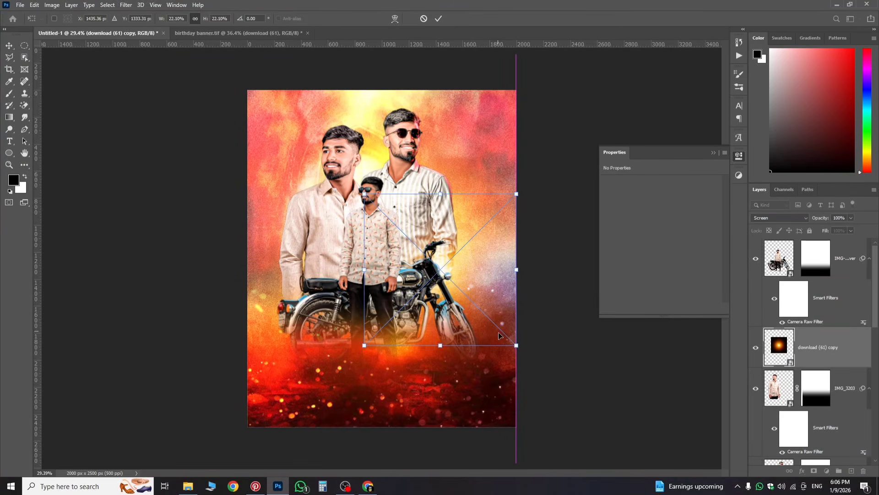
pyautogui.moveTo(516, 344); pyautogui.dragTo(469, 340)
pyautogui.hotkey('ctrl', '+')
pyautogui.press('Return')
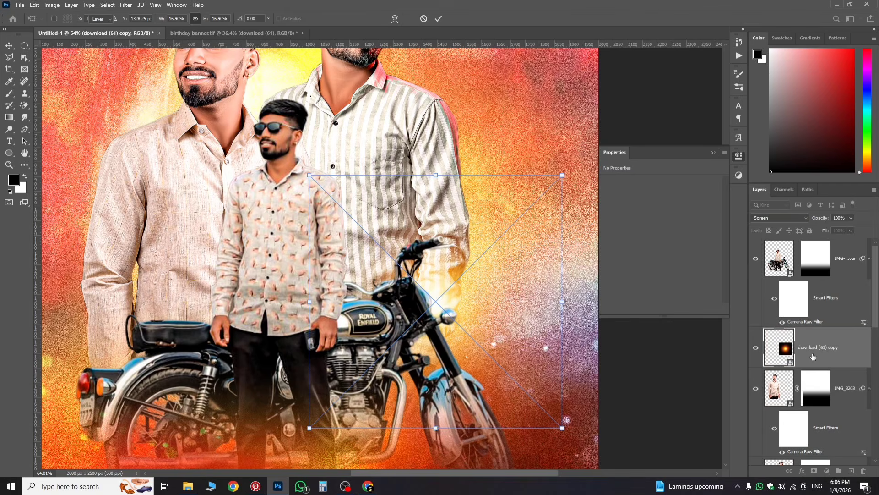
pyautogui.keyDown('alt'); pyautogui.moveTo(811, 354); pyautogui.dragTo(820, 239); pyautogui.keyUp('alt')
pyautogui.press('ctrl')
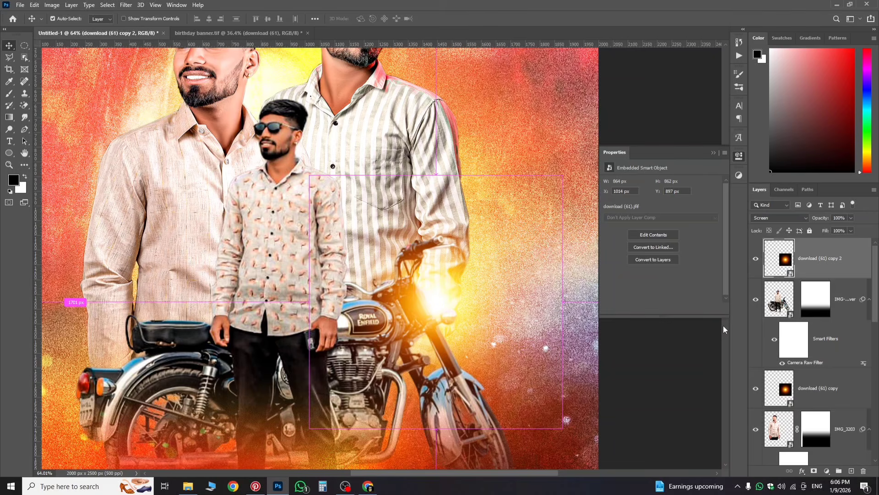
# Step: Move the second glow copy onto the bike's rear and shrink it to about 8%
pyautogui.hotkey('ctrl', 't')
pyautogui.moveTo(472, 354); pyautogui.dragTo(122, 438)
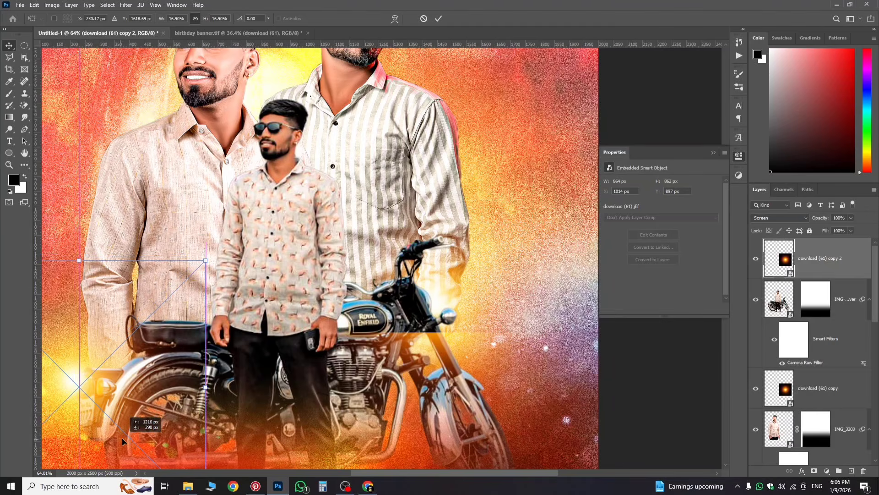
pyautogui.scroll(-2, 132, 404)
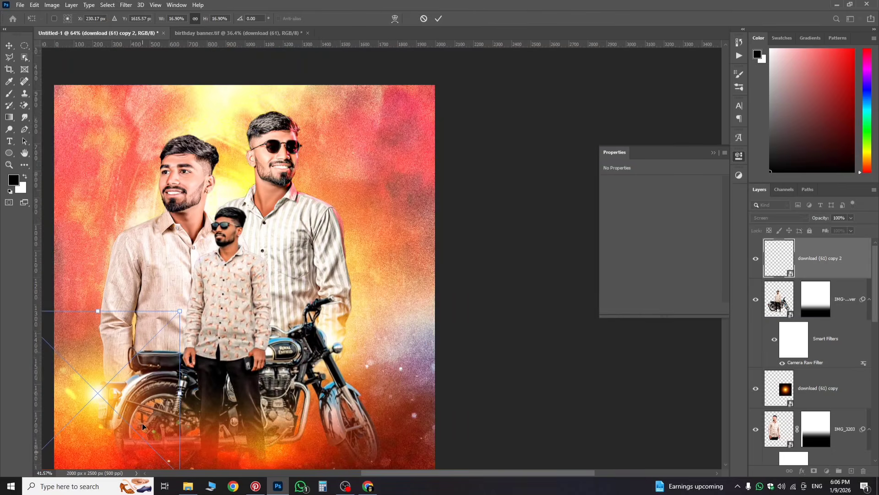
pyautogui.click(739, 159)
pyautogui.scroll(-5, 370, 296)
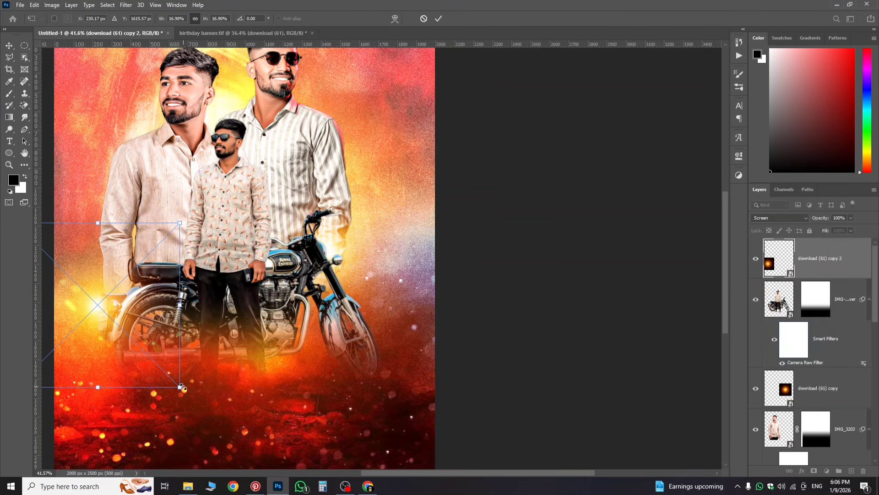
pyautogui.moveTo(179, 388); pyautogui.dragTo(146, 336)
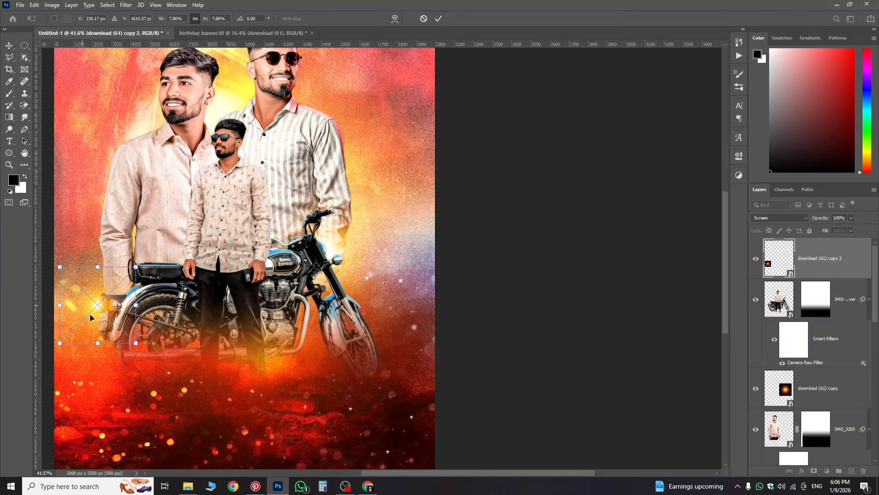
pyautogui.moveTo(90, 314); pyautogui.dragTo(93, 321)
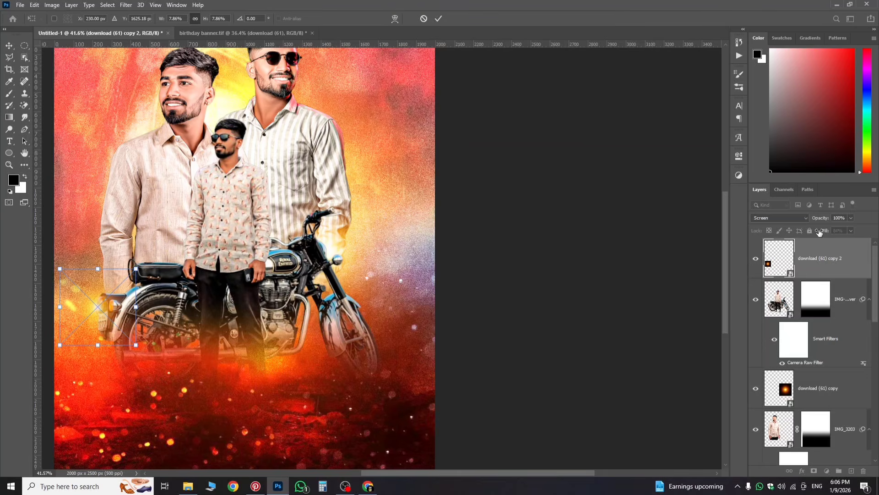
pyautogui.moveTo(98, 325); pyautogui.dragTo(101, 324)
# Step: Set the rear glow to 77% opacity and 84% fill, nudge it right, and commit
pyautogui.click(850, 230)
pyautogui.moveTo(836, 228); pyautogui.dragTo(835, 229)
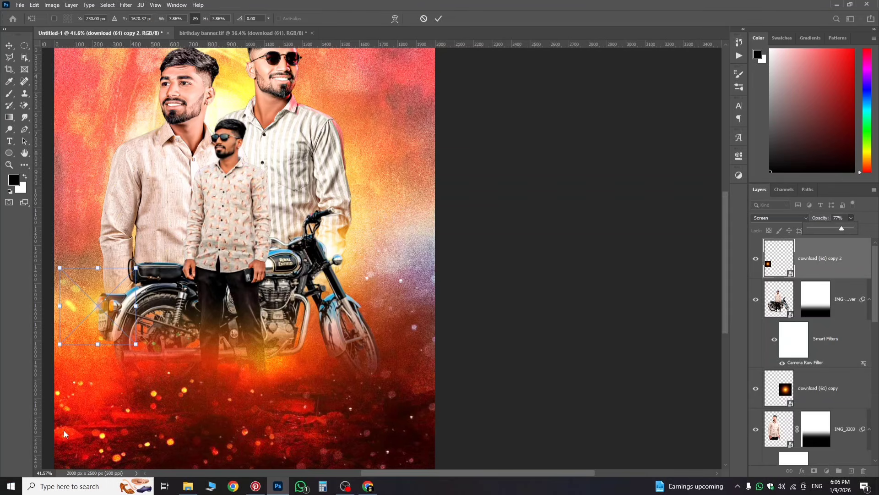
pyautogui.press('Right')
pyautogui.press('Right')
pyautogui.press('Right')
pyautogui.press('Right')
pyautogui.press('Right')
pyautogui.press('Right')
pyautogui.press('Right')
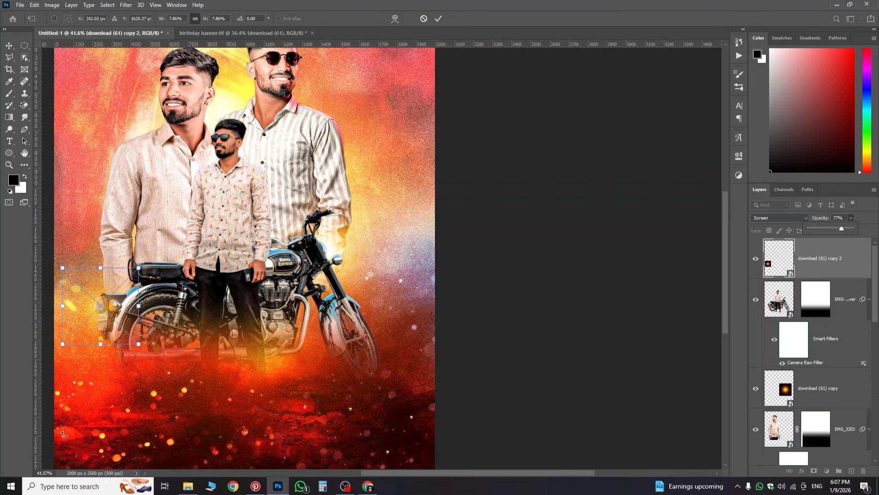
pyautogui.press('Return')
pyautogui.scroll(-3, 251, 334)
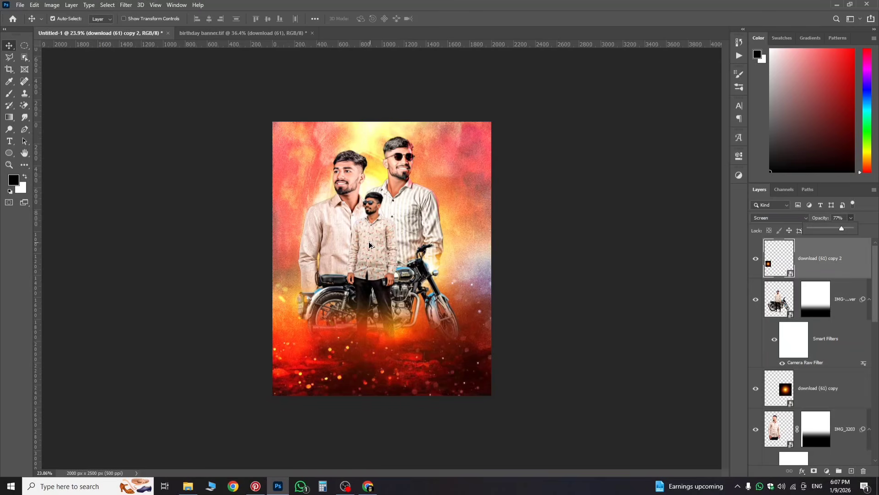
pyautogui.scroll(2, 370, 245)
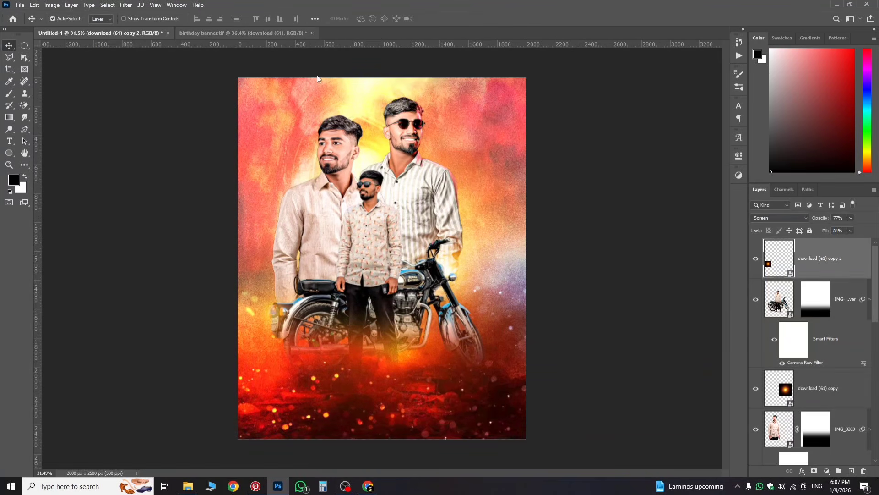
# Step: Check the finished birthday banner.tif for reference, then return to Untitled-1
pyautogui.click(272, 33)
pyautogui.scroll(-2, 463, 180)
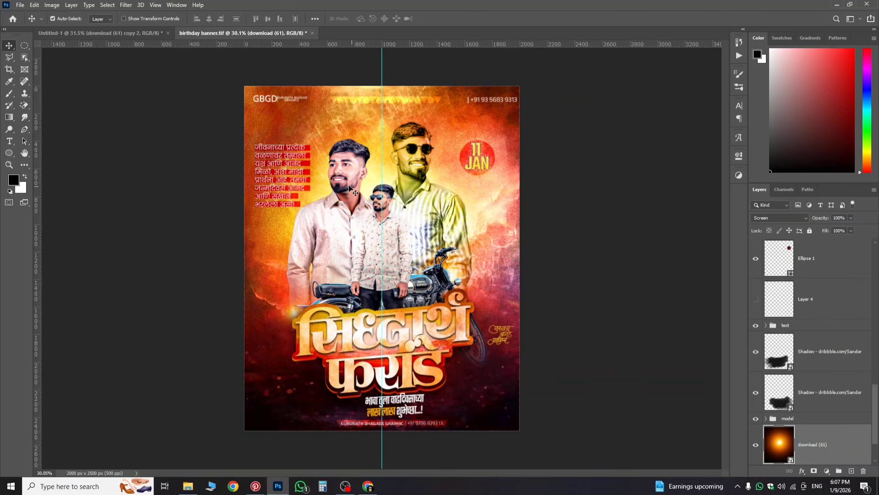
pyautogui.click(150, 34)
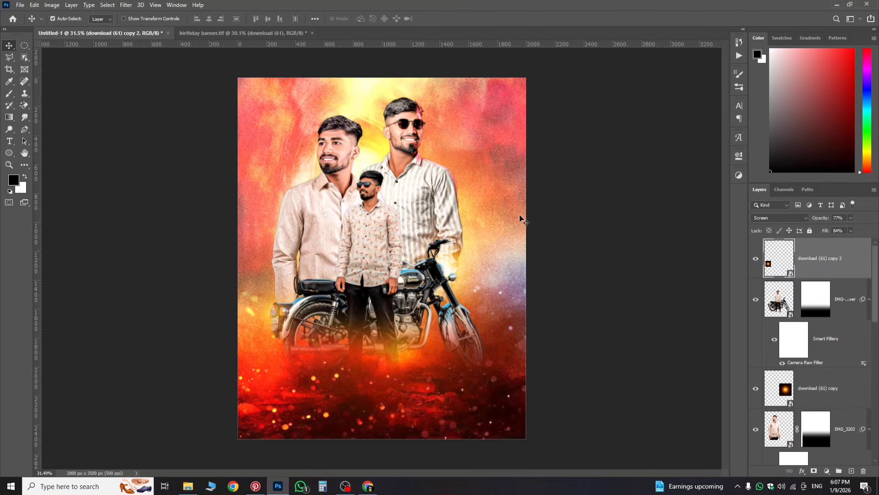
# Step: Select the background layers from download (53) through Layer 1
pyautogui.scroll(-6, 833, 387)
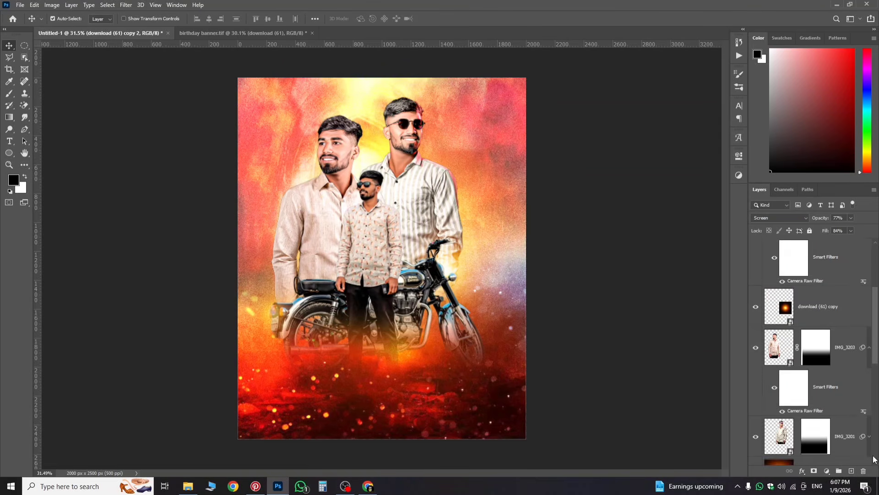
pyautogui.scroll(-1, 831, 407)
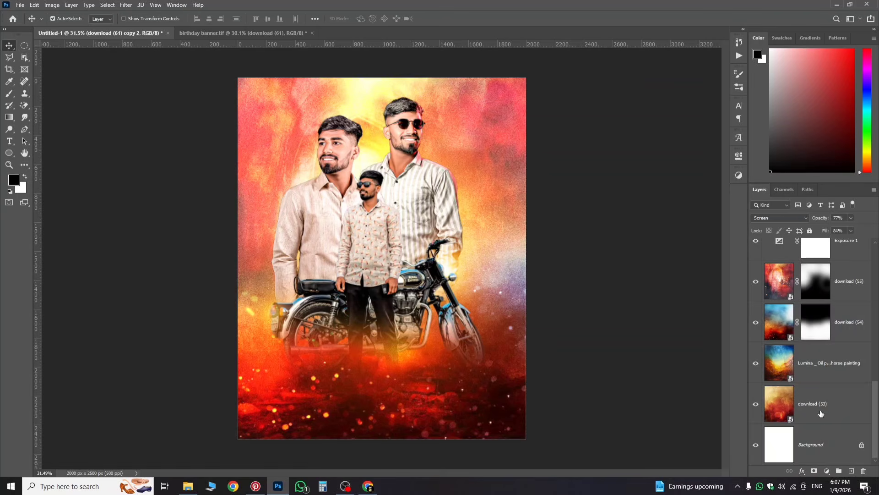
pyautogui.click(821, 413)
pyautogui.scroll(3, 835, 352)
pyautogui.click(829, 321)
pyautogui.keyDown('shift'); pyautogui.click(832, 463); pyautogui.keyUp('shift')
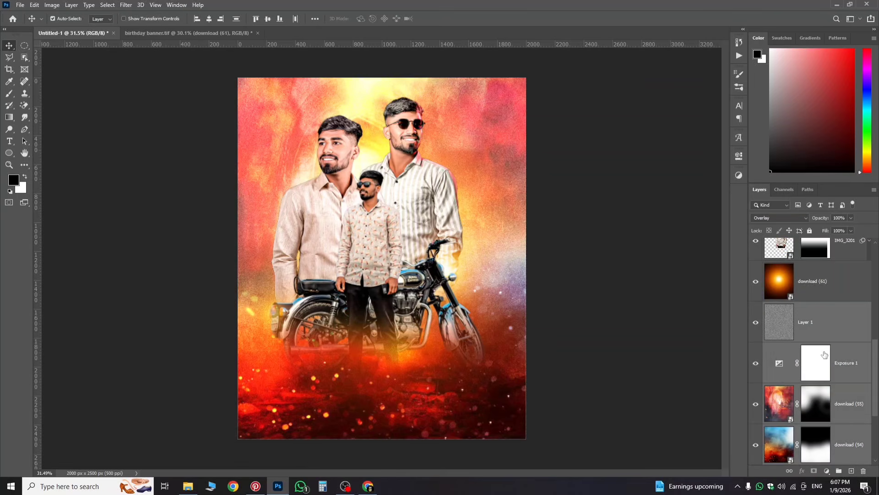
# Step: Group the selected background layers and name the group 'bg'
pyautogui.click(838, 471)
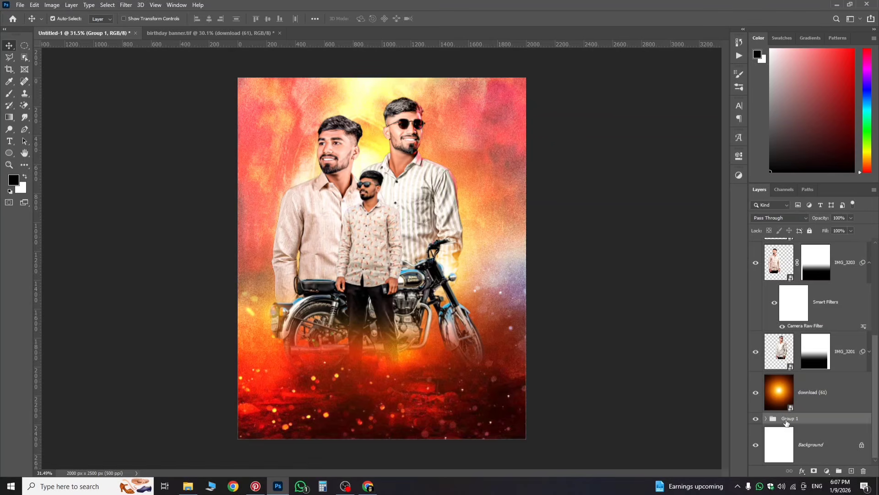
pyautogui.doubleClick(787, 419)
pyautogui.write('bg')
pyautogui.press('Return')
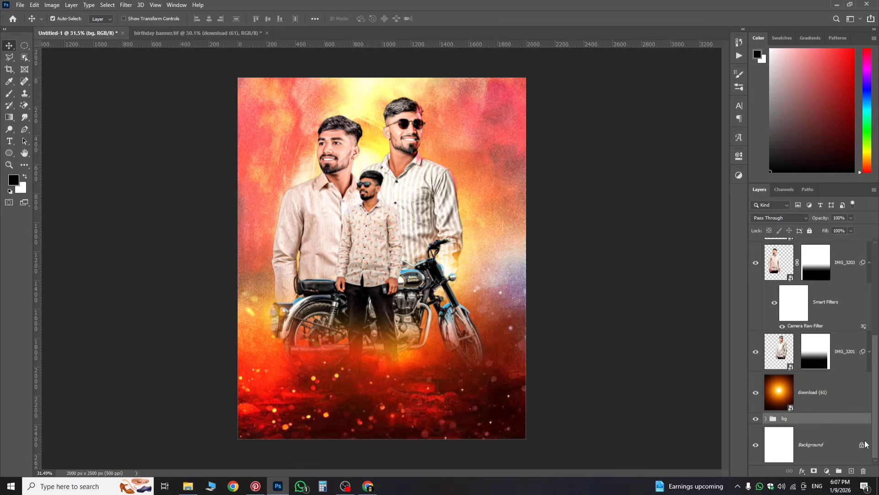
# Step: Group the people, bike and glow layers into a group named 'model'
pyautogui.click(809, 396)
pyautogui.click(823, 364)
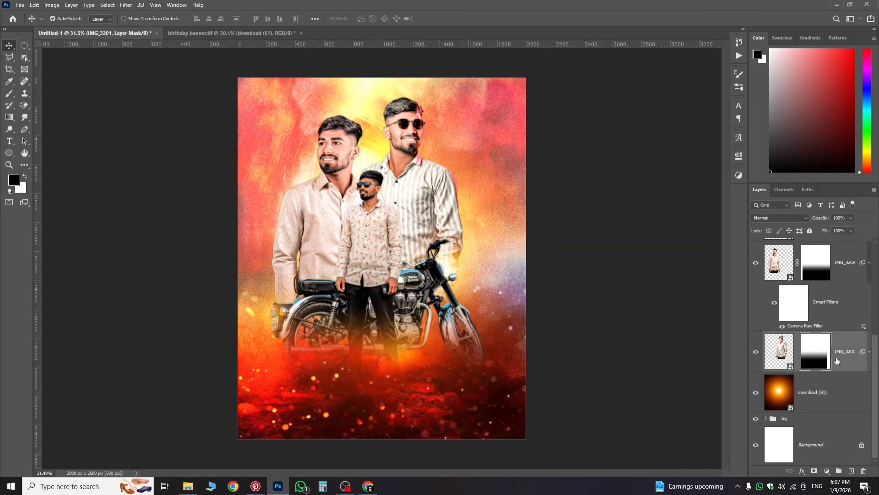
pyautogui.scroll(3, 843, 361)
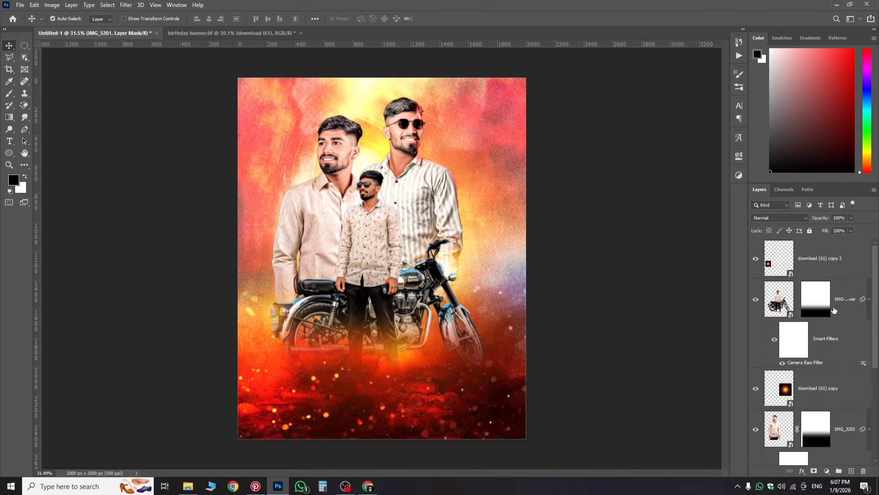
pyautogui.keyDown('shift'); pyautogui.click(833, 275); pyautogui.keyUp('shift')
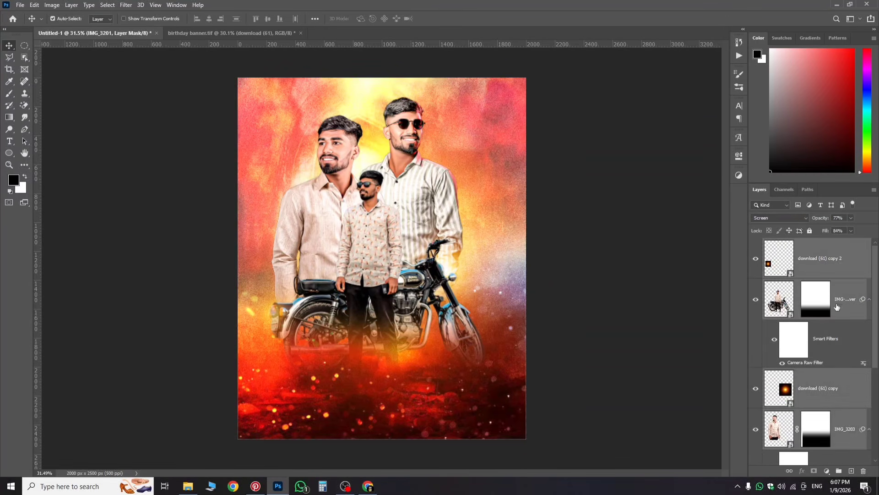
pyautogui.click(838, 472)
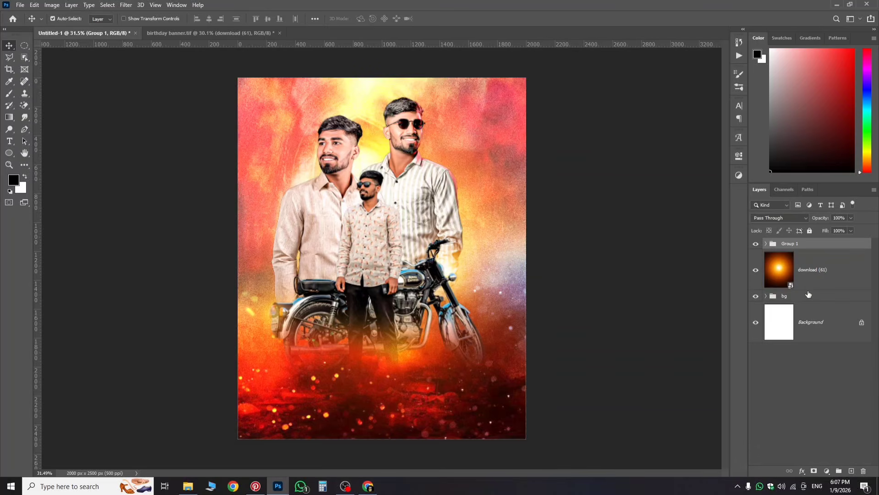
pyautogui.doubleClick(790, 244)
pyautogui.write('model')
pyautogui.press('Return')
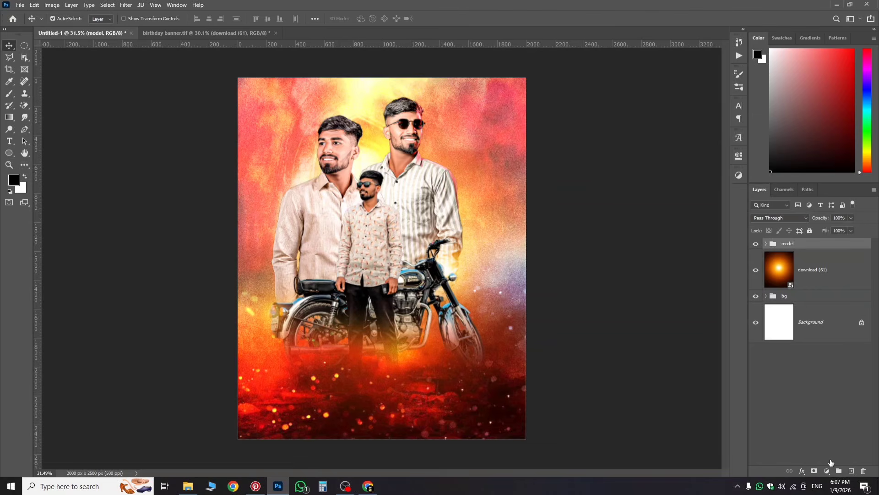
# Step: Add an Exposure adjustment at -0.06, placed below download (61) just above the bg group
pyautogui.click(826, 470)
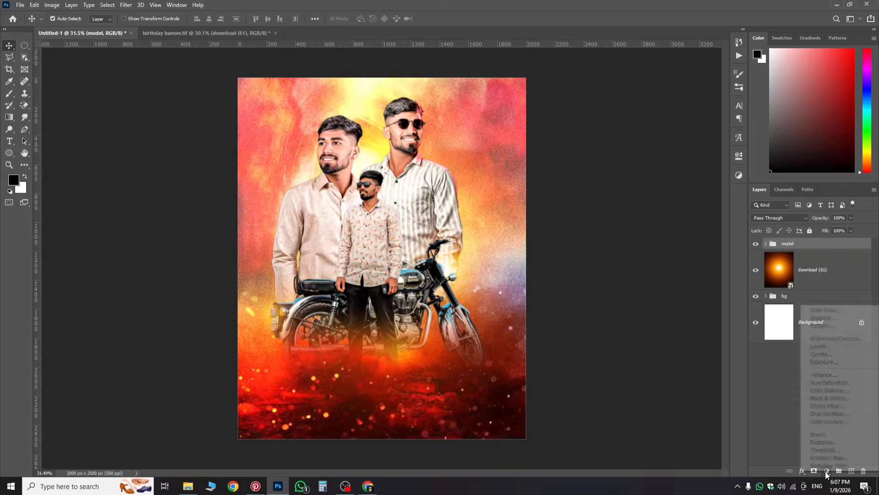
pyautogui.click(822, 362)
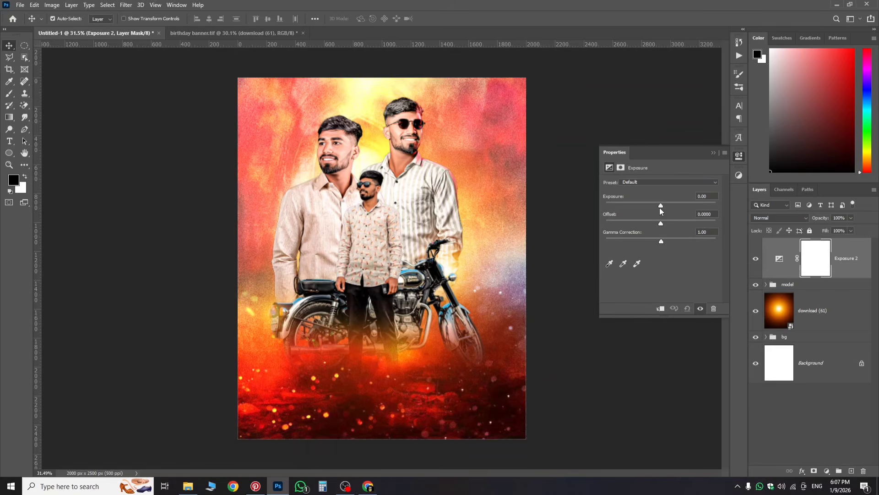
pyautogui.moveTo(660, 206); pyautogui.dragTo(662, 205)
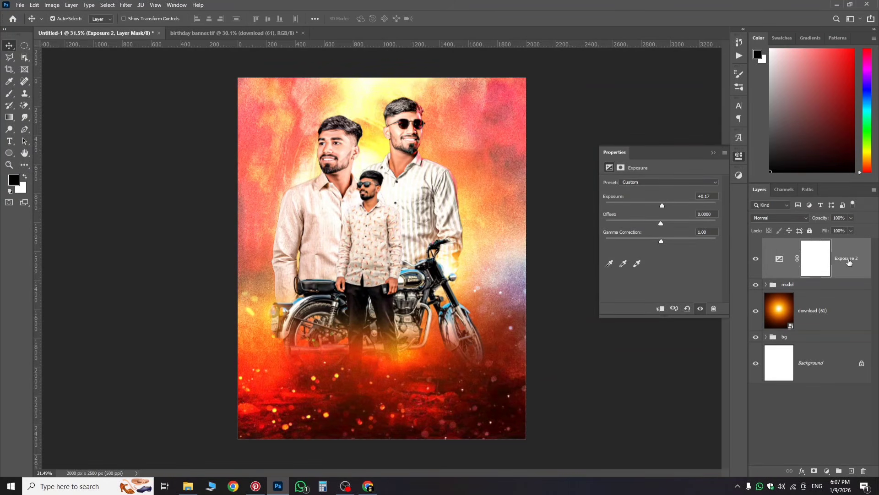
pyautogui.moveTo(848, 261); pyautogui.dragTo(854, 318)
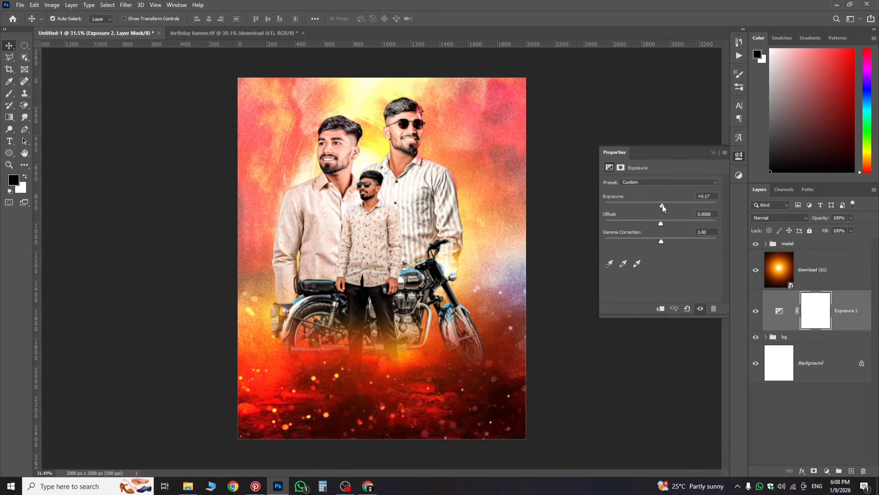
pyautogui.moveTo(662, 205); pyautogui.dragTo(660, 203)
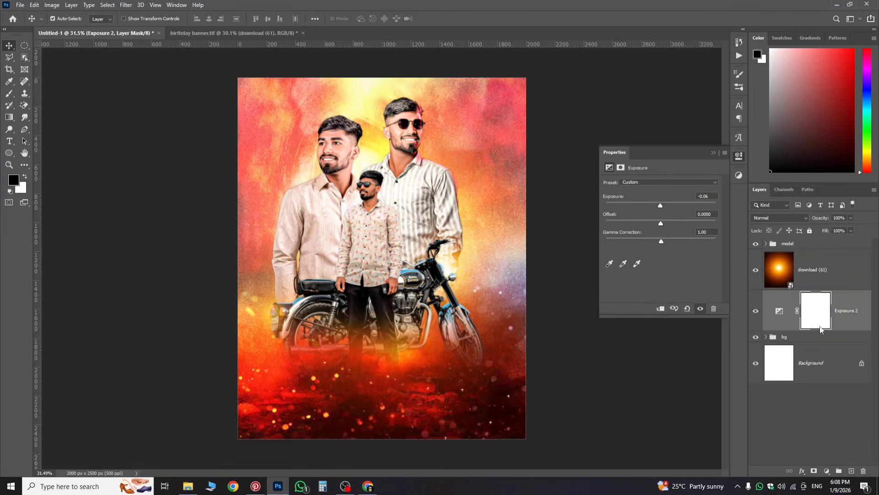
pyautogui.moveTo(846, 326); pyautogui.dragTo(850, 441)
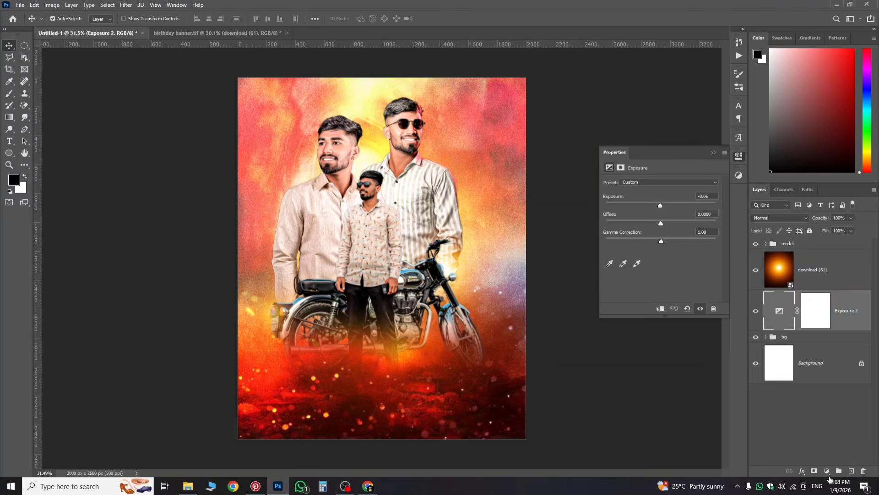
pyautogui.click(827, 472)
# Step: Add a Vibrance adjustment layer with Vibrance +46 and Saturation +15
pyautogui.click(838, 382)
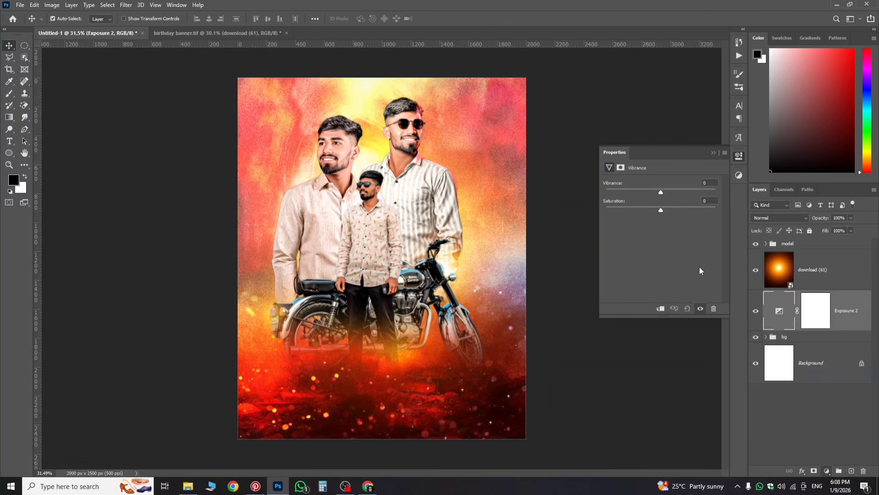
pyautogui.moveTo(660, 192); pyautogui.dragTo(668, 211)
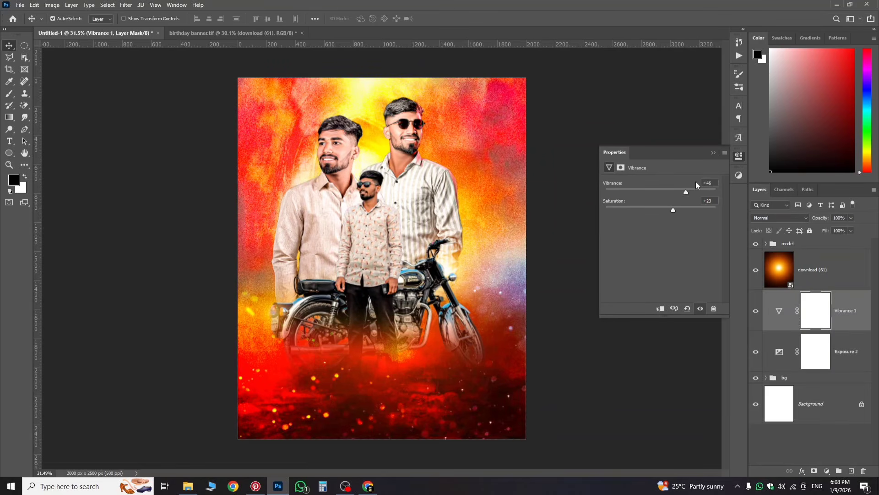
pyautogui.moveTo(667, 206); pyautogui.dragTo(671, 215)
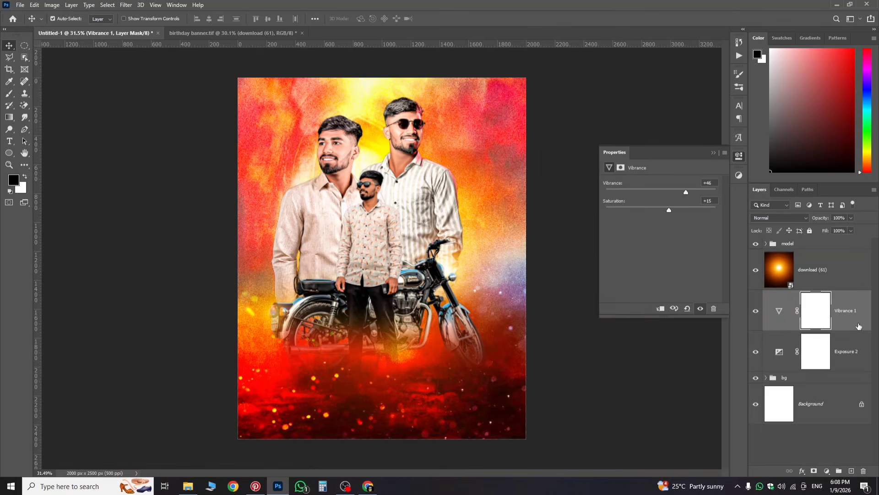
pyautogui.click(779, 310)
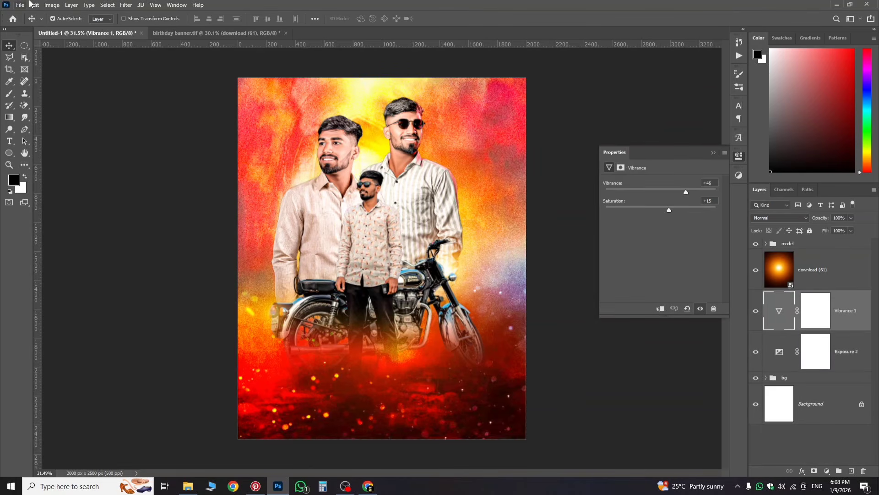
# Step: Compare with the birthday banner reference, then return and select the model group
pyautogui.click(203, 32)
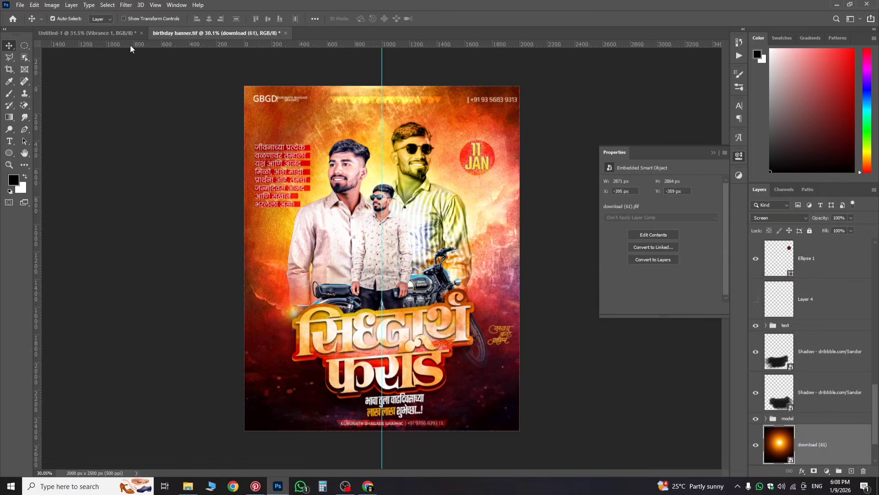
pyautogui.click(124, 33)
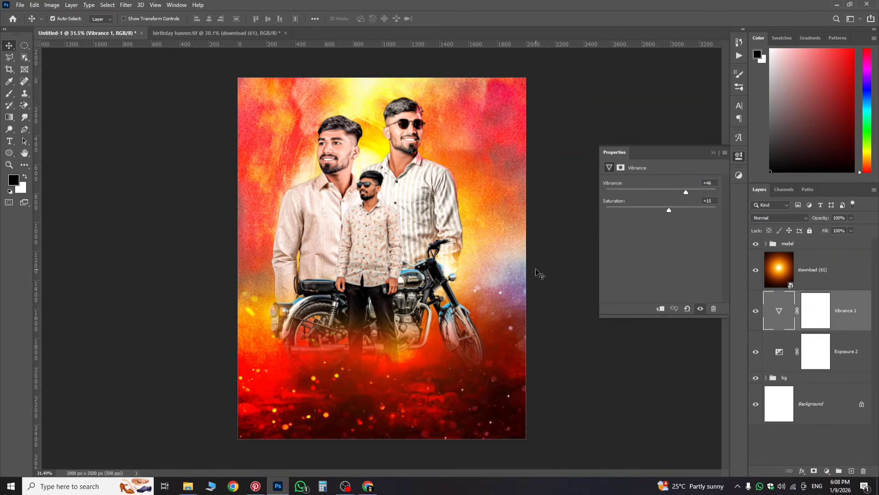
pyautogui.scroll(1, 498, 262)
pyautogui.scroll(-2, 507, 272)
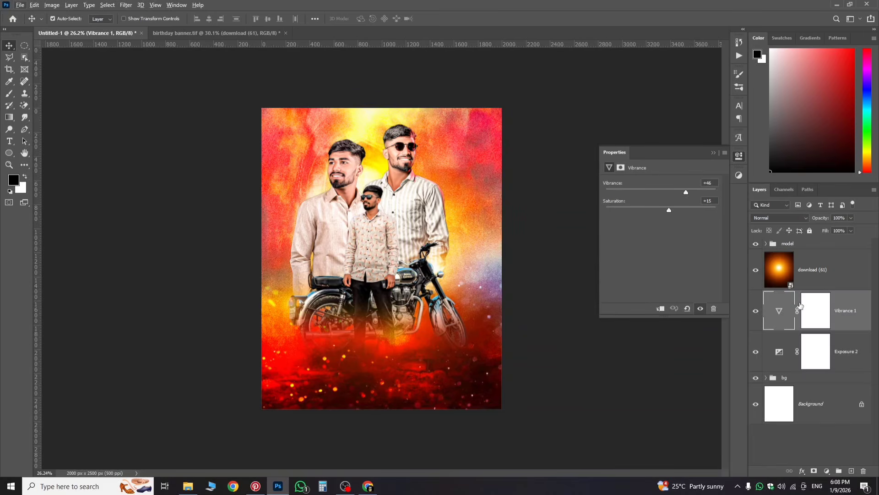
pyautogui.click(781, 242)
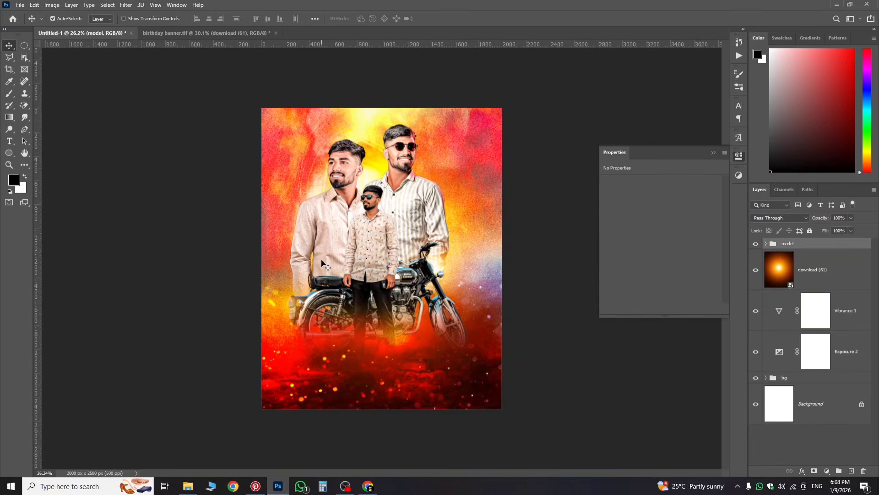
# Step: Nudge the man-on-motorcycle photo slightly inside the model group
pyautogui.click(765, 244)
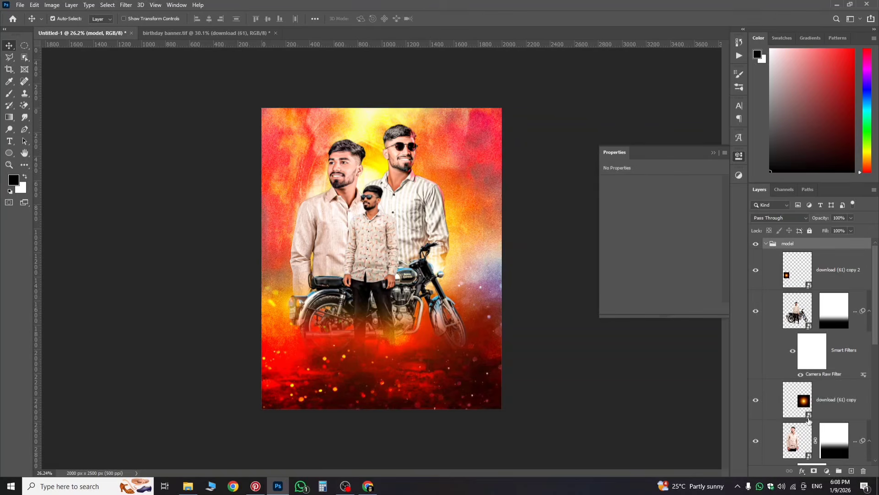
pyautogui.click(858, 326)
pyautogui.hotkey('ctrl', 't')
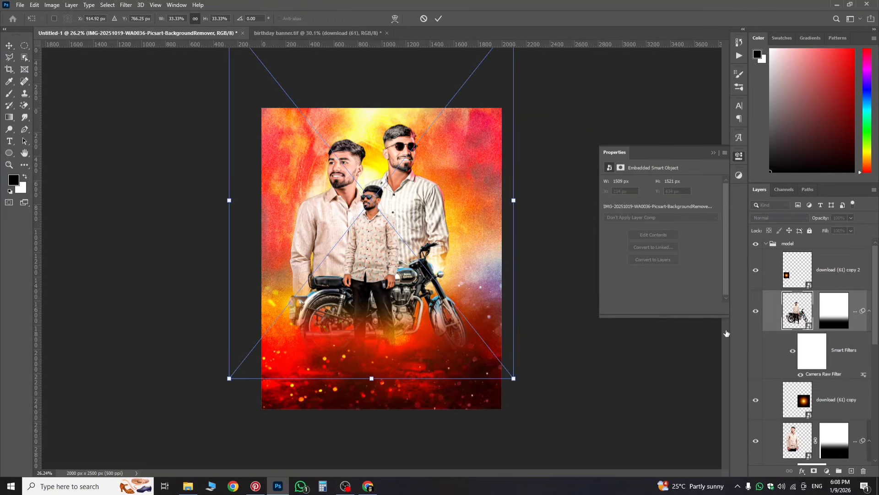
pyautogui.moveTo(445, 340); pyautogui.dragTo(454, 342)
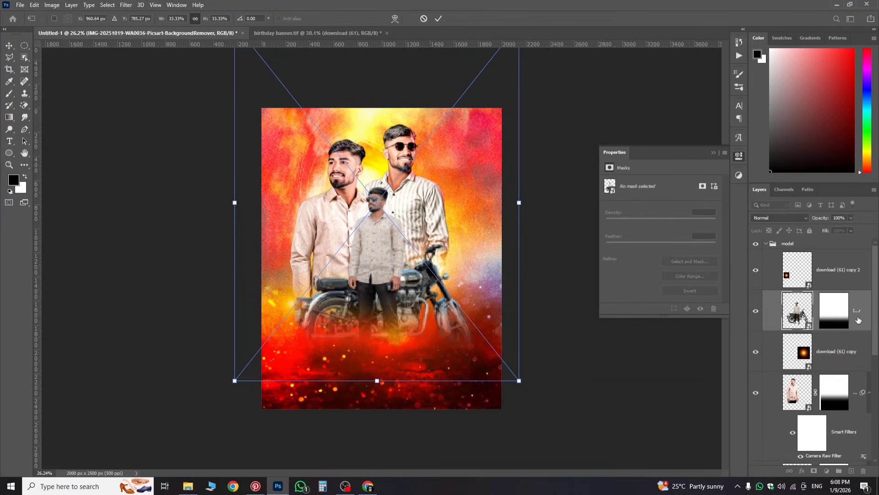
pyautogui.press('Return')
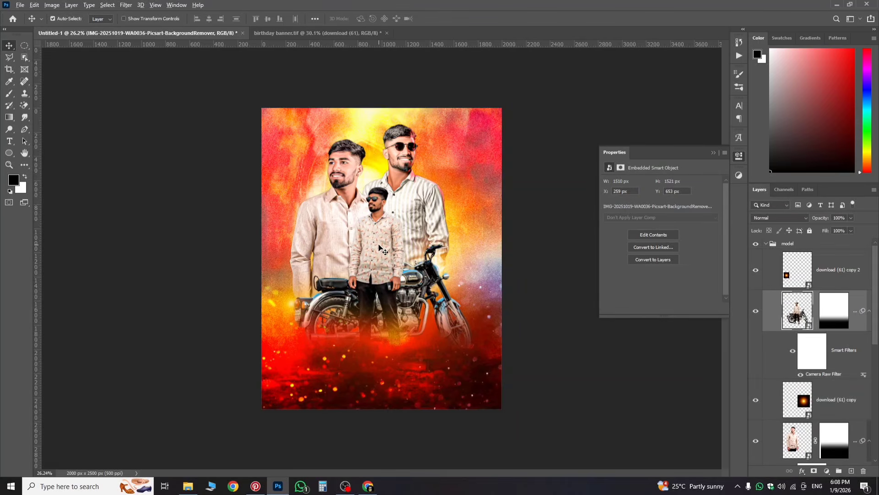
# Step: Switch to the birthday banner.tif reference document
pyautogui.scroll(6, 379, 245)
pyautogui.scroll(-4, 379, 245)
pyautogui.click(323, 32)
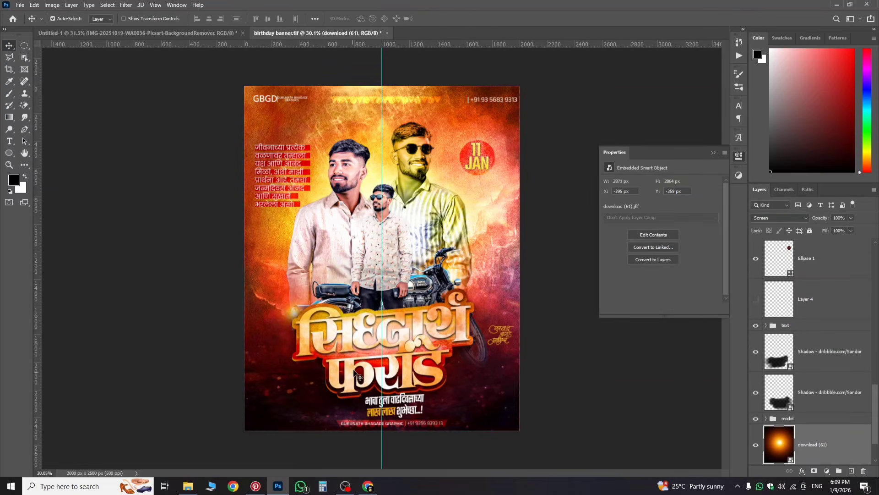
# Step: Drag the red Marathi wish text layer from the birthday banner onto the Untitled-1 canvas
pyautogui.scroll(1, 290, 286)
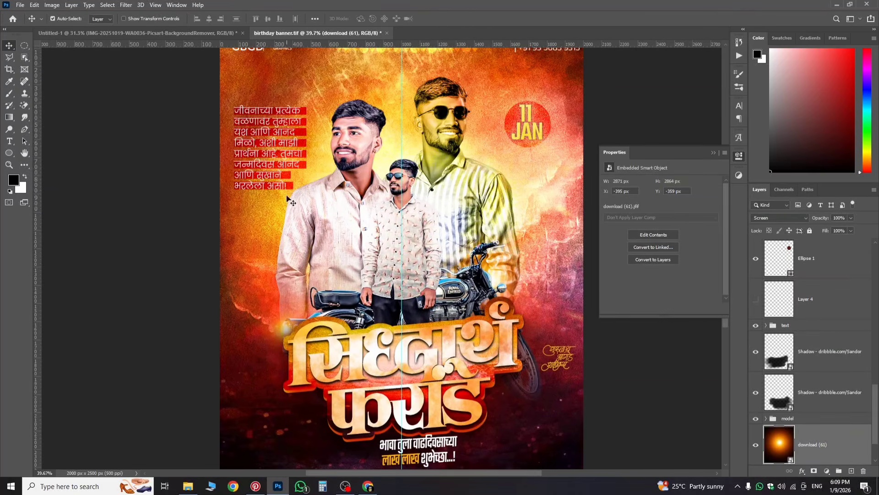
pyautogui.click(283, 169)
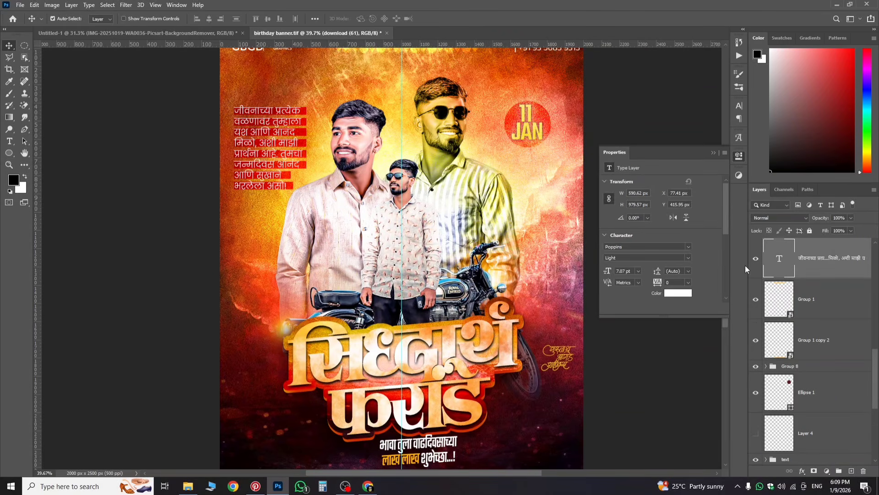
pyautogui.moveTo(816, 267); pyautogui.dragTo(339, 374)
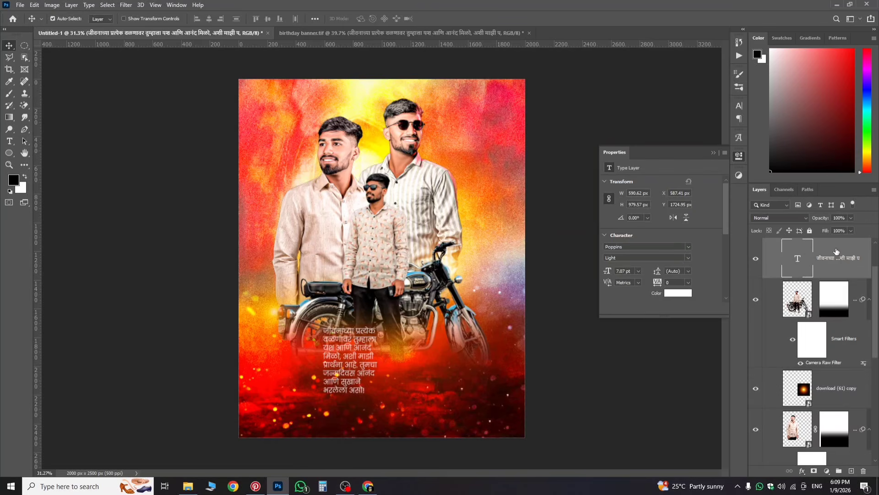
# Step: Place the Marathi wish text in the upper-left corner beside the left man's head
pyautogui.hotkey('ctrl', 't')
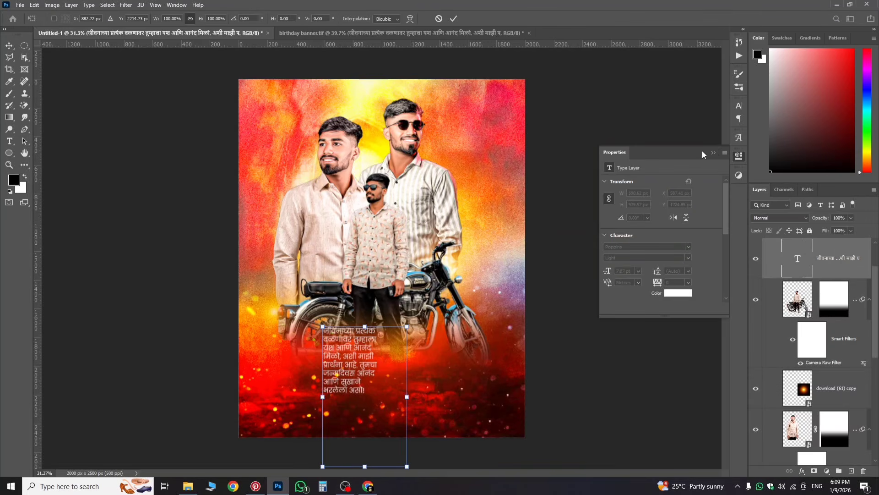
pyautogui.click(739, 120)
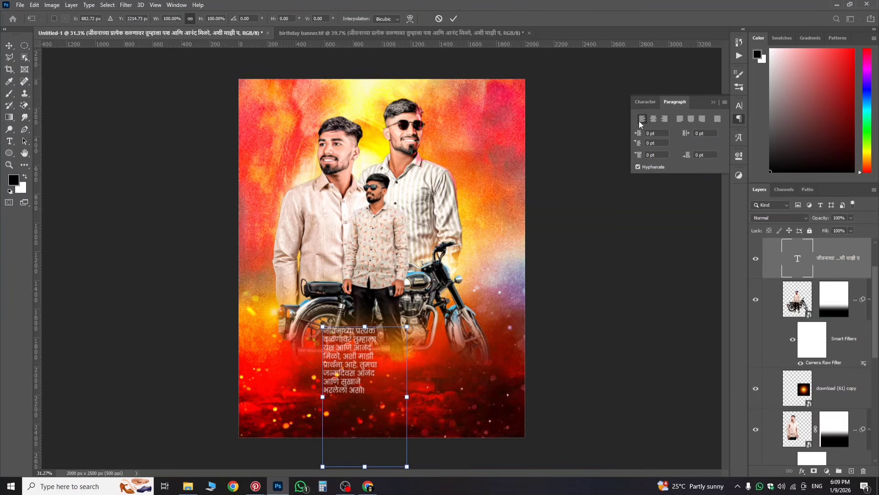
pyautogui.moveTo(363, 372); pyautogui.dragTo(285, 183)
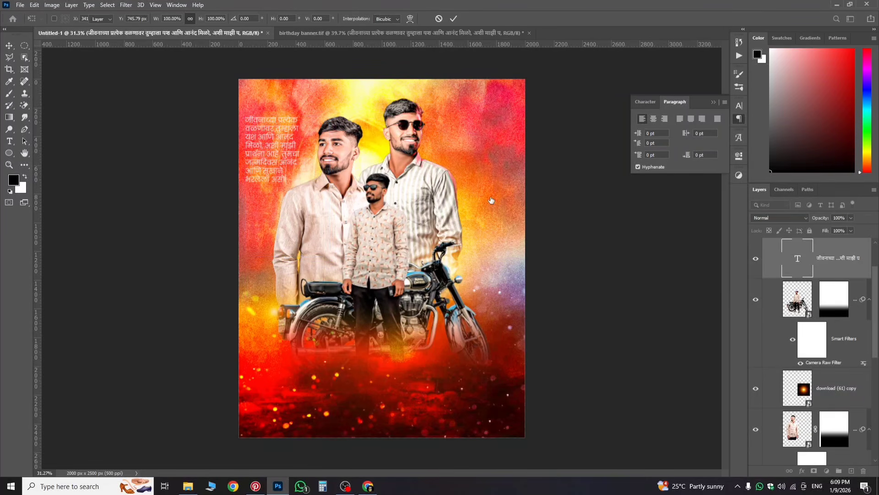
pyautogui.press('Return')
pyautogui.scroll(1, 324, 171)
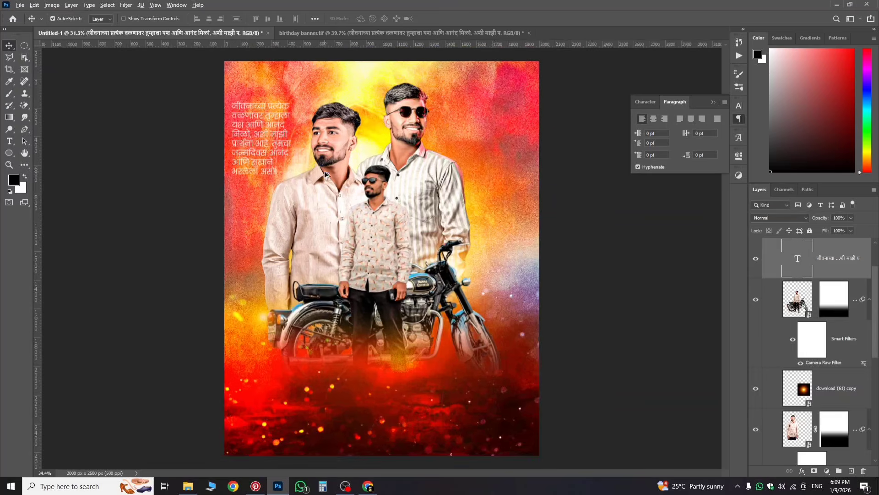
pyautogui.scroll(7, 324, 171)
pyautogui.scroll(4, 260, 195)
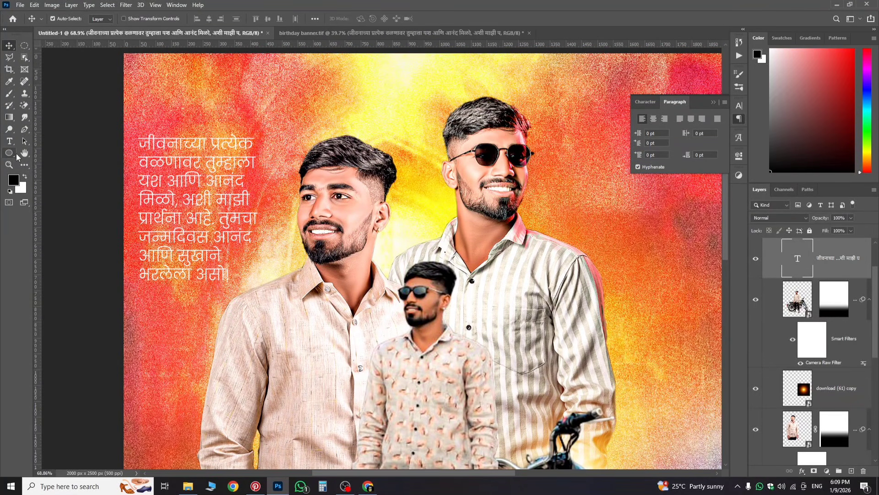
# Step: Draw a 389×41 px rectangle bar over the first line of the wish text
pyautogui.click(12, 156)
pyautogui.click(39, 153)
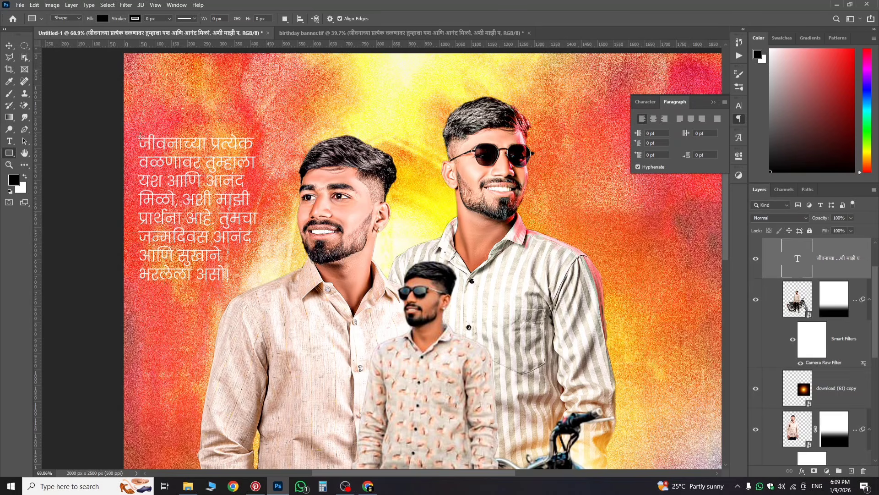
pyautogui.moveTo(134, 138); pyautogui.dragTo(256, 150)
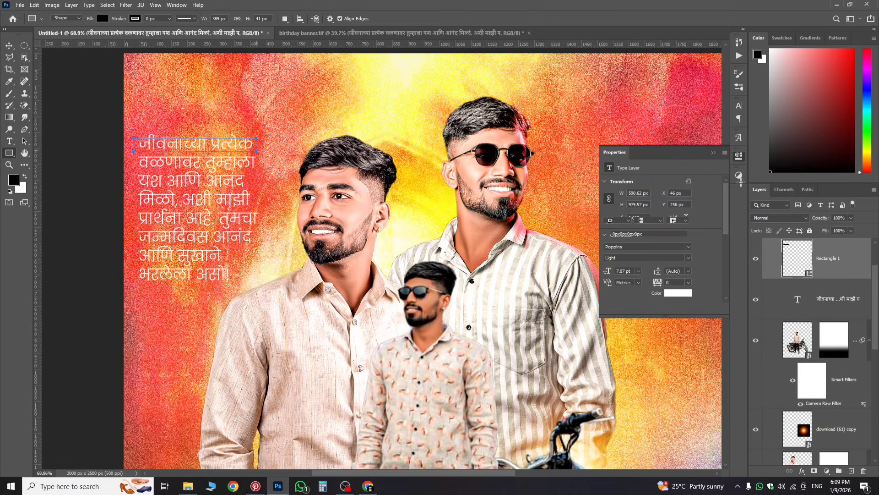
pyautogui.click(739, 157)
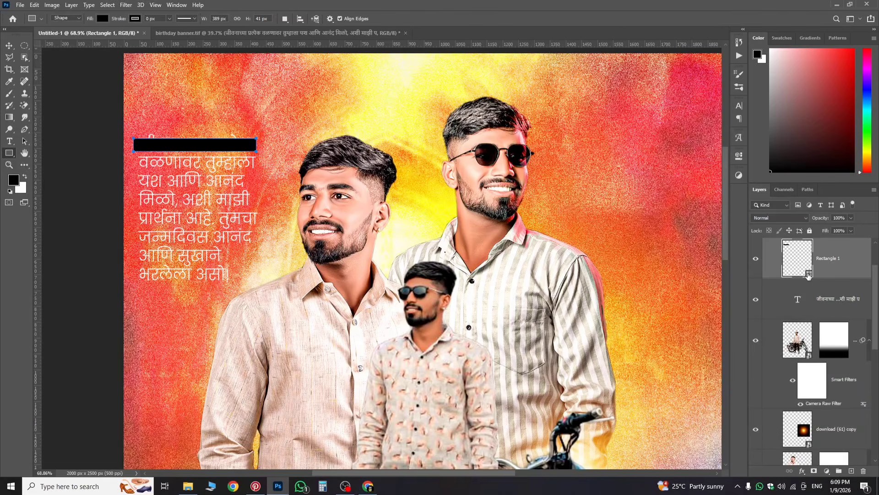
pyautogui.click(739, 156)
# Step: Fill the bar red, move it beneath the text layer, and blend it with Overlay
pyautogui.click(609, 211)
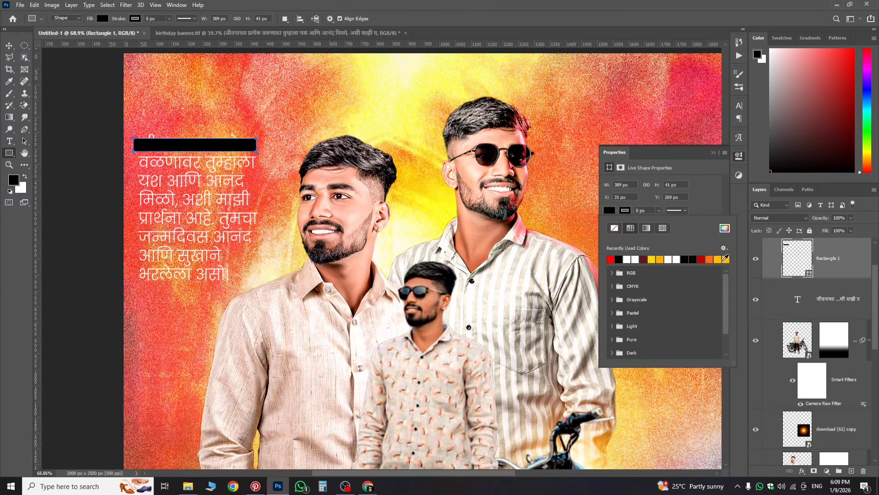
pyautogui.click(727, 259)
pyautogui.click(828, 267)
pyautogui.moveTo(829, 267); pyautogui.dragTo(831, 303)
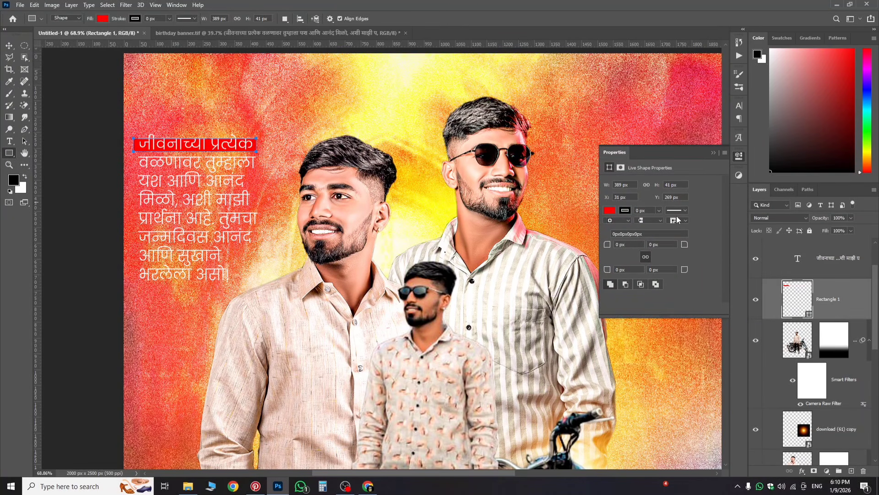
pyautogui.click(793, 218)
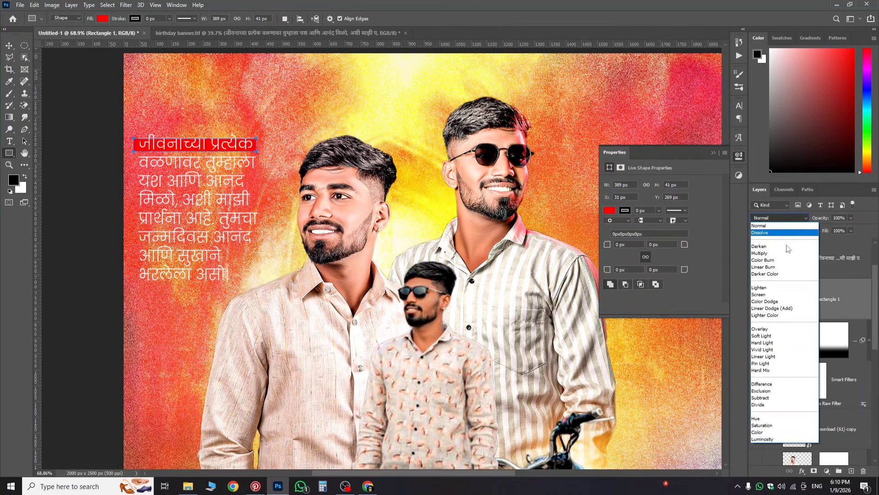
pyautogui.click(769, 330)
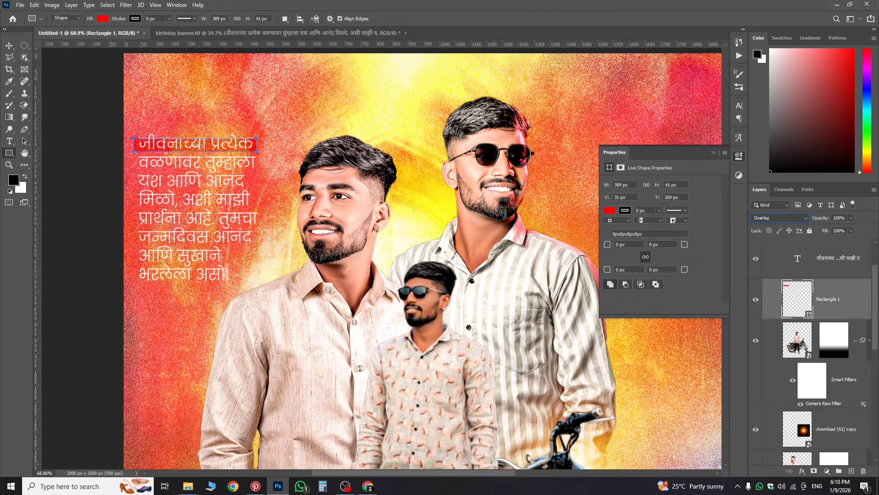
pyautogui.click(9, 45)
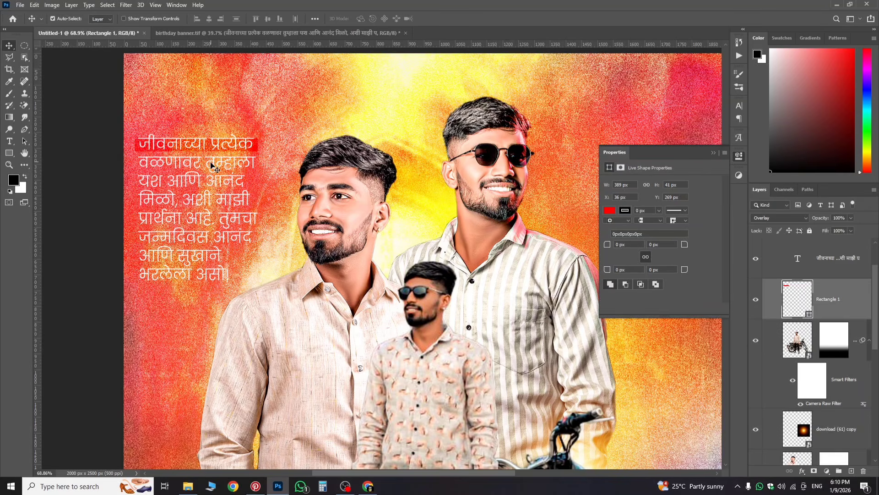
# Step: Nudge the first red band, Rectangle 1, slightly right and up behind the first line
pyautogui.hotkey('ctrl', 't')
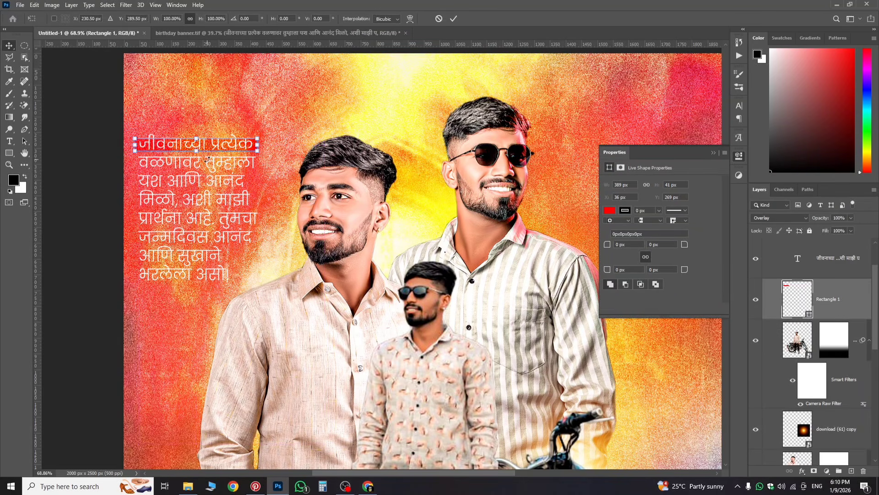
pyautogui.press('Right')
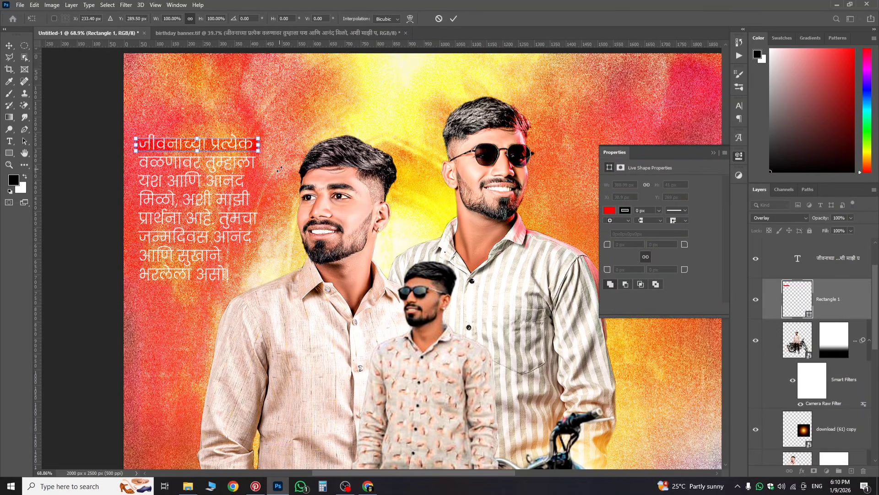
pyautogui.press('Up')
pyautogui.press('Up')
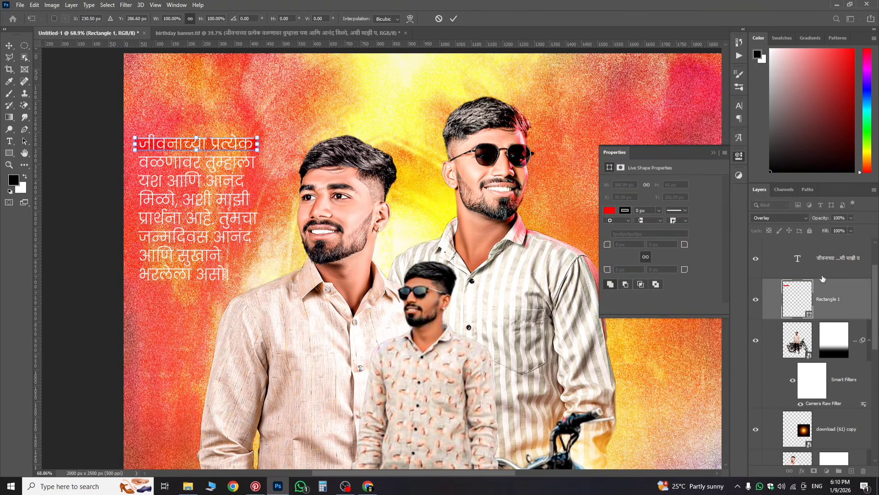
pyautogui.press('Return')
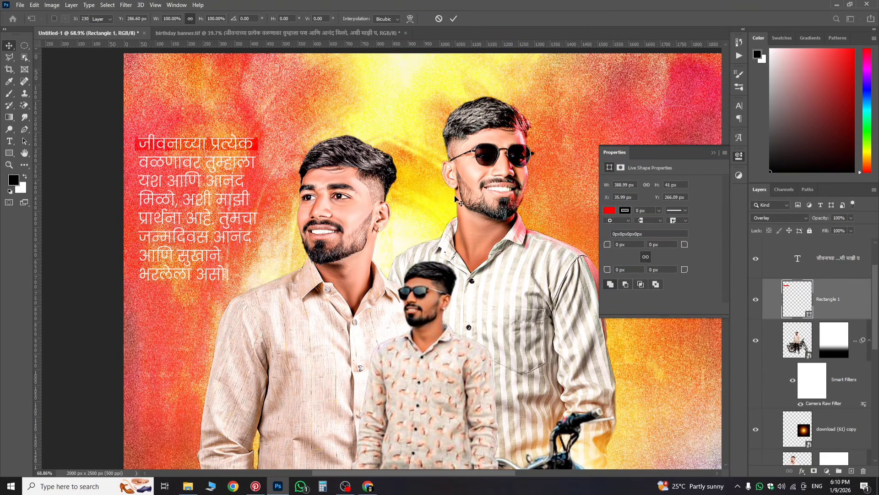
pyautogui.click(10, 45)
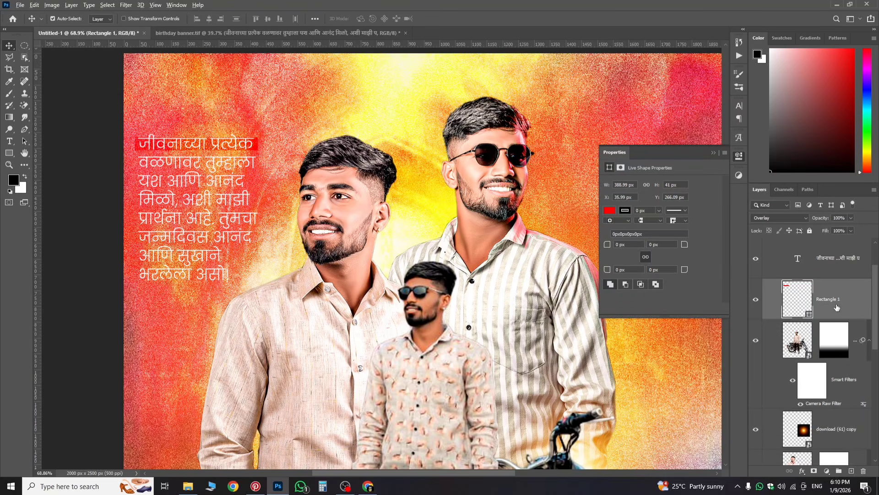
# Step: Duplicate the red band and move the copy down behind the second text line
pyautogui.moveTo(835, 306); pyautogui.dragTo(824, 332)
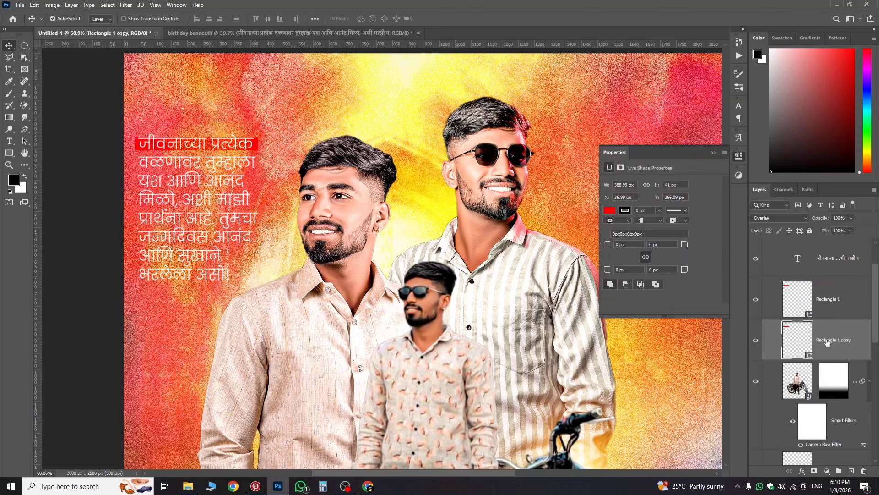
pyautogui.hotkey('ctrl', 't')
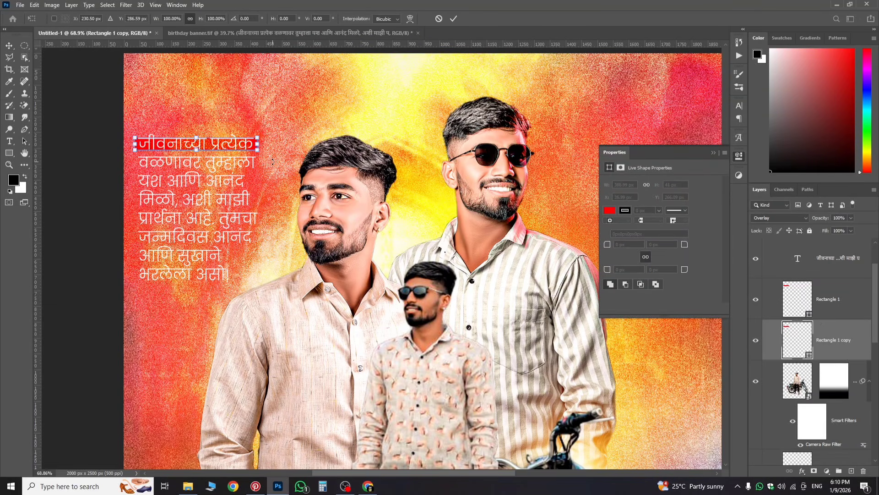
pyautogui.moveTo(231, 146); pyautogui.dragTo(232, 165)
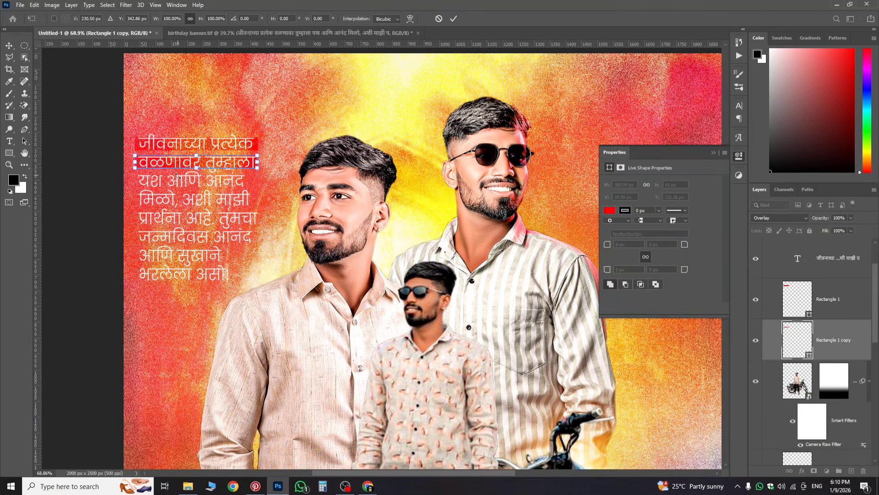
pyautogui.press('Return')
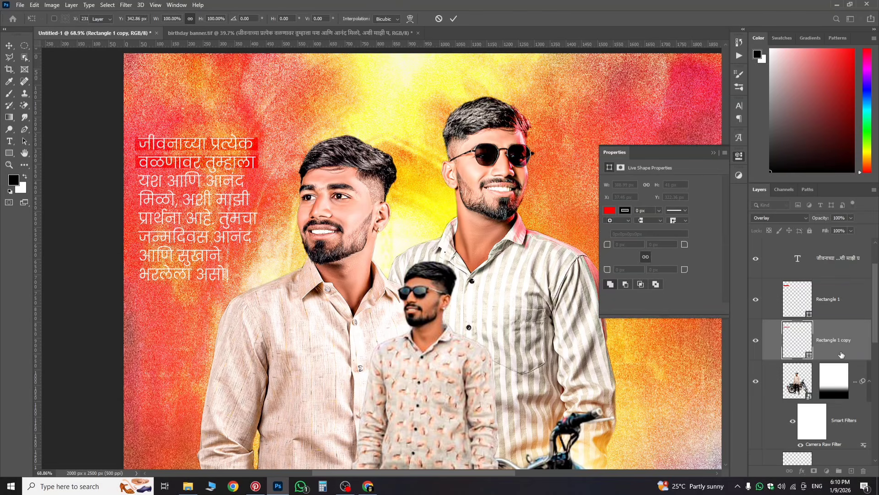
# Step: Duplicate again onto the third line and shorten that band to about 362×41 px
pyautogui.moveTo(838, 344); pyautogui.dragTo(837, 357)
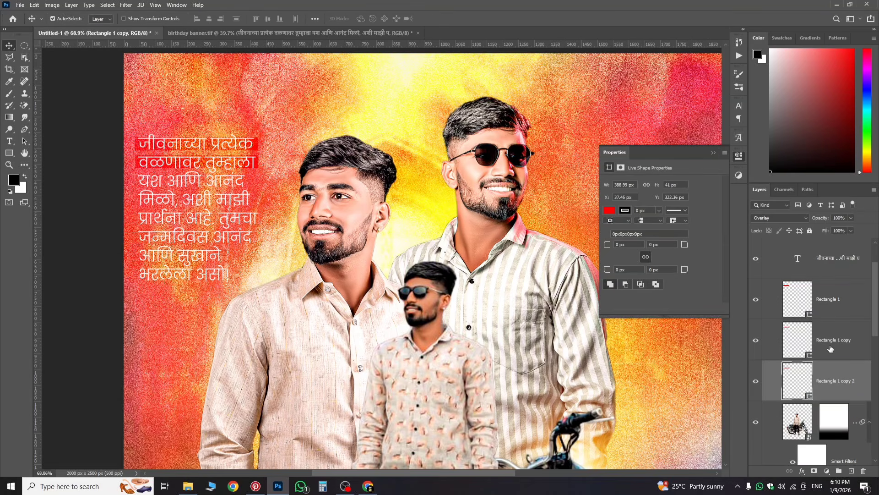
pyautogui.hotkey('ctrl', 't')
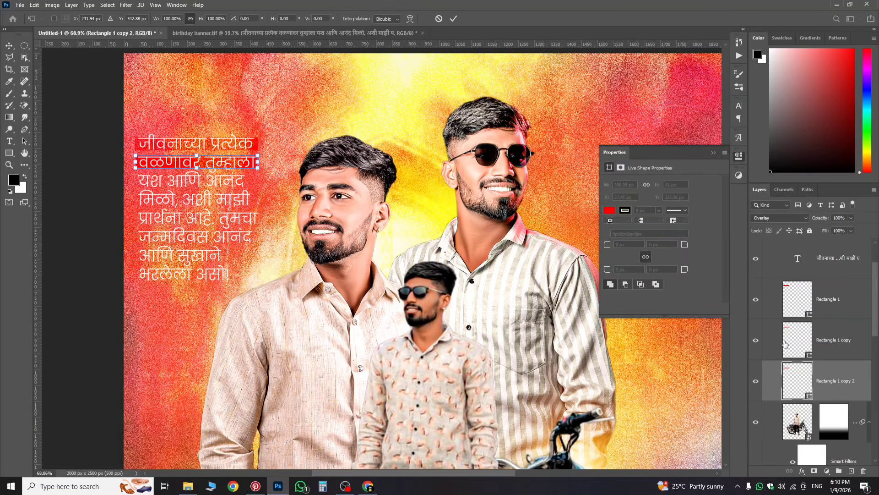
pyautogui.press('Down')
pyautogui.press('Down')
pyautogui.press('Down')
pyautogui.press('Down')
pyautogui.press('Down')
pyautogui.press('Down')
pyautogui.press('Down')
pyautogui.press('Down')
pyautogui.press('Down')
pyautogui.press('Down')
pyautogui.press('Down')
pyautogui.press('Down')
pyautogui.press('Down')
pyautogui.press('Down')
pyautogui.press('Down')
pyautogui.press('Down')
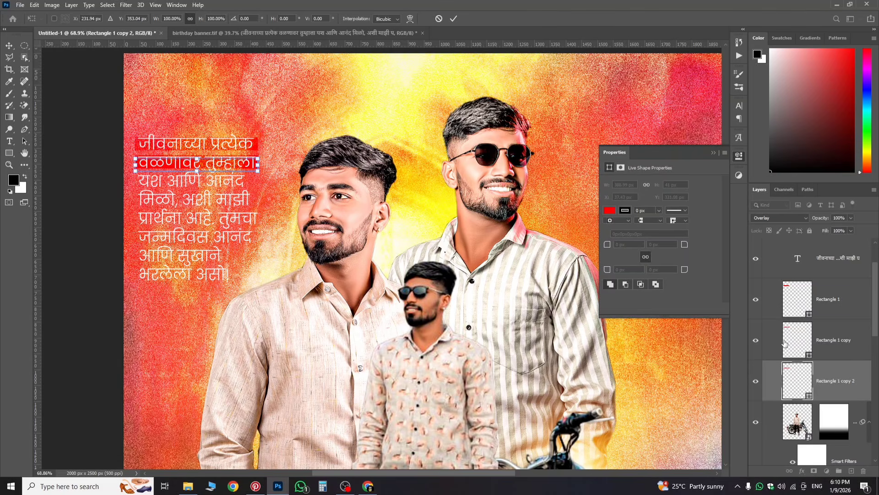
pyautogui.press('Down')
pyautogui.press('Down')
pyautogui.press('Down')
pyautogui.press('Down')
pyautogui.press('Down')
pyautogui.press('Down')
pyautogui.press('Down')
pyautogui.press('Down')
pyautogui.press('Down')
pyautogui.press('Down')
pyautogui.press('Down')
pyautogui.press('Down')
pyautogui.press('Down')
pyautogui.press('Down')
pyautogui.press('Down')
pyautogui.press('Down')
pyautogui.press('Down')
pyautogui.press('Down')
pyautogui.press('Down')
pyautogui.press('Down')
pyautogui.press('Down')
pyautogui.press('Down')
pyautogui.press('Down')
pyautogui.press('Down')
pyautogui.press('Down')
pyautogui.press('Down')
pyautogui.press('Down')
pyautogui.press('Down')
pyautogui.press('Down')
pyautogui.press('Down')
pyautogui.press('Down')
pyautogui.press('Down')
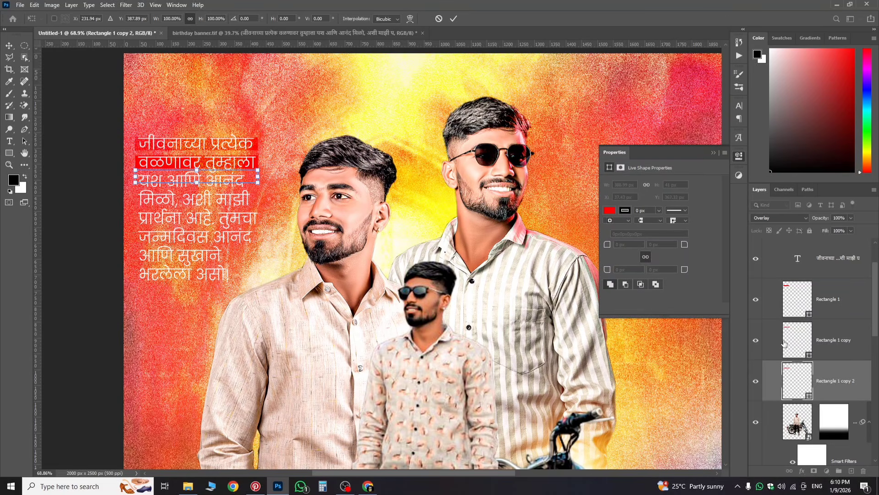
pyautogui.press('Down')
pyautogui.press('Down')
pyautogui.press('Down')
pyautogui.press('Down')
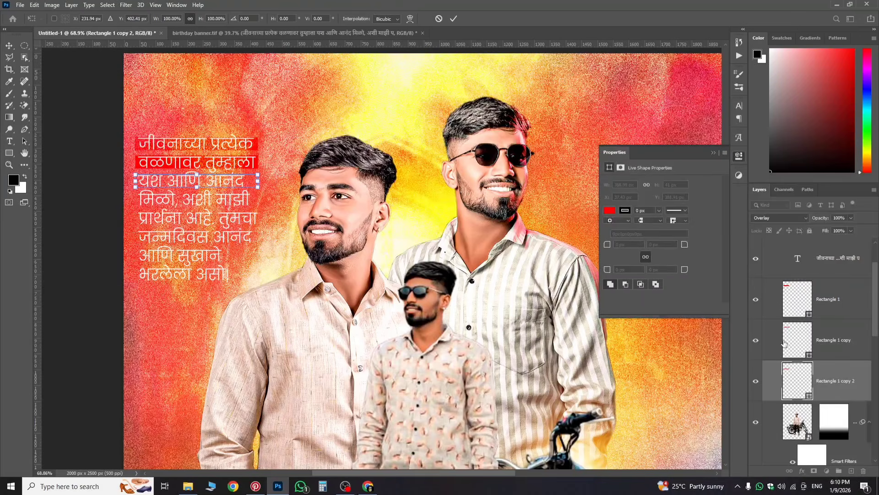
pyautogui.press('Down')
pyautogui.press('Down')
pyautogui.press('Down')
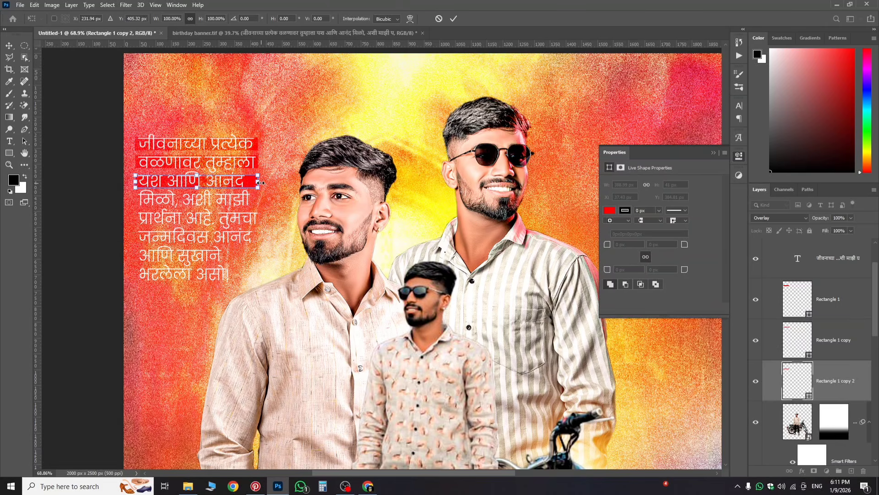
pyautogui.moveTo(260, 183); pyautogui.dragTo(252, 183)
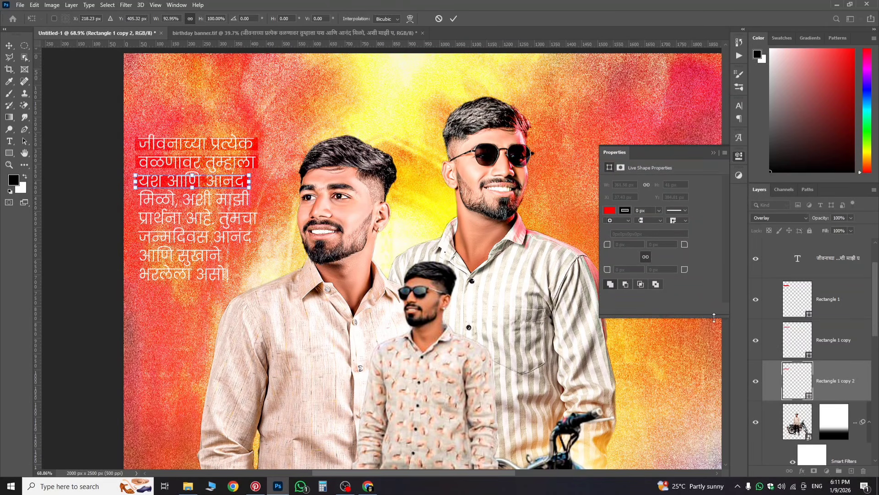
pyautogui.press('Return')
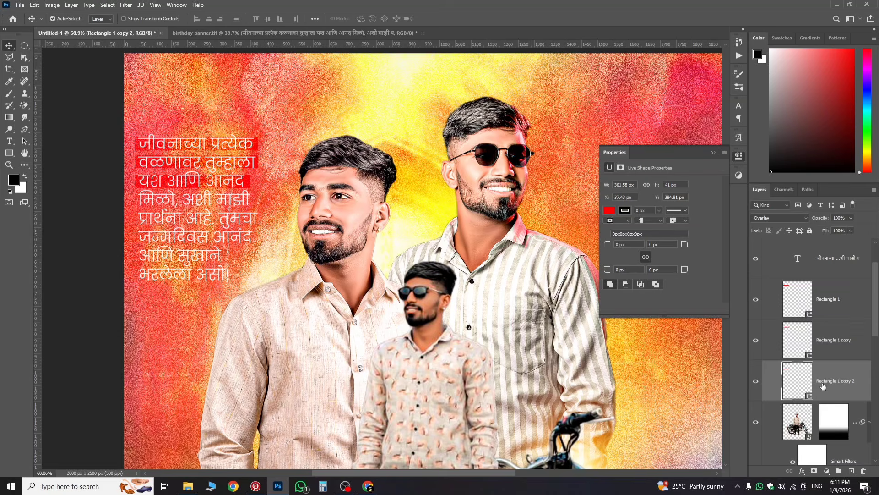
# Step: Group the bike-man photo layer with Ctrl+G and name the group 'model'
pyautogui.scroll(-4, 831, 395)
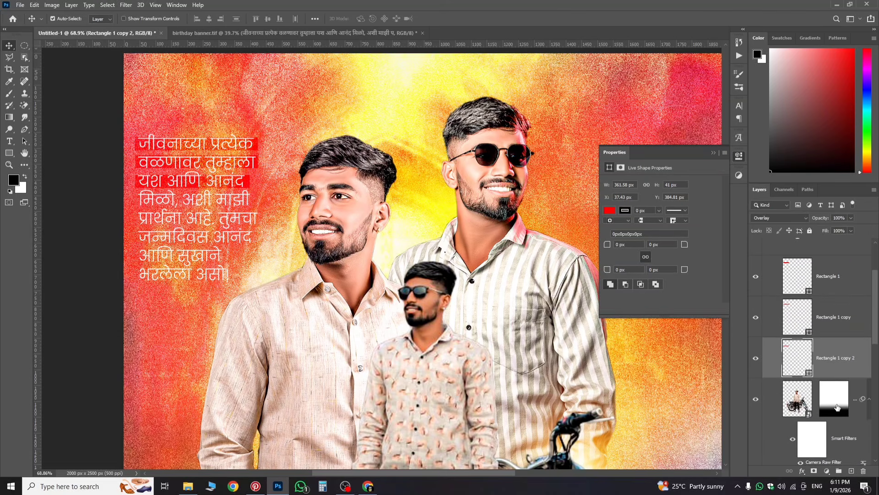
pyautogui.click(837, 402)
pyautogui.scroll(-5, 820, 408)
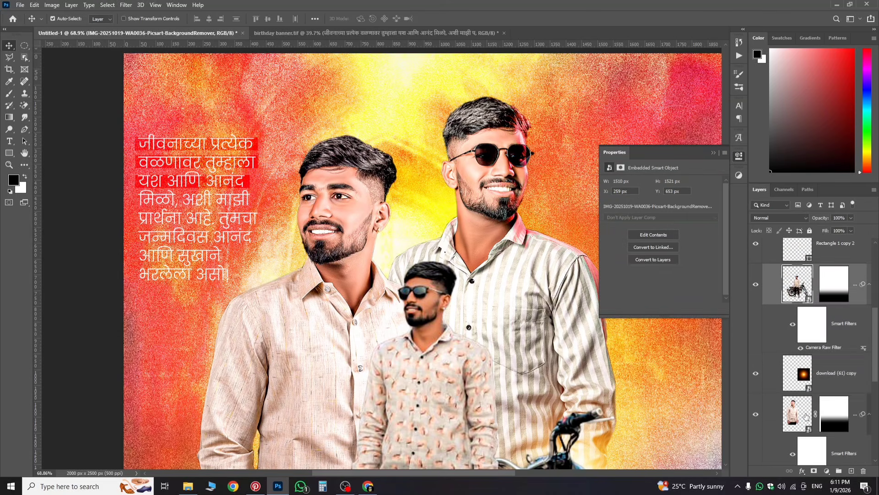
pyautogui.scroll(-9, 808, 413)
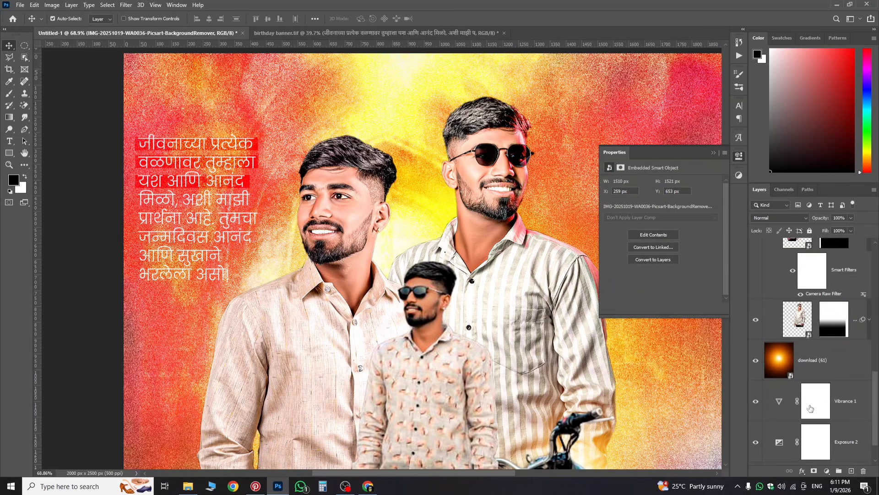
pyautogui.scroll(3, 810, 403)
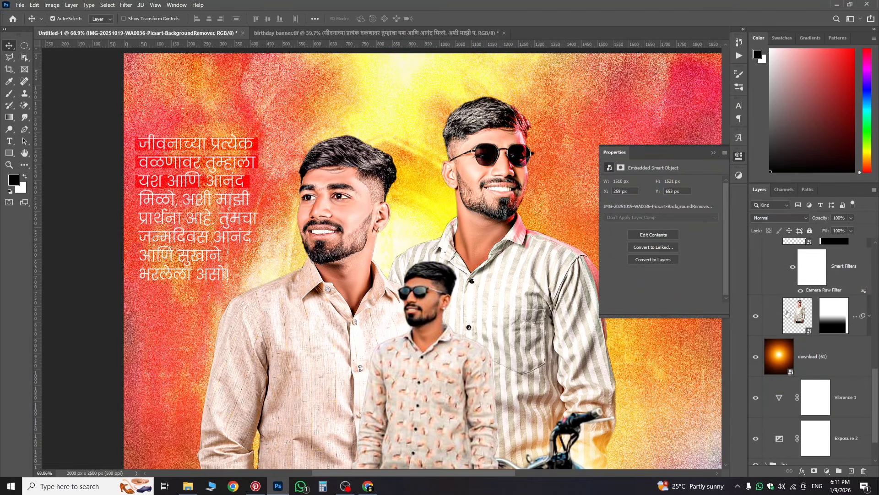
pyautogui.hotkey('ctrl', 'g')
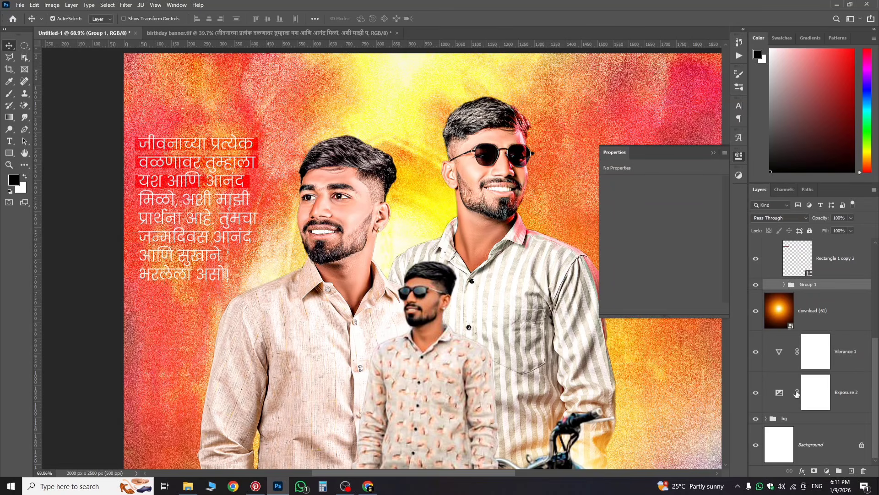
pyautogui.doubleClick(808, 284)
pyautogui.write('model')
pyautogui.press('Return')
pyautogui.scroll(5, 856, 297)
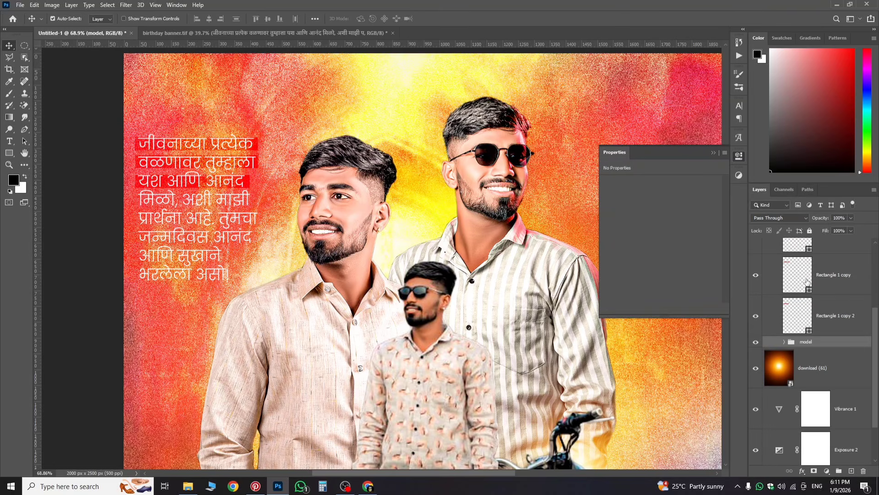
pyautogui.scroll(1, 857, 296)
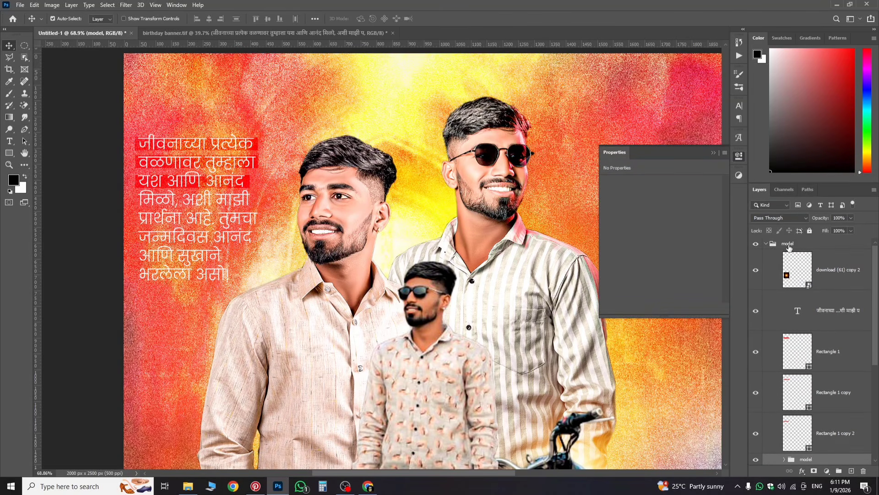
pyautogui.scroll(-4, 843, 342)
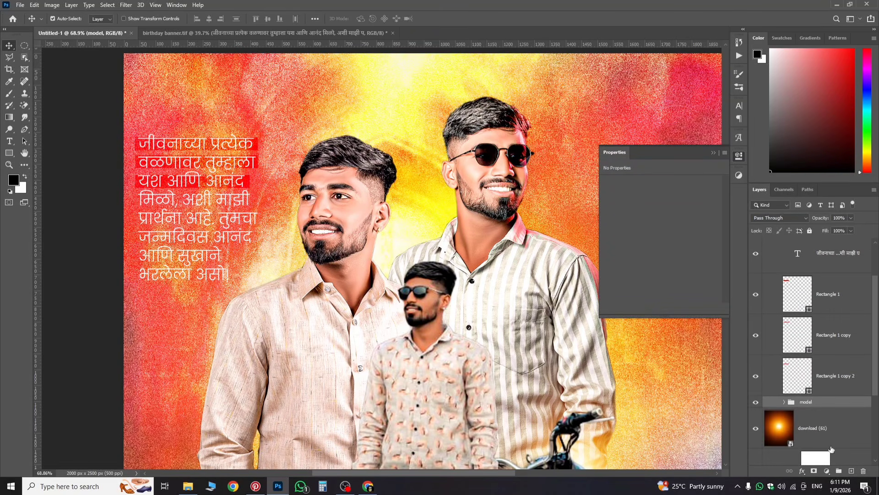
# Step: Copy the third-line red bar down to the fourth line and widen it to fit
pyautogui.click(815, 382)
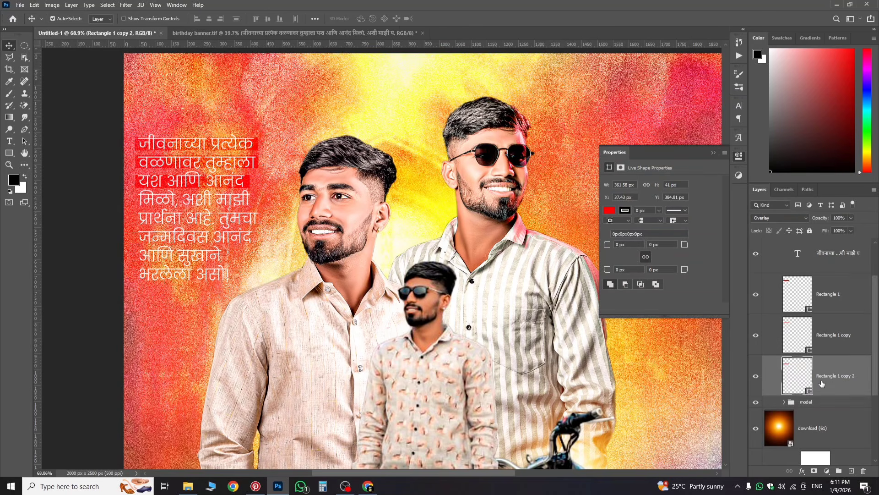
pyautogui.hotkey('ctrl', 'j')
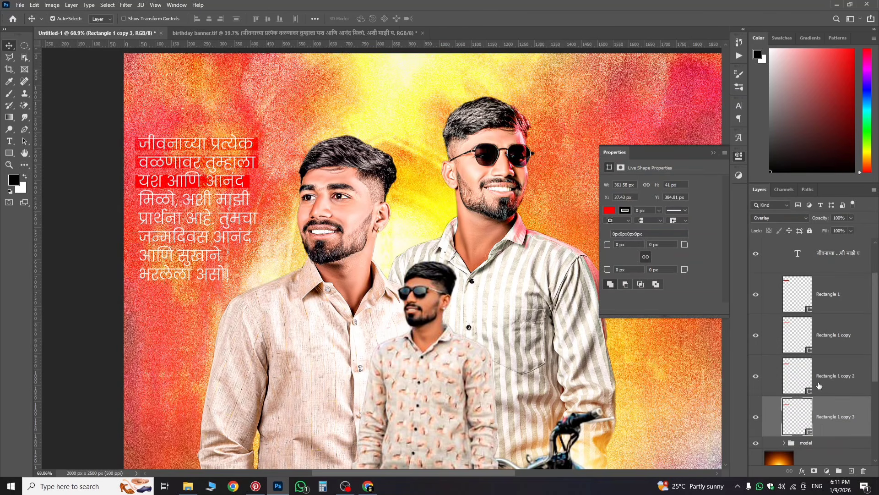
pyautogui.hotkey('ctrl', 't')
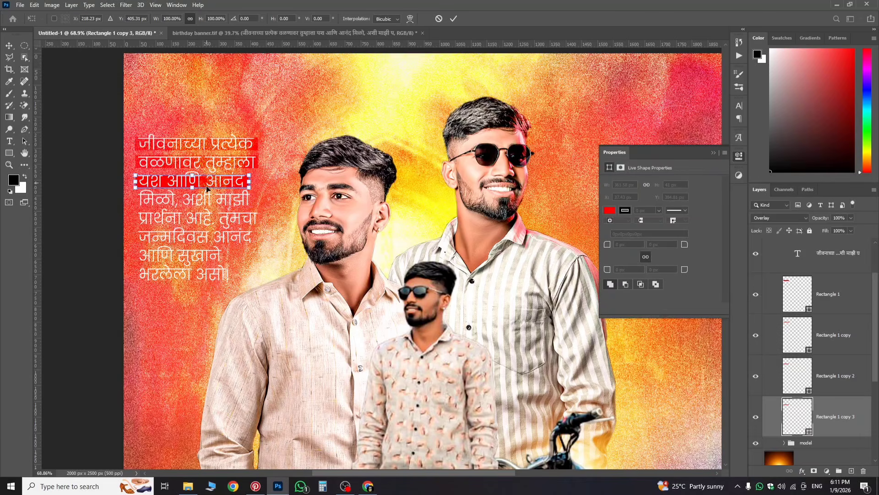
pyautogui.moveTo(207, 188); pyautogui.dragTo(209, 203)
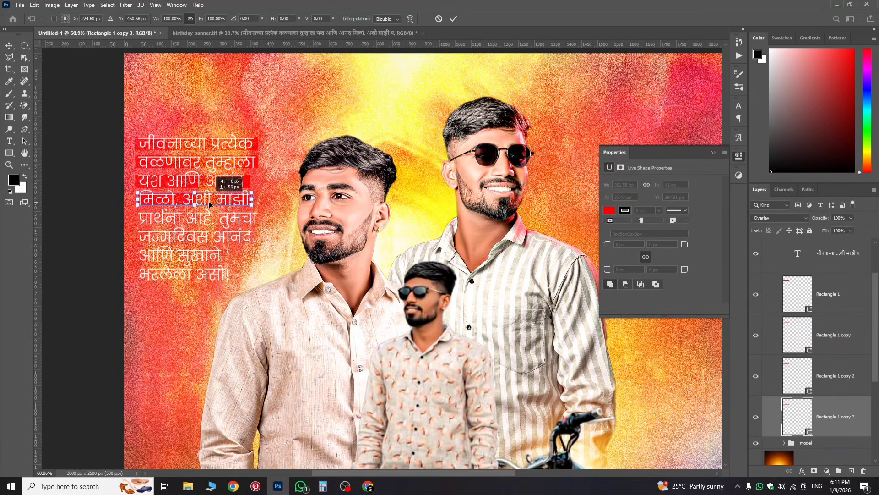
pyautogui.moveTo(208, 202); pyautogui.dragTo(208, 201)
pyautogui.press('Return')
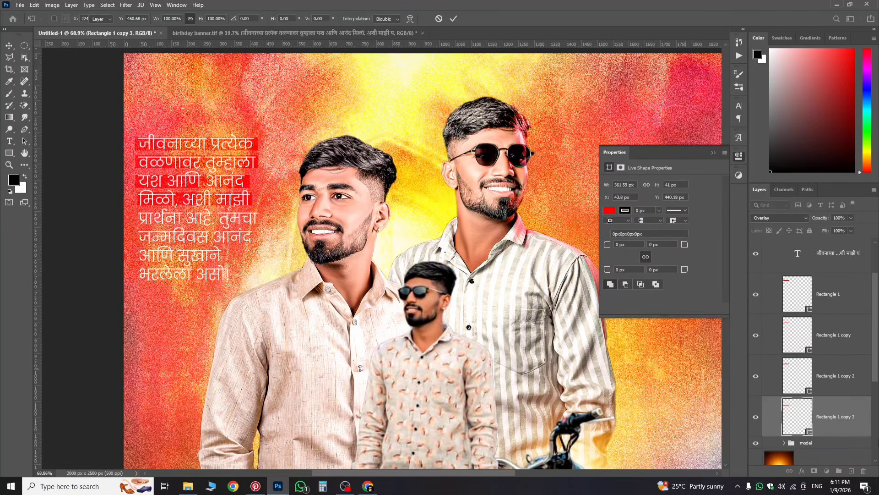
pyautogui.hotkey('ctrl', 't')
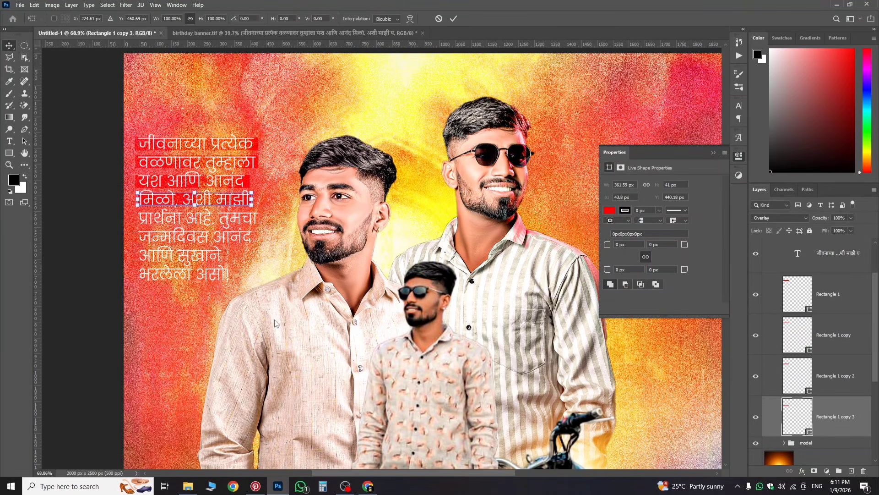
pyautogui.moveTo(138, 200); pyautogui.dragTo(135, 199)
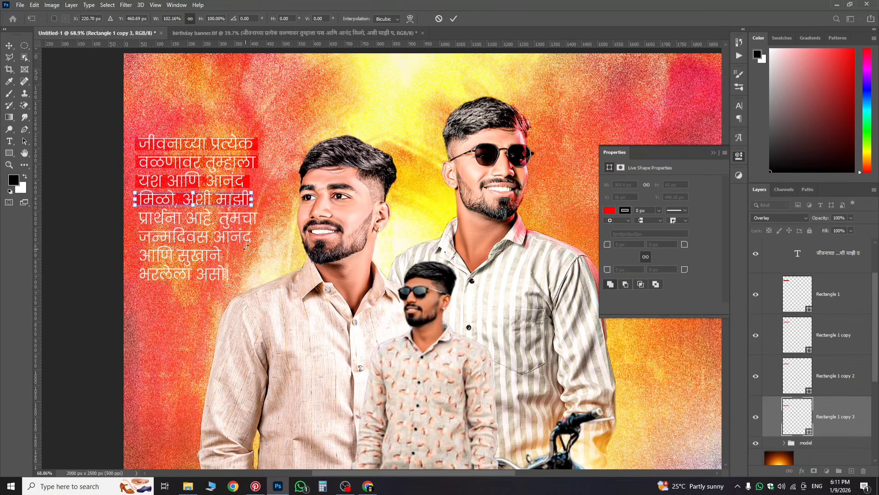
pyautogui.press('Return')
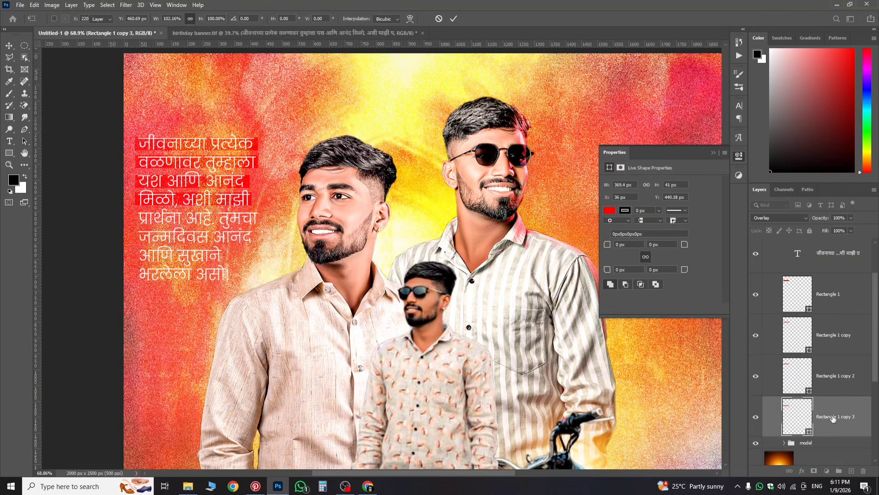
# Step: Duplicate the bar again, then move and stretch it onto the fifth line
pyautogui.moveTo(833, 417); pyautogui.dragTo(821, 435)
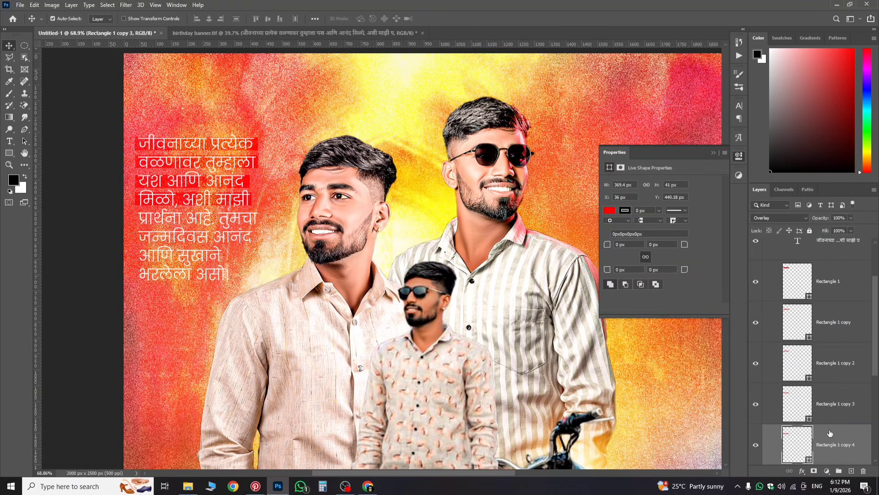
pyautogui.hotkey('ctrl', 't')
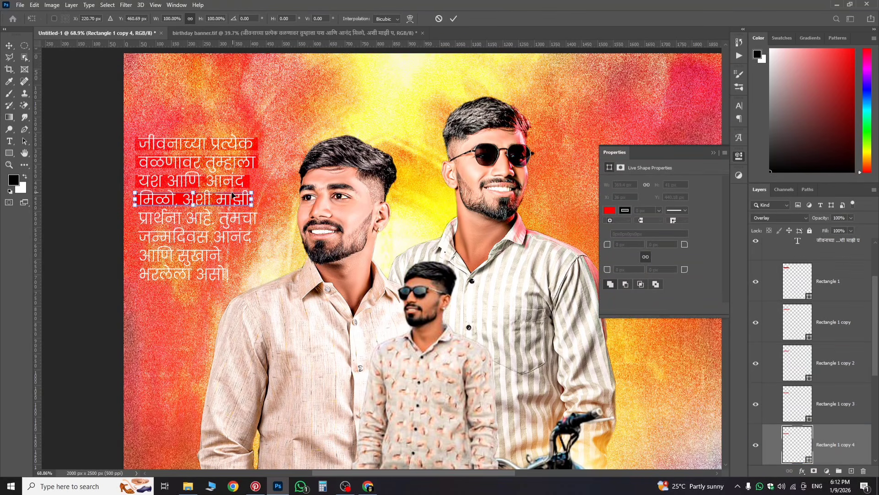
pyautogui.moveTo(218, 208); pyautogui.dragTo(259, 221)
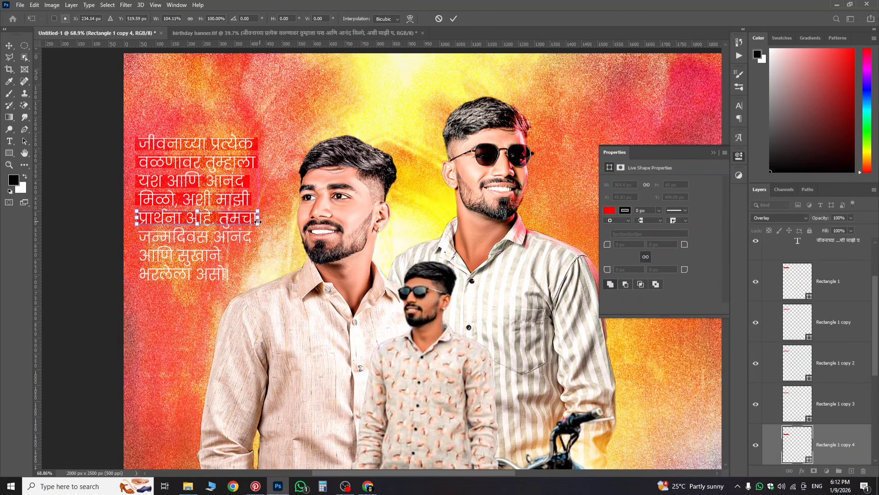
pyautogui.press('Return')
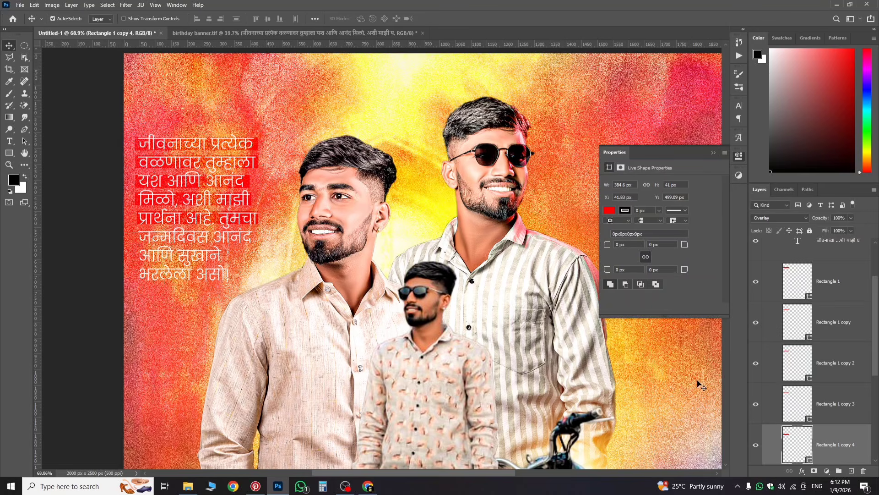
# Step: Copy the fifth-line bar down onto the sixth line, जन्मदिवस आनंद
pyautogui.scroll(-1, 873, 436)
pyautogui.scroll(-3, 847, 412)
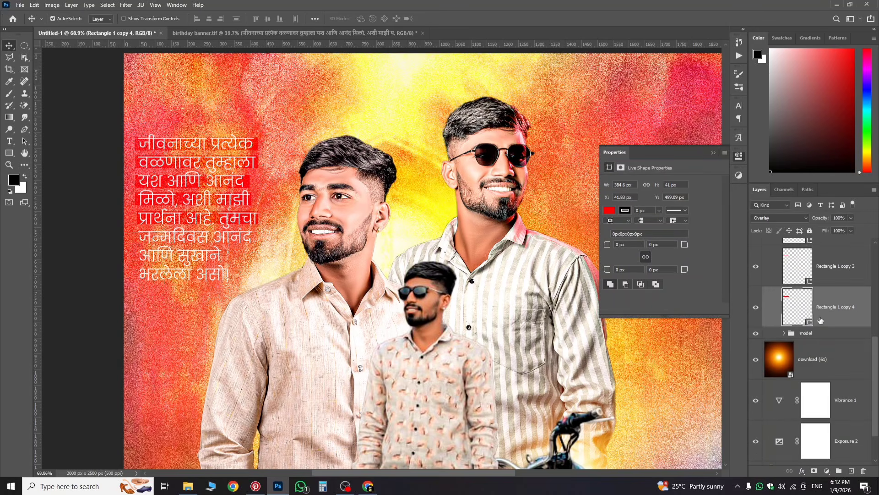
pyautogui.hotkey('ctrl', 'j')
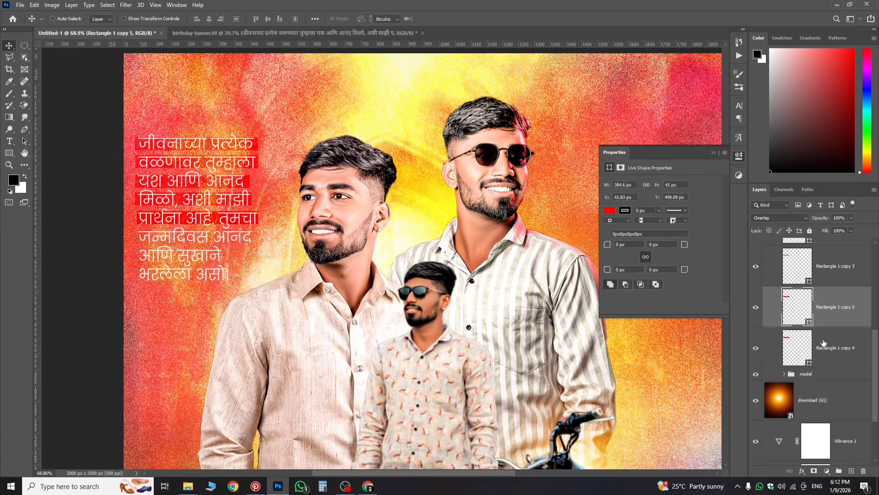
pyautogui.hotkey('ctrl', 't')
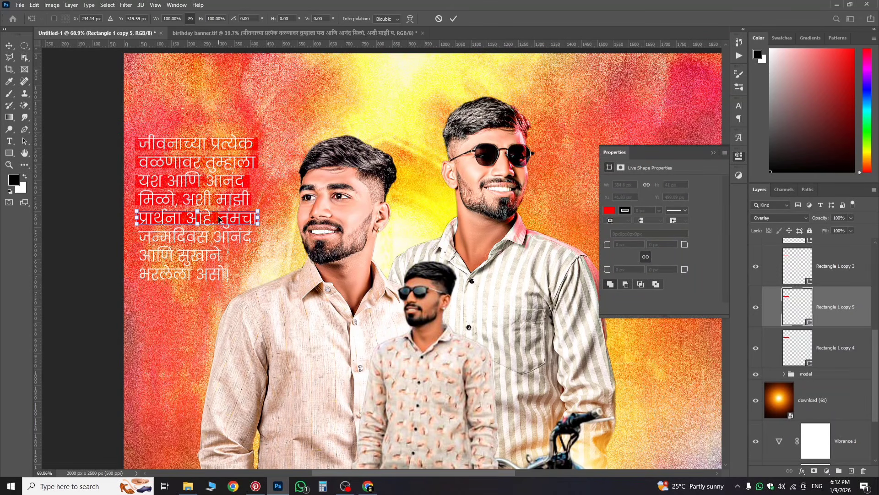
pyautogui.moveTo(219, 220); pyautogui.dragTo(219, 237)
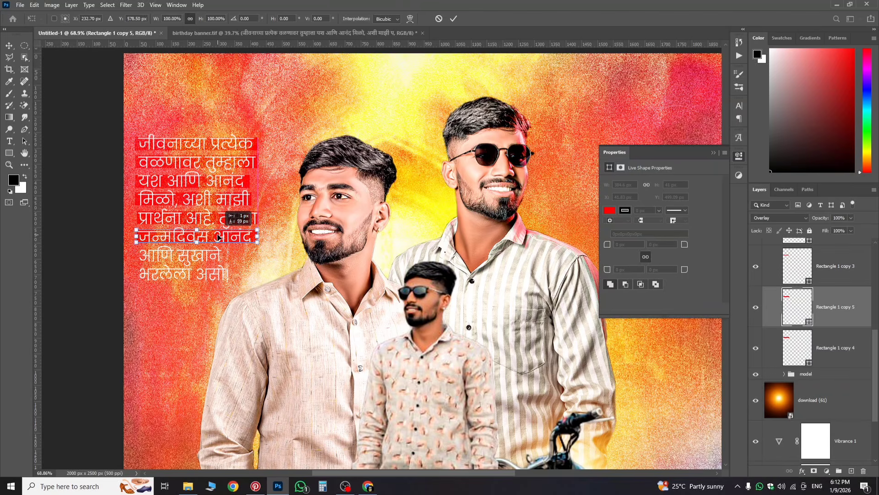
pyautogui.moveTo(219, 237); pyautogui.dragTo(219, 236)
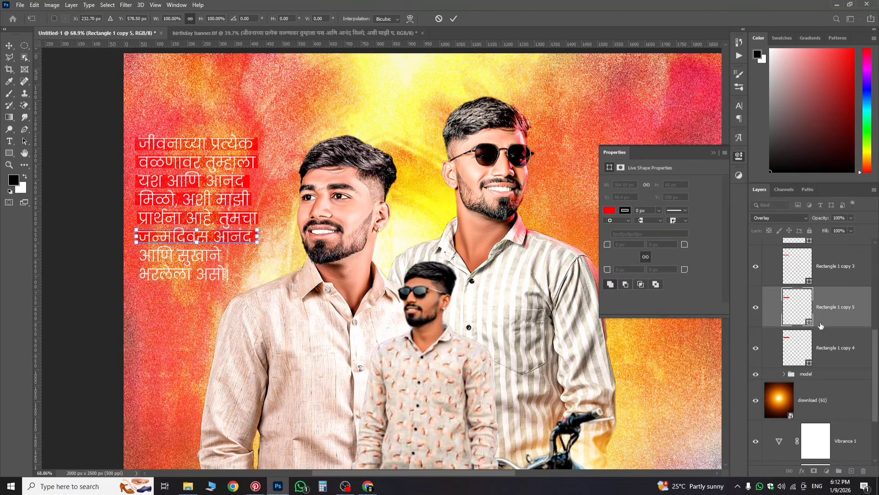
pyautogui.press('Return')
# Step: Add a shortened bar for the आणि सुखाने line and start placing another on भरलेला असो
pyautogui.click(846, 349)
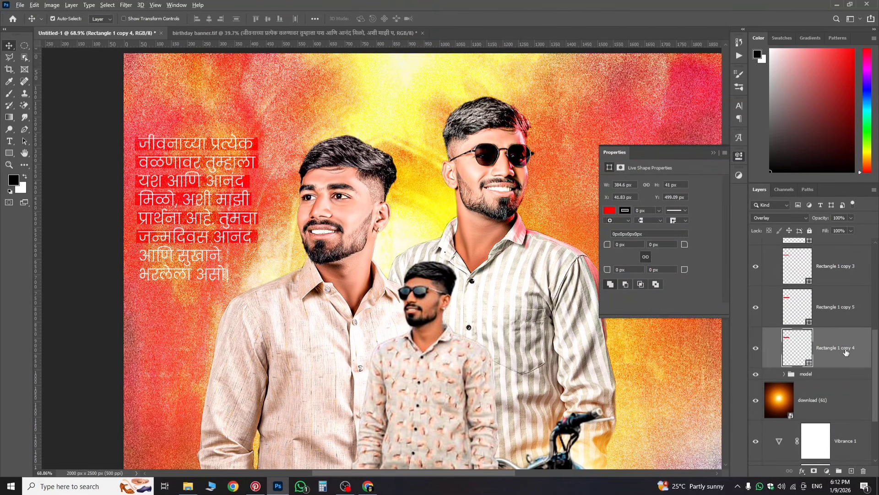
pyautogui.moveTo(846, 351); pyautogui.dragTo(846, 364)
pyautogui.hotkey('ctrl', 't')
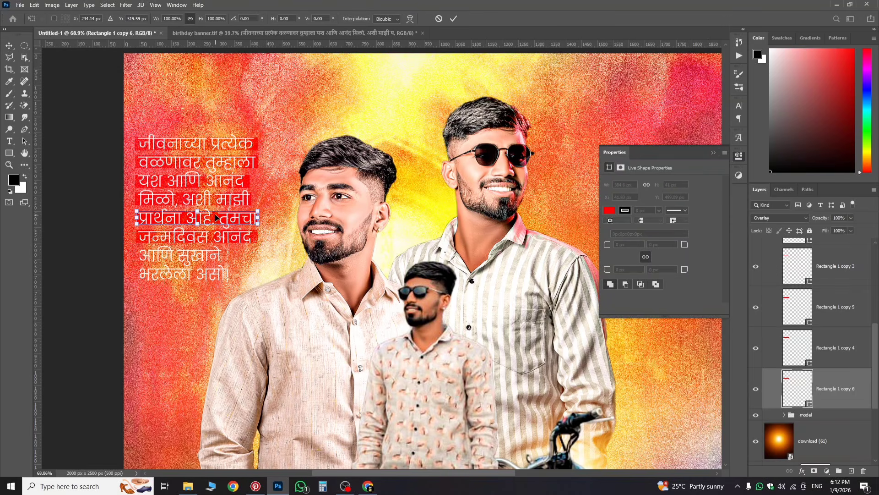
pyautogui.moveTo(213, 231); pyautogui.dragTo(233, 253)
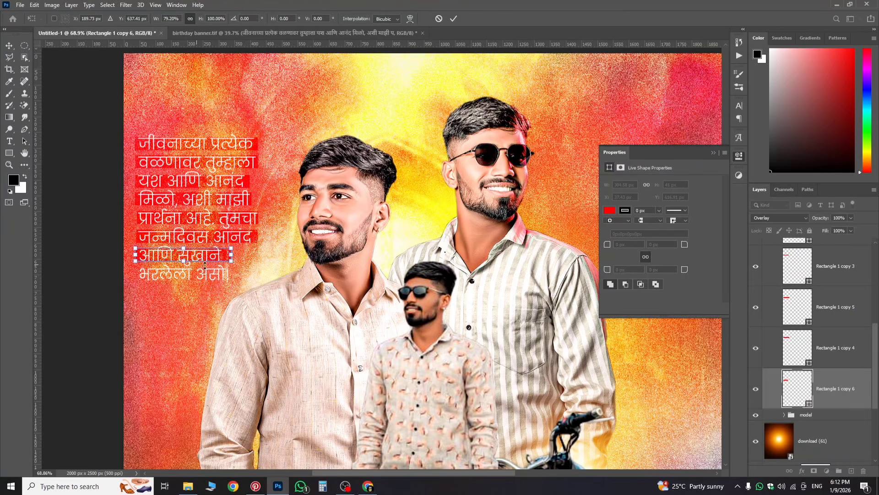
pyautogui.press('Return')
pyautogui.keyDown('alt'); pyautogui.moveTo(829, 391); pyautogui.dragTo(827, 401); pyautogui.keyUp('alt')
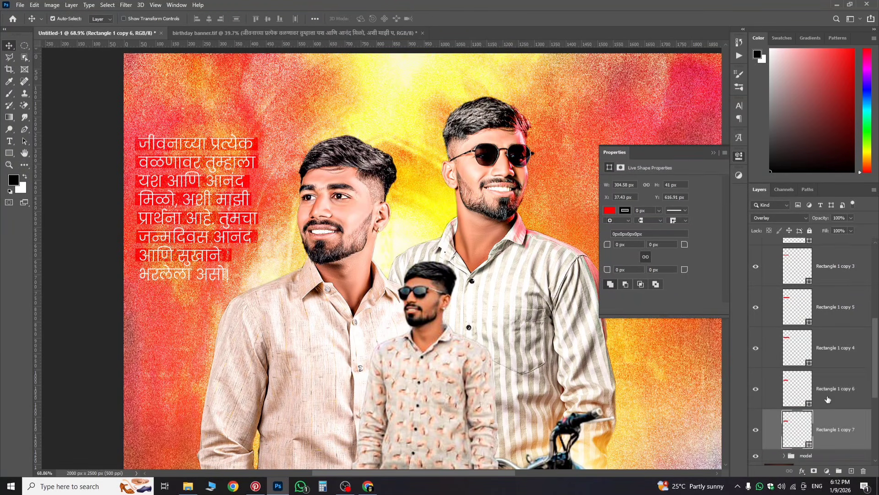
pyautogui.hotkey('ctrl', 't')
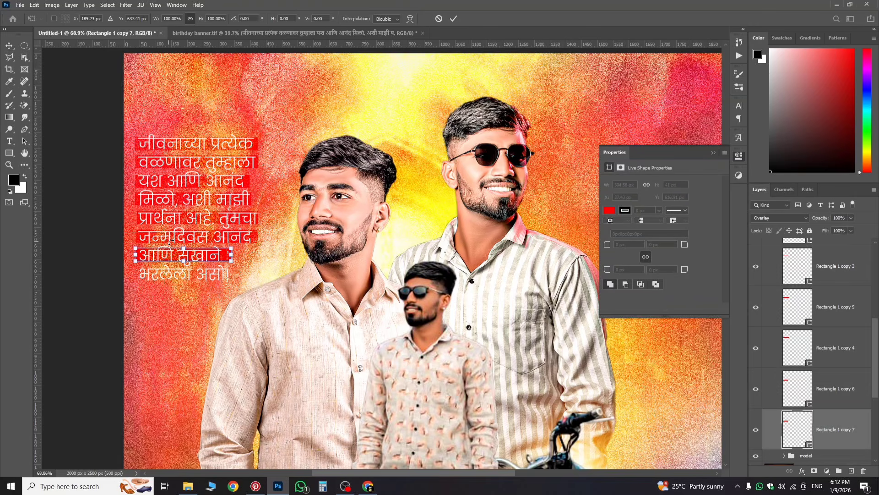
pyautogui.moveTo(192, 257); pyautogui.dragTo(191, 274)
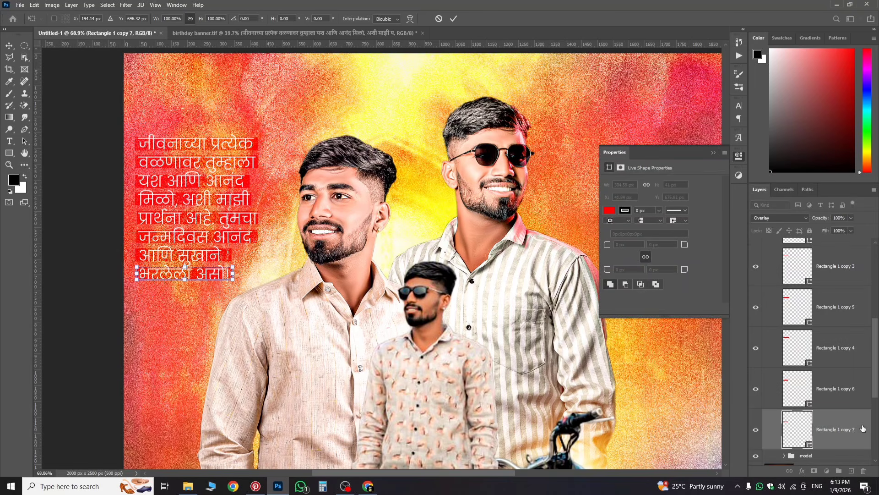
# Step: Commit the last red bar's placement on the भरलेला असो line
pyautogui.scroll(-3, 315, 175)
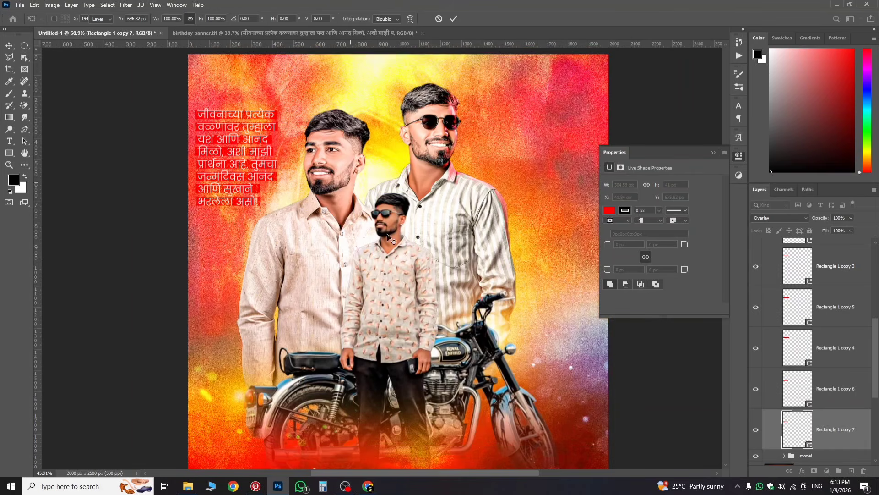
pyautogui.scroll(-1, 254, 140)
pyautogui.press('Return')
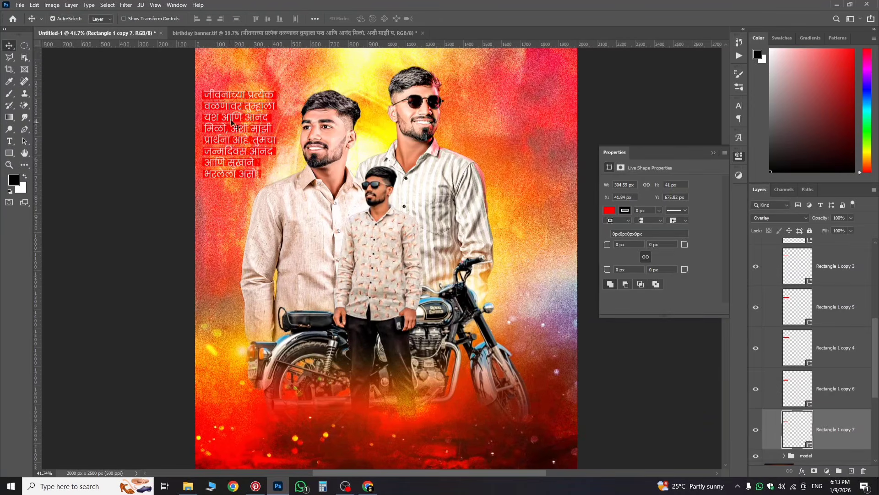
# Step: Group the Marathi text layer with all its red bars and name the group 'quot'
pyautogui.scroll(5, 820, 403)
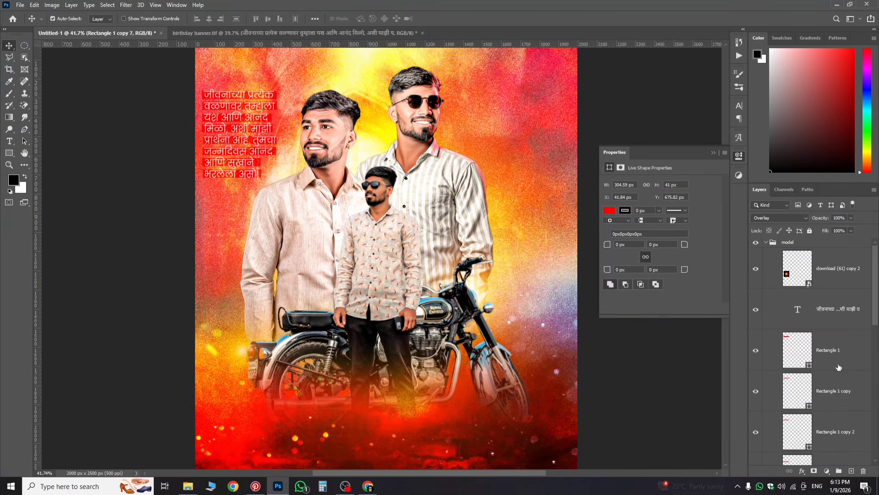
pyautogui.keyDown('shift'); pyautogui.click(840, 359); pyautogui.keyUp('shift')
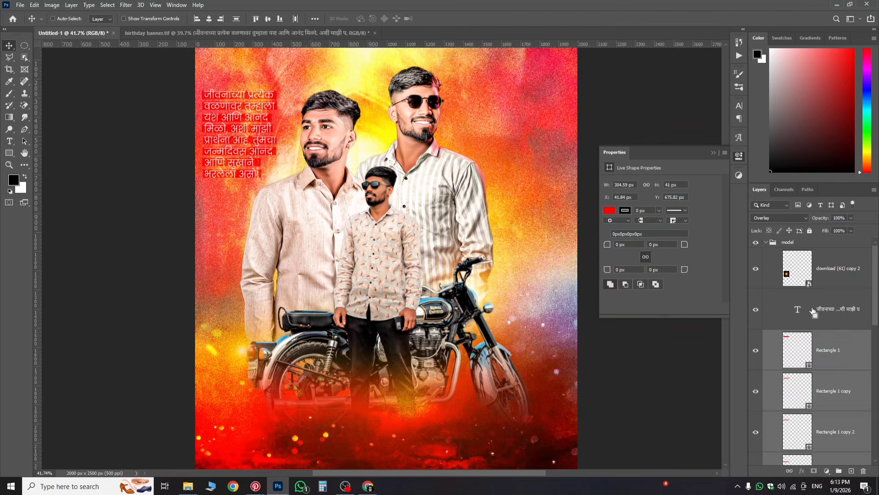
pyautogui.keyDown('shift'); pyautogui.click(823, 312); pyautogui.keyUp('shift')
pyautogui.click(838, 470)
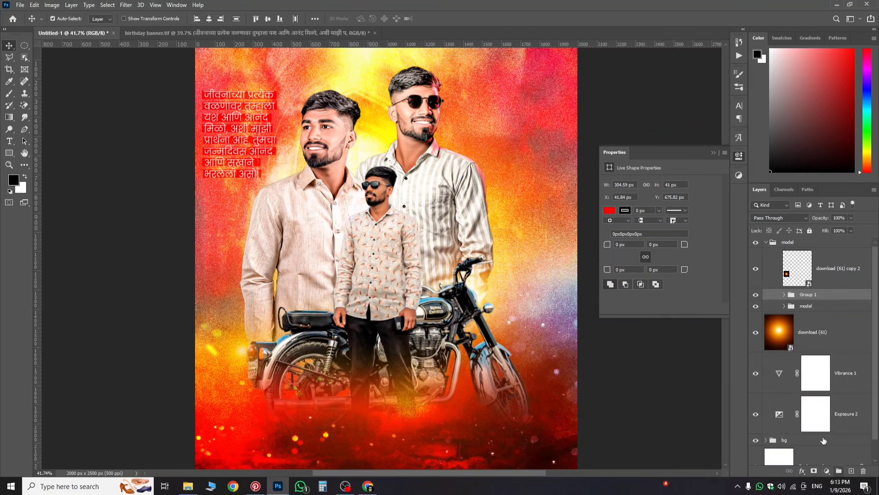
pyautogui.doubleClick(808, 295)
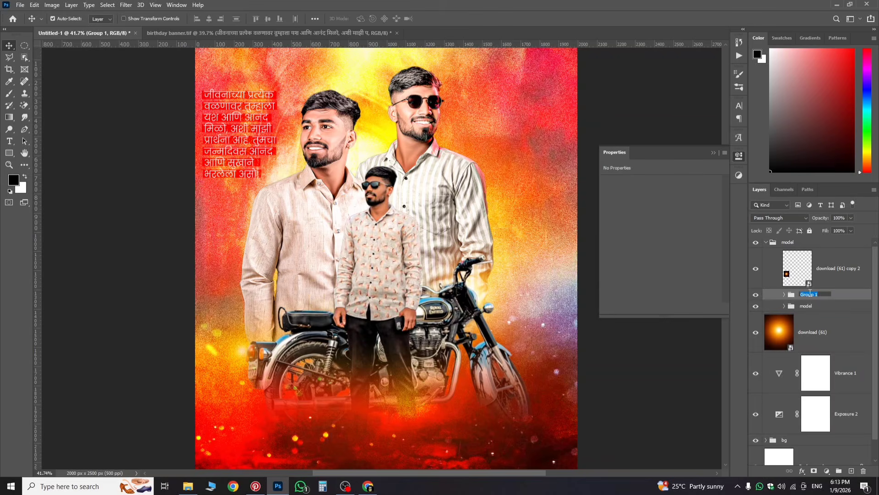
pyautogui.write('d')
pyautogui.press('Return')
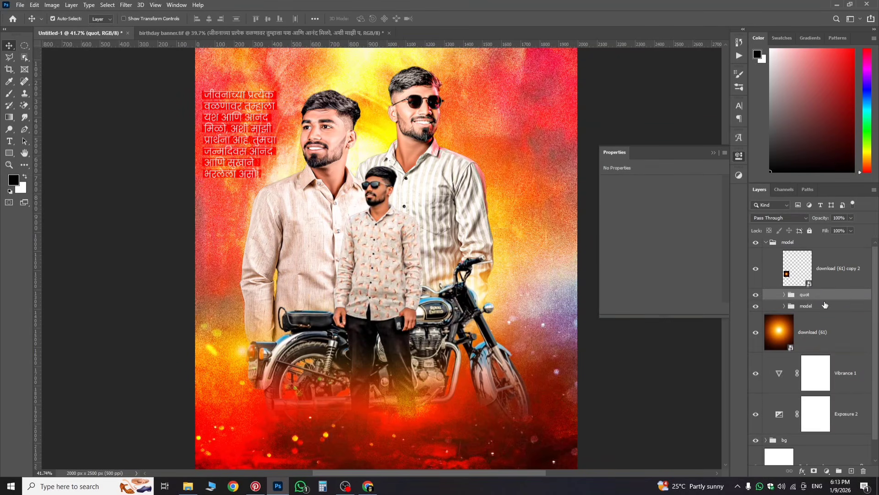
pyautogui.scroll(-3, 280, 125)
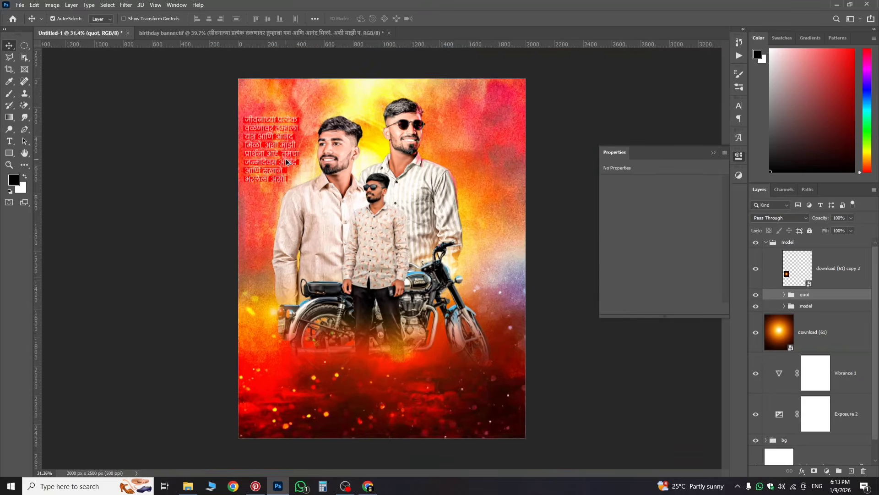
pyautogui.scroll(2, 302, 153)
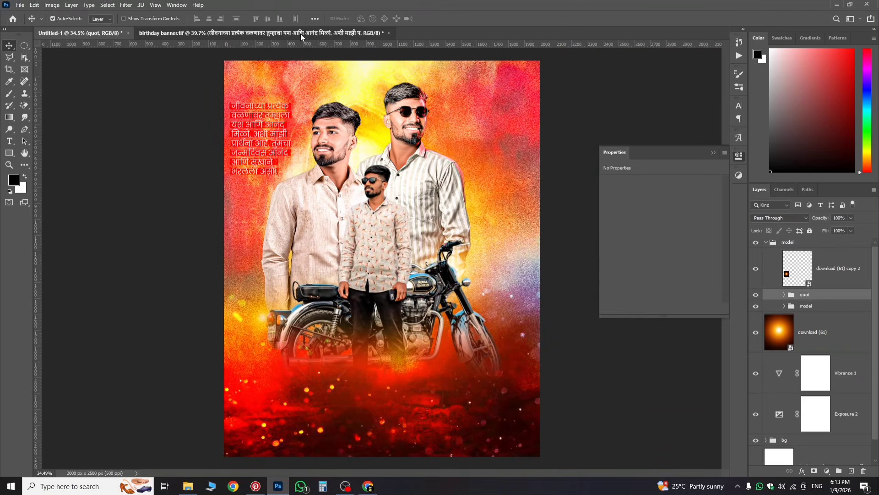
pyautogui.click(300, 33)
pyautogui.click(293, 139)
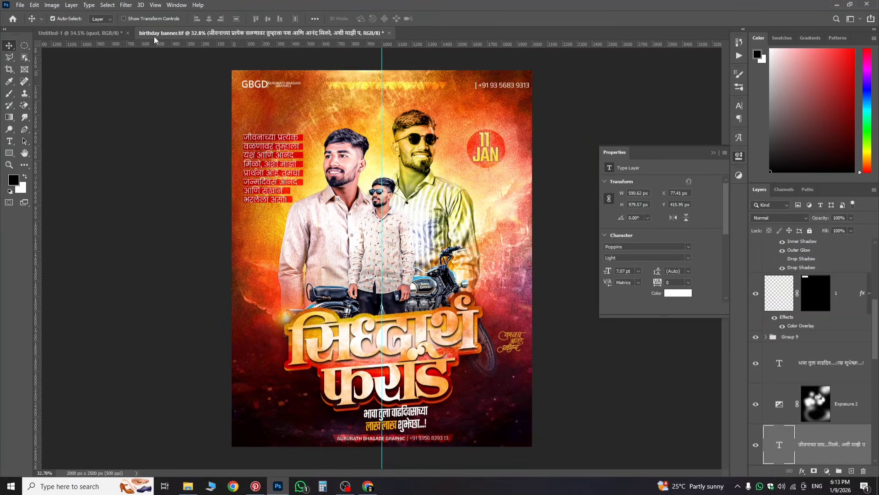
pyautogui.click(110, 33)
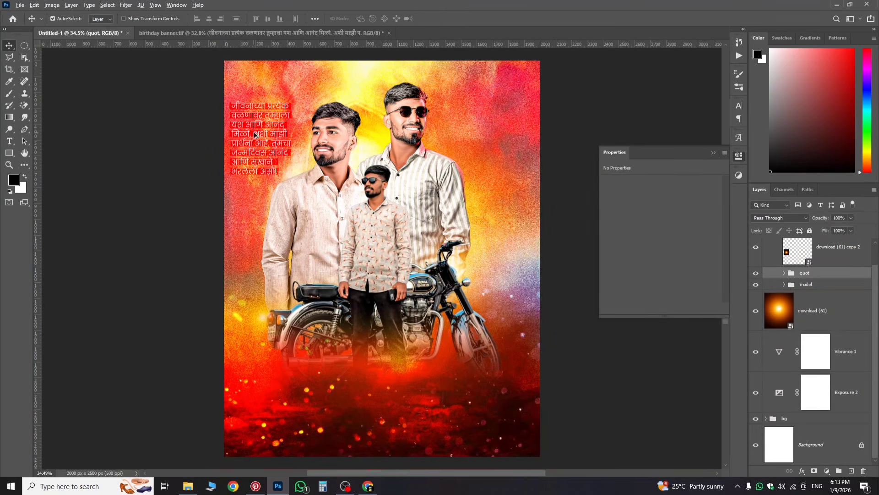
pyautogui.scroll(3, 385, 124)
pyautogui.scroll(-4, 319, 171)
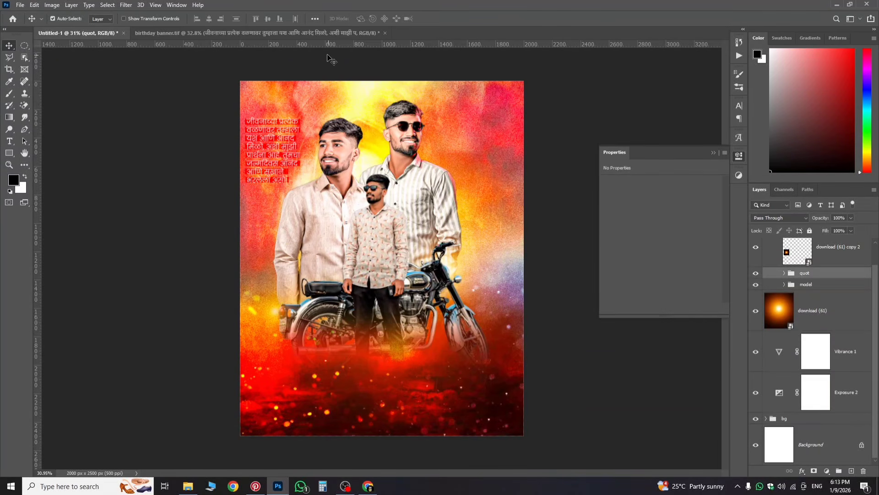
pyautogui.click(323, 34)
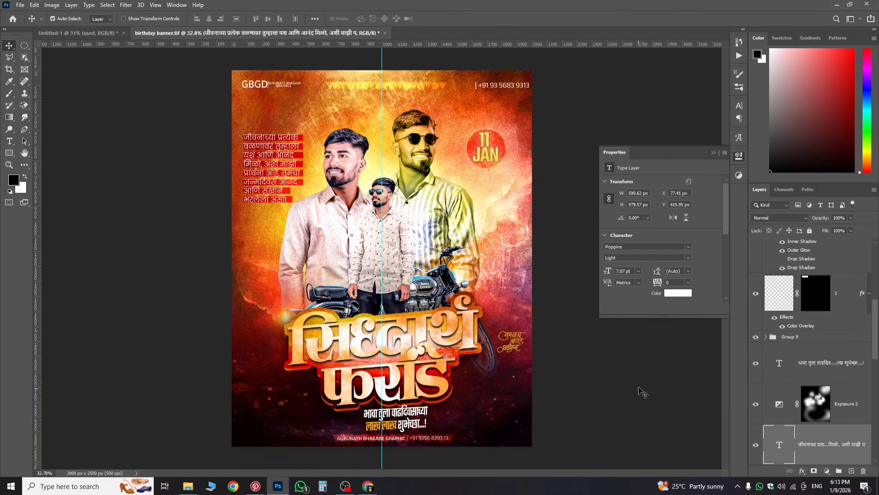
pyautogui.click(78, 33)
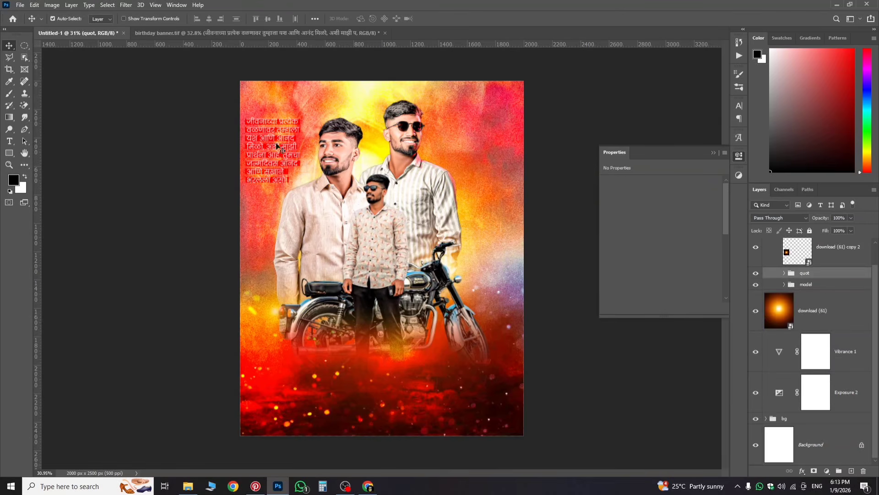
# Step: Draw a 319×319 px circle at the poster's upper right and fill it red
pyautogui.moveTo(11, 150); pyautogui.dragTo(36, 162)
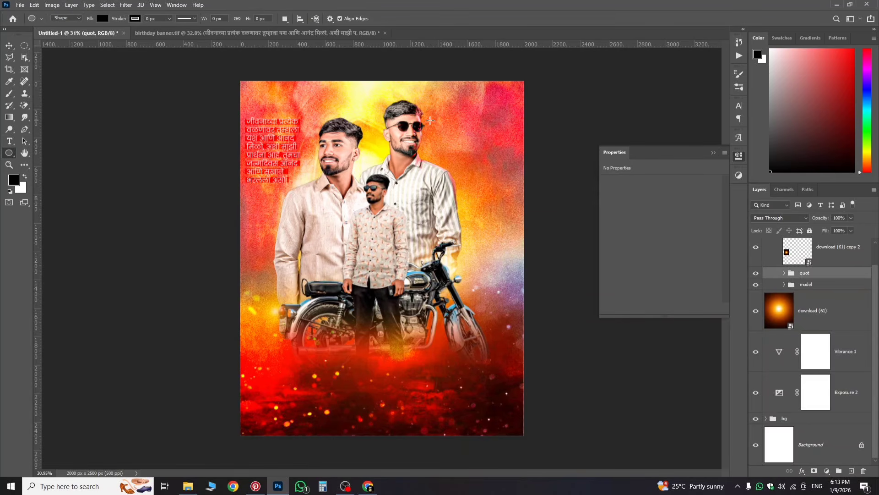
pyautogui.moveTo(451, 131); pyautogui.dragTo(494, 173)
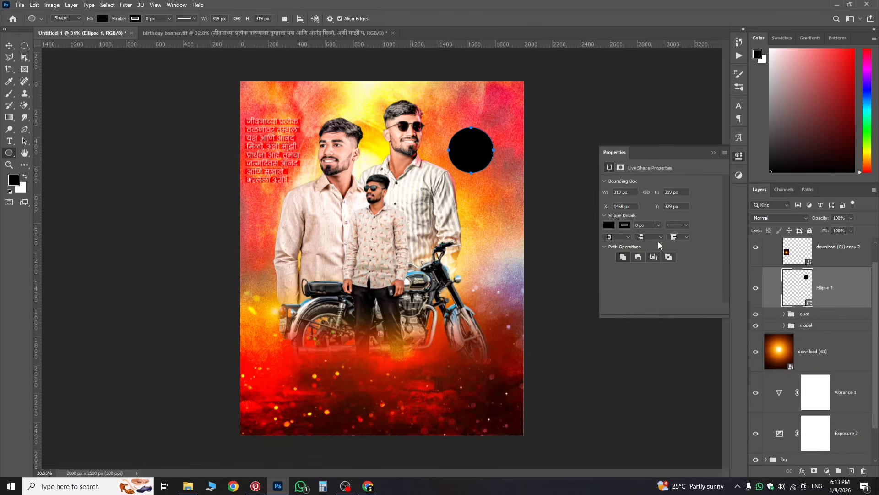
pyautogui.click(607, 226)
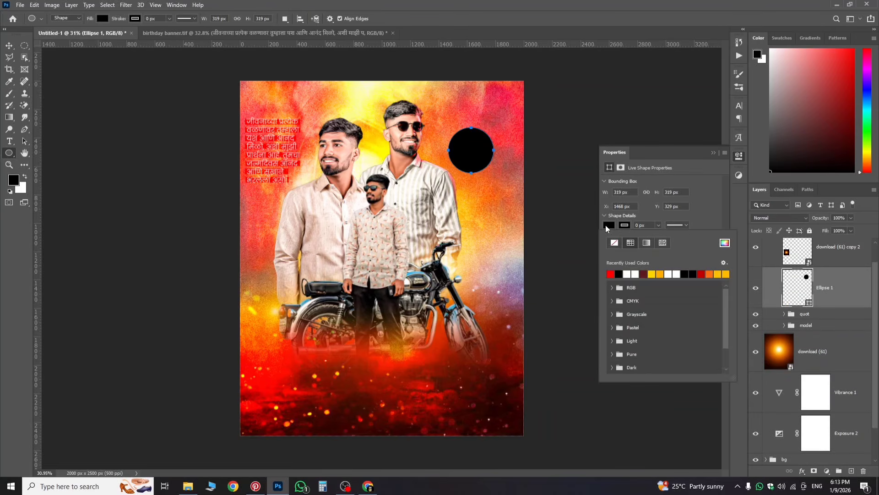
pyautogui.click(611, 274)
pyautogui.click(841, 292)
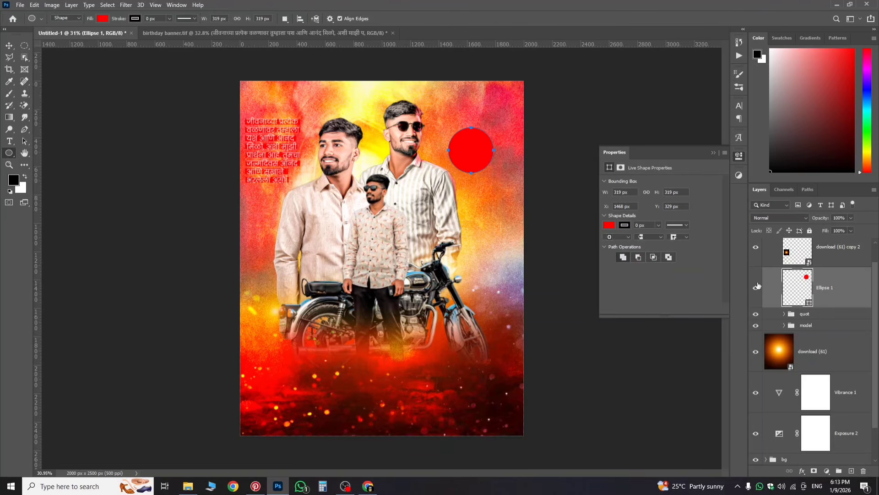
# Step: Start a horizontal text box just below the red circle
pyautogui.click(10, 142)
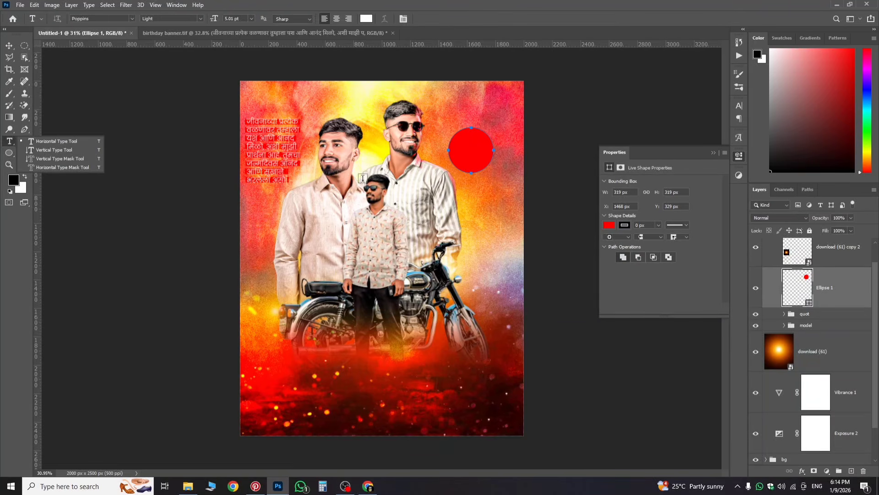
pyautogui.click(60, 141)
pyautogui.click(463, 188)
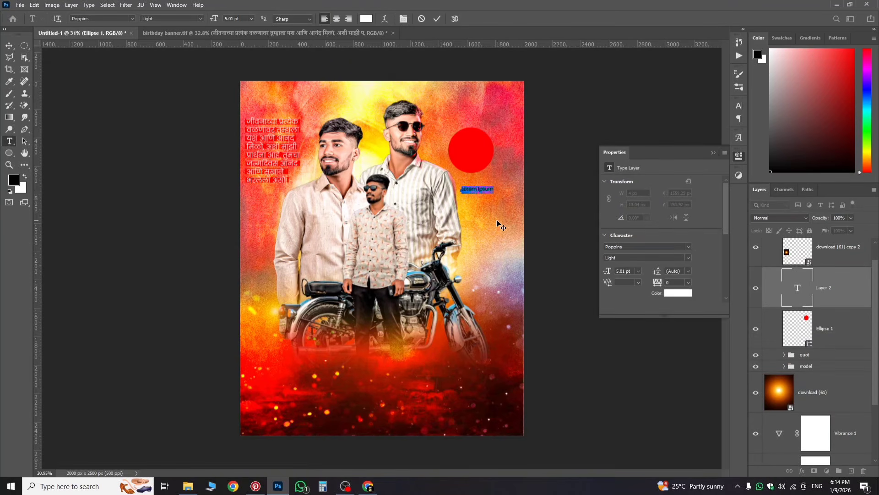
# Step: Type the date text, enlarge it to 23 pt, and place it below the circle
pyautogui.press('BackSpace')
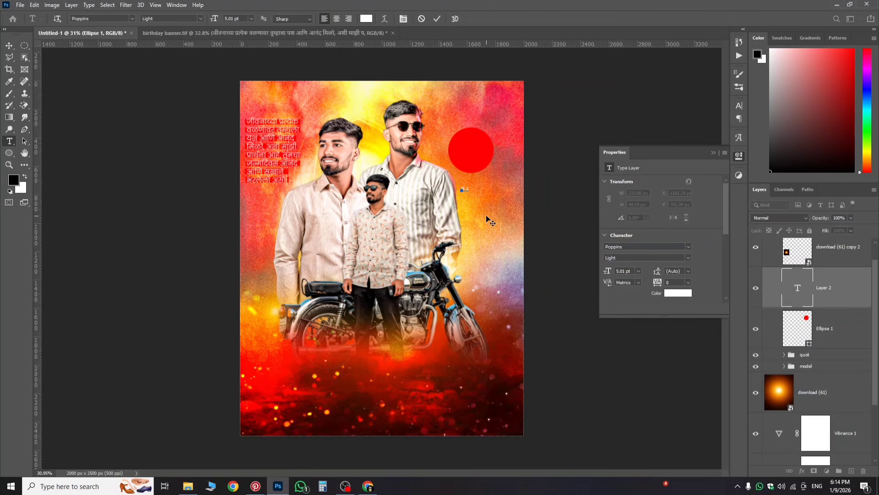
pyautogui.write('JASN')
pyautogui.click(808, 293)
pyautogui.click(739, 156)
pyautogui.click(735, 106)
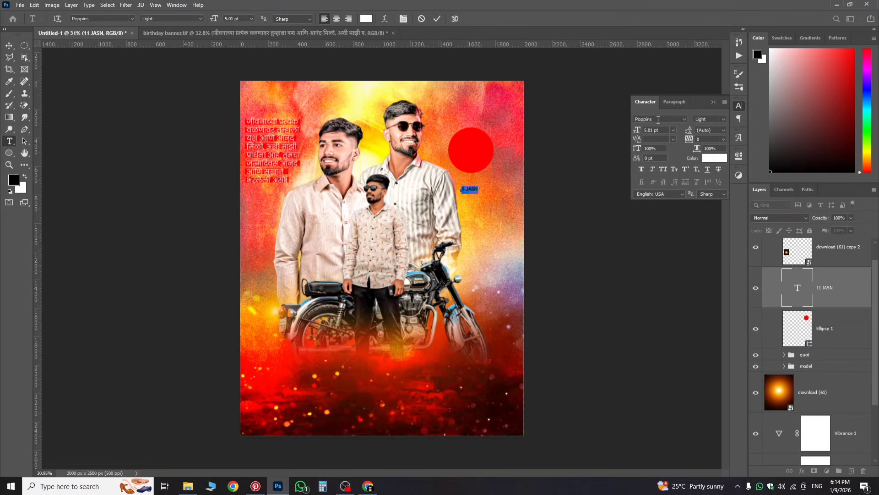
pyautogui.moveTo(640, 131)
pyautogui.mouseDown()
pyautogui.moveTo(650, 134)
pyautogui.moveTo(641, 137)
pyautogui.mouseUp()
pyautogui.moveTo(503, 229); pyautogui.dragTo(488, 225)
# Step: Fix the typo so it reads '11 JAN' and set it in Teko Medium
pyautogui.click(495, 183)
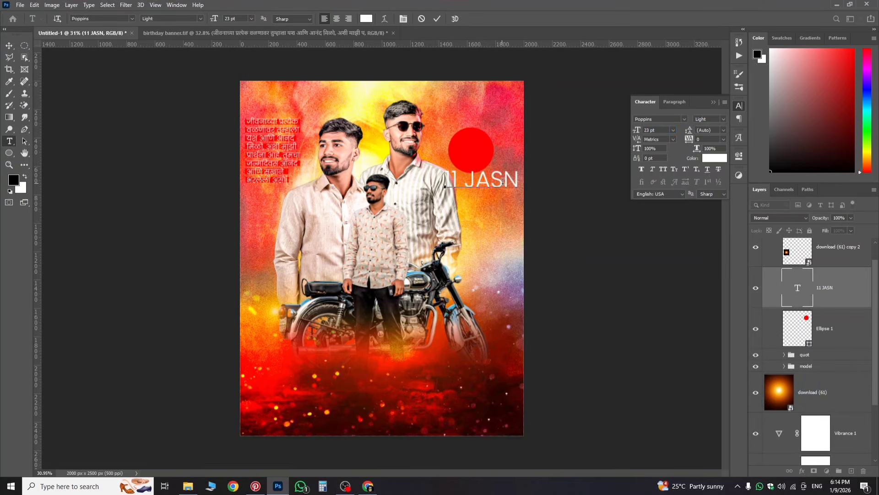
pyautogui.press('BackSpace')
pyautogui.hotkey('ctrl', 'a')
pyautogui.click(656, 119)
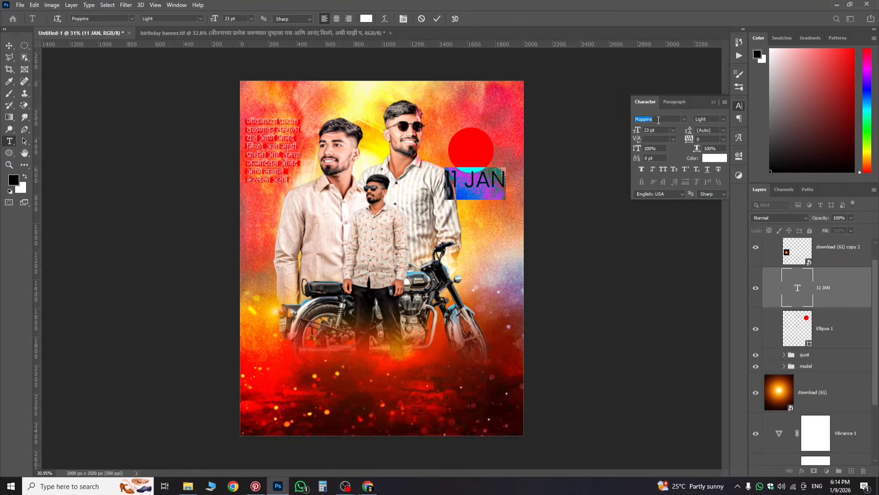
pyautogui.write('tek')
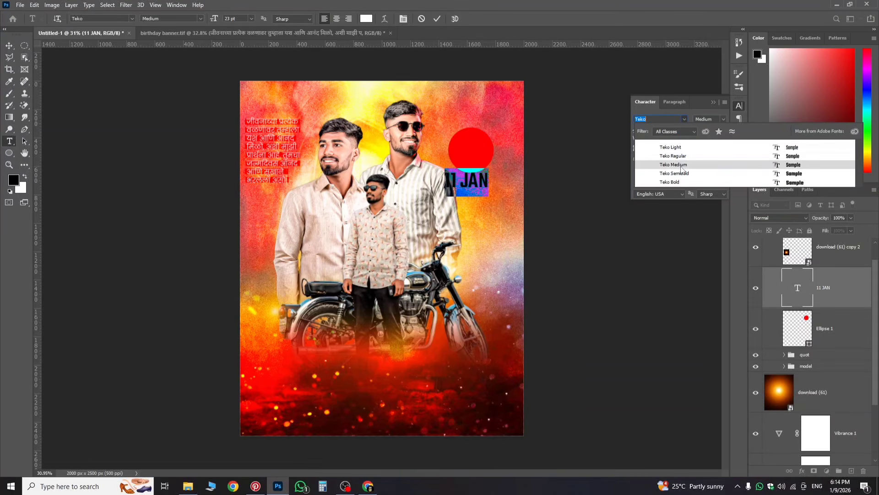
pyautogui.click(681, 167)
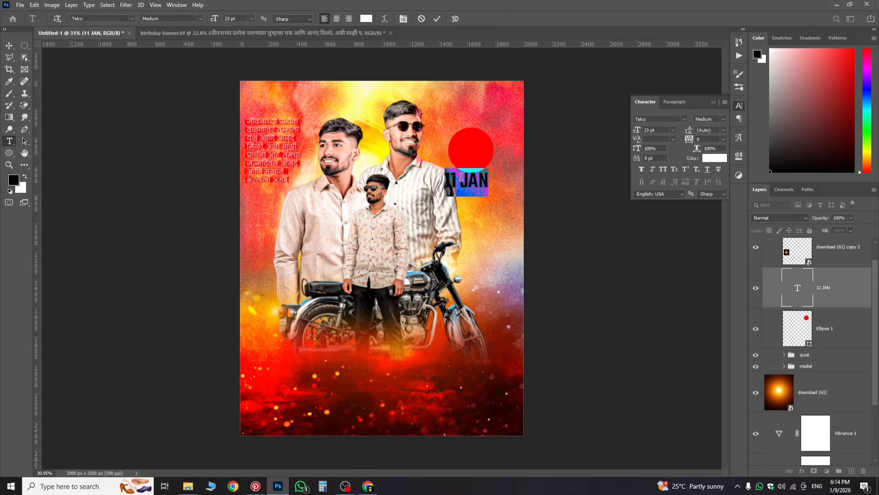
# Step: Break the date into '11' over 'JAN', move it onto the circle, and centre-align it
pyautogui.click(461, 181)
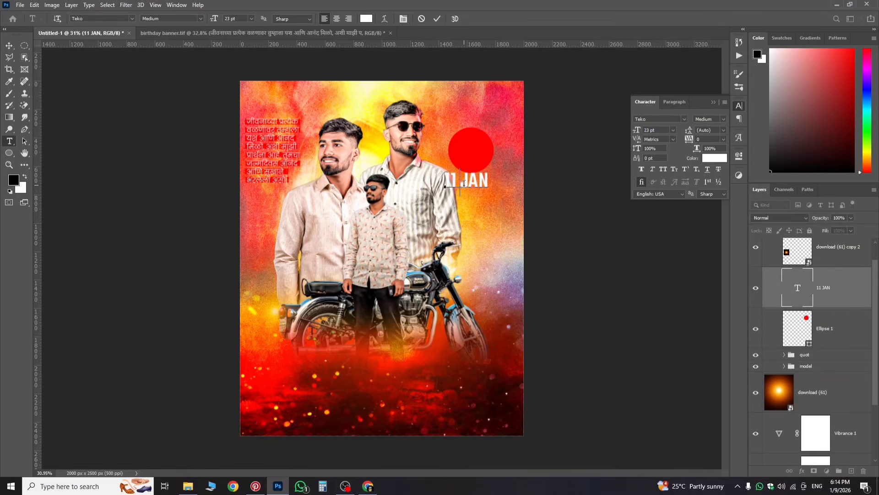
pyautogui.press('Return')
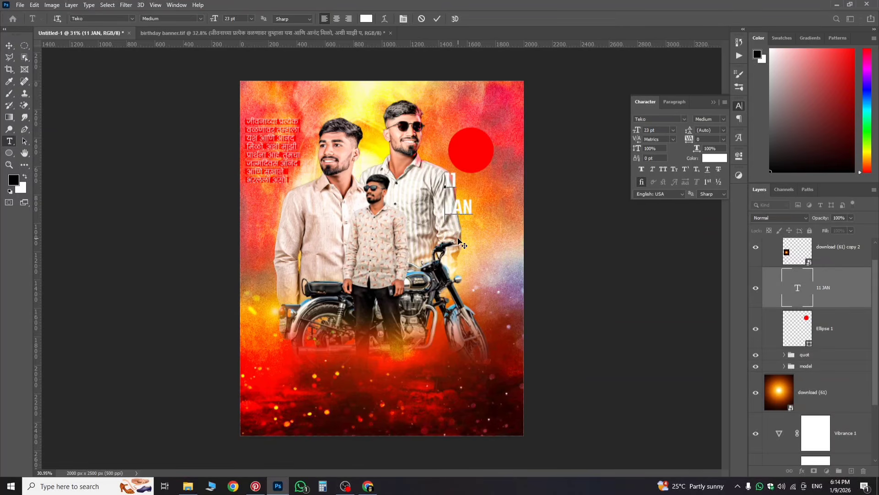
pyautogui.moveTo(459, 242); pyautogui.dragTo(477, 198)
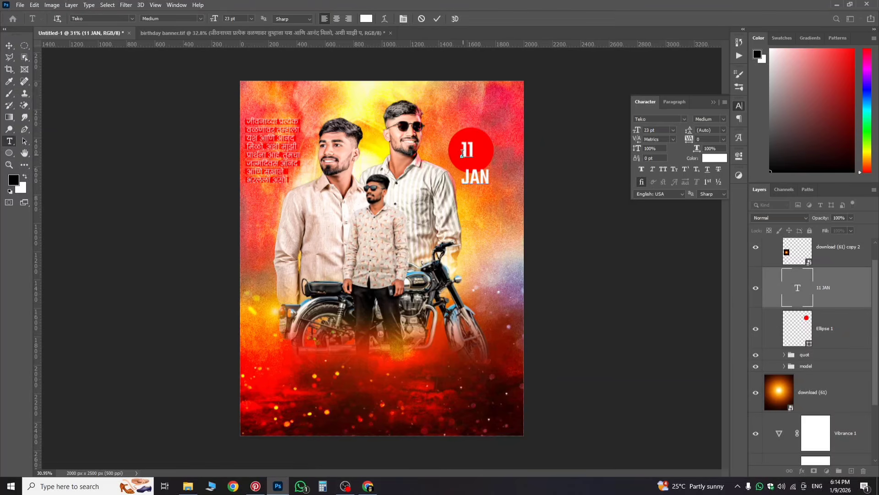
pyautogui.moveTo(462, 150); pyautogui.dragTo(506, 206)
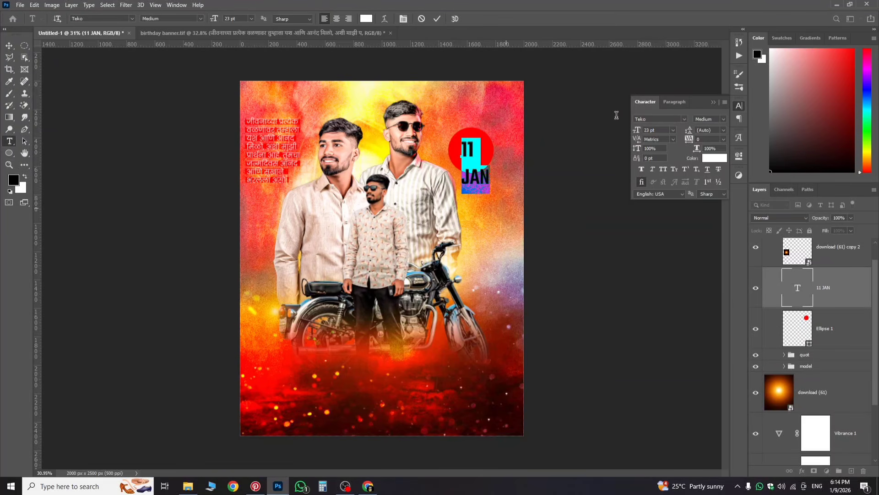
pyautogui.click(672, 104)
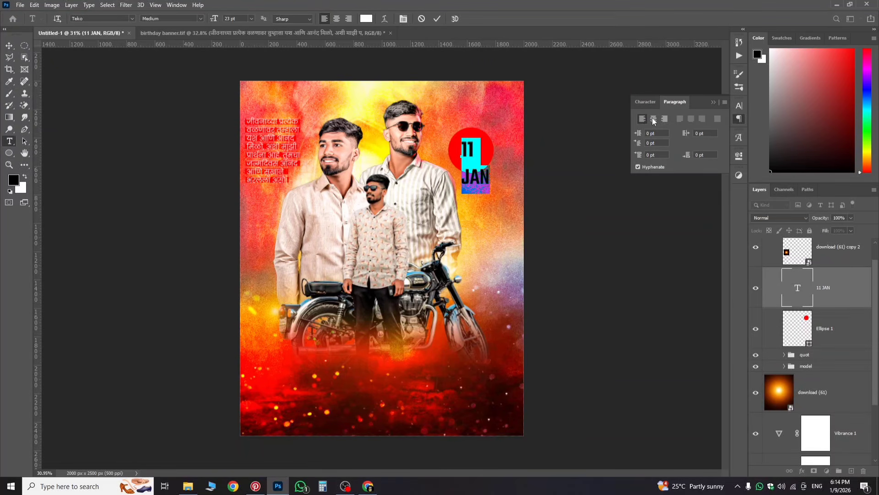
pyautogui.click(654, 119)
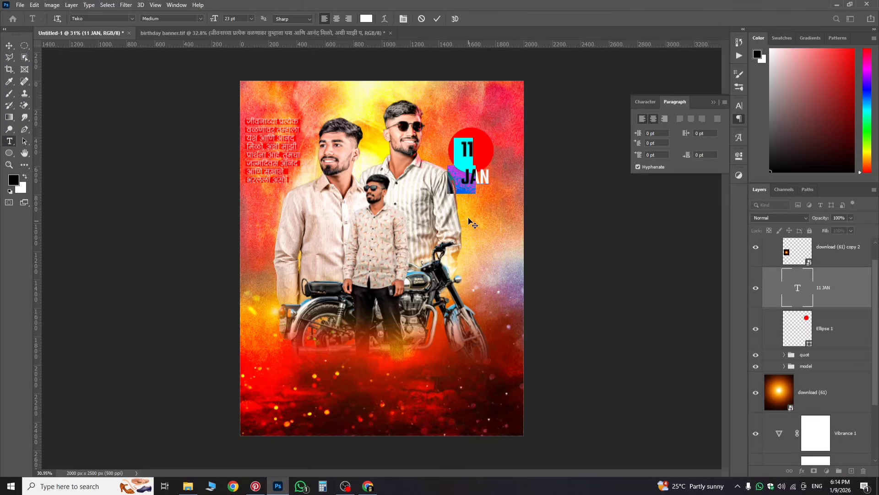
# Step: Tighten the date's leading to 16 pt and shift the text left onto the circle
pyautogui.hotkey('ctrl', 'shift', 'l')
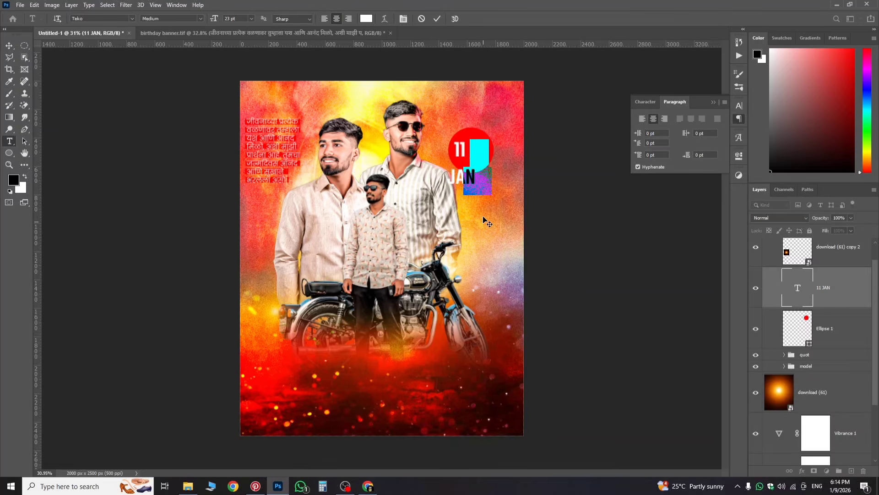
pyautogui.hotkey('ctrl', 'shift', 'r')
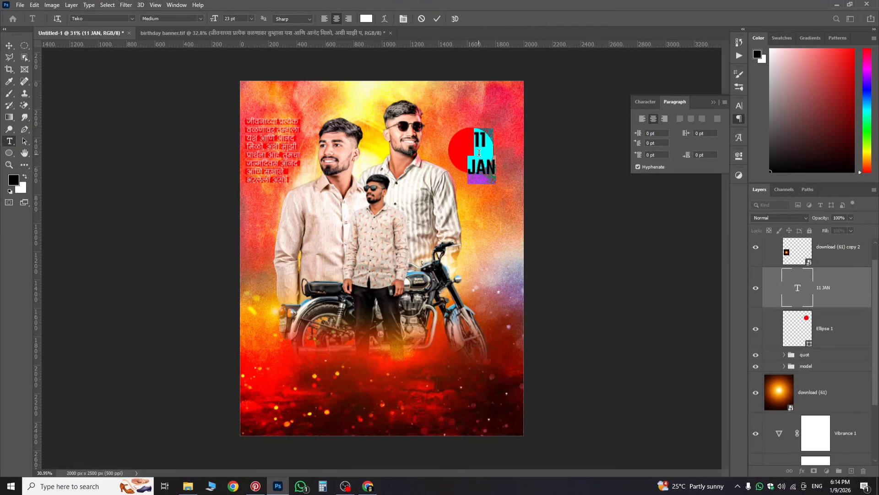
pyautogui.click(645, 102)
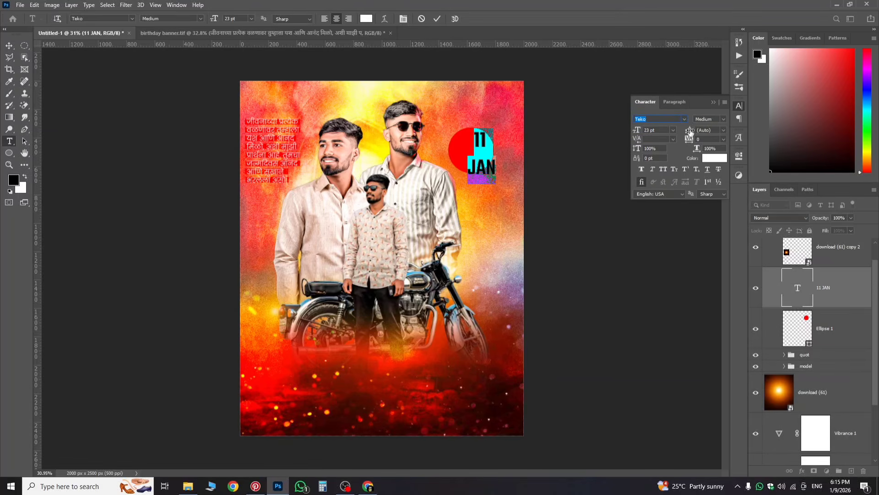
pyautogui.moveTo(689, 133)
pyautogui.mouseDown()
pyautogui.moveTo(682, 132)
pyautogui.moveTo(689, 136)
pyautogui.mouseUp()
pyautogui.click(841, 304)
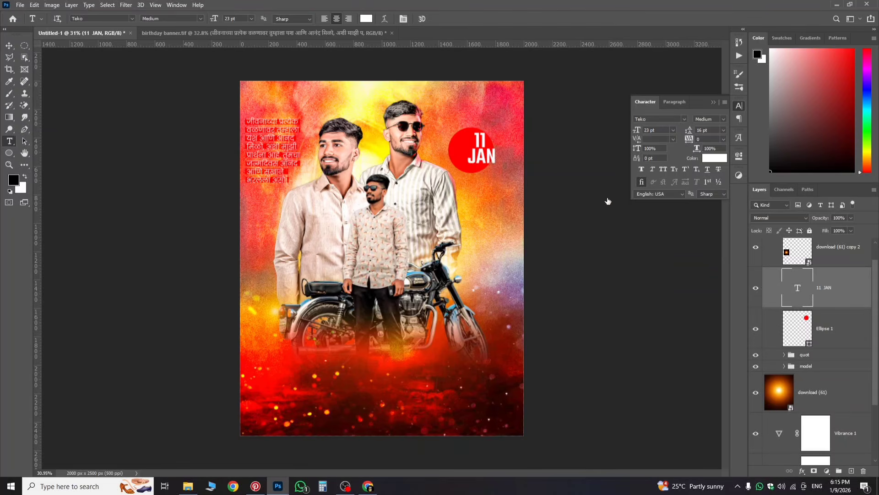
pyautogui.hotkey('ctrl', 't')
pyautogui.moveTo(483, 159)
pyautogui.mouseDown()
pyautogui.moveTo(466, 160)
pyautogui.moveTo(474, 161)
pyautogui.mouseUp()
# Step: Scale the red circle to about 92%, nudge it down, and try the Overlay blend
pyautogui.click(847, 334)
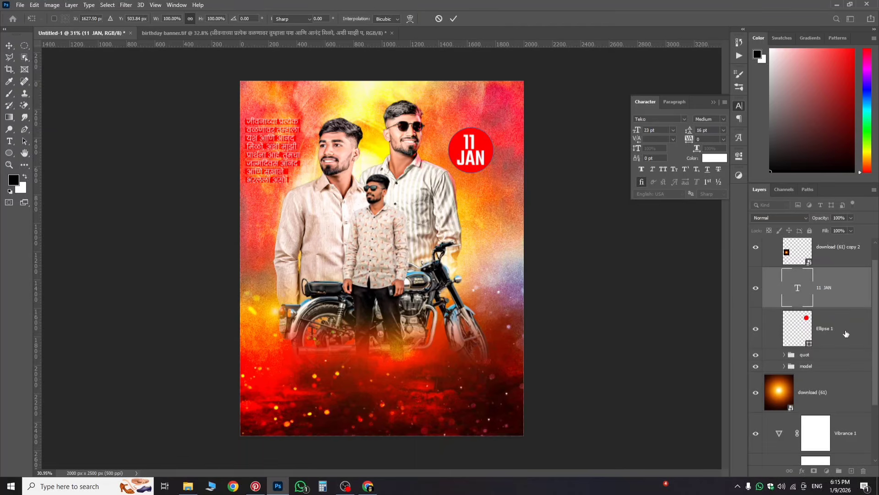
pyautogui.hotkey('ctrl', 't')
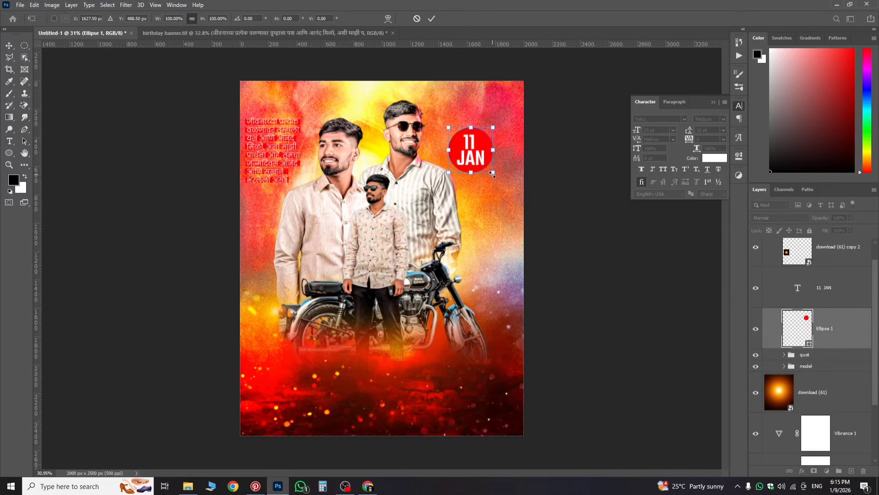
pyautogui.moveTo(492, 173); pyautogui.dragTo(489, 173)
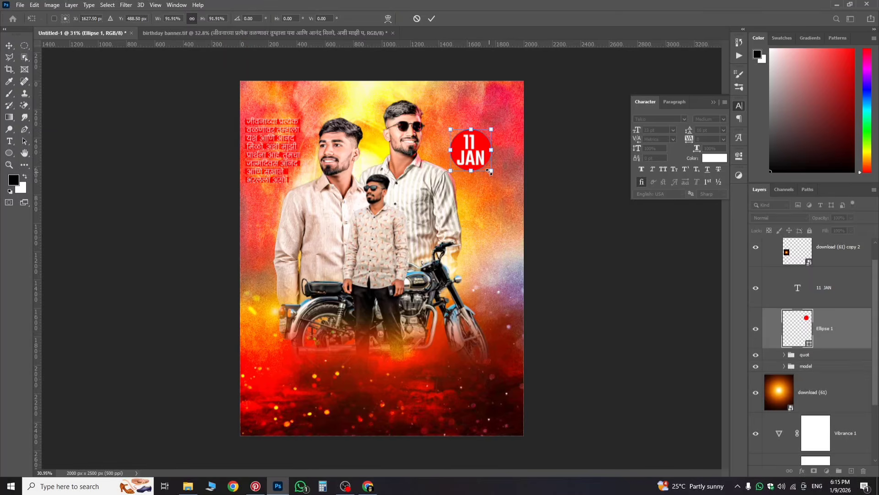
pyautogui.press('Down')
pyautogui.press('Down')
pyautogui.press('Return')
pyautogui.click(791, 218)
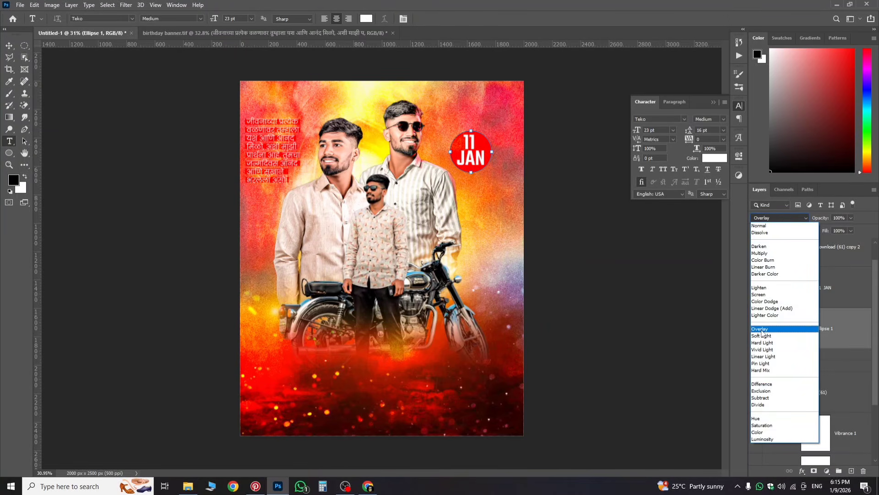
pyautogui.click(761, 330)
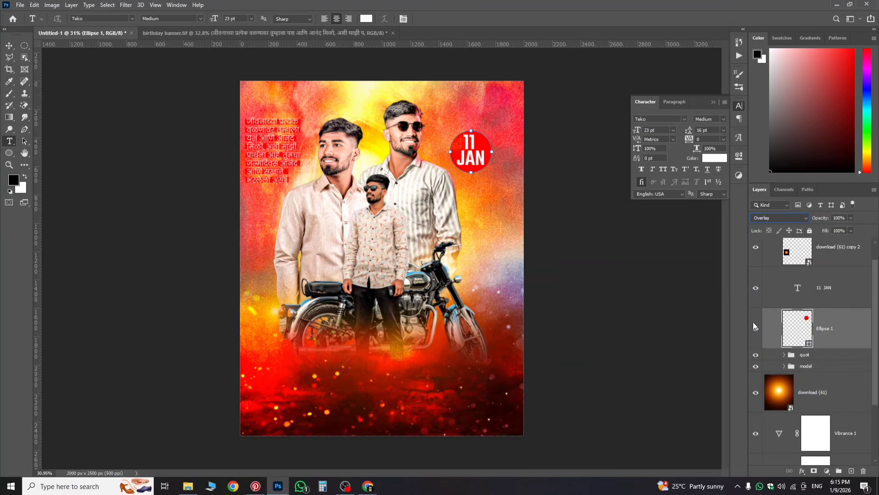
# Step: Colour the 11 JAN text bright yellow, fffc00
pyautogui.click(799, 303)
pyautogui.click(796, 295)
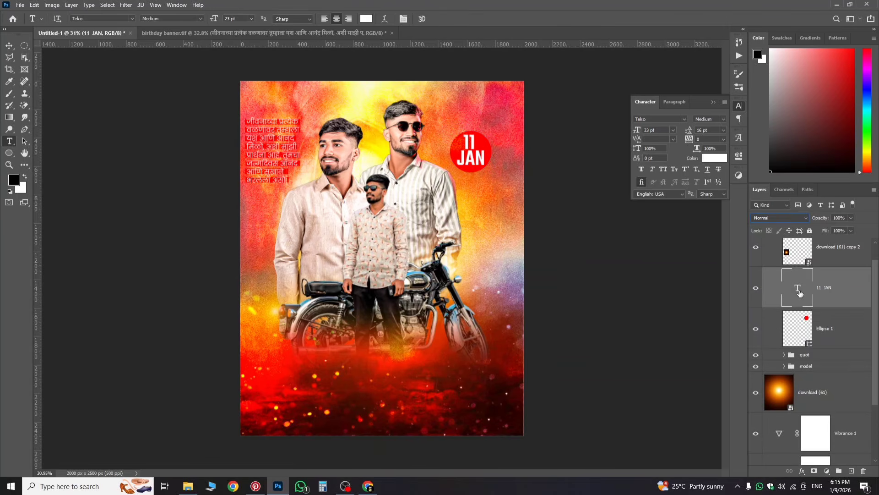
pyautogui.press('Return')
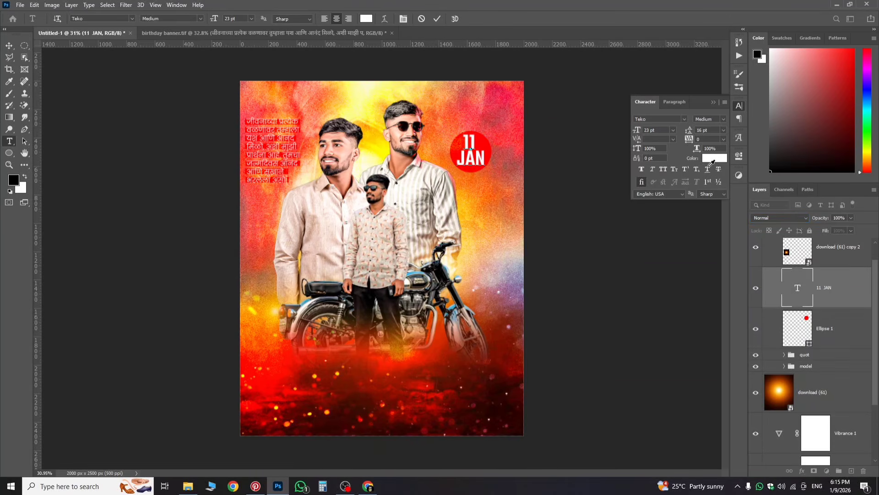
pyautogui.click(714, 158)
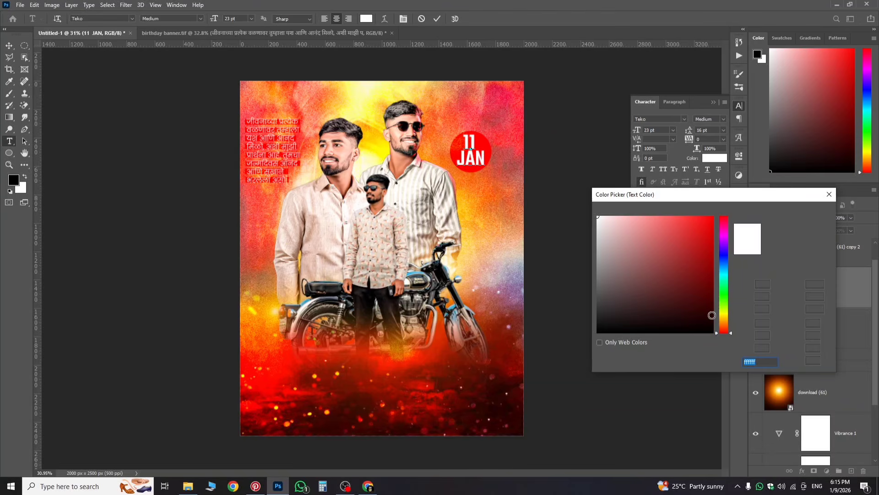
pyautogui.click(724, 313)
pyautogui.click(713, 217)
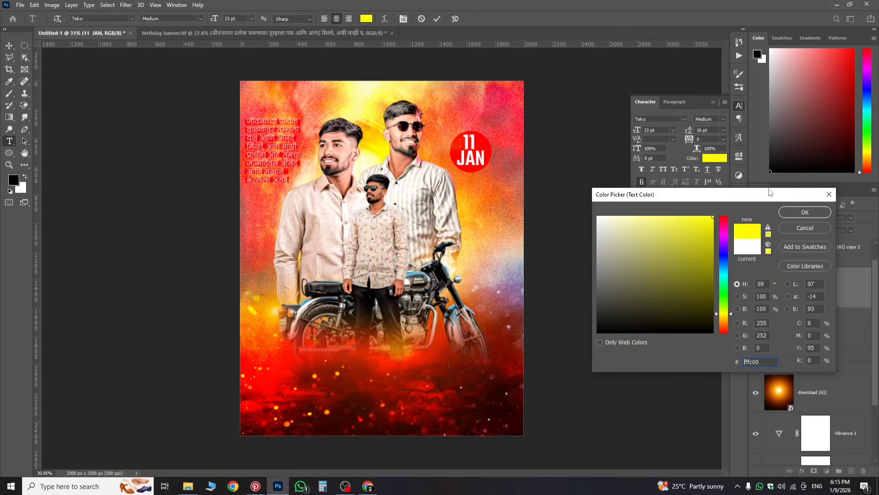
pyautogui.click(805, 213)
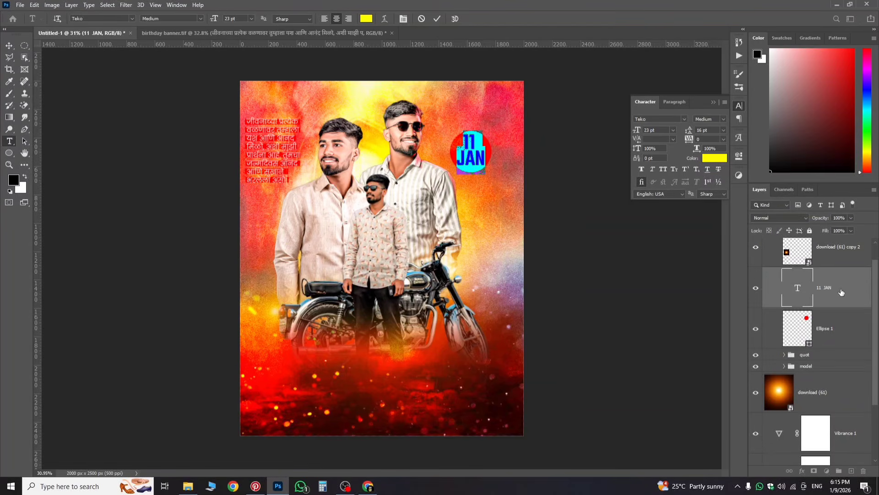
pyautogui.click(799, 277)
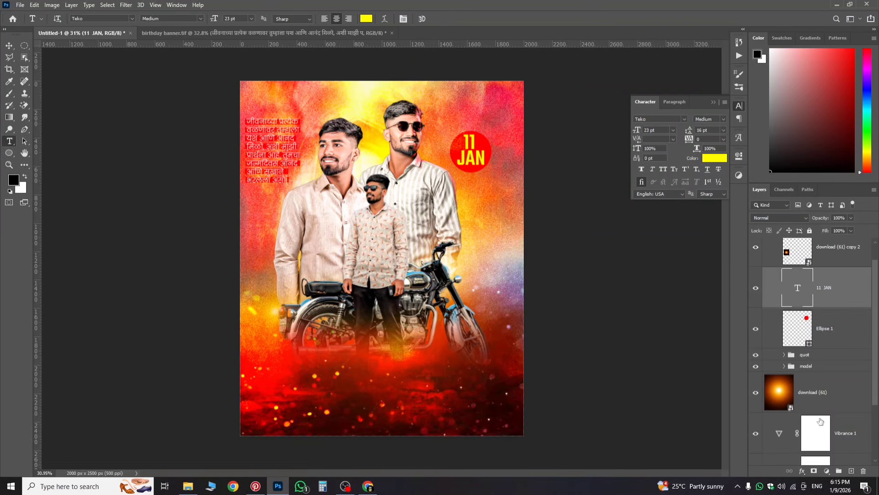
pyautogui.click(802, 471)
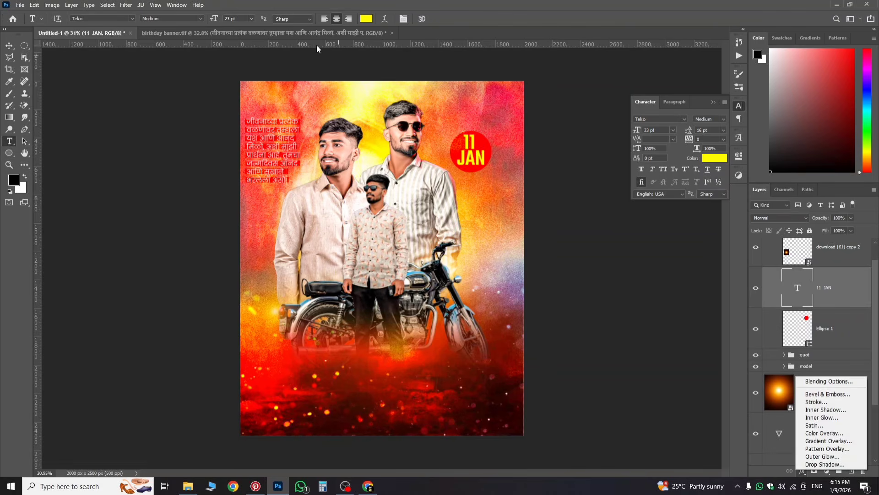
pyautogui.click(313, 32)
pyautogui.click(315, 30)
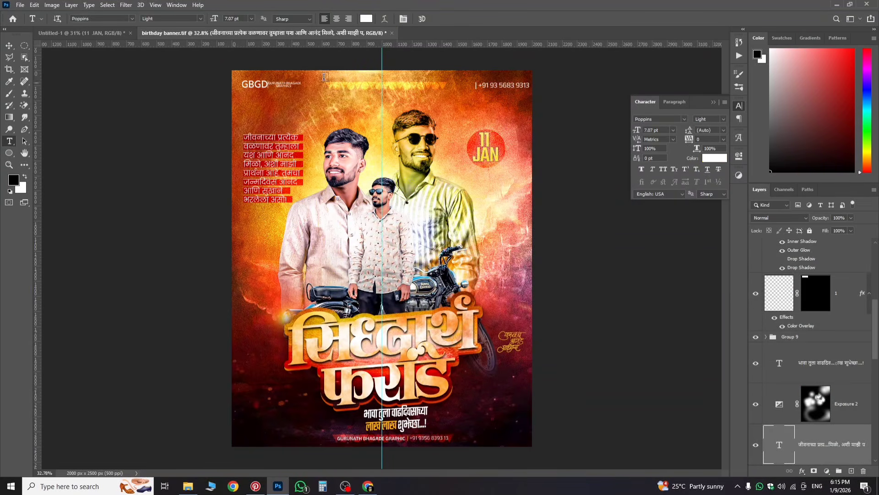
pyautogui.click(80, 32)
pyautogui.click(10, 45)
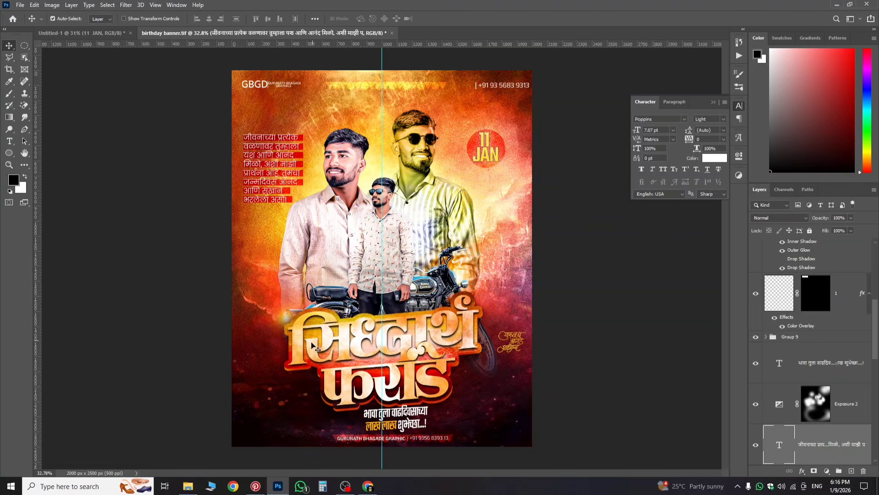
pyautogui.click(69, 33)
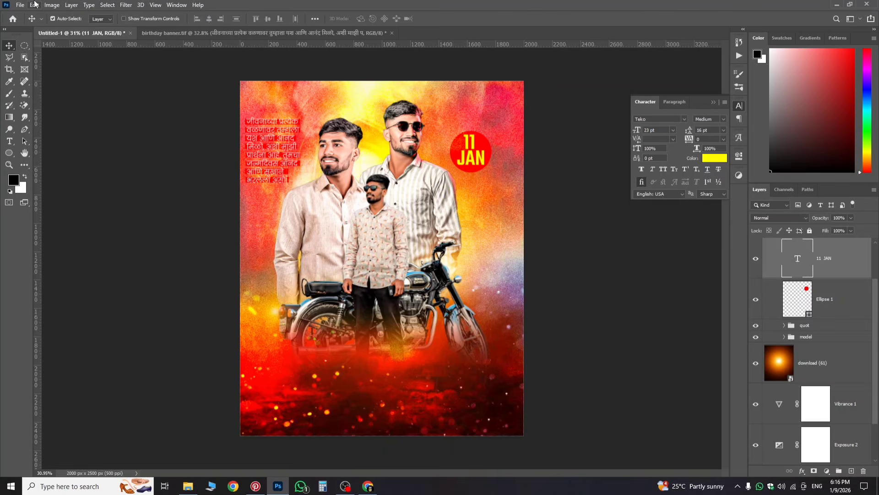
# Step: Create a new blank 4 x 5 in document, Untitled-2
pyautogui.click(20, 5)
pyautogui.click(61, 15)
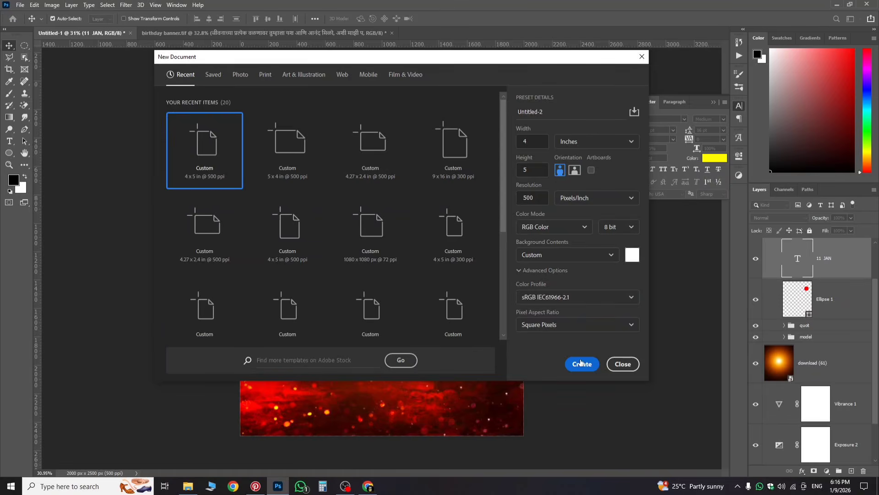
pyautogui.click(581, 364)
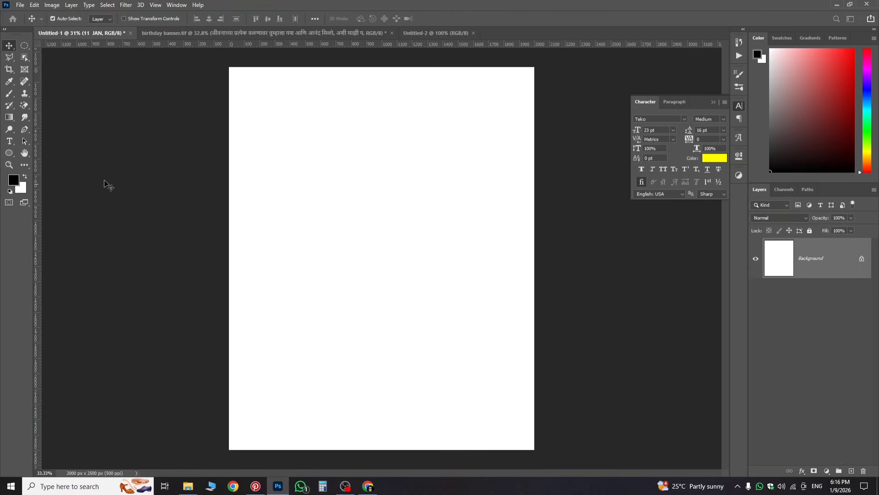
# Step: Add a text line to the page and set it in the Sadhana font
pyautogui.click(9, 141)
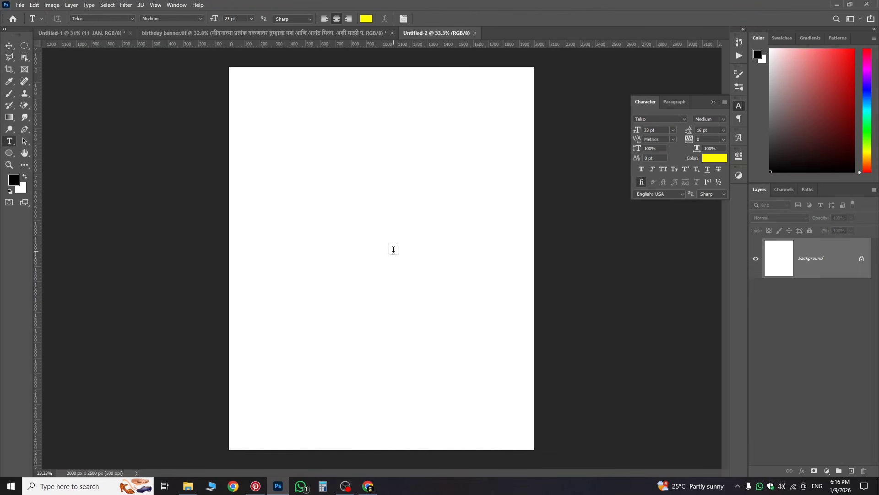
pyautogui.click(367, 233)
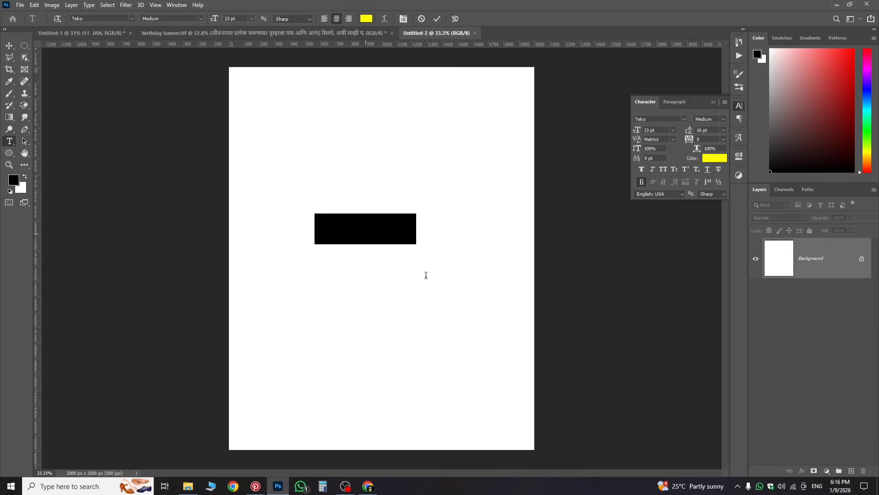
pyautogui.click(649, 119)
pyautogui.write('sad')
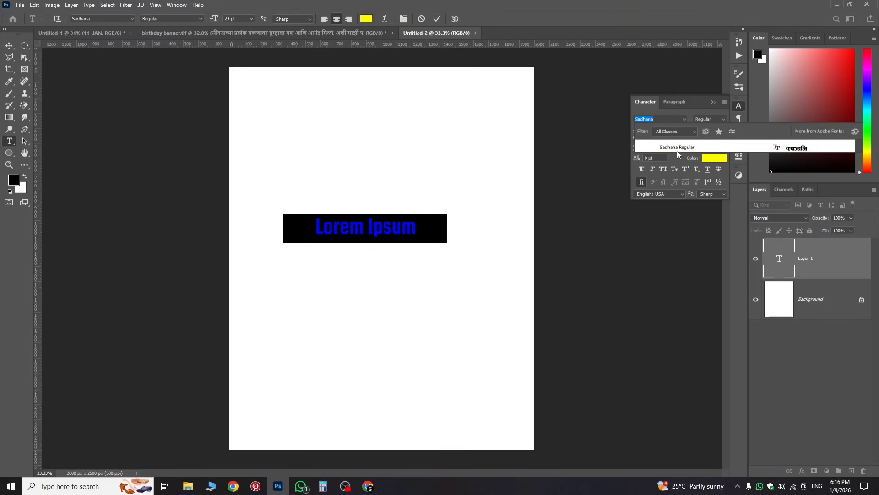
pyautogui.click(677, 148)
pyautogui.click(395, 230)
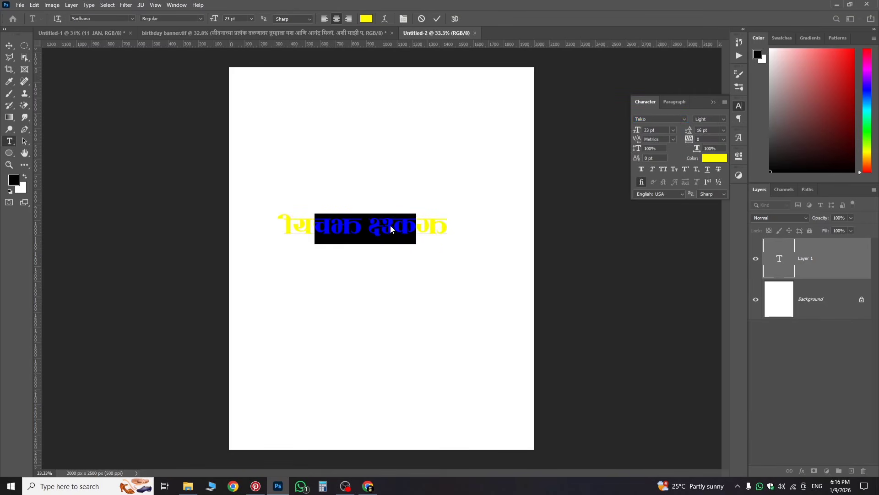
pyautogui.moveTo(284, 228); pyautogui.dragTo(535, 236)
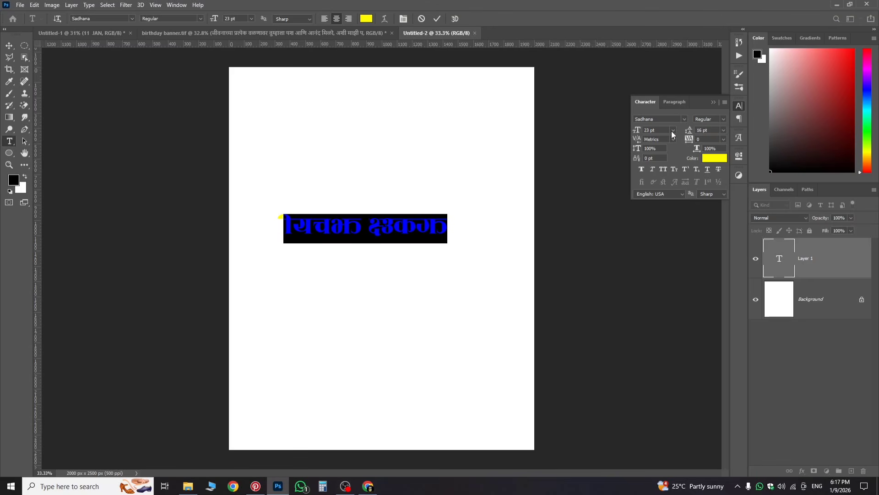
# Step: Show the Glyphs panel and delete the placeholder text
pyautogui.click(738, 137)
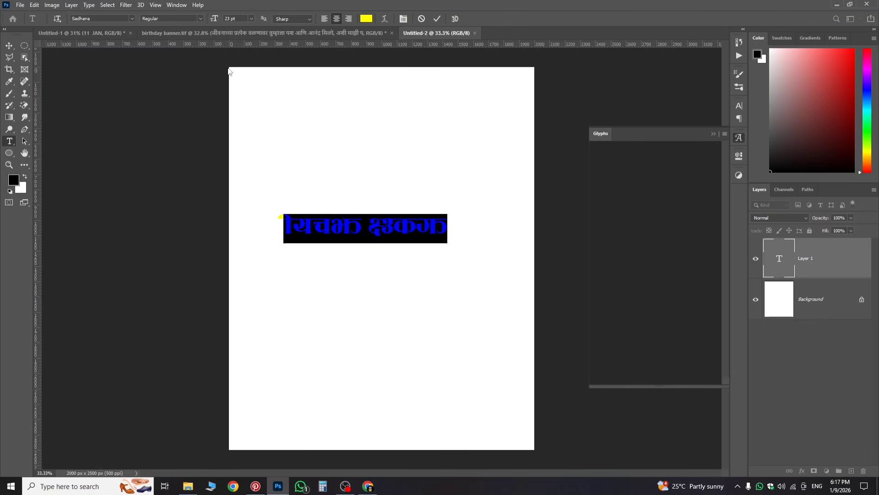
pyautogui.click(177, 5)
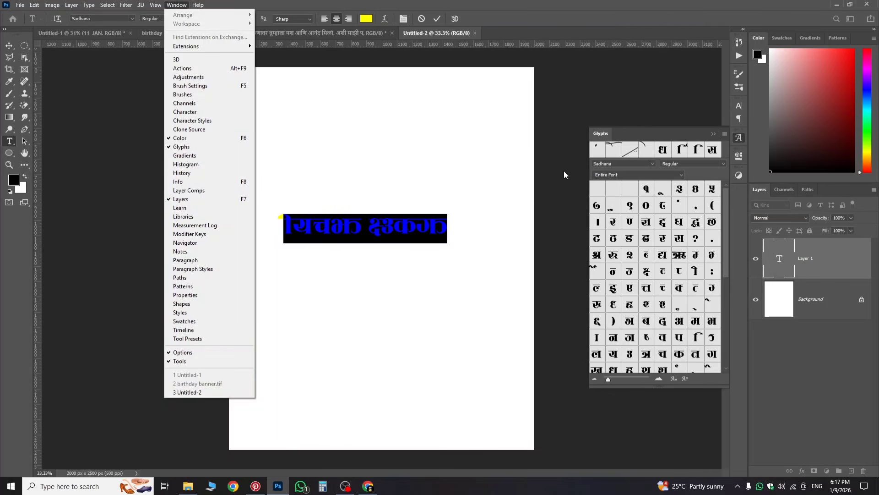
pyautogui.click(436, 237)
pyautogui.moveTo(447, 229); pyautogui.dragTo(227, 230)
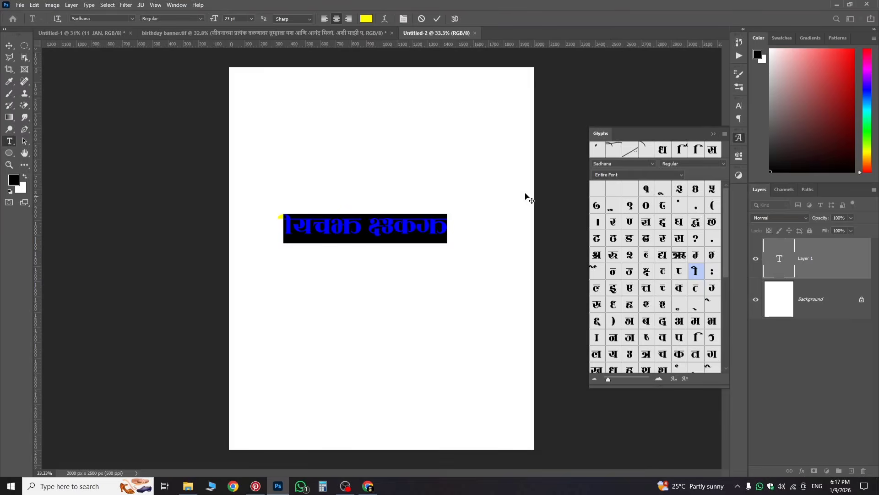
pyautogui.press('BackSpace')
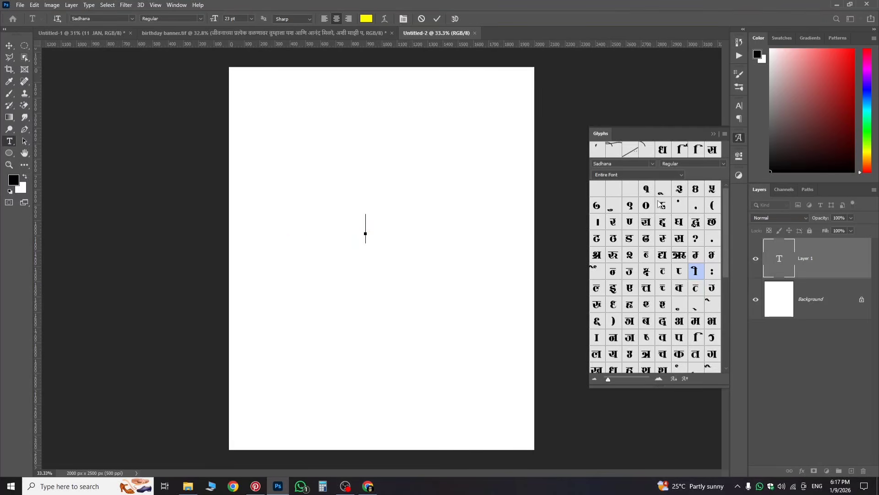
pyautogui.doubleClick(679, 241)
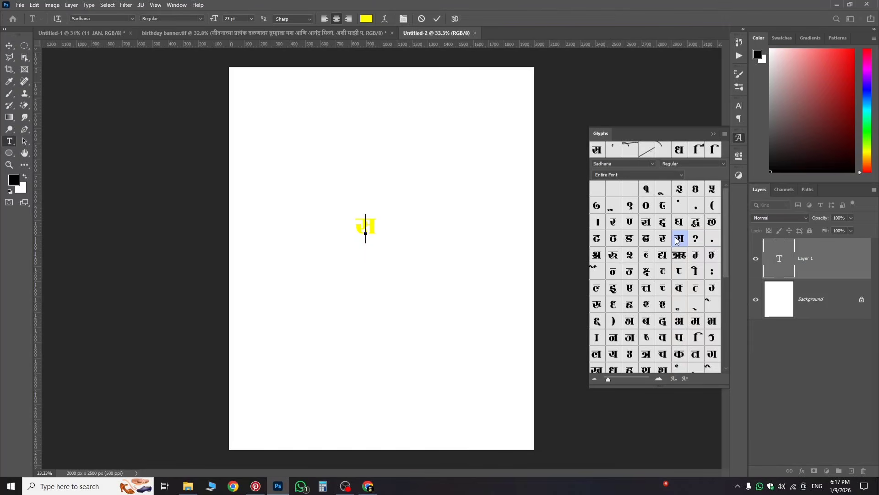
pyautogui.press('BackSpace')
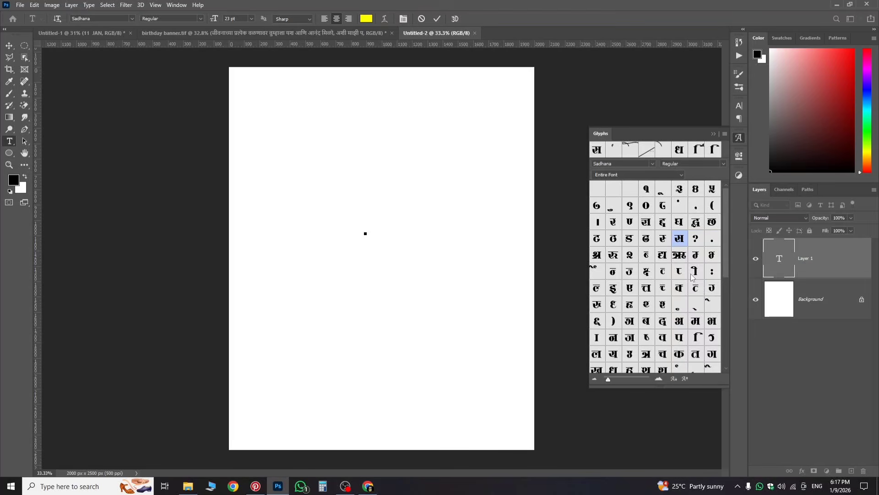
# Step: Insert ि and स from the Glyphs panel to form सि, then compare with the banner
pyautogui.scroll(-2, 658, 327)
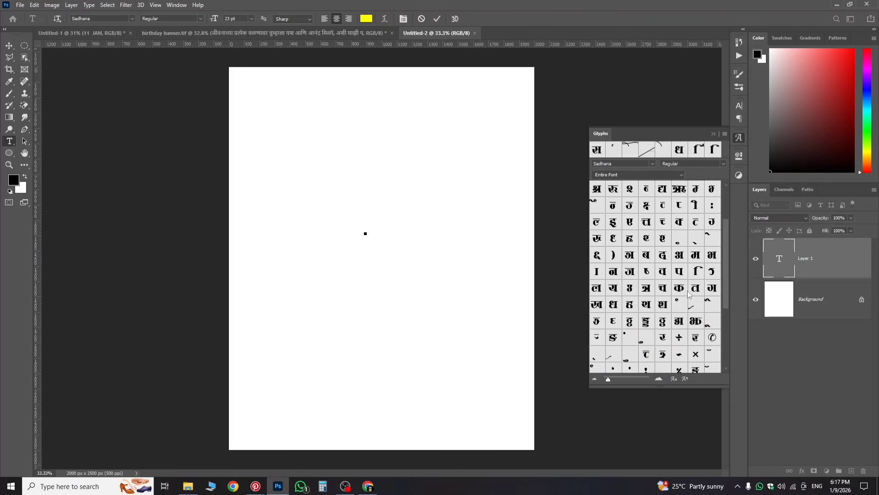
pyautogui.doubleClick(696, 270)
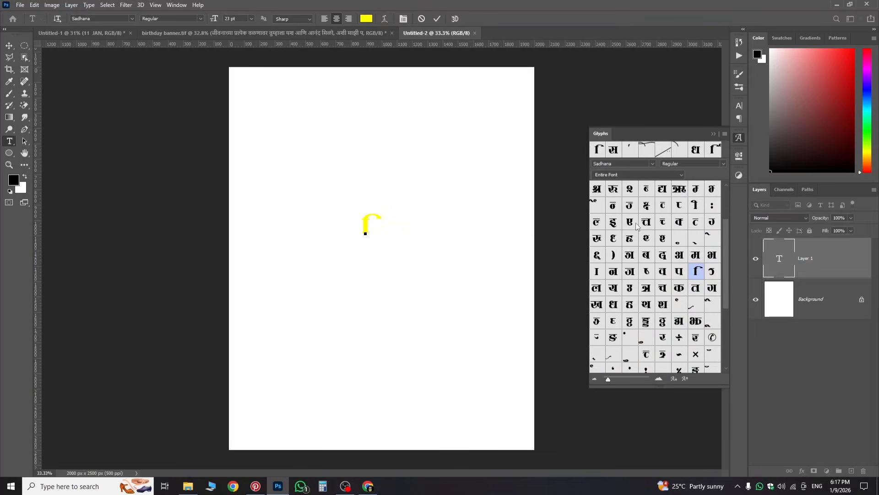
pyautogui.doubleClick(612, 150)
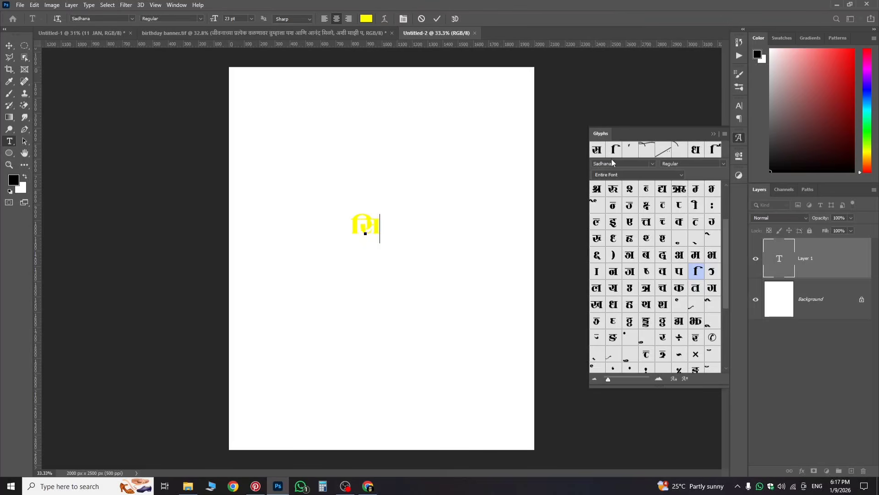
pyautogui.click(197, 34)
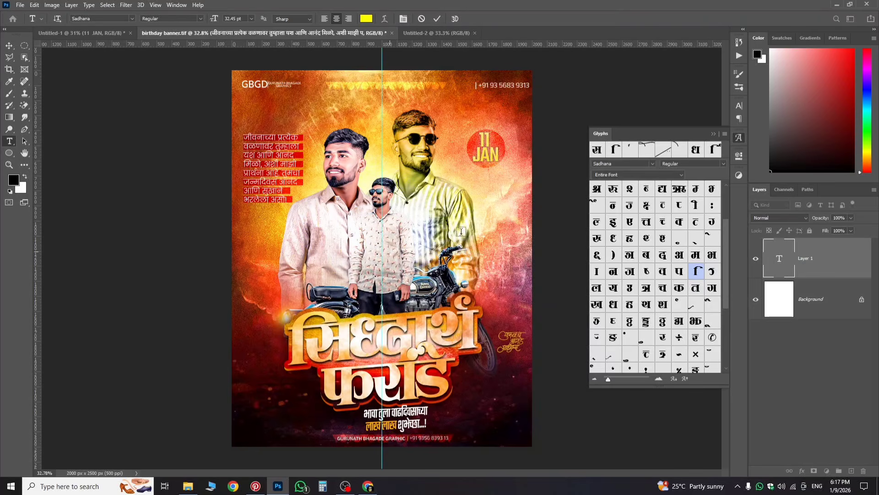
pyautogui.click(427, 34)
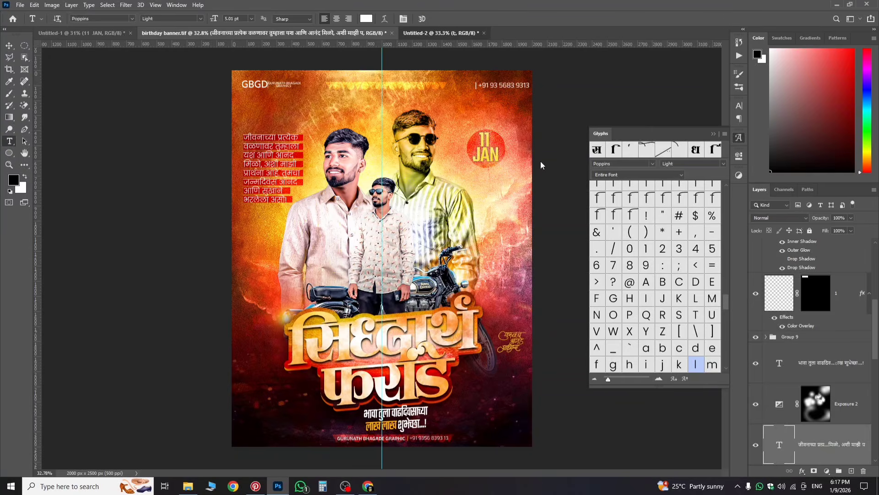
# Step: Browse the Glyphs panel and resume editing the yellow word with the caret at its end
pyautogui.scroll(4, 640, 264)
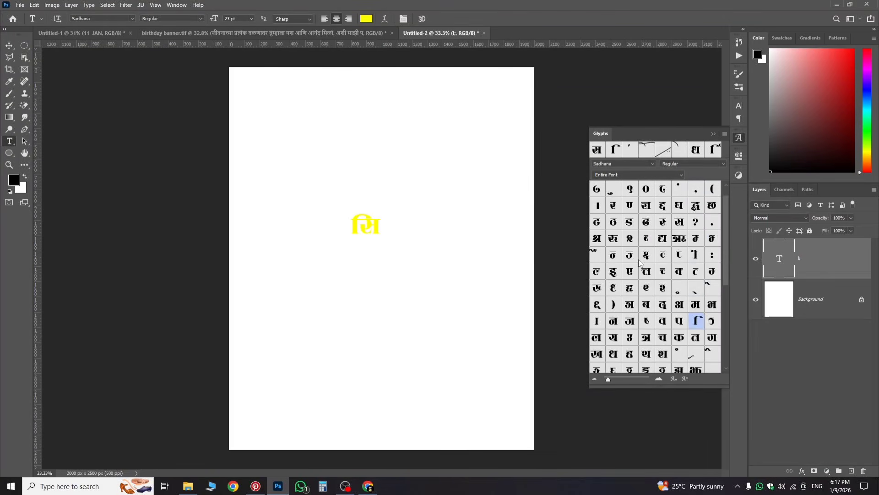
pyautogui.scroll(1, 649, 259)
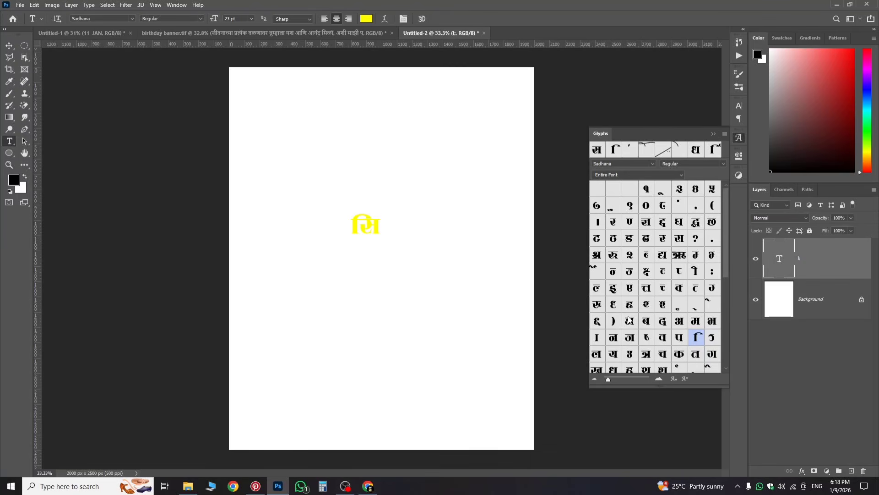
pyautogui.scroll(-8, 632, 316)
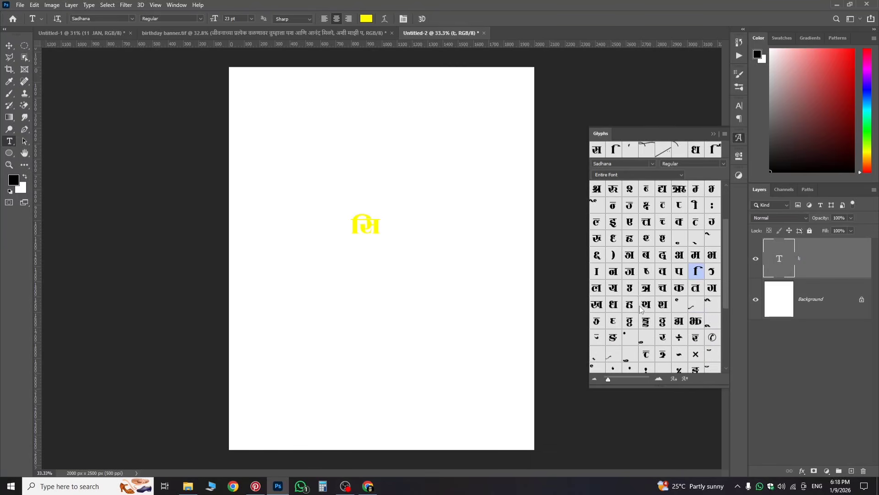
pyautogui.scroll(2, 654, 300)
pyautogui.scroll(2, 654, 301)
pyautogui.scroll(-7, 635, 349)
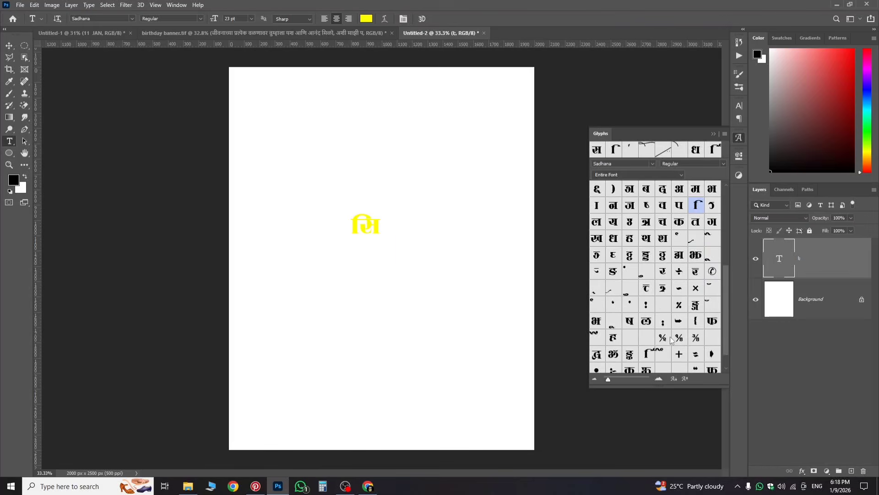
pyautogui.scroll(10, 665, 283)
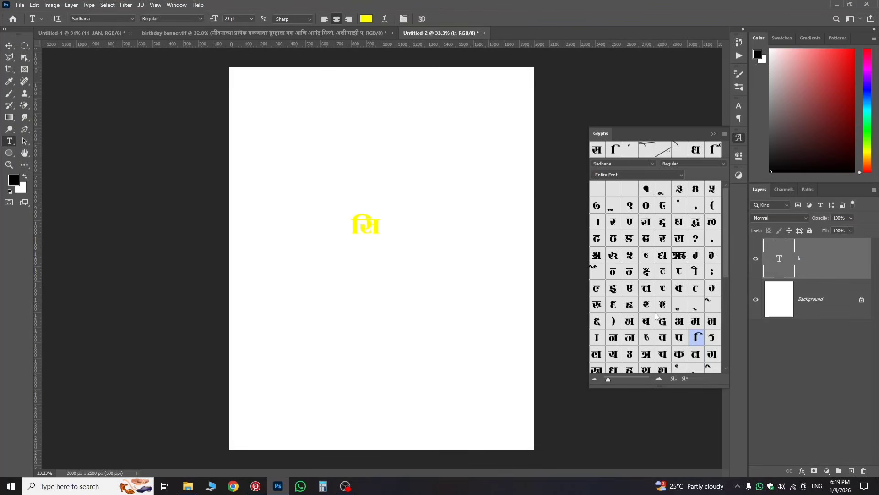
pyautogui.click(614, 308)
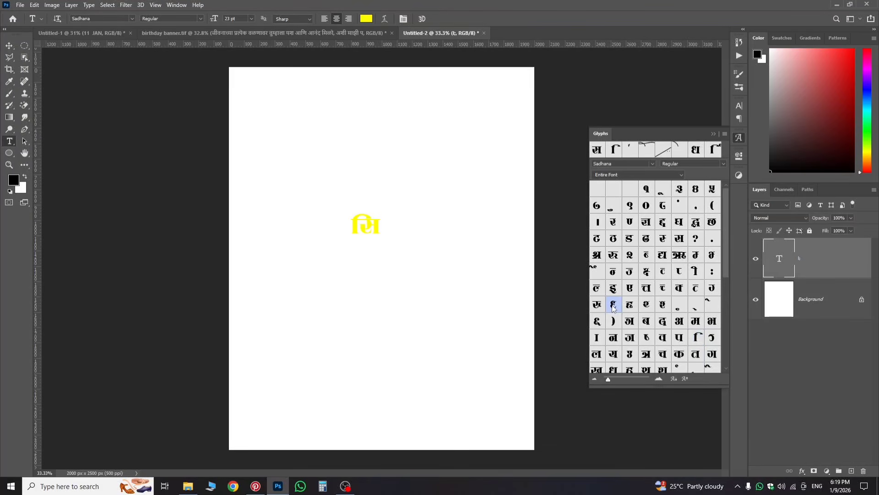
pyautogui.doubleClick(614, 307)
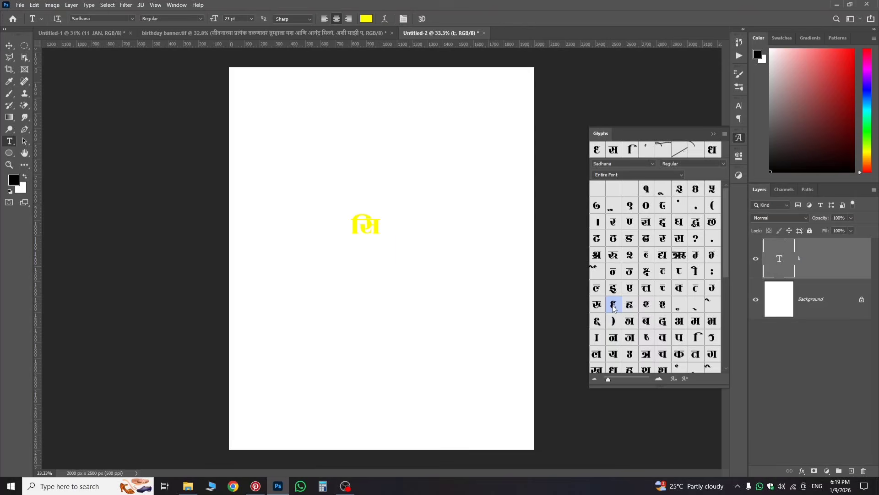
pyautogui.doubleClick(779, 258)
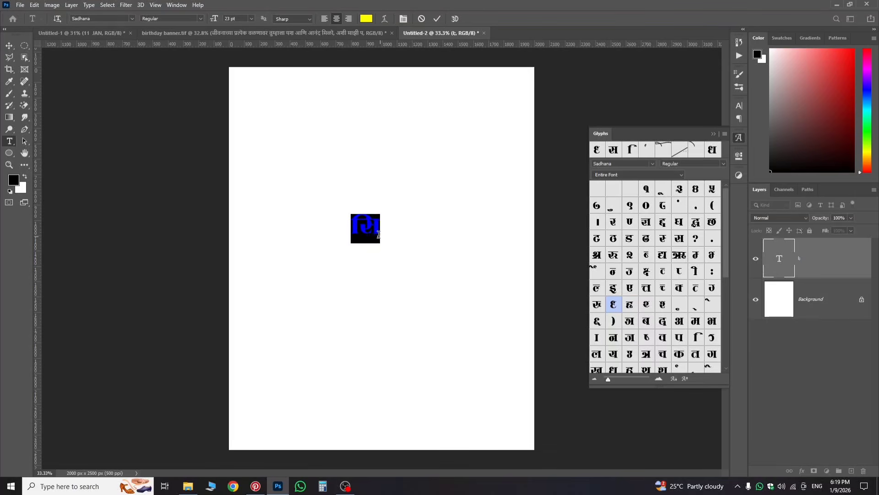
pyautogui.click(377, 230)
# Step: Append ध, द, ा, श, ा and the anusvara, commit, and bring up the text colour picker
pyautogui.doubleClick(611, 309)
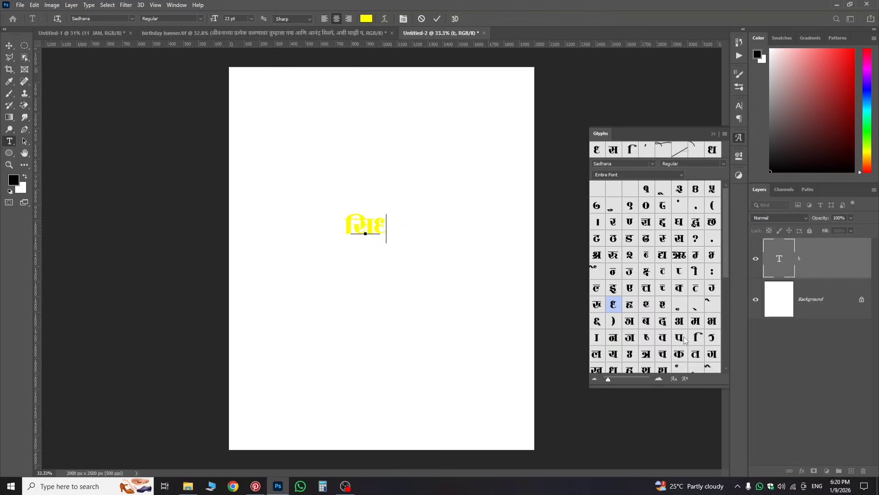
pyautogui.scroll(-4, 686, 340)
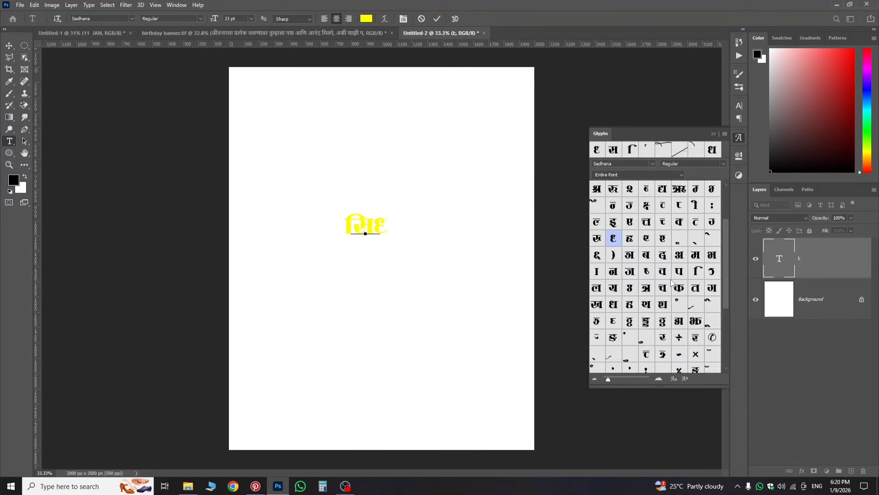
pyautogui.doubleClick(662, 256)
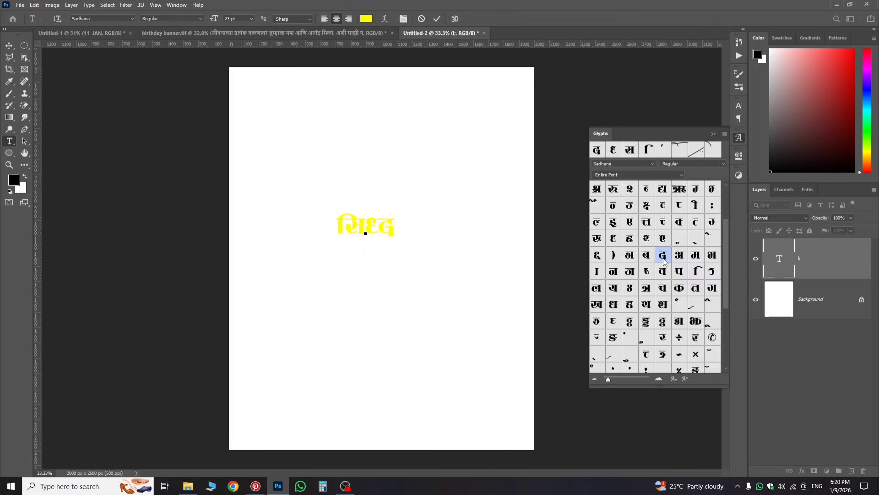
pyautogui.doubleClick(599, 272)
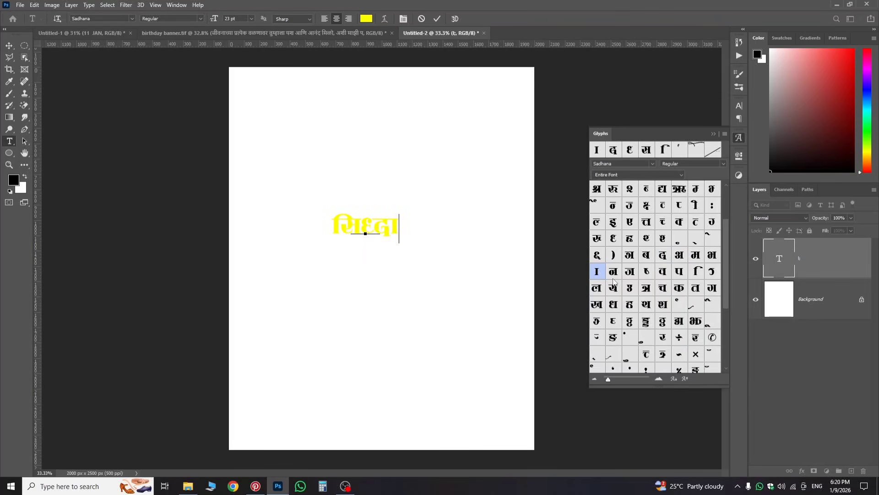
pyautogui.doubleClick(650, 240)
pyautogui.doubleClick(597, 272)
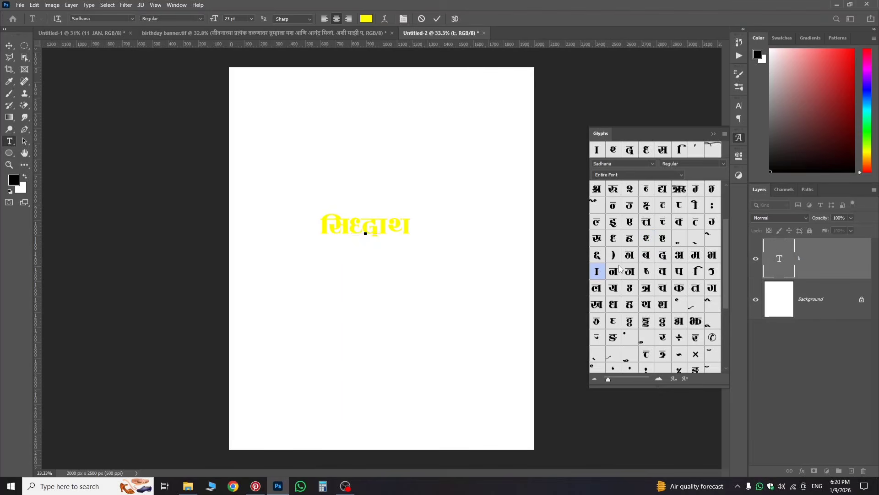
pyautogui.doubleClick(711, 241)
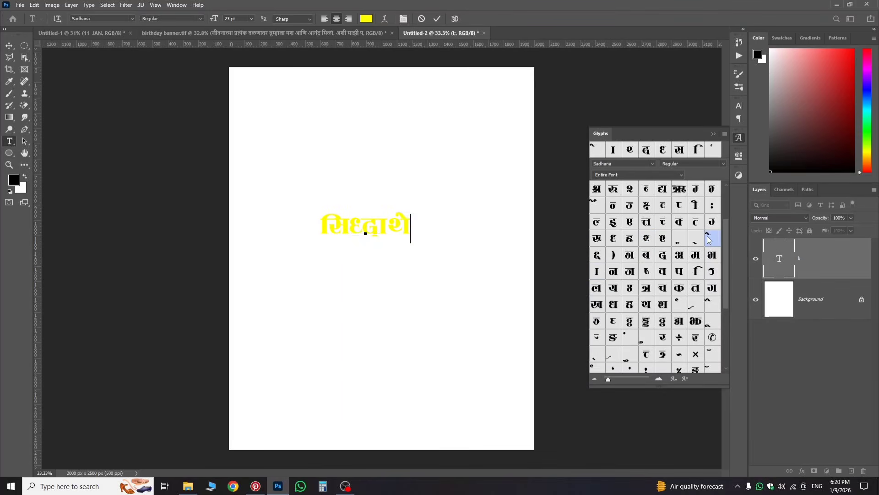
pyautogui.press('BackSpace')
pyautogui.doubleClick(681, 304)
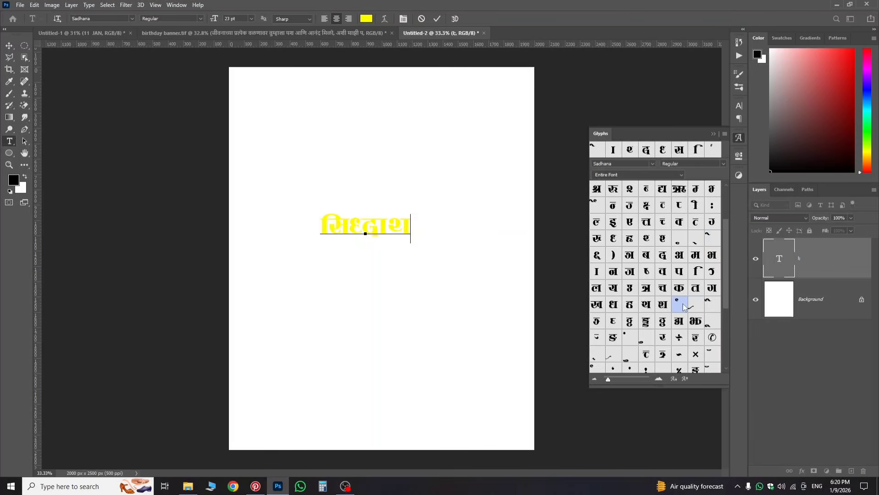
pyautogui.click(787, 270)
pyautogui.click(365, 18)
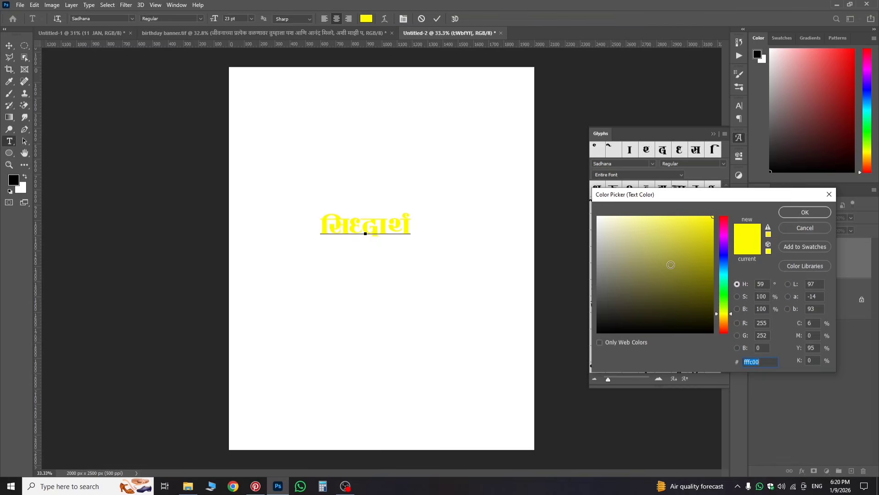
# Step: Change the text colour to black and place the caret inside the word
pyautogui.moveTo(669, 263); pyautogui.dragTo(669, 347)
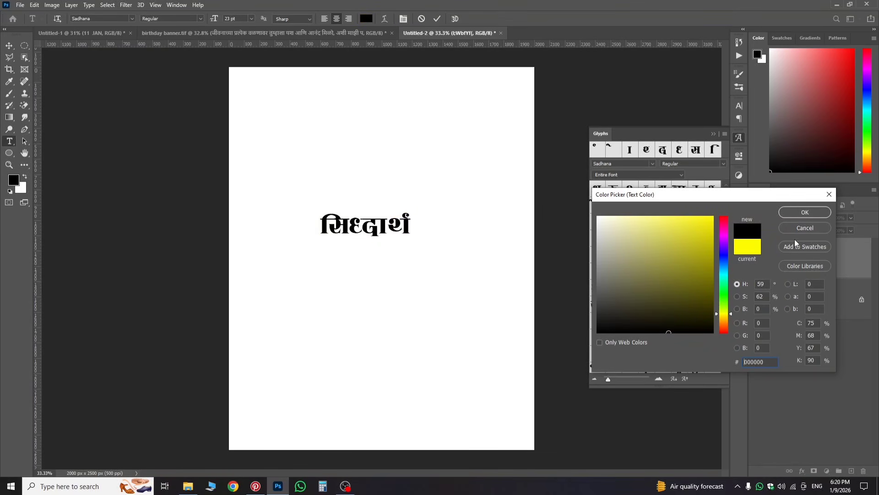
pyautogui.click(796, 217)
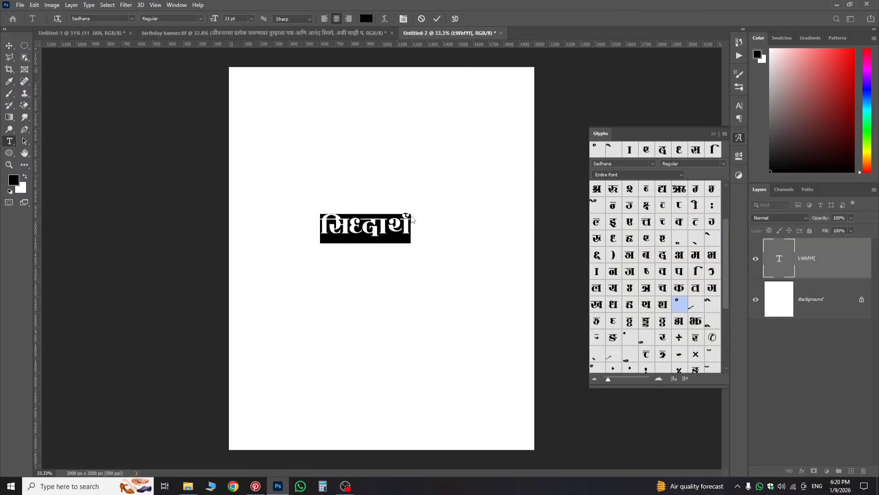
pyautogui.scroll(3, 412, 220)
pyautogui.click(403, 289)
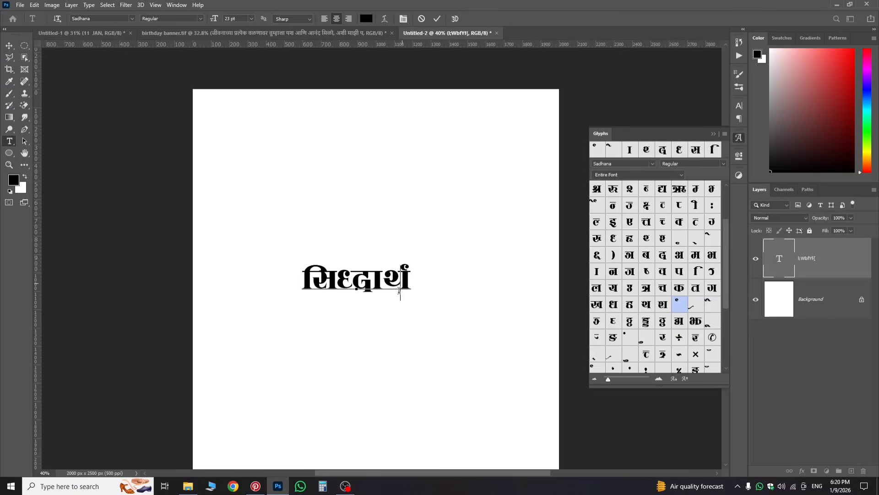
pyautogui.scroll(5, 397, 282)
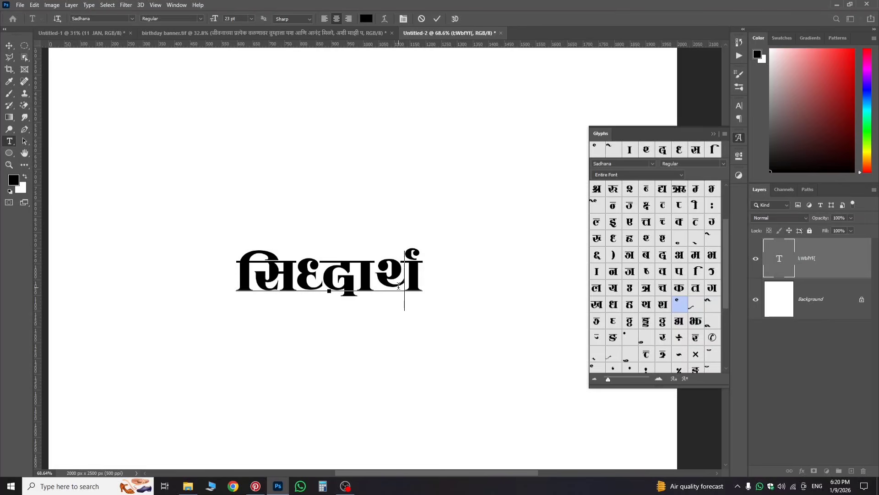
# Step: Correct the word with श and थ glyphs, delete the extra end vowel sign, and commit
pyautogui.write('=')
pyautogui.press('BackSpace')
pyautogui.press('BackSpace')
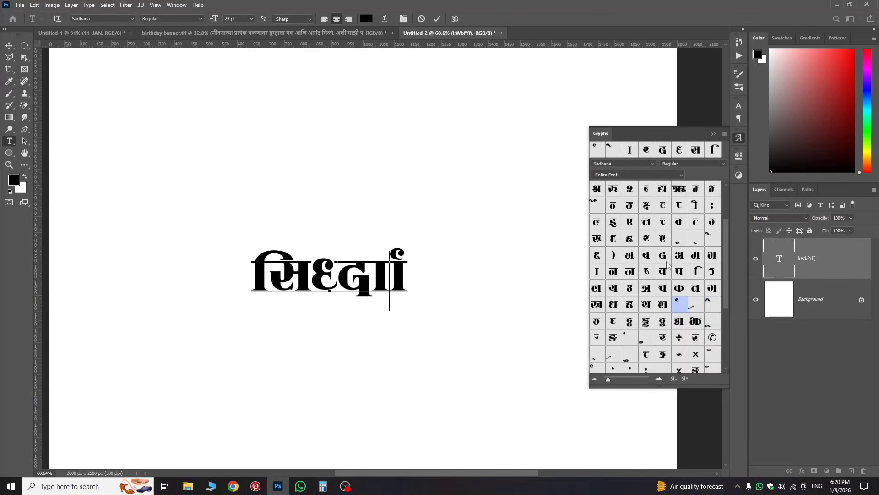
pyautogui.doubleClick(663, 238)
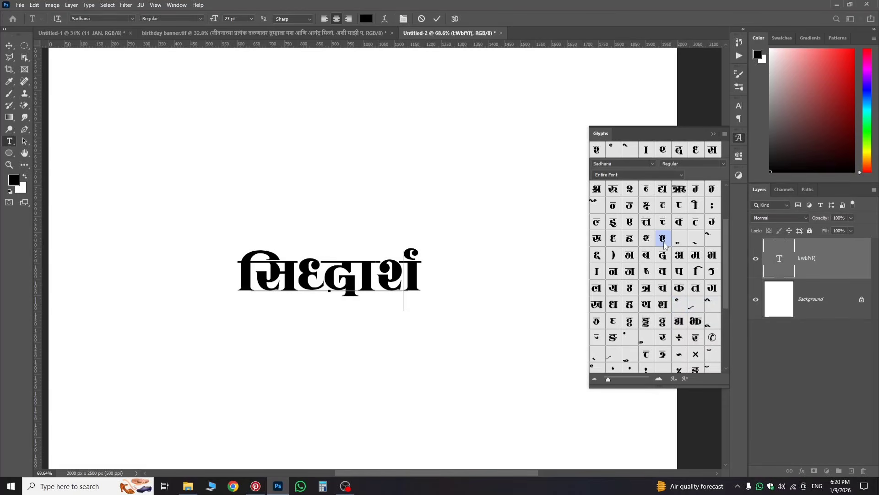
pyautogui.doubleClick(647, 238)
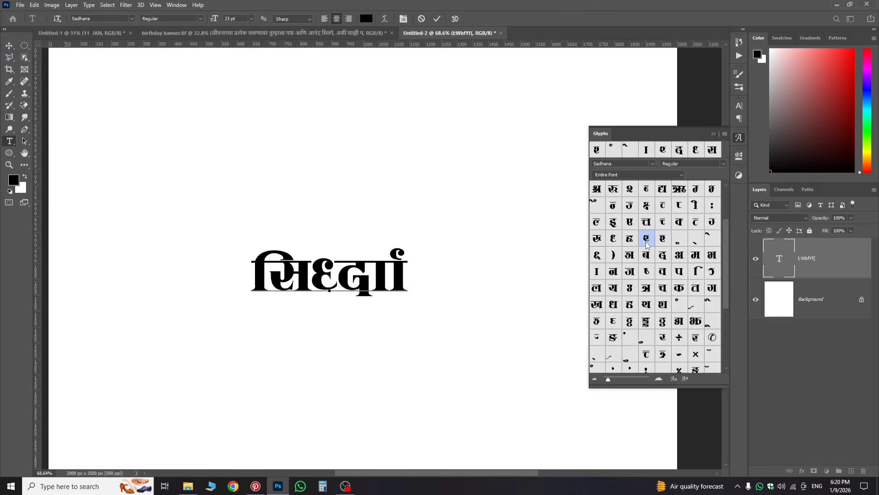
pyautogui.press('BackSpace')
pyautogui.doubleClick(646, 304)
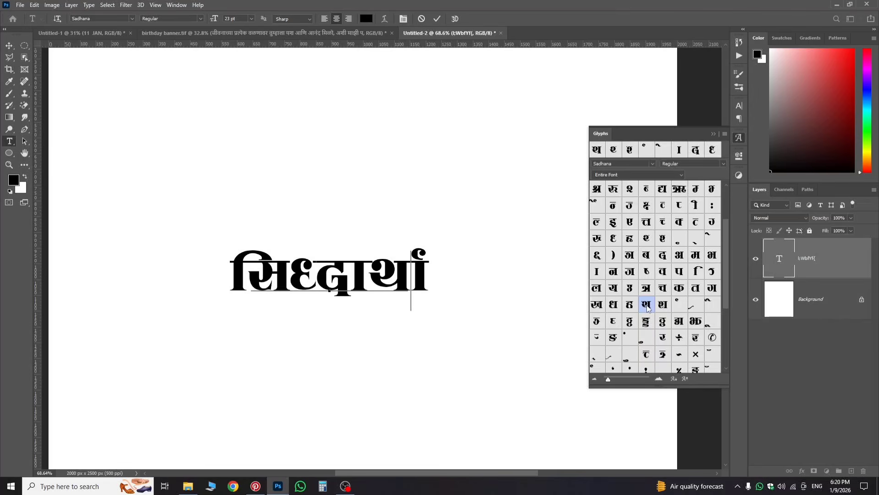
pyautogui.press('Right')
pyautogui.press('BackSpace')
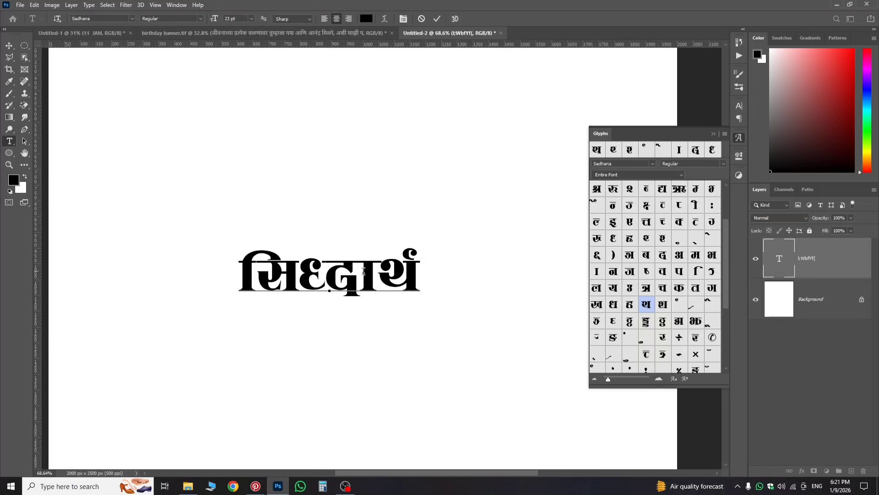
pyautogui.scroll(-2, 322, 304)
pyautogui.scroll(2, 322, 304)
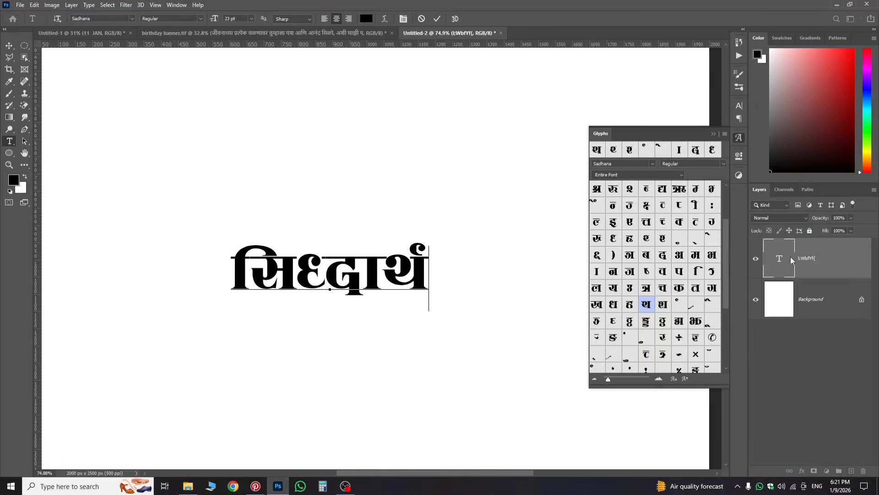
pyautogui.click(470, 268)
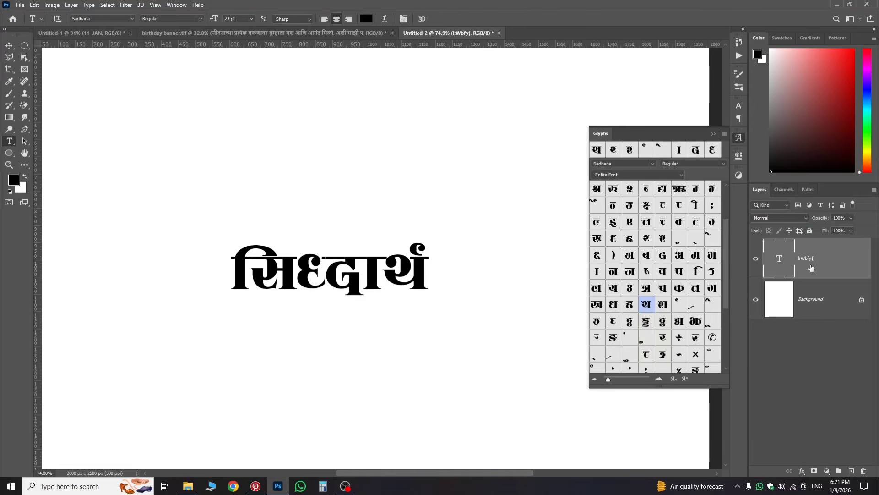
# Step: Duplicate the name text layer and start moving the copy down, checking the birthday banner for reference
pyautogui.moveTo(811, 268); pyautogui.dragTo(806, 279)
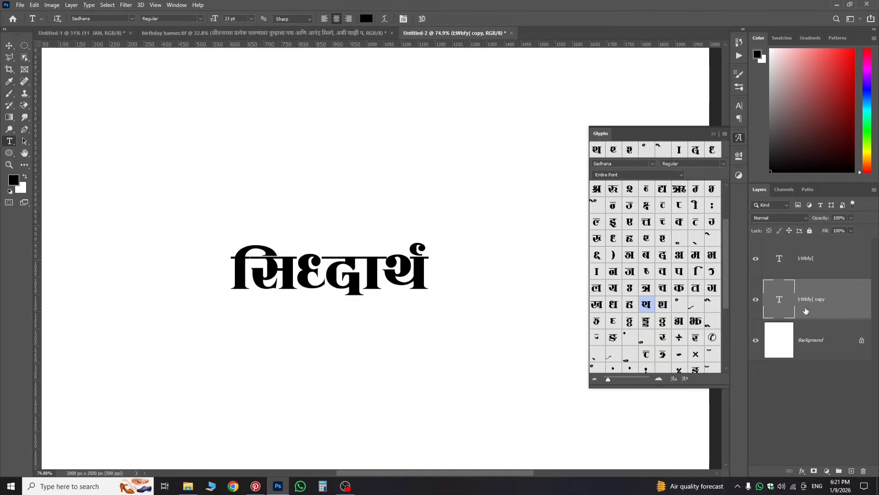
pyautogui.hotkey('ctrl', 't')
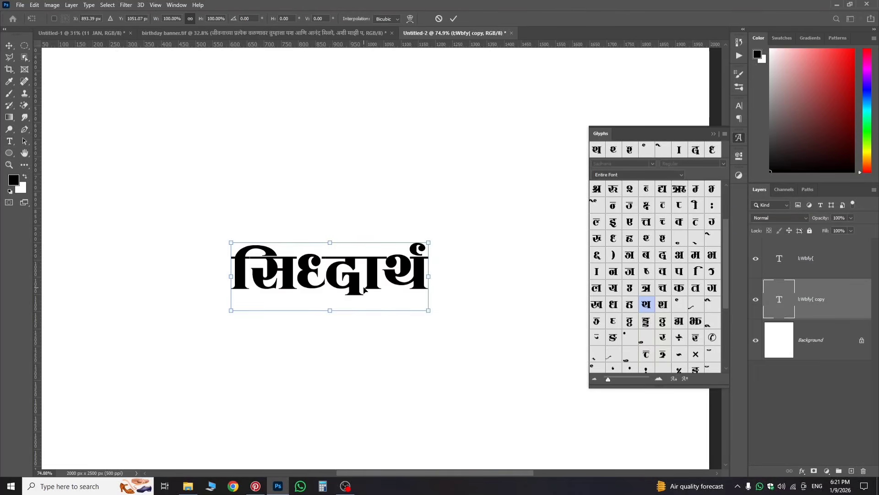
pyautogui.moveTo(365, 291); pyautogui.dragTo(368, 337)
pyautogui.click(218, 35)
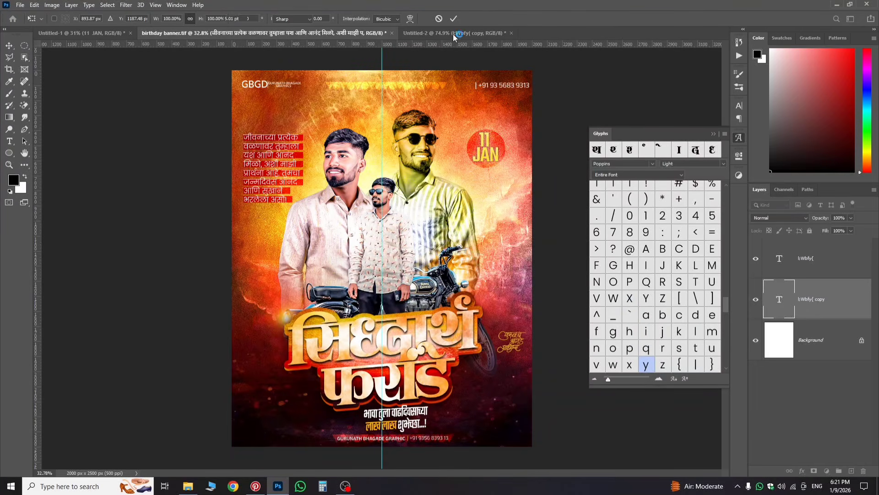
pyautogui.click(446, 33)
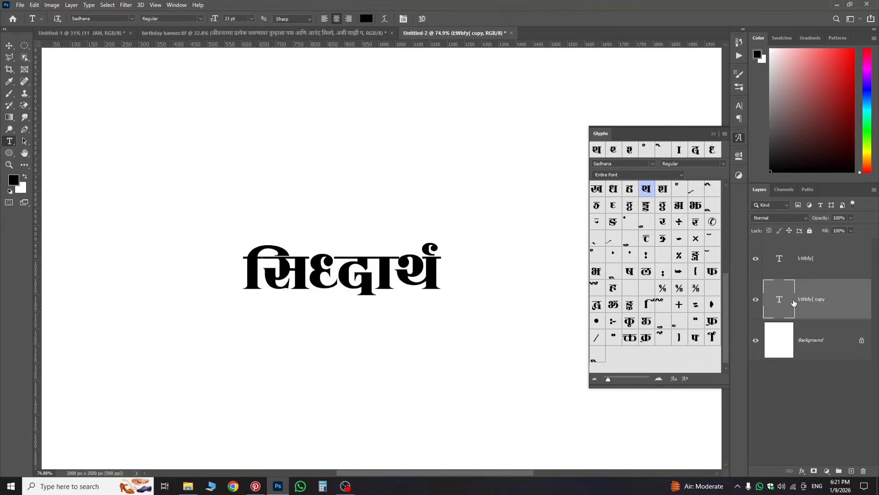
# Step: Move the second text layer down below the first line and select its text for editing
pyautogui.hotkey('ctrl', 't')
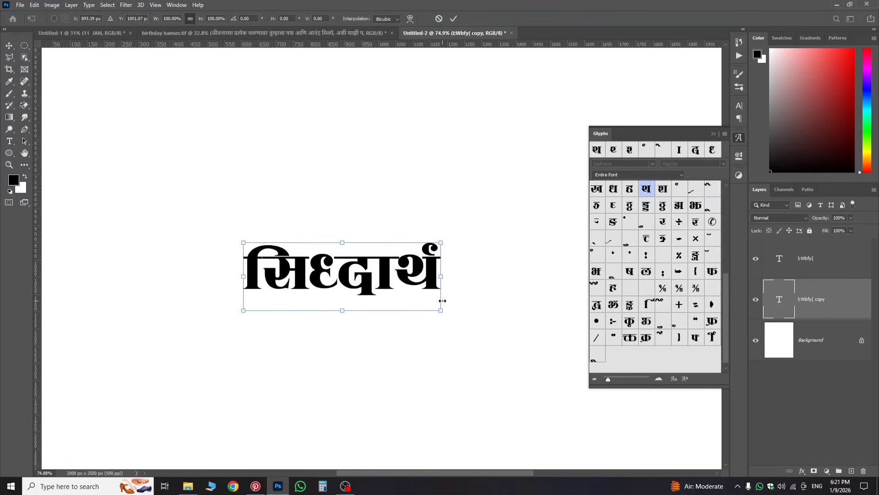
pyautogui.click(810, 265)
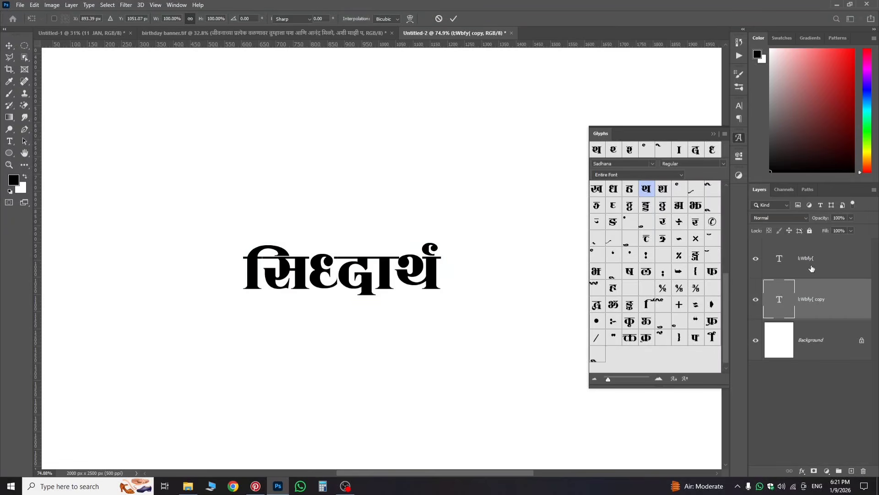
pyautogui.click(811, 268)
pyautogui.hotkey('ctrl', 't')
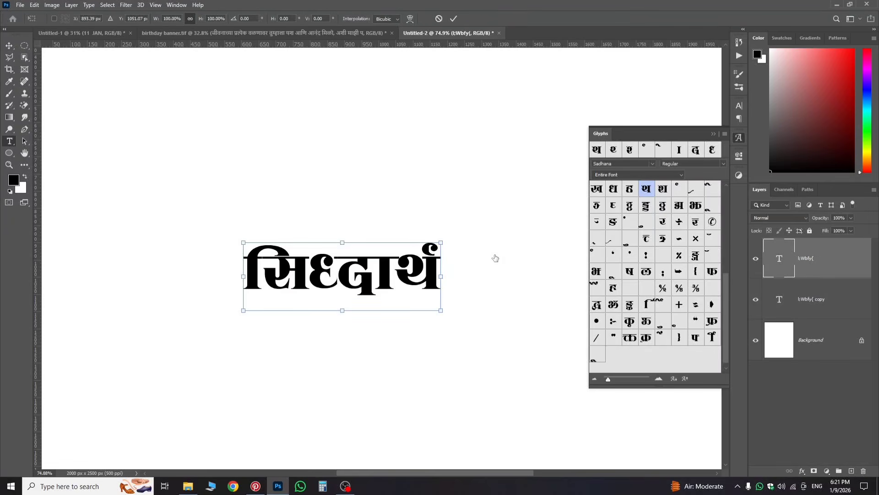
pyautogui.moveTo(420, 309); pyautogui.dragTo(419, 373)
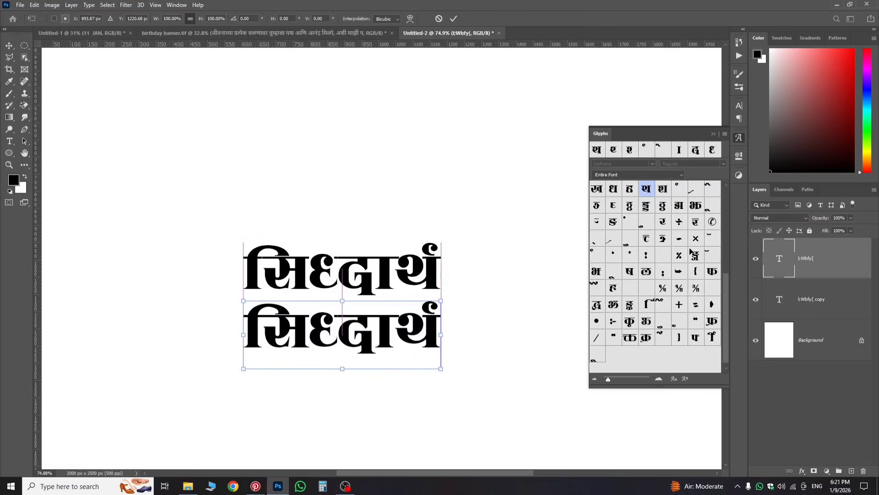
pyautogui.doubleClick(776, 263)
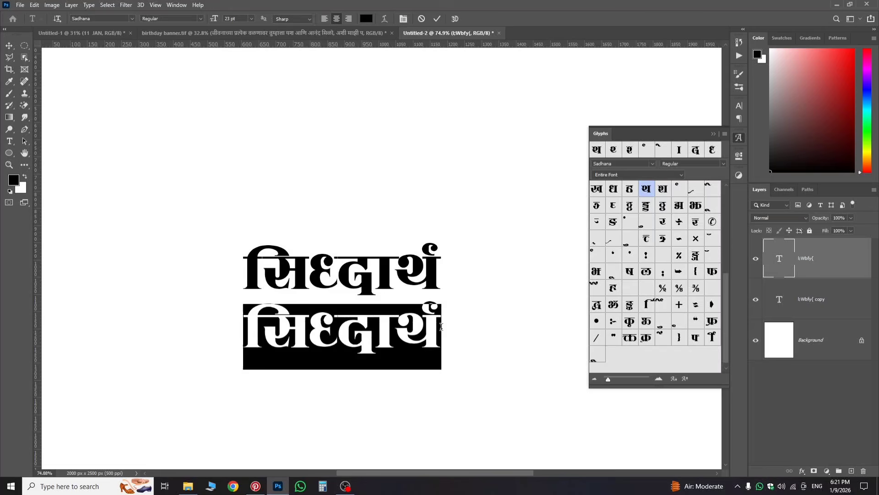
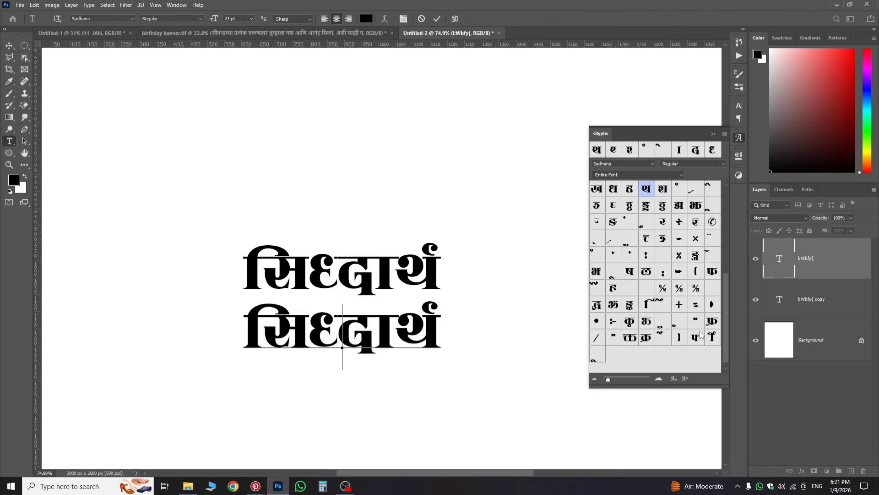
pyautogui.doubleClick(713, 272)
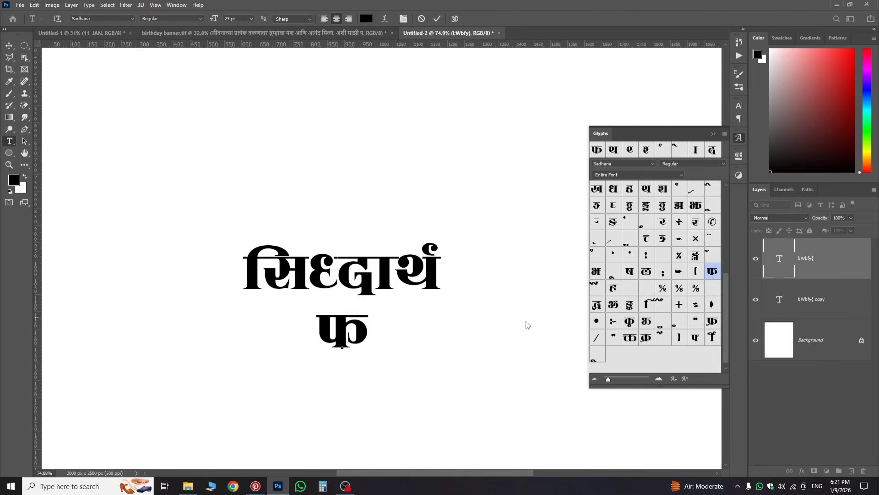
pyautogui.scroll(5, 658, 235)
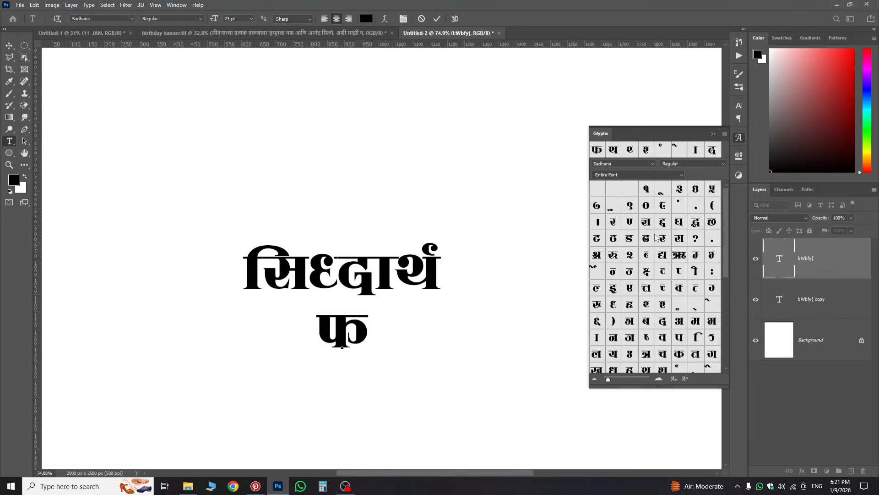
pyautogui.doubleClick(620, 222)
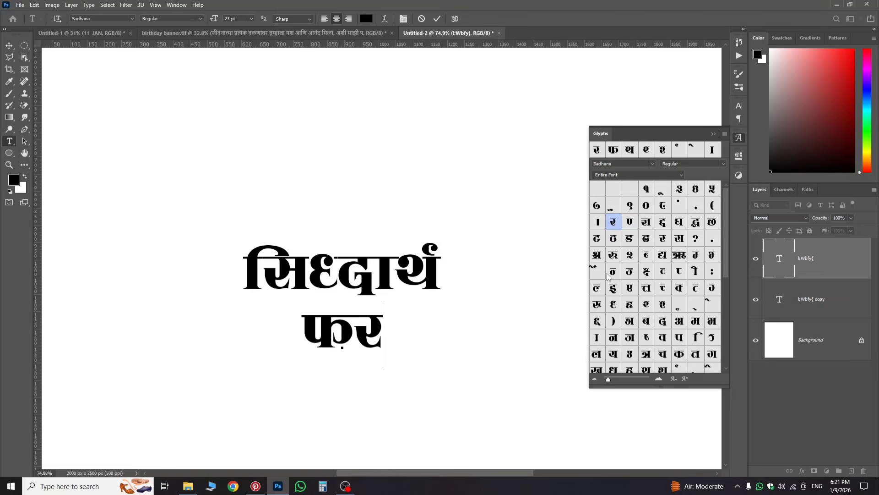
pyautogui.doubleClick(597, 338)
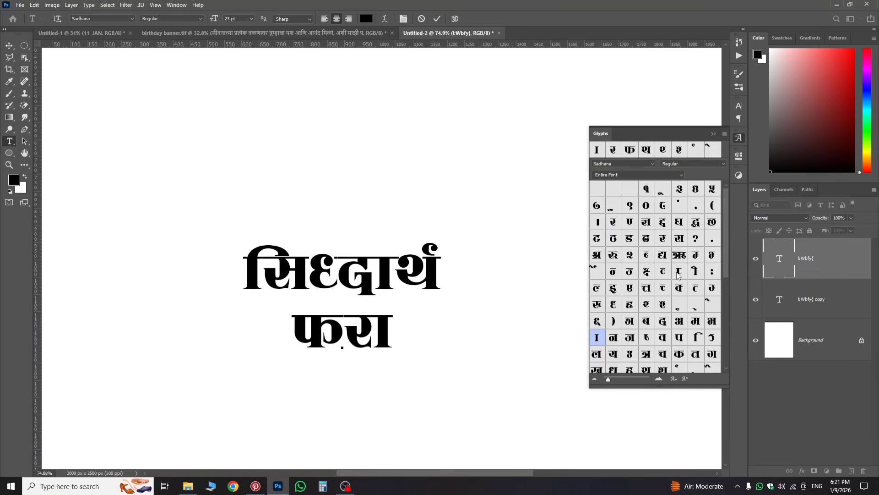
pyautogui.scroll(-2, 669, 346)
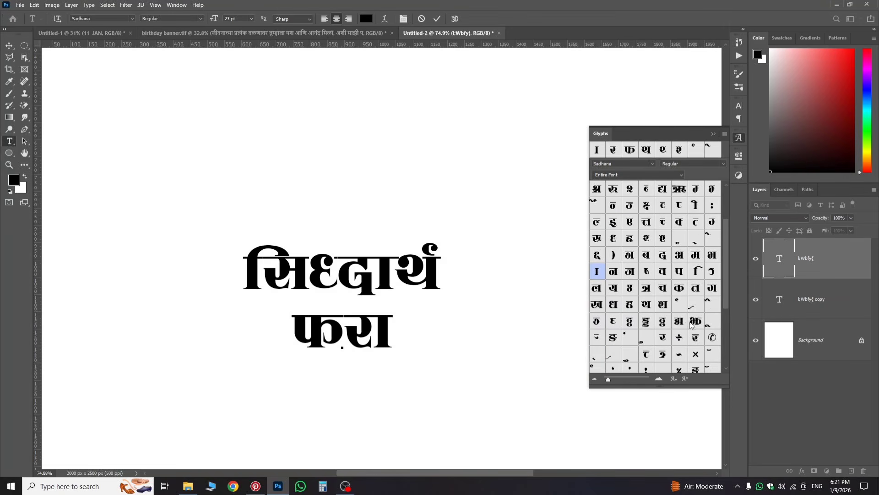
pyautogui.doubleClick(630, 337)
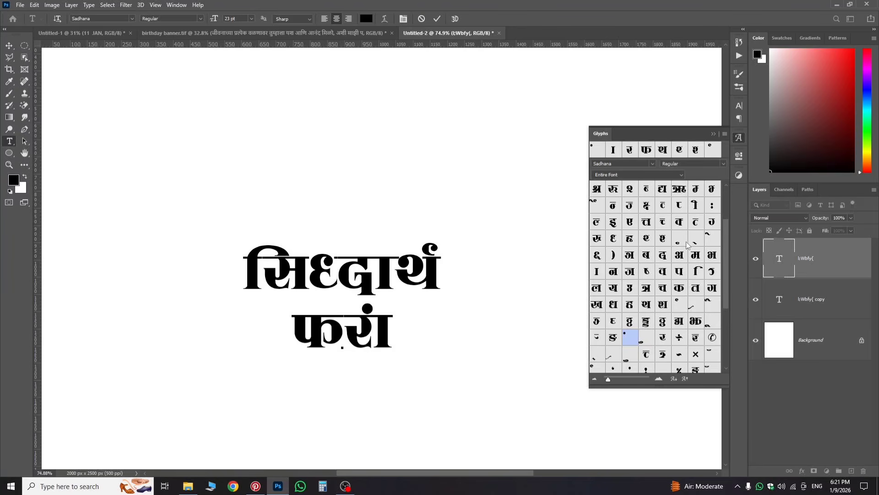
pyautogui.scroll(2, 686, 245)
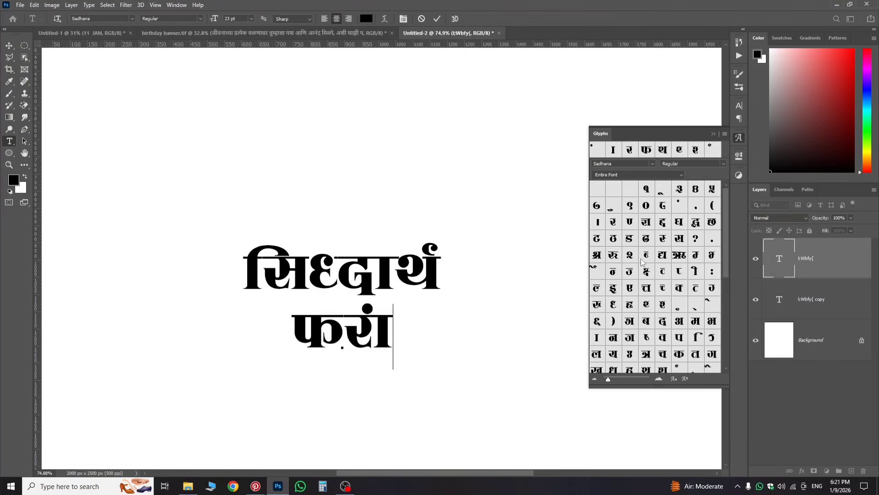
pyautogui.doubleClick(630, 238)
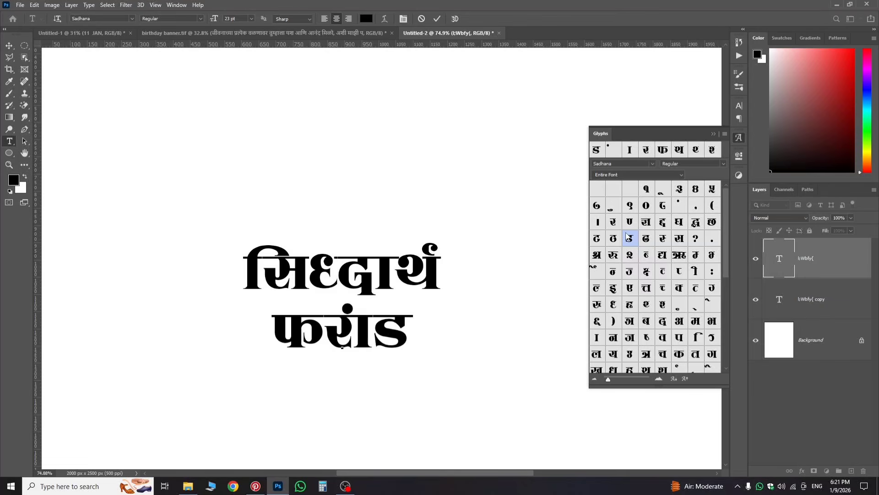
pyautogui.doubleClick(710, 310)
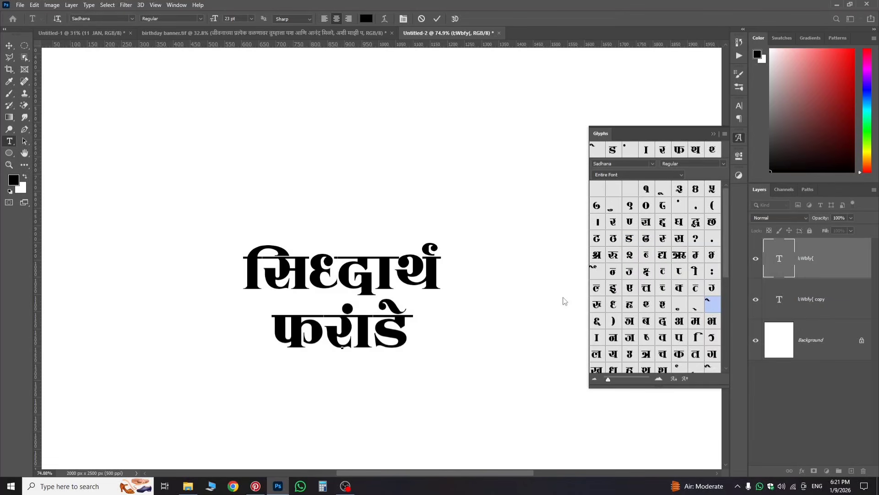
pyautogui.click(854, 271)
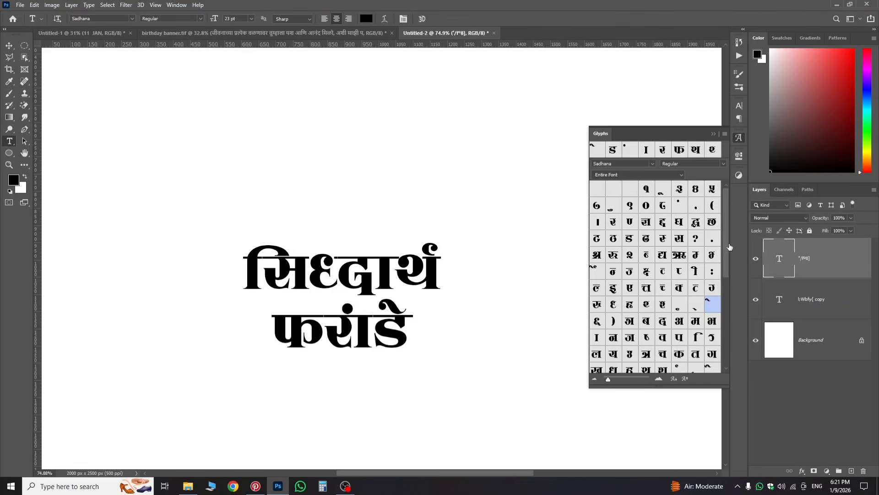
pyautogui.hotkey('ctrl', 't')
pyautogui.moveTo(386, 349); pyautogui.dragTo(384, 331)
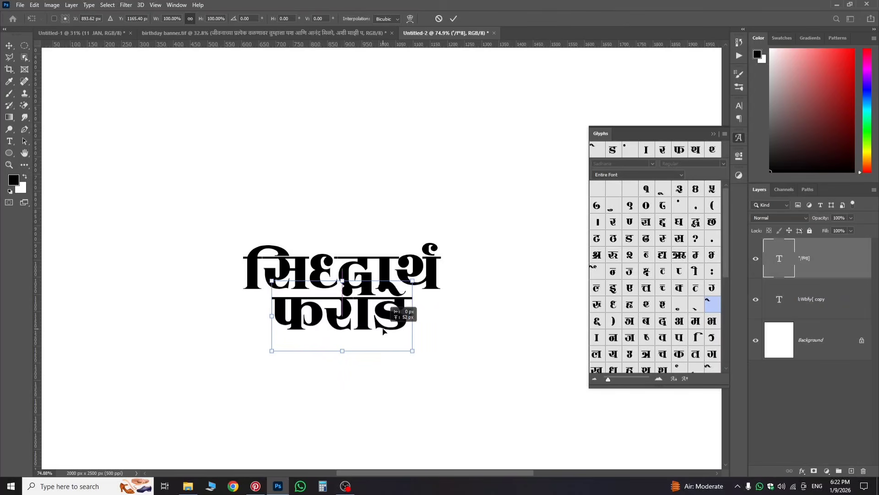
pyautogui.moveTo(334, 317); pyautogui.dragTo(334, 317)
pyautogui.press('Return')
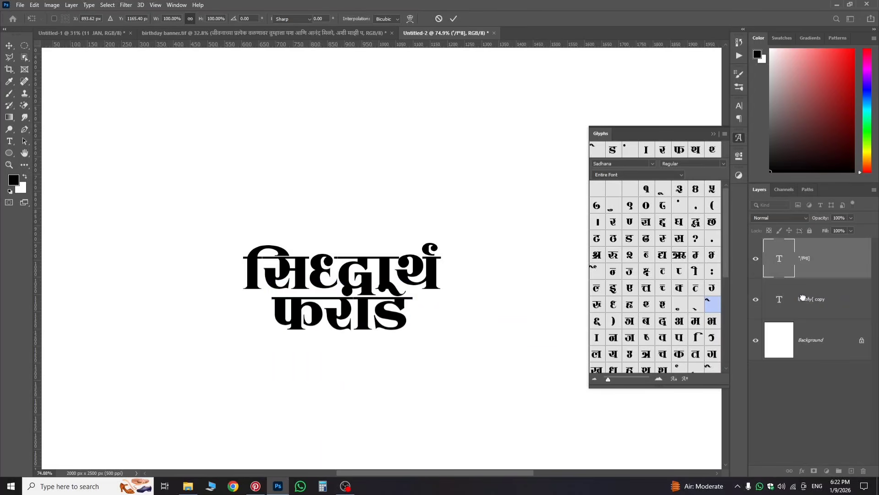
pyautogui.keyDown('ctrl'); pyautogui.click(280, 267); pyautogui.keyUp('ctrl')
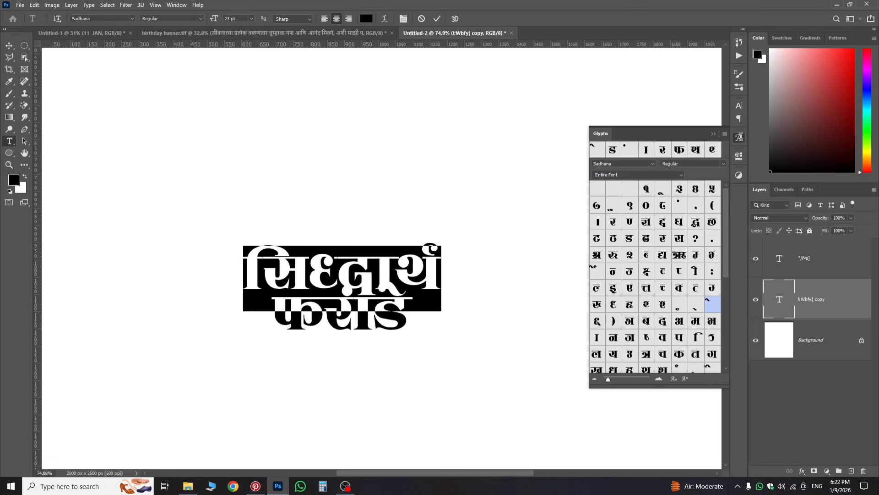
pyautogui.press('Return')
pyautogui.click(739, 105)
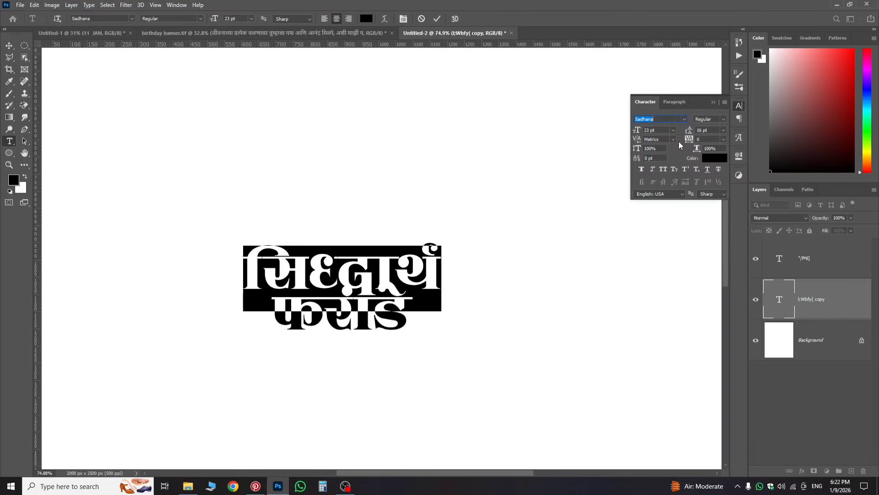
pyautogui.click(724, 140)
pyautogui.click(714, 158)
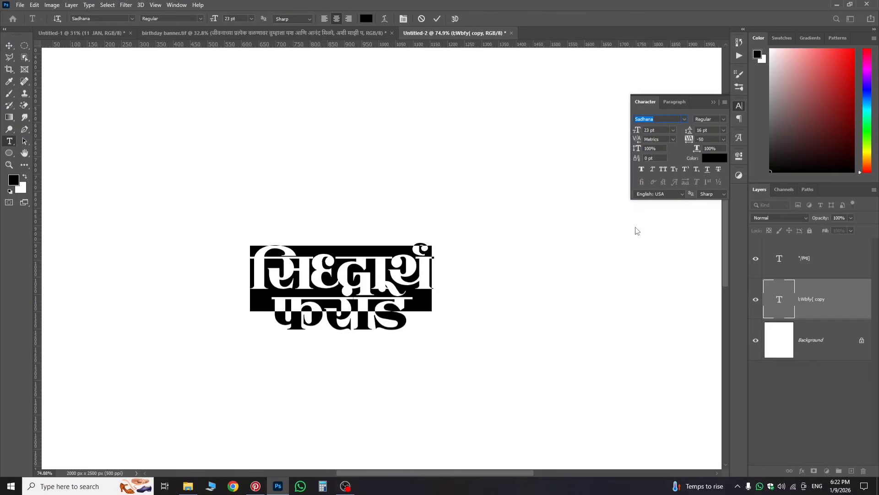
pyautogui.click(724, 139)
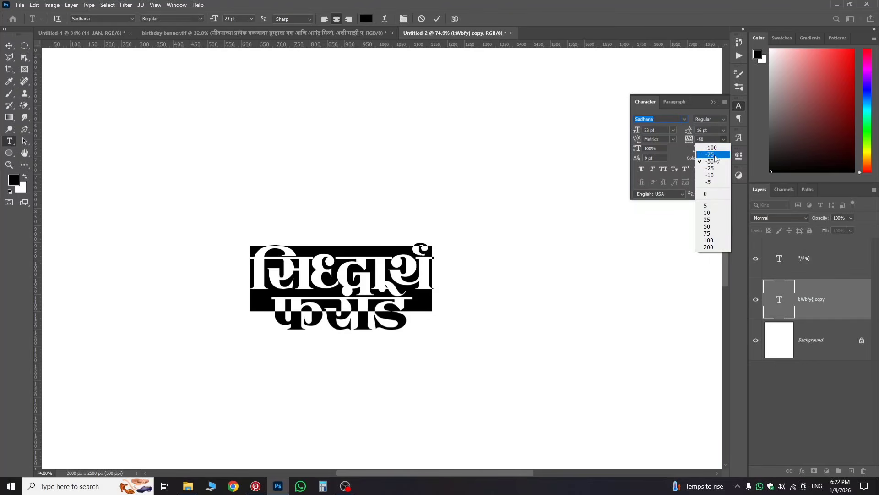
pyautogui.click(711, 155)
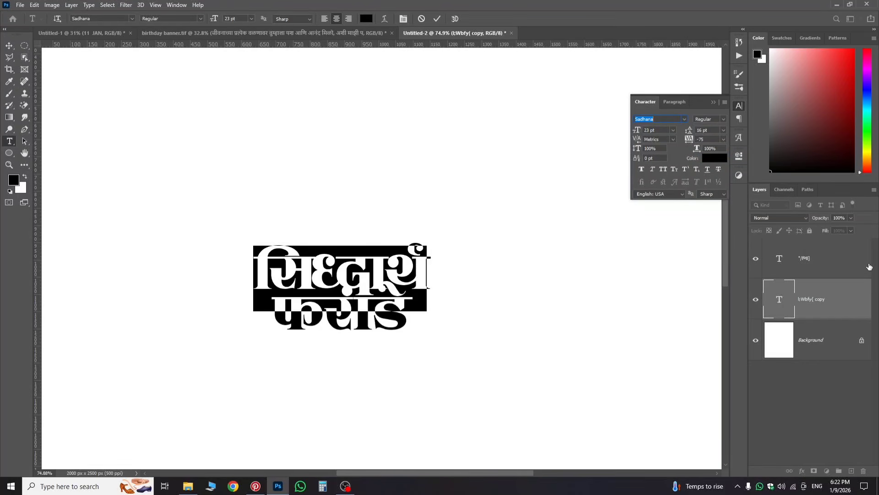
pyautogui.hotkey('ctrl', 'h')
pyautogui.hotkey('ctrl', 'Return')
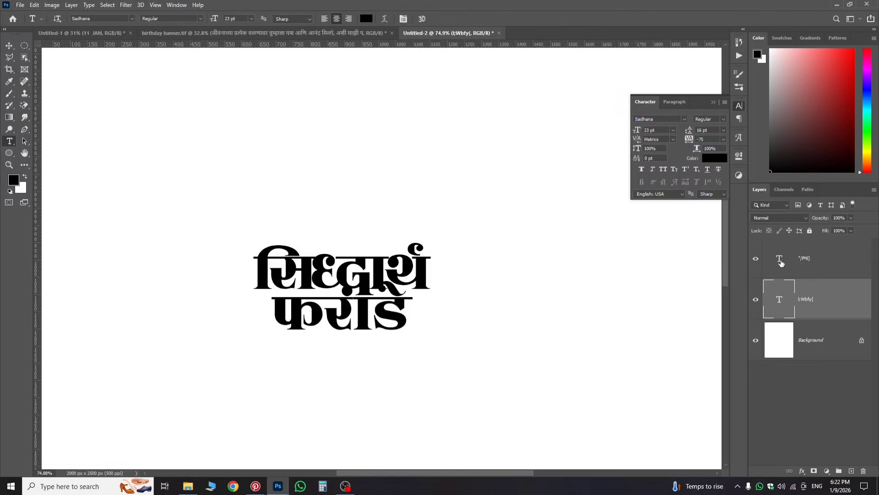
pyautogui.click(780, 263)
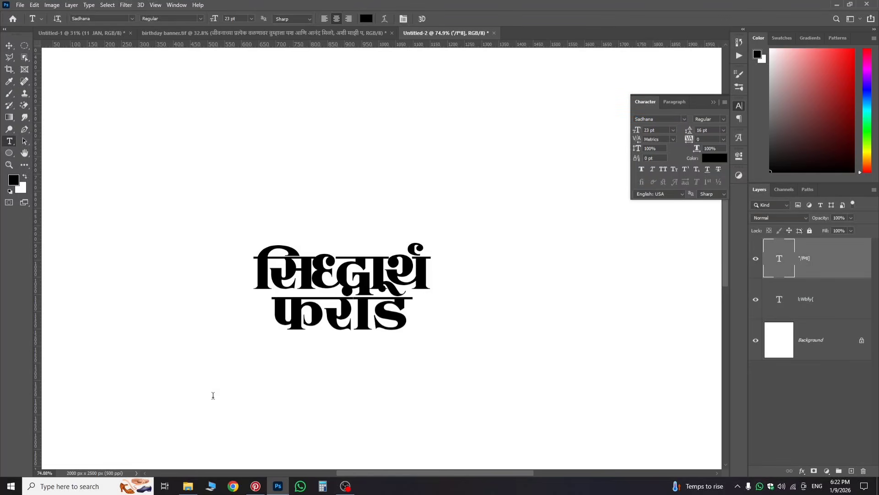
pyautogui.press('Return')
pyautogui.click(724, 130)
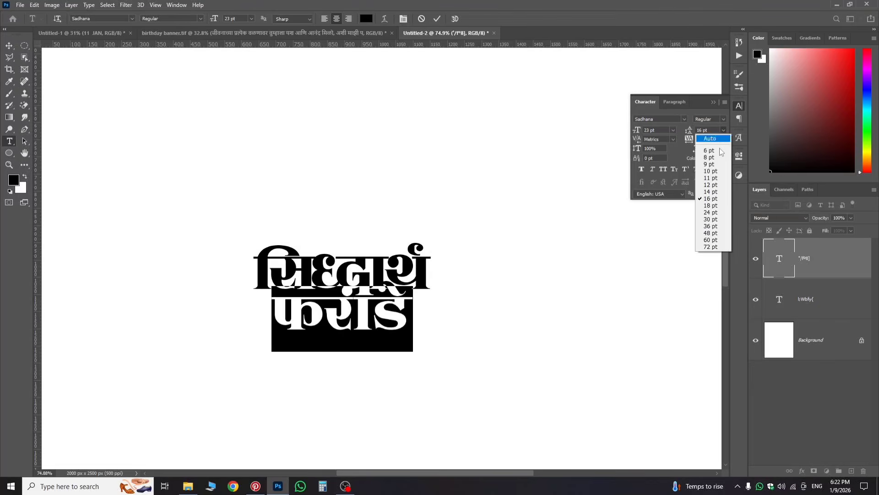
pyautogui.click(724, 130)
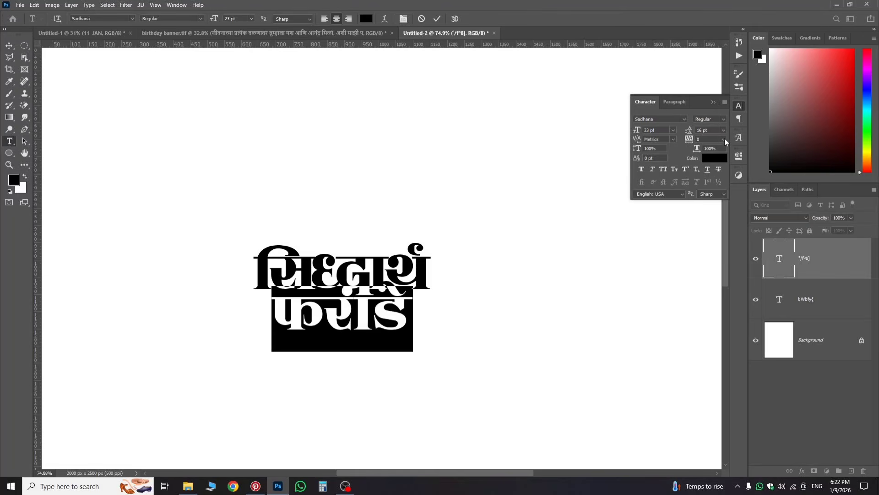
pyautogui.click(724, 139)
pyautogui.click(718, 158)
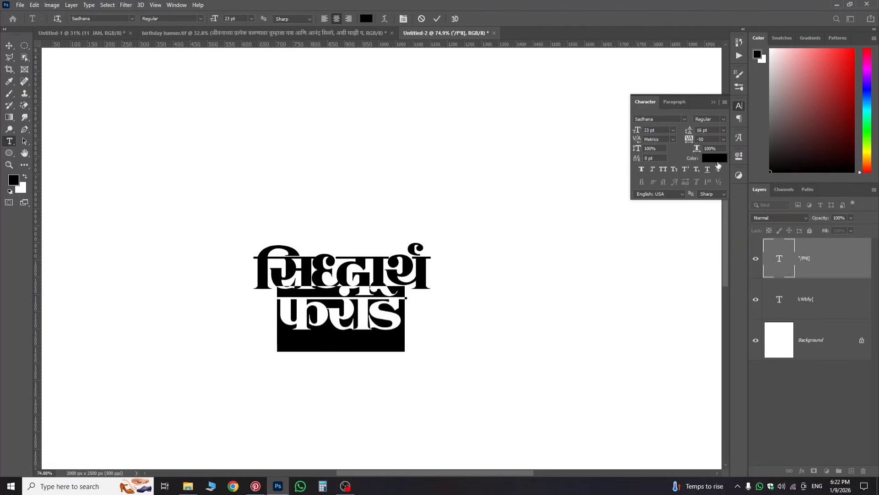
pyautogui.press('alt')
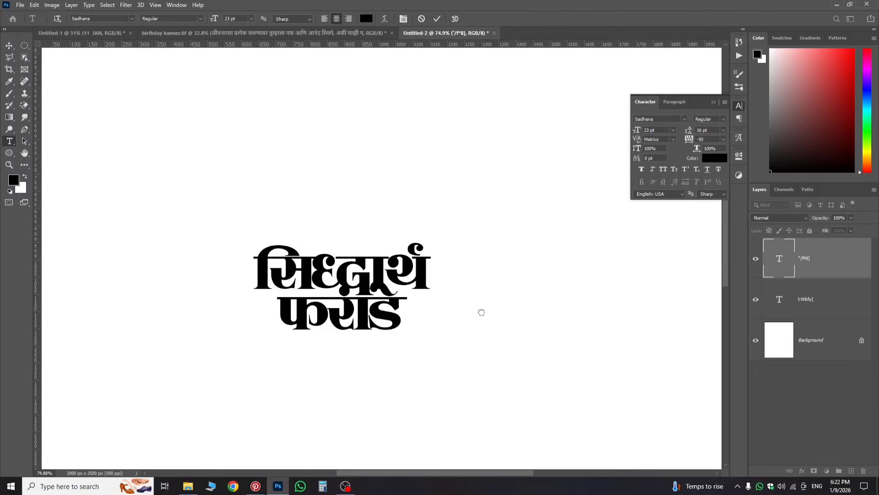
pyautogui.hotkey('ctrl', 'Return')
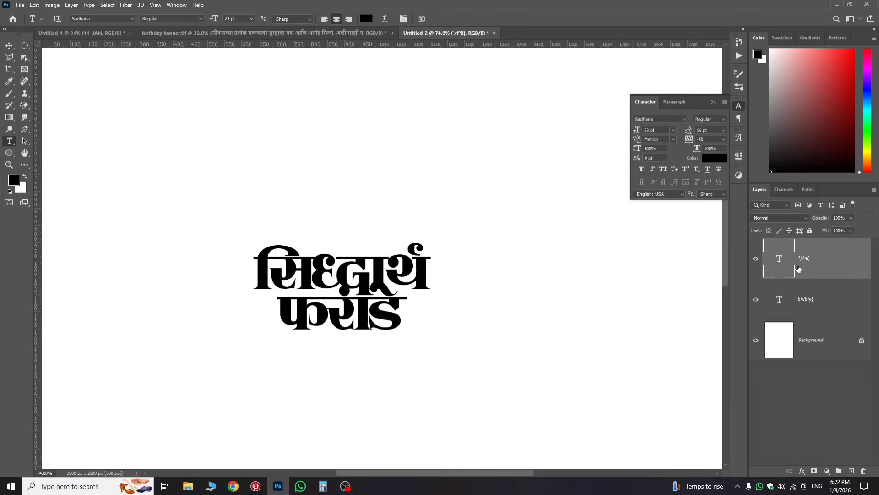
pyautogui.hotkey('ctrl', 't')
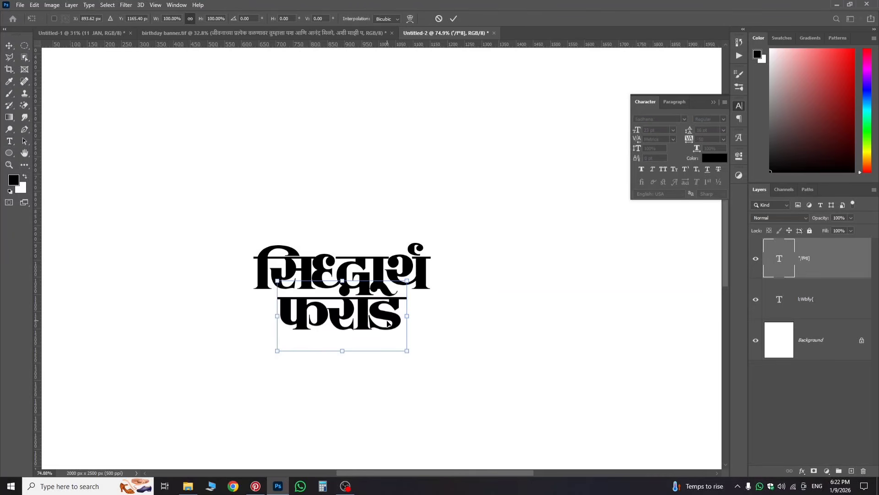
pyautogui.moveTo(389, 322); pyautogui.dragTo(389, 337)
pyautogui.press('Return')
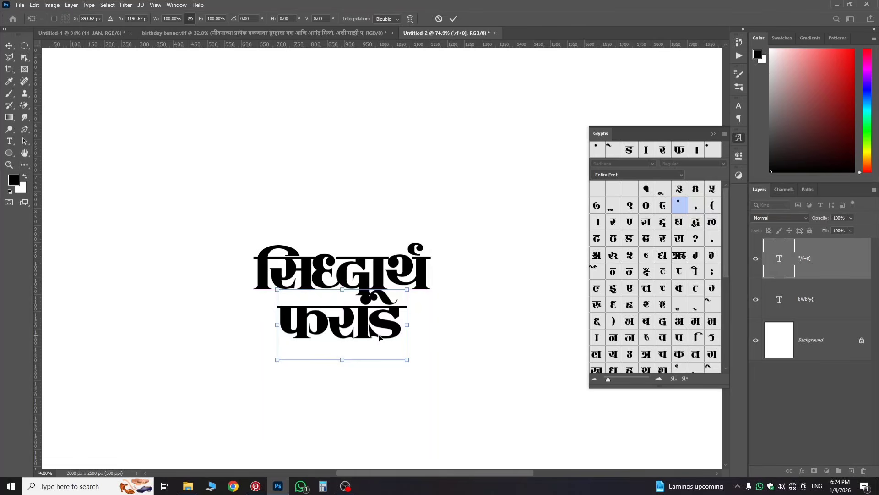
pyautogui.moveTo(381, 338); pyautogui.dragTo(392, 340)
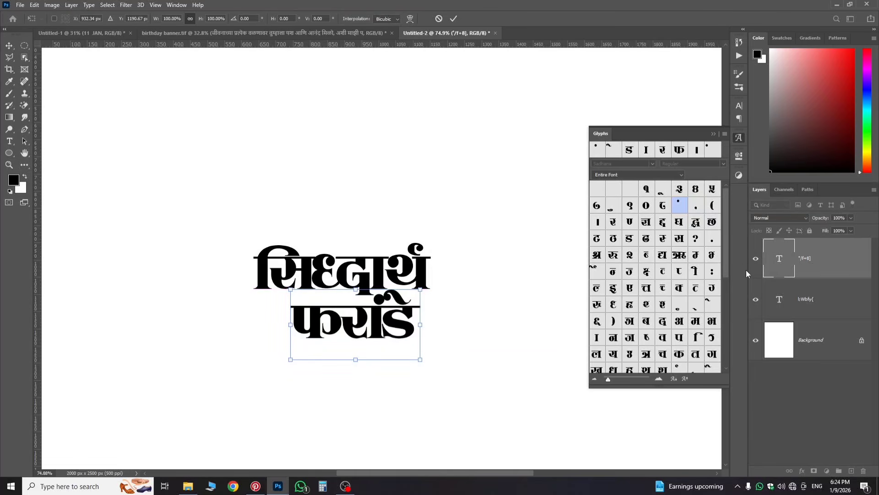
pyautogui.click(776, 271)
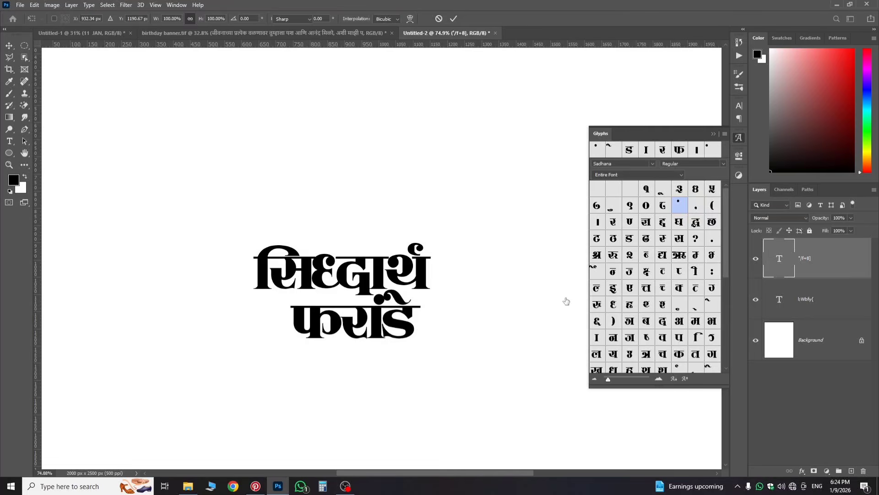
pyautogui.click(822, 268)
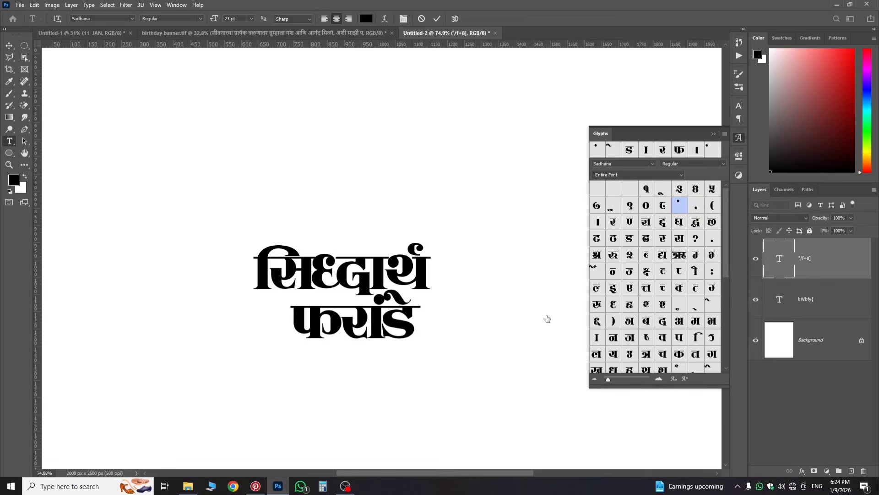
pyautogui.hotkey('ctrl', 't')
pyautogui.moveTo(366, 350)
pyautogui.mouseDown()
pyautogui.moveTo(371, 342)
pyautogui.moveTo(359, 340)
pyautogui.mouseUp()
pyautogui.scroll(5, 389, 311)
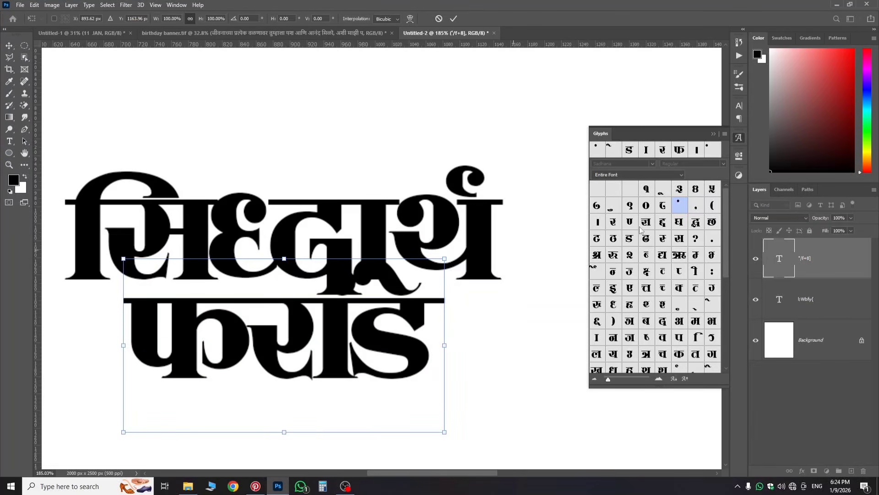
pyautogui.press('Return')
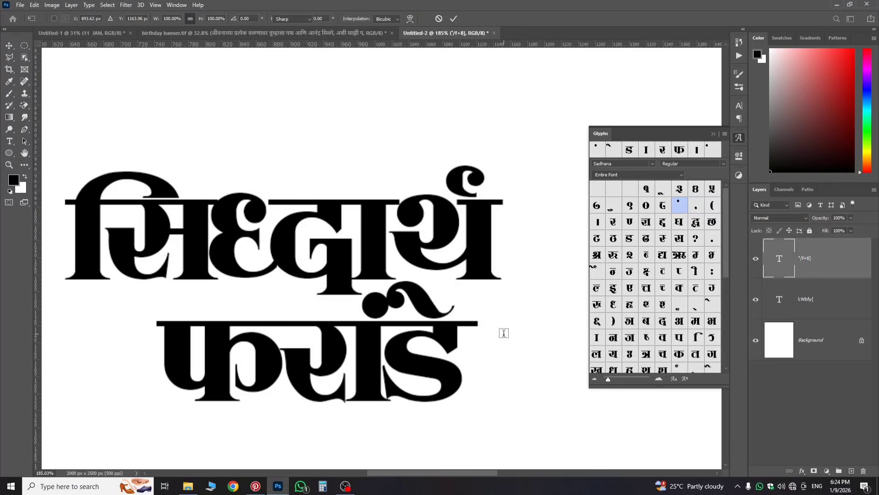
pyautogui.click(755, 258)
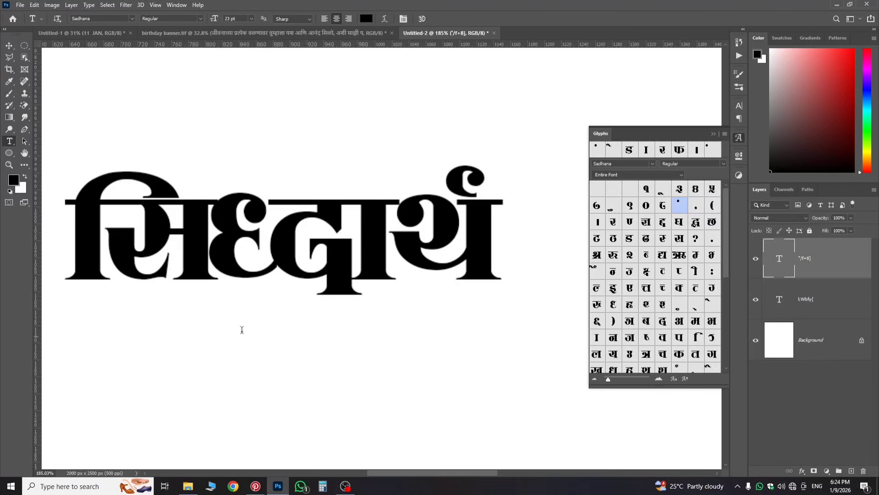
pyautogui.click(756, 258)
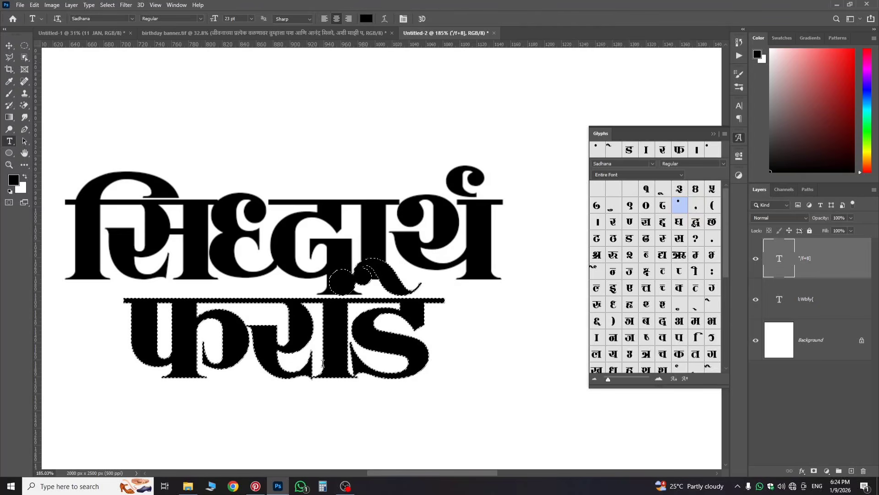
pyautogui.click(125, 5)
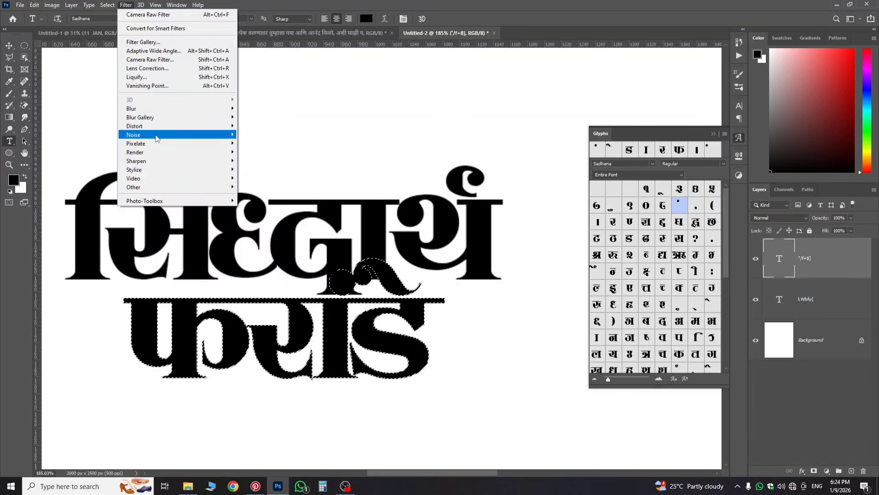
pyautogui.moveTo(156, 138)
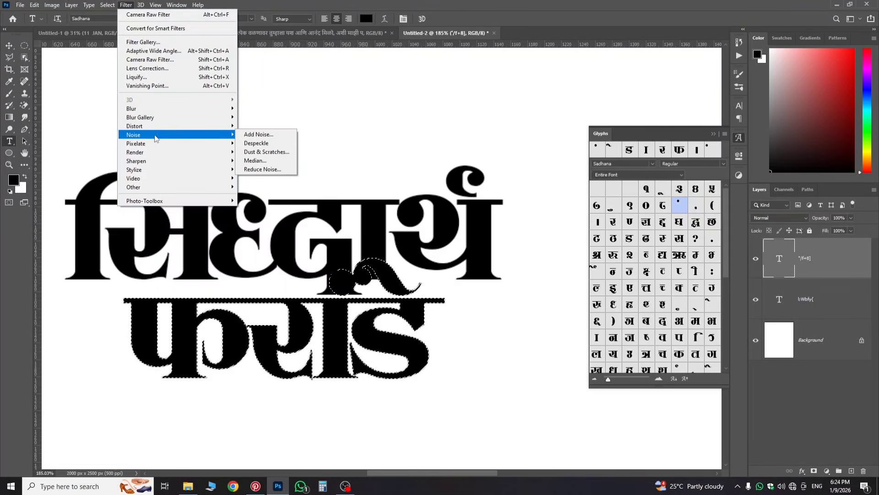
pyautogui.click(105, 6)
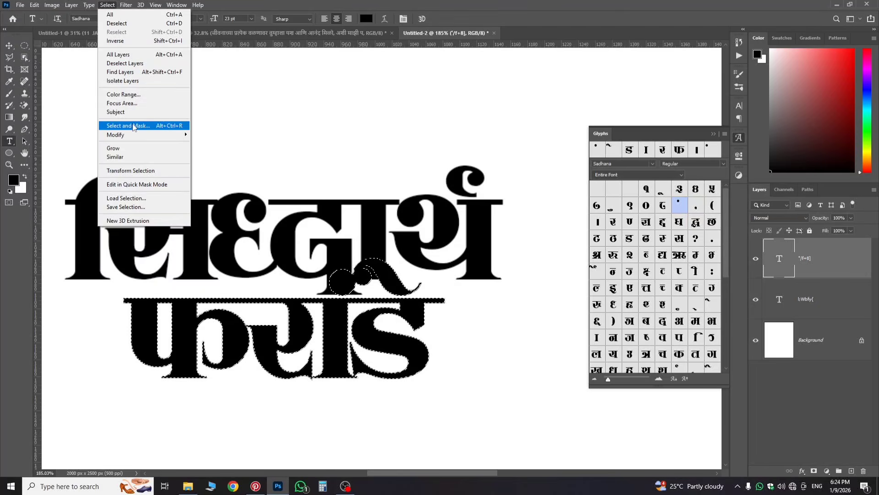
pyautogui.moveTo(135, 134)
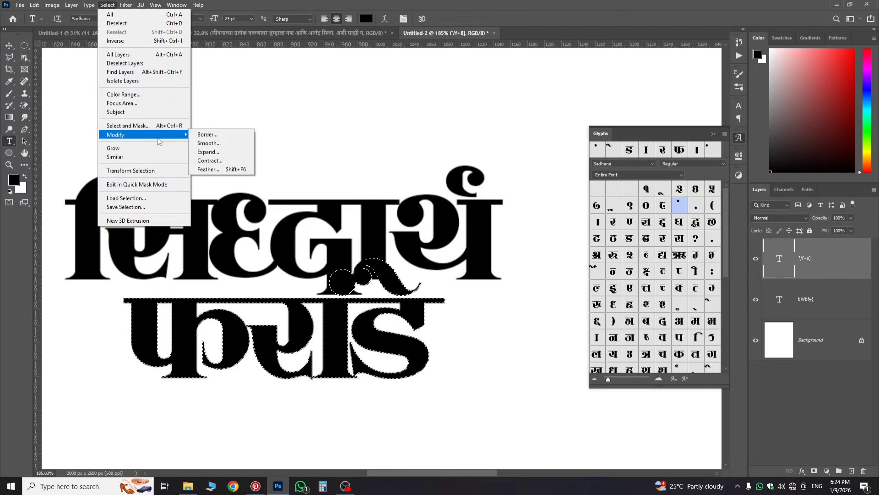
pyautogui.click(210, 157)
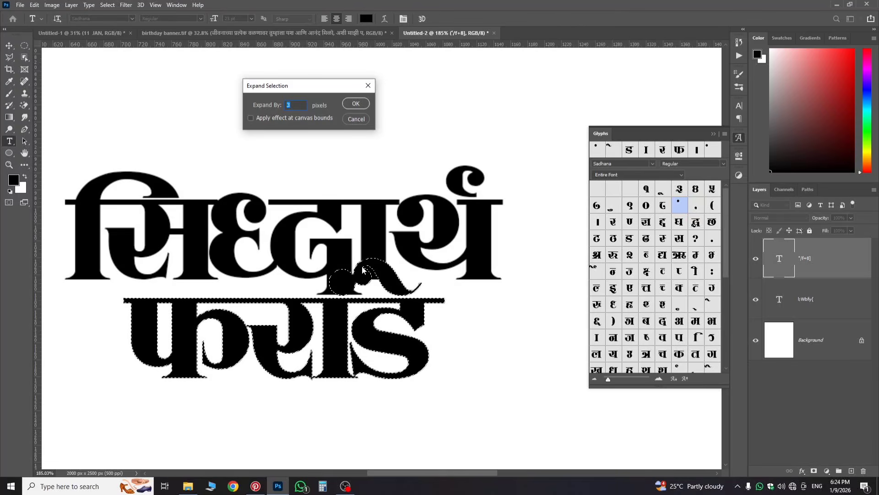
pyautogui.click(354, 103)
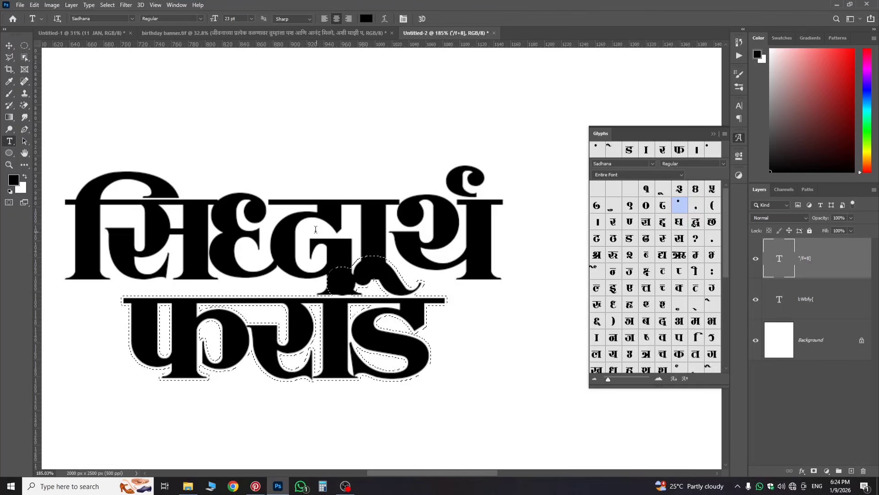
pyautogui.click(817, 300)
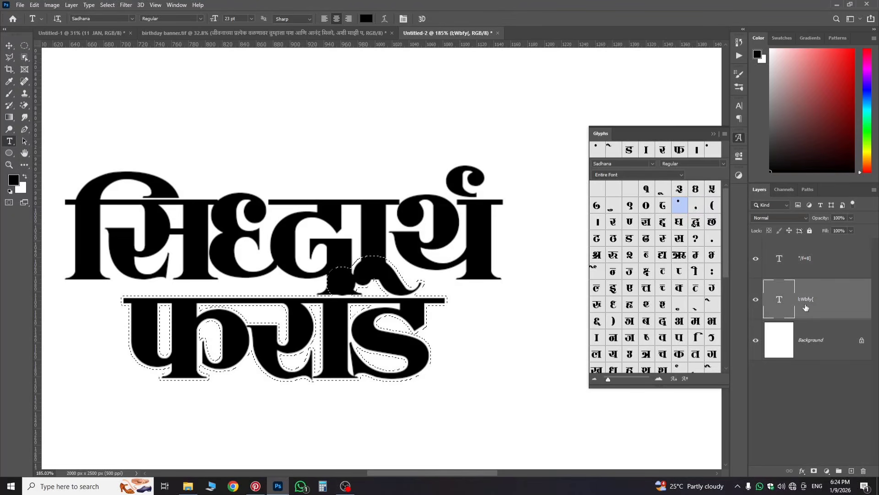
pyautogui.click(814, 471)
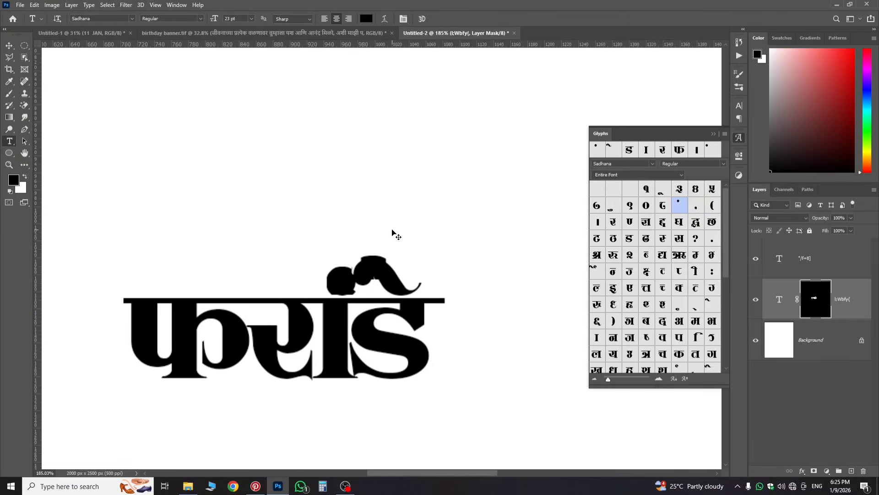
# Step: Invert the name's layer mask to reveal the top line, then drag both text layers into Untitled-1
pyautogui.hotkey('ctrl', 'i')
pyautogui.scroll(3, 370, 276)
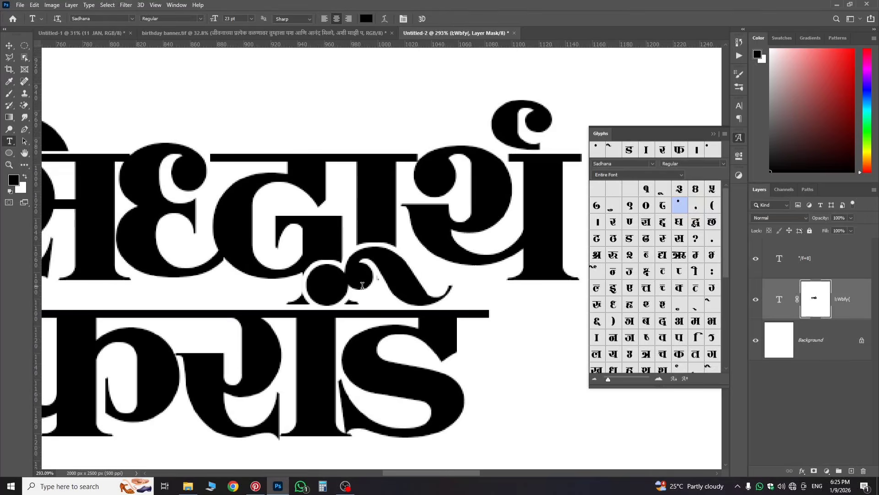
pyautogui.scroll(-10, 405, 276)
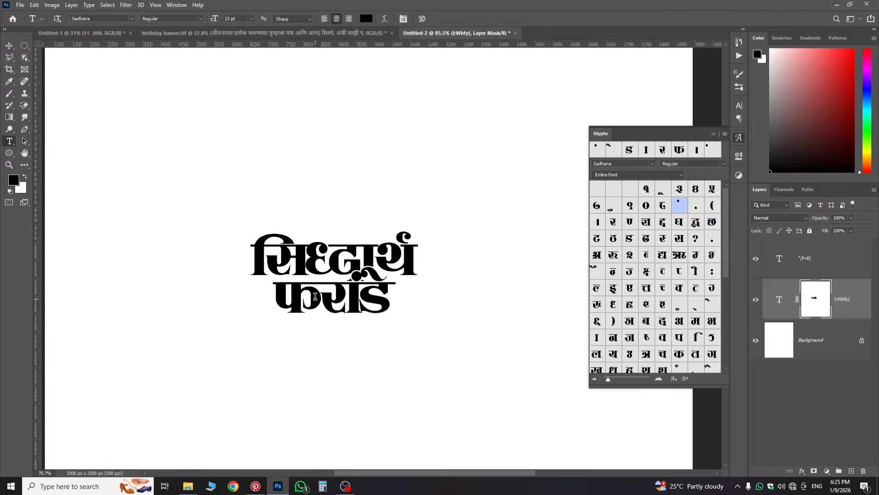
pyautogui.scroll(1, 341, 281)
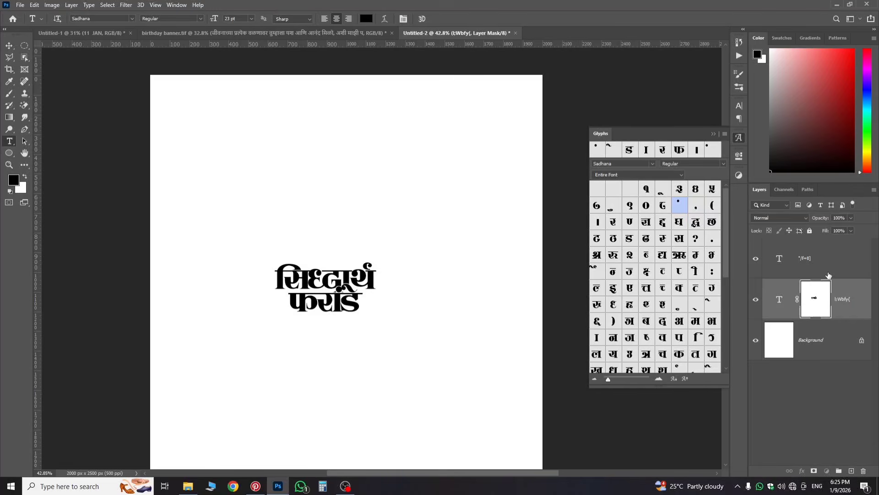
pyautogui.keyDown('shift'); pyautogui.click(817, 264); pyautogui.keyUp('shift')
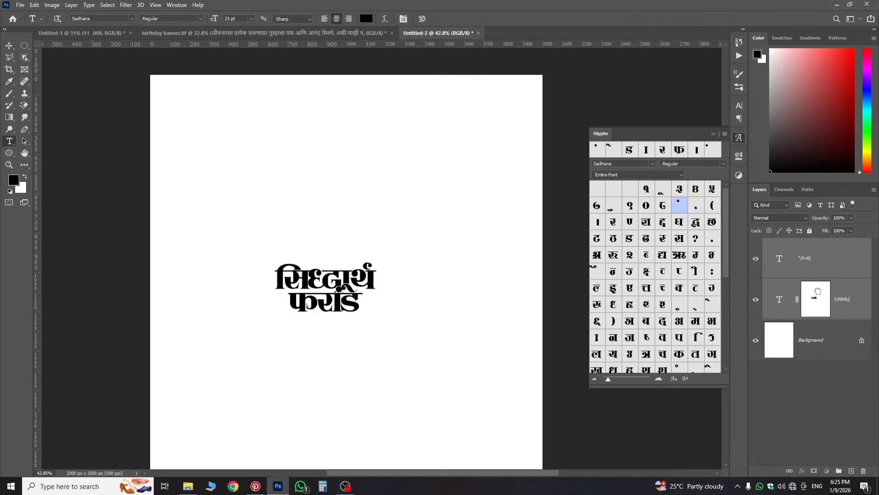
pyautogui.moveTo(817, 291); pyautogui.dragTo(403, 303)
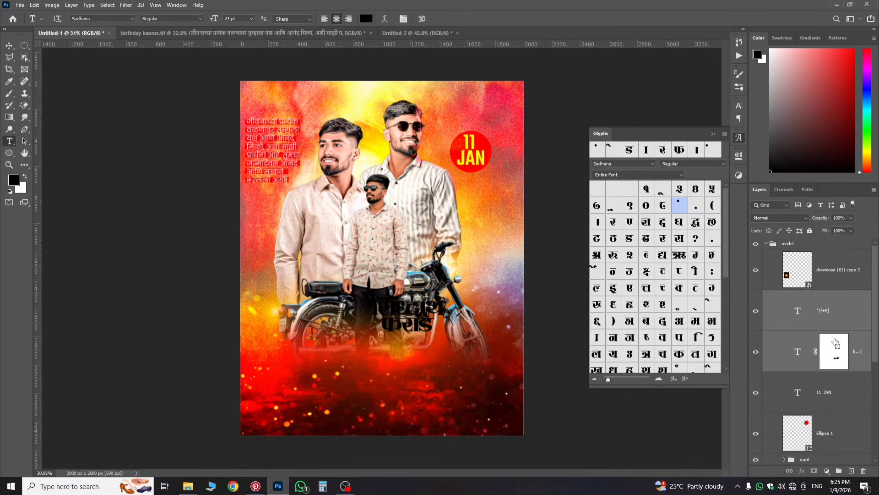
# Step: Move, skew and enlarge the name across the poster's lower area over the bike
pyautogui.hotkey('ctrl', 't')
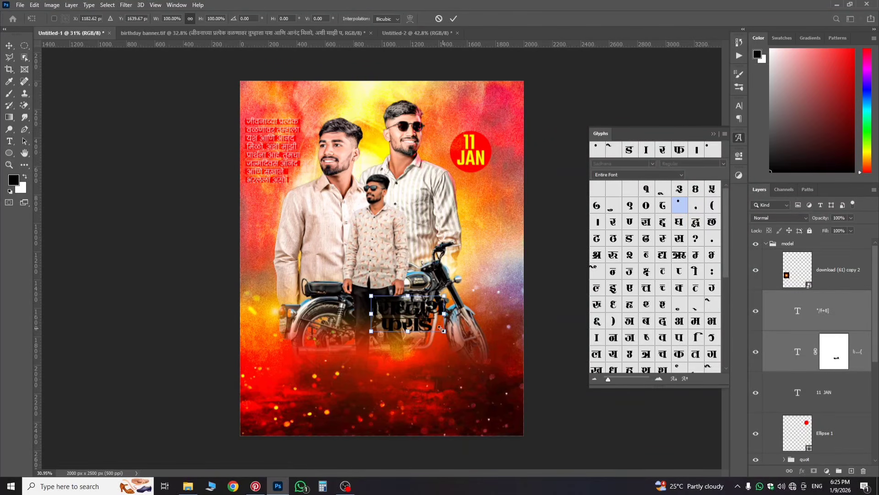
pyautogui.moveTo(418, 324); pyautogui.dragTo(467, 351)
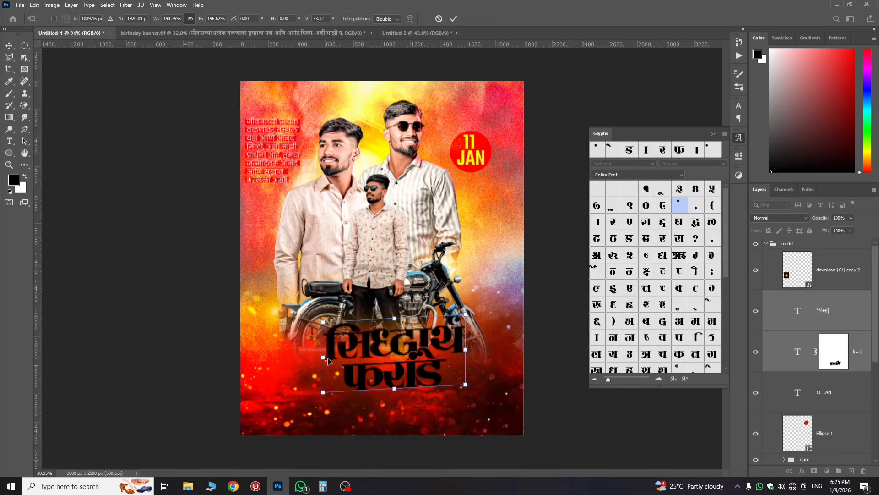
pyautogui.moveTo(323, 358); pyautogui.dragTo(323, 361)
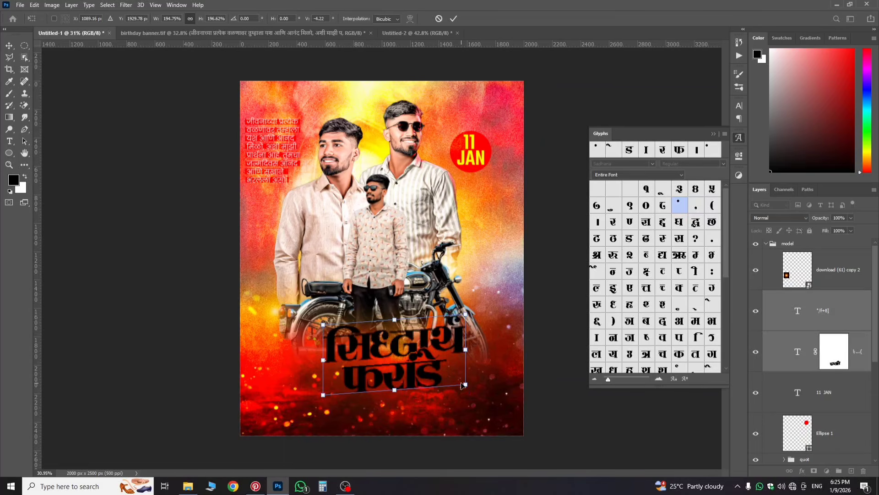
pyautogui.moveTo(467, 387); pyautogui.dragTo(451, 378)
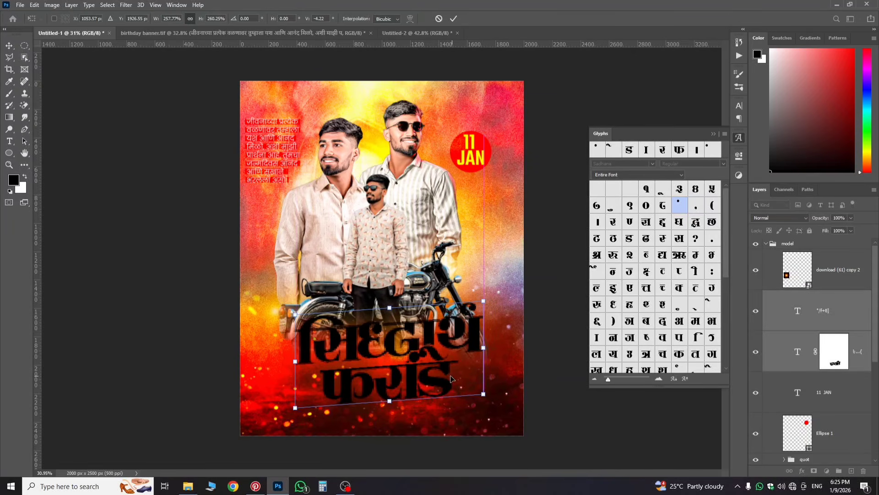
pyautogui.press('Return')
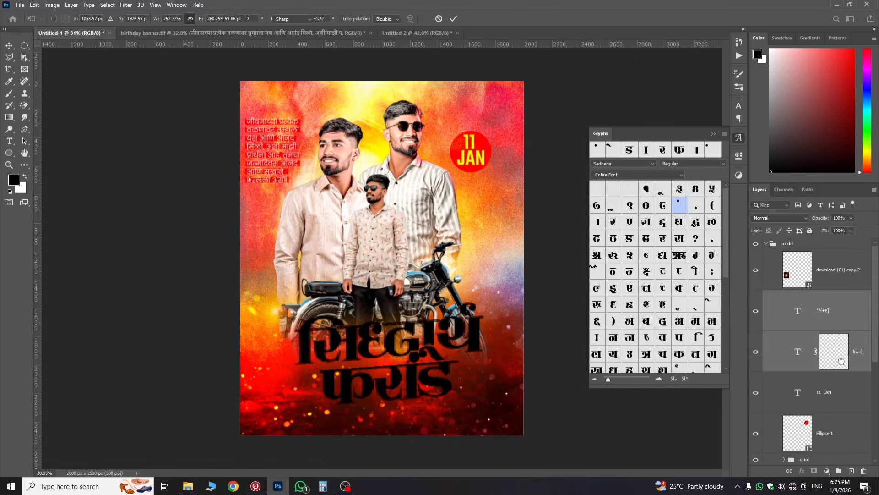
# Step: Move both text layers above the model group and group them as 'text'
pyautogui.click(833, 326)
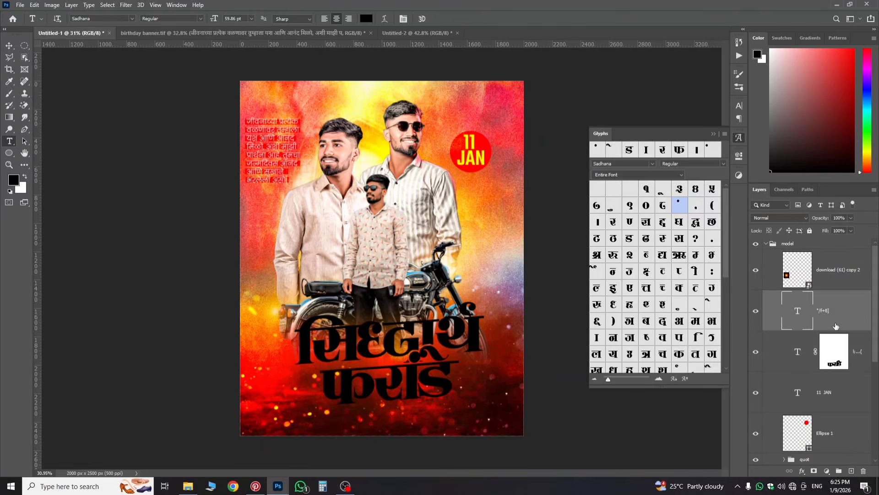
pyautogui.keyDown('shift'); pyautogui.click(854, 361); pyautogui.keyUp('shift')
pyautogui.moveTo(854, 361); pyautogui.dragTo(809, 240)
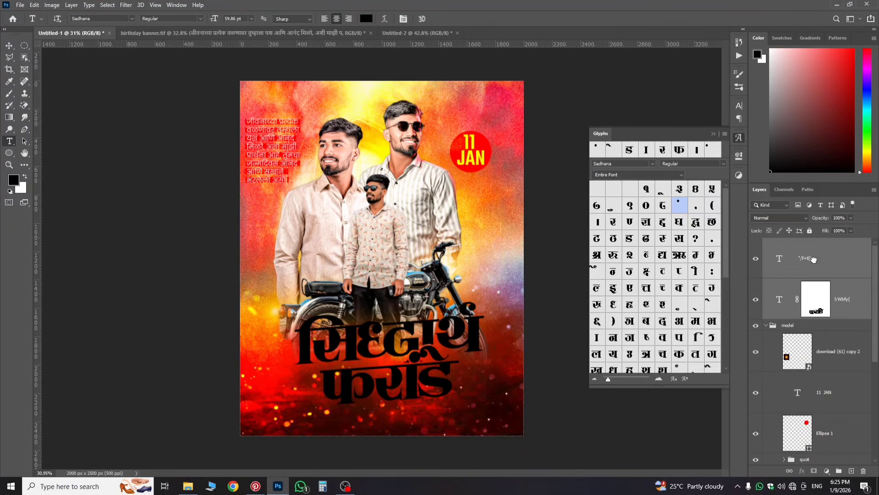
pyautogui.click(766, 325)
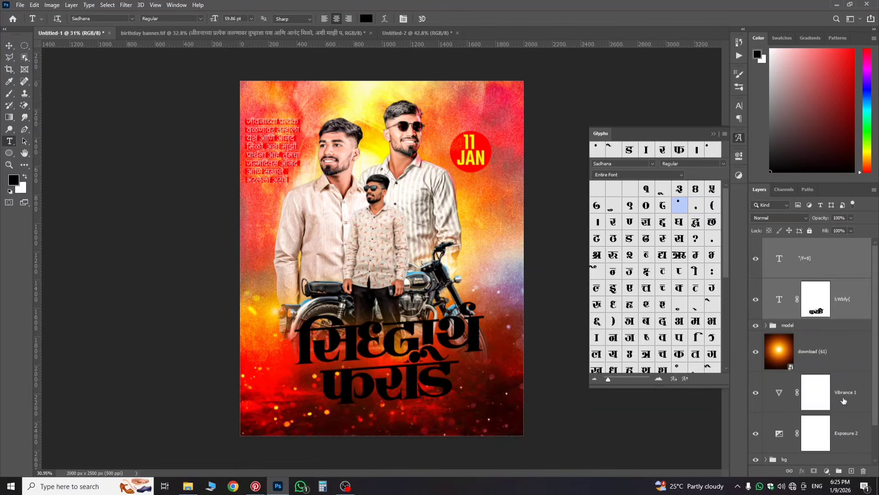
pyautogui.click(838, 471)
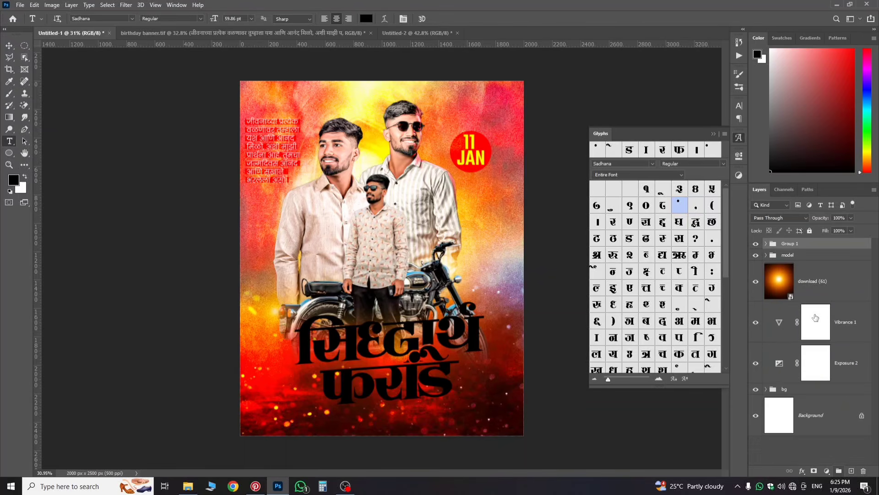
pyautogui.doubleClick(792, 244)
pyautogui.write('t')
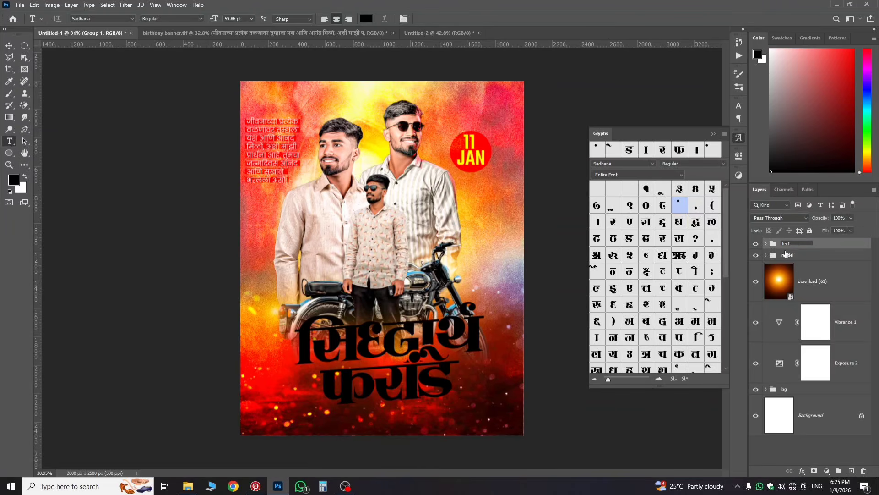
pyautogui.write('ext')
pyautogui.press('Return')
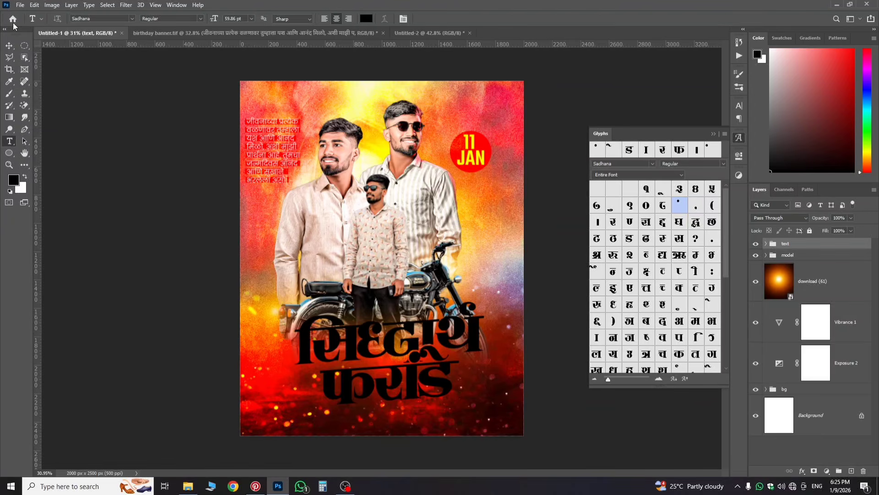
pyautogui.click(9, 46)
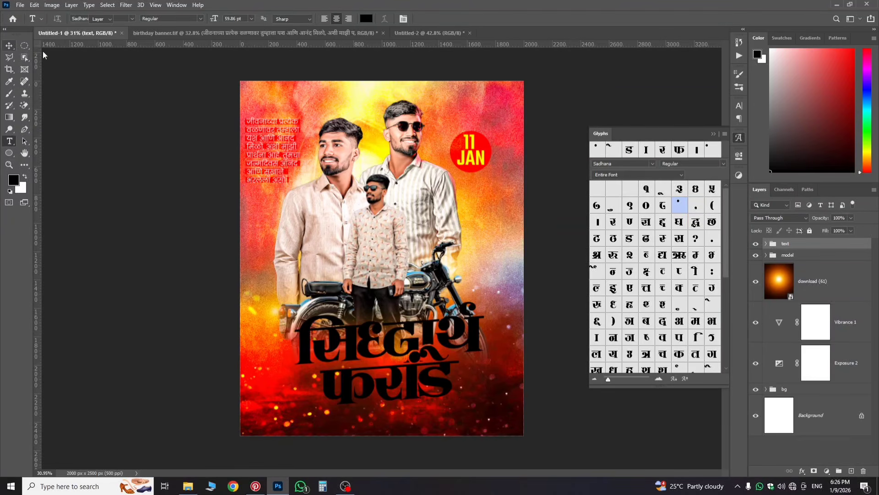
pyautogui.click(181, 33)
pyautogui.scroll(5, 346, 359)
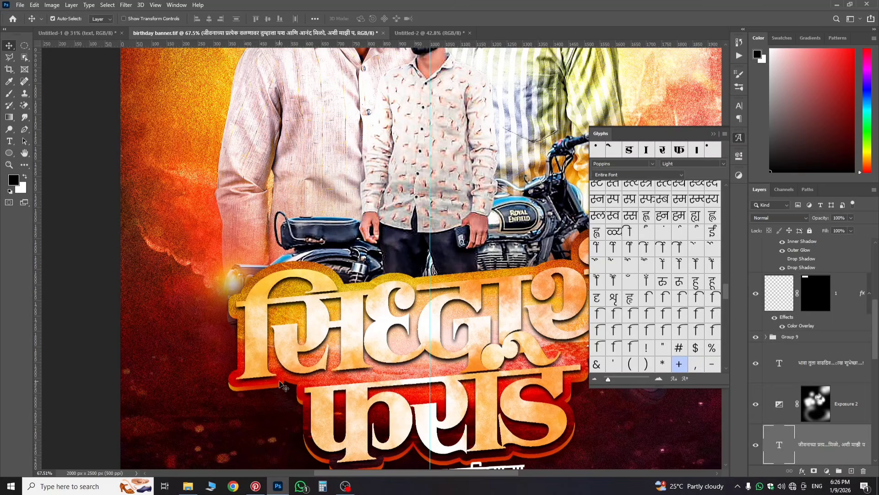
pyautogui.scroll(-3, 383, 375)
pyautogui.scroll(1, 487, 353)
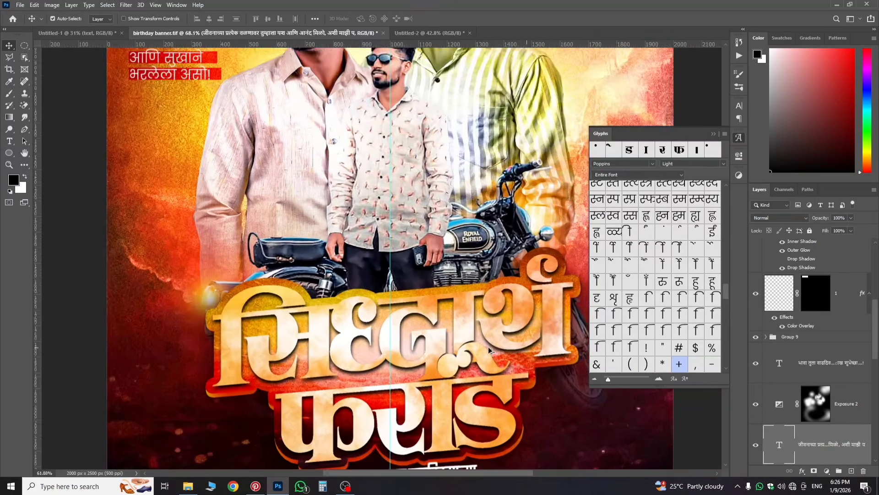
pyautogui.scroll(-1, 488, 346)
pyautogui.scroll(4, 399, 326)
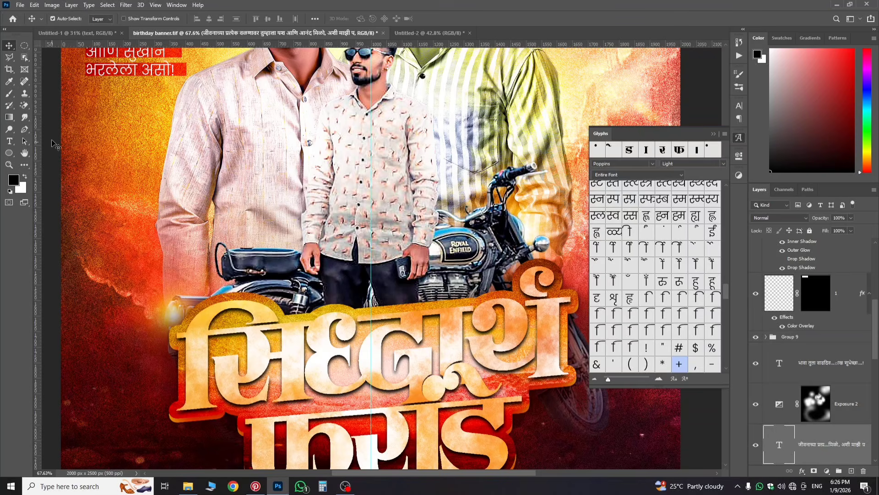
pyautogui.hotkey('ctrl', '0')
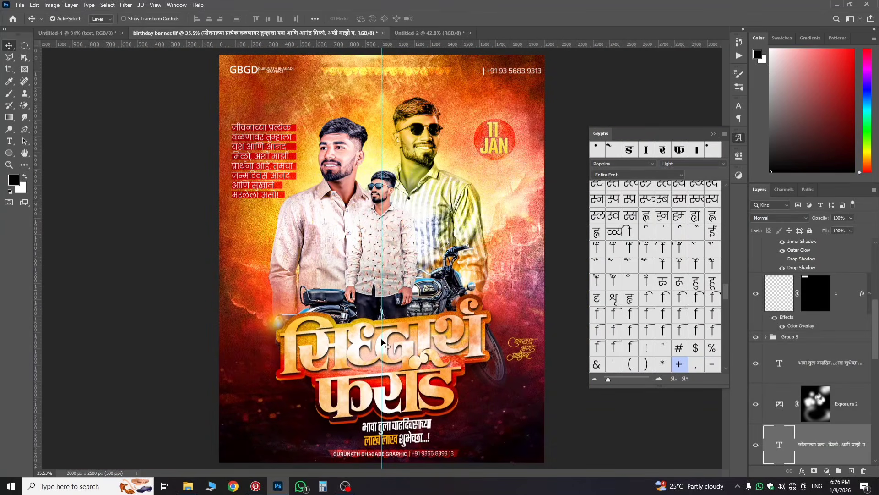
pyautogui.click(78, 34)
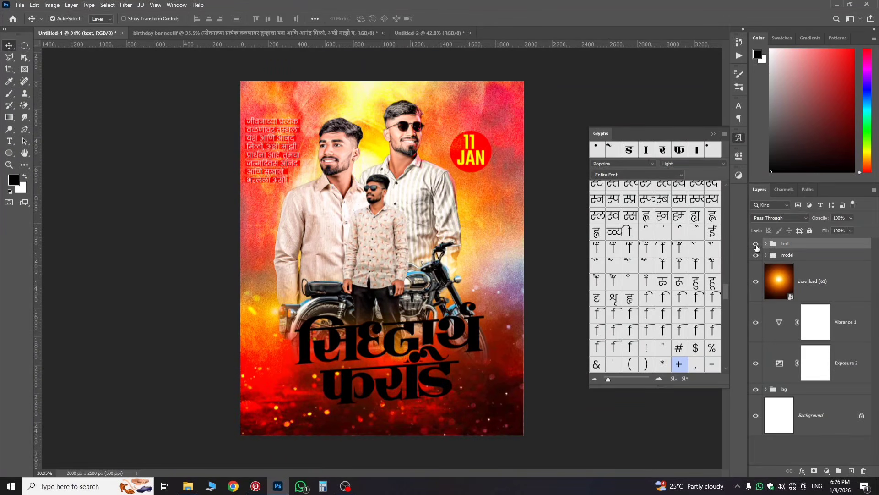
# Step: Stamp the visible background into a new layer, move it to the top and hide it
pyautogui.moveTo(756, 266); pyautogui.dragTo(754, 363)
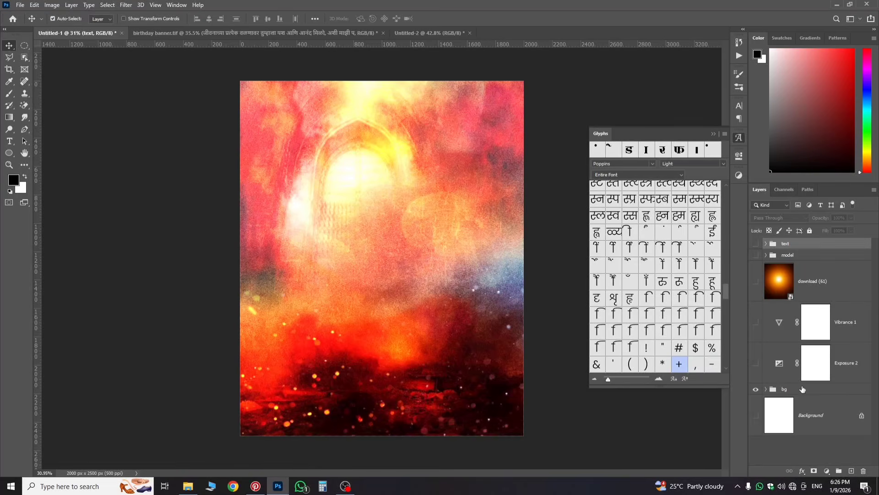
pyautogui.click(796, 389)
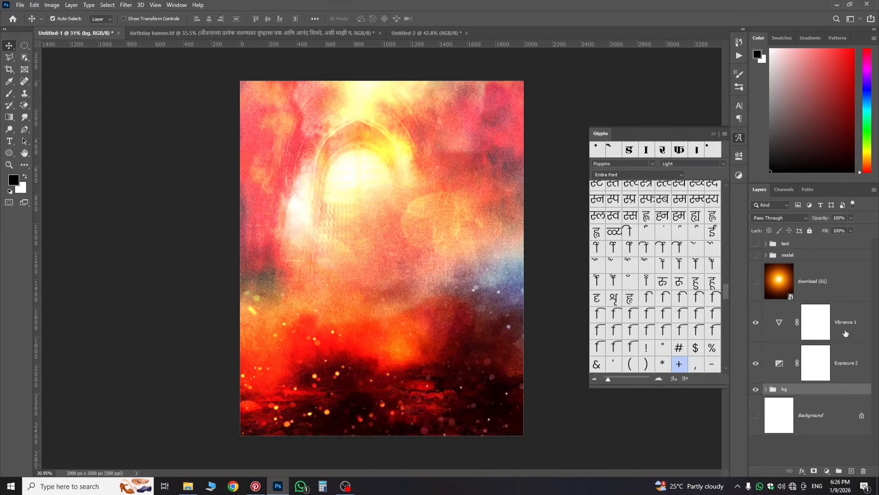
pyautogui.click(846, 333)
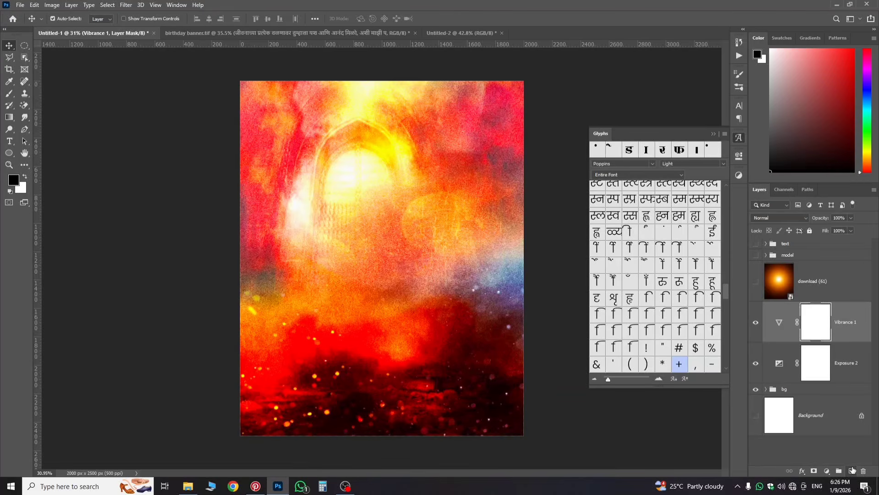
pyautogui.click(852, 471)
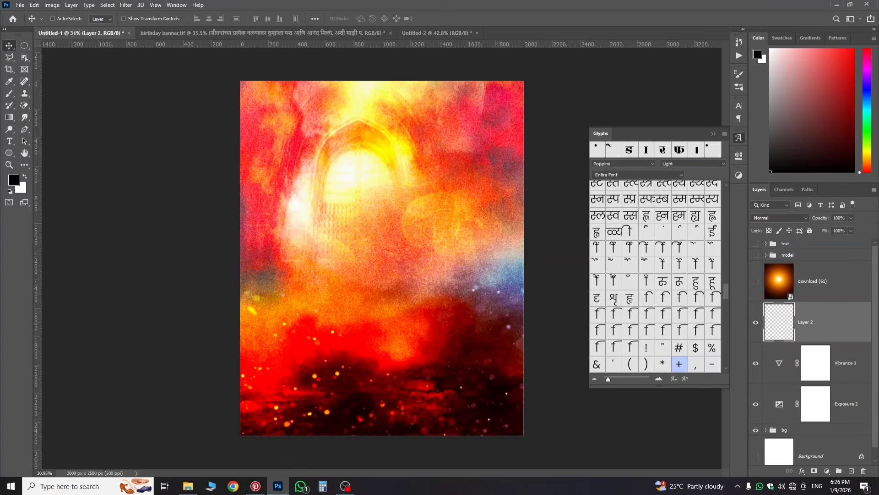
pyautogui.hotkey('ctrl', 'shift', 'alt', 'e')
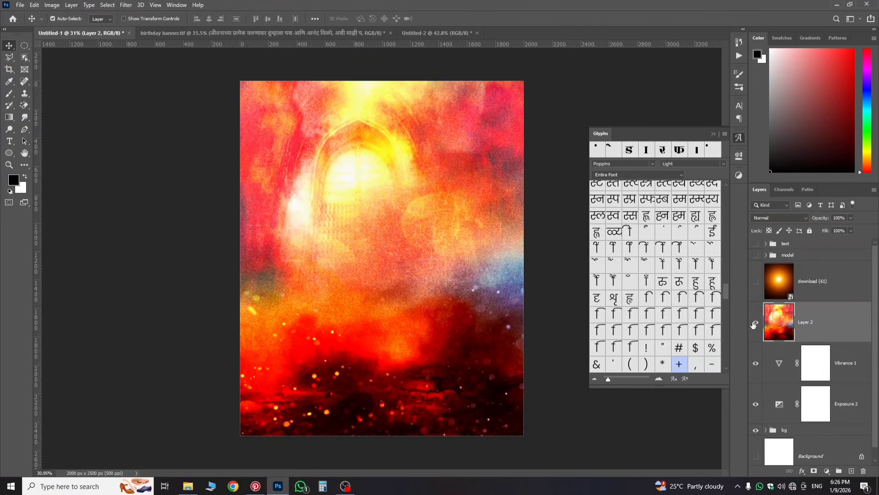
pyautogui.moveTo(812, 330); pyautogui.dragTo(791, 239)
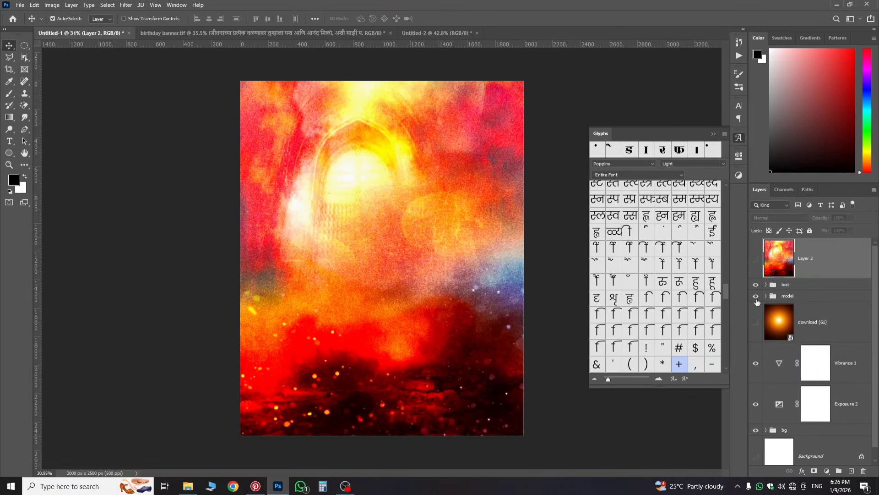
pyautogui.click(756, 258)
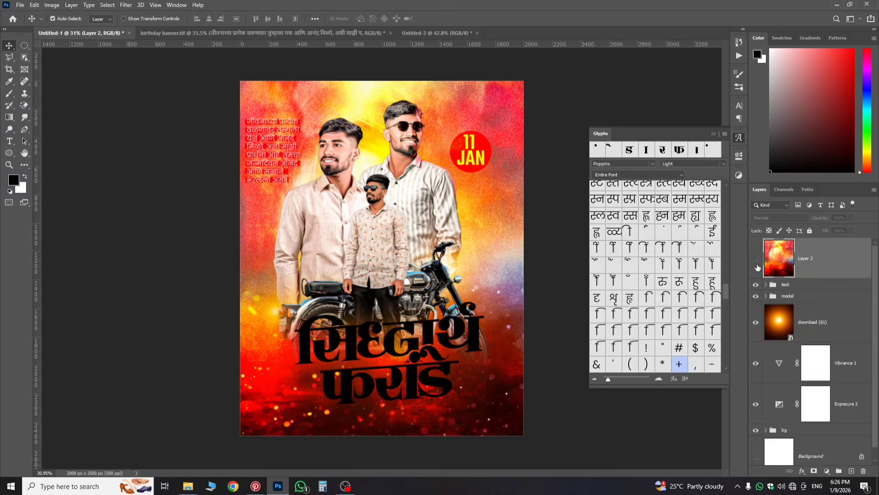
# Step: Duplicate the text group as 'text copy'
pyautogui.click(780, 284)
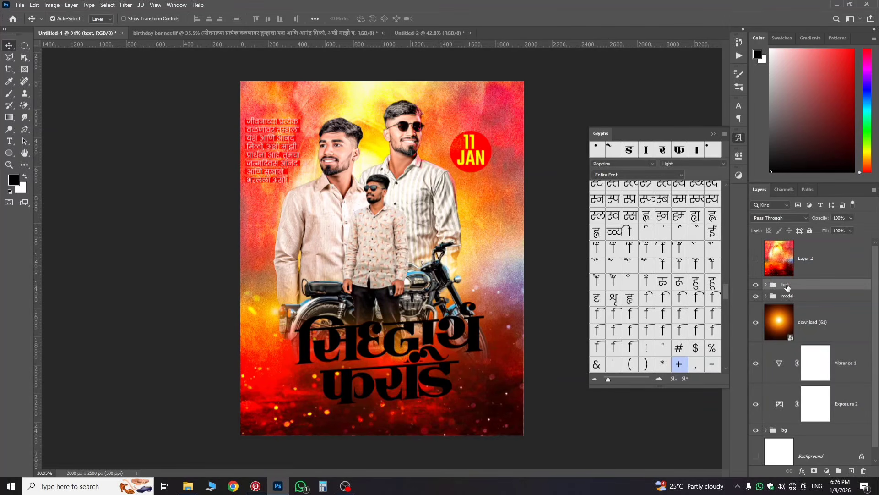
pyautogui.click(794, 296)
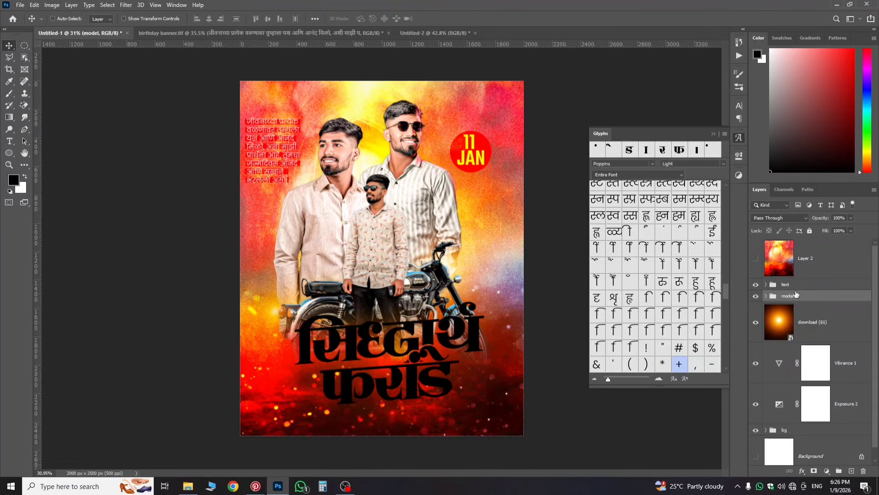
pyautogui.click(801, 285)
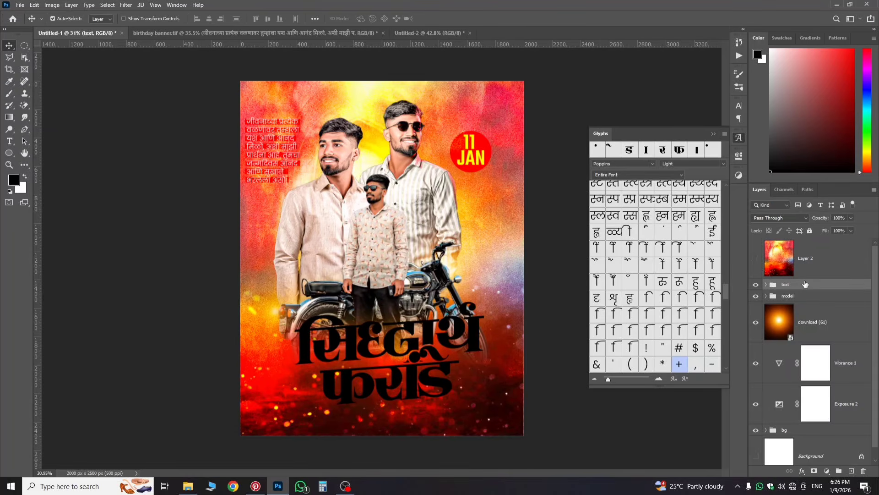
pyautogui.hotkey('ctrl', 'j')
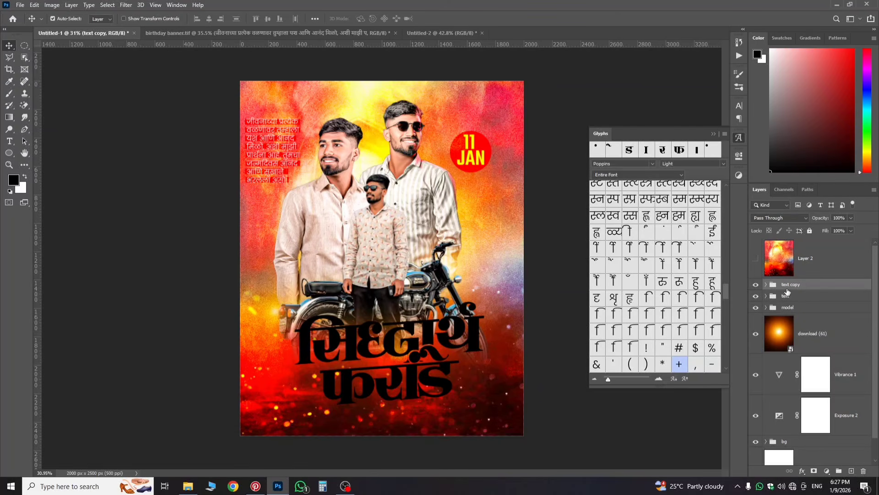
# Step: Add a 30 px white Outside stroke to the original text group
pyautogui.click(787, 294)
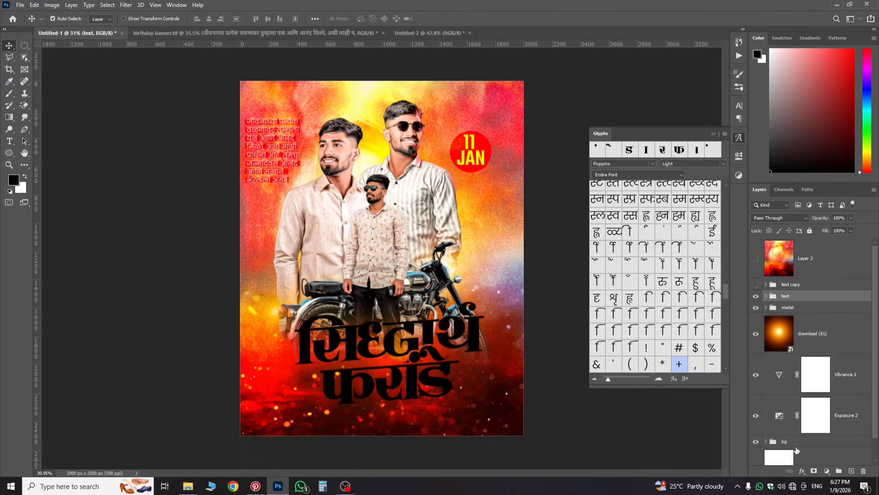
pyautogui.click(802, 471)
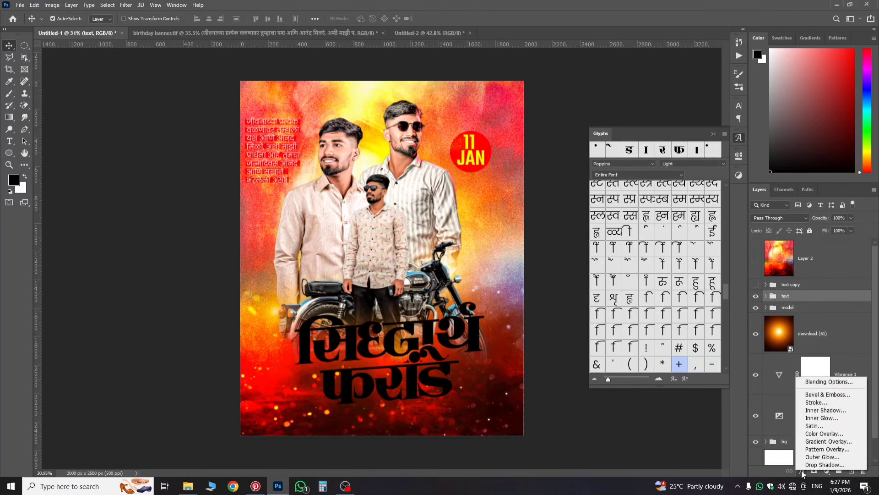
pyautogui.click(815, 403)
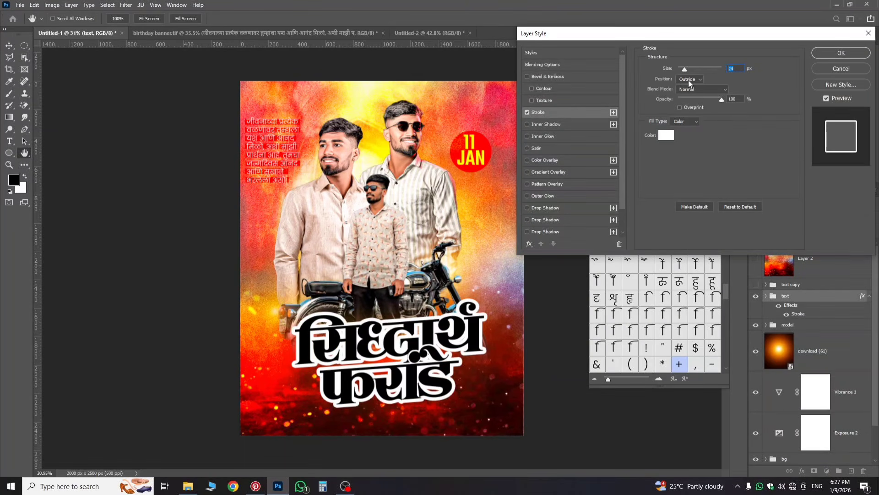
pyautogui.click(688, 80)
pyautogui.moveTo(685, 66); pyautogui.dragTo(686, 68)
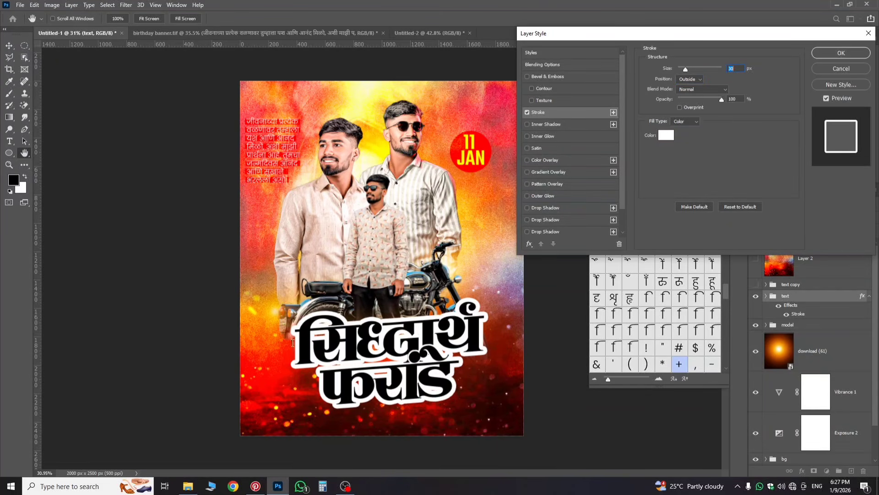
pyautogui.click(828, 54)
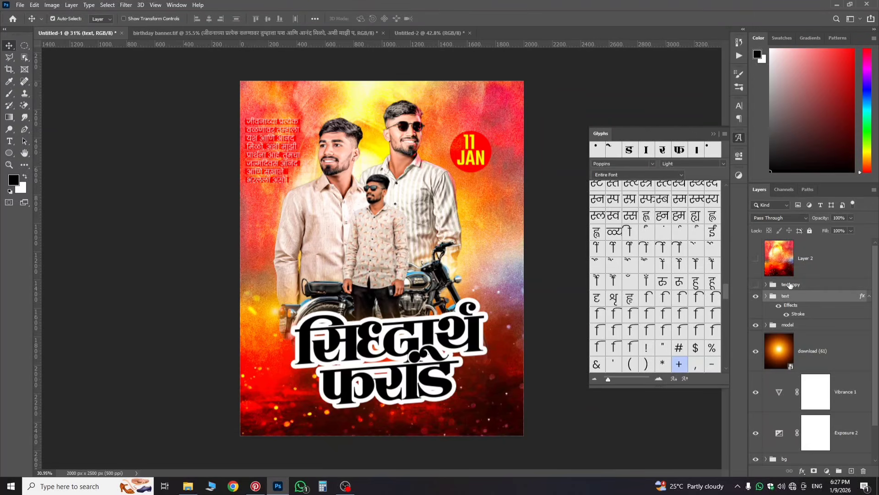
# Step: Merge the text group into a single 'text' layer
pyautogui.rightClick(785, 299)
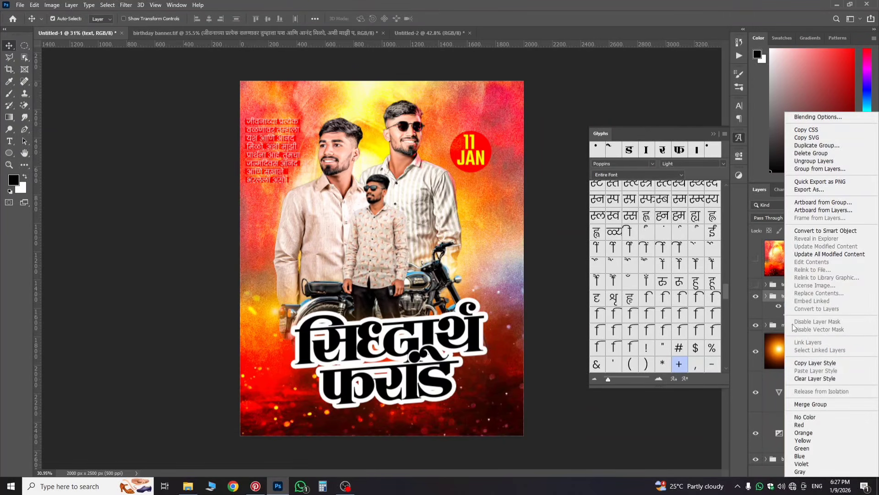
pyautogui.click(816, 405)
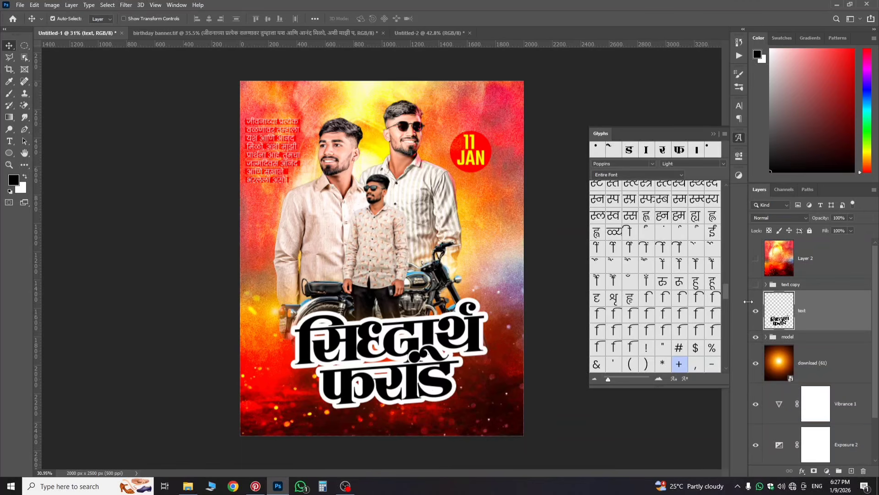
pyautogui.scroll(8, 373, 307)
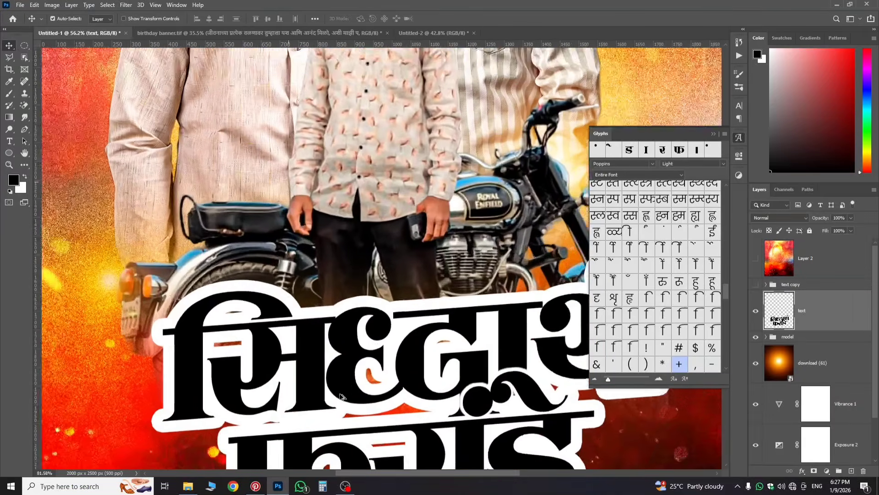
pyautogui.scroll(-2, 306, 382)
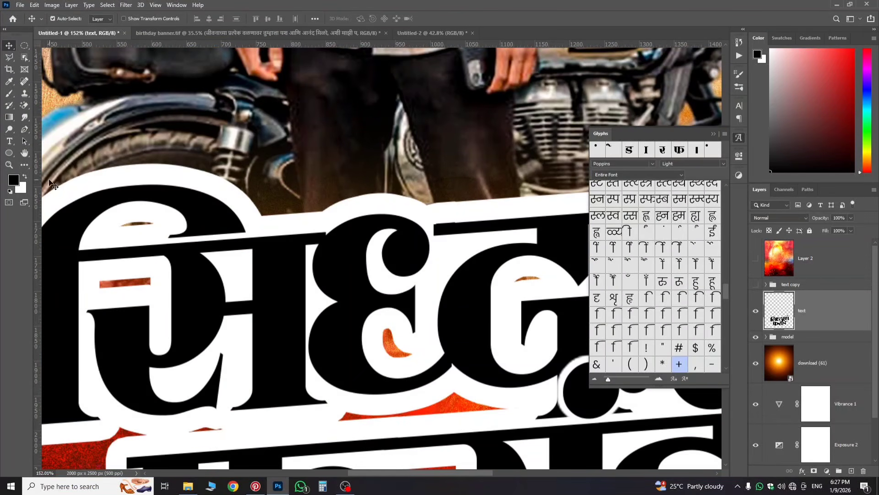
# Step: Set up a fully hard white brush of about 88 px
pyautogui.click(26, 176)
pyautogui.click(9, 93)
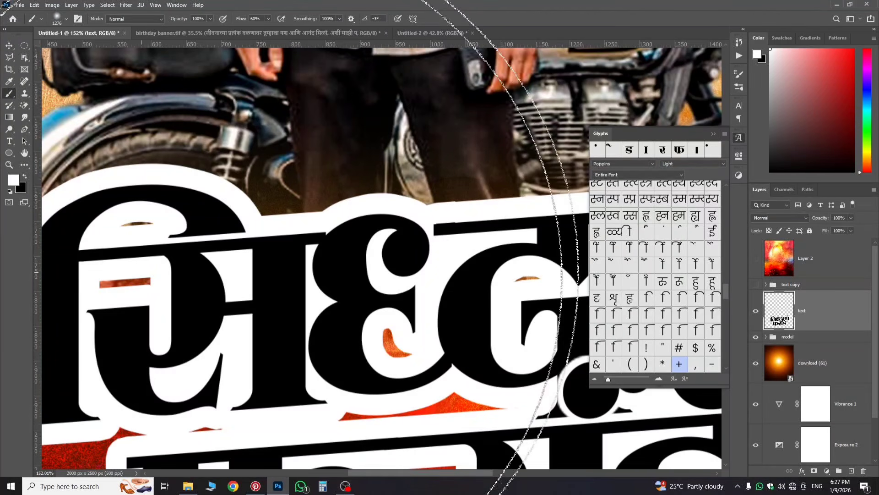
pyautogui.moveTo(179, 263); pyautogui.dragTo(46, 261)
pyautogui.moveTo(308, 248); pyautogui.dragTo(99, 255)
pyautogui.moveTo(147, 293)
pyautogui.mouseDown()
pyautogui.moveTo(68, 294)
pyautogui.moveTo(114, 281)
pyautogui.mouseUp()
pyautogui.rightClick(117, 282)
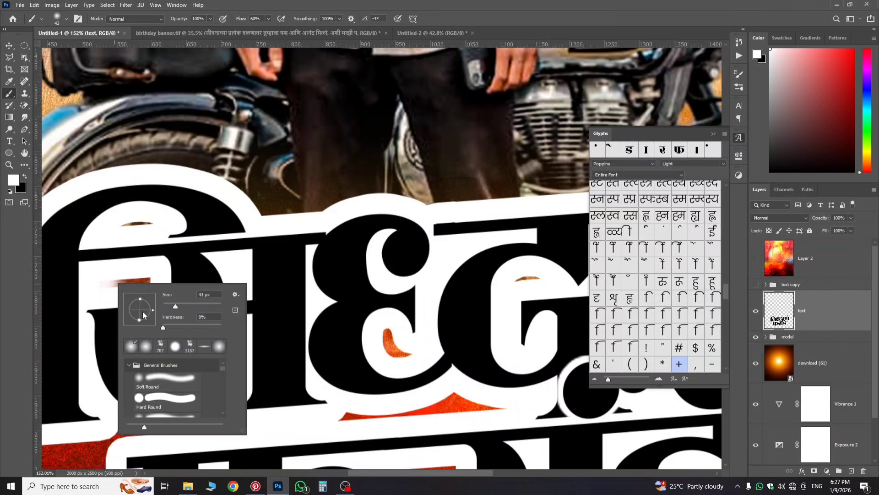
pyautogui.moveTo(170, 326); pyautogui.dragTo(227, 325)
pyautogui.moveTo(106, 276)
pyautogui.mouseDown()
pyautogui.moveTo(128, 287)
pyautogui.moveTo(143, 281)
pyautogui.moveTo(127, 282)
pyautogui.mouseUp()
# Step: Paint white over the orange and red gaps inside the title outline at 100% flow
pyautogui.moveTo(111, 239)
pyautogui.mouseDown()
pyautogui.moveTo(131, 219)
pyautogui.moveTo(151, 228)
pyautogui.mouseUp()
pyautogui.moveTo(387, 336)
pyautogui.mouseDown()
pyautogui.moveTo(391, 350)
pyautogui.moveTo(392, 342)
pyautogui.moveTo(409, 355)
pyautogui.mouseUp()
pyautogui.moveTo(518, 298)
pyautogui.mouseDown()
pyautogui.moveTo(522, 281)
pyautogui.moveTo(527, 286)
pyautogui.mouseUp()
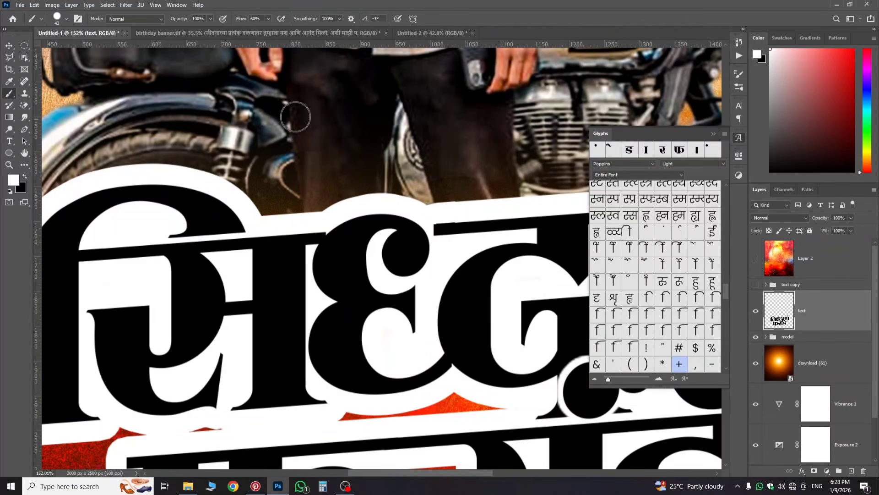
pyautogui.moveTo(237, 18); pyautogui.dragTo(258, 18)
pyautogui.moveTo(346, 416); pyautogui.dragTo(500, 408)
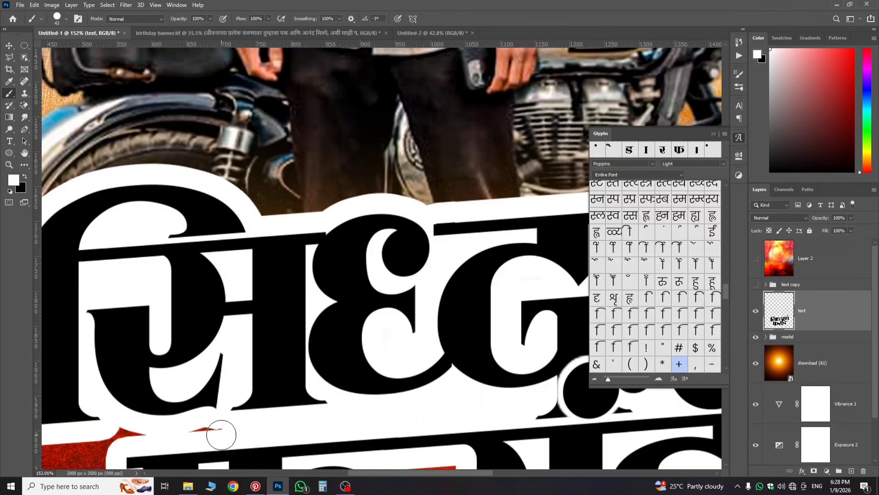
pyautogui.moveTo(220, 429)
pyautogui.mouseDown()
pyautogui.moveTo(126, 430)
pyautogui.moveTo(162, 435)
pyautogui.mouseUp()
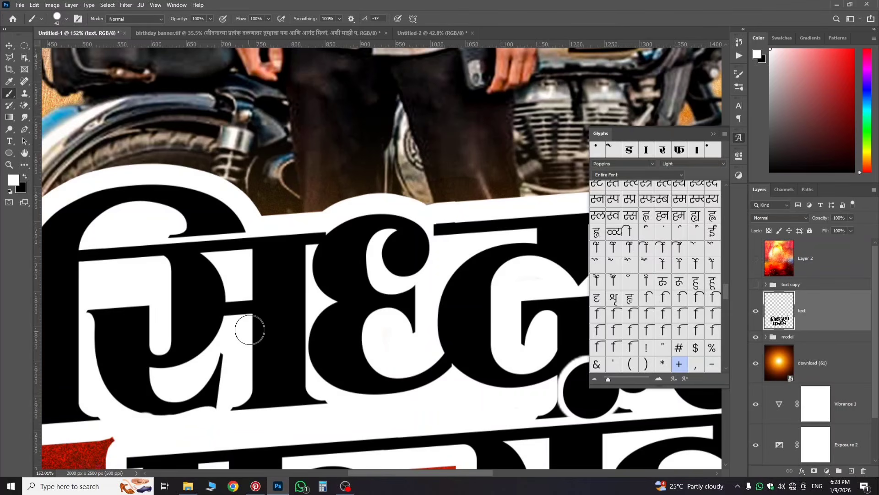
pyautogui.scroll(-3, 249, 326)
pyautogui.scroll(-1, 471, 415)
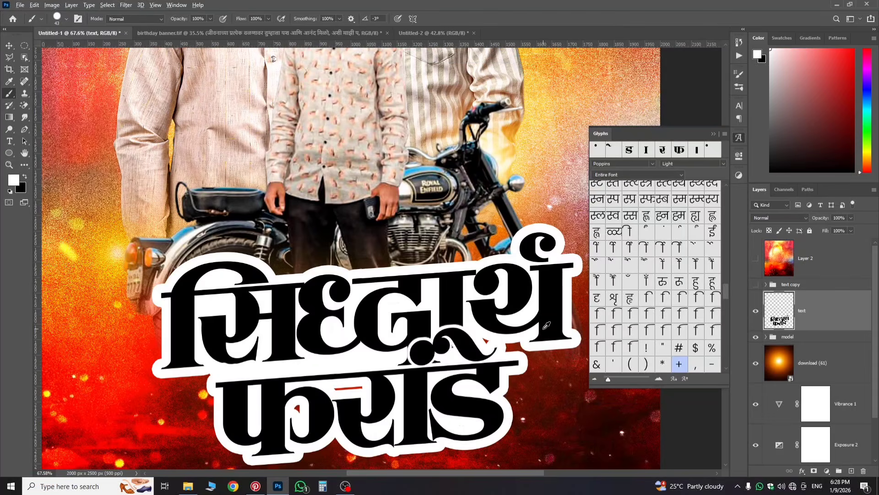
pyautogui.scroll(4, 478, 394)
pyautogui.moveTo(488, 366)
pyautogui.mouseDown()
pyautogui.moveTo(477, 366)
pyautogui.moveTo(506, 377)
pyautogui.mouseUp()
pyautogui.click(425, 359)
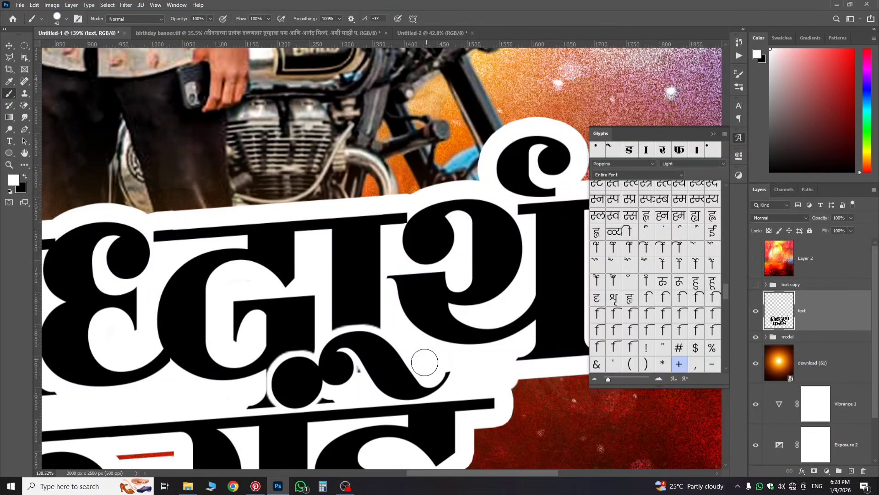
# Step: Touch up the remaining red line ends and specks with a small white brush
pyautogui.moveTo(353, 393); pyautogui.dragTo(335, 400)
pyautogui.scroll(-3, 298, 415)
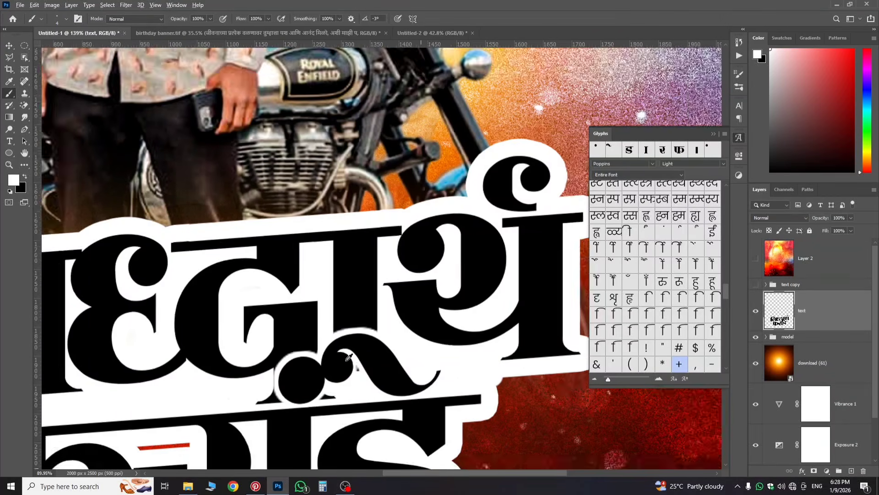
pyautogui.scroll(4, 352, 366)
pyautogui.scroll(2, 351, 367)
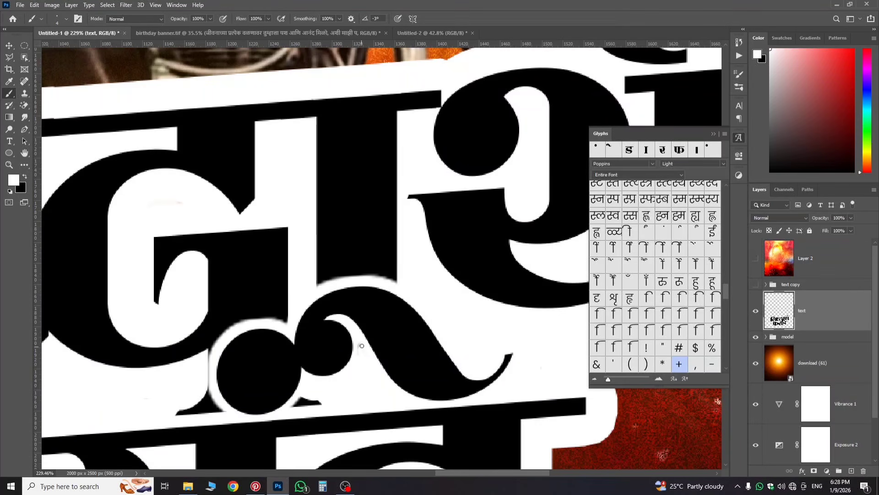
pyautogui.scroll(-5, 361, 354)
pyautogui.scroll(-2, 170, 388)
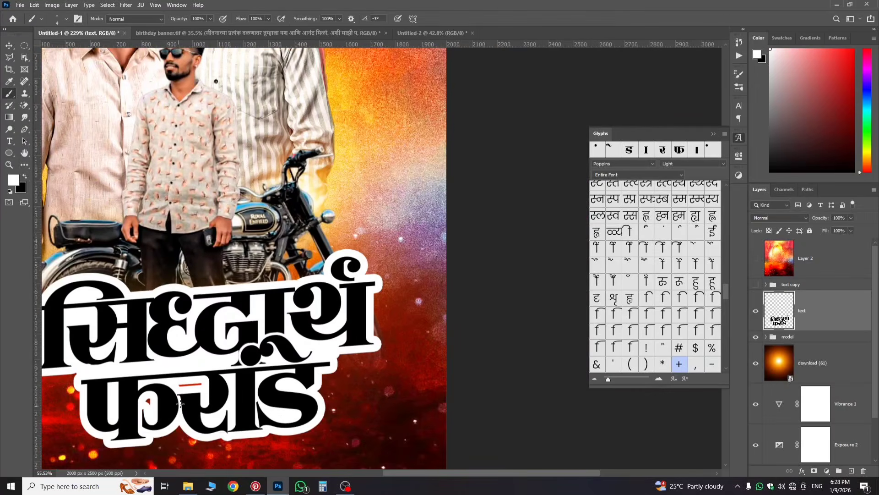
pyautogui.scroll(5, 183, 380)
pyautogui.moveTo(199, 372); pyautogui.dragTo(234, 369)
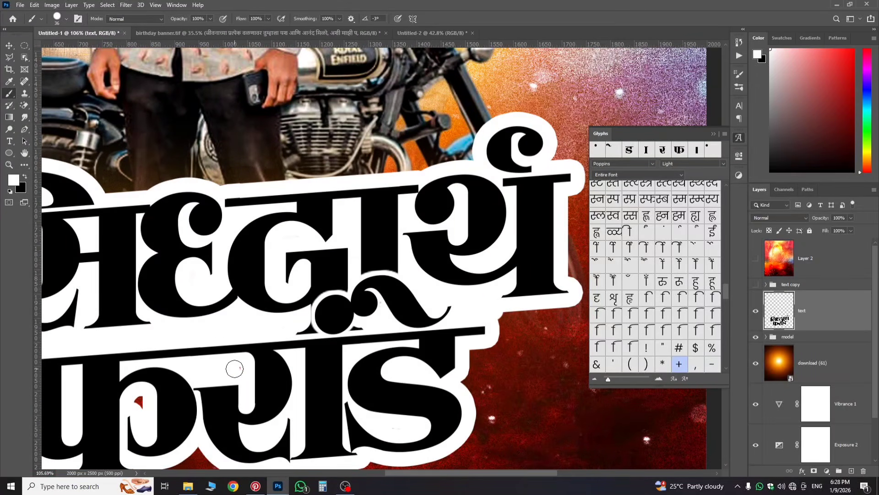
pyautogui.click(139, 403)
pyautogui.scroll(-4, 234, 343)
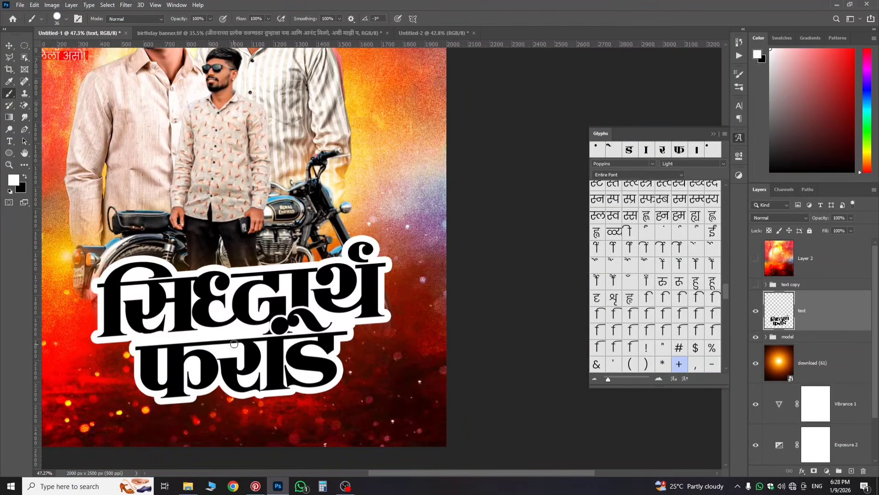
pyautogui.scroll(-1, 222, 313)
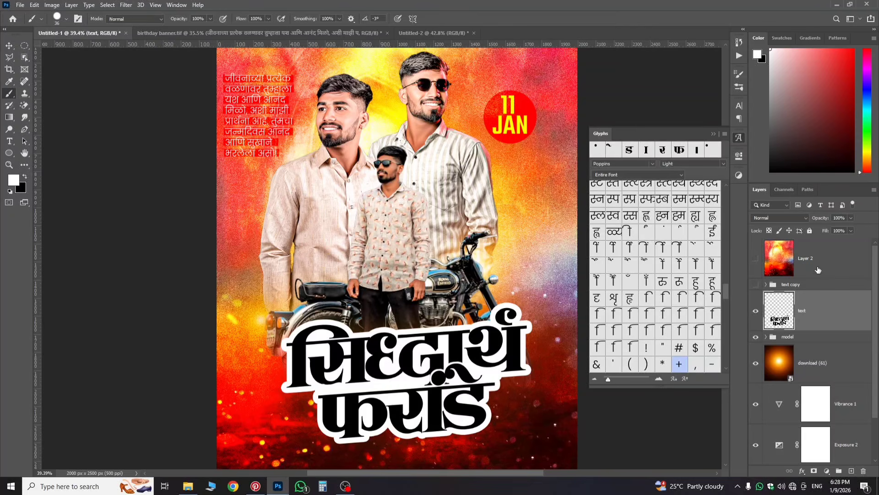
# Step: Move fire texture Layer 2 above the text layer and clip it to the title
pyautogui.click(780, 259)
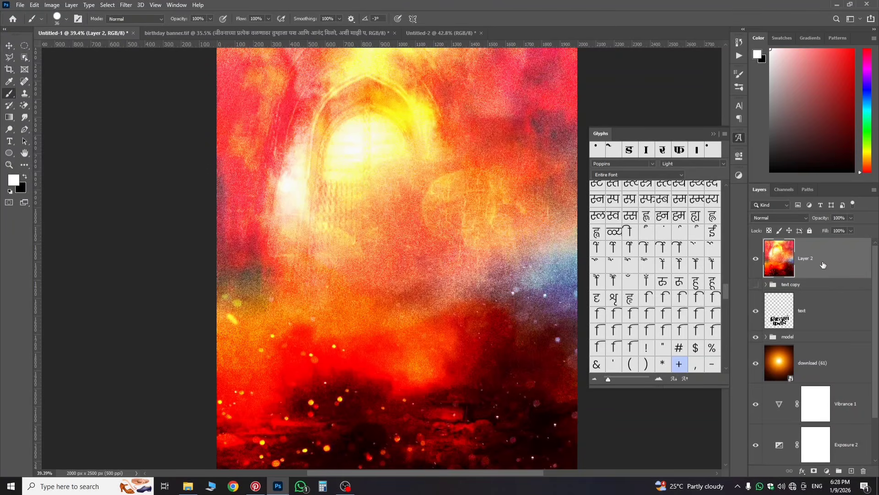
pyautogui.moveTo(814, 264); pyautogui.dragTo(808, 288)
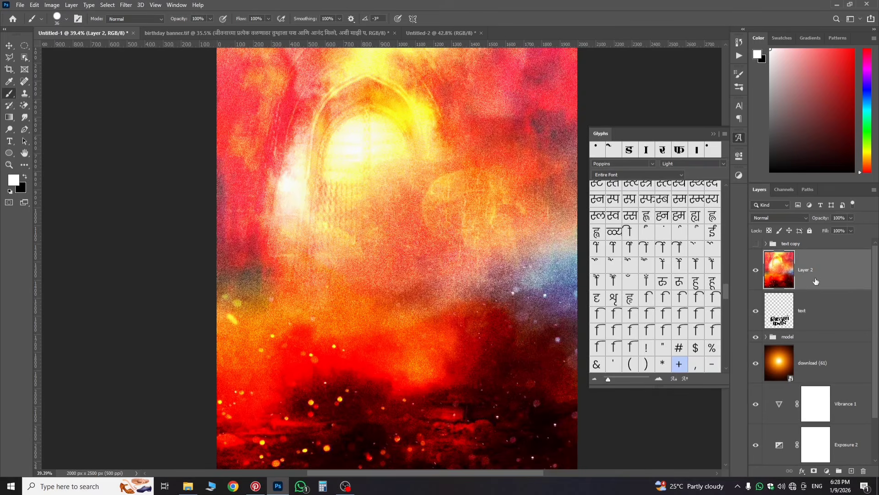
pyautogui.rightClick(816, 280)
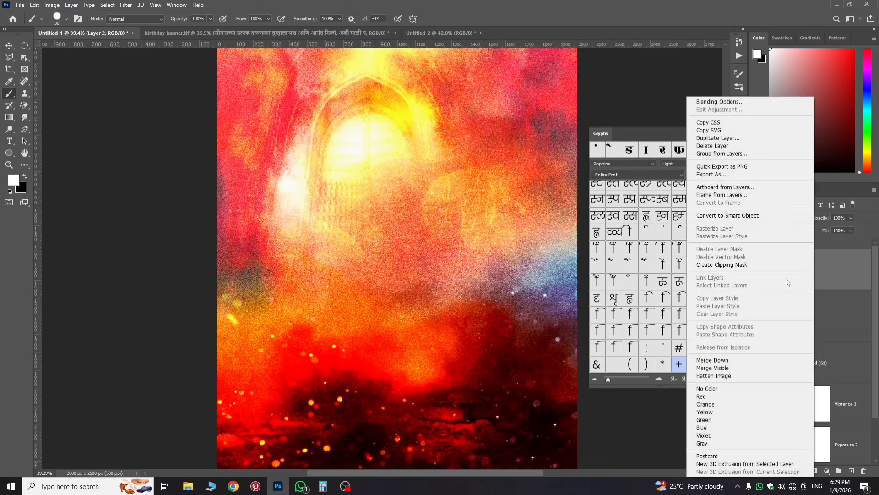
pyautogui.click(745, 265)
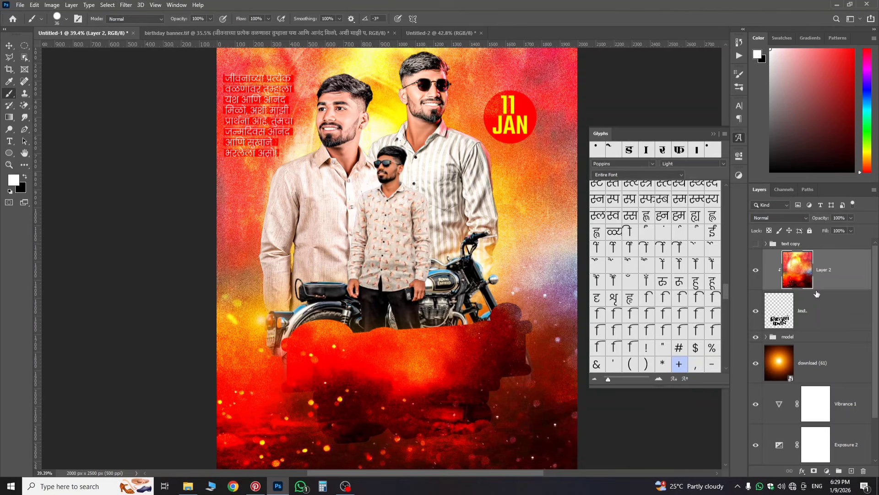
# Step: Scale the fire texture into a smaller patch under the bike, then show the text copy group
pyautogui.hotkey('ctrl', 't')
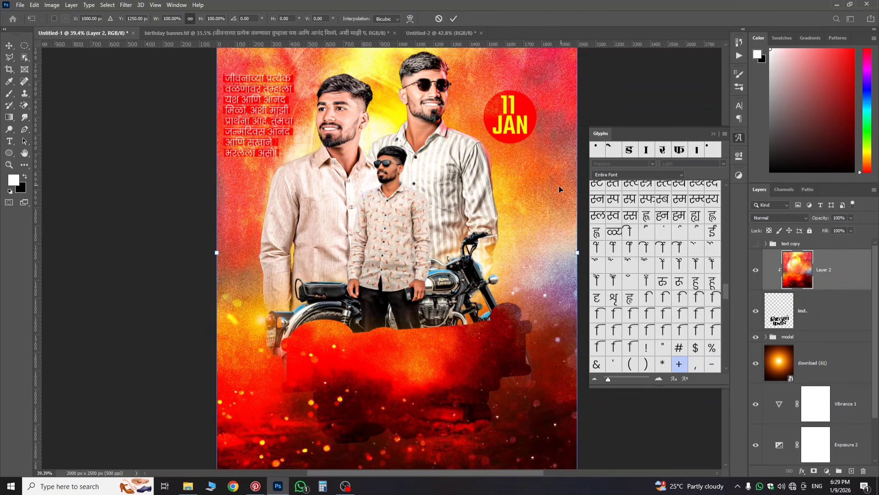
pyautogui.scroll(-3, 559, 189)
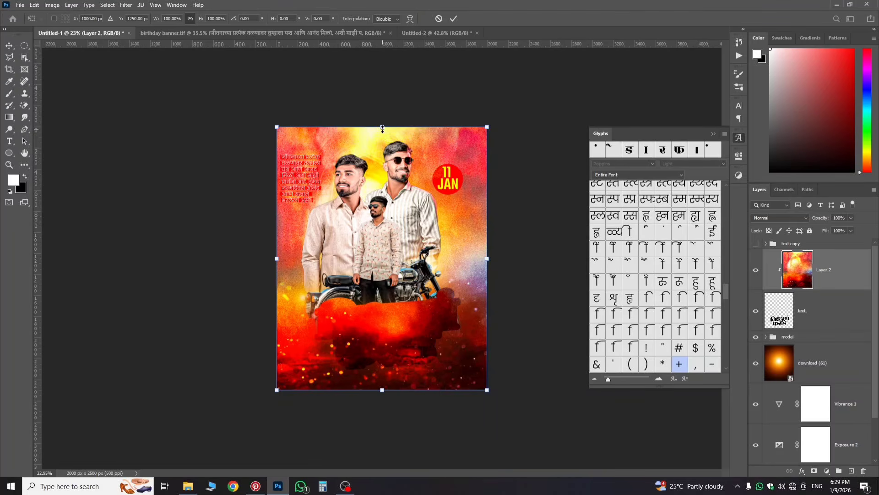
pyautogui.moveTo(383, 128); pyautogui.dragTo(382, 199)
pyautogui.moveTo(423, 286); pyautogui.dragTo(425, 346)
pyautogui.moveTo(491, 343); pyautogui.dragTo(464, 338)
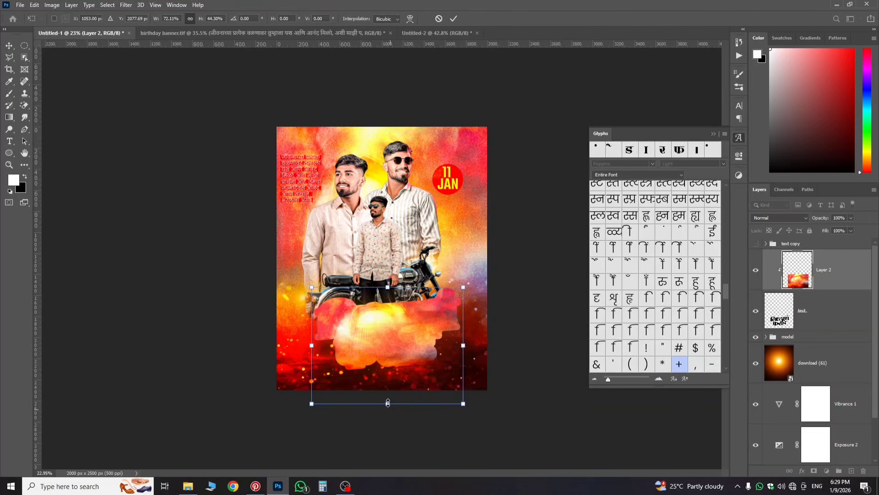
pyautogui.moveTo(387, 403); pyautogui.dragTo(390, 384)
pyautogui.moveTo(409, 353); pyautogui.dragTo(410, 347)
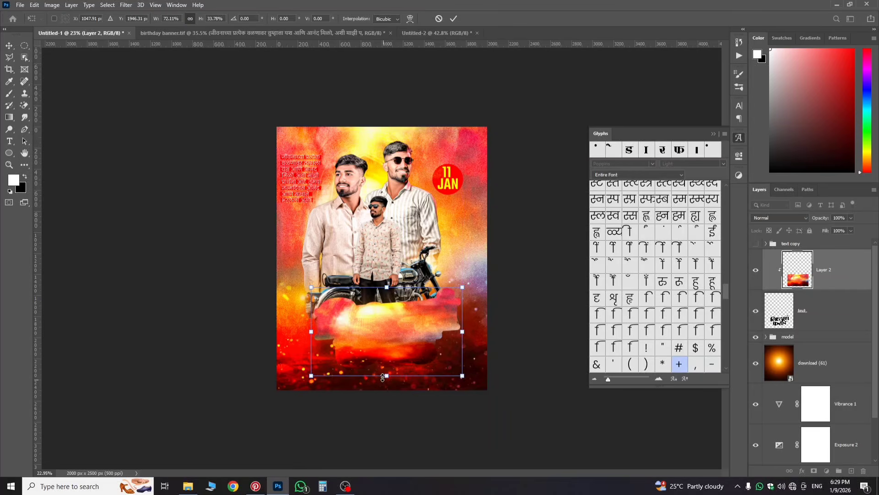
pyautogui.moveTo(385, 376); pyautogui.dragTo(398, 360)
pyautogui.press('Return')
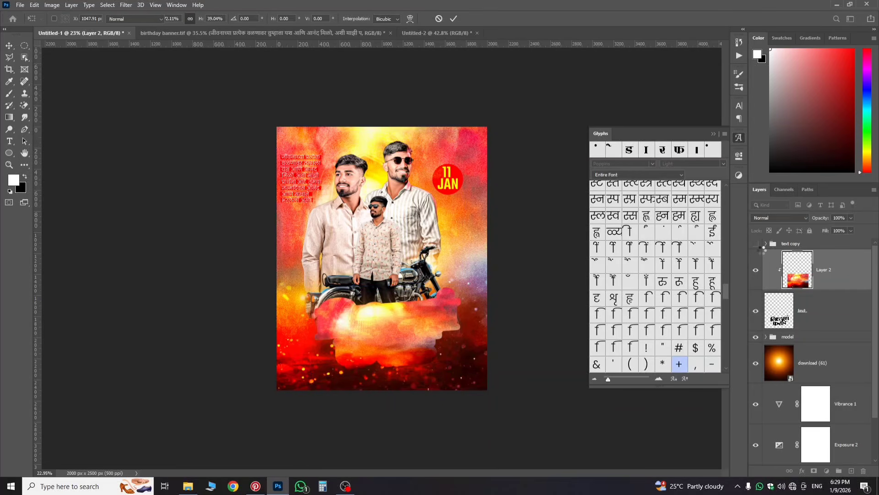
pyautogui.click(755, 244)
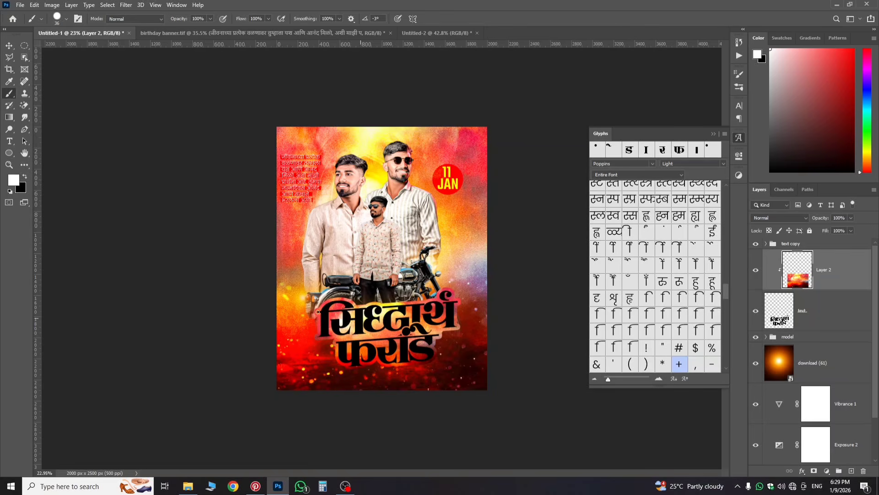
# Step: Add Bevel & Emboss with increased depth to the text copy group
pyautogui.scroll(3, 385, 320)
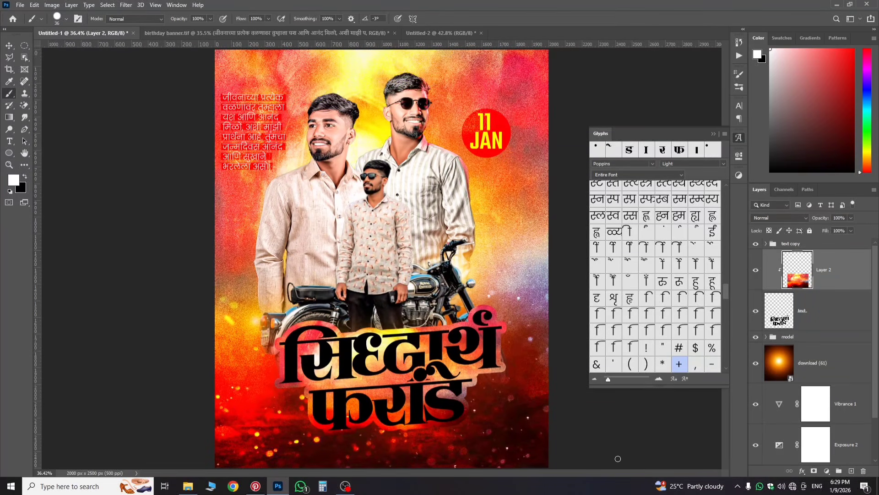
pyautogui.click(778, 243)
pyautogui.scroll(3, 388, 406)
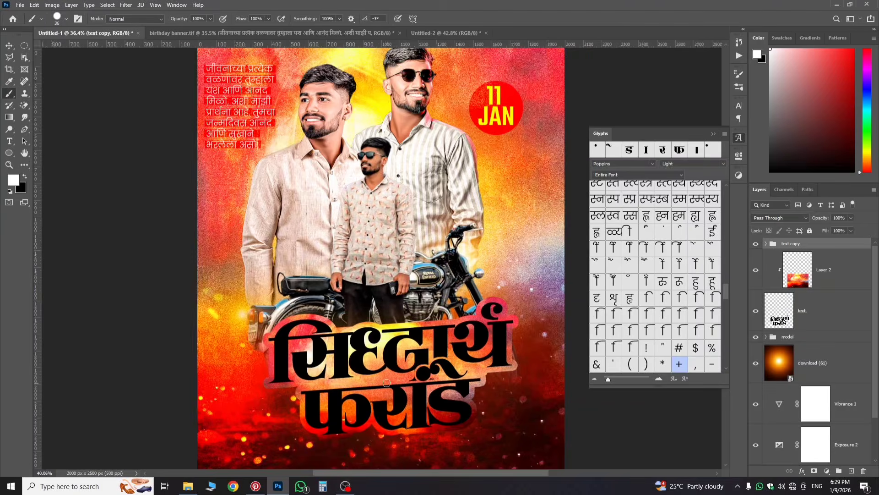
pyautogui.click(802, 472)
pyautogui.click(814, 396)
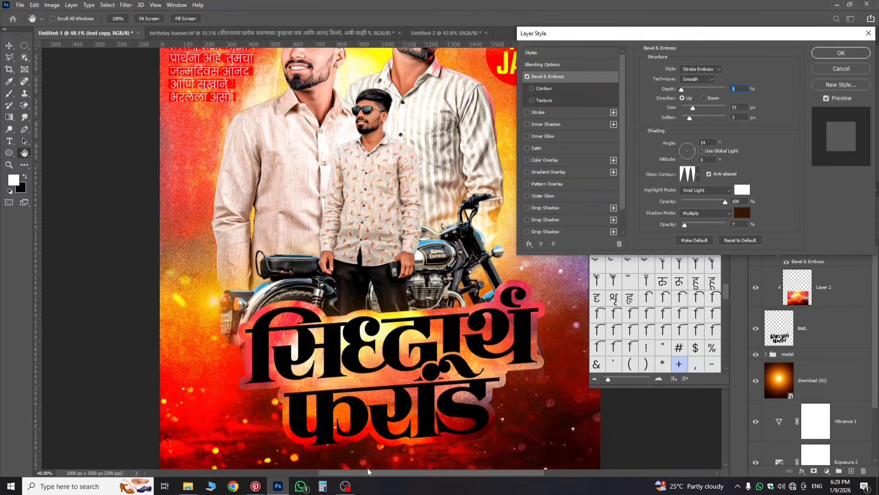
pyautogui.press('alt')
pyautogui.moveTo(682, 89); pyautogui.dragTo(688, 91)
# Step: Add four stacked drop shadows, including red and yellow ones
pyautogui.scroll(-2, 541, 216)
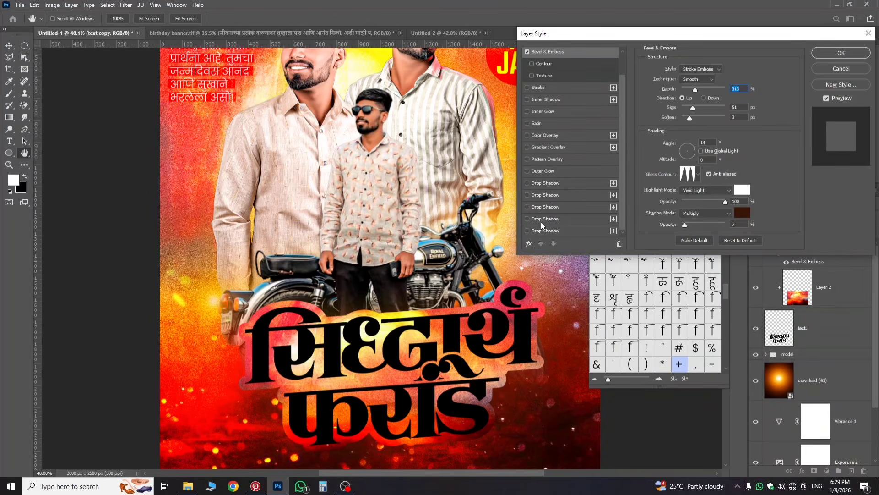
pyautogui.click(537, 183)
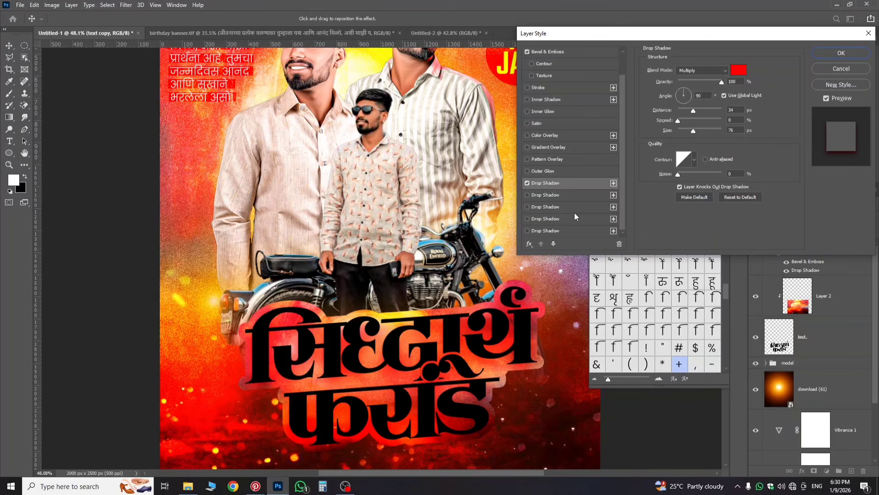
pyautogui.click(551, 196)
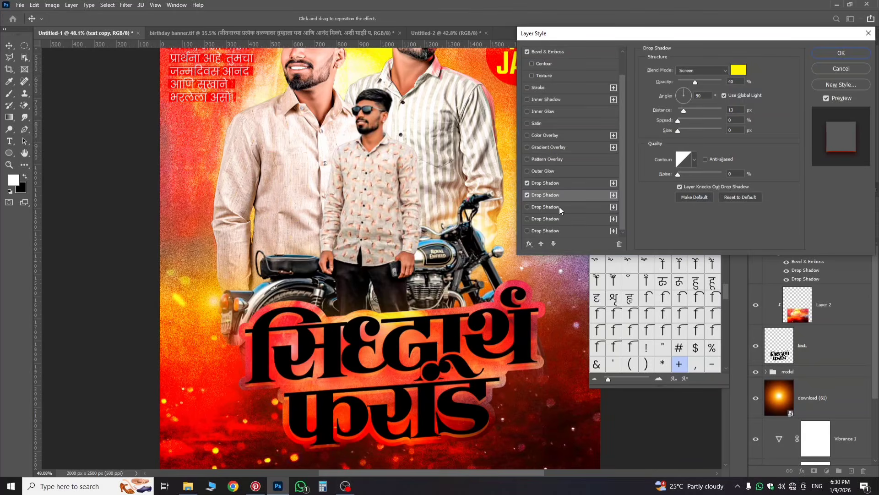
pyautogui.click(559, 208)
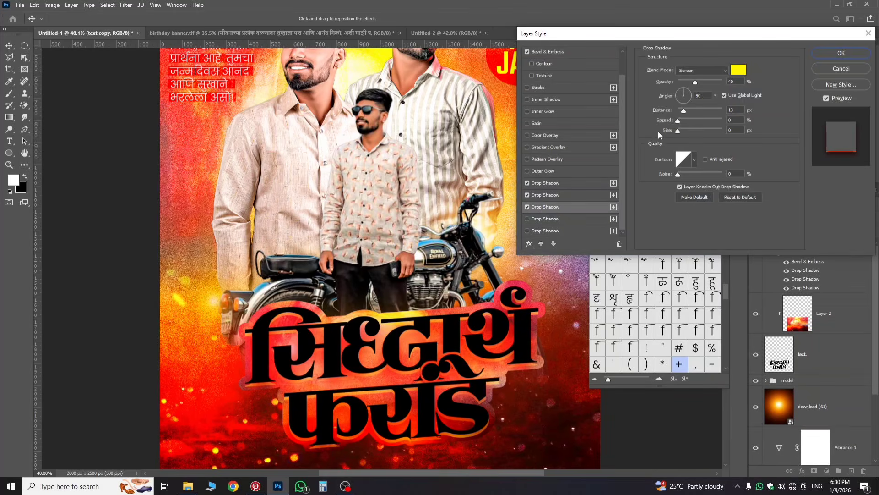
pyautogui.click(575, 220)
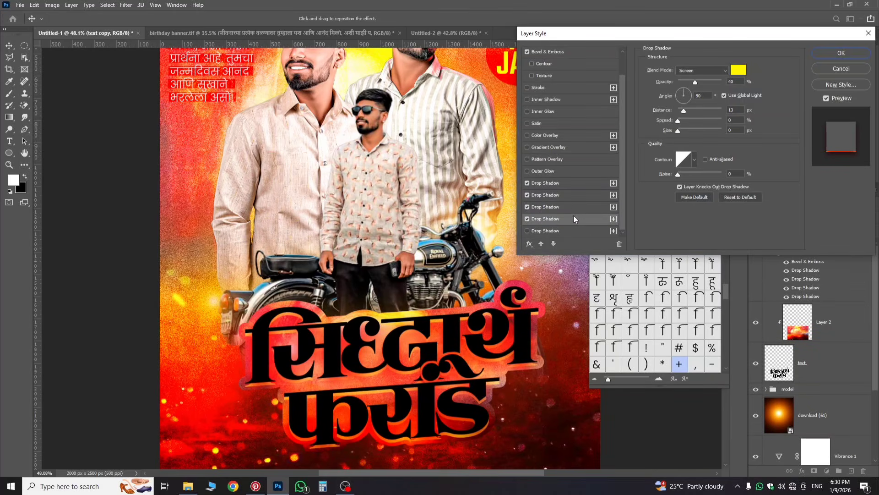
pyautogui.click(544, 184)
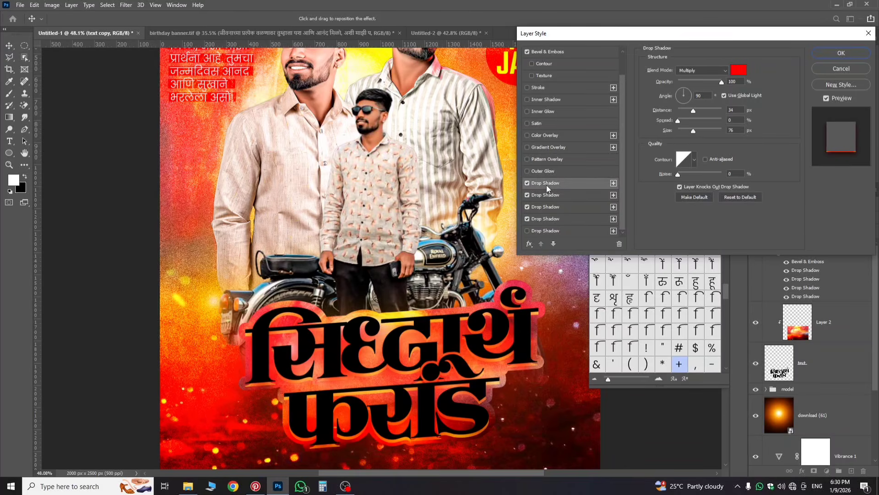
# Step: Widen the red shadow's spread and swing the yellow shadow's angle to about -174°
pyautogui.click(688, 71)
pyautogui.click(686, 72)
pyautogui.moveTo(677, 121); pyautogui.dragTo(696, 95)
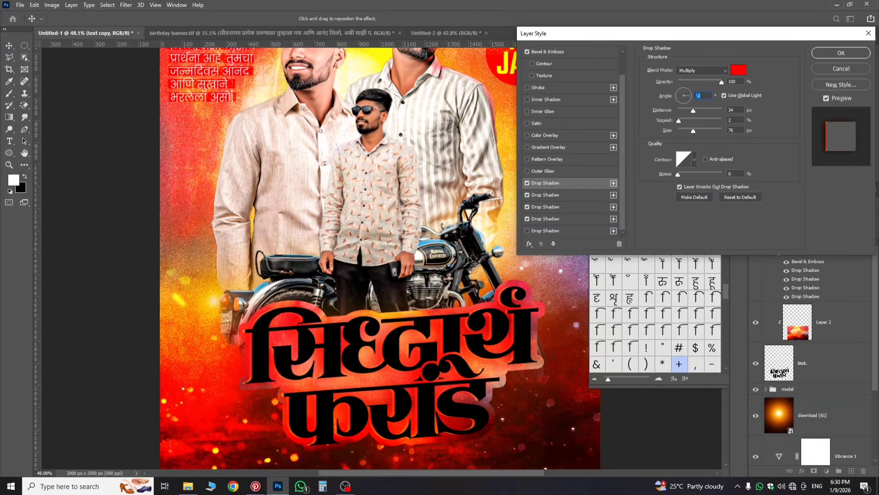
pyautogui.click(567, 194)
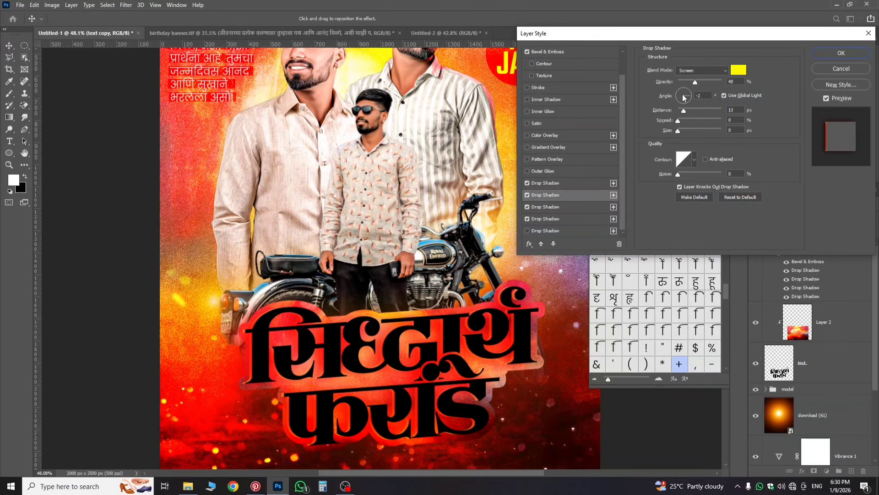
pyautogui.moveTo(683, 94); pyautogui.dragTo(664, 97)
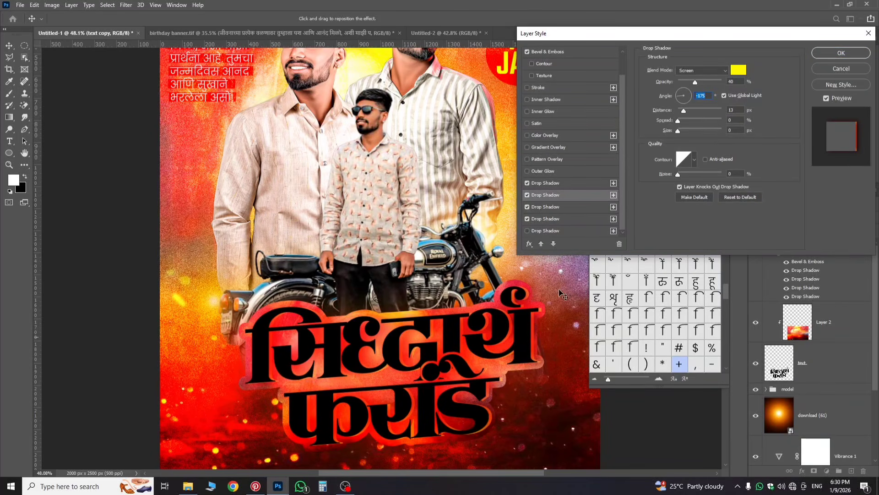
# Step: Disable the third and fourth shadows, raise the yellow shadow to 100% opacity, and apply
pyautogui.click(570, 206)
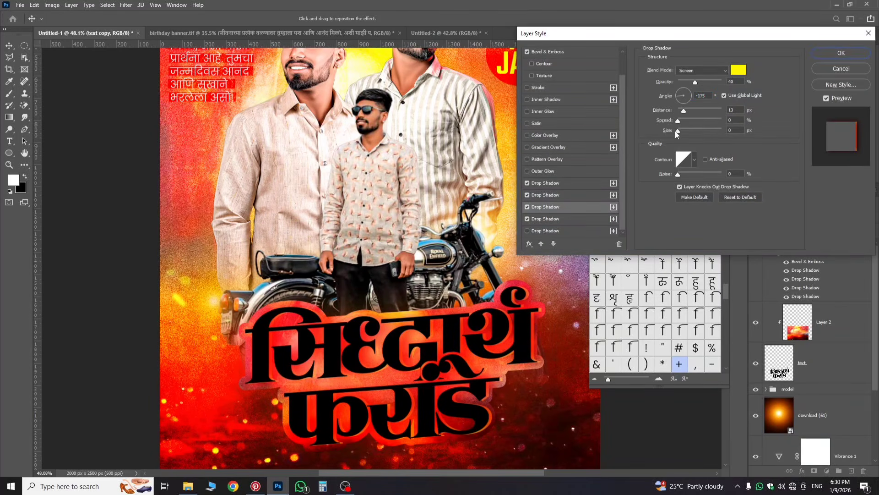
pyautogui.moveTo(681, 100); pyautogui.dragTo(676, 97)
pyautogui.click(676, 96)
pyautogui.click(527, 207)
pyautogui.click(527, 219)
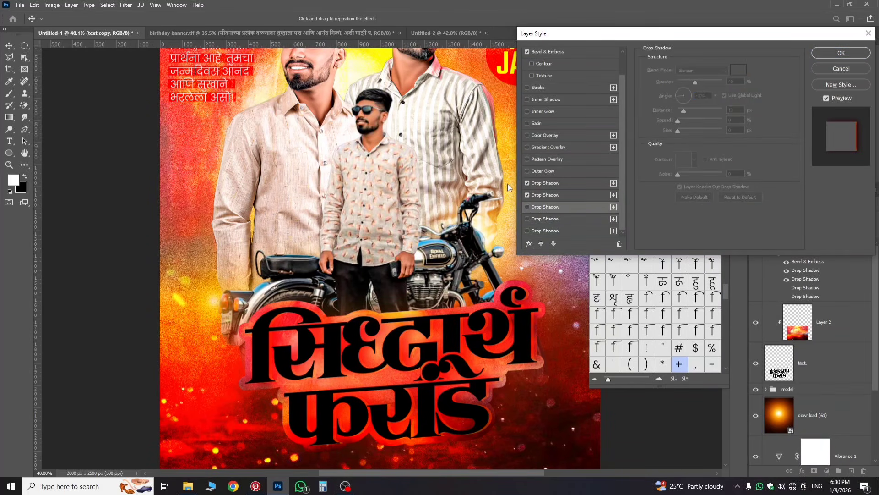
pyautogui.scroll(5, 437, 376)
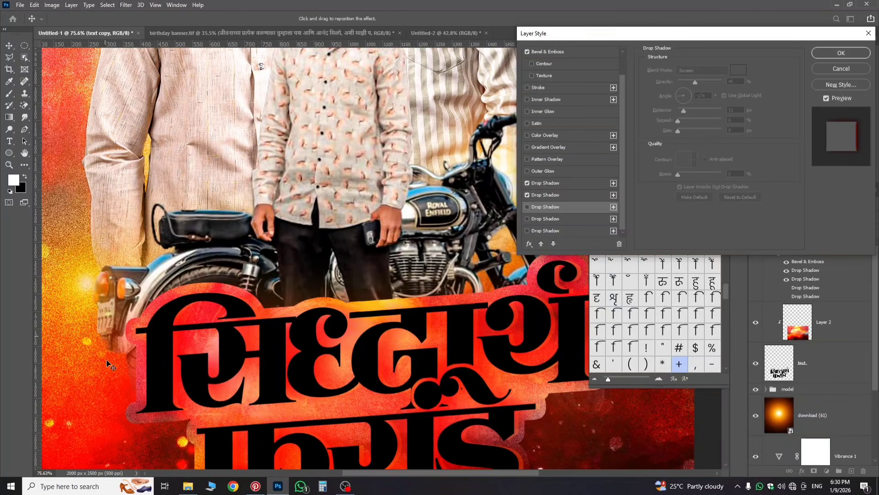
pyautogui.scroll(-2, 338, 328)
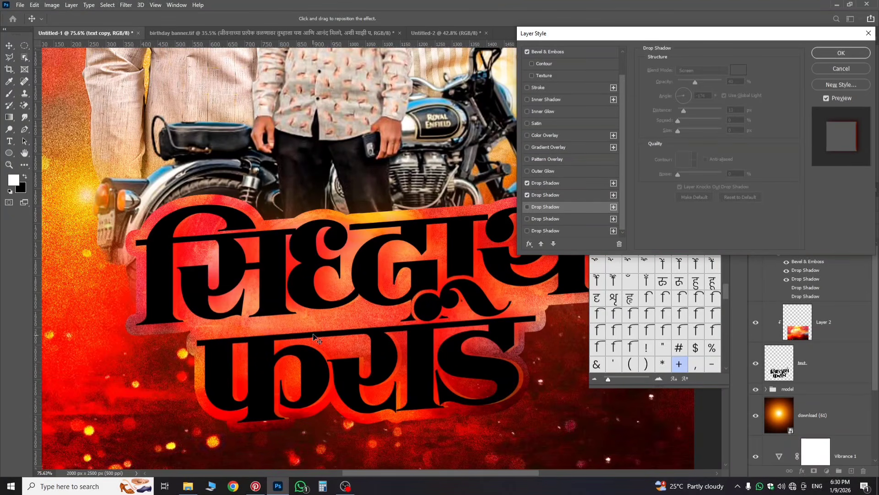
pyautogui.click(556, 195)
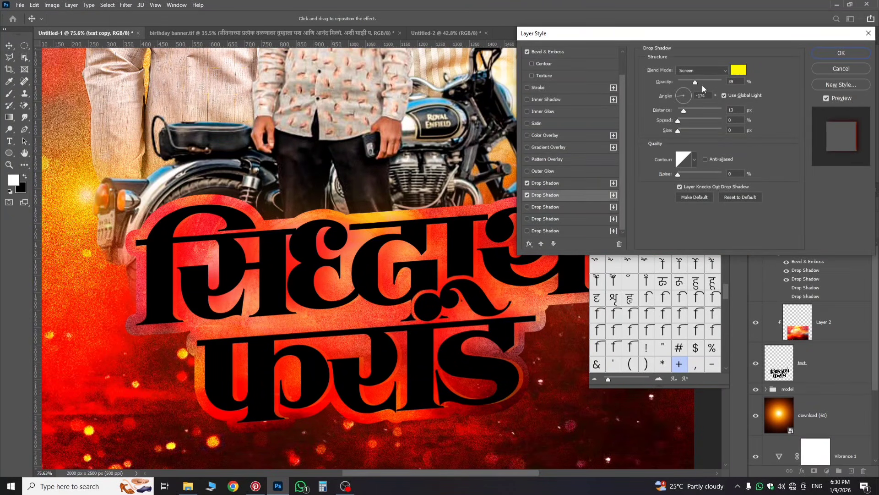
pyautogui.moveTo(702, 84); pyautogui.dragTo(723, 97)
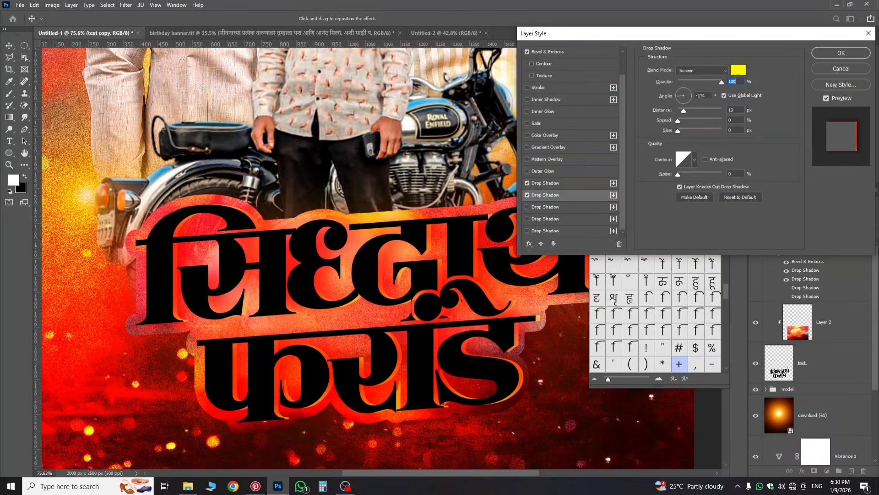
pyautogui.click(841, 53)
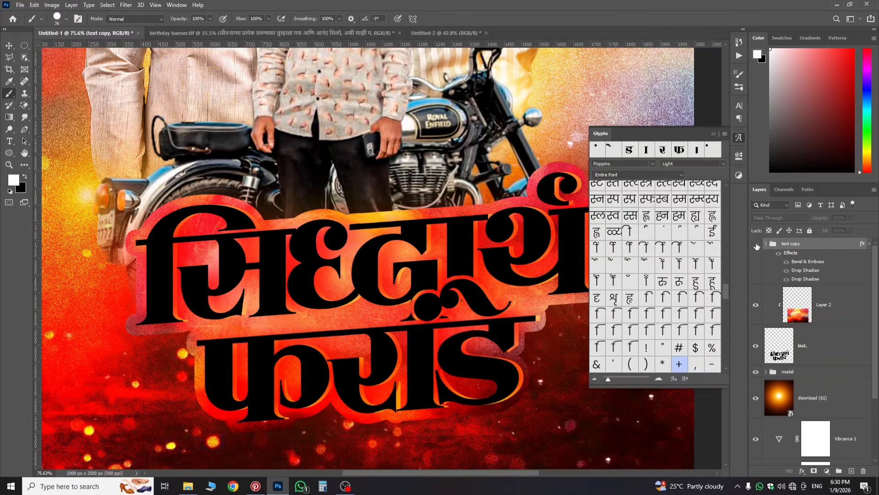
# Step: Copy the title's effects from text copy onto the text layer below
pyautogui.click(756, 245)
pyautogui.click(756, 244)
pyautogui.scroll(1, 567, 181)
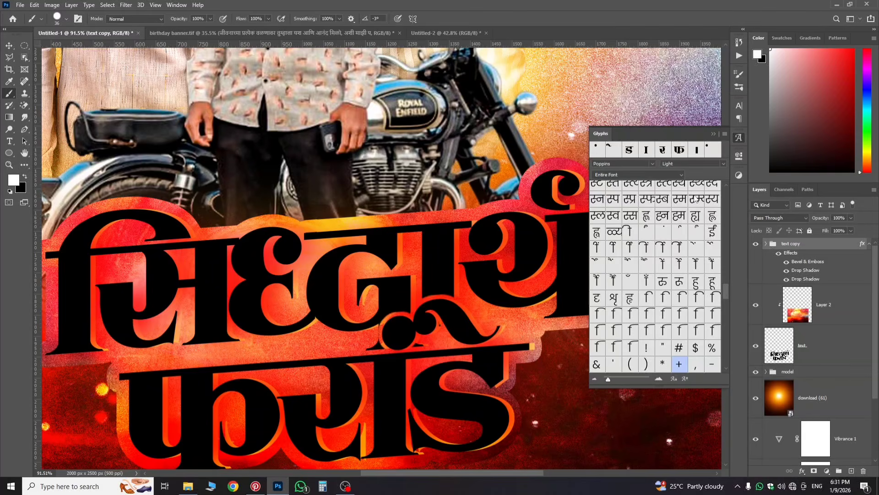
pyautogui.scroll(-3, 687, 275)
pyautogui.scroll(-1, 419, 320)
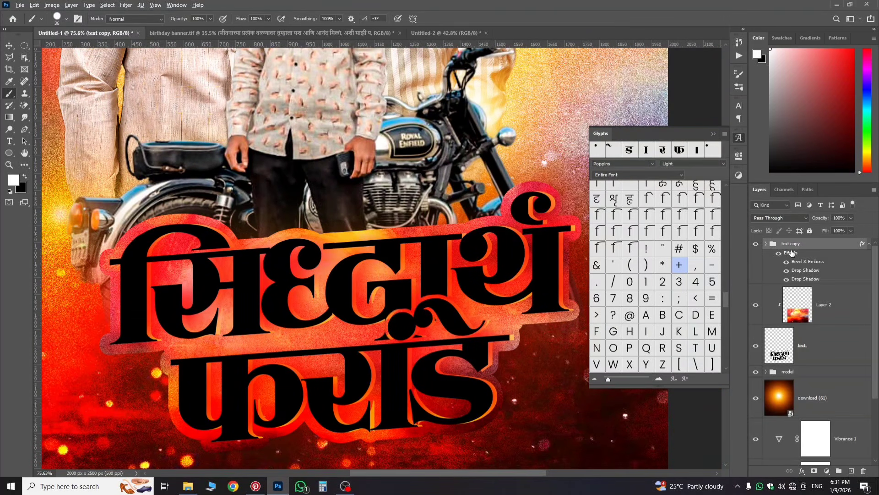
pyautogui.moveTo(791, 252); pyautogui.dragTo(795, 354)
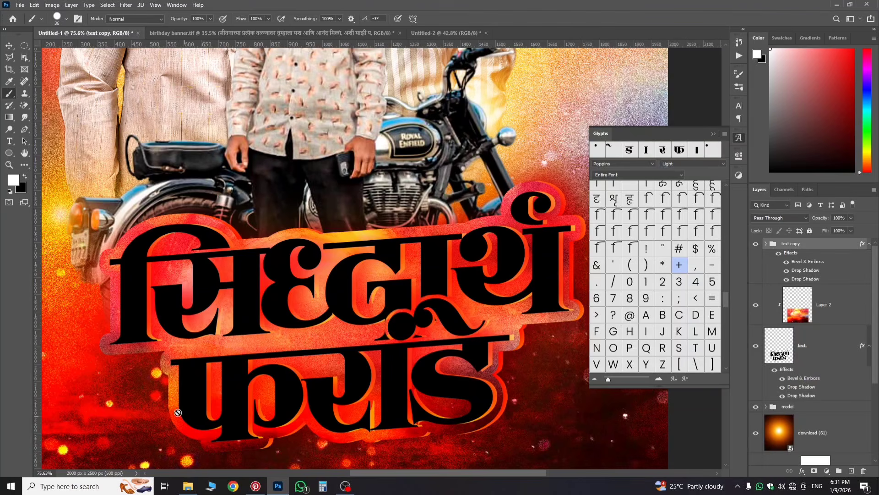
# Step: Switch off the text copy group's effects
pyautogui.scroll(-3, 470, 402)
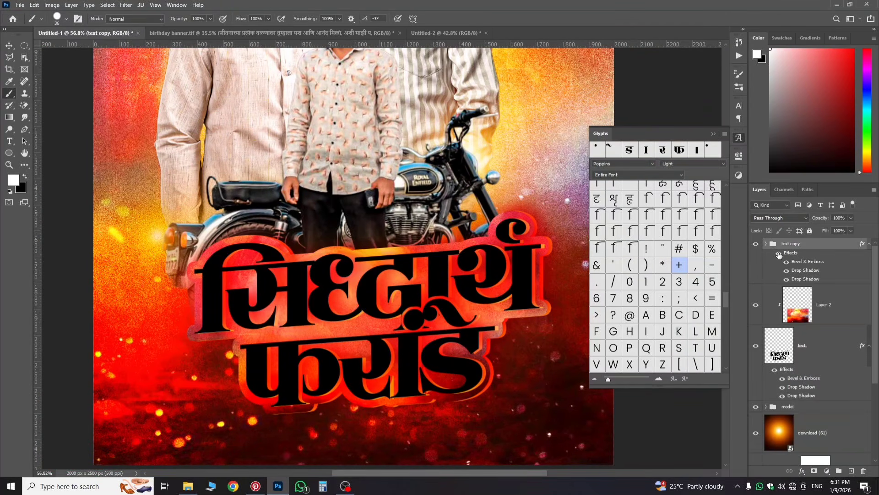
pyautogui.click(779, 255)
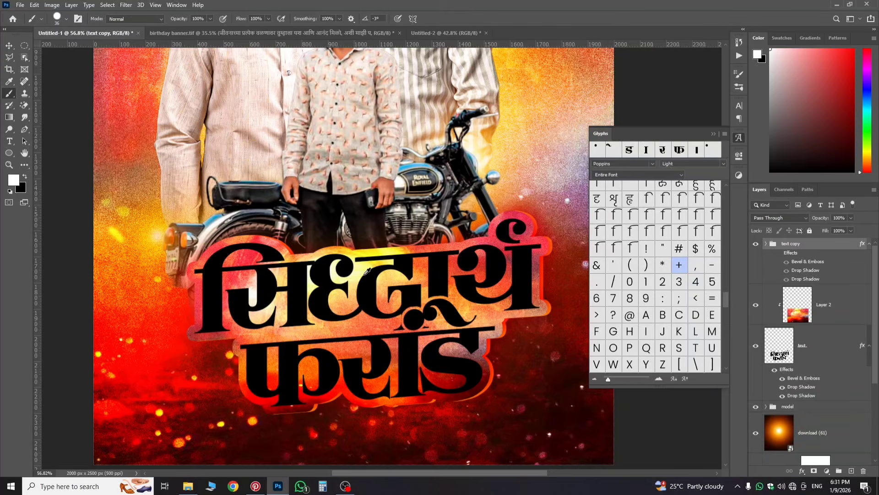
pyautogui.scroll(-1, 510, 347)
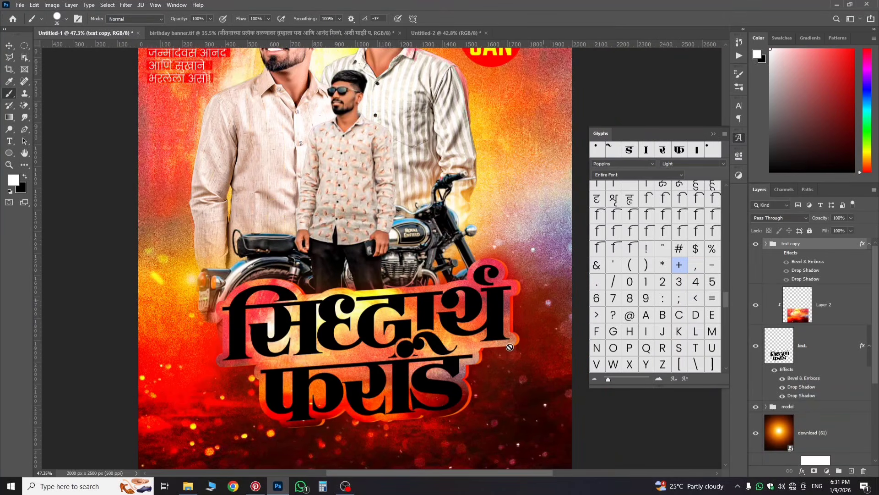
# Step: Compare the finished birthday banner.tif with the Untitled-1 poster
pyautogui.click(332, 33)
pyautogui.scroll(1, 482, 347)
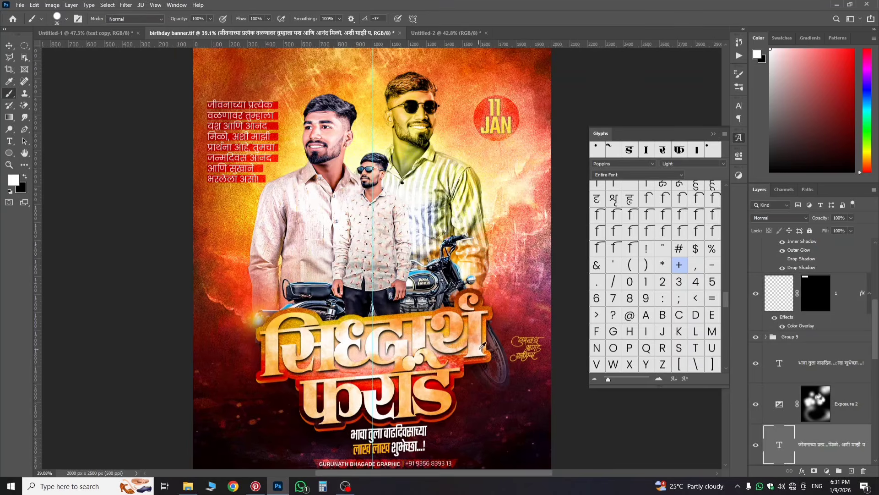
pyautogui.scroll(3, 482, 347)
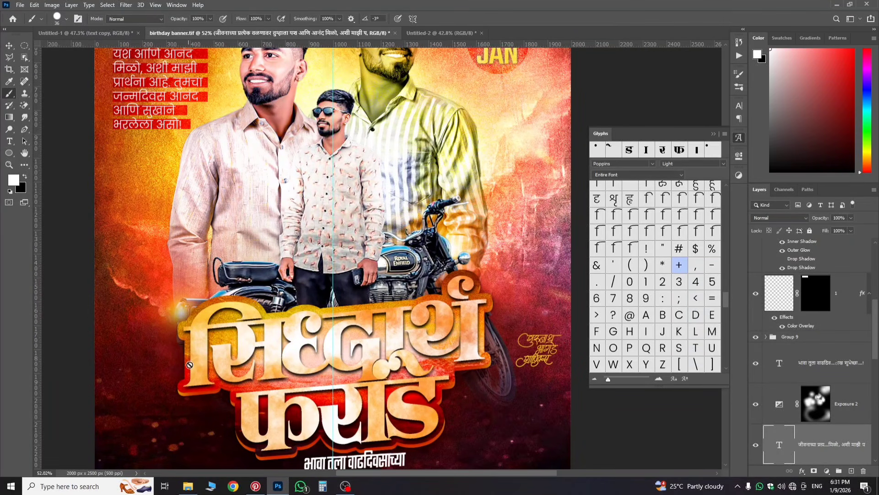
pyautogui.click(126, 33)
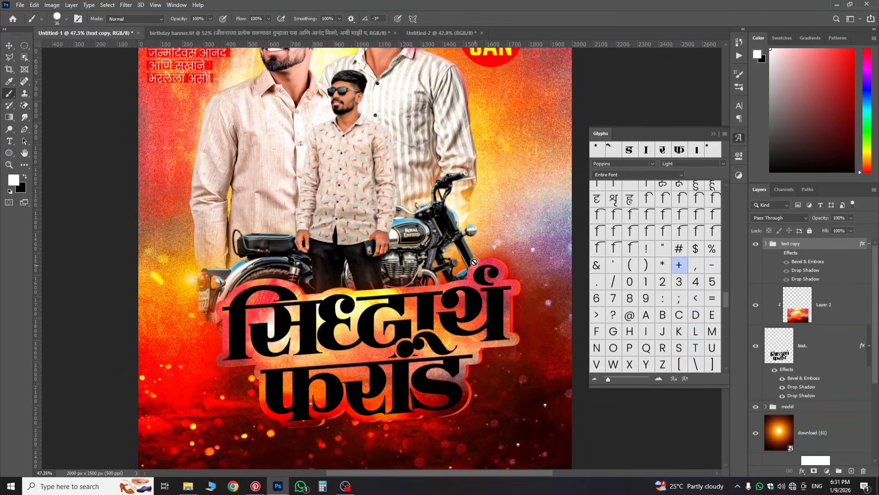
pyautogui.scroll(-3, 474, 262)
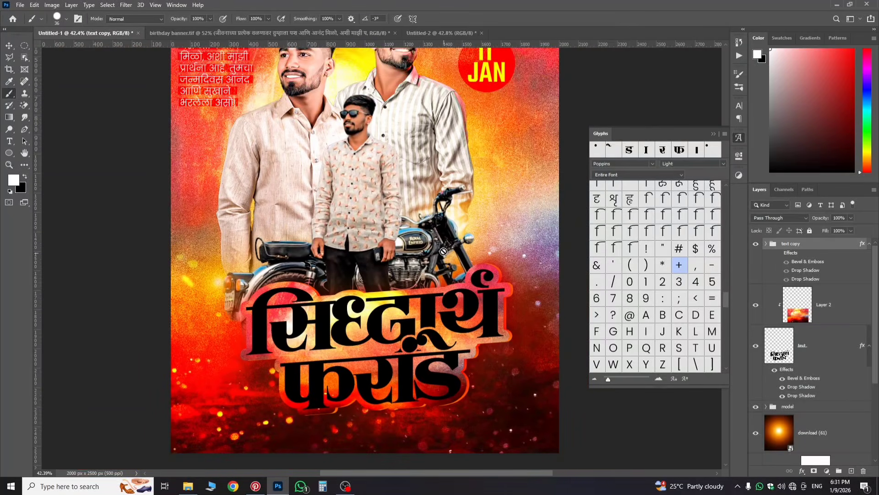
pyautogui.scroll(-2, 443, 251)
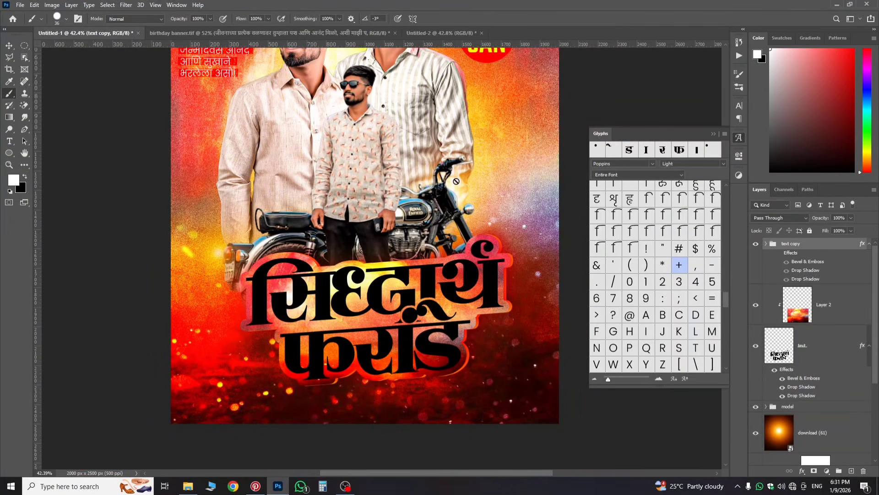
# Step: Browse the banner's layer stack and expand its text group to see the layers
pyautogui.click(256, 30)
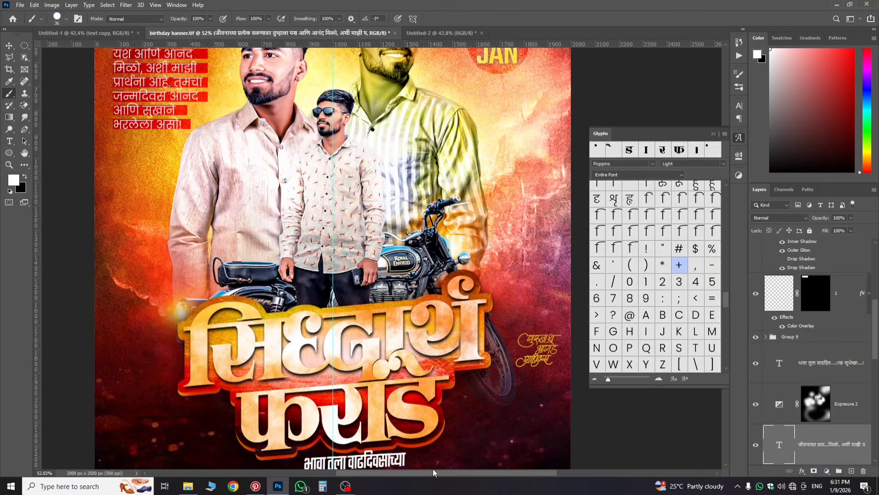
pyautogui.scroll(-5, 409, 251)
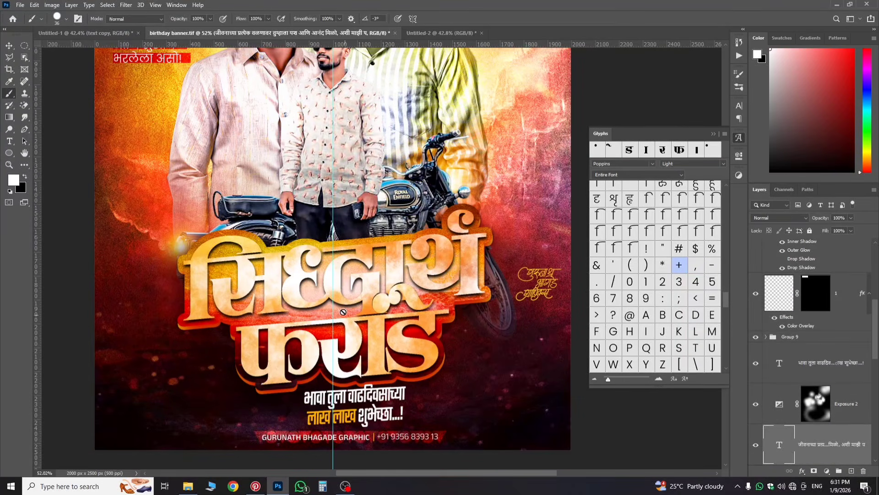
pyautogui.scroll(1, 361, 392)
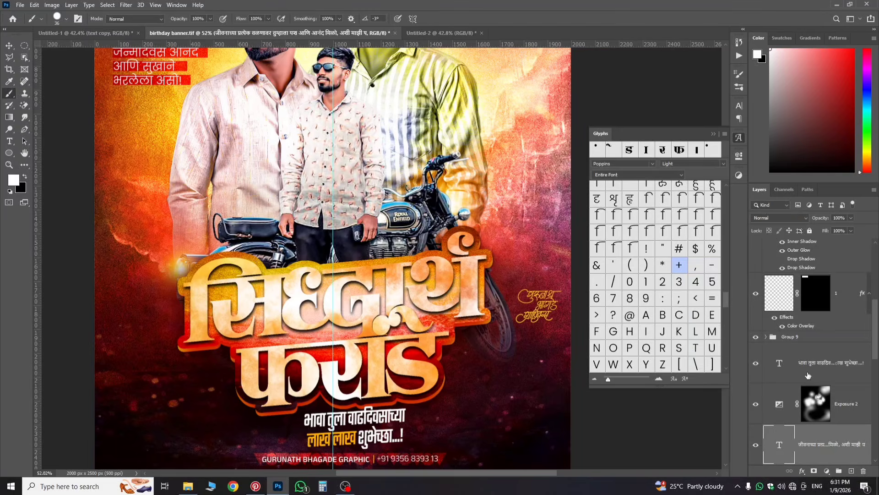
pyautogui.scroll(4, 808, 375)
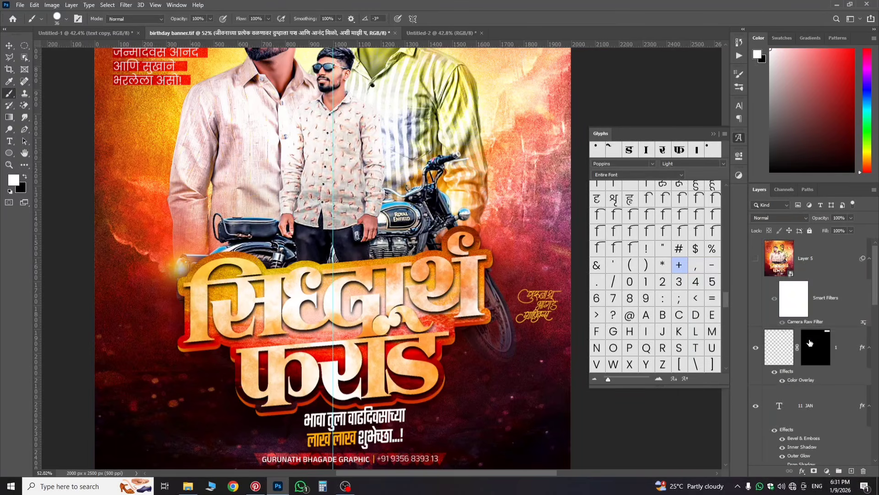
pyautogui.scroll(-6, 809, 343)
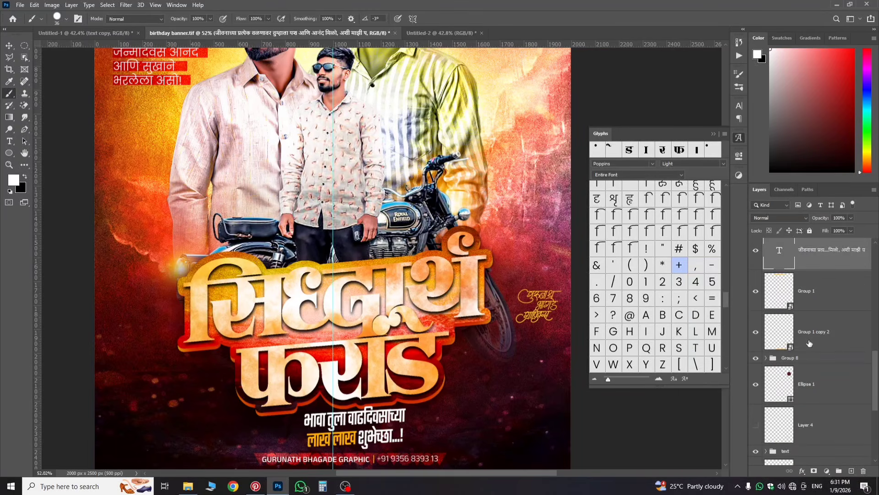
pyautogui.scroll(5, 809, 343)
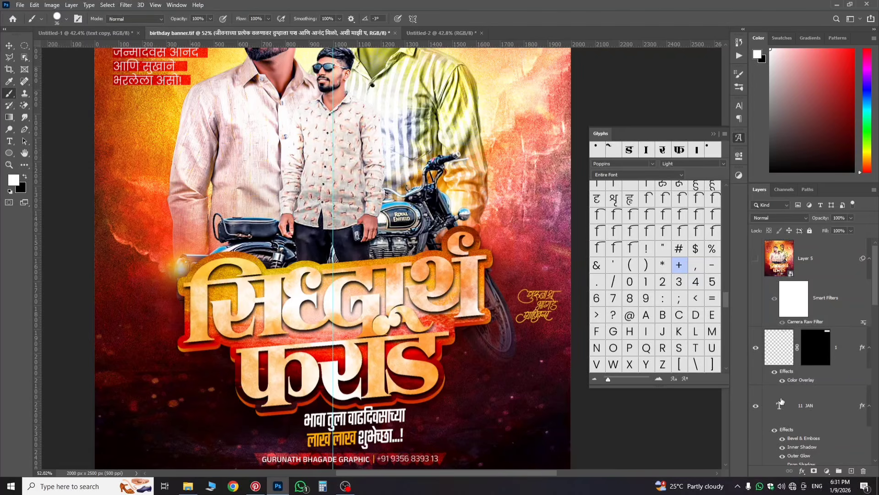
pyautogui.scroll(-5, 780, 401)
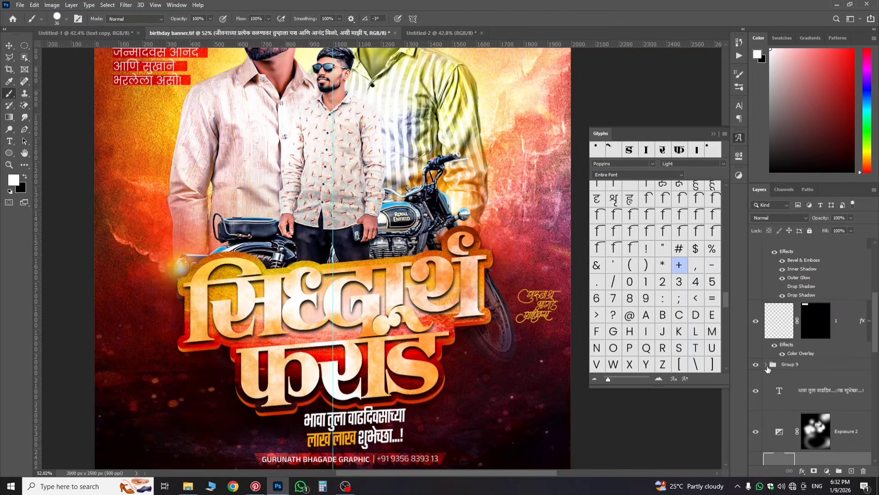
pyautogui.scroll(-3, 789, 392)
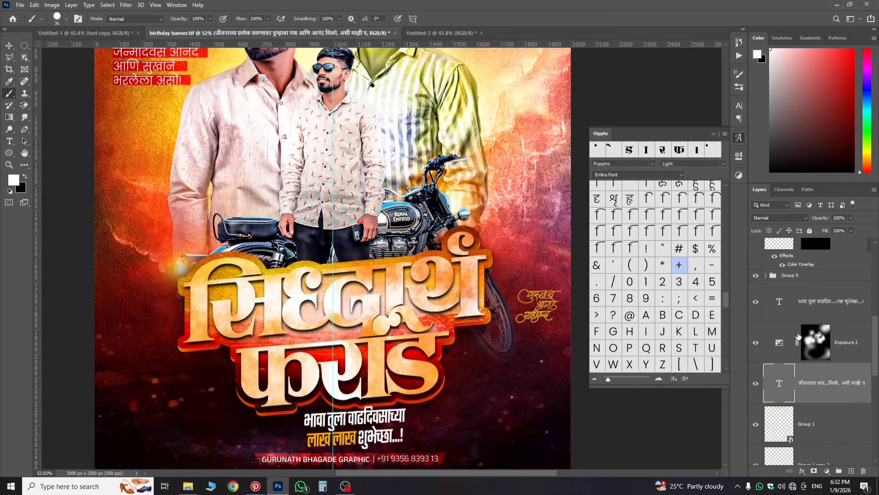
pyautogui.scroll(-3, 795, 349)
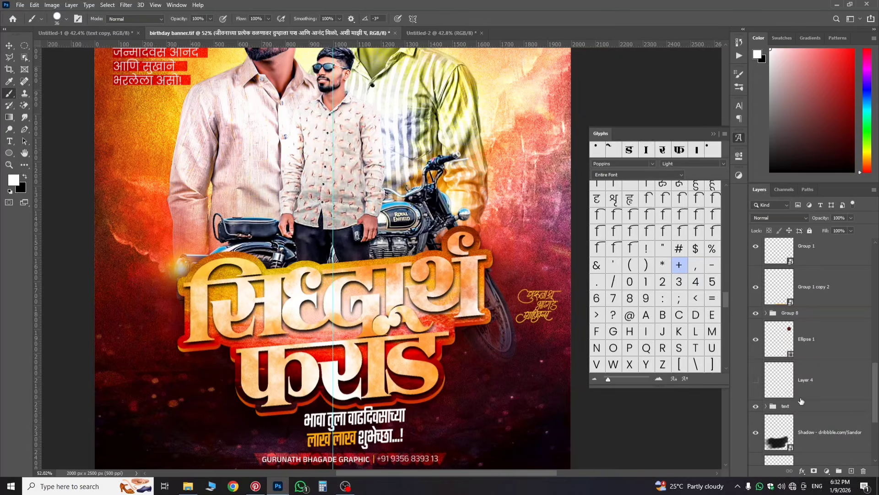
pyautogui.click(766, 406)
pyautogui.scroll(-10, 792, 402)
pyautogui.scroll(3, 807, 378)
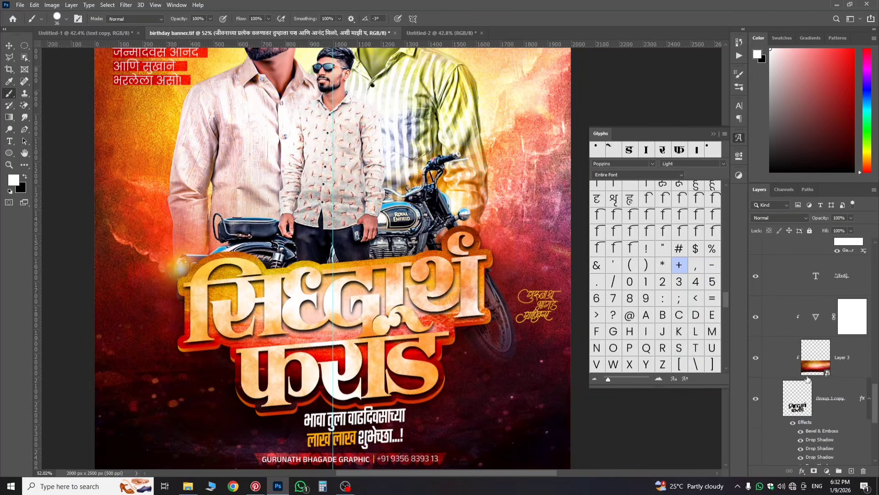
pyautogui.scroll(4, 813, 383)
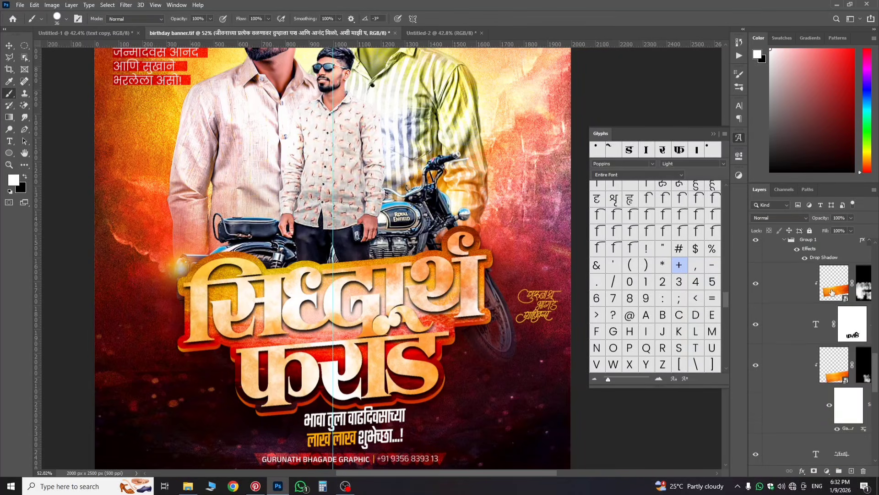
# Step: Copy the Orange Light texture layer into Untitled-1 and delete its layer mask
pyautogui.moveTo(832, 287); pyautogui.dragTo(323, 340)
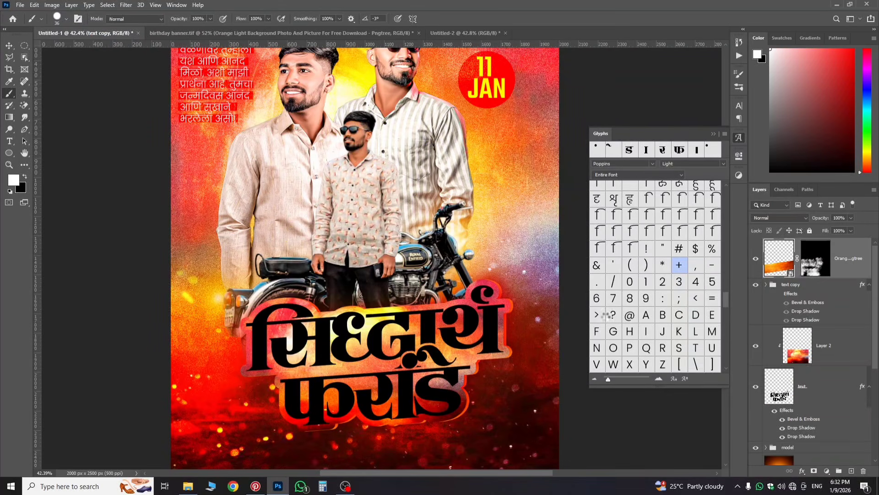
pyautogui.click(813, 270)
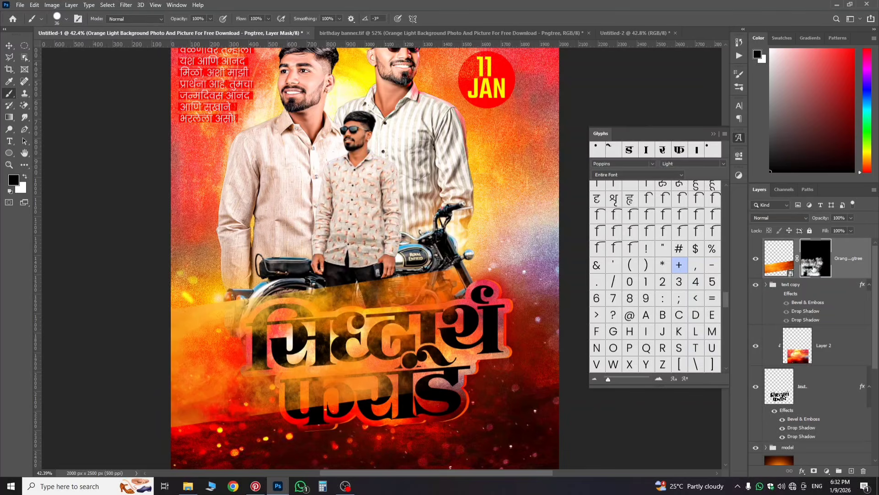
pyautogui.rightClick(803, 271)
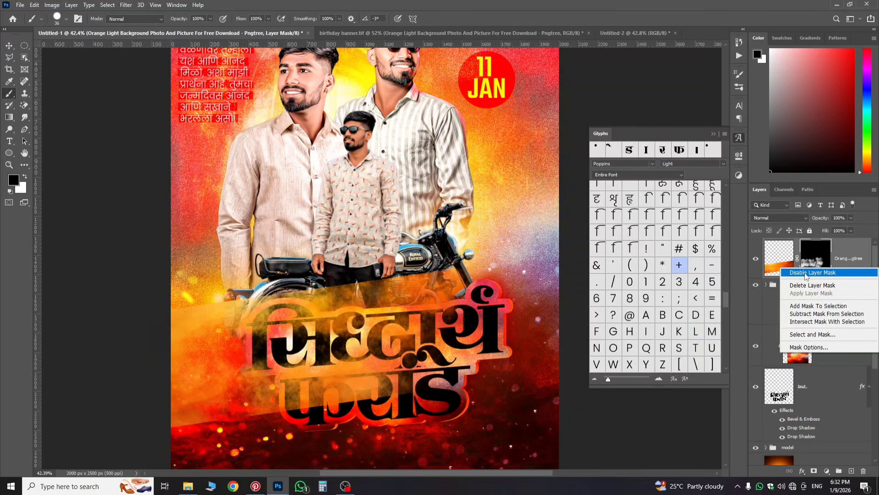
pyautogui.click(803, 284)
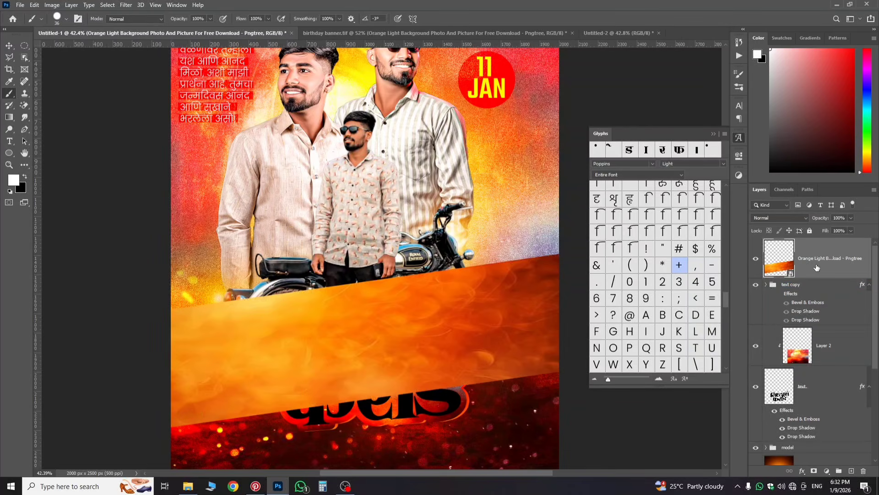
pyautogui.keyDown('ctrl'); pyautogui.click(812, 275); pyautogui.keyUp('ctrl')
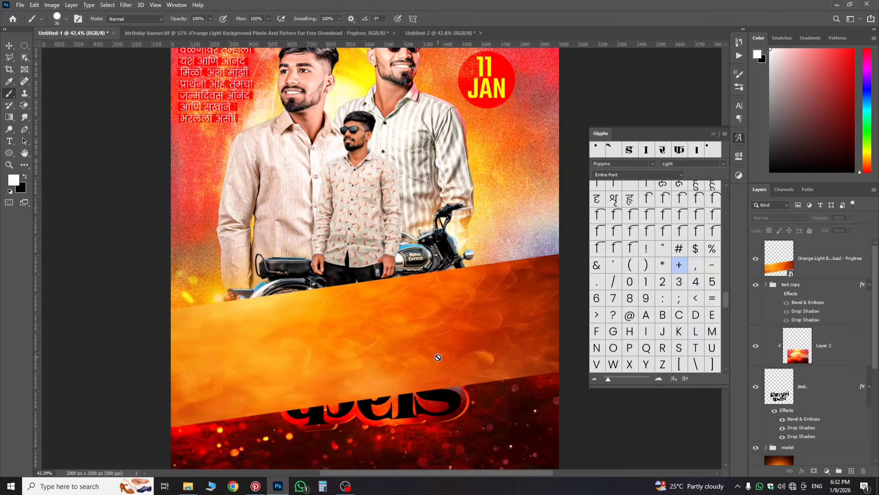
pyautogui.click(814, 271)
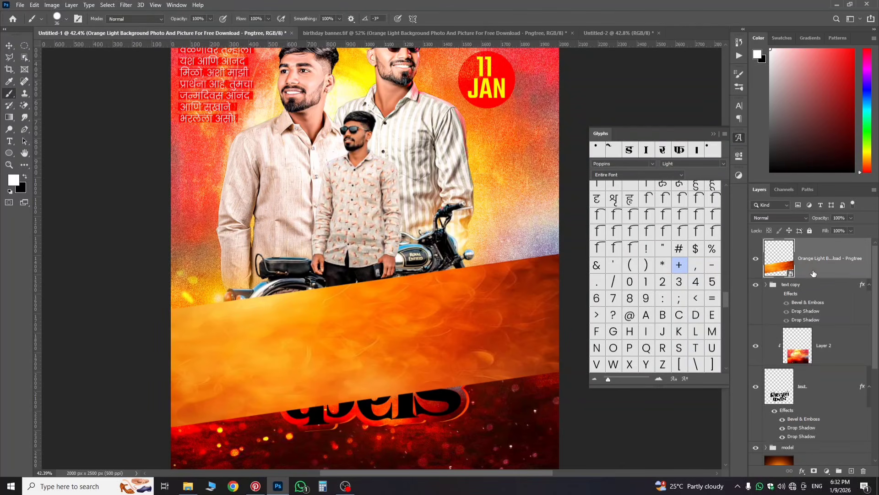
# Step: Scale the orange texture to fit the title and clip it to the text copy group
pyautogui.hotkey('ctrl', 't')
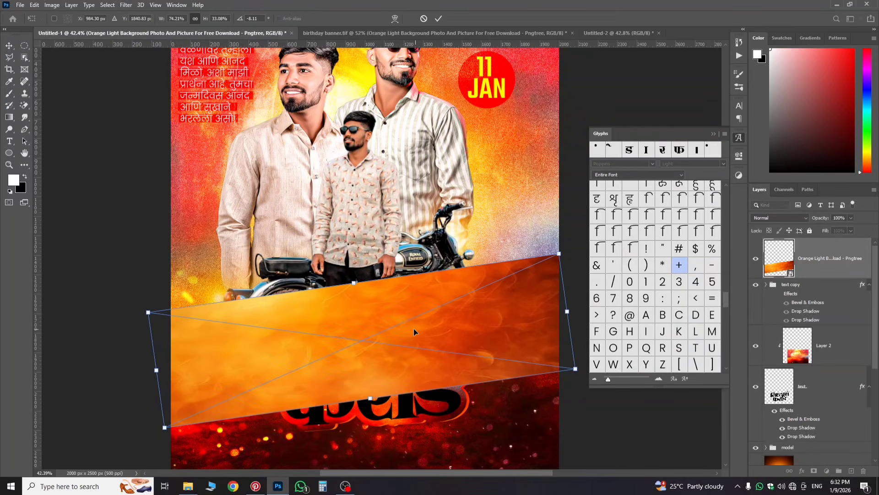
pyautogui.scroll(-2, 567, 359)
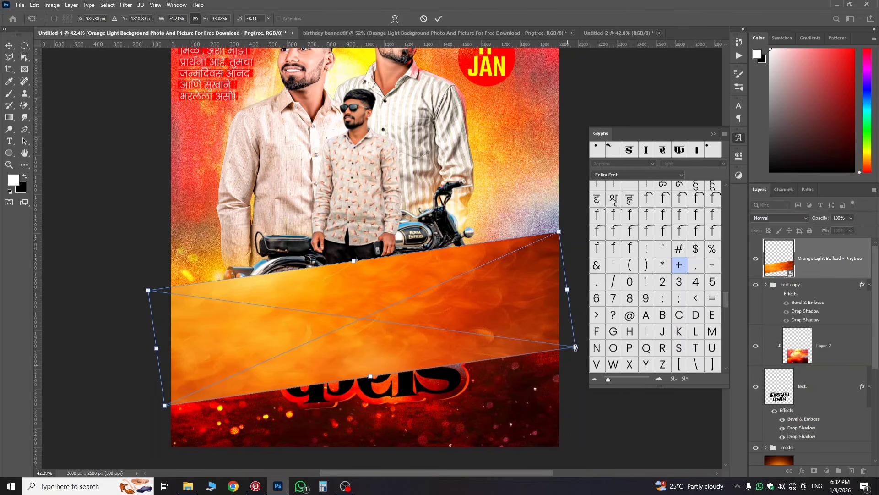
pyautogui.moveTo(576, 347); pyautogui.dragTo(546, 345)
pyautogui.moveTo(482, 342); pyautogui.dragTo(478, 331)
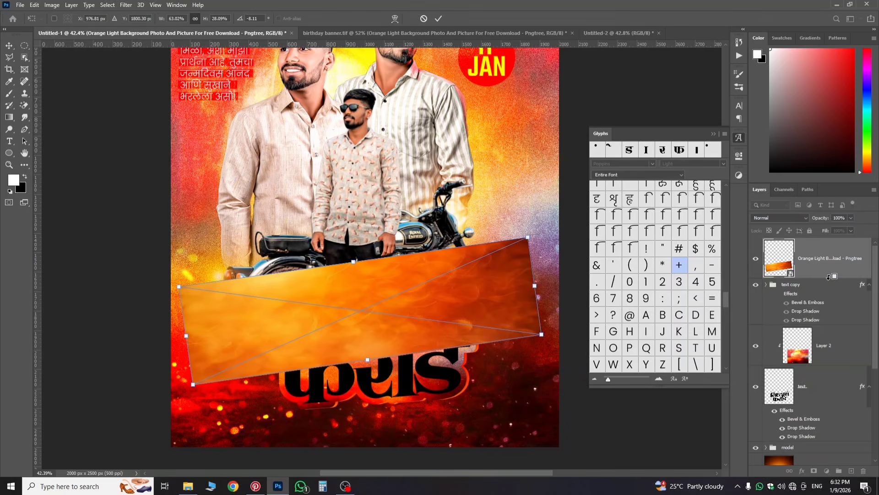
pyautogui.keyDown('alt'); pyautogui.click(828, 276); pyautogui.keyUp('alt')
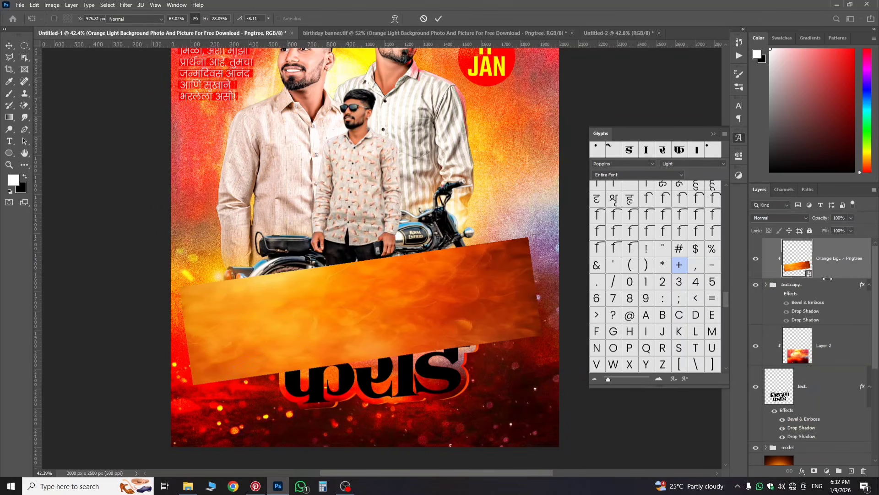
pyautogui.press('b')
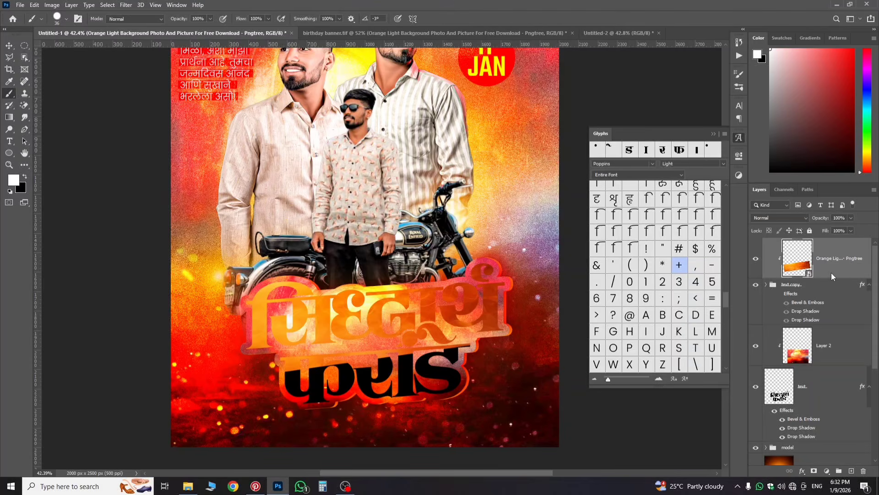
# Step: Move the orange texture above the name text, clip it, and duplicate it above the other text layer
pyautogui.moveTo(819, 274); pyautogui.dragTo(779, 326)
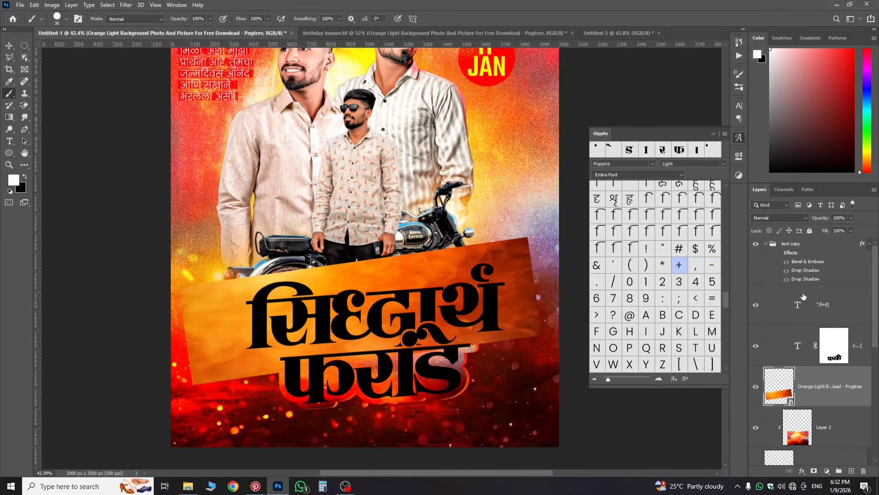
pyautogui.moveTo(830, 388); pyautogui.dragTo(830, 329)
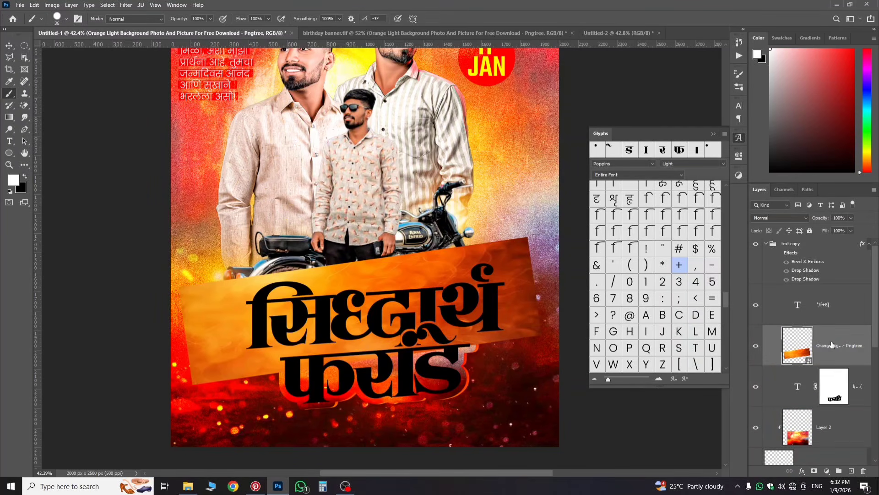
pyautogui.keyDown('alt'); pyautogui.click(843, 363); pyautogui.keyUp('alt')
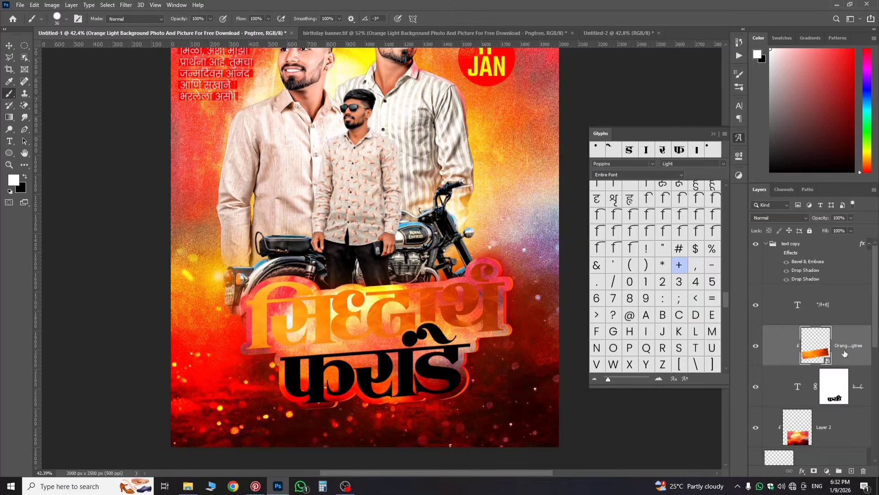
pyautogui.moveTo(846, 346); pyautogui.dragTo(843, 293)
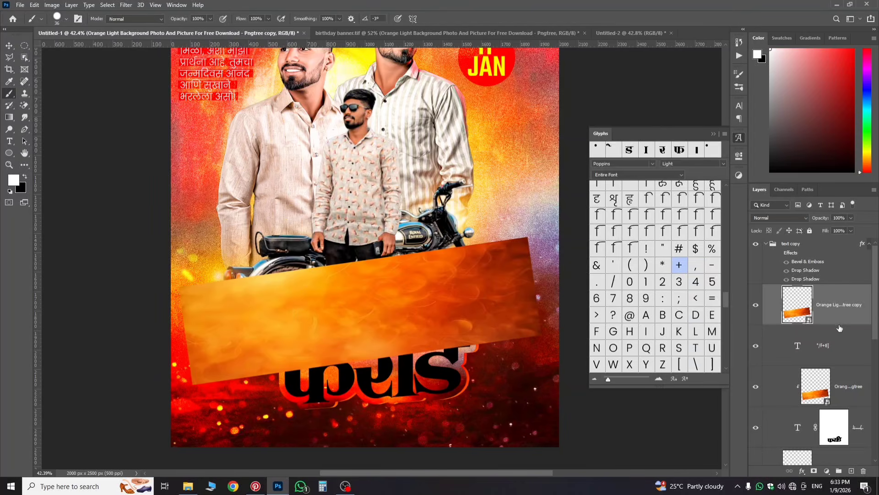
# Step: Clip the texture copy and shift it down about 339 px over the lower name word
pyautogui.keyDown('alt'); pyautogui.click(837, 322); pyautogui.keyUp('alt')
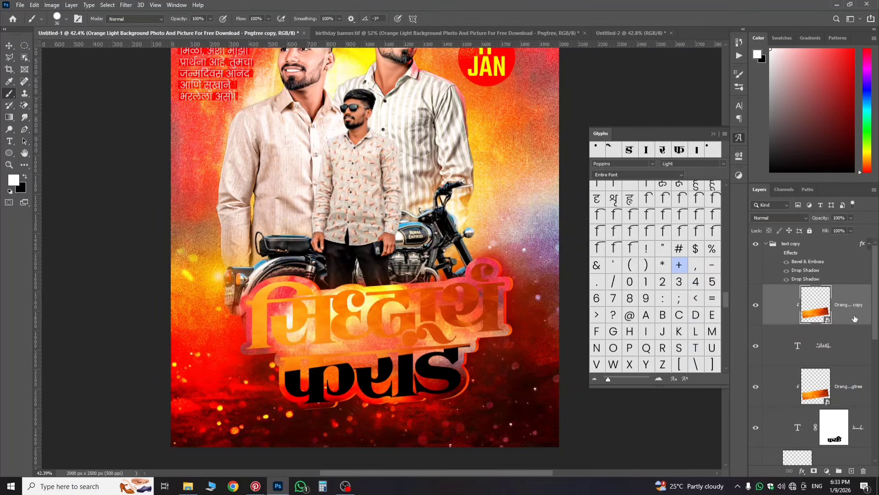
pyautogui.hotkey('ctrl', 't')
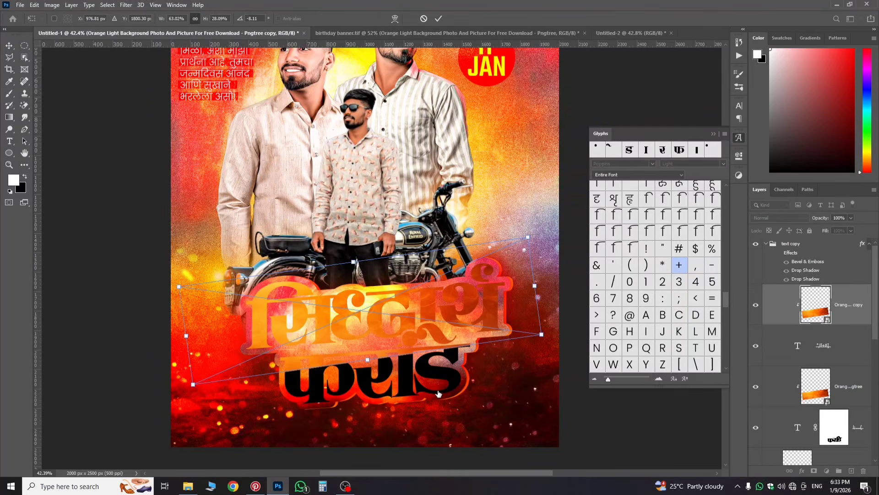
pyautogui.moveTo(435, 341); pyautogui.dragTo(434, 407)
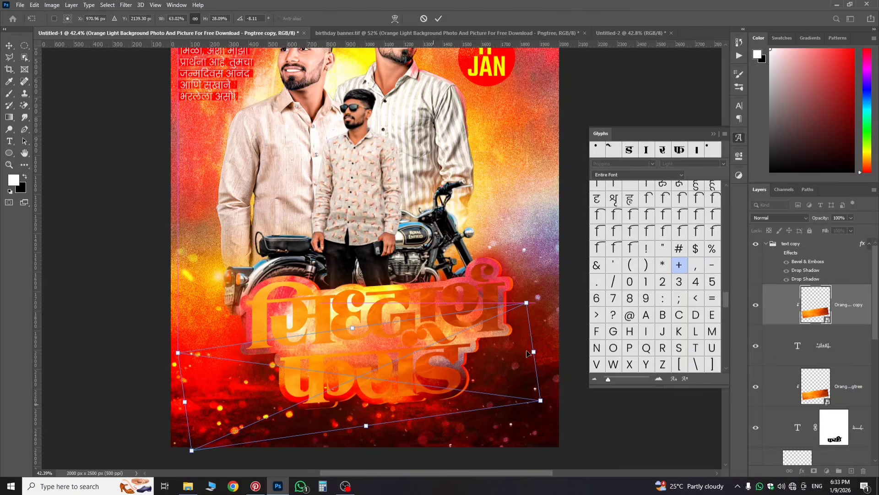
pyautogui.press('Return')
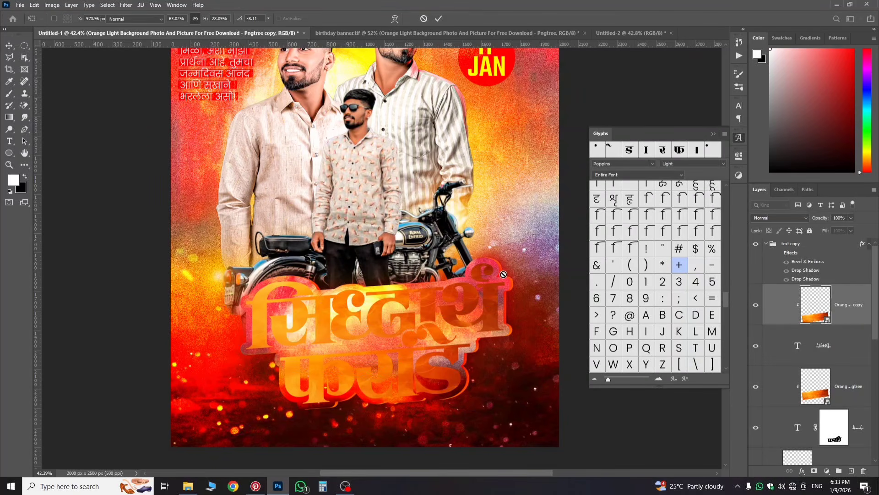
pyautogui.press('b')
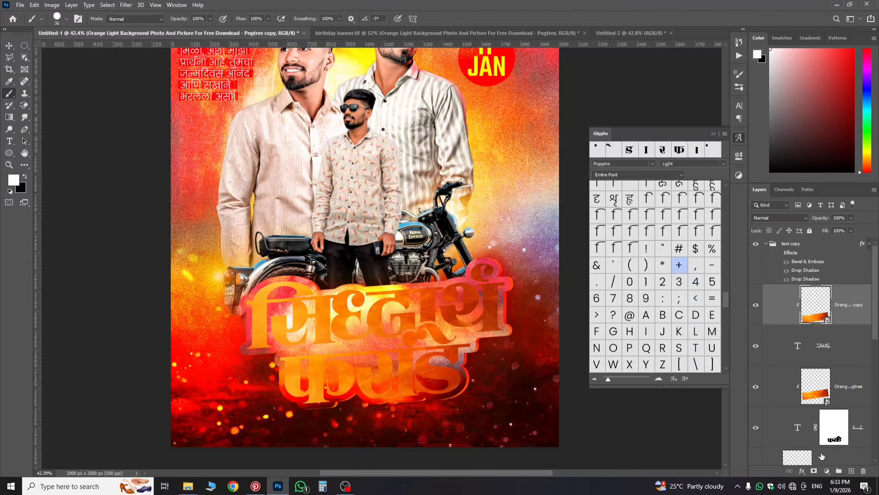
# Step: Add a black mask to the texture copy and paint white patches back with the 787 px brush
pyautogui.keyDown('alt'); pyautogui.click(814, 471); pyautogui.keyUp('alt')
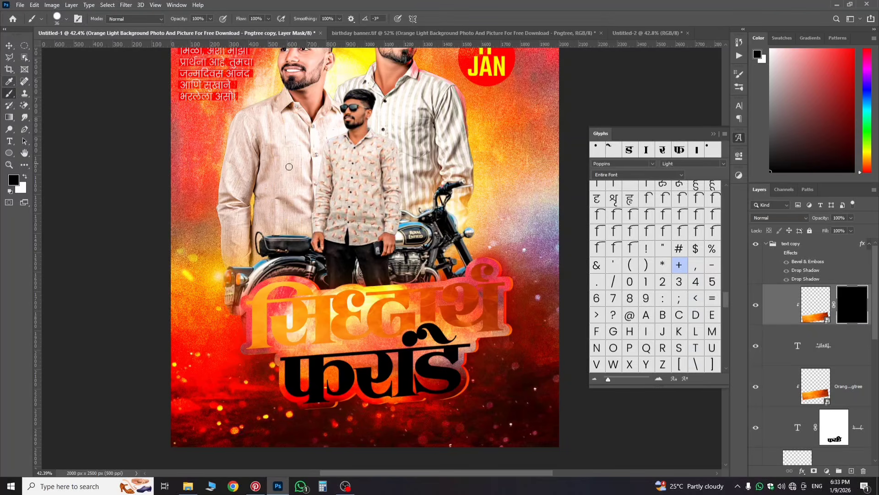
pyautogui.rightClick(351, 179)
pyautogui.click(421, 245)
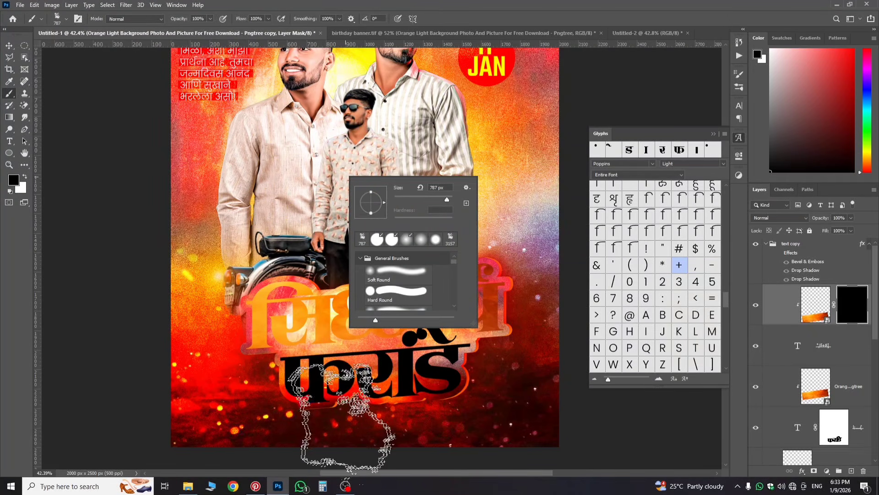
pyautogui.click(514, 419)
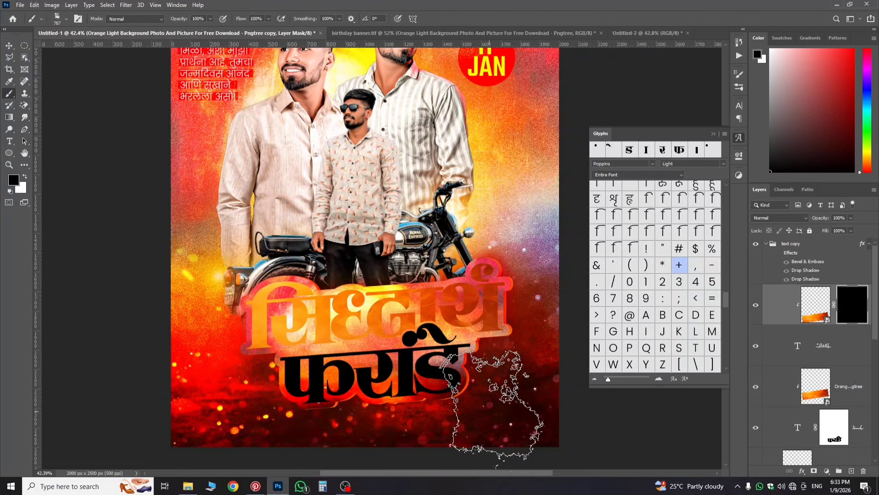
pyautogui.click(25, 176)
pyautogui.moveTo(277, 394); pyautogui.dragTo(356, 406)
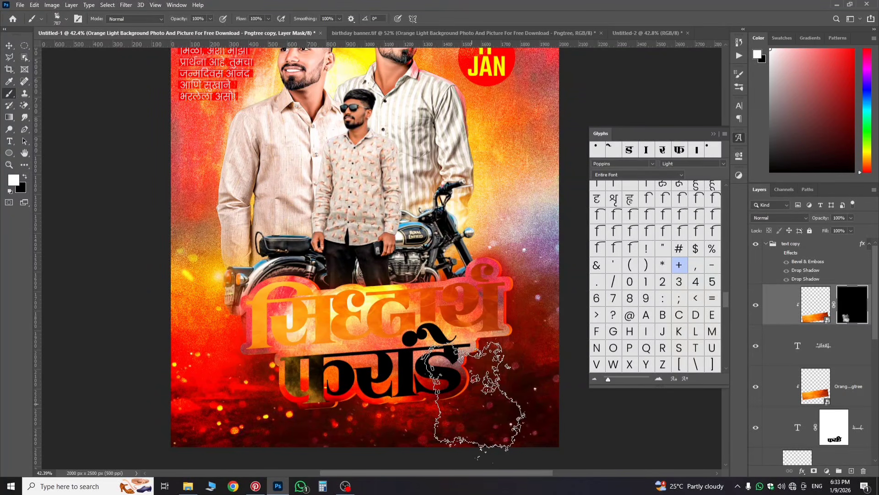
pyautogui.click(455, 383)
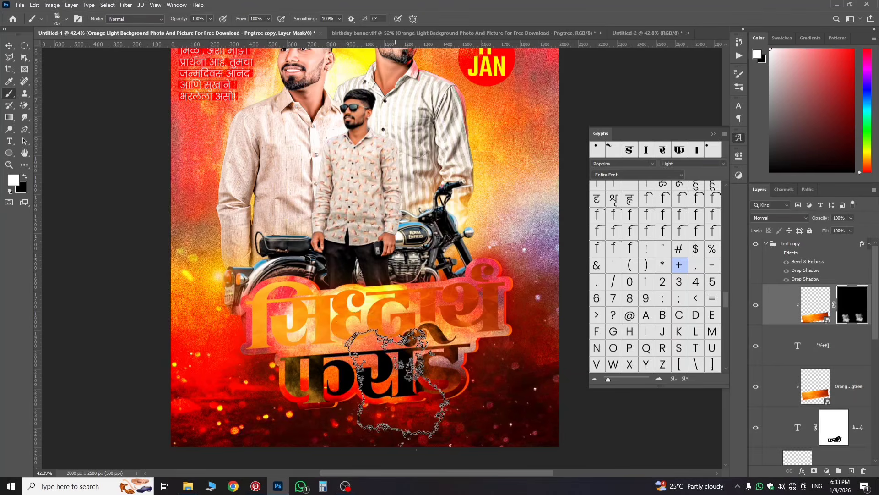
pyautogui.click(410, 387)
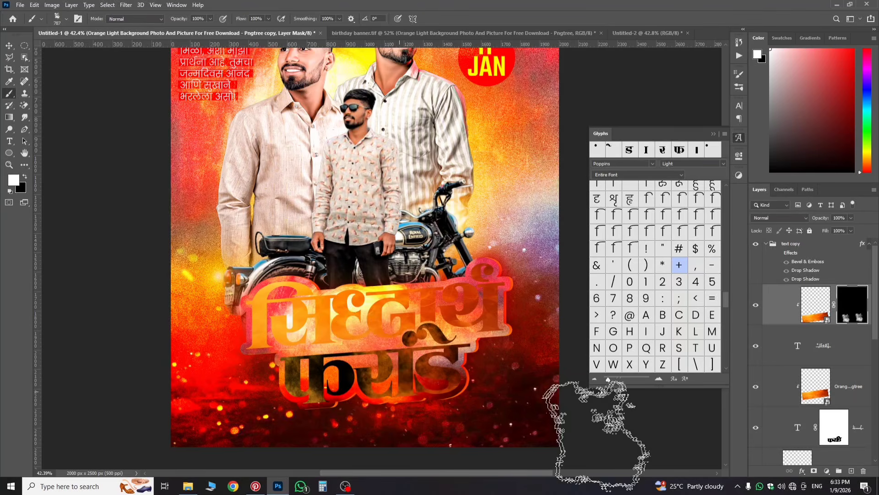
pyautogui.click(799, 354)
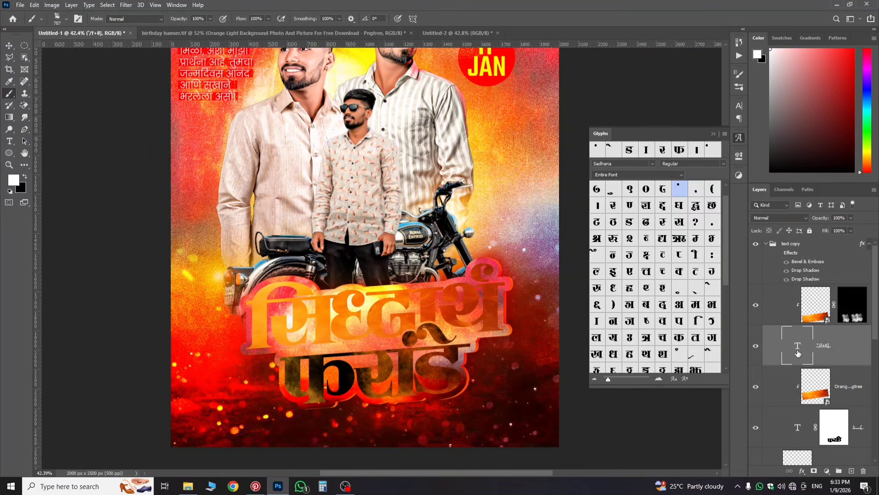
# Step: Set the lower name word's text colour to white, #ffffff
pyautogui.doubleClick(791, 341)
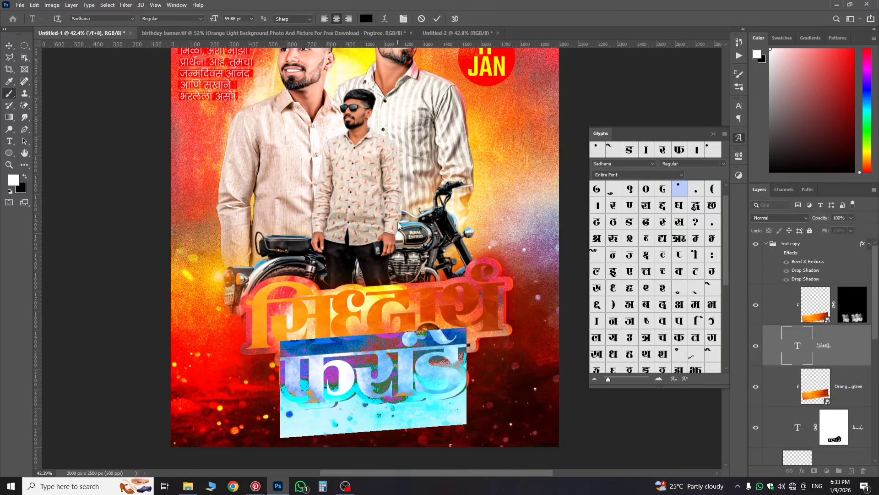
pyautogui.click(739, 106)
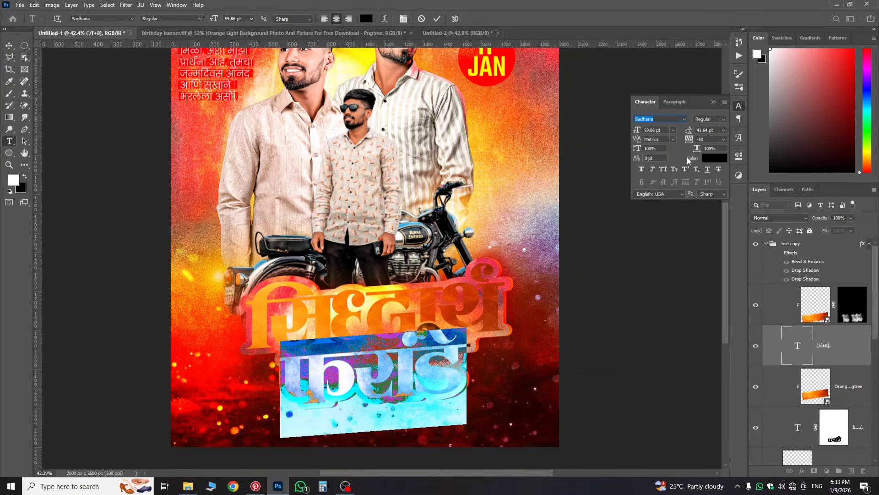
pyautogui.click(716, 160)
pyautogui.moveTo(657, 241); pyautogui.dragTo(593, 211)
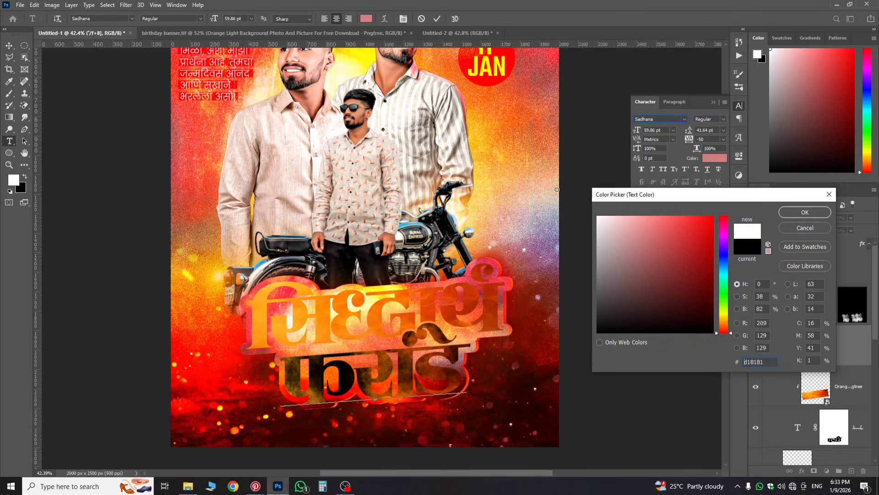
pyautogui.click(805, 212)
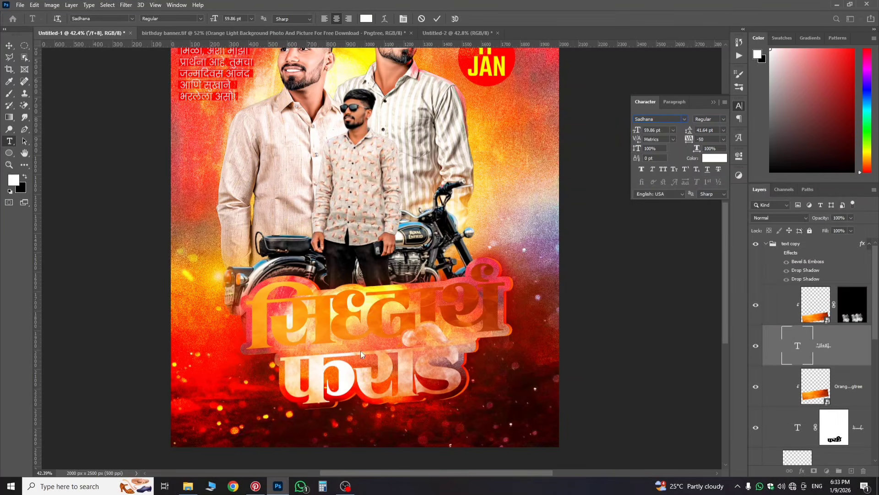
pyautogui.click(817, 353)
pyautogui.click(849, 317)
# Step: Paint black on the texture copy's mask to clear fire from the lower word's letters
pyautogui.press('b')
pyautogui.scroll(2, 435, 373)
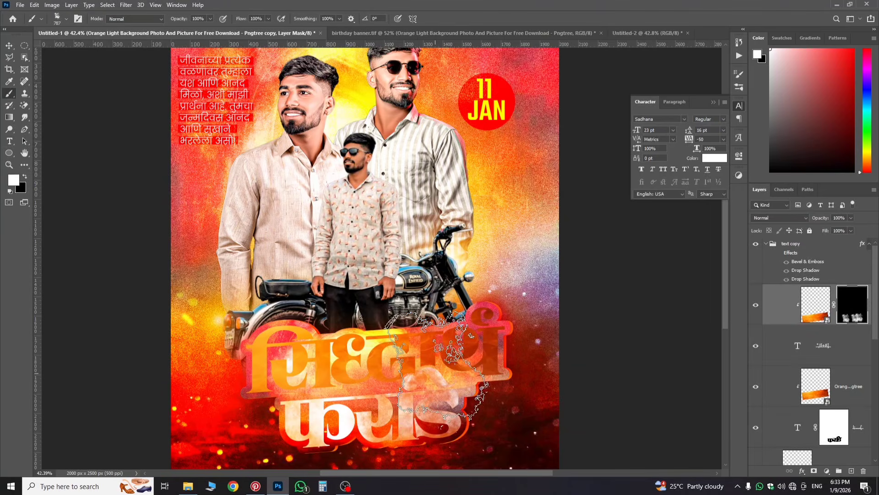
pyautogui.press('super')
pyautogui.press('super')
pyautogui.scroll(-2, 410, 405)
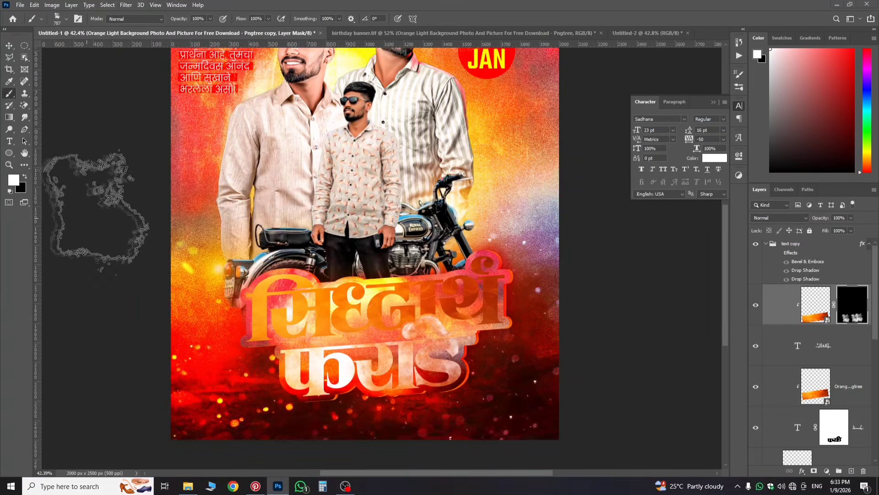
pyautogui.click(24, 178)
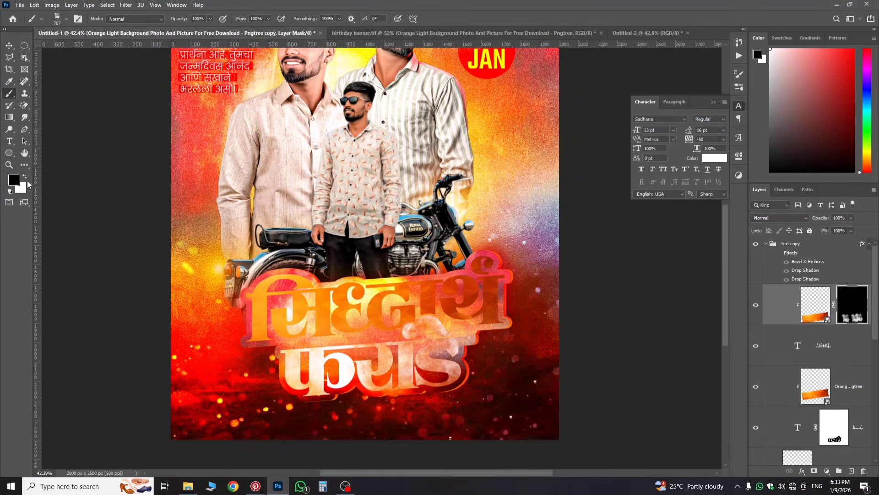
pyautogui.click(466, 378)
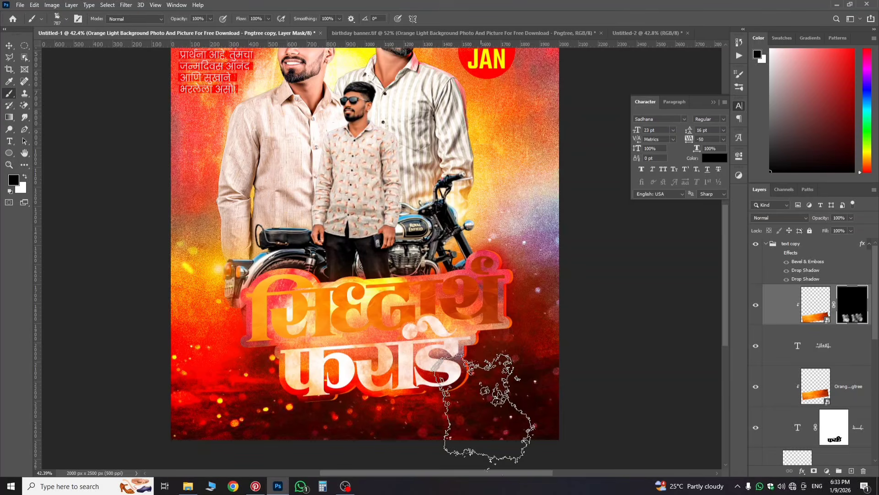
pyautogui.click(408, 410)
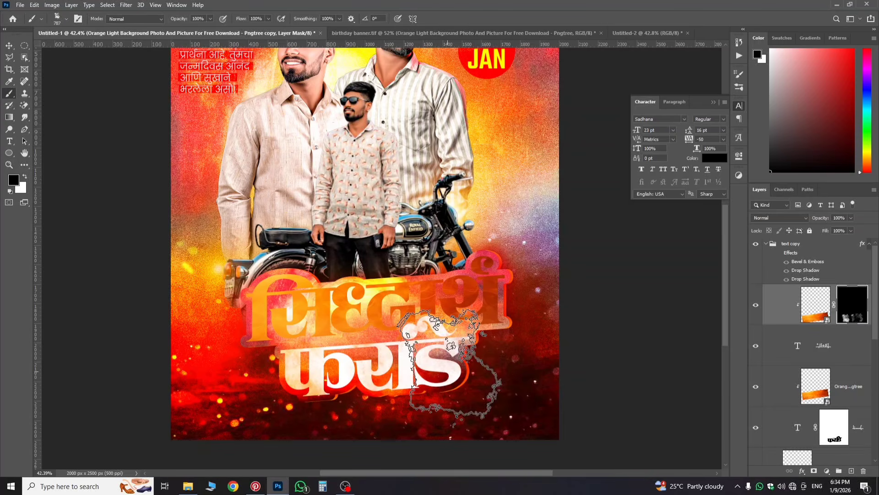
pyautogui.click(300, 380)
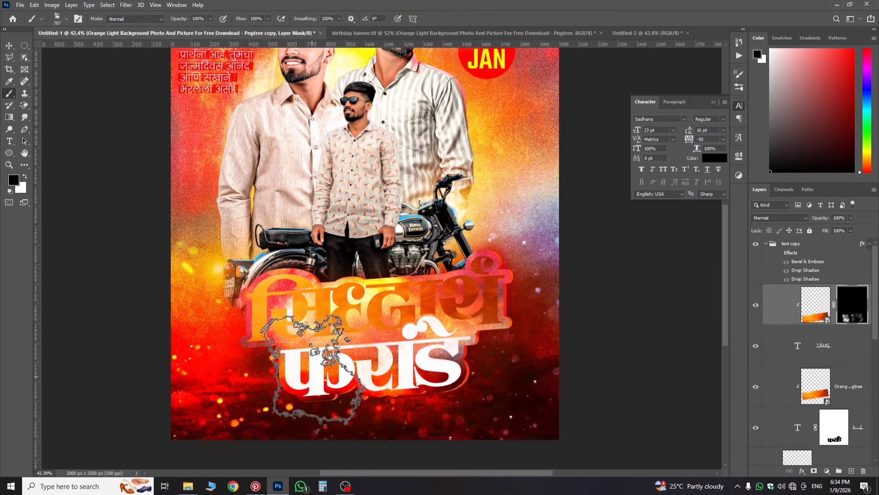
# Step: Repaint the lower word's mask softly in white at 77% flow, undoing a stray stroke
pyautogui.click(24, 178)
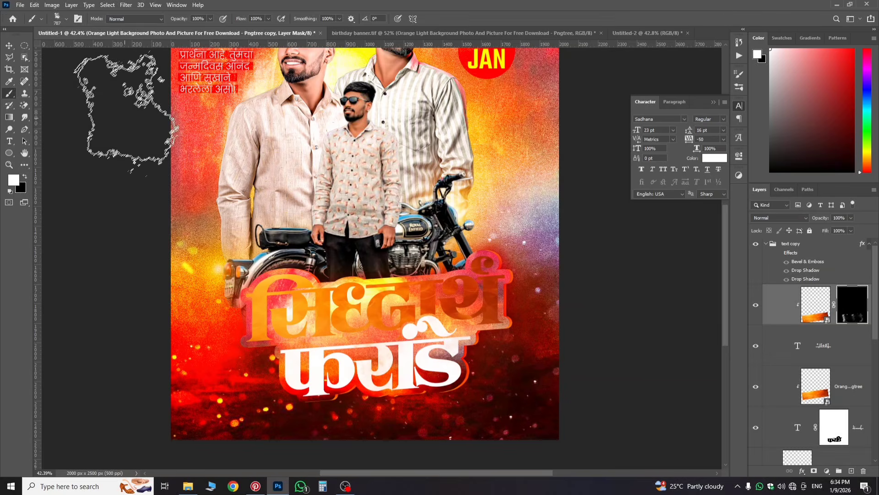
pyautogui.moveTo(242, 19); pyautogui.dragTo(231, 18)
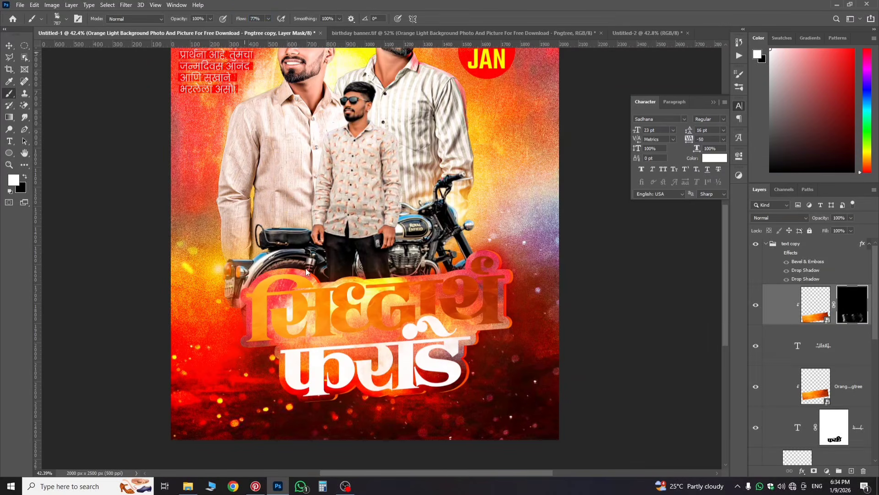
pyautogui.moveTo(295, 403)
pyautogui.mouseDown()
pyautogui.moveTo(387, 430)
pyautogui.moveTo(491, 401)
pyautogui.mouseUp()
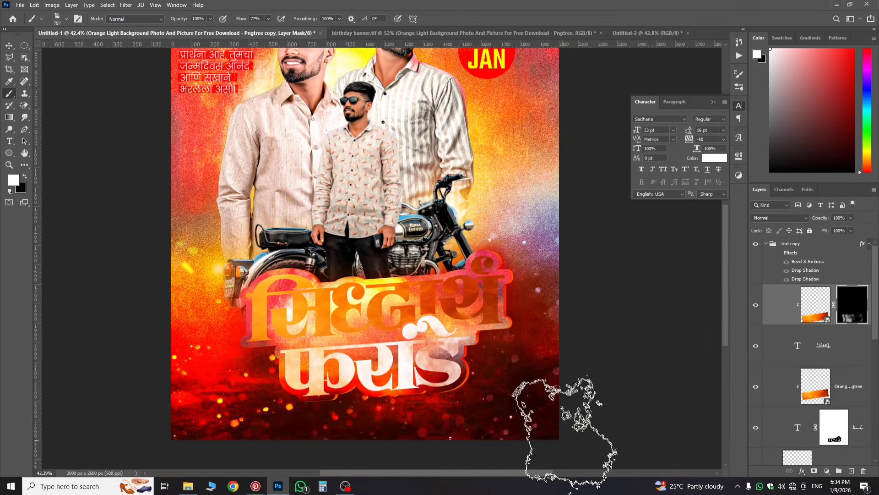
pyautogui.hotkey('ctrl', 'z')
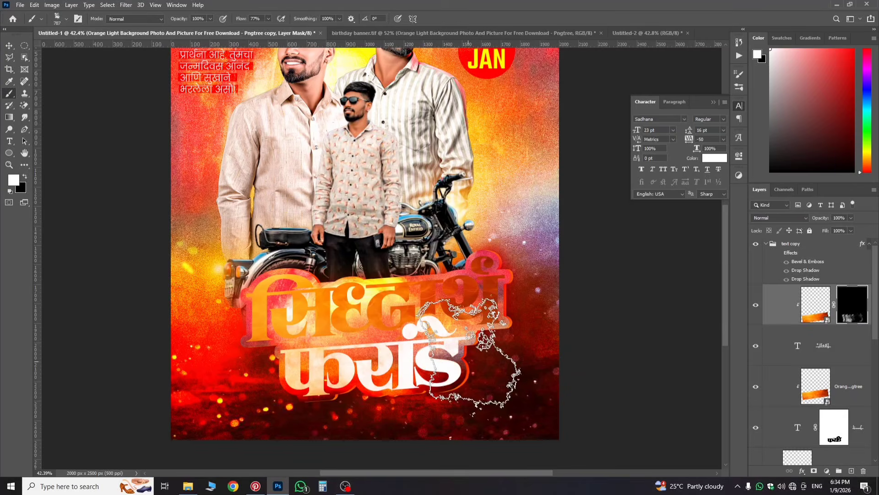
pyautogui.click(469, 334)
pyautogui.scroll(4, 492, 389)
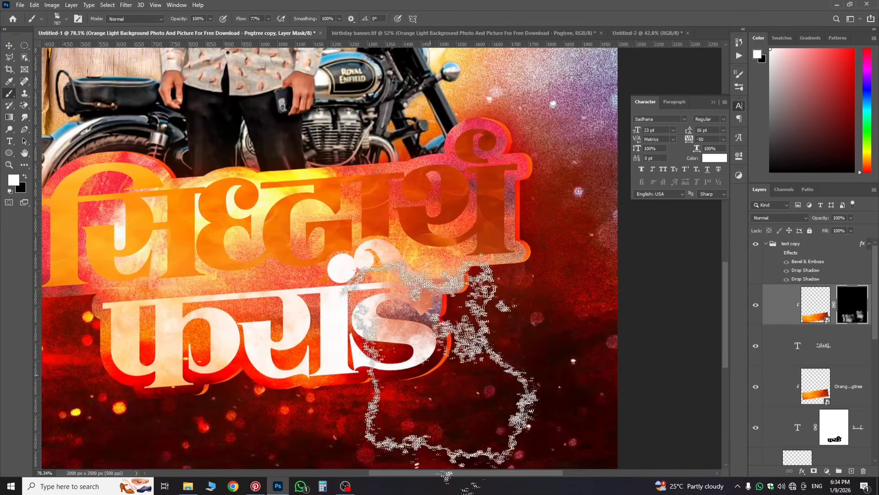
# Step: Undo the last tint, lower the brush flow further, and hide the second texture layer with a black mask
pyautogui.hotkey('ctrl', 'z')
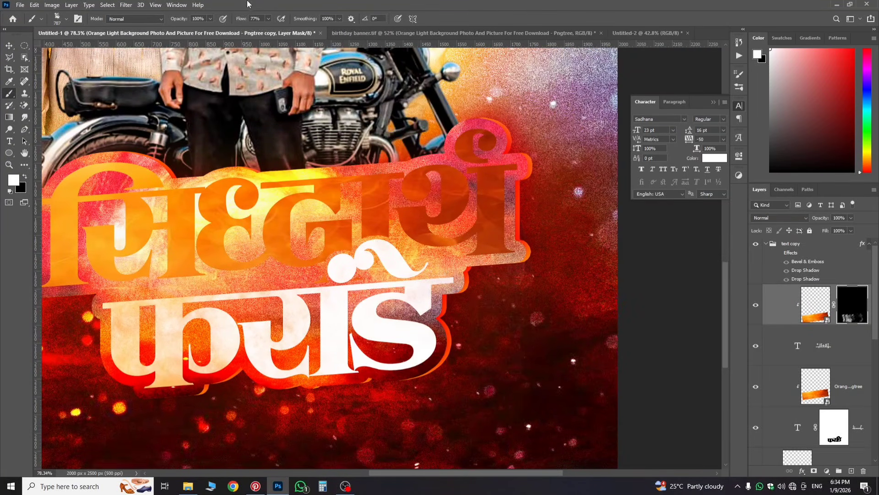
pyautogui.moveTo(240, 19); pyautogui.dragTo(236, 19)
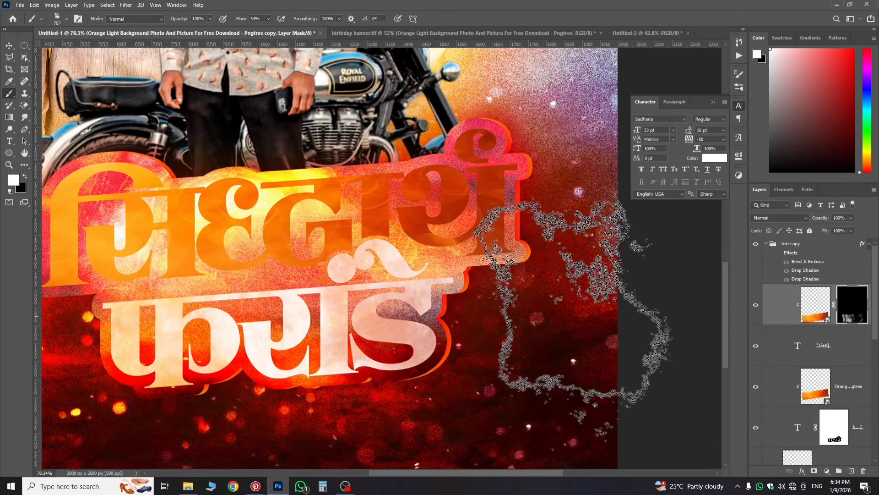
pyautogui.hotkey('ctrl', '0')
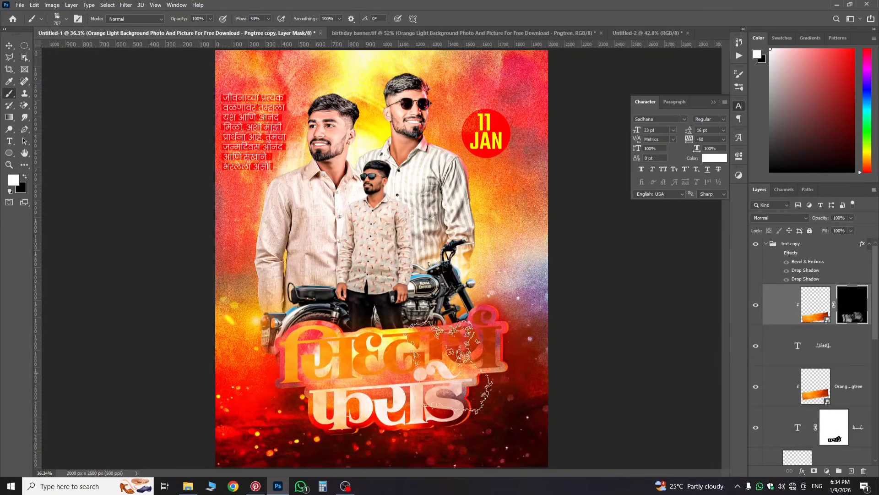
pyautogui.click(823, 392)
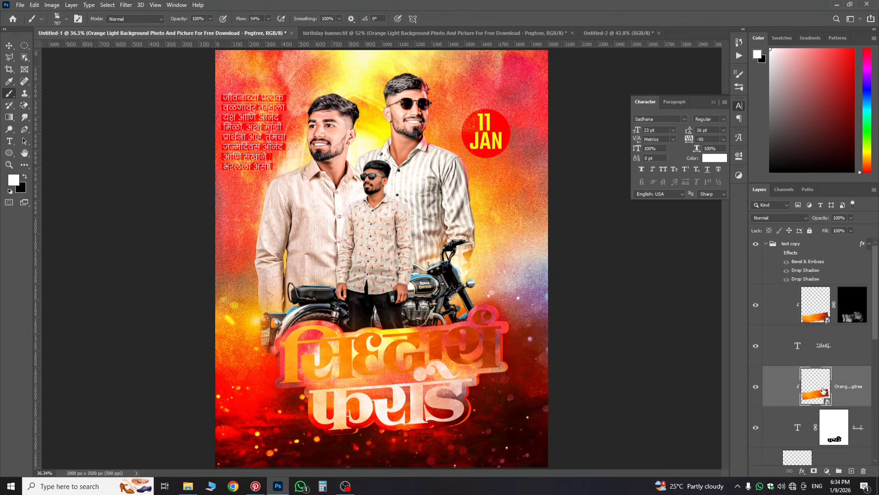
pyautogui.keyDown('alt'); pyautogui.click(815, 470); pyautogui.keyUp('alt')
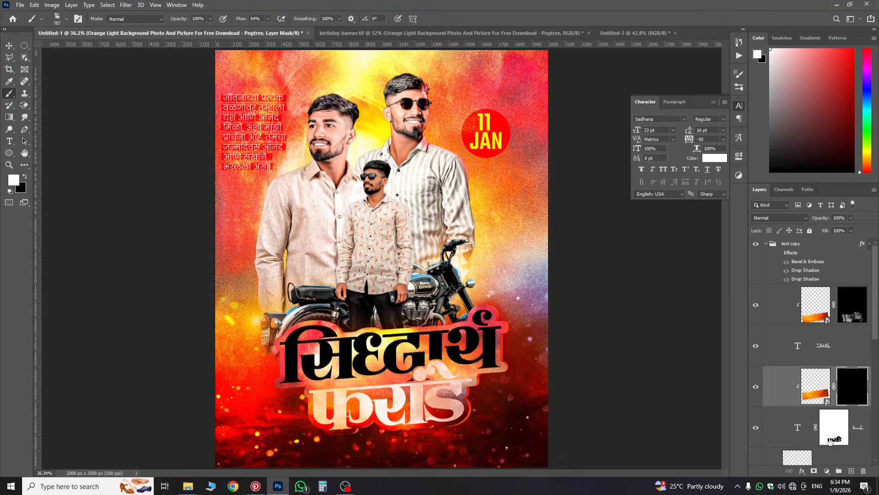
# Step: Change the bottom title text layer's colour to white, #ffffff
pyautogui.click(832, 432)
pyautogui.doubleClick(797, 431)
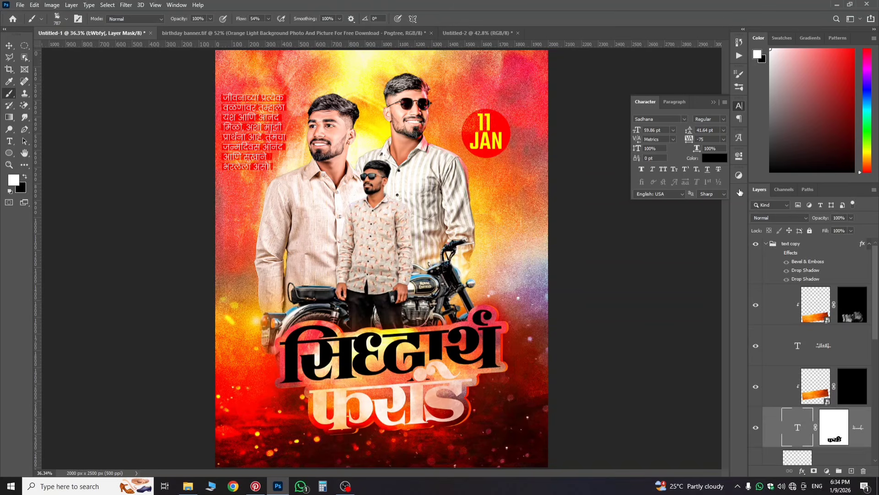
pyautogui.click(721, 156)
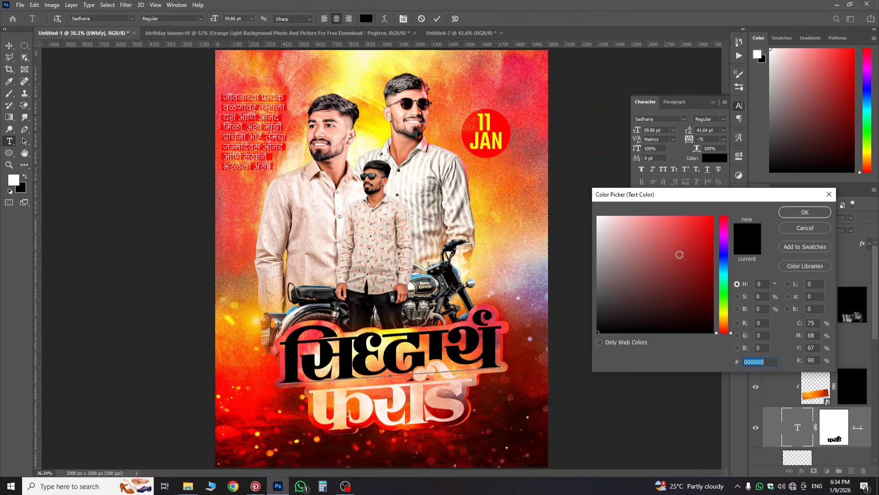
pyautogui.write('ffffff')
pyautogui.click(800, 213)
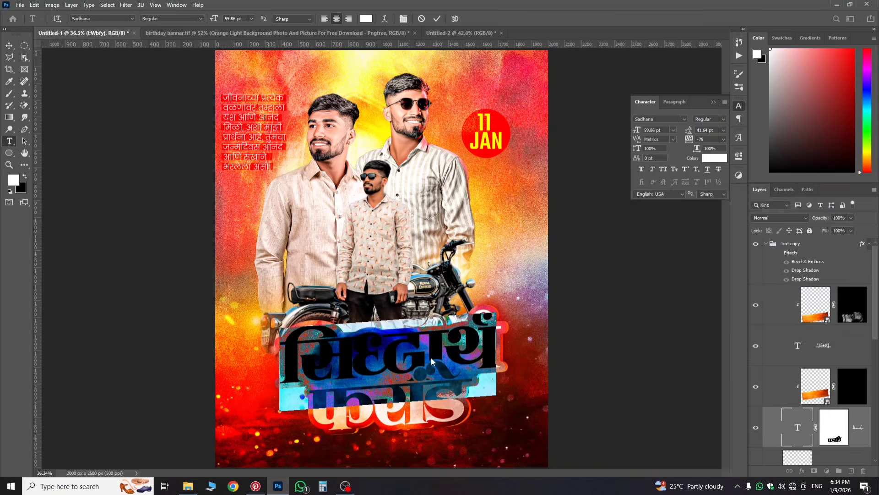
# Step: Paint fire texture back onto parts of the title with a brush enlarged to about 1117 px
pyautogui.click(845, 395)
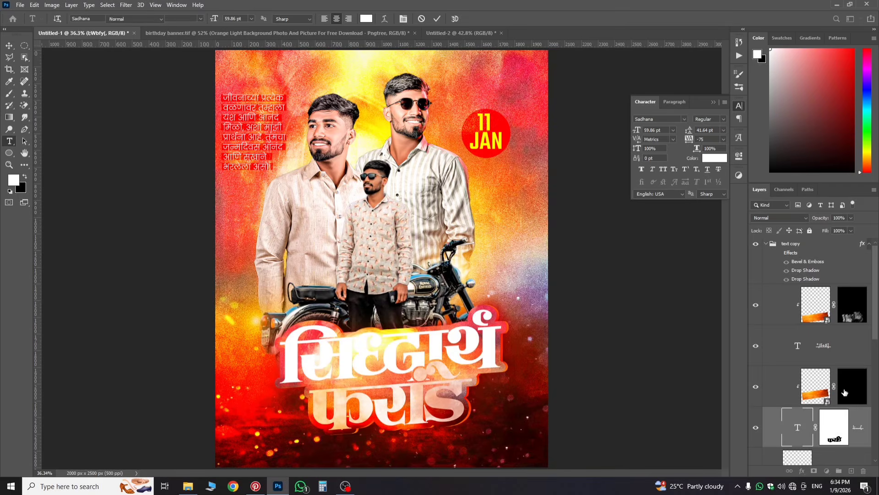
pyautogui.press('b')
pyautogui.click(501, 344)
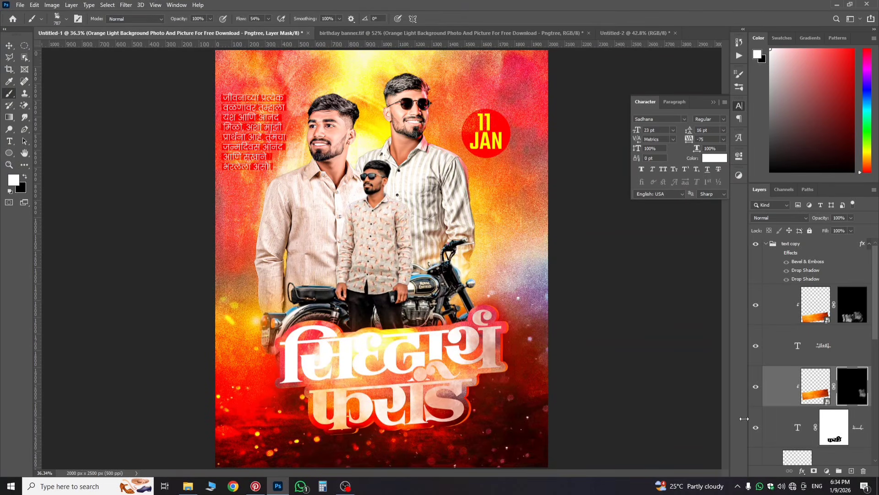
pyautogui.moveTo(299, 362); pyautogui.dragTo(325, 363)
pyautogui.click(325, 363)
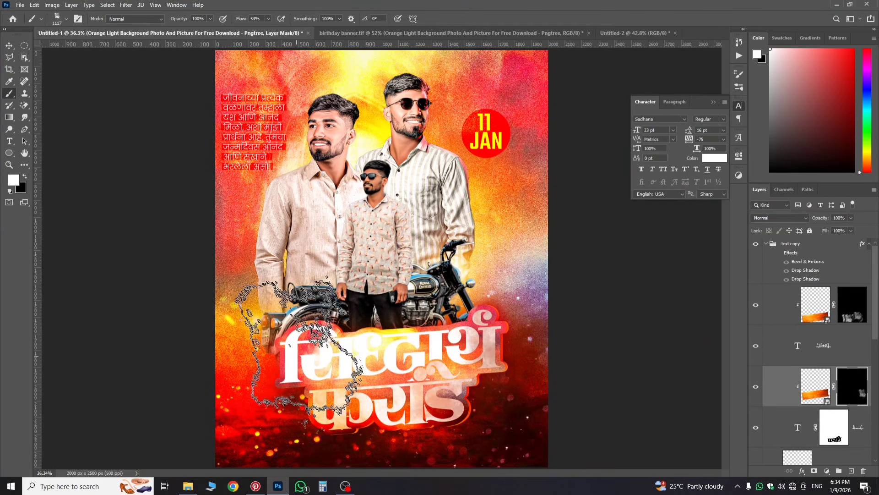
pyautogui.scroll(1, 403, 389)
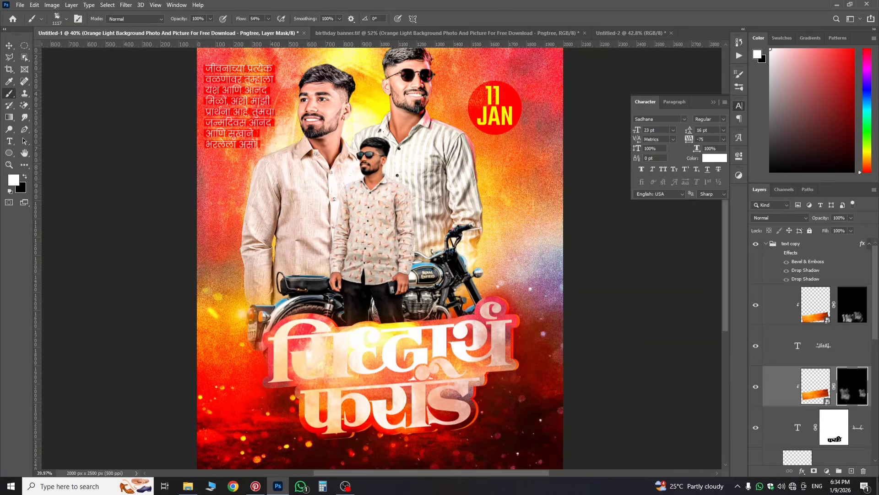
pyautogui.click(859, 341)
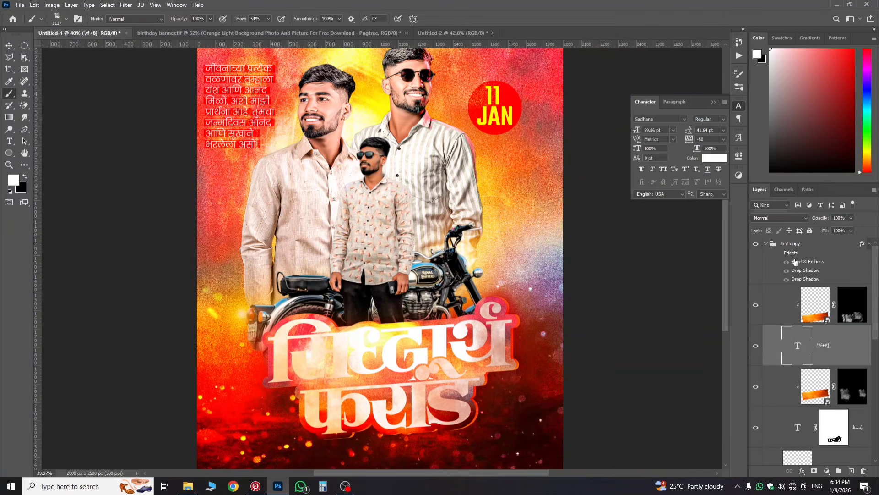
pyautogui.click(802, 471)
# Step: Add a second drop shadow (distance 13 px, spread 14%, size 33 px, noise 14%) and disable the first
pyautogui.click(812, 465)
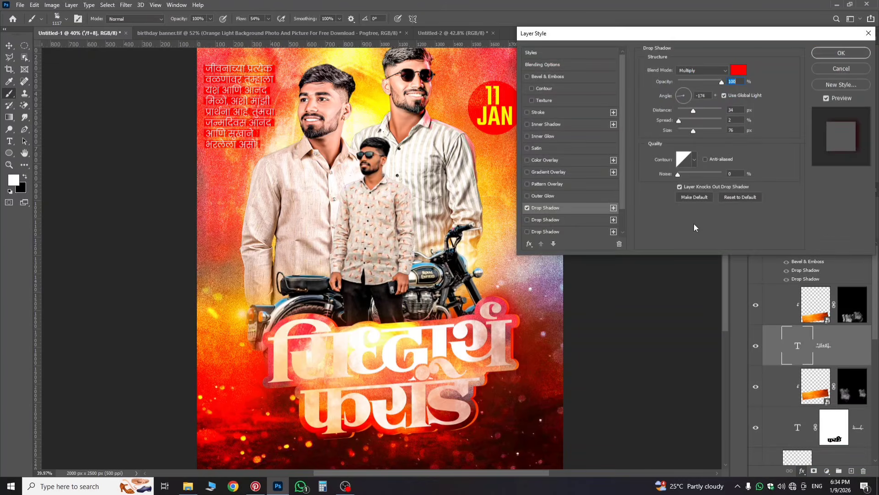
pyautogui.scroll(-2, 553, 212)
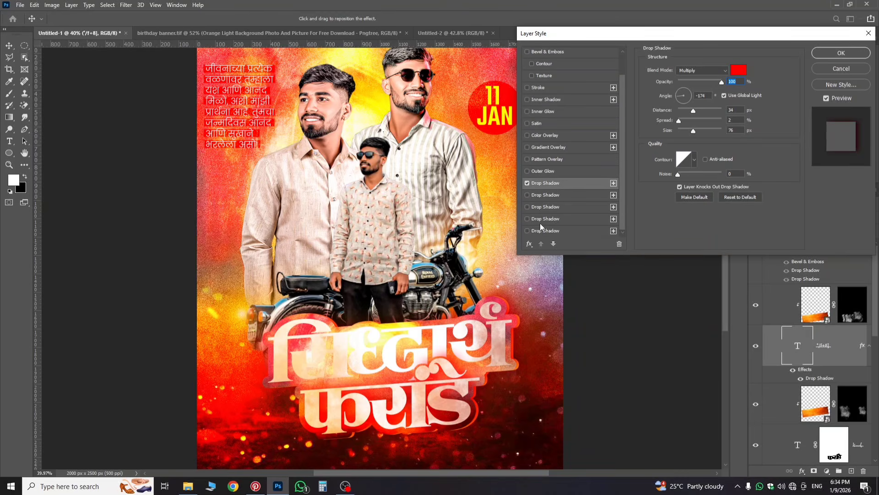
pyautogui.click(540, 231)
pyautogui.click(531, 183)
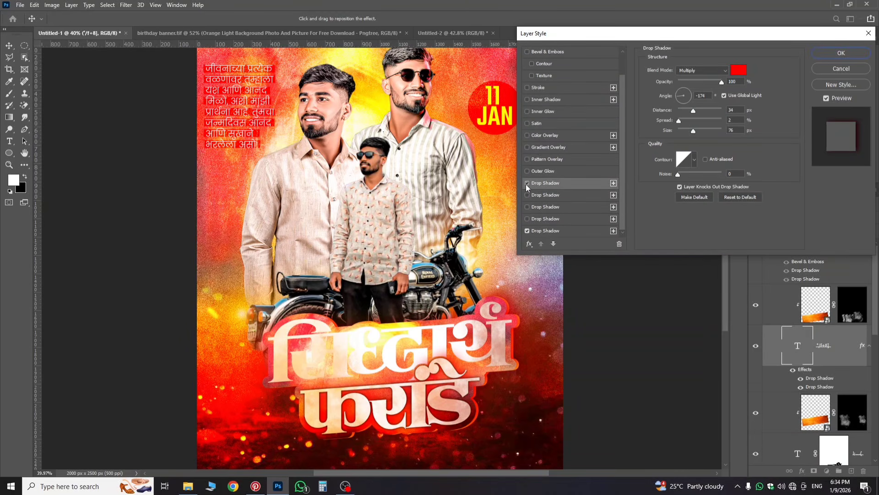
pyautogui.click(527, 183)
pyautogui.click(539, 231)
pyautogui.scroll(3, 366, 394)
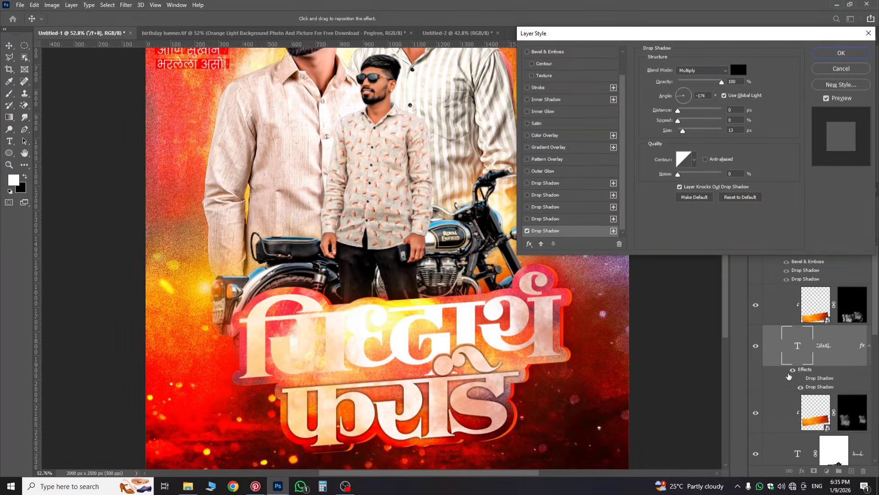
pyautogui.moveTo(678, 113); pyautogui.dragTo(685, 125)
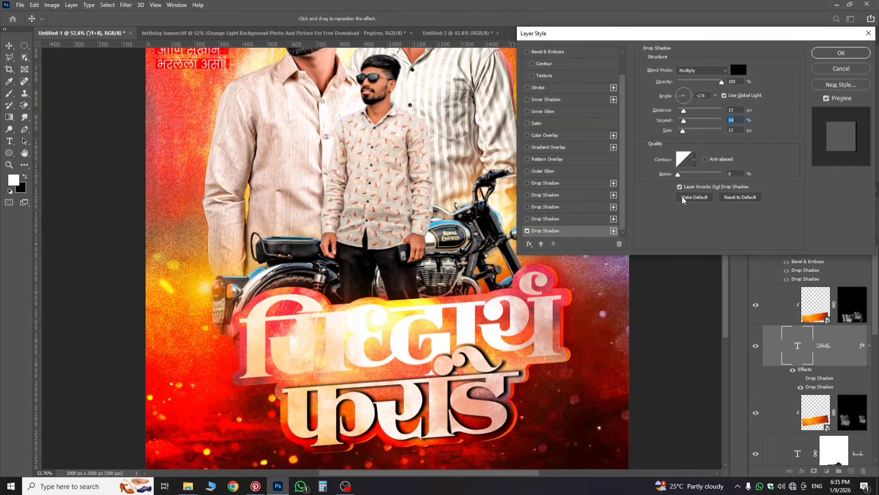
pyautogui.moveTo(693, 185)
pyautogui.mouseDown()
pyautogui.moveTo(699, 188)
pyautogui.moveTo(686, 187)
pyautogui.mouseUp()
pyautogui.moveTo(686, 190); pyautogui.dragTo(686, 189)
pyautogui.press('alt')
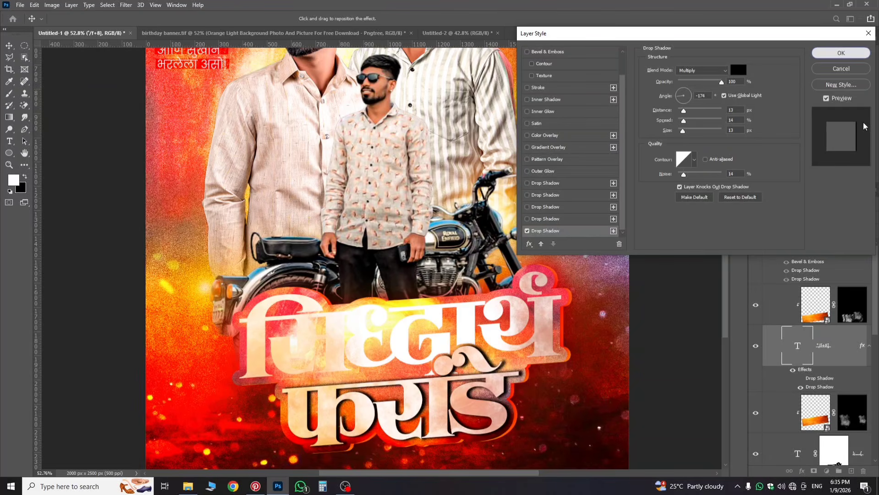
pyautogui.click(853, 53)
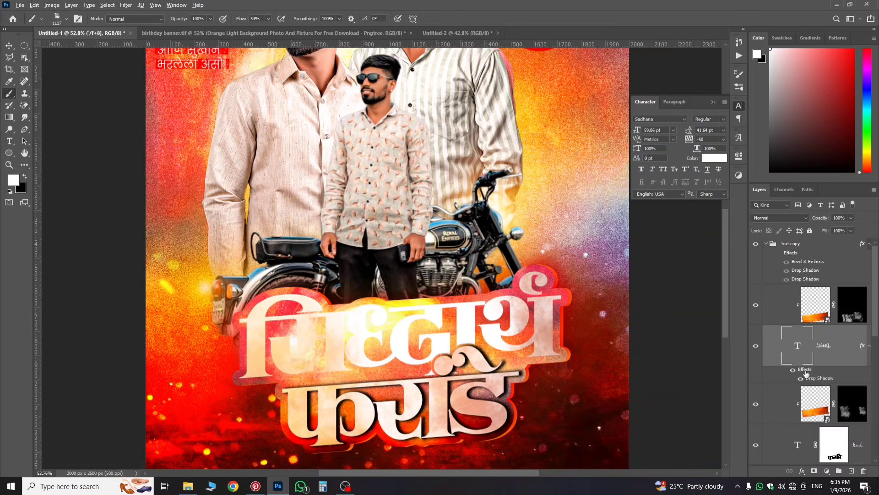
# Step: Copy the drop shadow effects onto the bottom title text layer, then switch to the birthday banner reference
pyautogui.moveTo(806, 372); pyautogui.dragTo(802, 445)
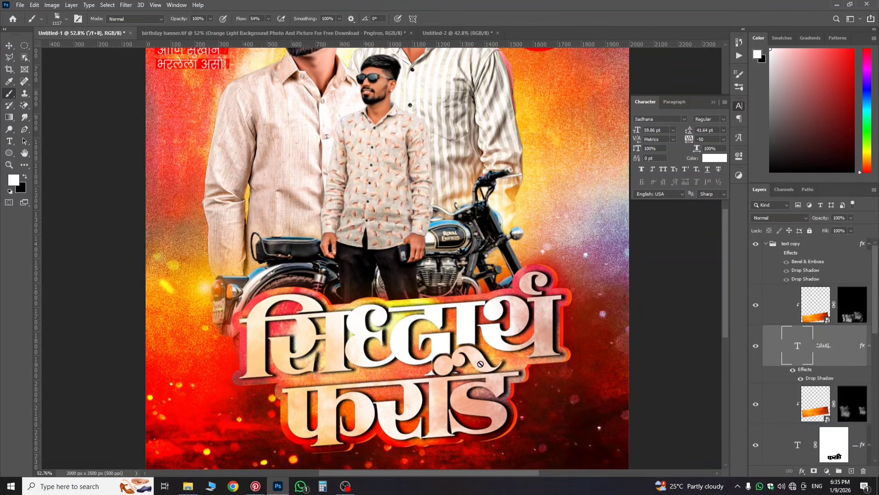
pyautogui.scroll(-2, 446, 350)
pyautogui.scroll(-5, 445, 351)
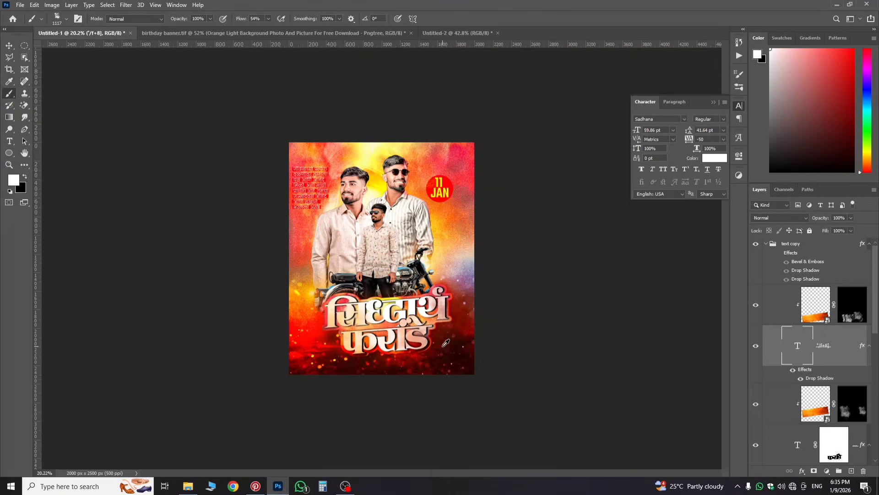
pyautogui.scroll(4, 447, 344)
pyautogui.scroll(1, 446, 344)
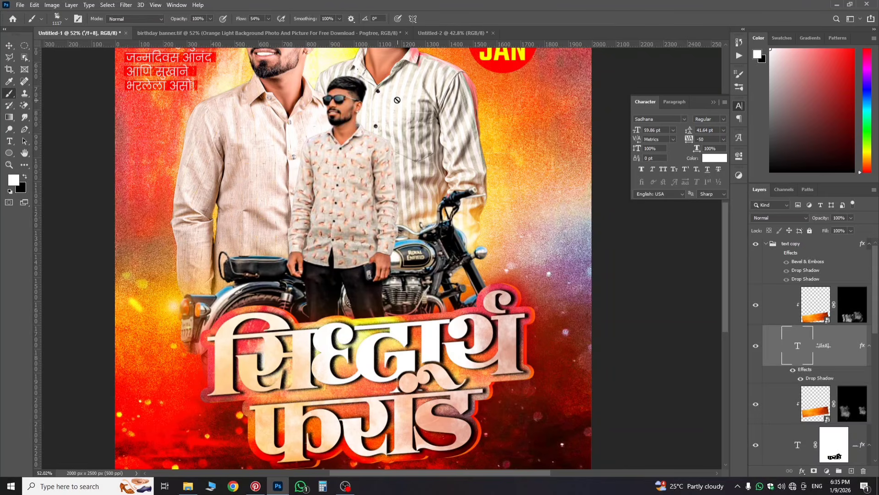
pyautogui.click(436, 33)
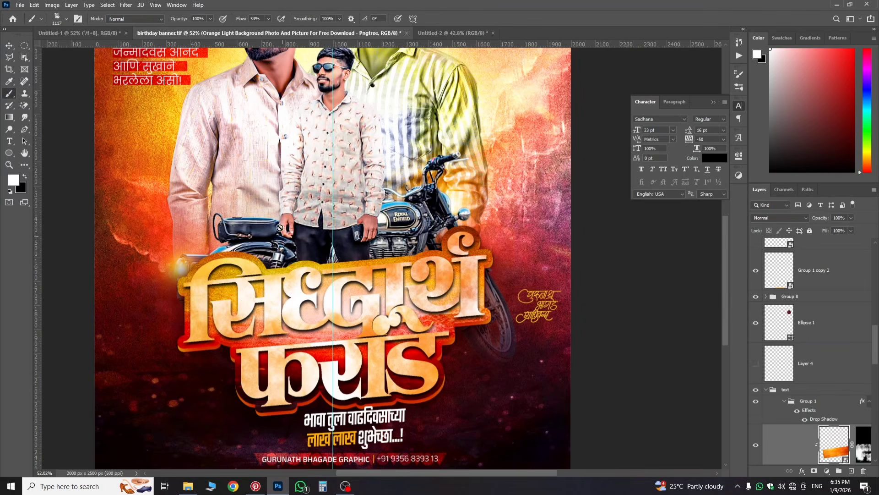
# Step: Check the poster in progress, then return to the birthday banner.tif reference
pyautogui.click(91, 35)
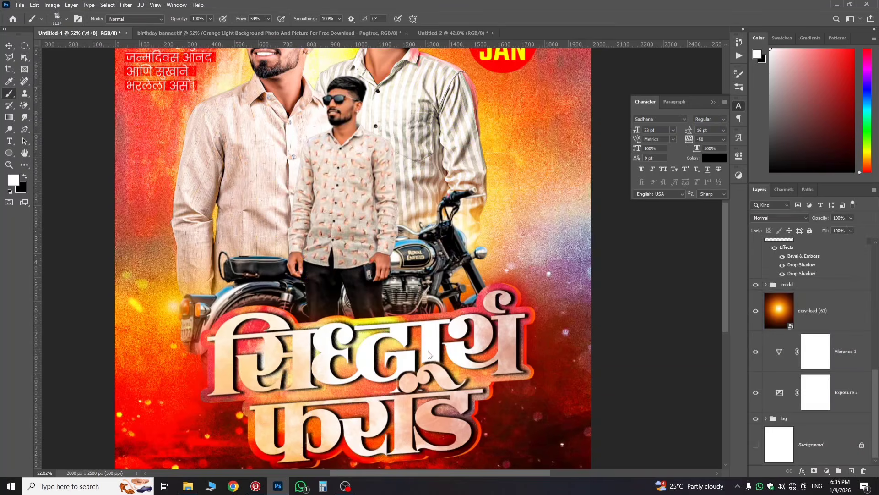
pyautogui.scroll(-3, 437, 423)
pyautogui.scroll(6, 410, 409)
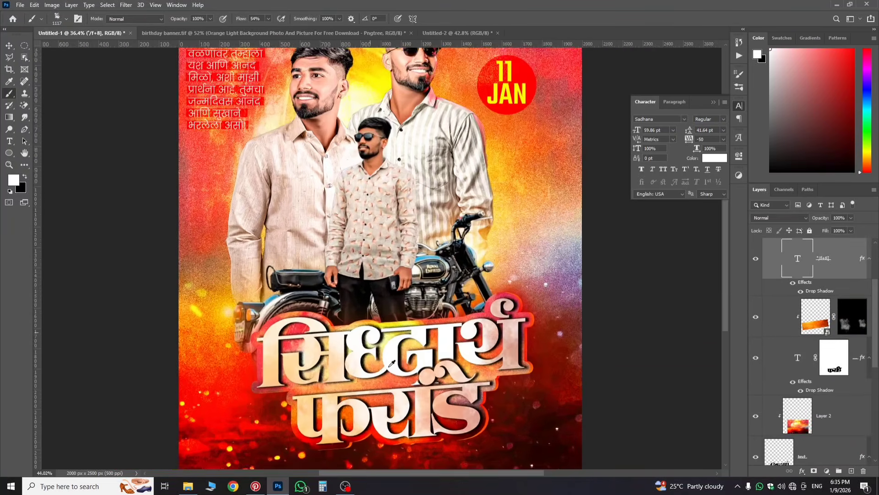
pyautogui.scroll(-2, 318, 417)
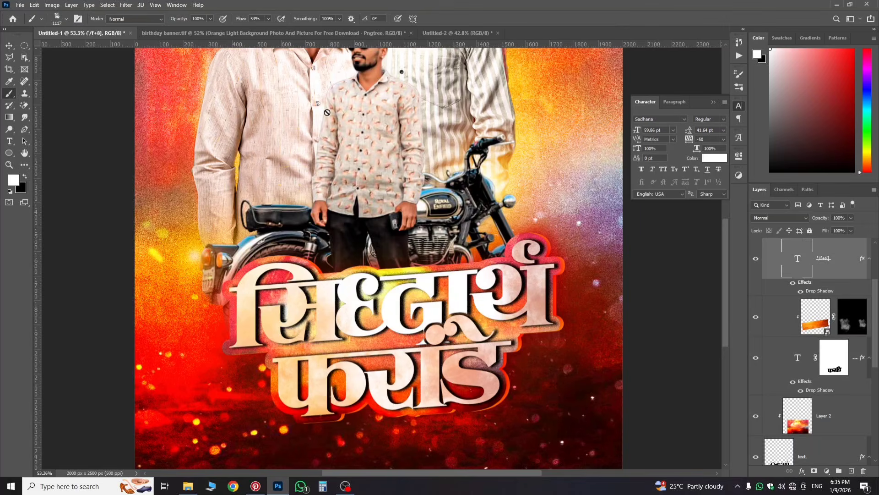
pyautogui.click(303, 30)
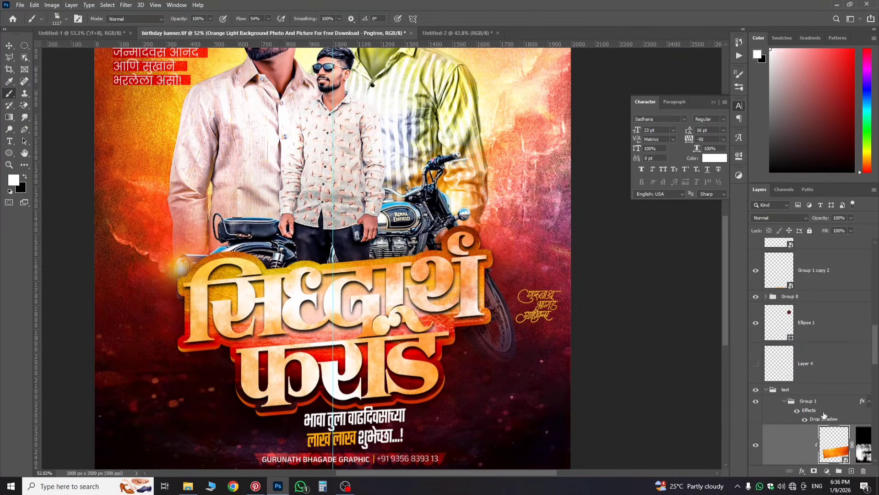
pyautogui.scroll(-5, 818, 418)
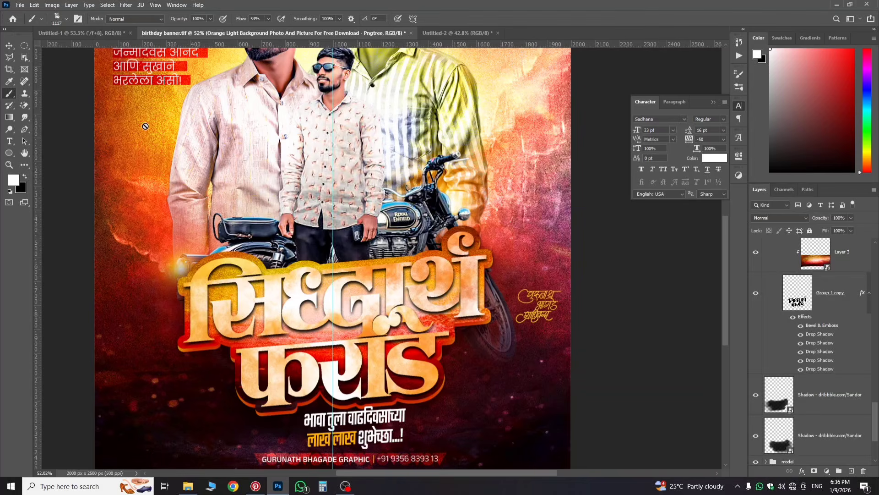
# Step: Inspect Group 1 copy's Bevel & Emboss settings (Stroke Emboss, 51 px) and cancel without changes
pyautogui.click(9, 45)
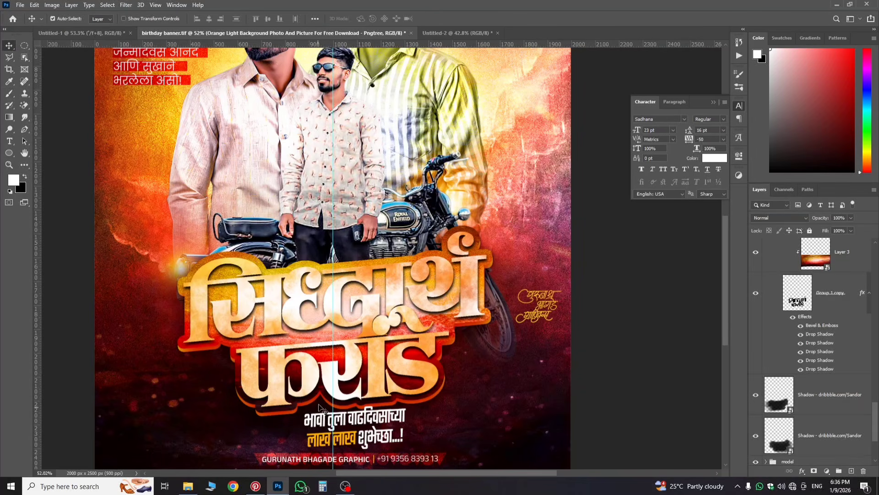
pyautogui.click(347, 371)
pyautogui.scroll(-1, 838, 469)
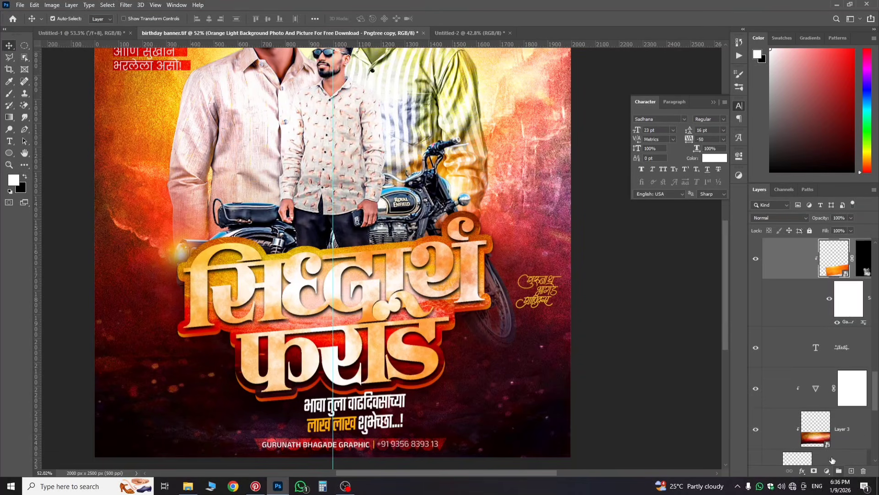
pyautogui.scroll(-5, 827, 438)
pyautogui.scroll(5, 819, 340)
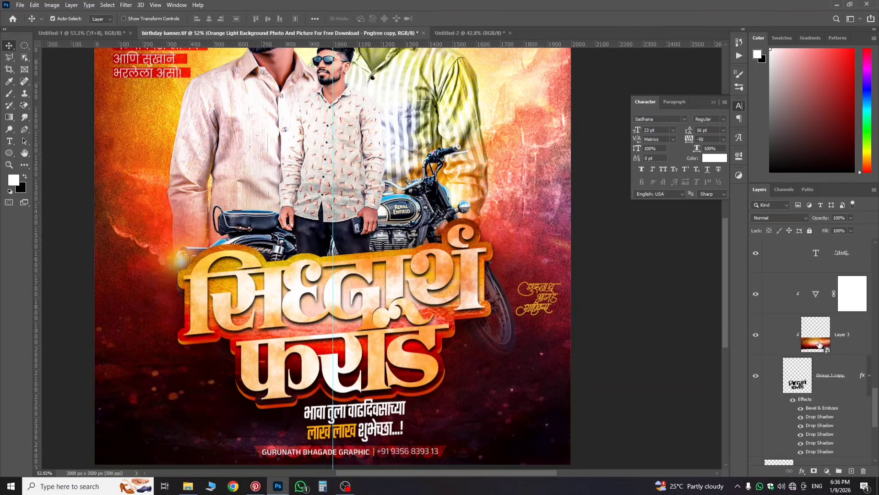
pyautogui.doubleClick(808, 404)
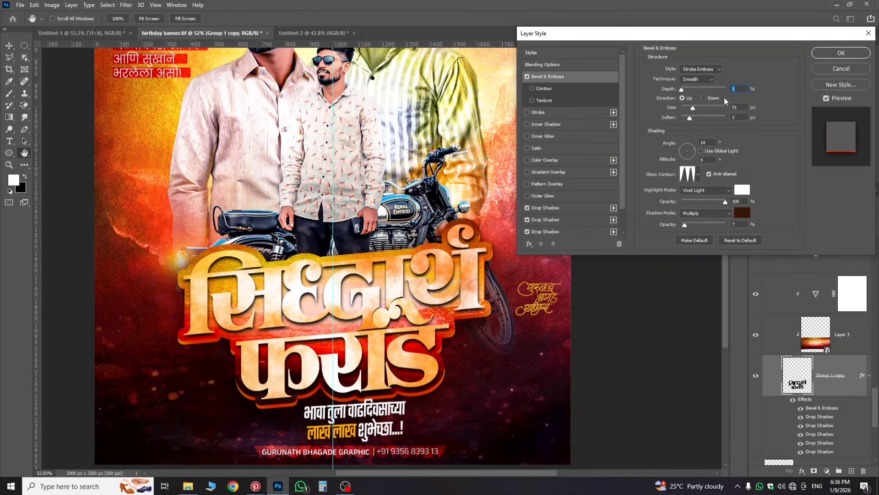
pyautogui.click(836, 70)
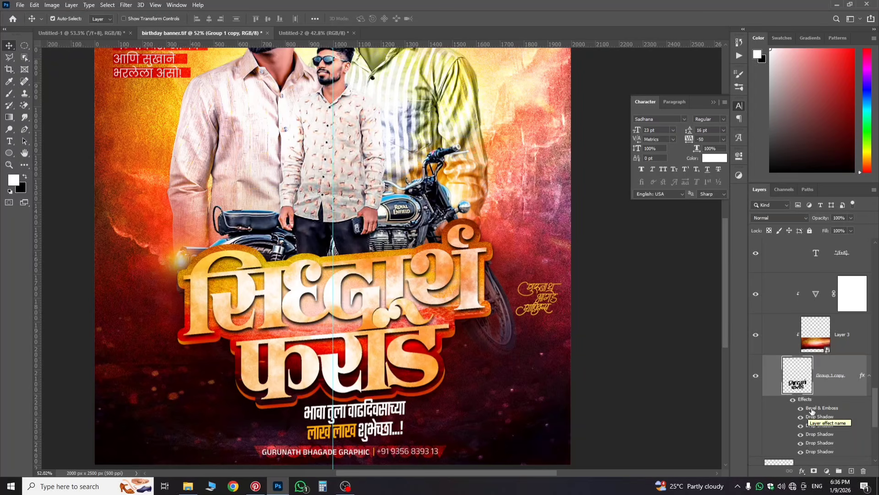
# Step: Carry the Bevel & Emboss effect from the reference banner into the Untitled-1 poster
pyautogui.moveTo(812, 411); pyautogui.dragTo(396, 346)
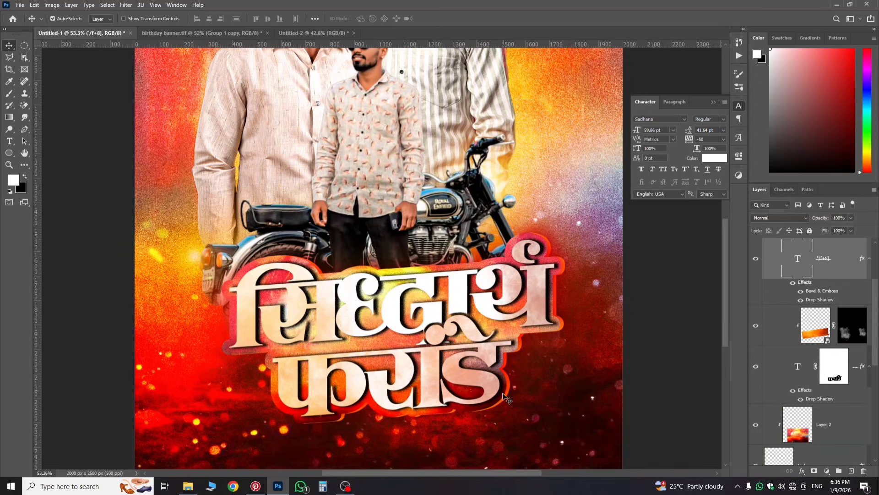
pyautogui.scroll(1, 797, 274)
pyautogui.scroll(-6, 817, 275)
pyautogui.scroll(5, 814, 286)
pyautogui.scroll(2, 815, 294)
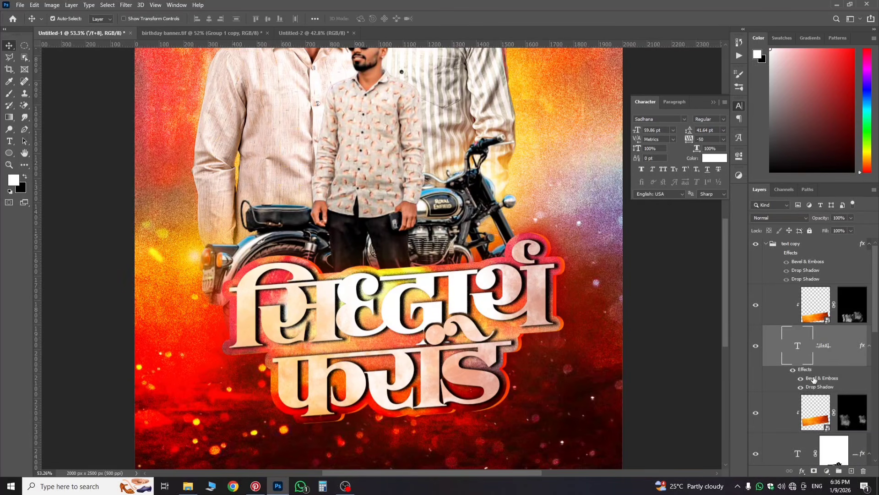
# Step: Apply the Bevel & Emboss effect to the Marathi title text layer
pyautogui.moveTo(814, 379); pyautogui.dragTo(785, 432)
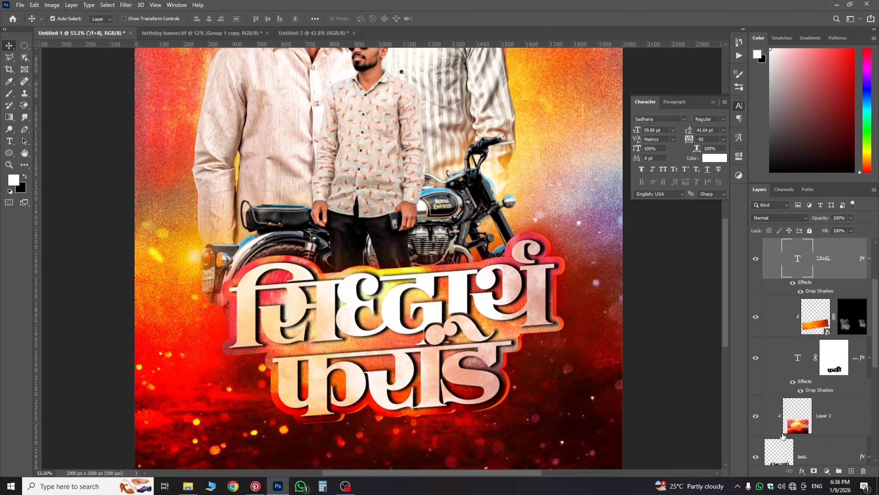
pyautogui.scroll(-3, 803, 361)
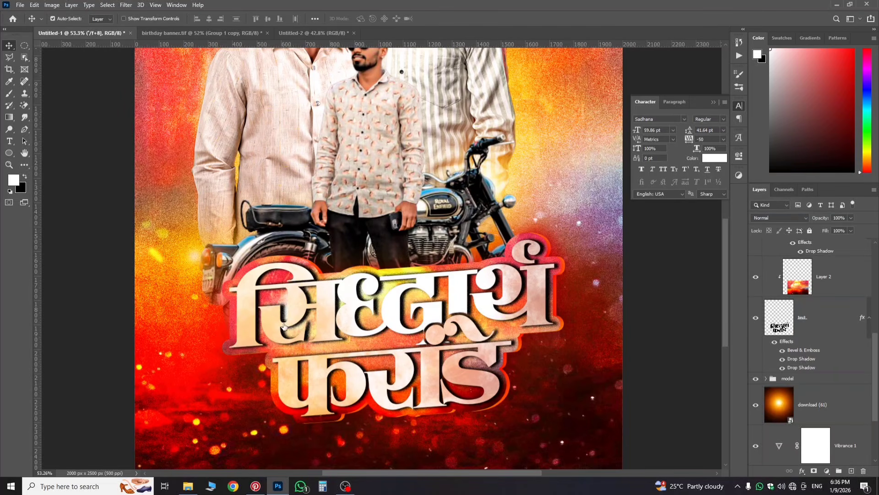
pyautogui.scroll(-2, 327, 378)
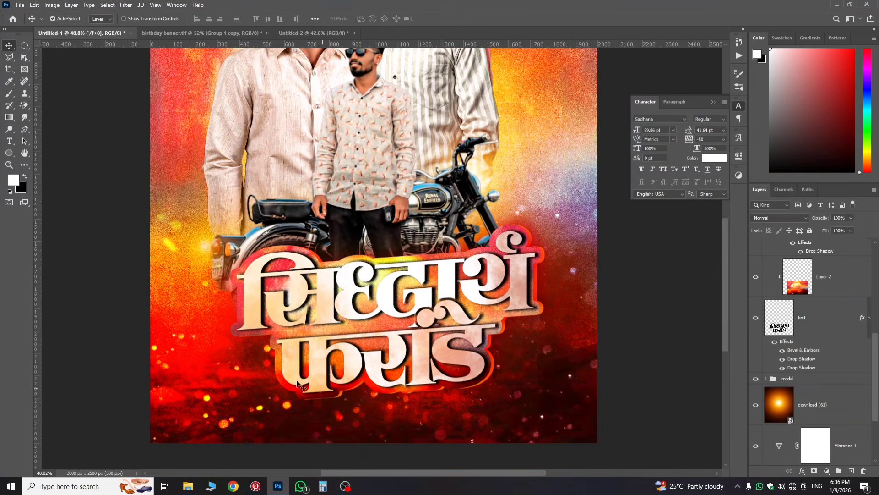
pyautogui.scroll(2, 298, 385)
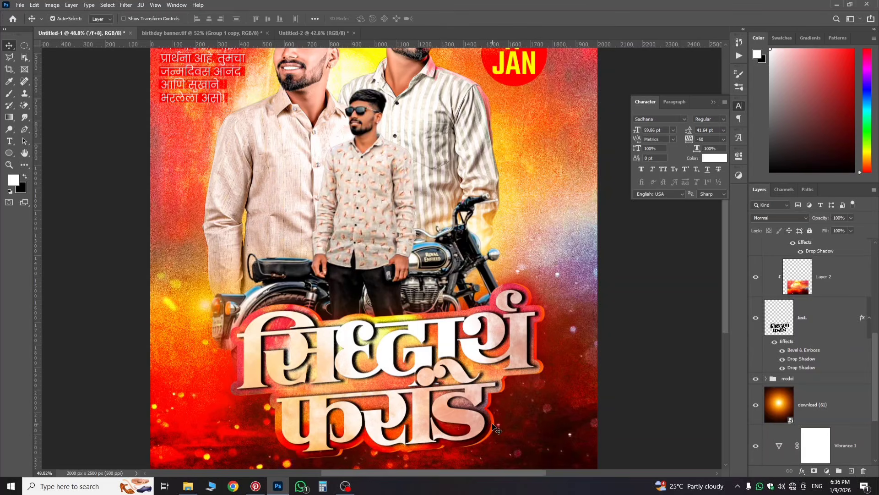
pyautogui.scroll(-3, 492, 378)
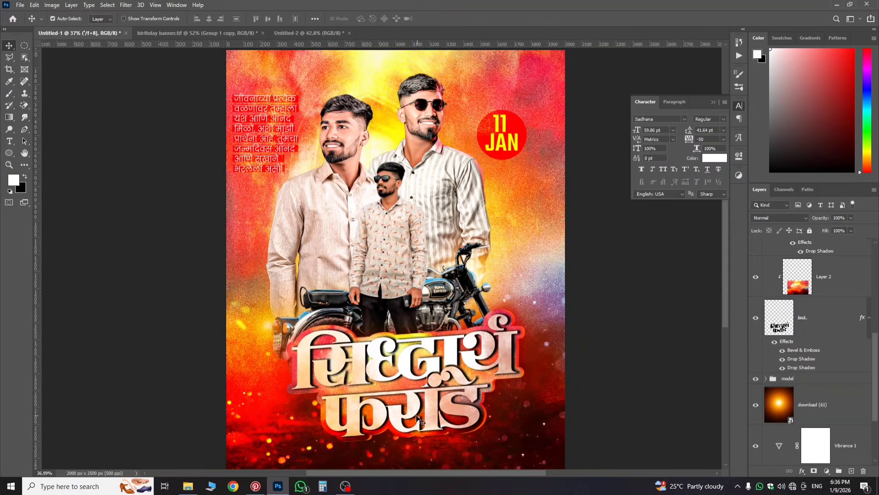
pyautogui.scroll(-1, 418, 421)
pyautogui.scroll(4, 348, 398)
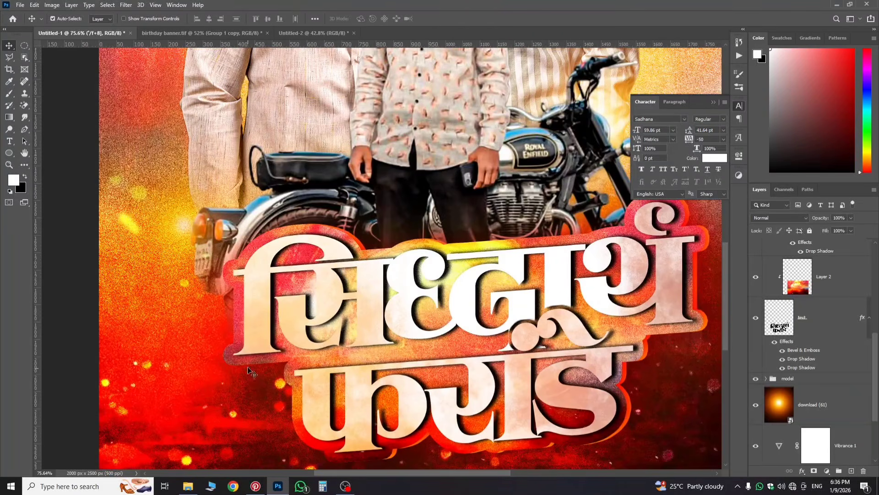
pyautogui.scroll(-3, 250, 371)
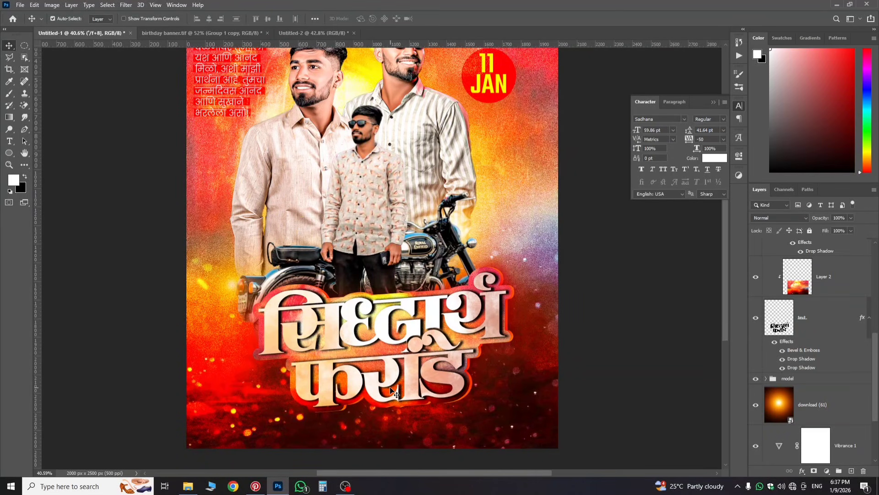
pyautogui.scroll(5, 337, 410)
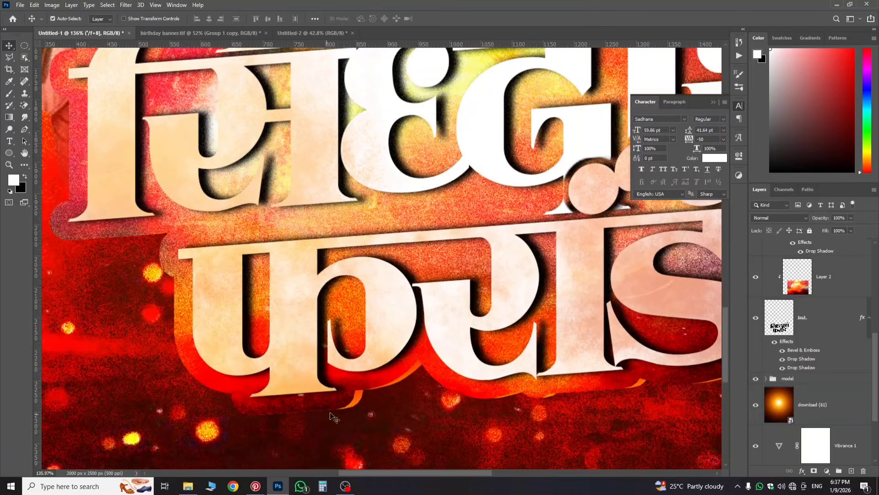
pyautogui.scroll(-4, 329, 414)
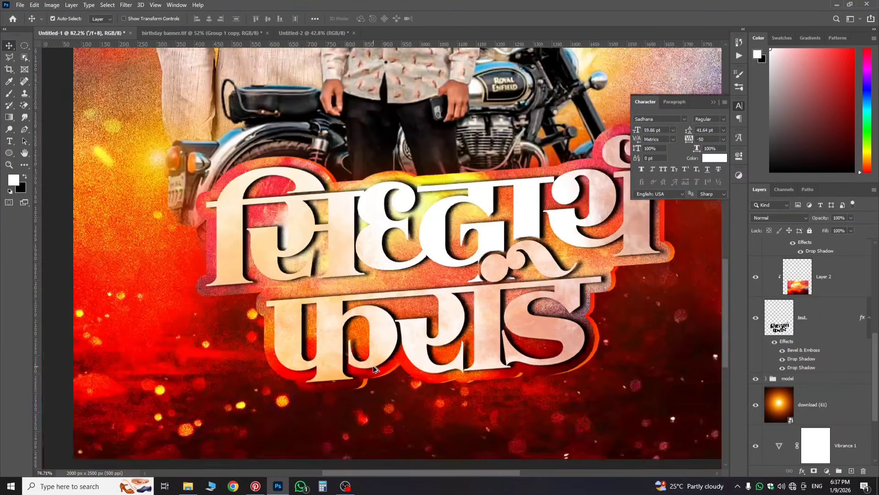
pyautogui.scroll(-6, 373, 369)
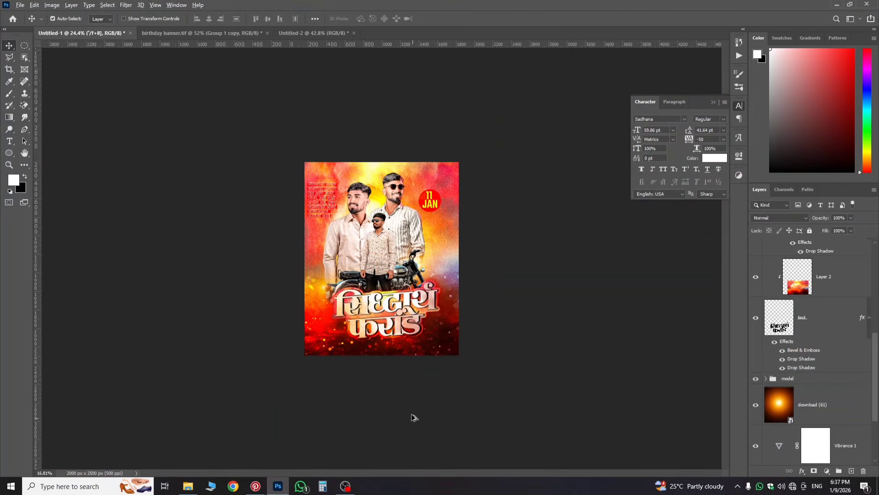
pyautogui.scroll(1, 795, 322)
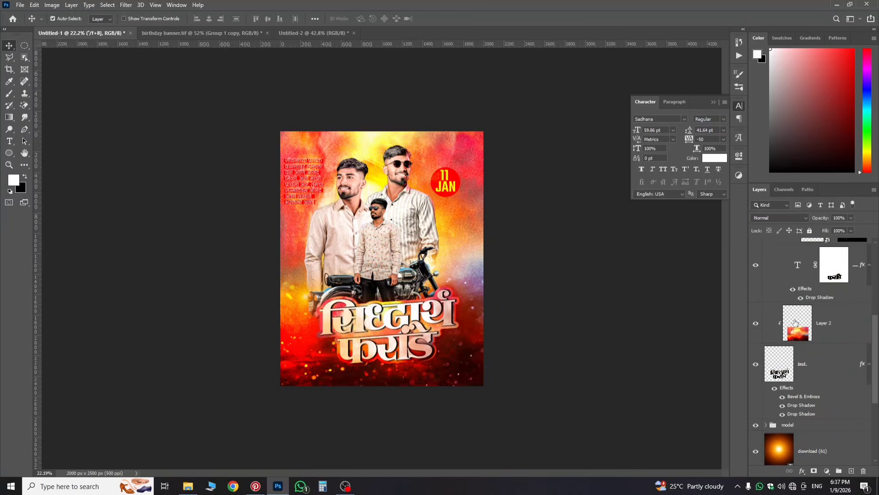
pyautogui.scroll(4, 795, 322)
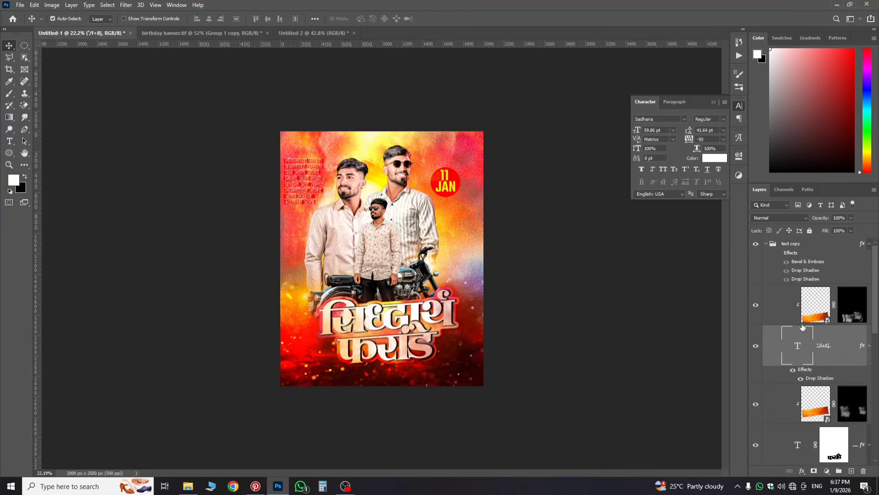
# Step: Try moving Layer 2 and the text layer into the text copy group, then undo it
pyautogui.click(769, 242)
pyautogui.click(767, 245)
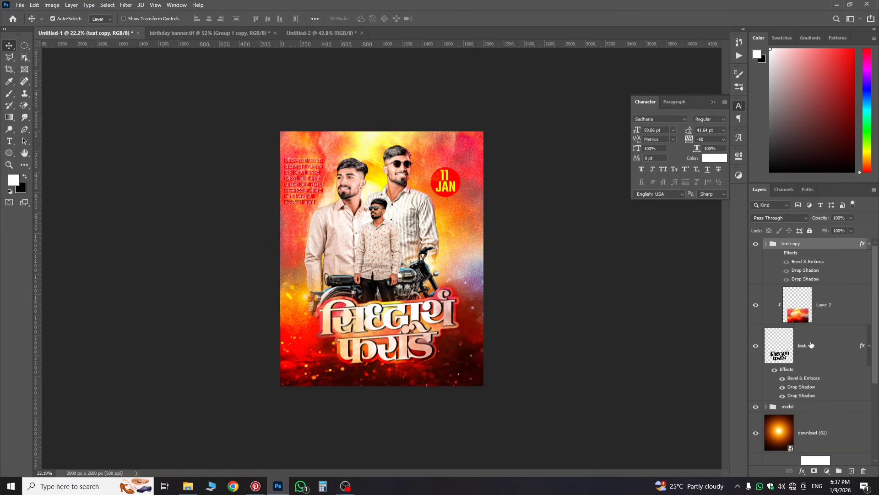
pyautogui.click(817, 322)
pyautogui.keyDown('ctrl'); pyautogui.click(804, 356); pyautogui.keyUp('ctrl')
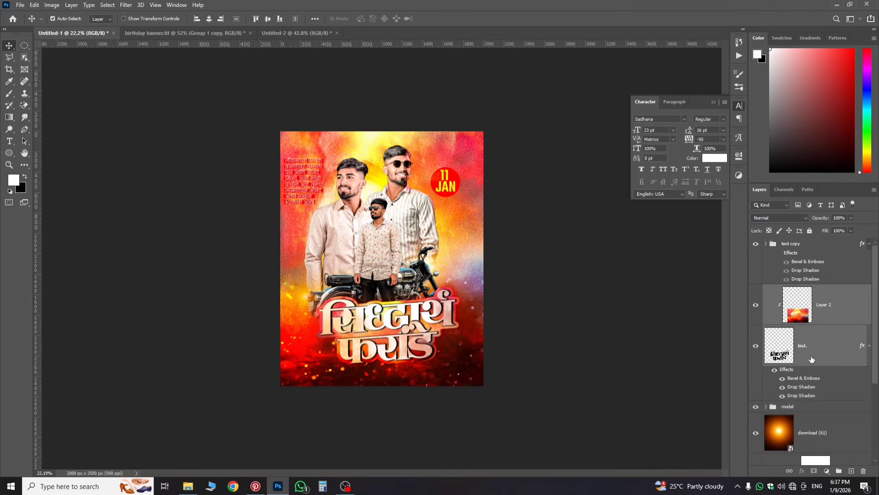
pyautogui.moveTo(804, 356); pyautogui.dragTo(773, 248)
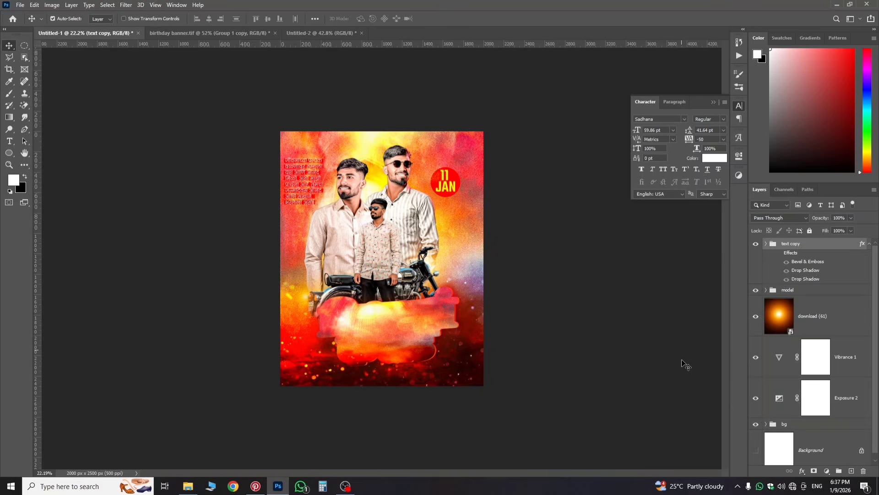
pyautogui.hotkey('ctrl', 'z')
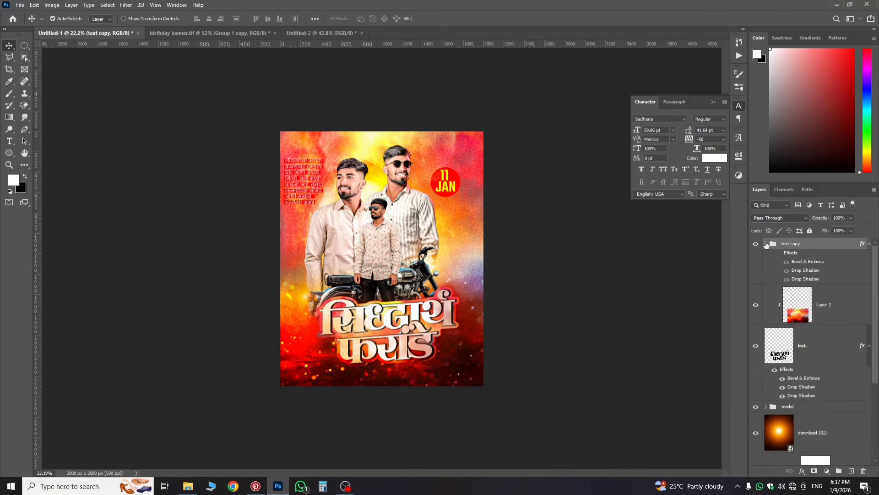
pyautogui.hotkey('ctrl', 'z')
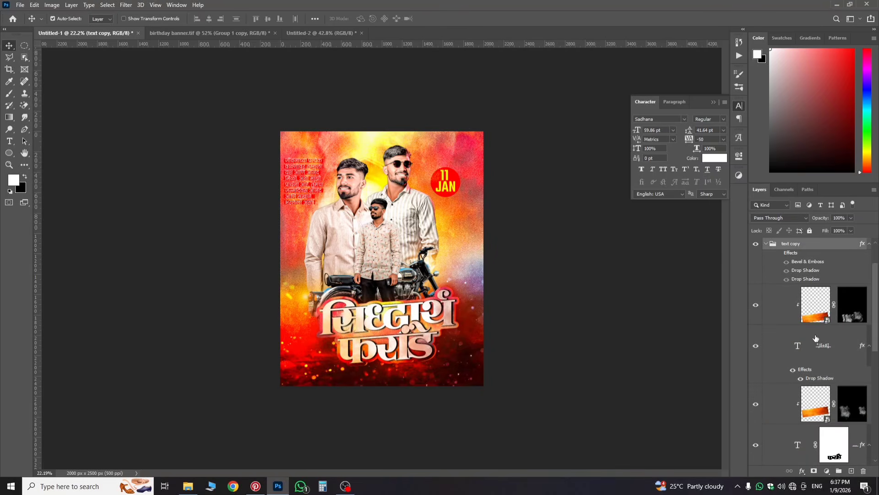
# Step: Collapse the text copy group in the Layers panel
pyautogui.scroll(-6, 813, 359)
pyautogui.scroll(2, 809, 339)
pyautogui.scroll(4, 810, 337)
pyautogui.click(766, 244)
pyautogui.scroll(4, 484, 313)
pyautogui.scroll(-5, 484, 314)
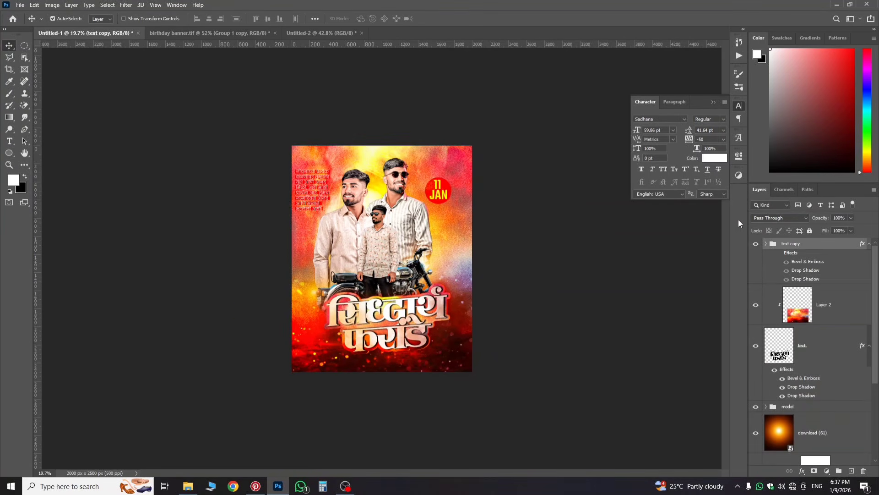
# Step: Transform Layer 2 and the title text to about 94% scale, tilted about -2.3° with the right side raised
pyautogui.keyDown('shift'); pyautogui.click(817, 352); pyautogui.keyUp('shift')
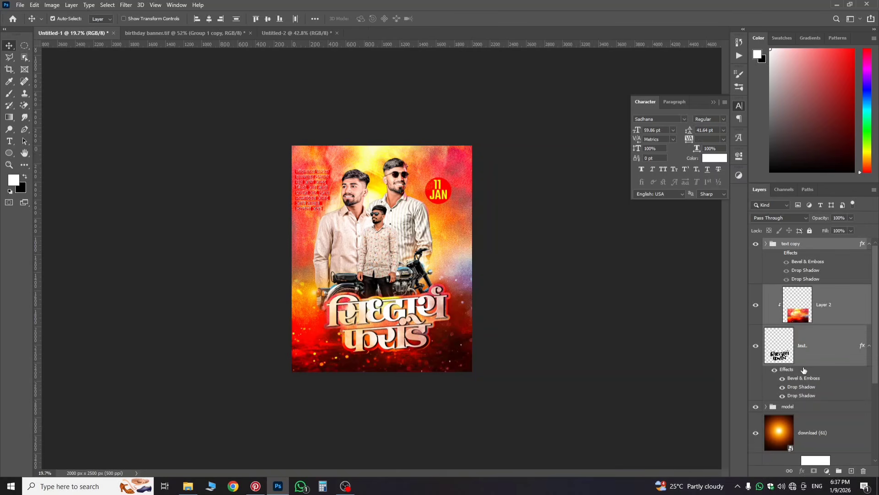
pyautogui.hotkey('ctrl', 't')
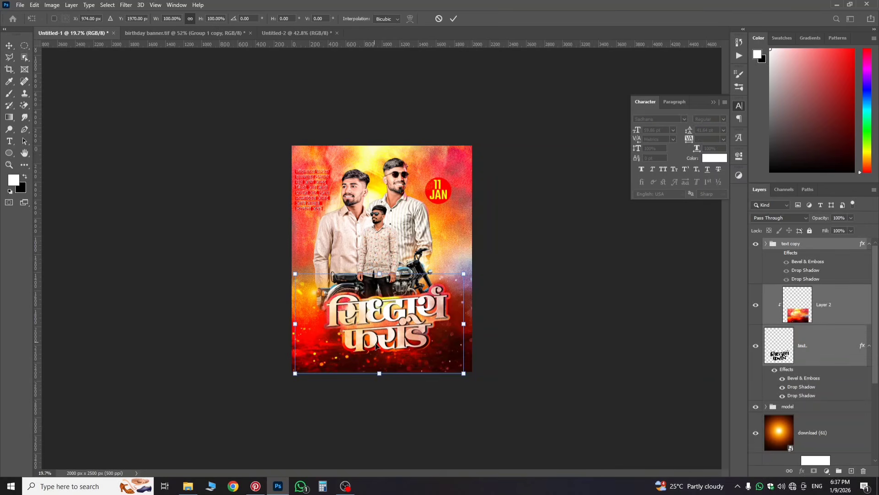
pyautogui.hotkey('ctrl', '0')
pyautogui.moveTo(447, 393); pyautogui.dragTo(454, 408)
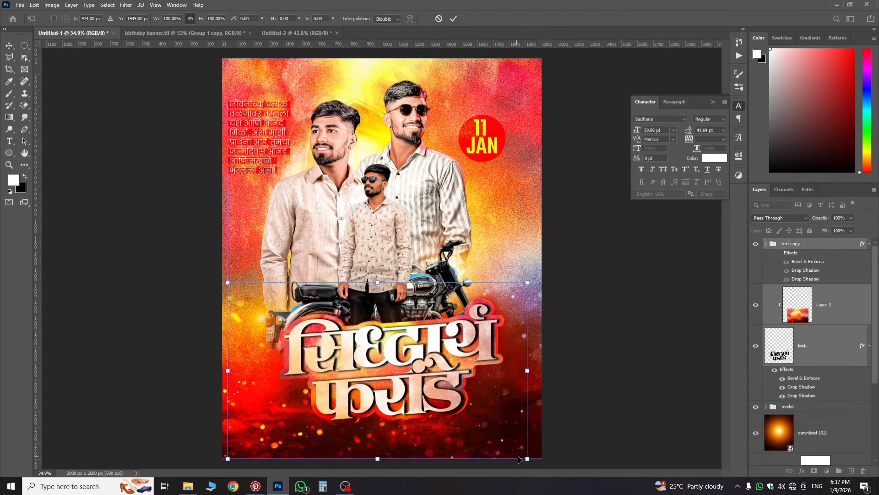
pyautogui.moveTo(518, 445); pyautogui.dragTo(505, 439)
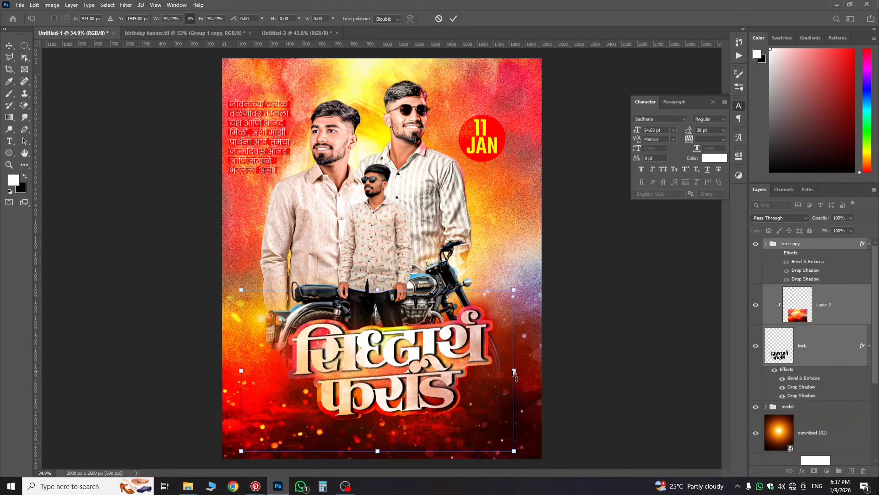
pyautogui.moveTo(513, 373); pyautogui.dragTo(513, 366)
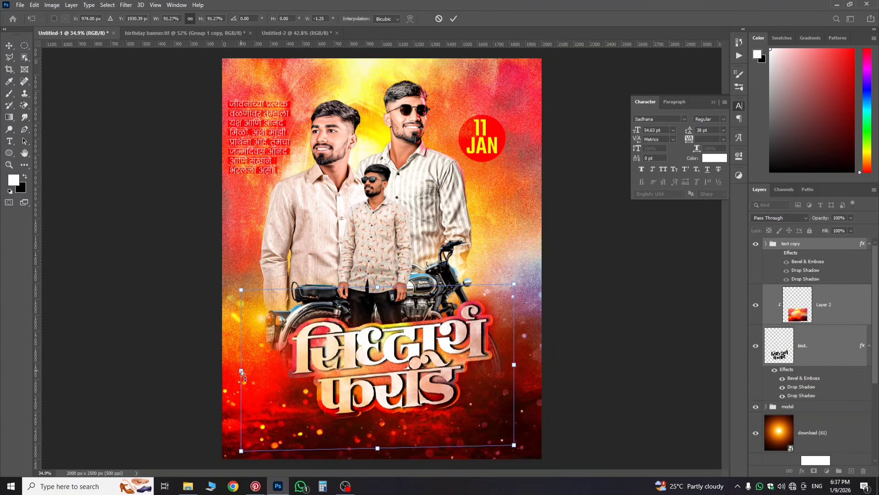
pyautogui.moveTo(242, 370); pyautogui.dragTo(241, 376)
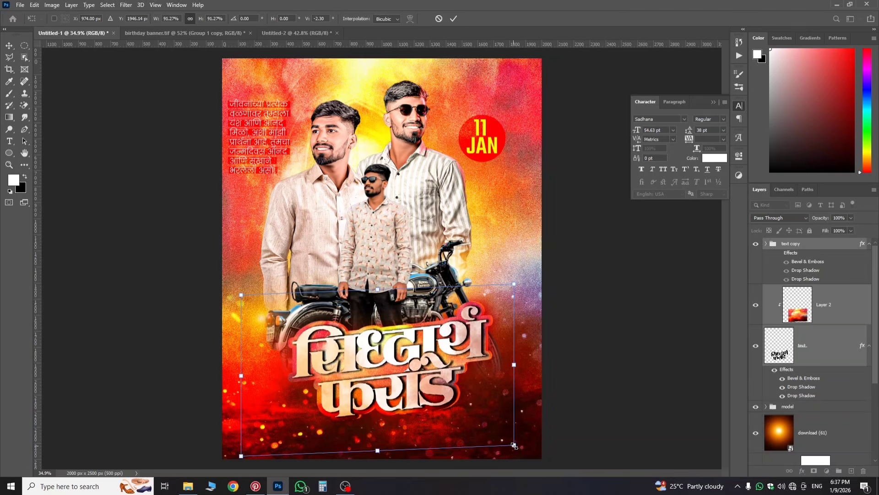
pyautogui.moveTo(514, 445); pyautogui.dragTo(518, 447)
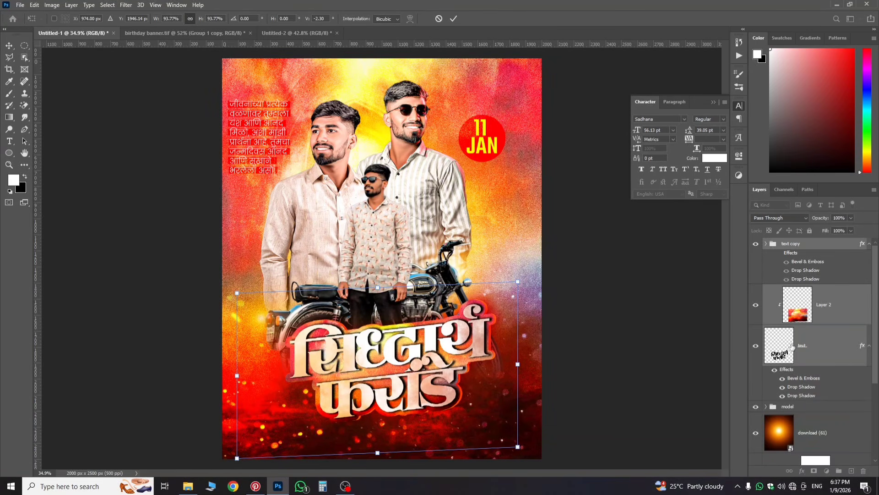
pyautogui.press('Return')
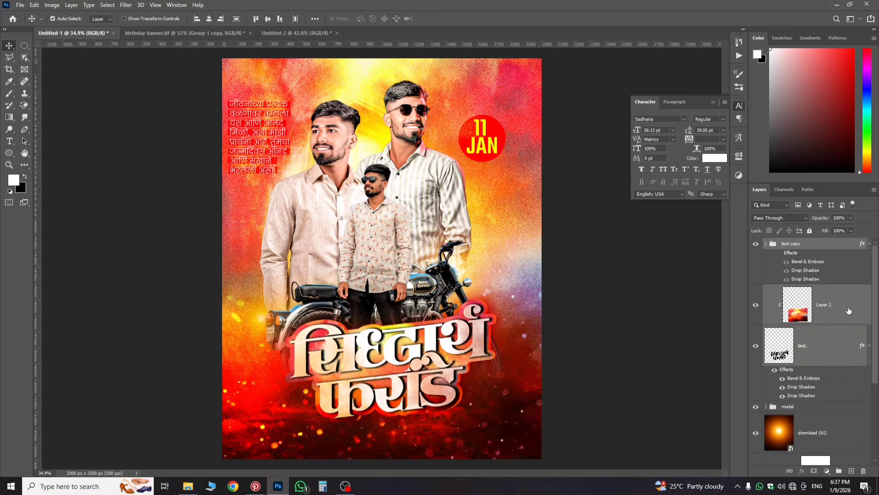
# Step: Group the title layers into Group 1 and locate the Actions panel
pyautogui.click(837, 471)
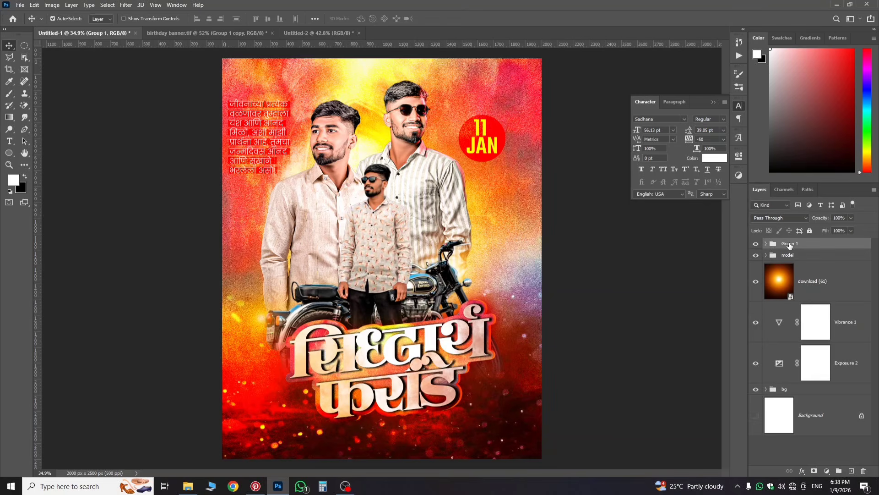
pyautogui.click(738, 59)
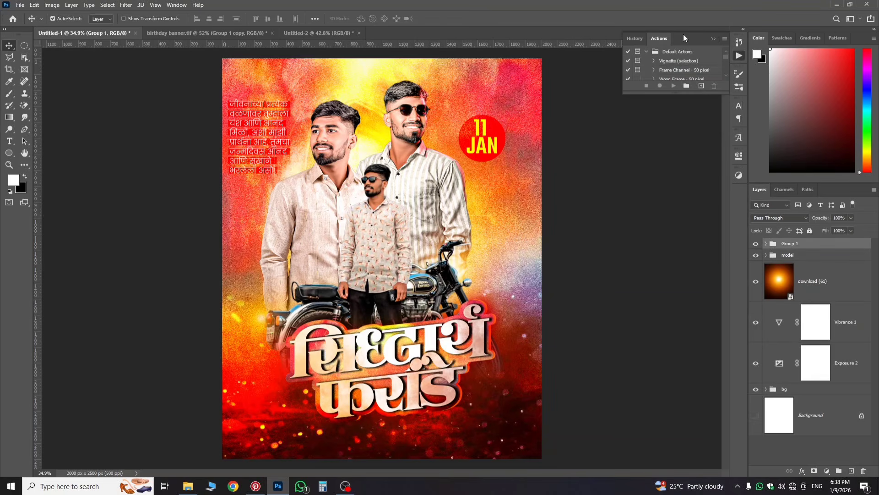
pyautogui.click(176, 5)
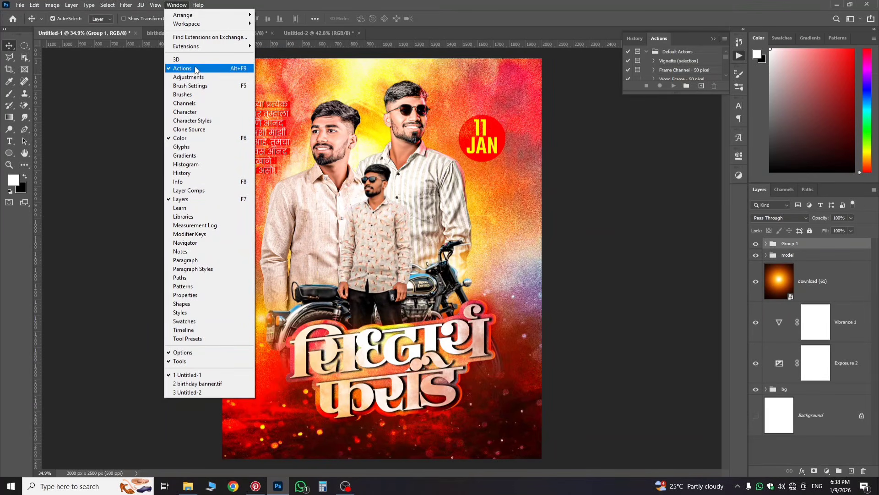
pyautogui.click(692, 97)
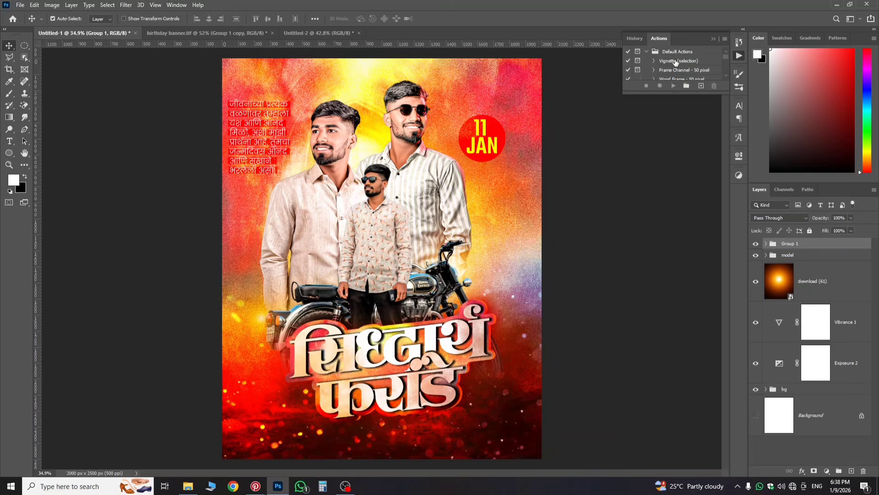
pyautogui.scroll(-6, 676, 62)
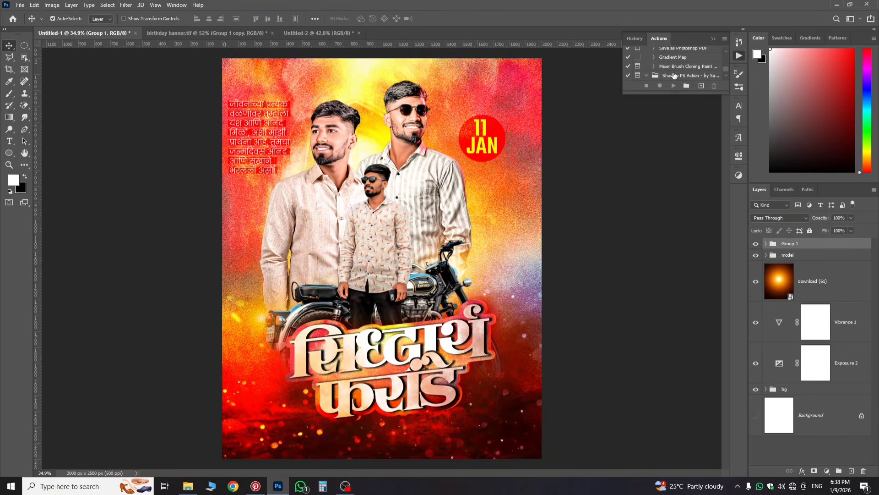
pyautogui.scroll(-1, 675, 75)
# Step: Run the Shadow PS action with a Global Light angle of -180 to create the ground shadow
pyautogui.click(675, 76)
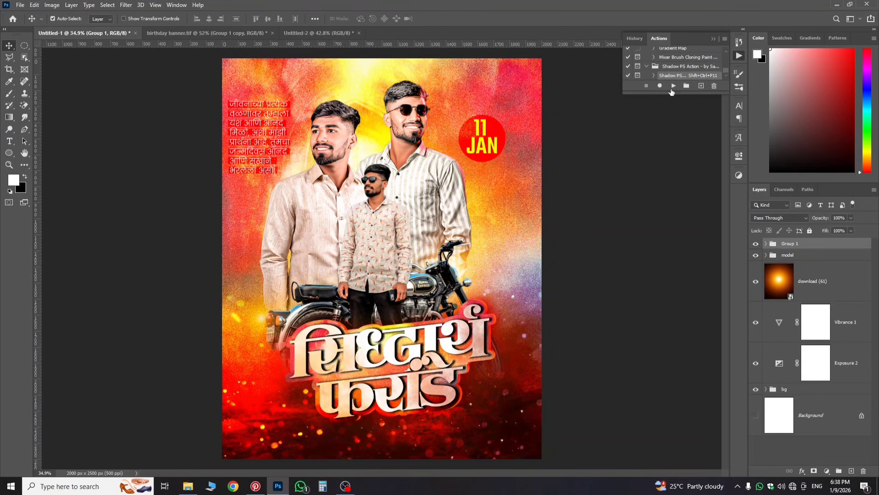
pyautogui.click(672, 86)
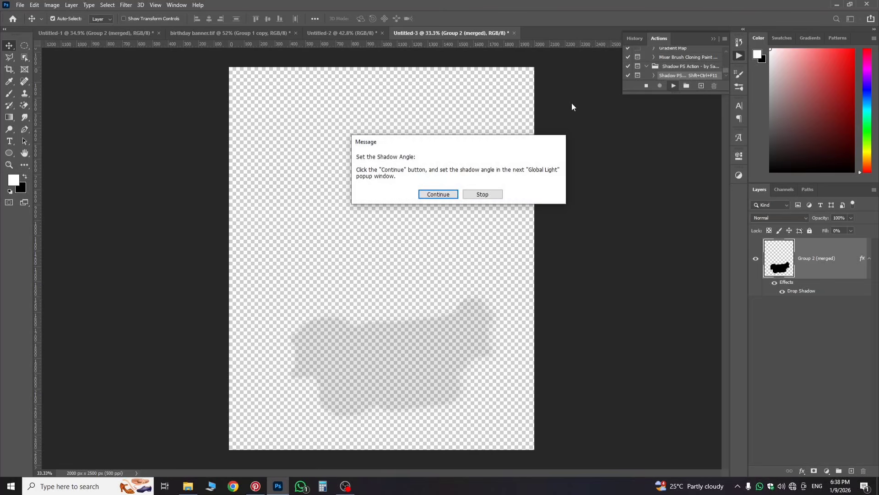
pyautogui.click(440, 195)
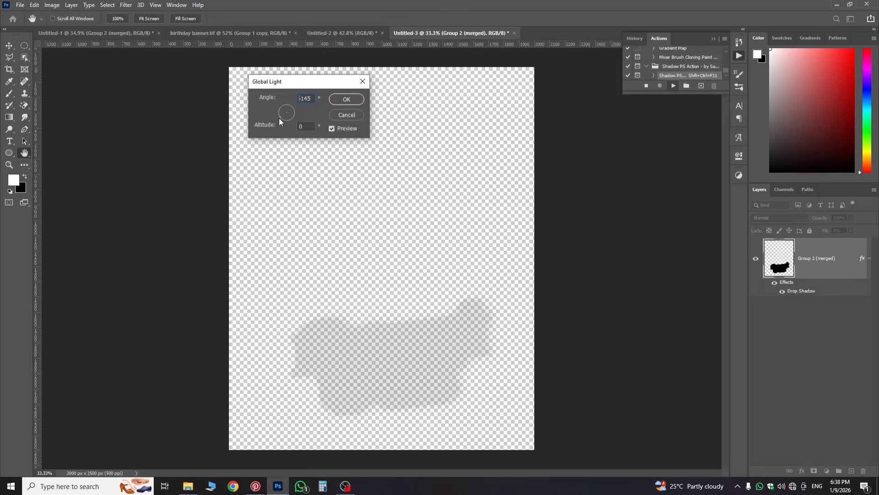
pyautogui.moveTo(276, 119); pyautogui.dragTo(272, 112)
pyautogui.click(353, 102)
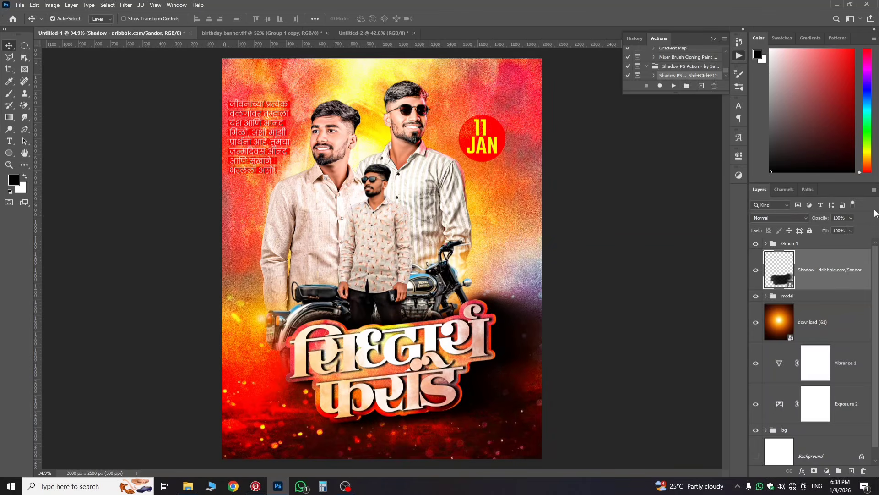
# Step: Lower the Shadow layer's fill and set its opacity to about 77%
pyautogui.click(850, 231)
pyautogui.moveTo(849, 242); pyautogui.dragTo(829, 243)
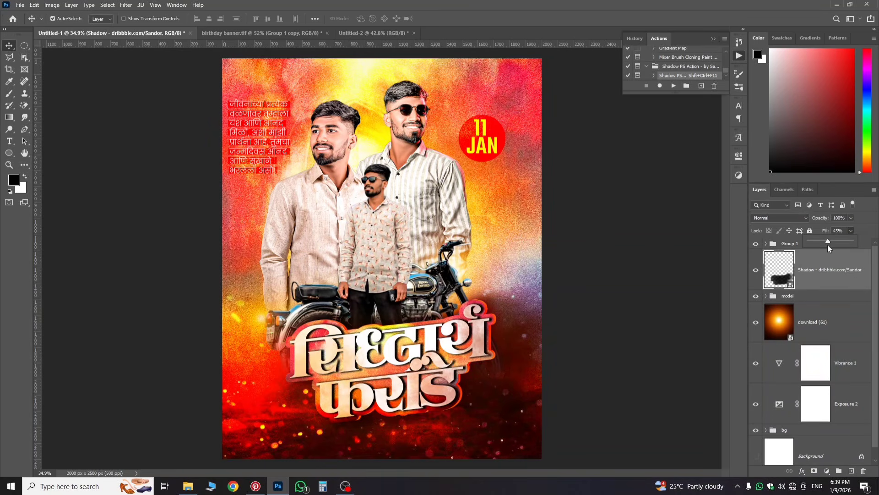
pyautogui.click(851, 218)
pyautogui.moveTo(834, 229); pyautogui.dragTo(842, 242)
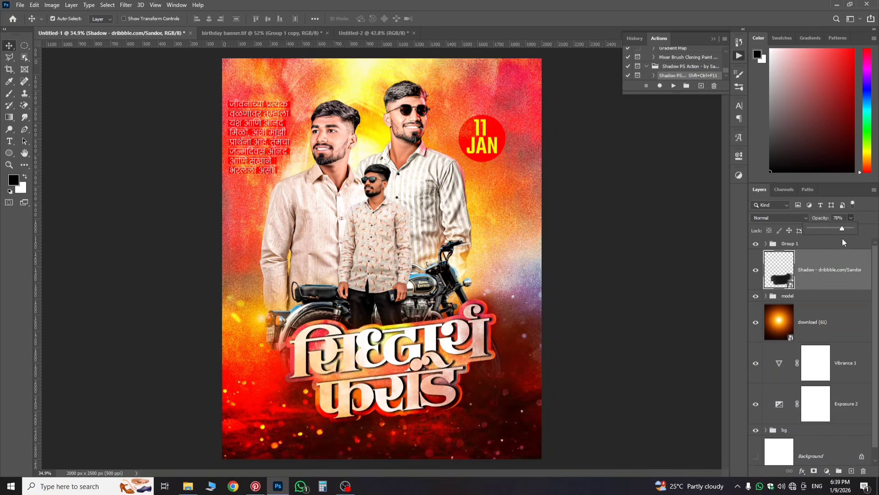
pyautogui.click(818, 280)
# Step: Run the Shadow PS action again on Group 1 with light angle 11 and altitude 0
pyautogui.click(782, 245)
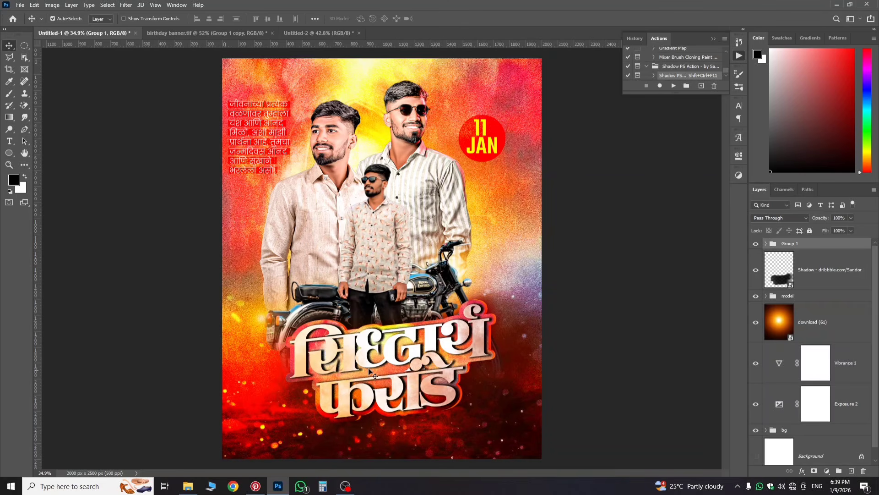
pyautogui.click(673, 86)
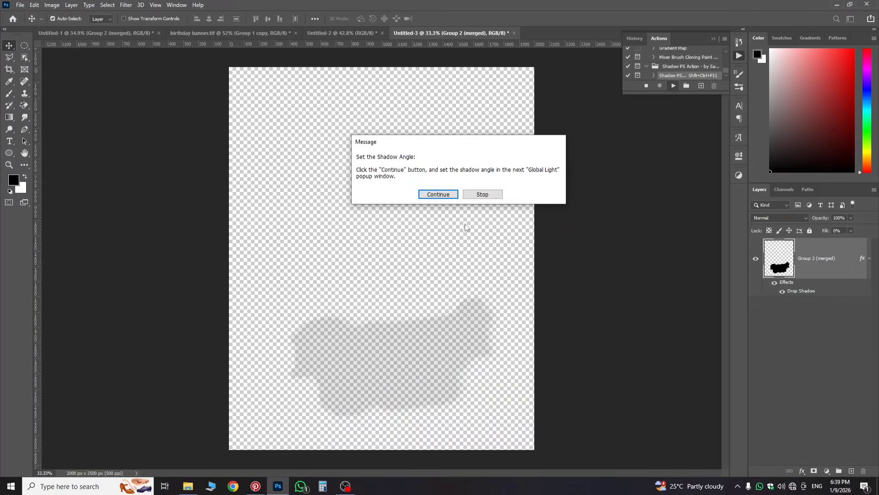
pyautogui.click(438, 194)
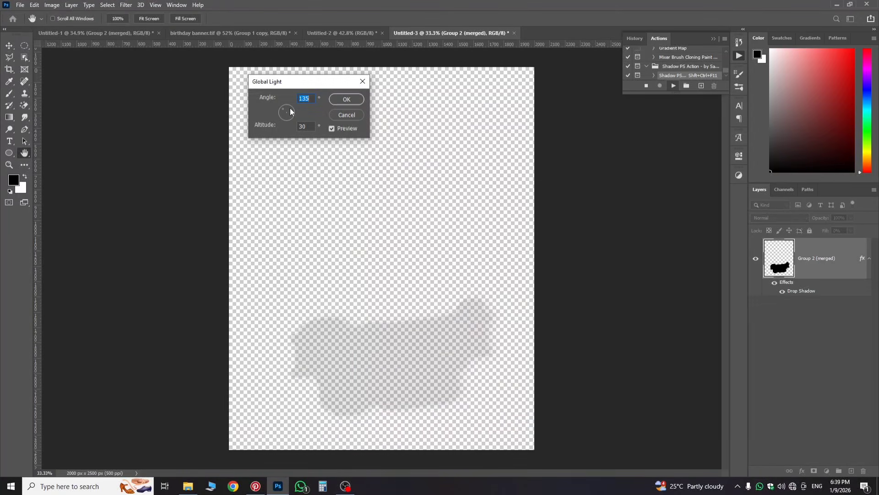
pyautogui.moveTo(290, 111); pyautogui.dragTo(296, 108)
pyautogui.click(346, 100)
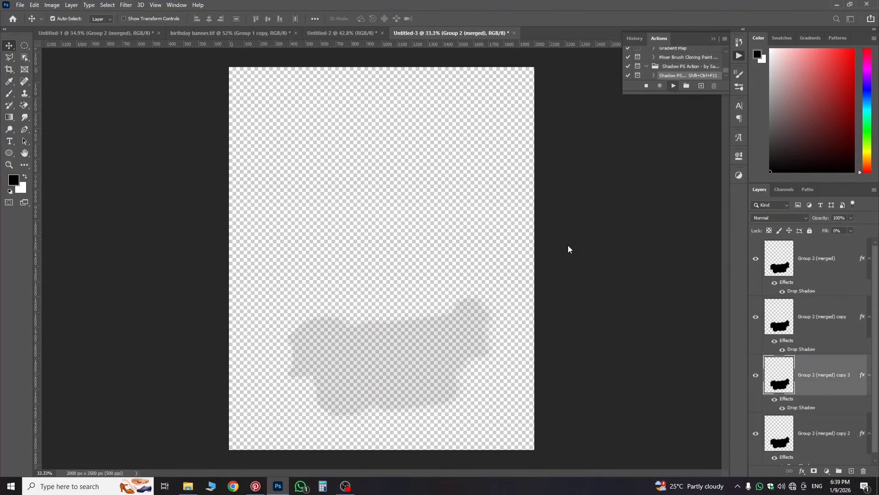
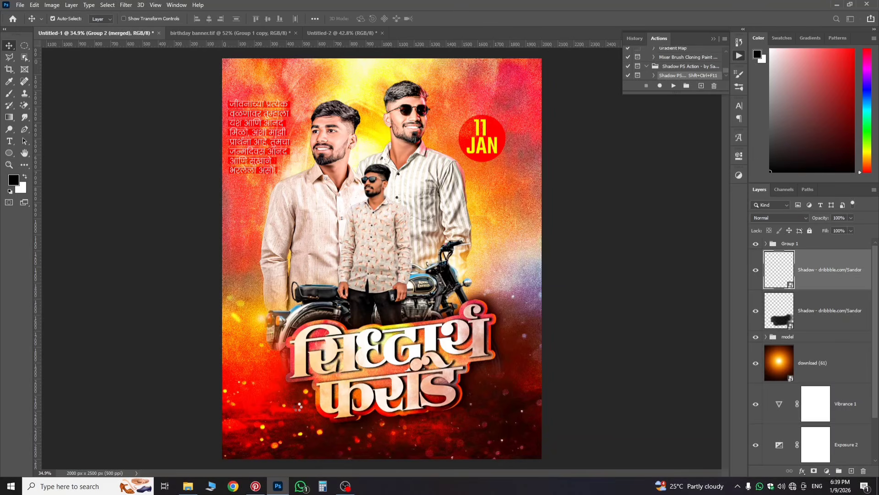
# Step: Lower the Shadow layer's opacity slightly to lighten the title's shadow
pyautogui.click(850, 231)
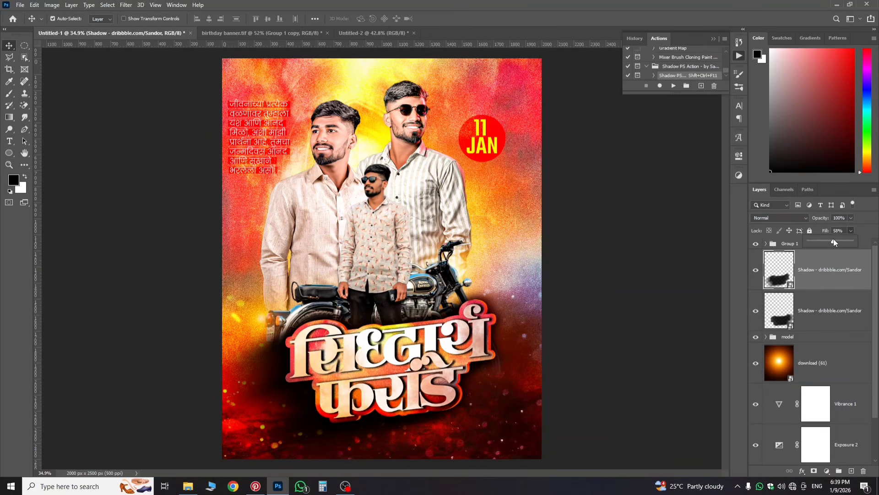
pyautogui.click(850, 218)
pyautogui.moveTo(838, 230); pyautogui.dragTo(836, 230)
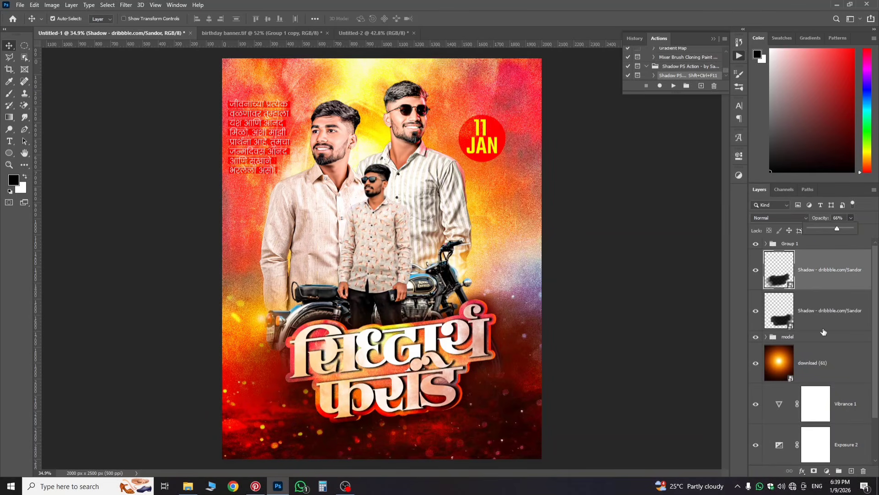
# Step: Group the Shadow layer and Group 1 together into Group 2
pyautogui.click(816, 313)
pyautogui.click(816, 313)
pyautogui.click(806, 269)
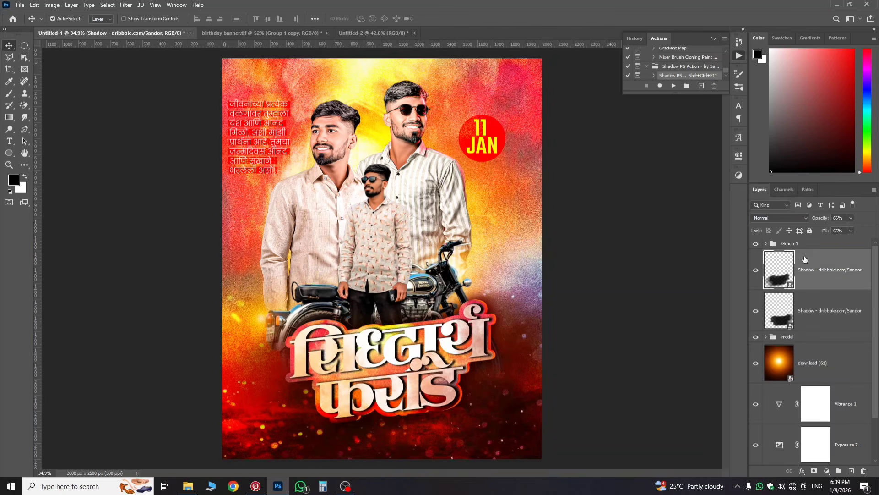
pyautogui.click(799, 244)
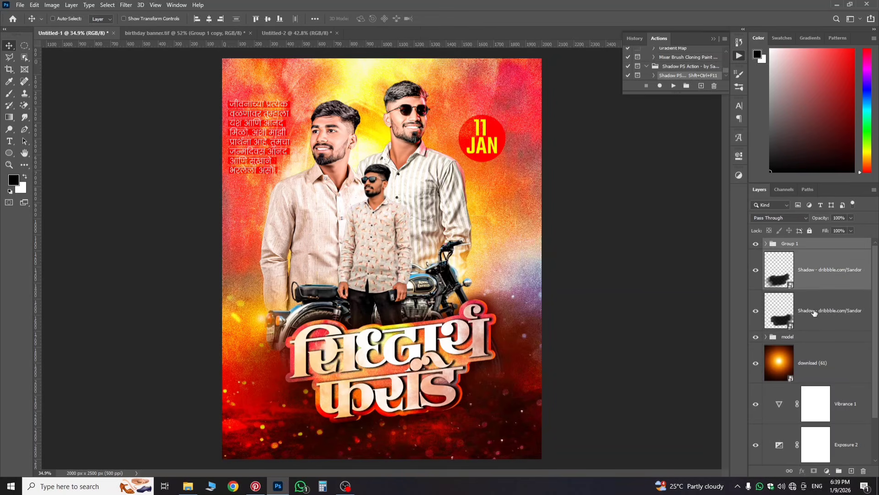
pyautogui.hotkey('ctrl', 'g')
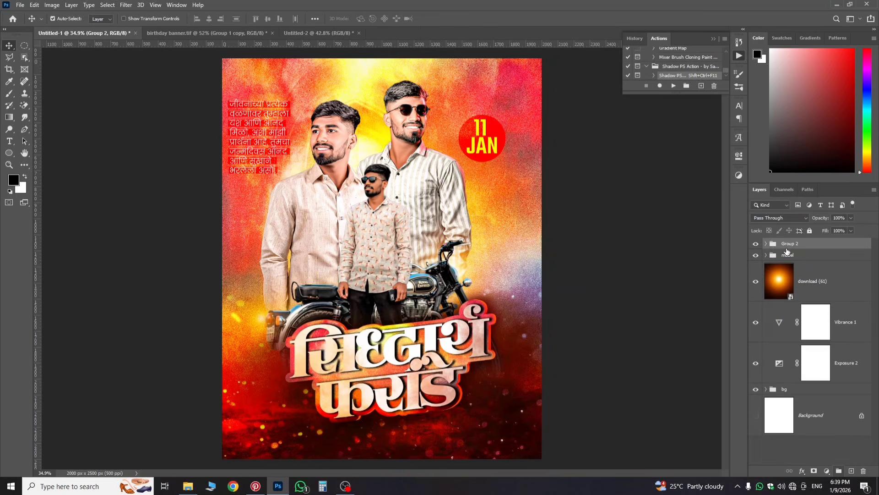
# Step: Tilt Group 2 slightly, shift it 2 px left and enlarge it to about 103% width
pyautogui.hotkey('ctrl', 't')
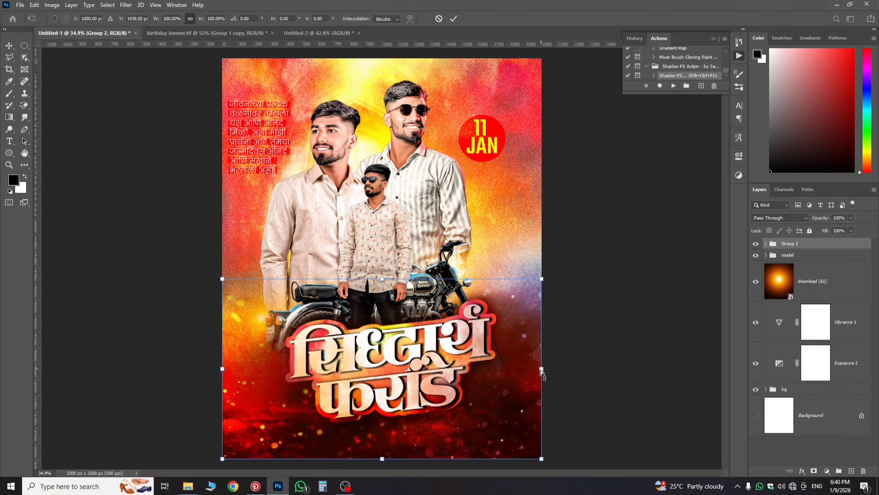
pyautogui.moveTo(541, 370); pyautogui.dragTo(537, 376)
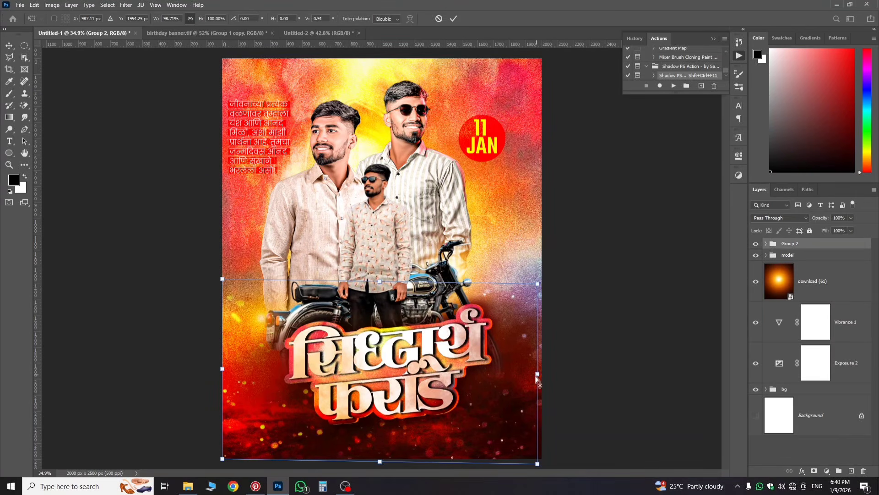
pyautogui.moveTo(496, 399); pyautogui.dragTo(495, 398)
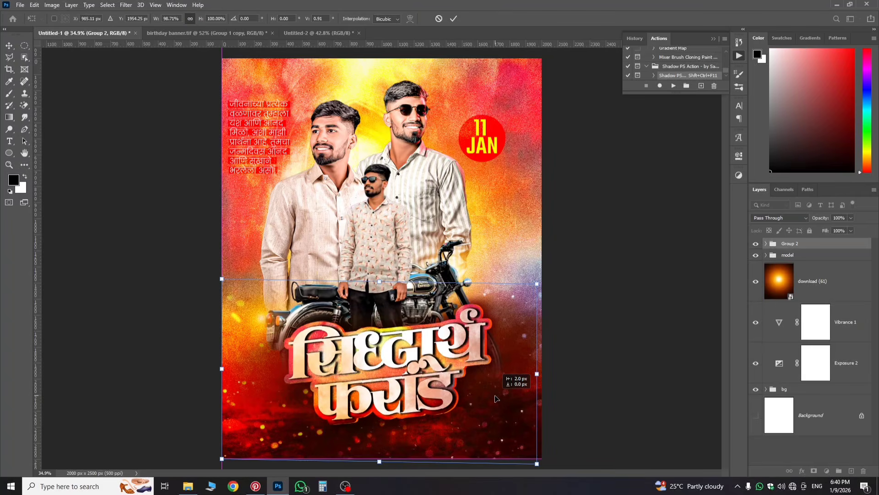
pyautogui.moveTo(537, 464); pyautogui.dragTo(537, 466)
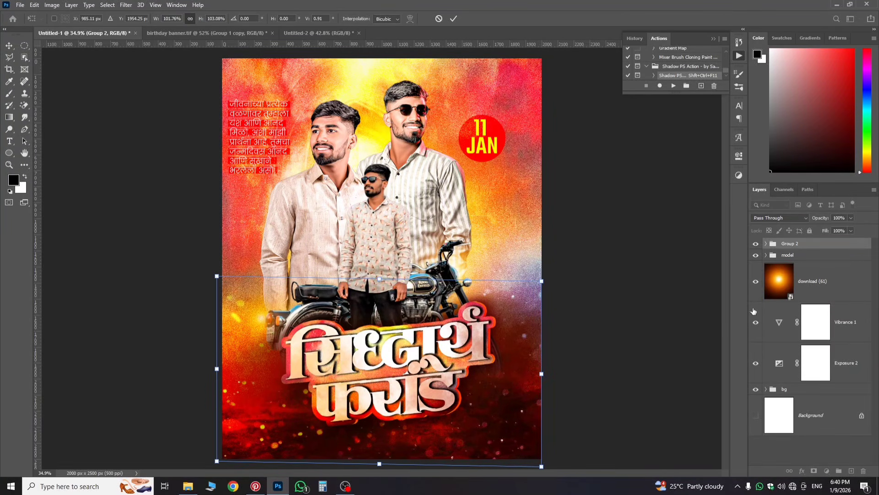
pyautogui.press('Return')
pyautogui.scroll(2, 378, 242)
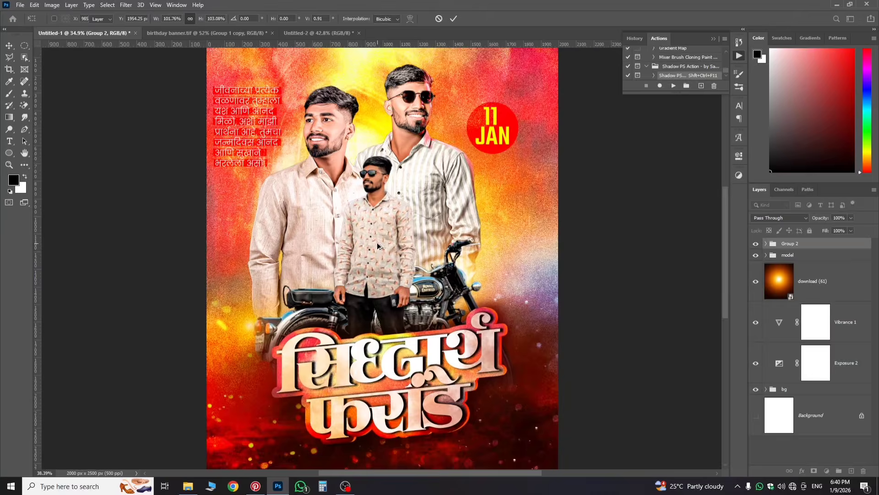
pyautogui.scroll(-2, 377, 243)
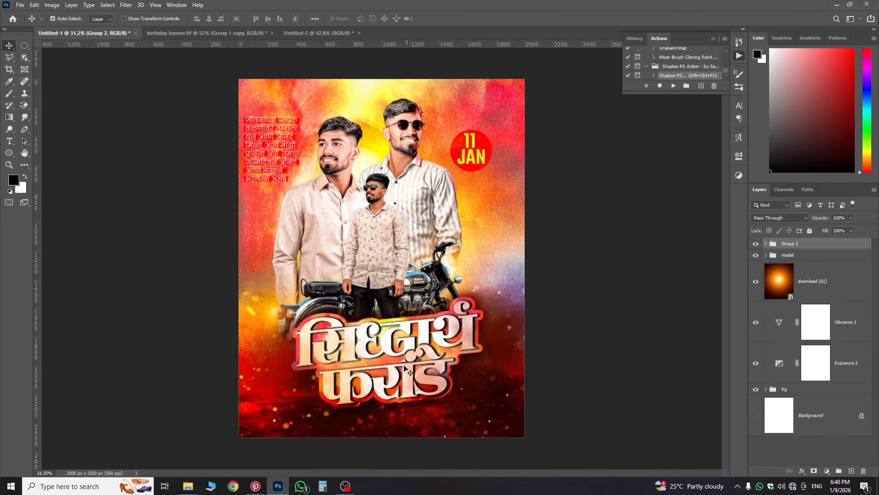
# Step: Copy the wish text layer from birthday banner.tif into Untitled-1 and place it below the name title
pyautogui.click(229, 33)
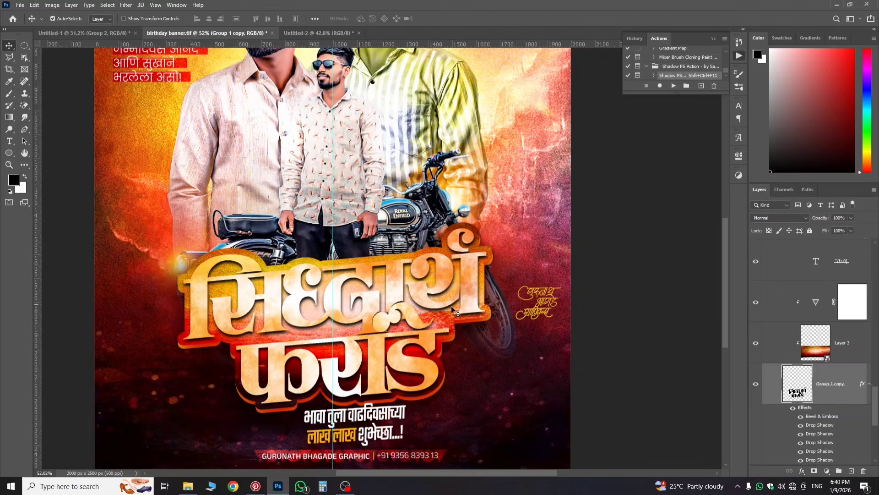
pyautogui.scroll(-1, 350, 297)
pyautogui.scroll(-2, 350, 297)
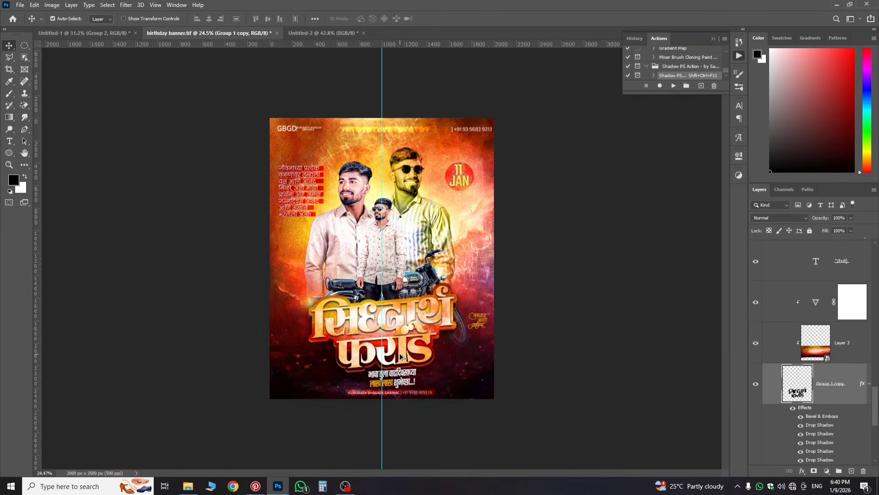
pyautogui.scroll(3, 409, 395)
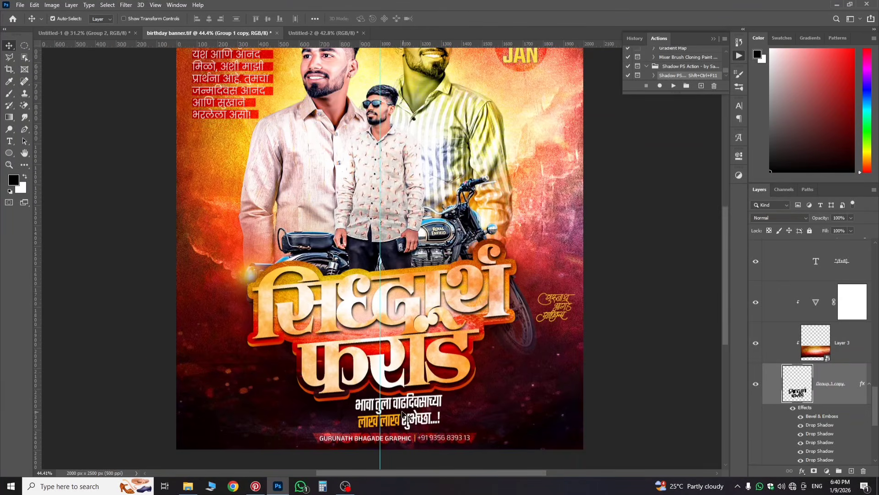
pyautogui.scroll(1, 398, 409)
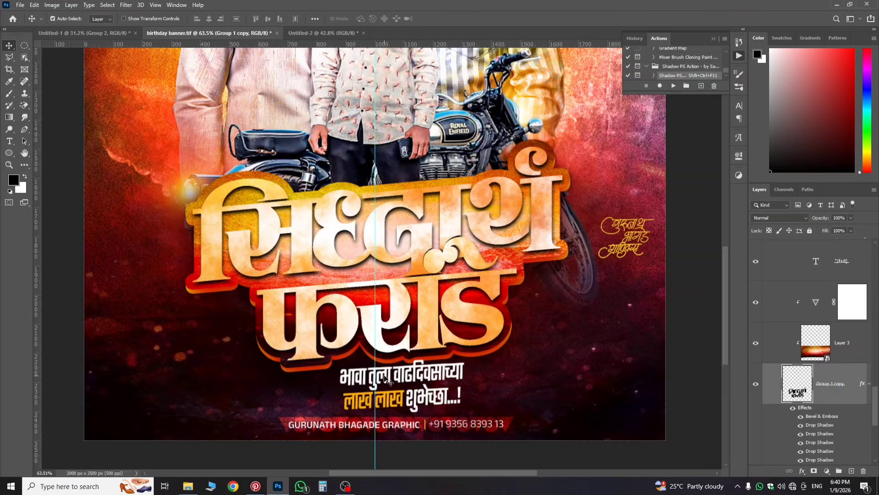
pyautogui.click(387, 379)
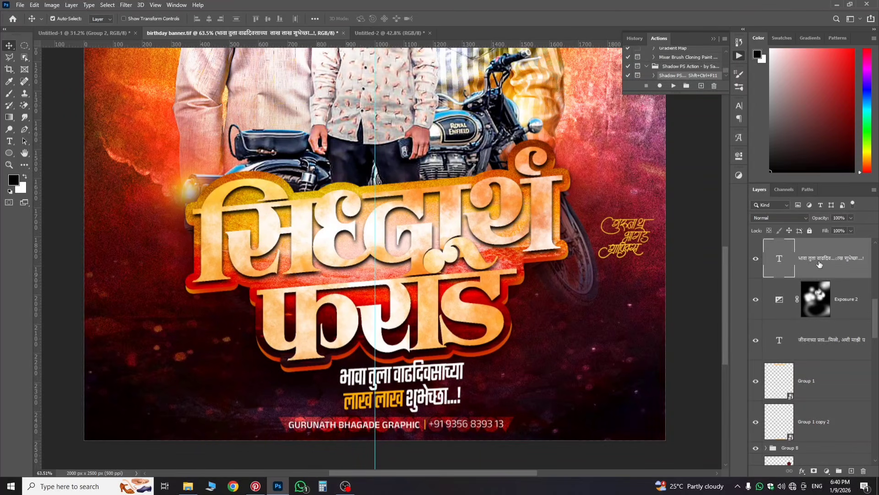
pyautogui.moveTo(820, 264); pyautogui.dragTo(366, 300)
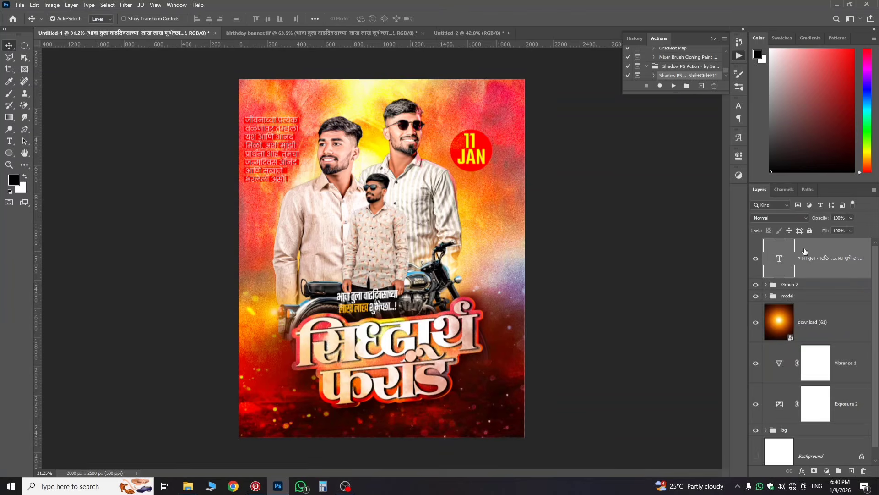
pyautogui.hotkey('ctrl', 't')
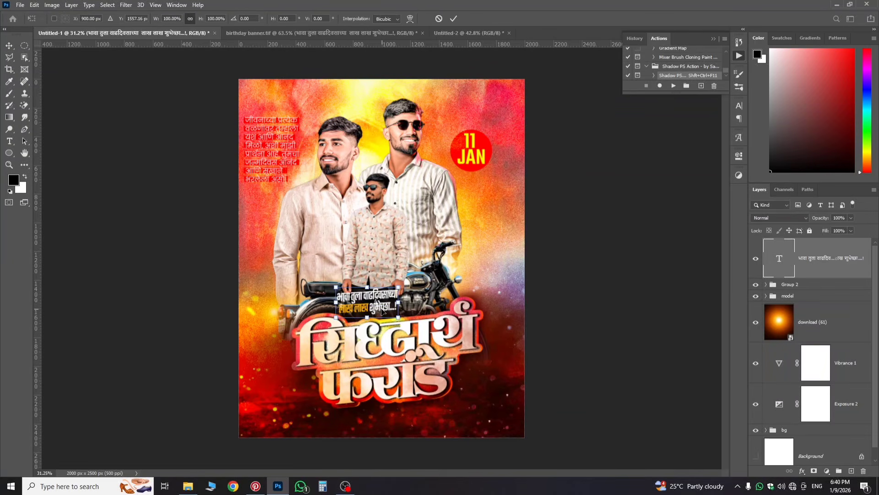
pyautogui.moveTo(382, 311); pyautogui.dragTo(412, 412)
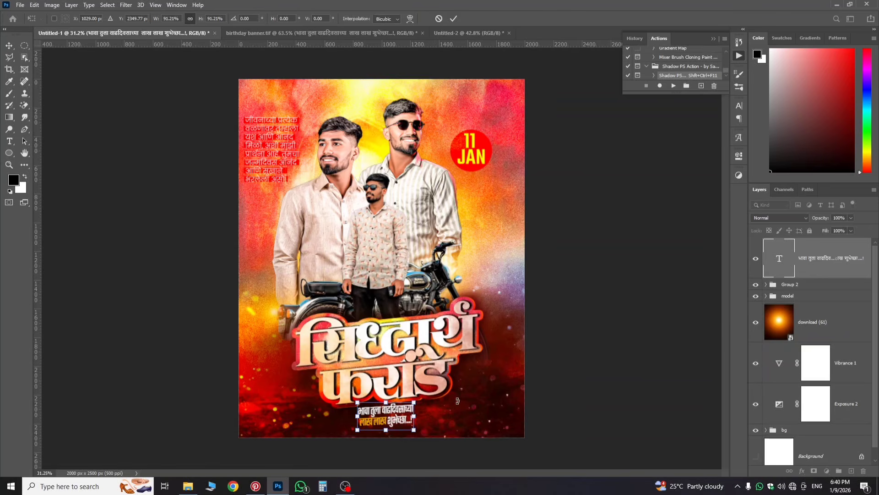
pyautogui.press('Return')
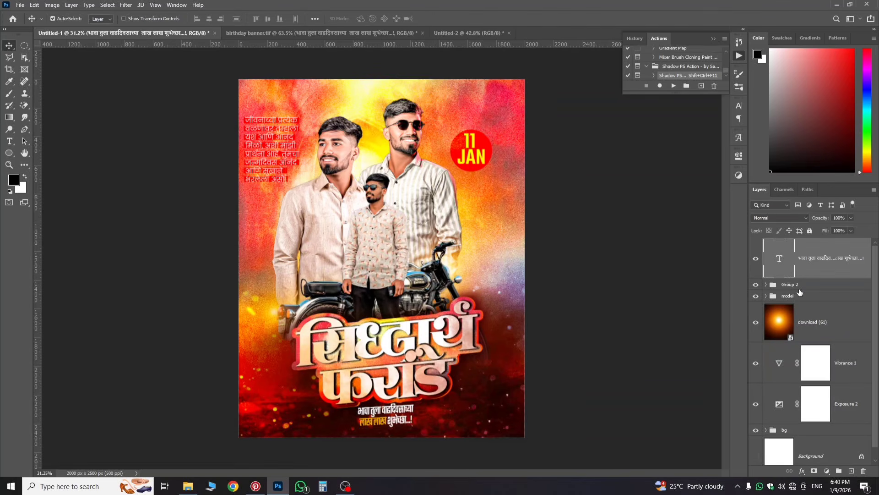
# Step: Raise the Group 2 title artwork slightly
pyautogui.click(798, 286)
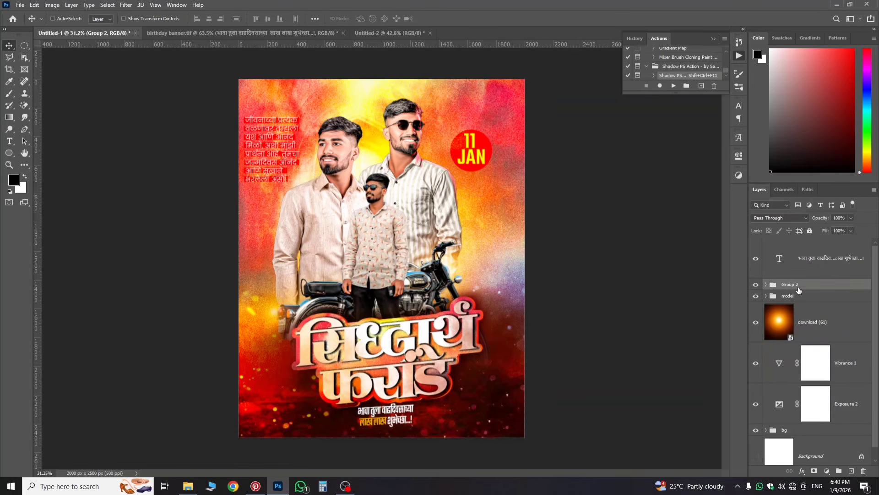
pyautogui.hotkey('ctrl', 't')
pyautogui.moveTo(421, 369); pyautogui.dragTo(421, 357)
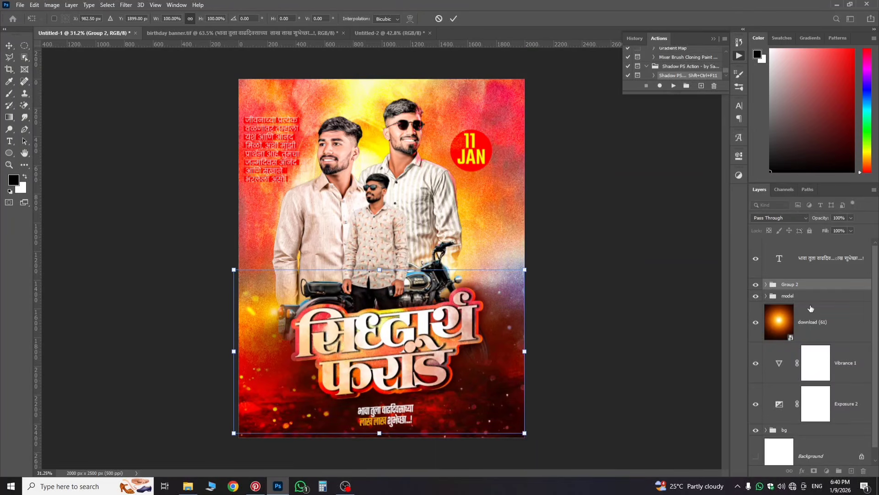
pyautogui.press('Return')
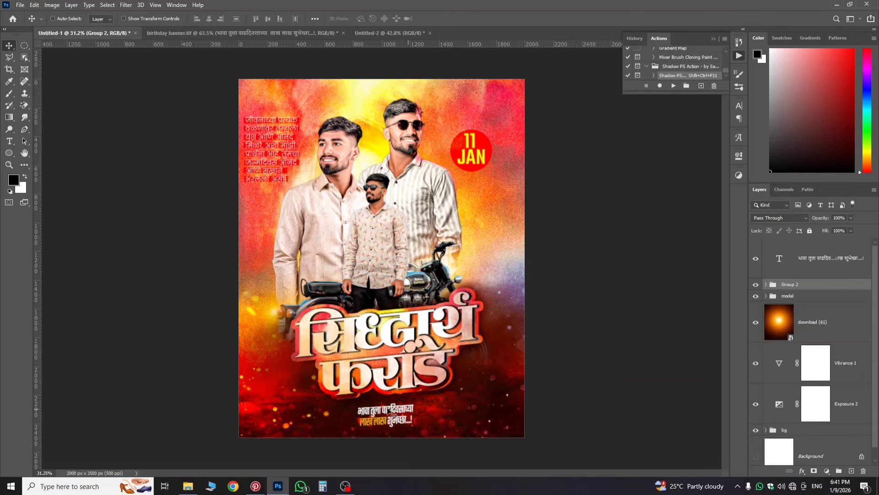
pyautogui.hotkey('ctrl', 't')
pyautogui.press('Return')
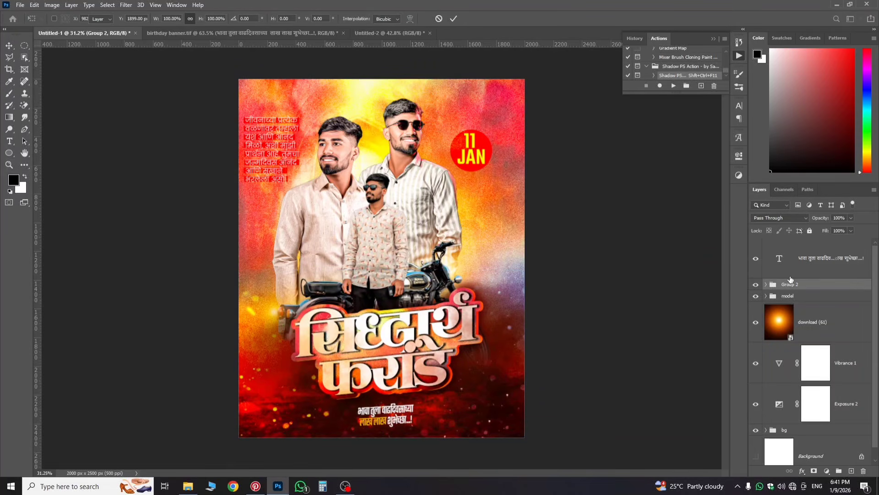
# Step: Nudge the wish text into place and enlarge it to about 102.5%
pyautogui.click(794, 273)
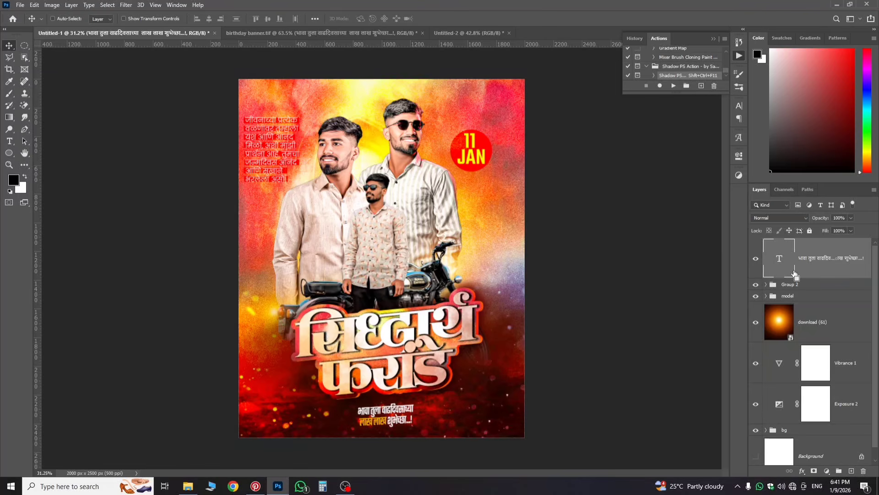
pyautogui.hotkey('ctrl', 't')
pyautogui.moveTo(407, 424)
pyautogui.mouseDown()
pyautogui.moveTo(410, 411)
pyautogui.moveTo(415, 425)
pyautogui.mouseUp()
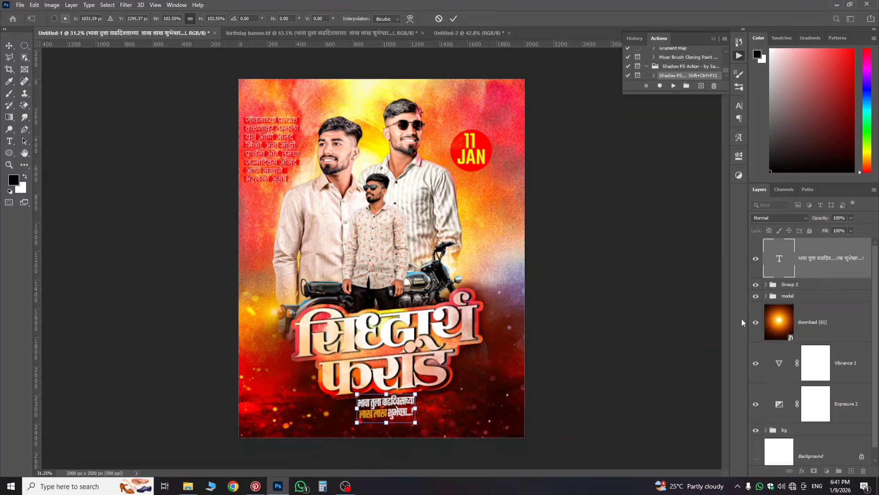
pyautogui.press('Return')
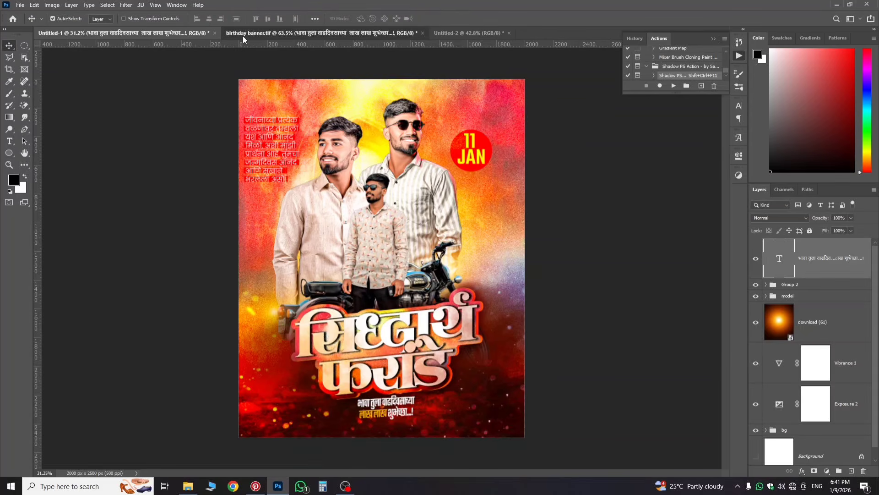
# Step: Show the Group 1 copy 2 ornament in birthday banner.tif and copy it into Untitled-1
pyautogui.click(243, 34)
pyautogui.scroll(-1, 391, 429)
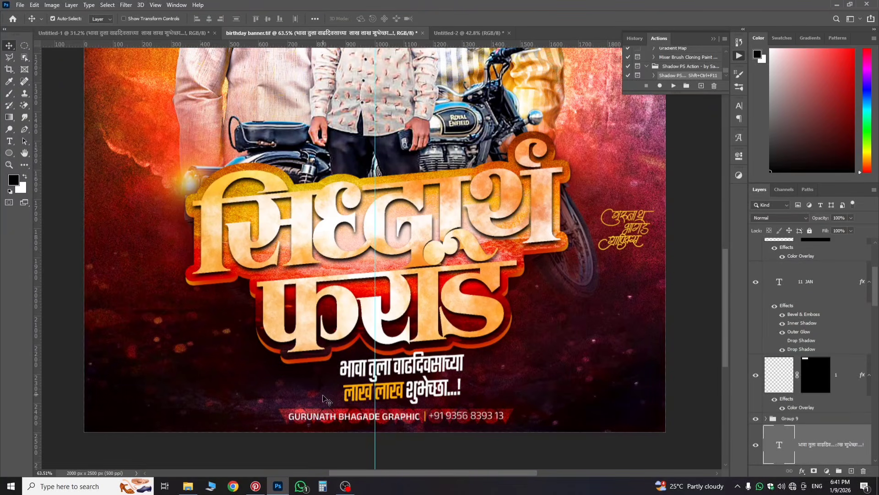
pyautogui.click(313, 412)
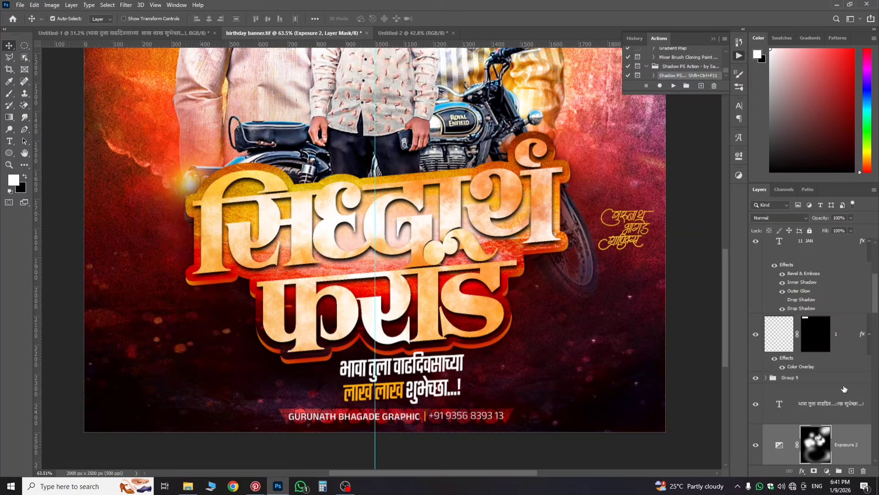
pyautogui.scroll(-3, 844, 388)
pyautogui.scroll(2, 826, 385)
pyautogui.scroll(-4, 808, 362)
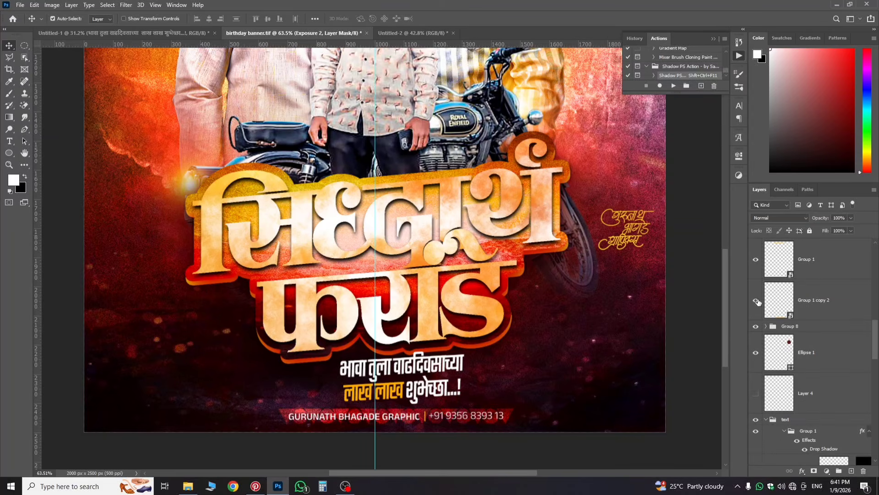
pyautogui.click(756, 306)
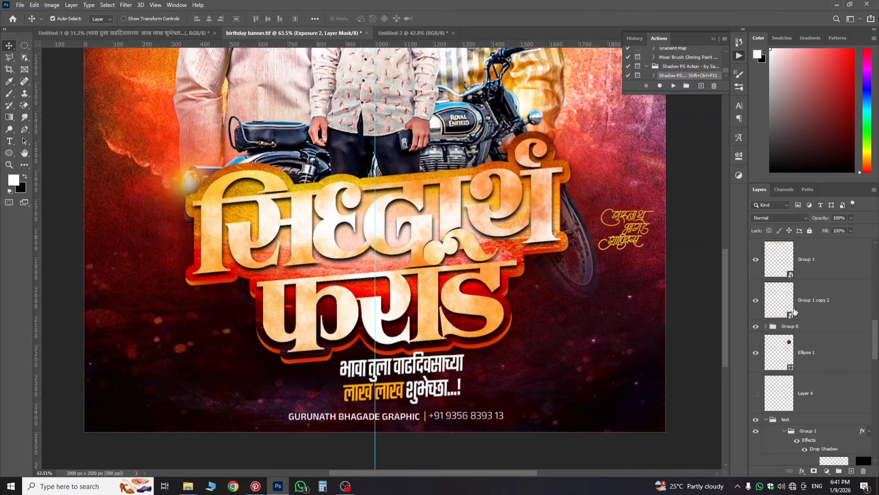
pyautogui.click(811, 312)
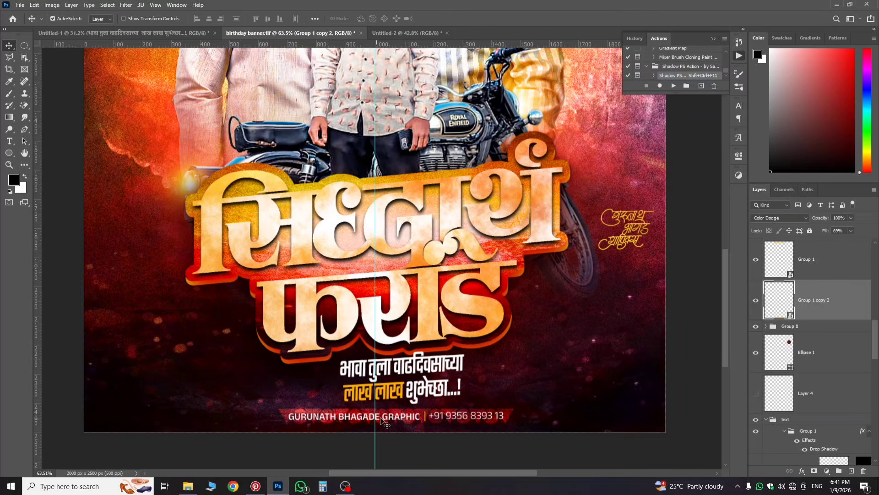
pyautogui.moveTo(827, 311); pyautogui.dragTo(390, 384)
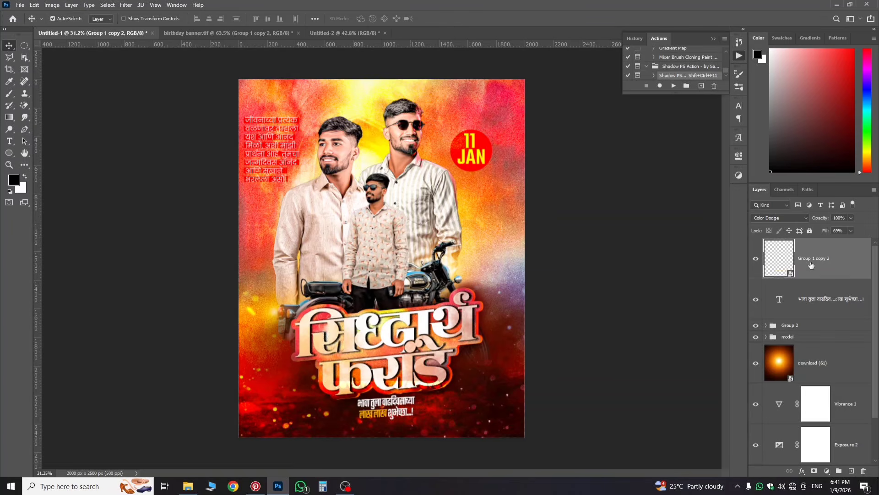
# Step: Move the ornament strip to the poster's bottom, keeping its Color Dodge blend mode
pyautogui.hotkey('ctrl', 't')
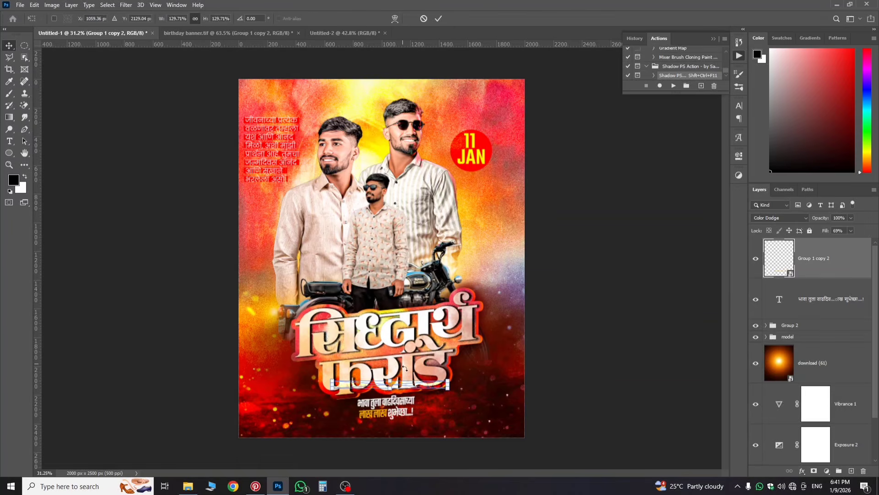
pyautogui.moveTo(403, 387); pyautogui.dragTo(402, 431)
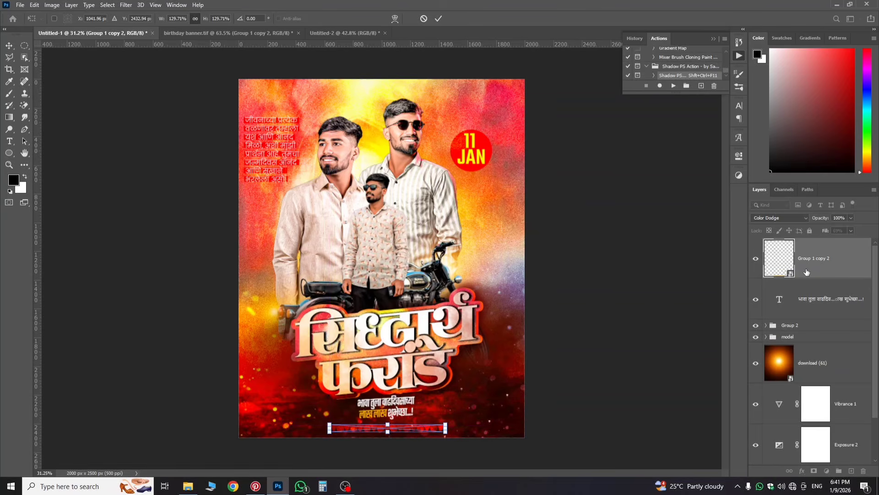
pyautogui.press('Return')
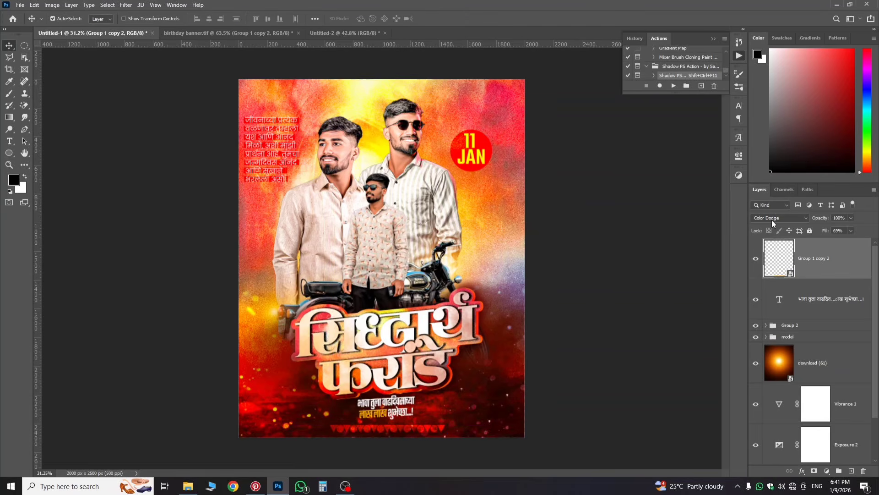
pyautogui.click(770, 217)
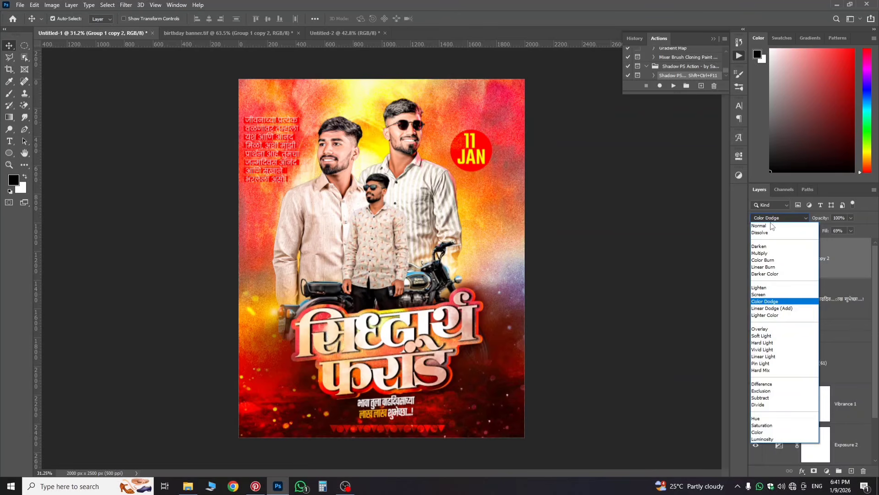
pyautogui.click(767, 302)
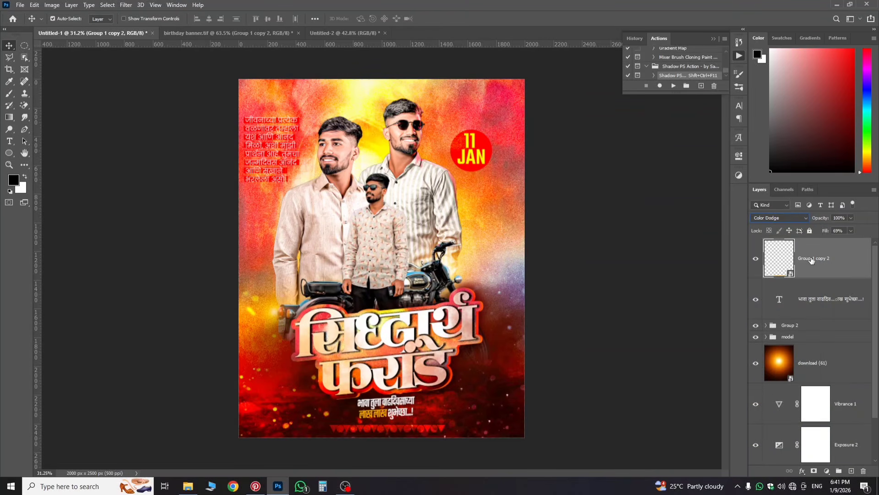
# Step: Duplicate the ornament as Group 1 copy 3 and move it to the poster's top edge
pyautogui.moveTo(807, 265); pyautogui.dragTo(807, 278)
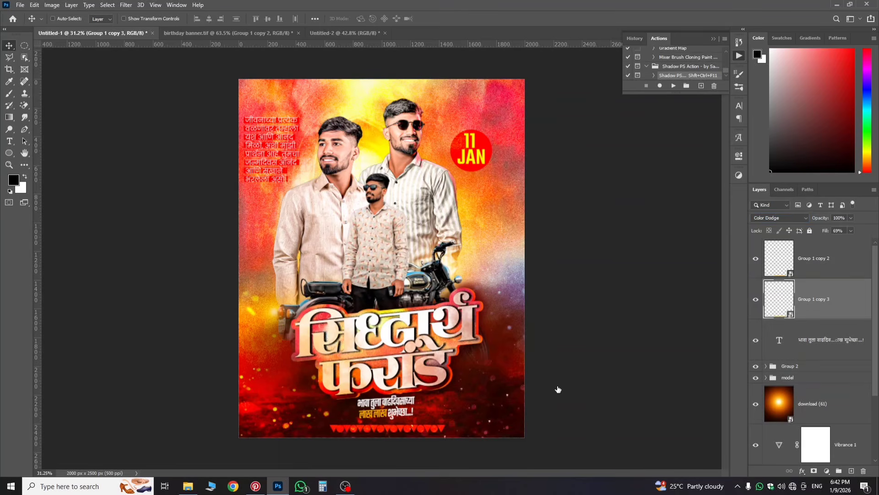
pyautogui.hotkey('ctrl', 't')
pyautogui.moveTo(420, 430); pyautogui.dragTo(405, 91)
pyautogui.click(809, 299)
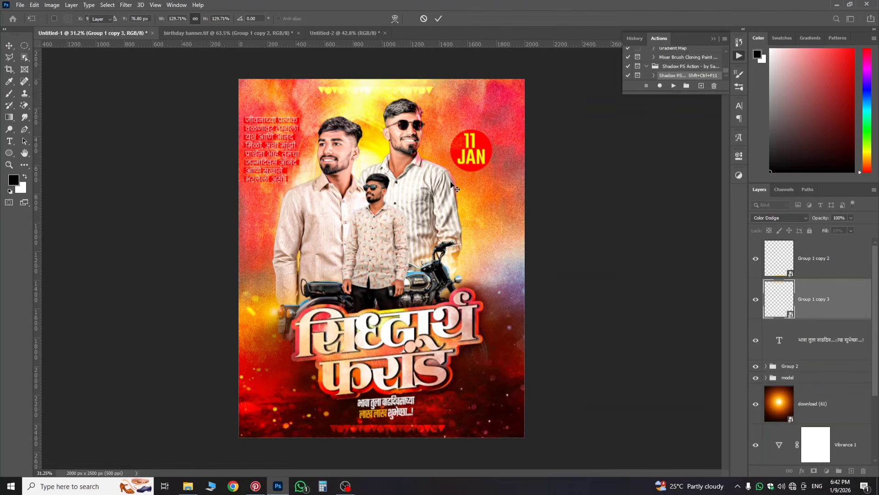
pyautogui.scroll(3, 379, 165)
pyautogui.scroll(-3, 380, 166)
pyautogui.scroll(1, 378, 251)
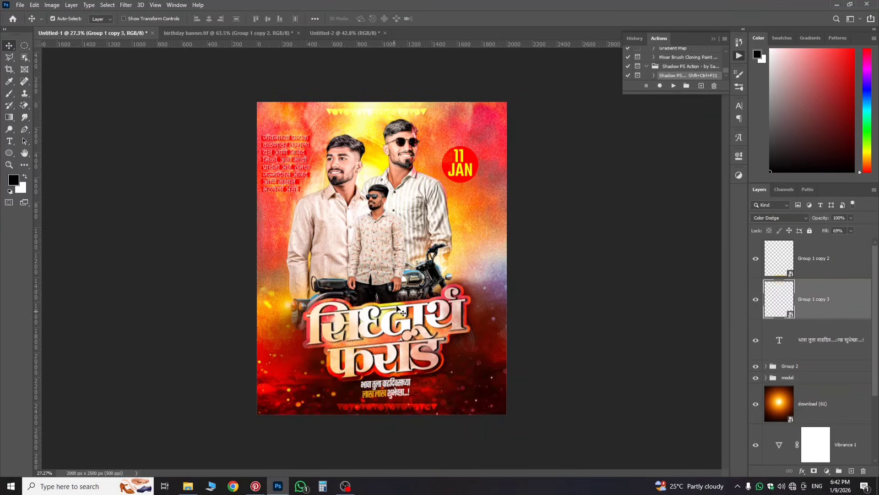
# Step: Compare the poster against the birthday banner.tif reference, then return to Untitled-1
pyautogui.click(279, 40)
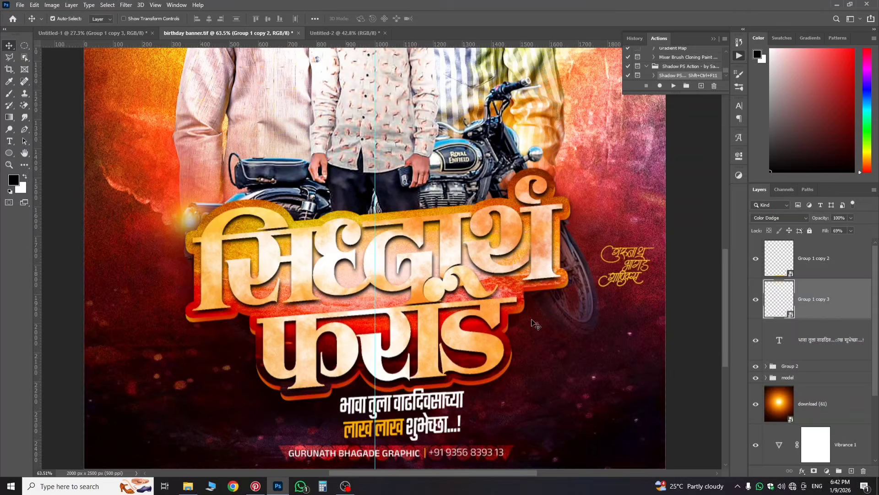
pyautogui.scroll(-3, 535, 316)
pyautogui.scroll(-2, 535, 316)
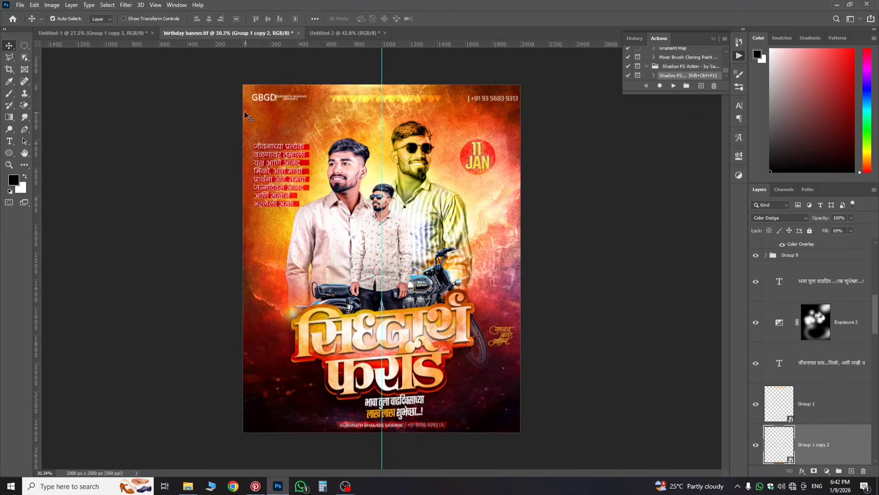
pyautogui.scroll(-1, 536, 318)
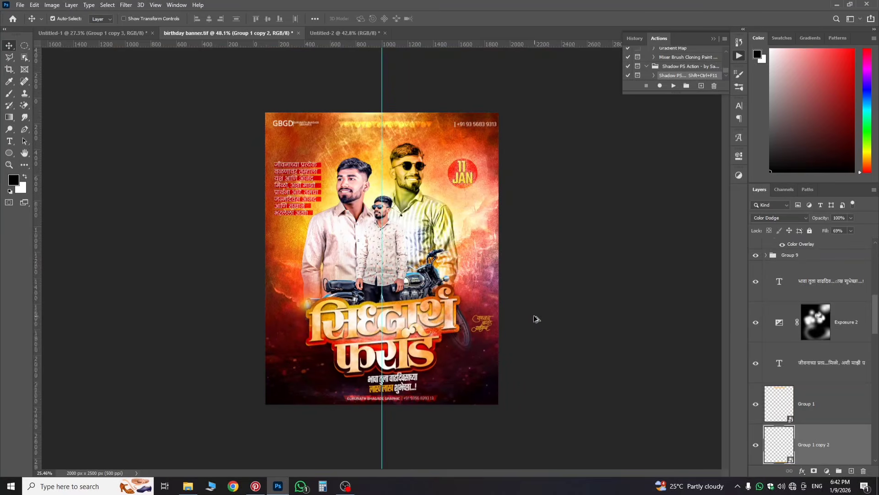
pyautogui.scroll(3, 867, 362)
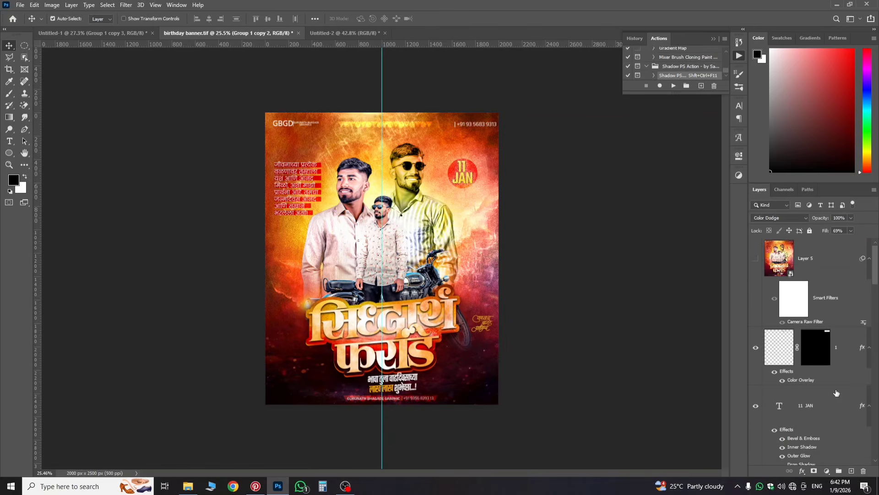
pyautogui.scroll(-2, 835, 394)
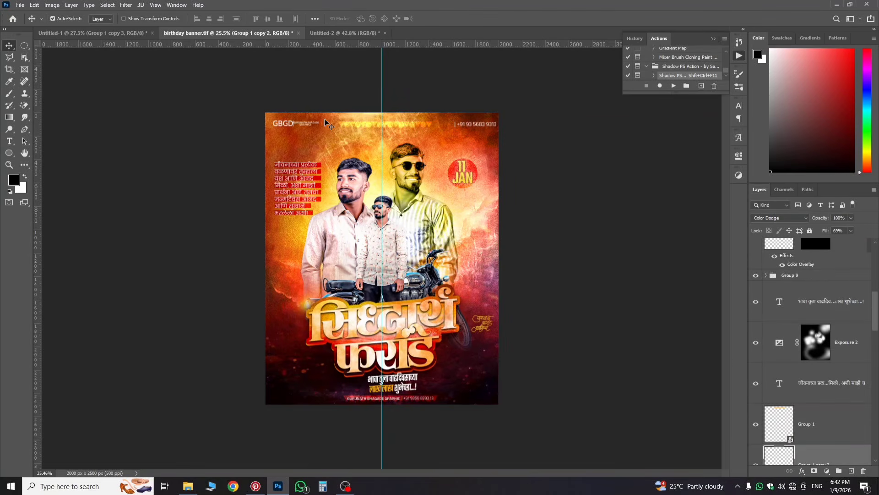
pyautogui.hotkey('ctrl', 'shift', 'Tab')
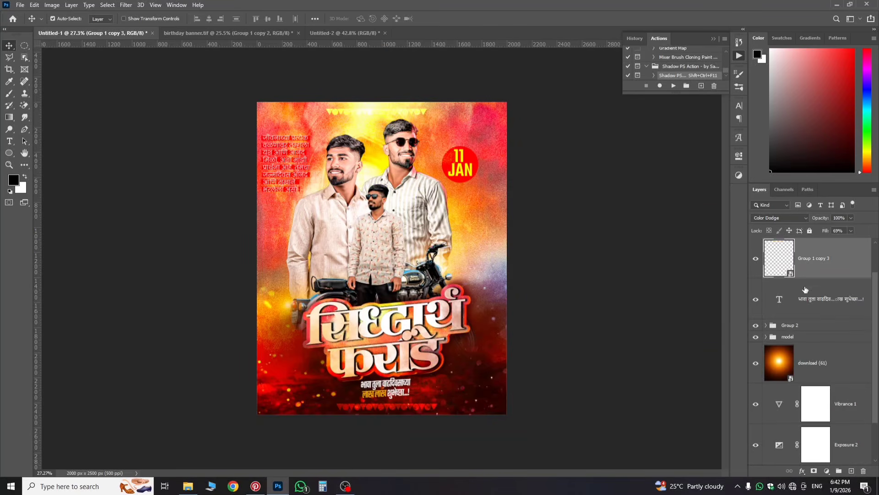
# Step: Add an Exposure adjustment layer set to +0.61
pyautogui.click(826, 471)
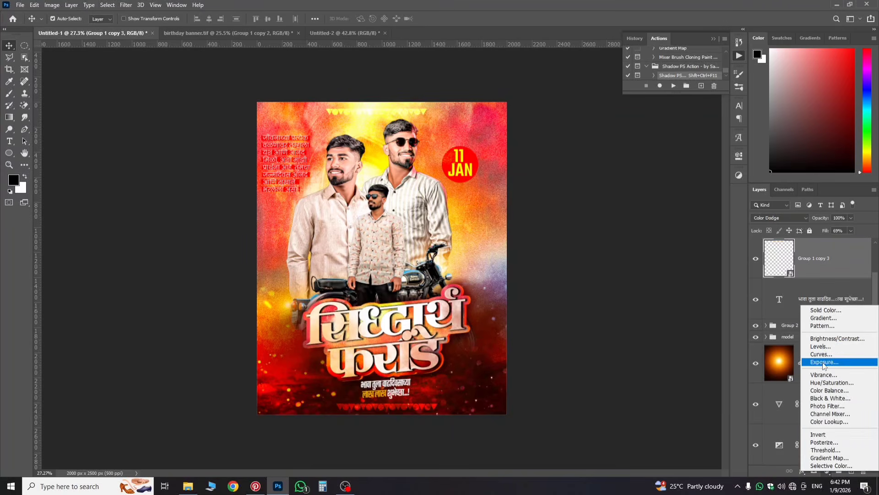
pyautogui.click(825, 362)
pyautogui.moveTo(660, 208); pyautogui.dragTo(666, 208)
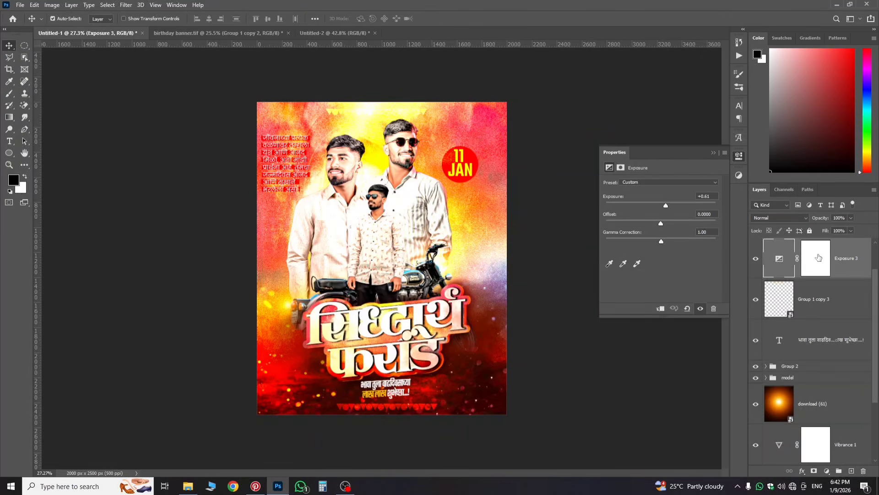
# Step: Invert the Exposure 3 mask and pick a soft round brush at 758 px
pyautogui.click(814, 271)
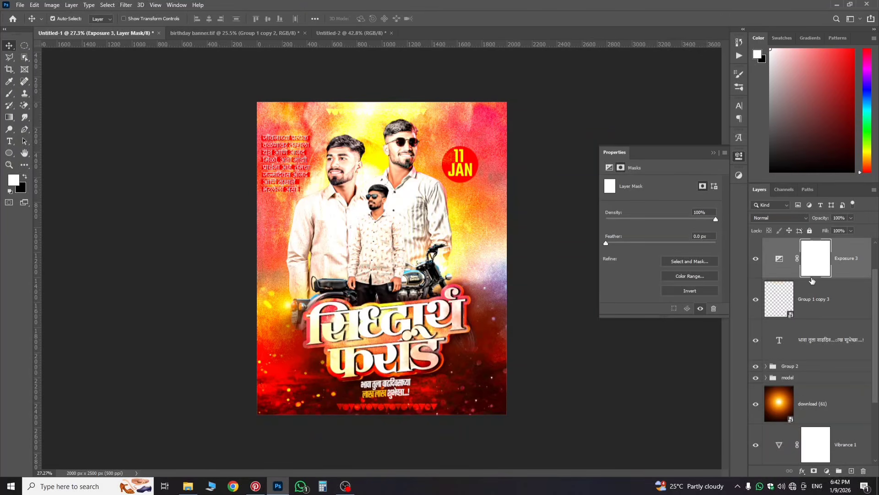
pyautogui.press('i')
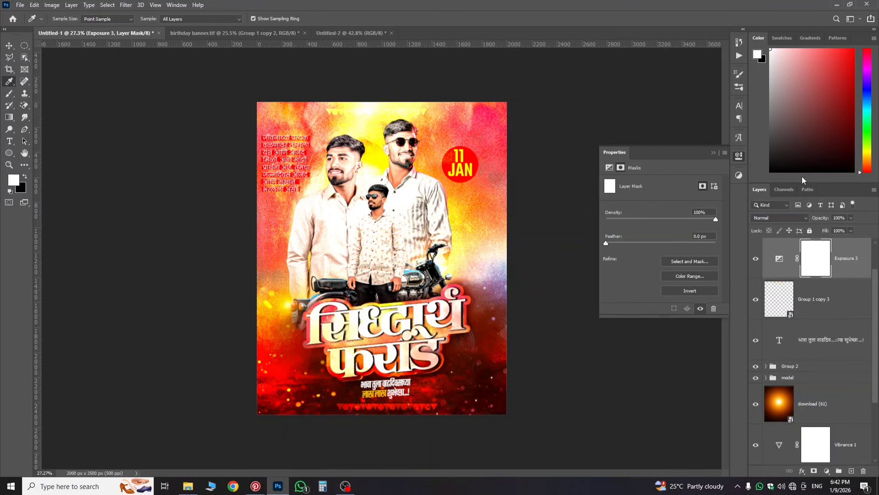
pyautogui.hotkey('ctrl', 'i')
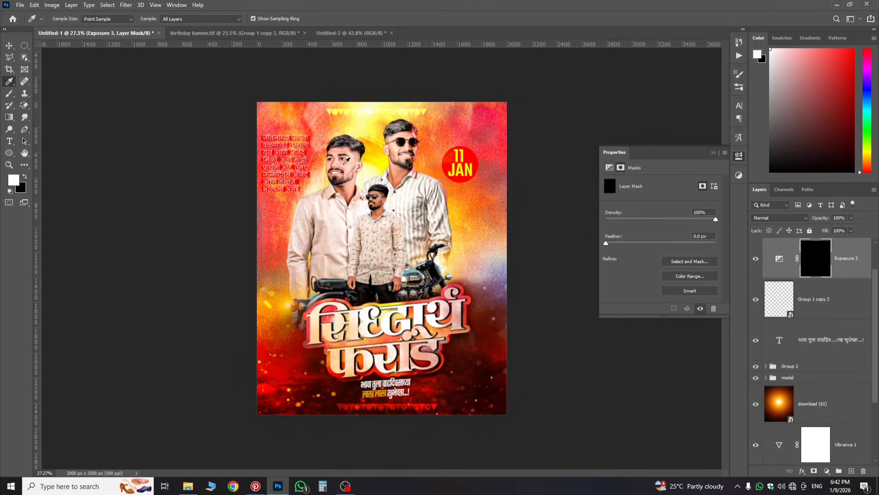
pyautogui.click(10, 93)
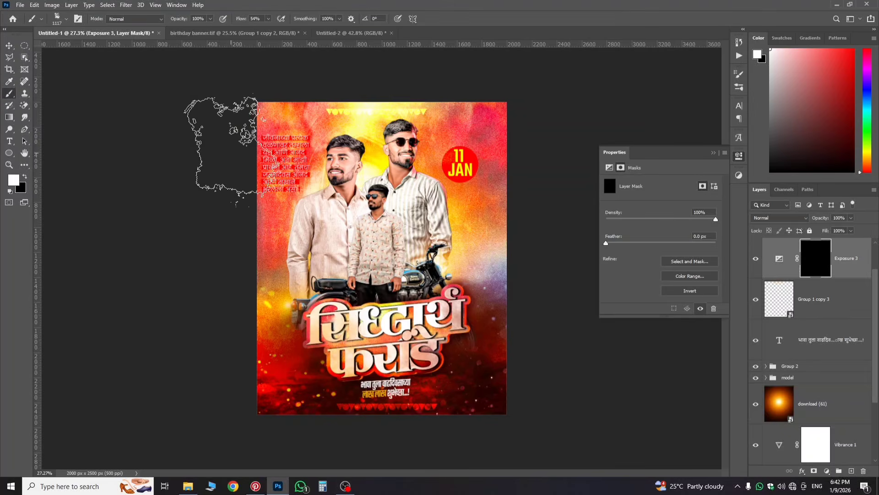
pyautogui.rightClick(324, 200)
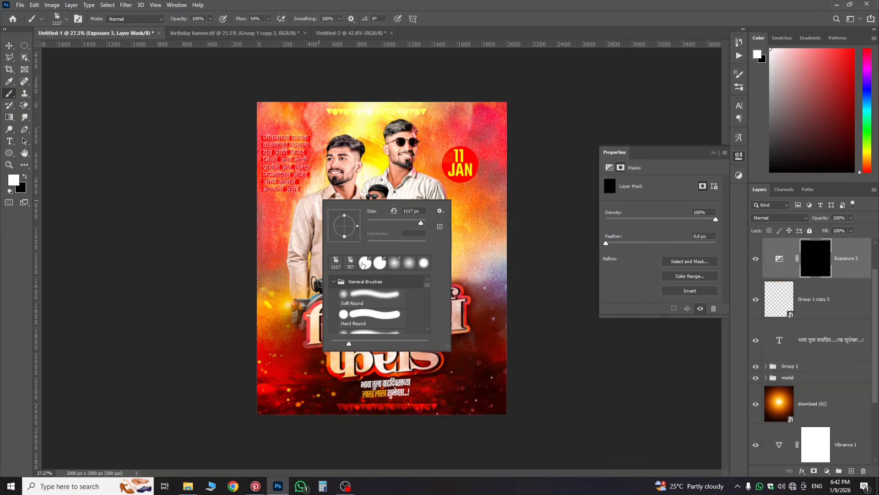
pyautogui.click(363, 264)
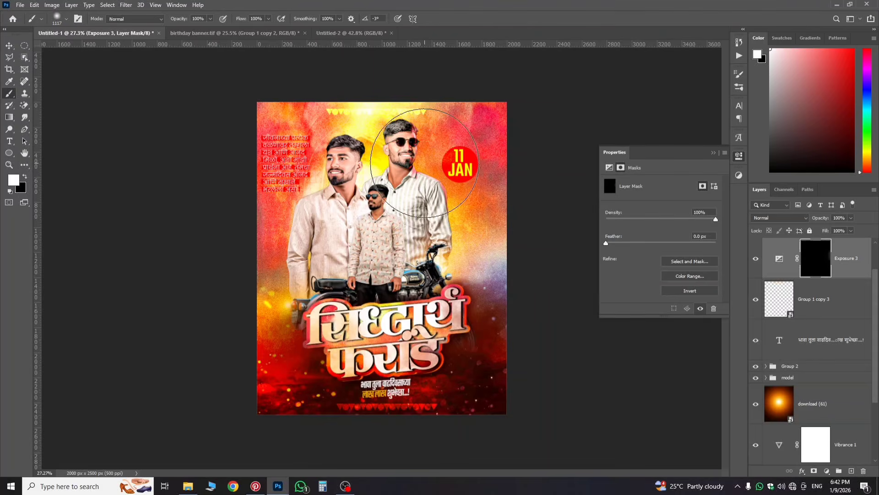
pyautogui.moveTo(390, 202)
pyautogui.keyDown('alt'); pyautogui.mouseDown()
pyautogui.moveTo(367, 203)
pyautogui.moveTo(391, 220)
pyautogui.mouseUp(); pyautogui.keyUp('alt')
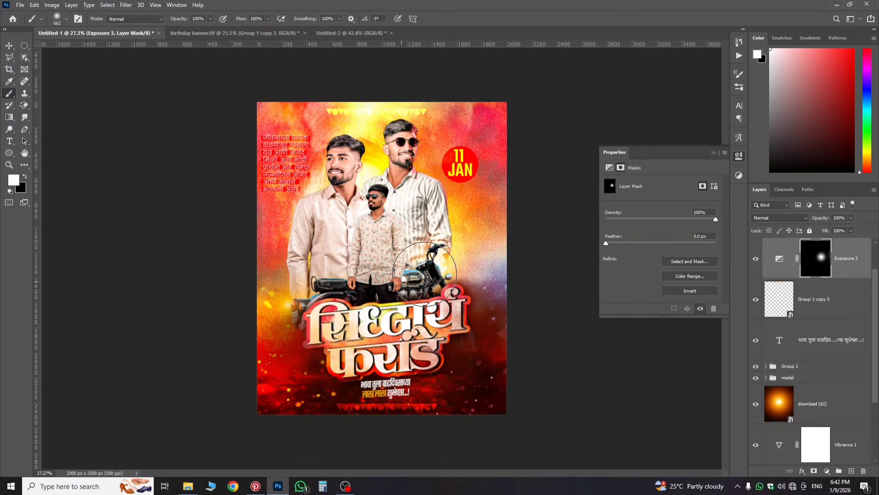
# Step: Paint the brightening onto the middle and left men's shirts, undoing one stray stroke
pyautogui.click(356, 282)
pyautogui.scroll(5, 362, 284)
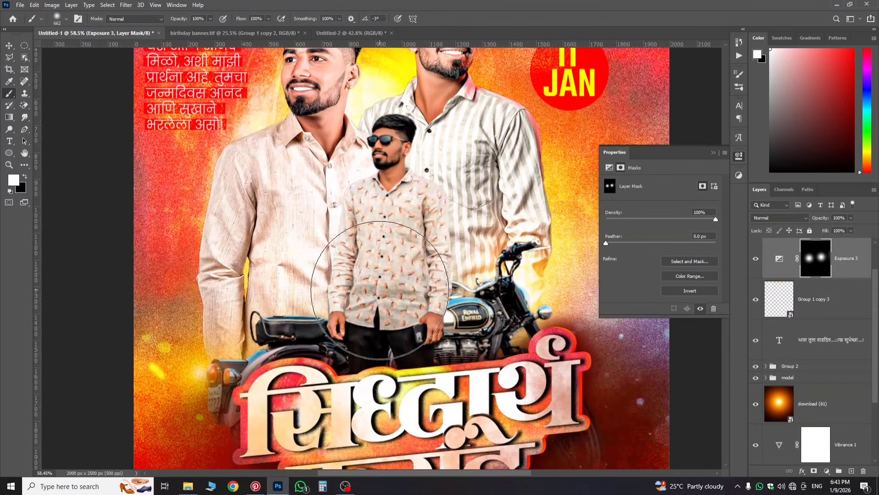
pyautogui.moveTo(380, 291)
pyautogui.mouseDown()
pyautogui.moveTo(373, 220)
pyautogui.moveTo(314, 236)
pyautogui.moveTo(357, 261)
pyautogui.mouseUp()
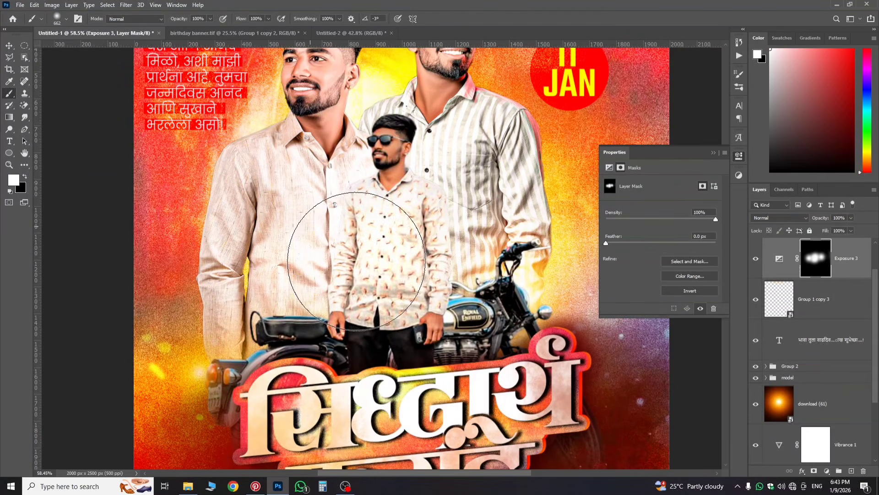
pyautogui.scroll(-3, 356, 261)
pyautogui.hotkey('ctrl', 'z')
pyautogui.scroll(2, 348, 213)
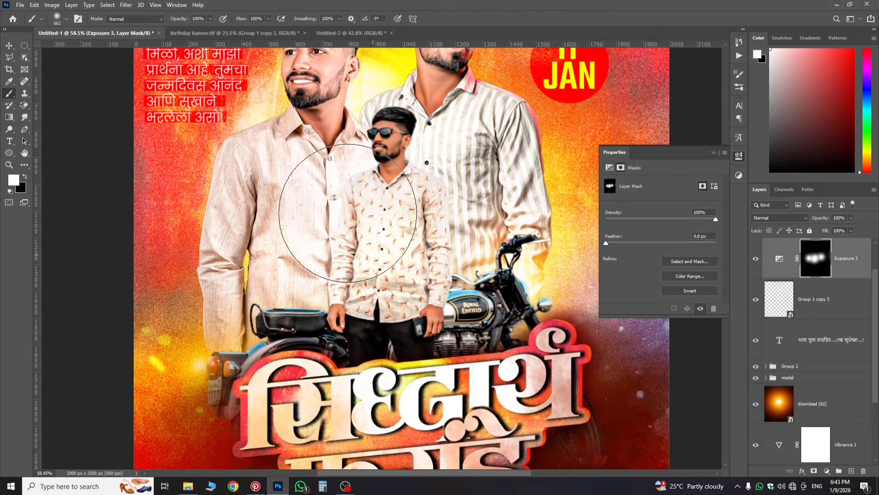
pyautogui.scroll(-5, 348, 213)
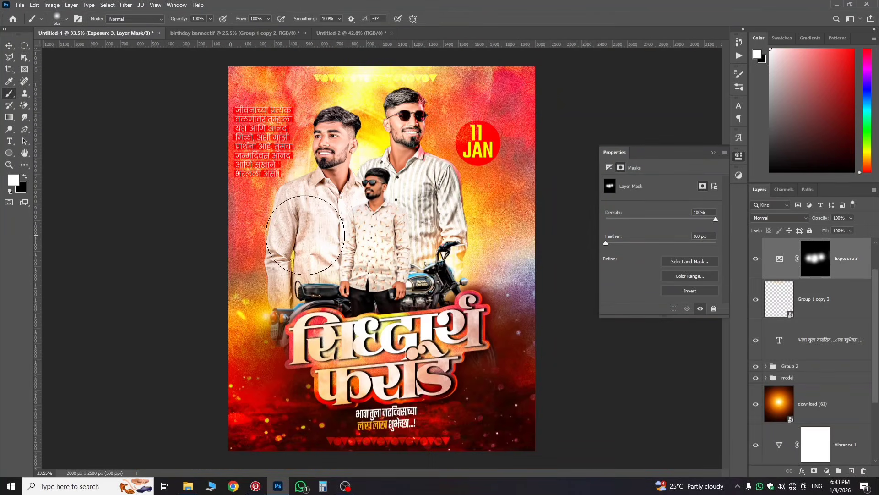
pyautogui.click(304, 230)
pyautogui.scroll(-2, 351, 232)
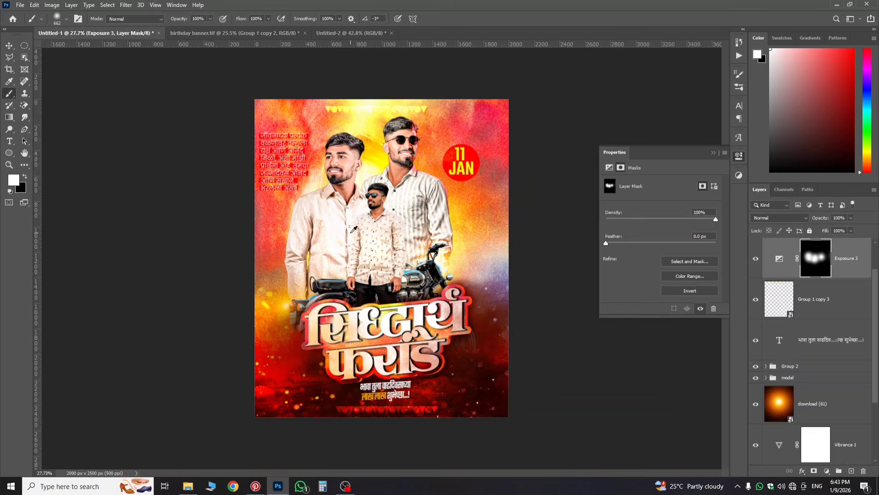
pyautogui.scroll(2, 353, 229)
pyautogui.scroll(-1, 362, 211)
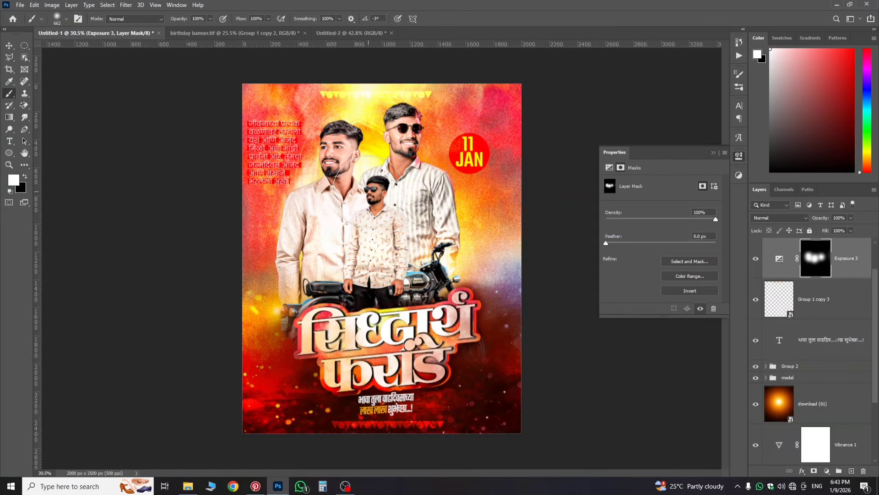
pyautogui.click(864, 262)
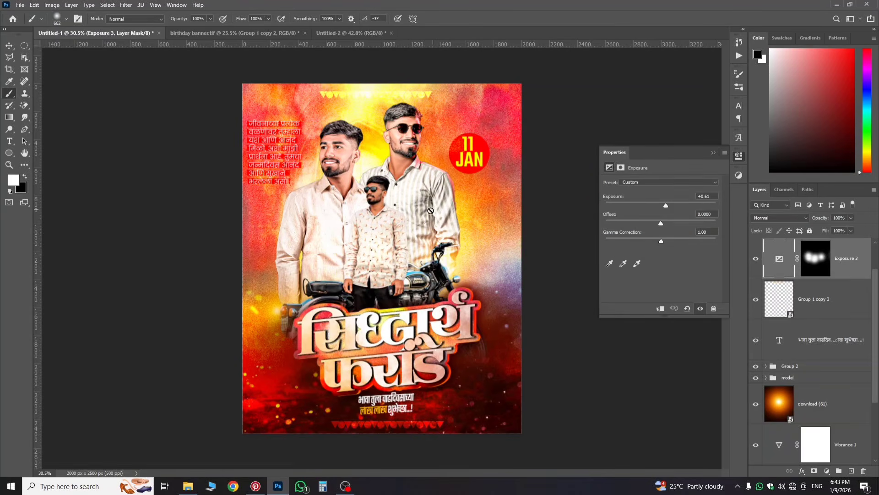
pyautogui.click(12, 47)
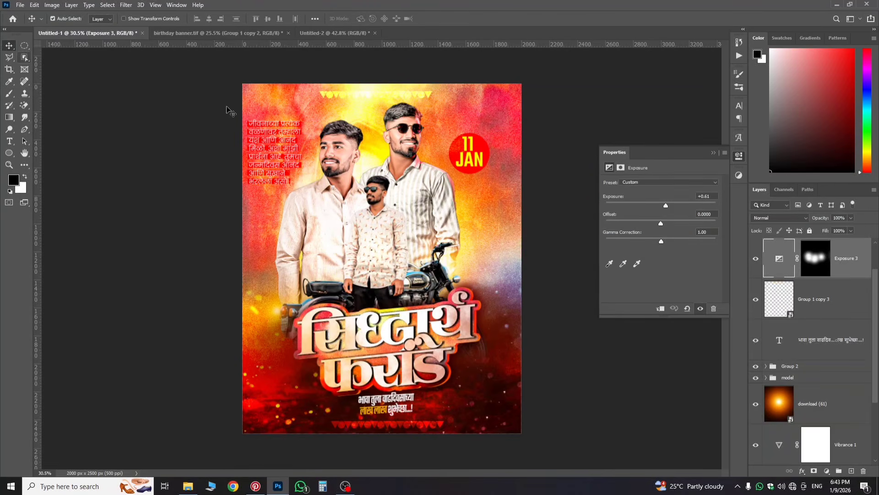
# Step: Set the IMG_3201 photo layer's blend mode to Luminosity
pyautogui.click(404, 197)
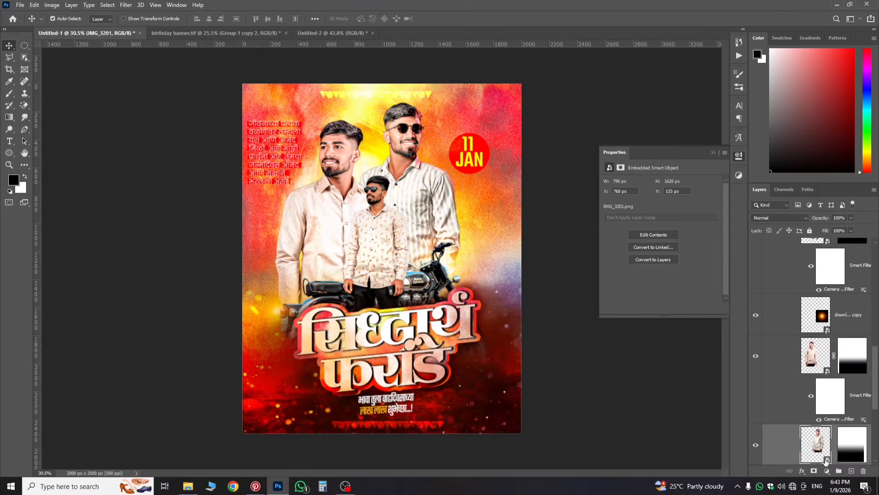
pyautogui.click(774, 221)
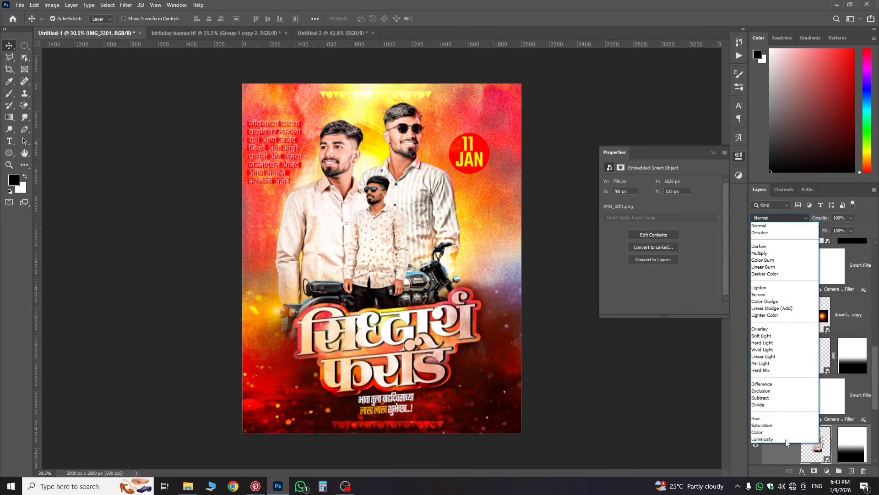
pyautogui.click(768, 437)
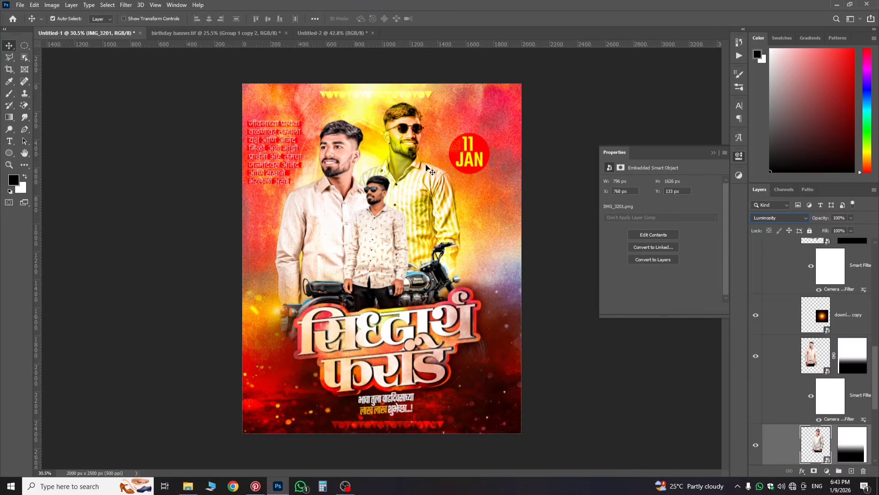
pyautogui.scroll(6, 762, 315)
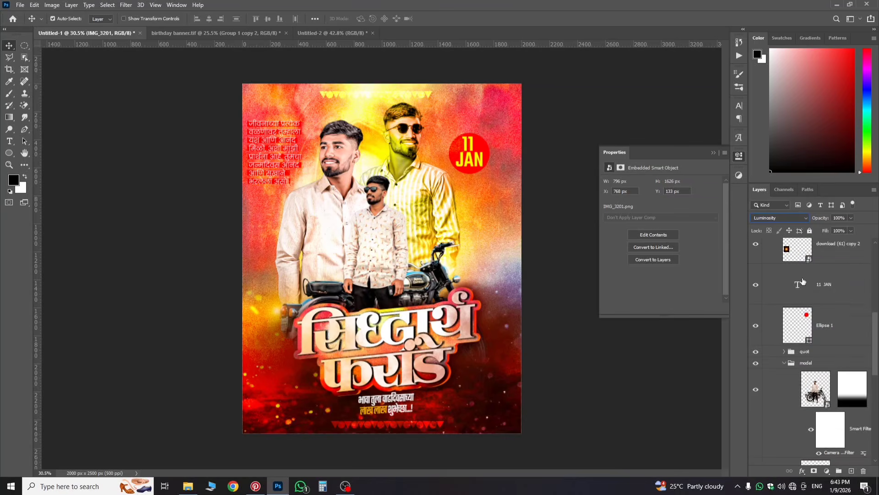
# Step: Paint the Exposure 3 mask over the right man's collar with a 387 px, then 79 px brush
pyautogui.click(819, 300)
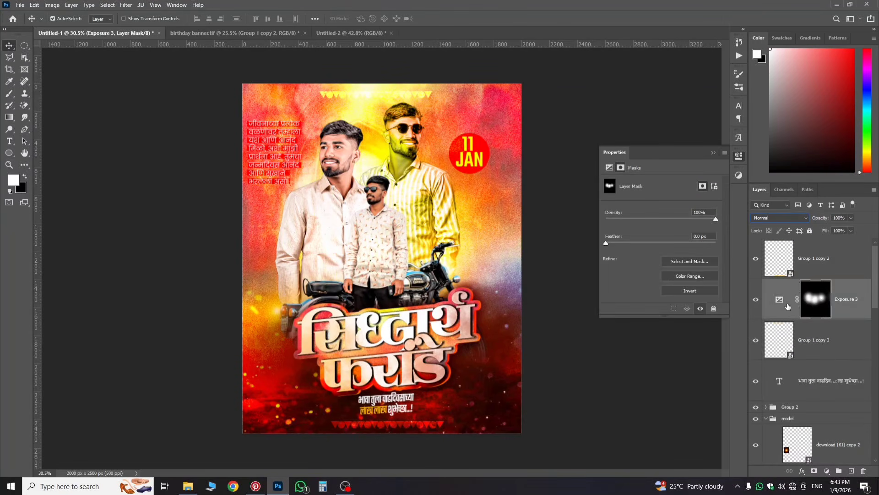
pyautogui.click(6, 97)
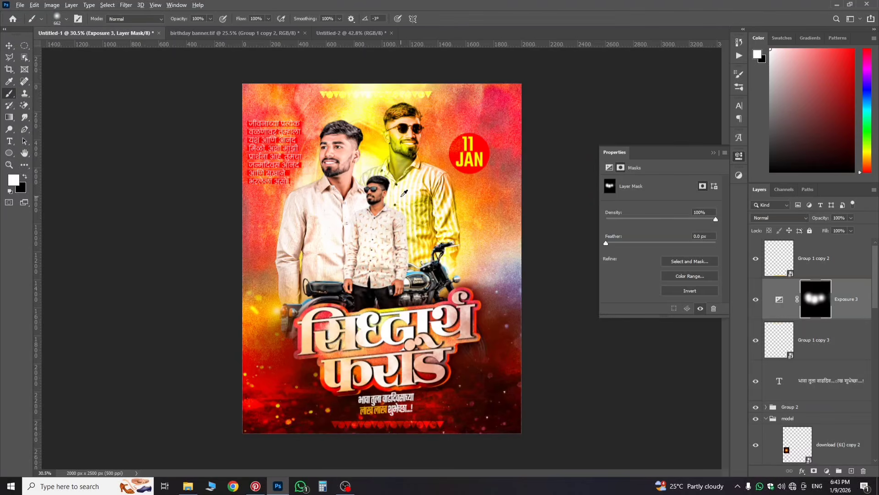
pyautogui.moveTo(389, 201); pyautogui.dragTo(376, 202)
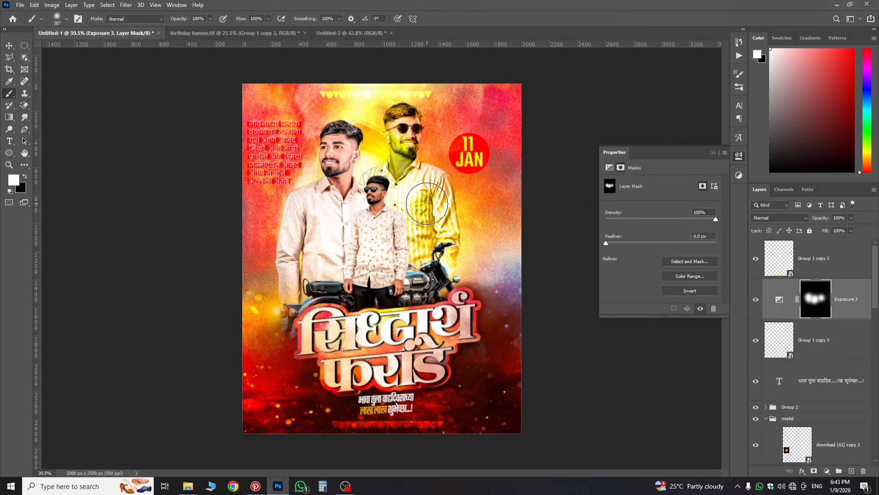
pyautogui.click(405, 173)
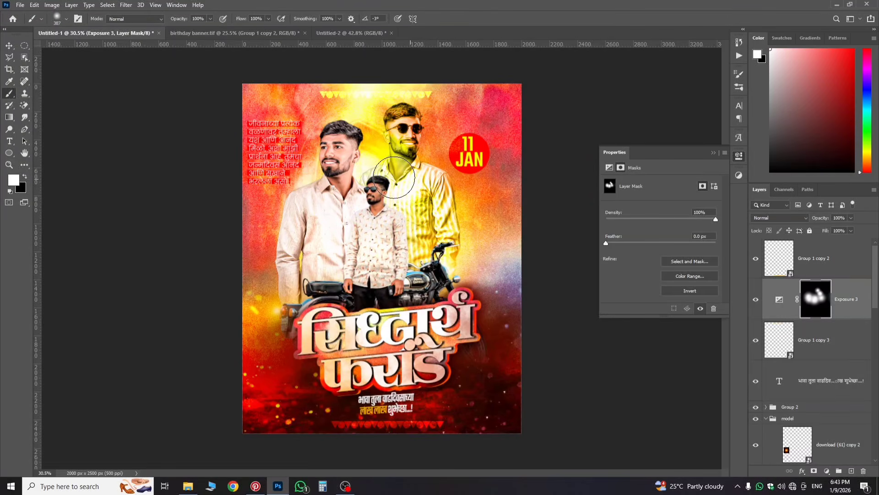
pyautogui.rightClick(411, 179)
pyautogui.rightClick(413, 174)
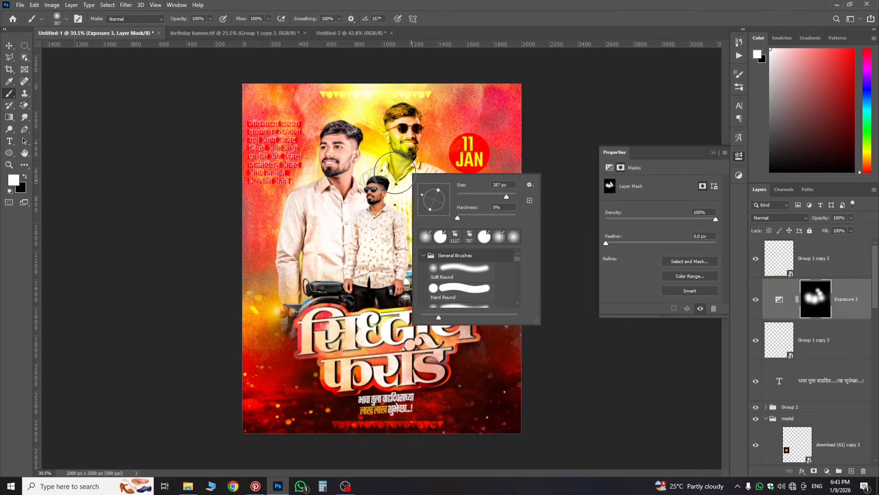
pyautogui.moveTo(398, 159)
pyautogui.mouseDown()
pyautogui.moveTo(377, 162)
pyautogui.moveTo(396, 180)
pyautogui.mouseUp()
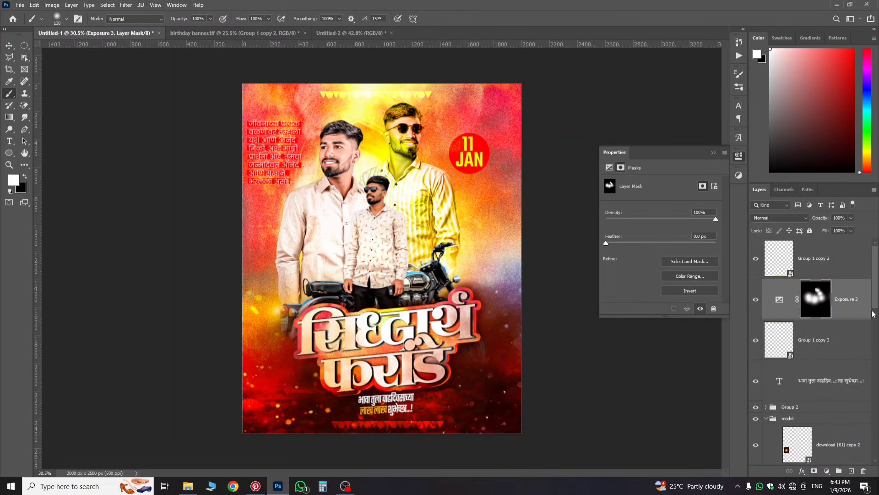
pyautogui.click(779, 299)
pyautogui.scroll(-1, 394, 257)
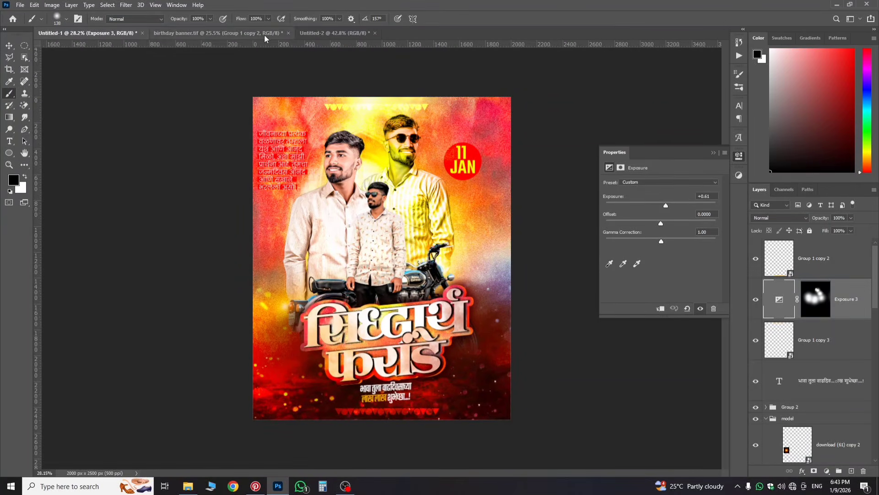
pyautogui.click(218, 33)
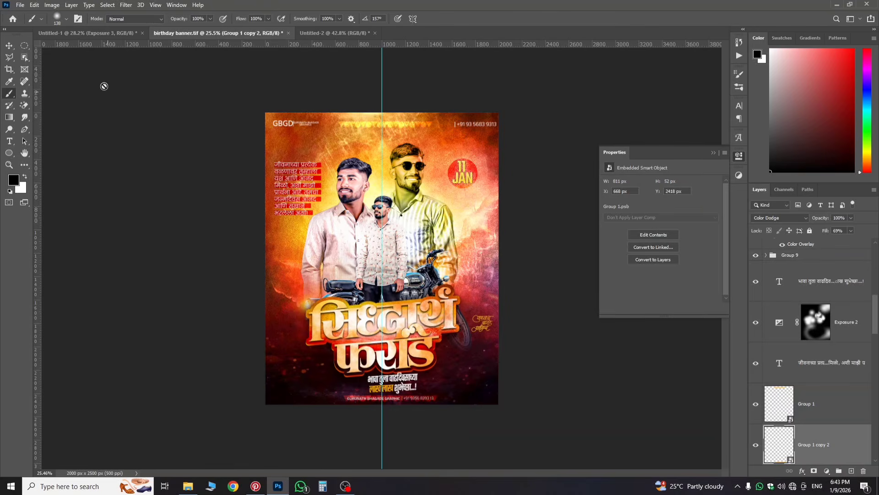
pyautogui.click(87, 33)
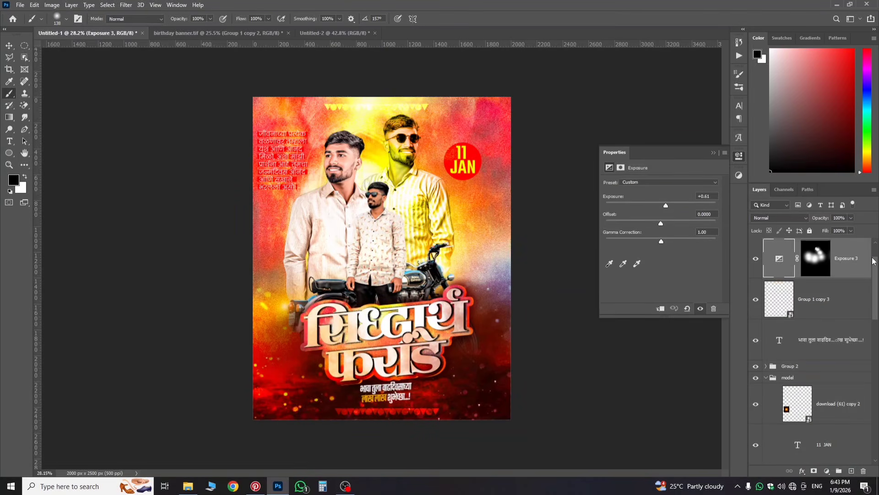
pyautogui.scroll(-7, 815, 302)
pyautogui.scroll(8, 814, 289)
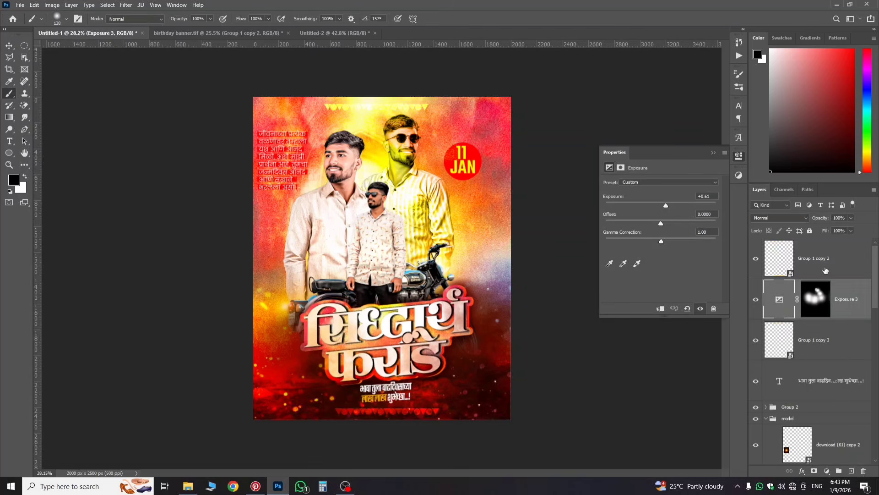
pyautogui.click(839, 259)
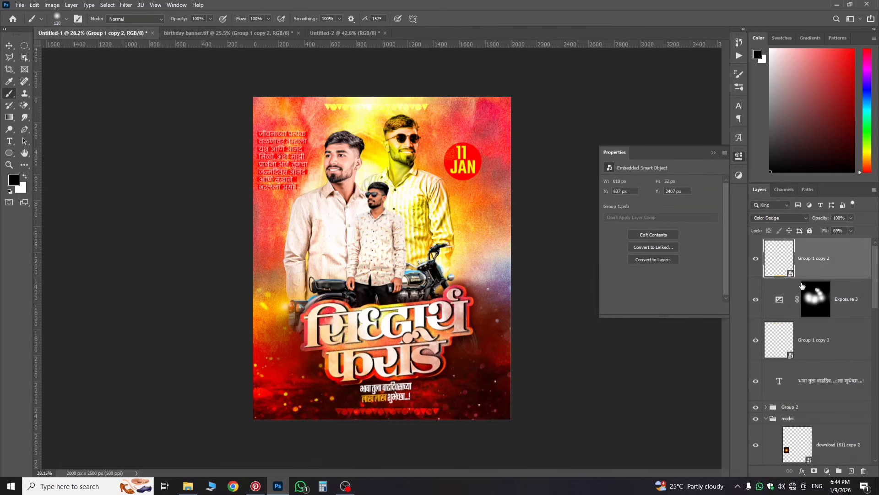
# Step: Add an Exposure adjustment layer darkened to -2.39
pyautogui.click(827, 471)
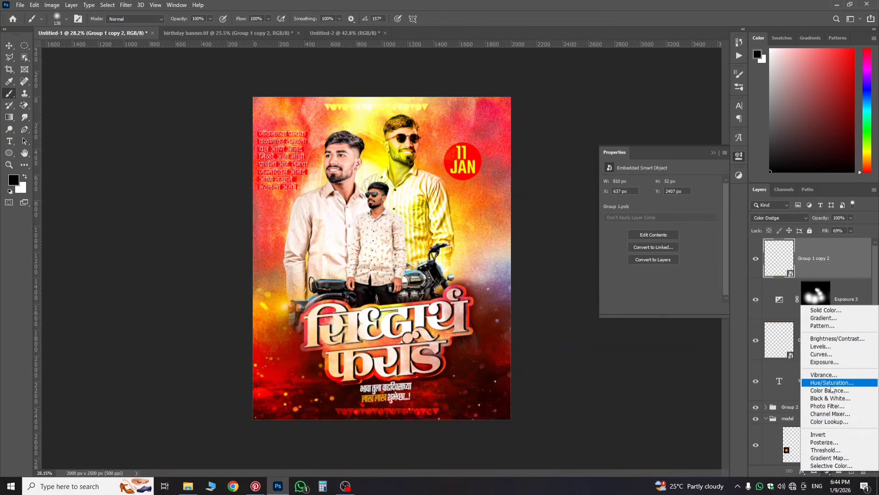
pyautogui.click(824, 362)
pyautogui.press('x')
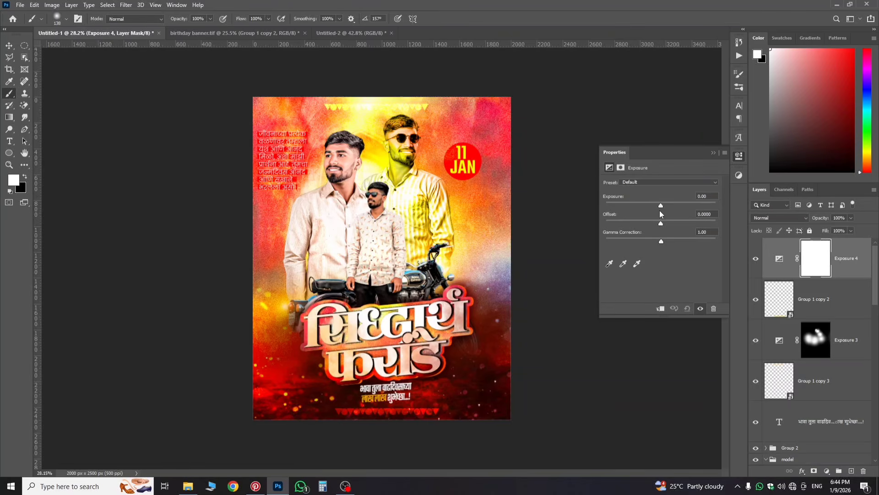
pyautogui.moveTo(660, 204); pyautogui.dragTo(644, 204)
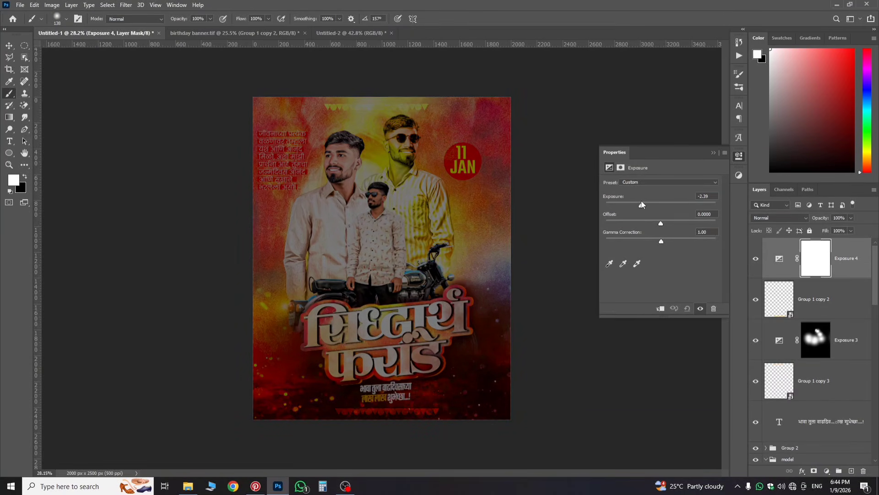
# Step: Invert the Exposure 4 mask and enlarge the brush to about 1004 px
pyautogui.click(819, 263)
pyautogui.click(848, 257)
pyautogui.click(823, 260)
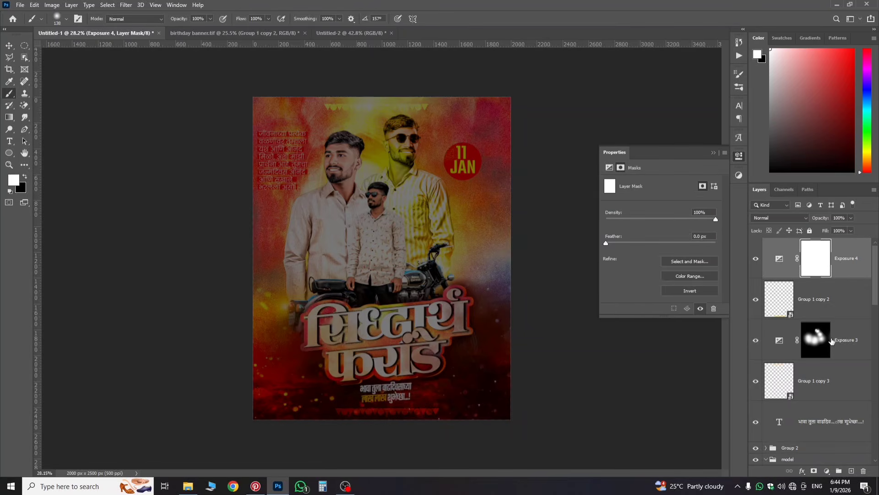
pyautogui.hotkey('ctrl', 'i')
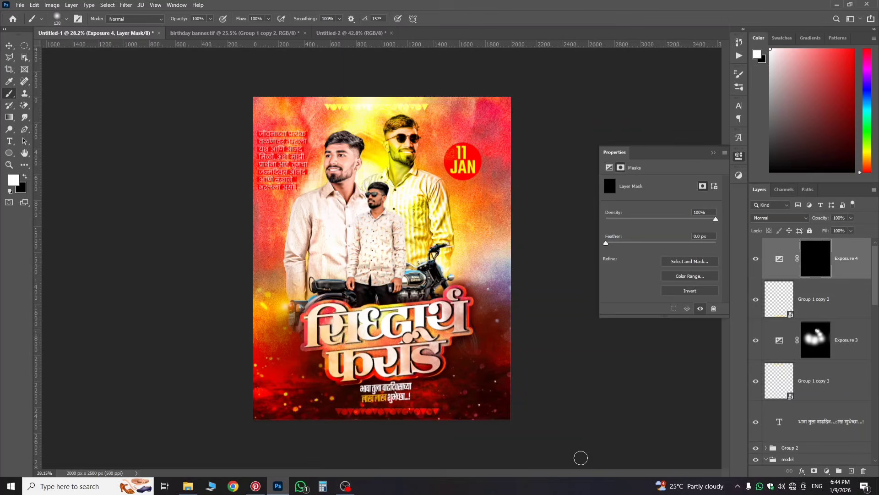
pyautogui.moveTo(450, 377)
pyautogui.mouseDown()
pyautogui.moveTo(567, 440)
pyautogui.moveTo(586, 402)
pyautogui.moveTo(531, 402)
pyautogui.mouseUp()
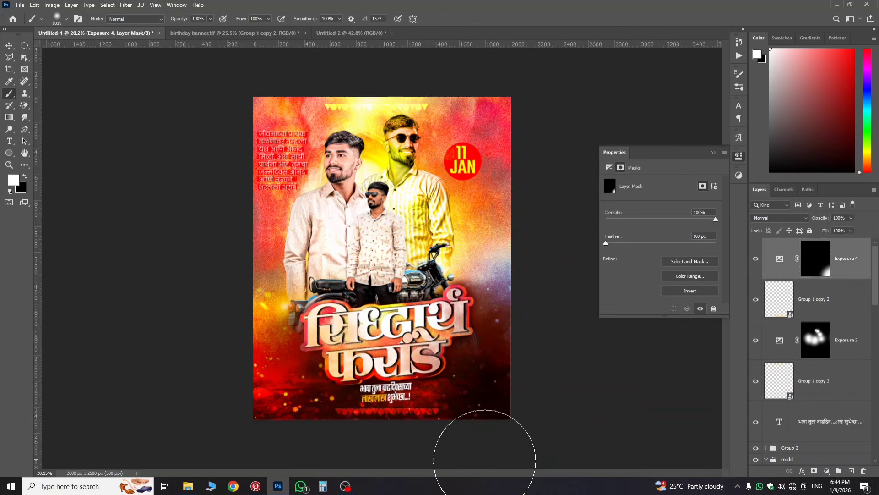
# Step: Paint darkening onto the bottom-left corner and top and right edges, undoing stray strokes
pyautogui.moveTo(362, 355)
pyautogui.mouseDown()
pyautogui.moveTo(267, 407)
pyautogui.moveTo(270, 420)
pyautogui.moveTo(262, 394)
pyautogui.moveTo(239, 374)
pyautogui.moveTo(234, 415)
pyautogui.mouseUp()
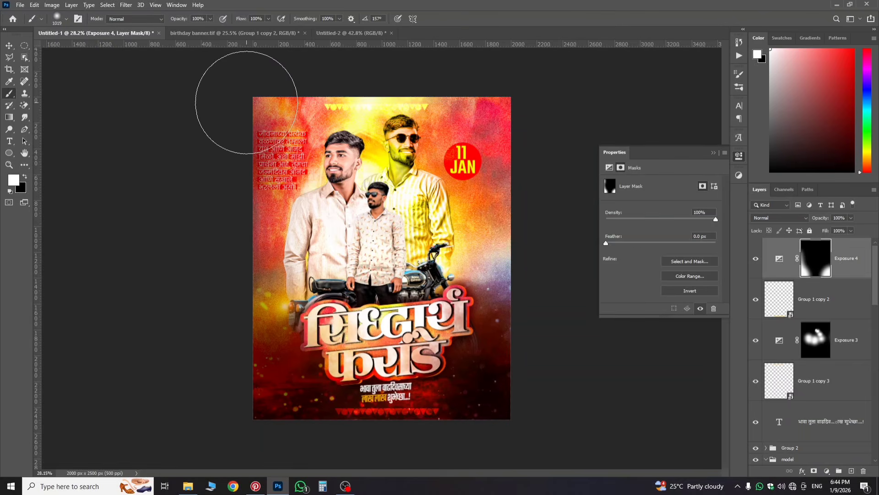
pyautogui.click(544, 224)
pyautogui.hotkey('ctrl', 'z')
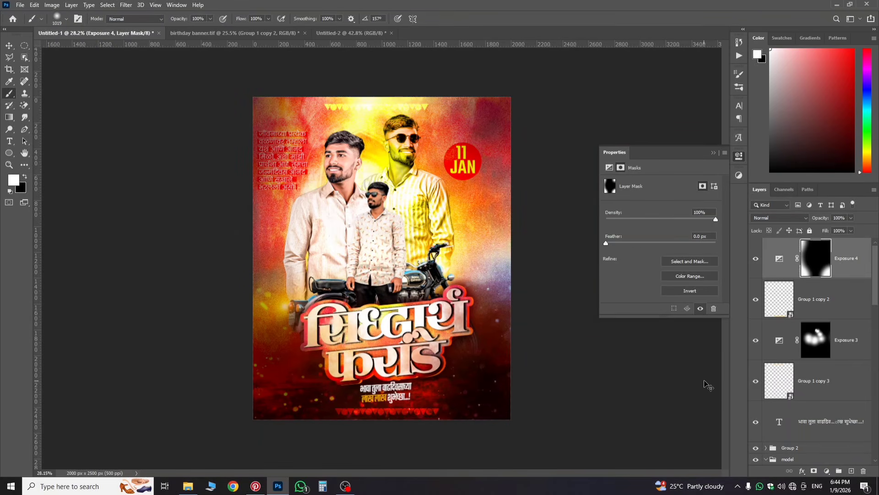
pyautogui.hotkey('ctrl', 'z')
pyautogui.hotkey('ctrl', 'z')
pyautogui.hotkey('ctrl', 'z')
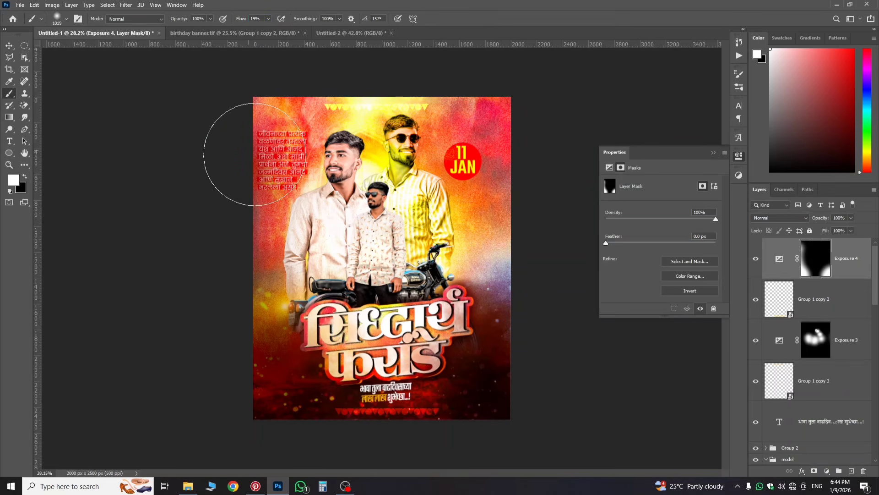
pyautogui.moveTo(428, 101)
pyautogui.mouseDown()
pyautogui.moveTo(483, 110)
pyautogui.moveTo(511, 184)
pyautogui.moveTo(513, 252)
pyautogui.moveTo(511, 217)
pyautogui.mouseUp()
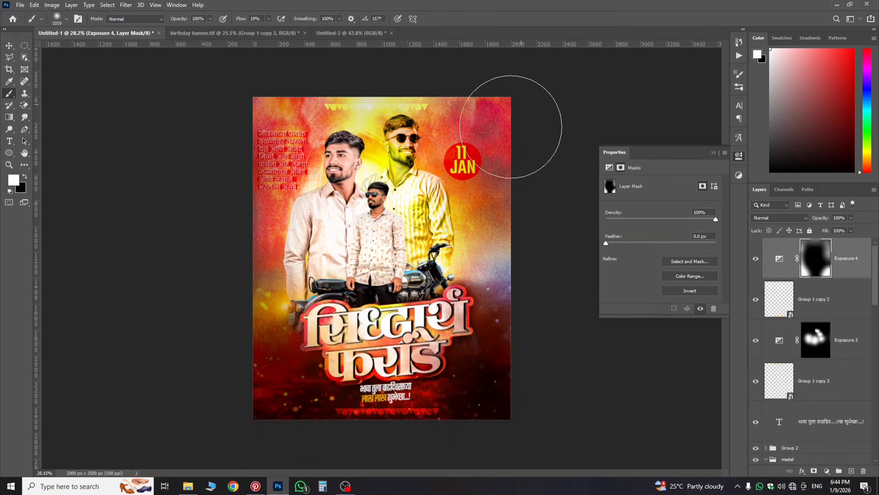
pyautogui.click(501, 150)
pyautogui.click(857, 268)
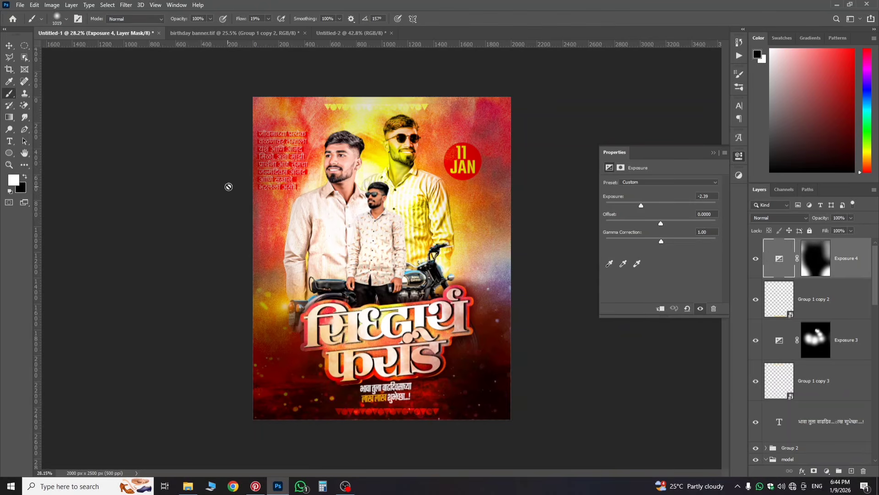
# Step: Move the wish text and Group 2 above the Exposure layers
pyautogui.scroll(2, 228, 187)
pyautogui.scroll(-2, 820, 313)
pyautogui.scroll(-2, 819, 314)
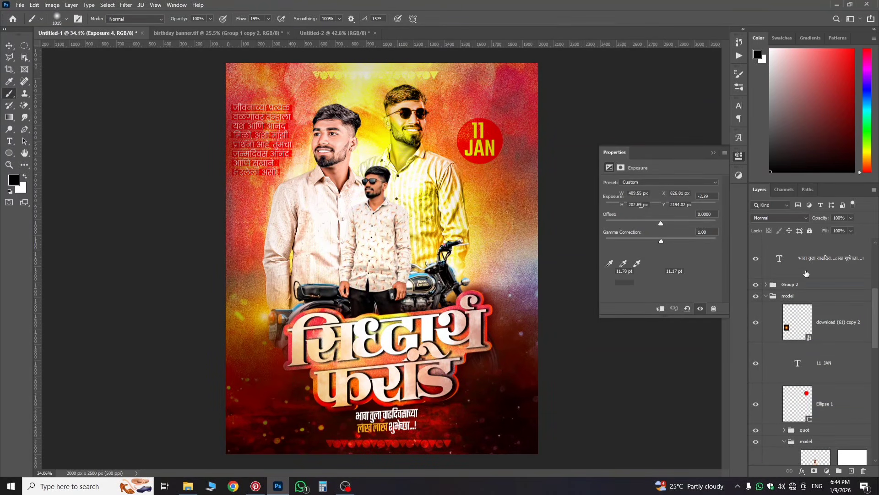
pyautogui.keyDown('ctrl'); pyautogui.click(788, 286); pyautogui.keyUp('ctrl')
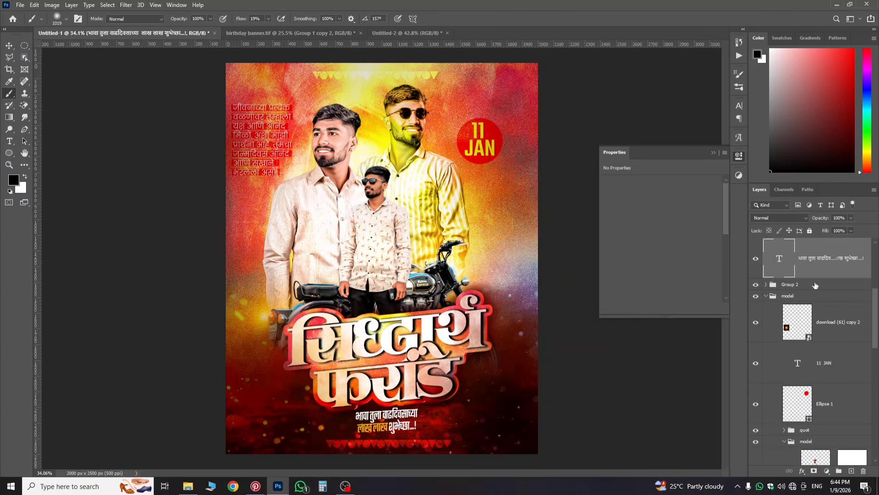
pyautogui.moveTo(787, 286); pyautogui.dragTo(813, 242)
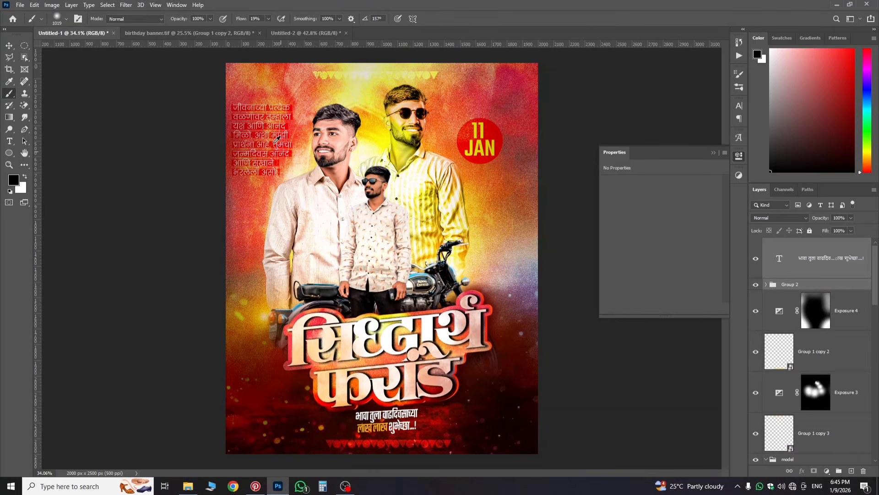
# Step: Zoom in and compare the poster with the birthday banner.tif reference
pyautogui.hotkey('ctrl', '+')
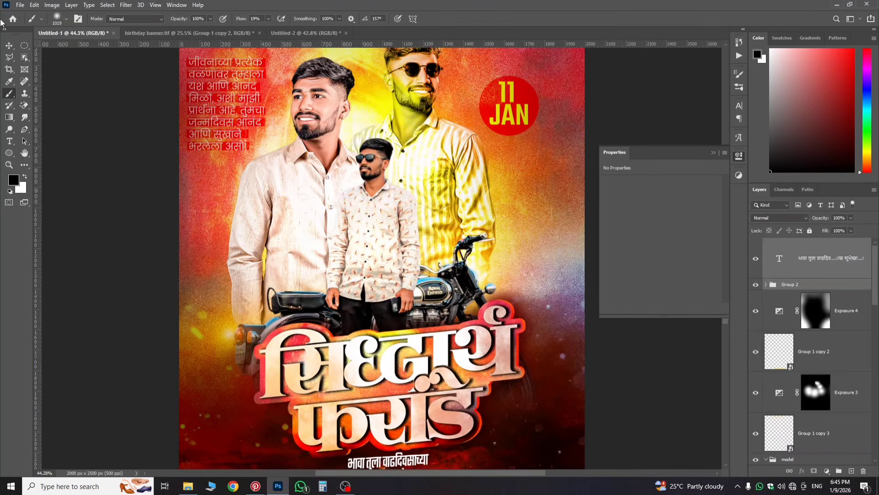
pyautogui.click(8, 45)
pyautogui.scroll(4, 201, 131)
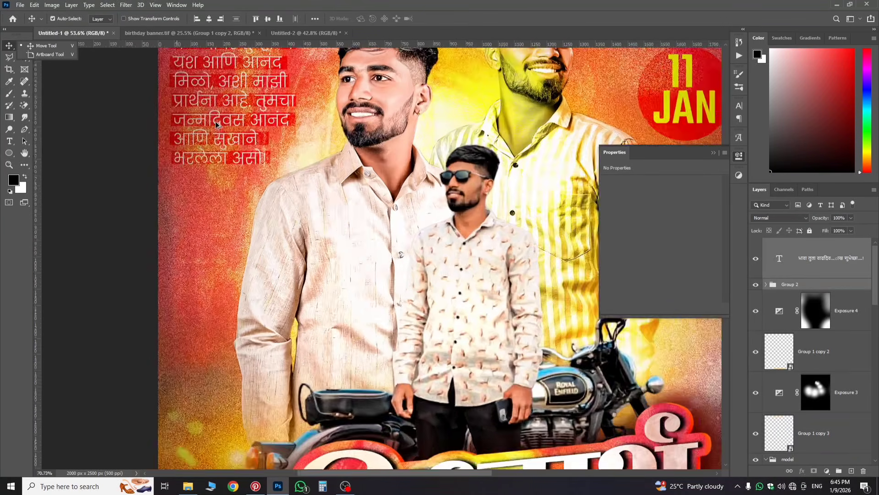
pyautogui.scroll(-6, 218, 132)
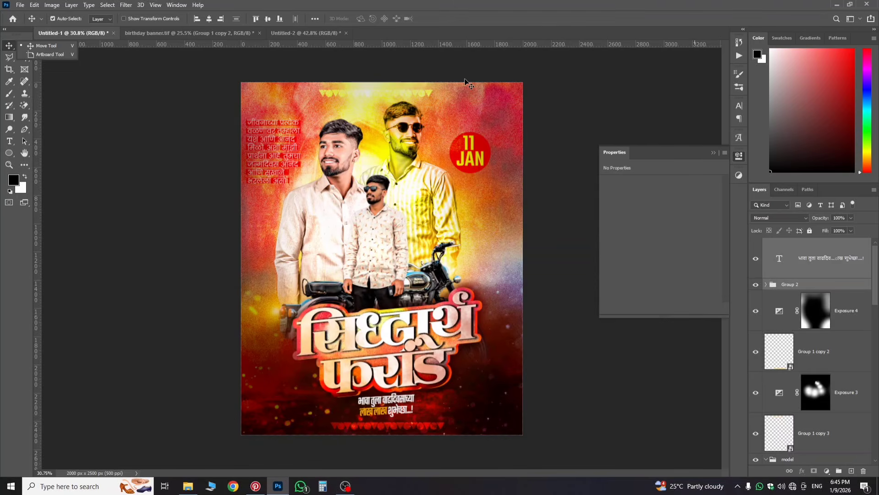
pyautogui.click(208, 33)
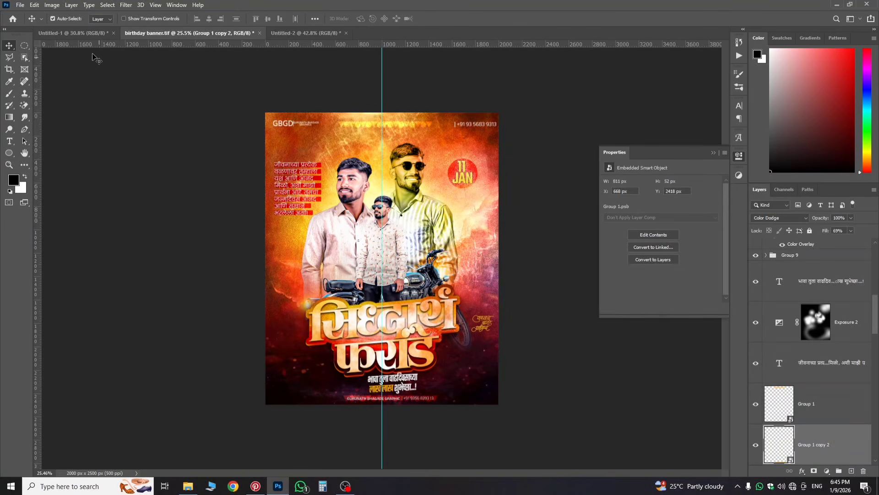
pyautogui.click(68, 33)
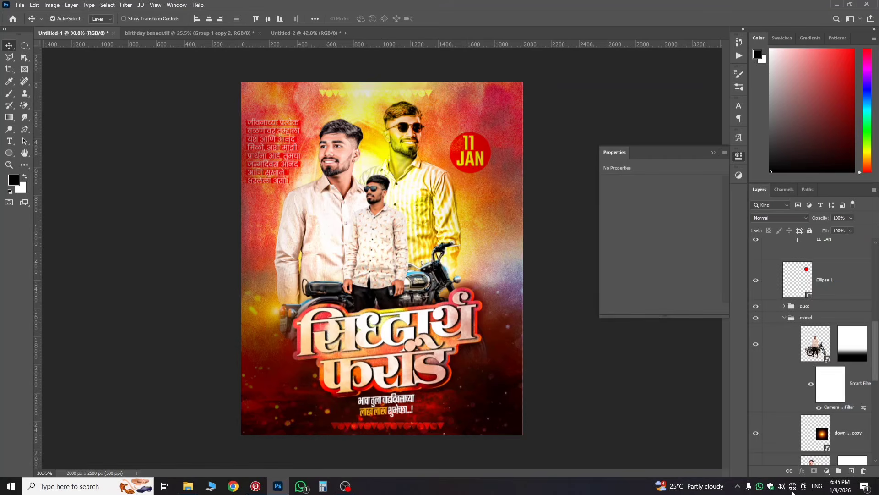
pyautogui.scroll(-3, 852, 361)
# Step: Move the orange glow copy above the model group and enlarge it behind the men's upper bodies
pyautogui.click(852, 364)
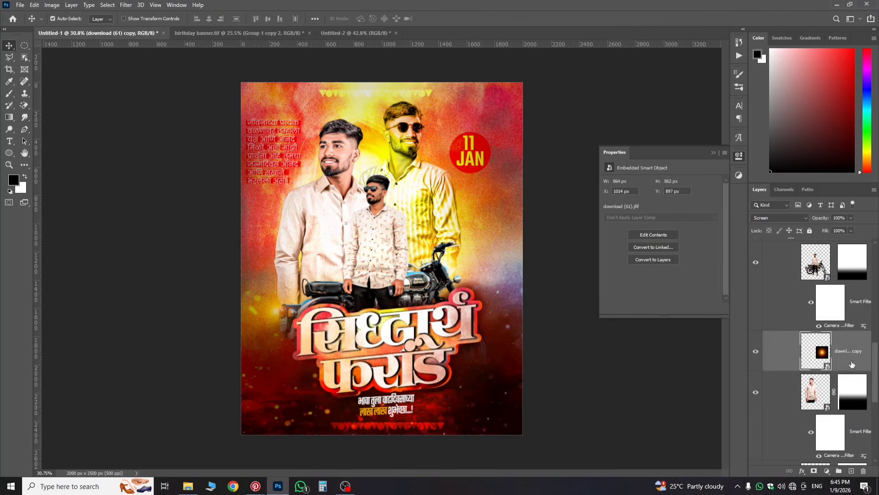
pyautogui.scroll(3, 847, 357)
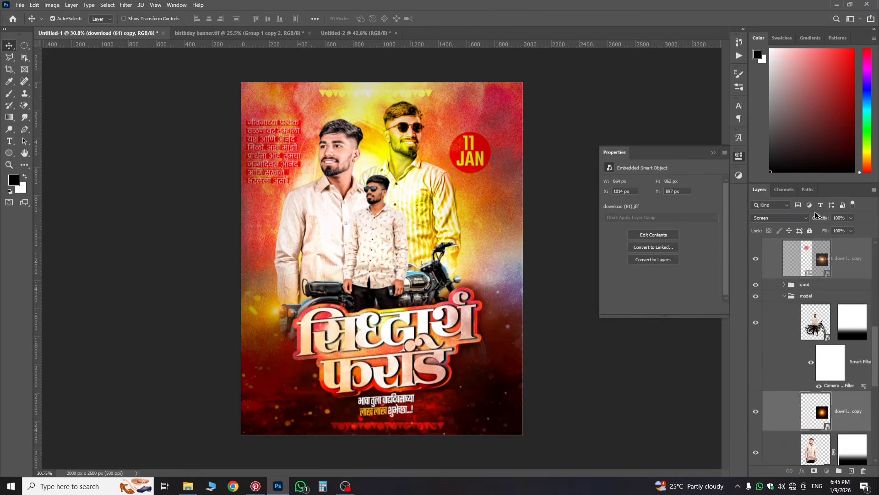
pyautogui.moveTo(817, 215); pyautogui.dragTo(824, 333)
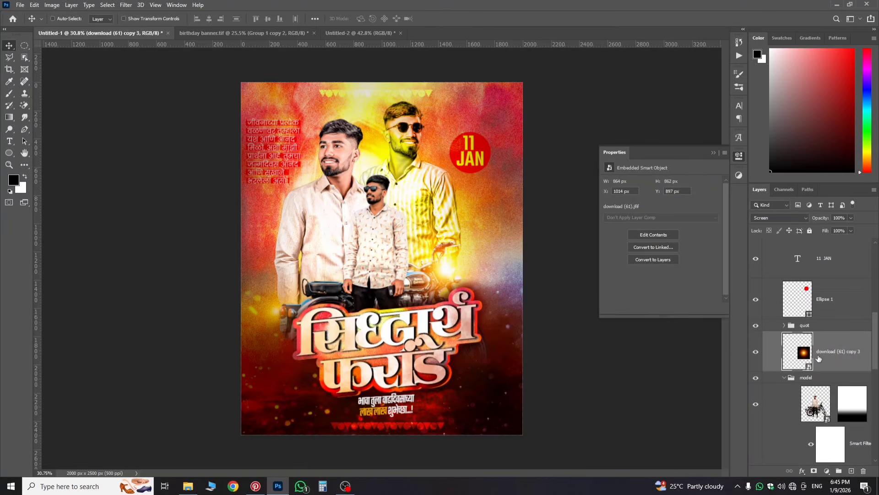
pyautogui.hotkey('ctrl', 't')
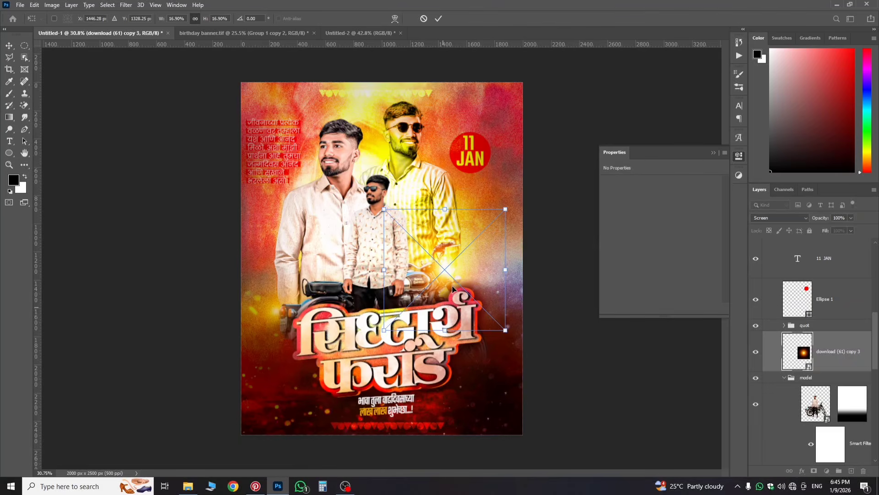
pyautogui.moveTo(404, 217); pyautogui.dragTo(383, 186)
pyautogui.moveTo(437, 226); pyautogui.dragTo(462, 266)
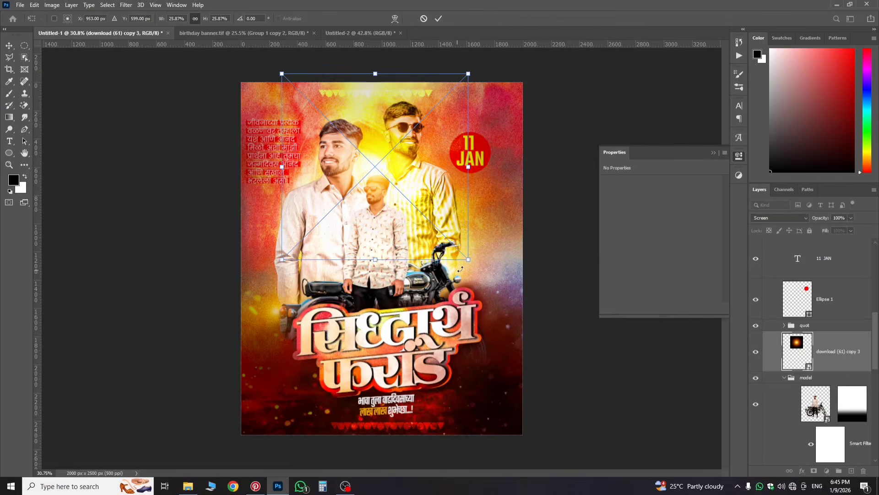
pyautogui.press('Return')
pyautogui.moveTo(822, 359); pyautogui.dragTo(822, 341)
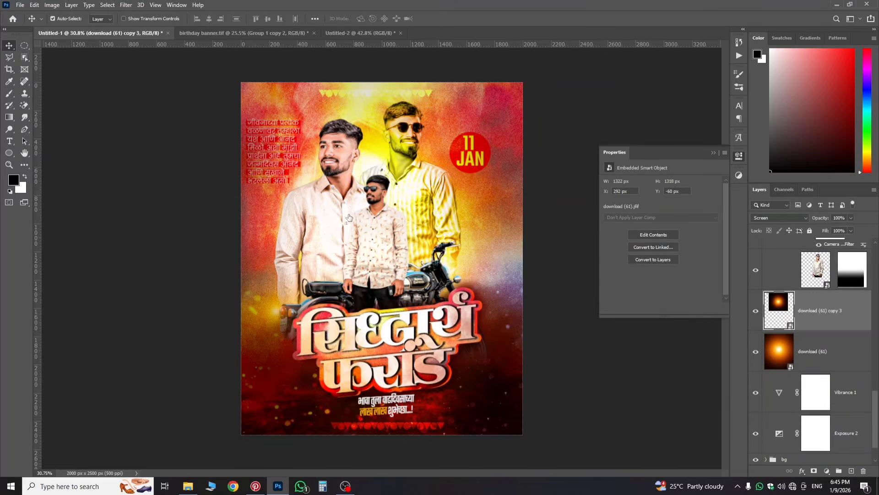
# Step: Duplicate the orange glow and move the copy to the poster's left edge
pyautogui.scroll(5, 361, 164)
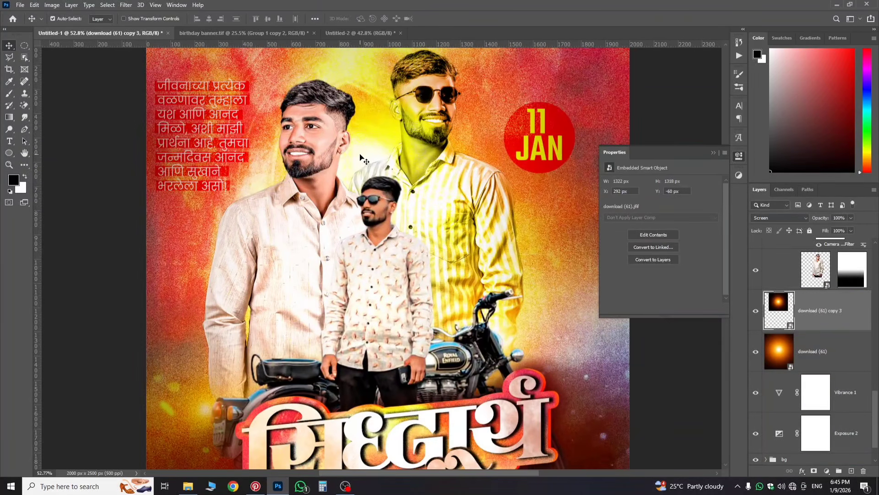
pyautogui.scroll(-4, 363, 164)
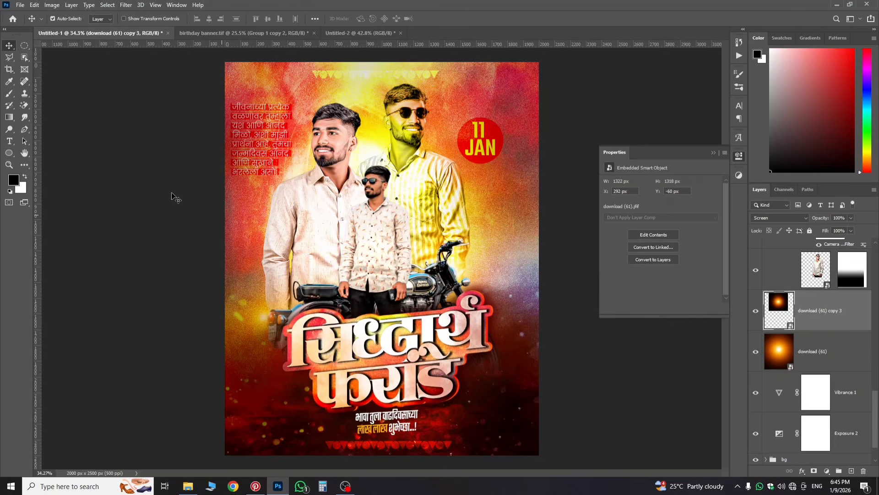
pyautogui.moveTo(843, 315); pyautogui.dragTo(831, 327)
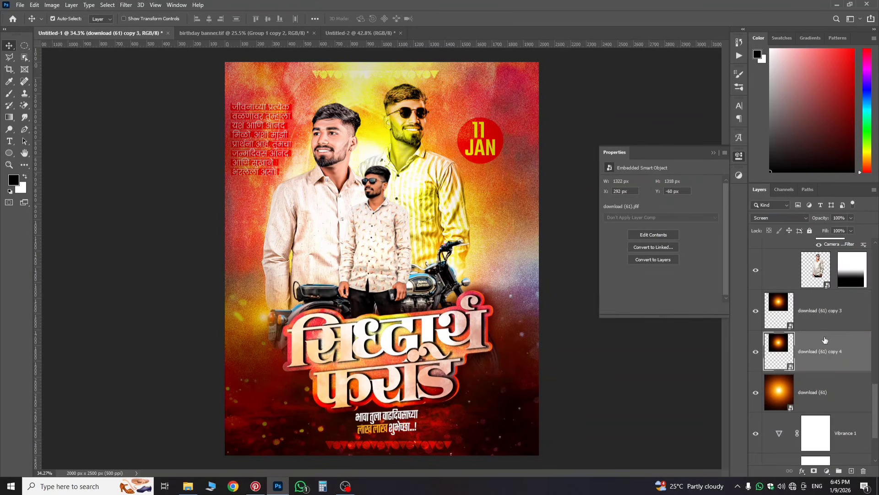
pyautogui.hotkey('ctrl', 't')
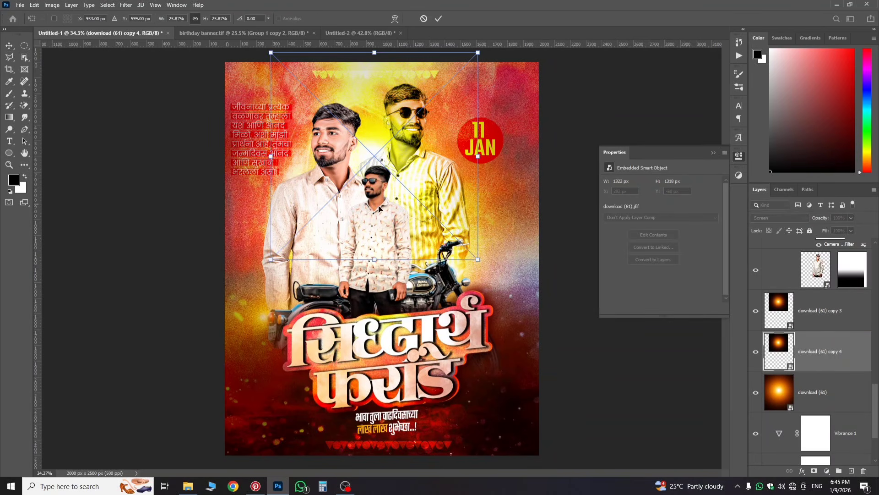
pyautogui.moveTo(366, 237); pyautogui.dragTo(222, 311)
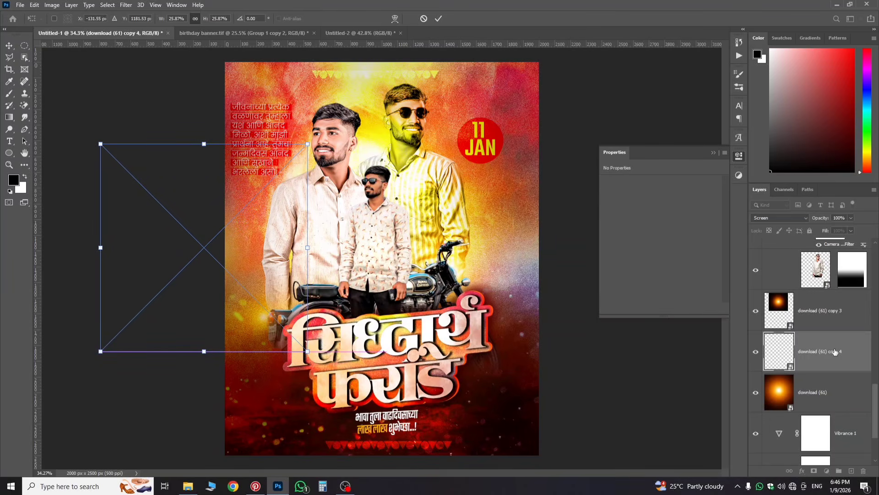
pyautogui.press('Return')
# Step: Bring up the birthday banner.tif reference document
pyautogui.scroll(4, 479, 328)
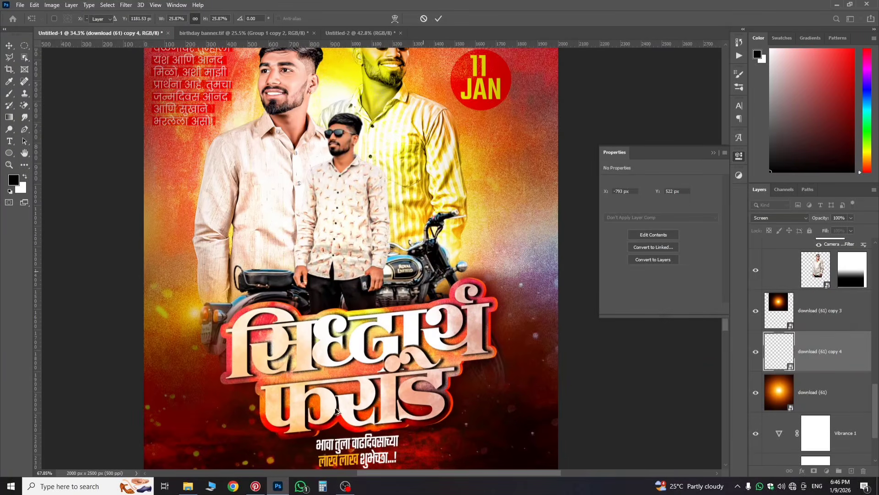
pyautogui.scroll(-4, 335, 411)
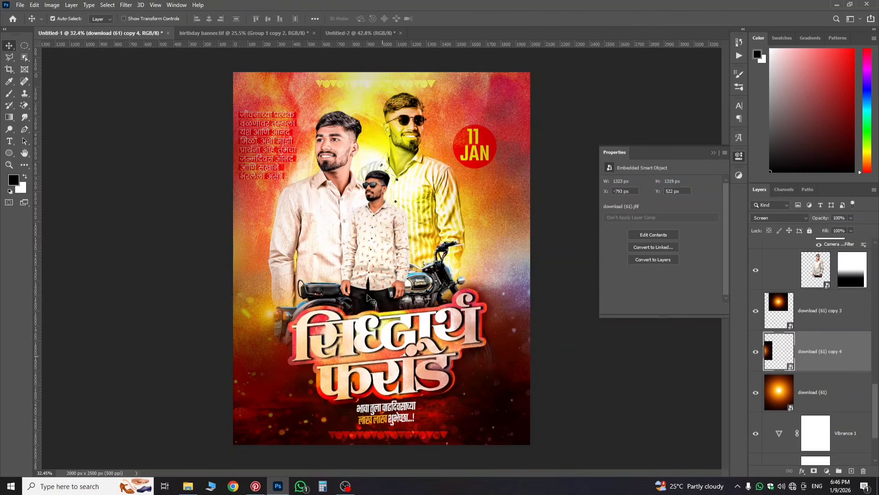
pyautogui.scroll(1, 436, 178)
pyautogui.scroll(-1, 412, 181)
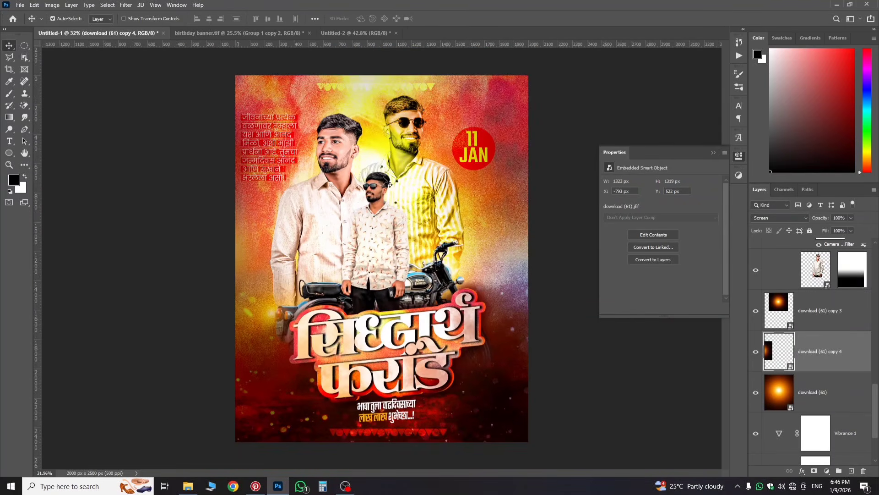
pyautogui.click(284, 33)
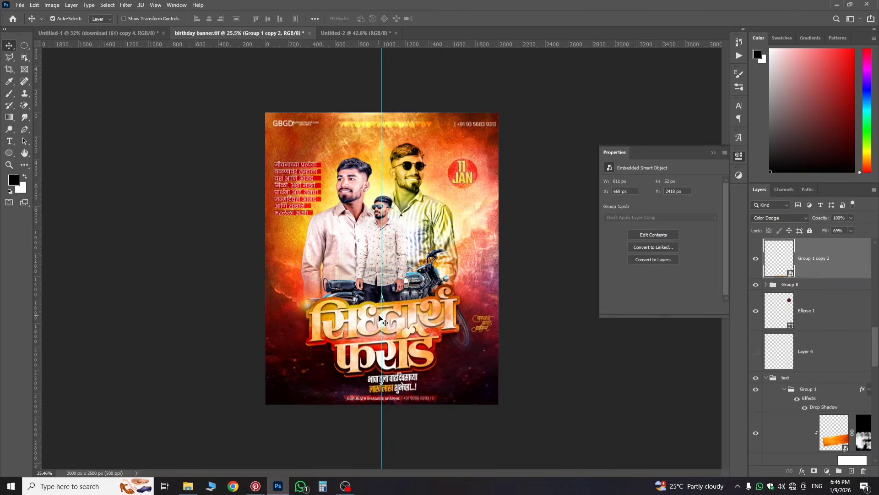
# Step: Switch between the Untitled-1 poster and the birthday banner.tif reference
pyautogui.scroll(1, 379, 319)
pyautogui.scroll(-1, 276, 265)
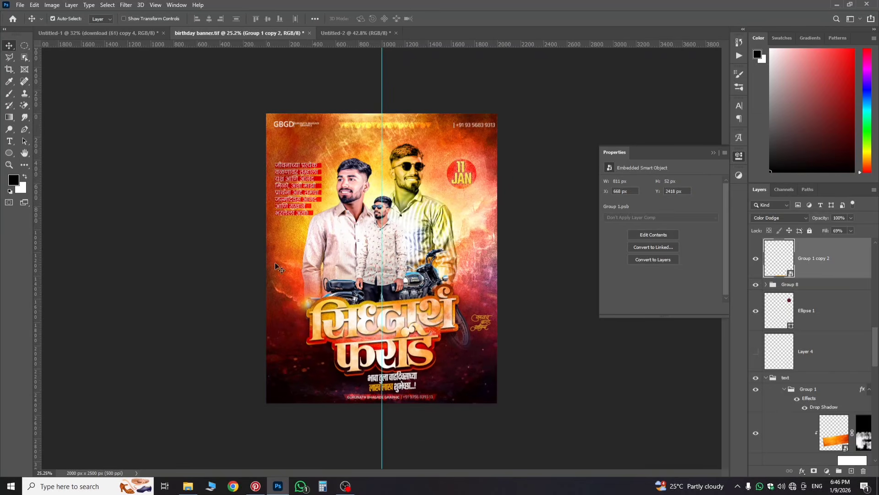
pyautogui.click(124, 33)
pyautogui.scroll(2, 428, 90)
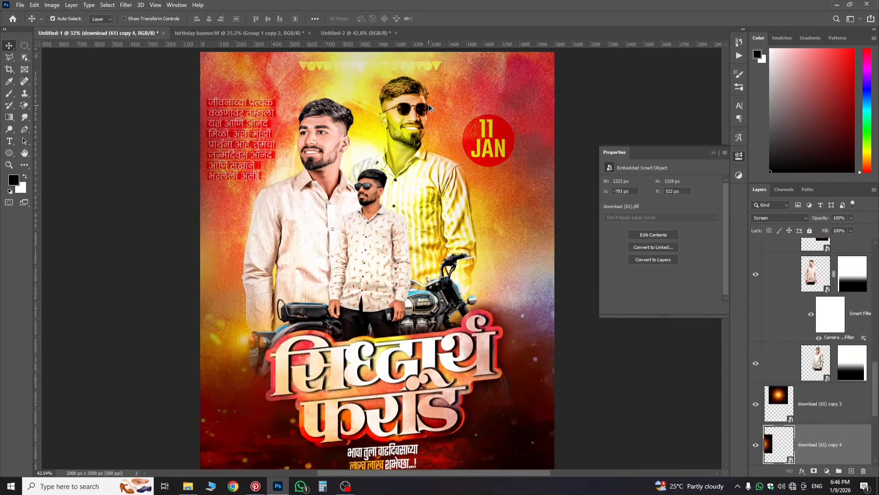
pyautogui.scroll(-3, 439, 97)
pyautogui.scroll(2, 487, 127)
pyautogui.scroll(-2, 472, 124)
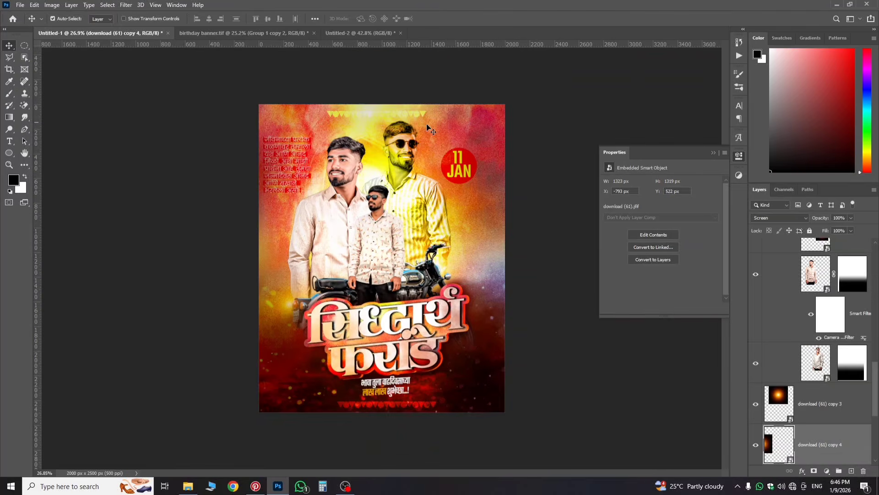
pyautogui.click(243, 33)
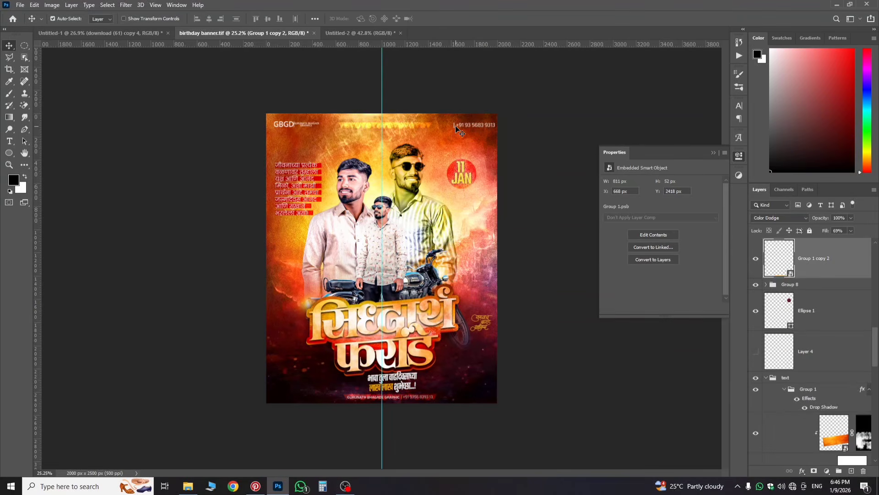
# Step: Drag the banner's masked header strip layer 1 into the Untitled-1 poster
pyautogui.click(455, 126)
pyautogui.scroll(-3, 839, 262)
pyautogui.scroll(2, 842, 288)
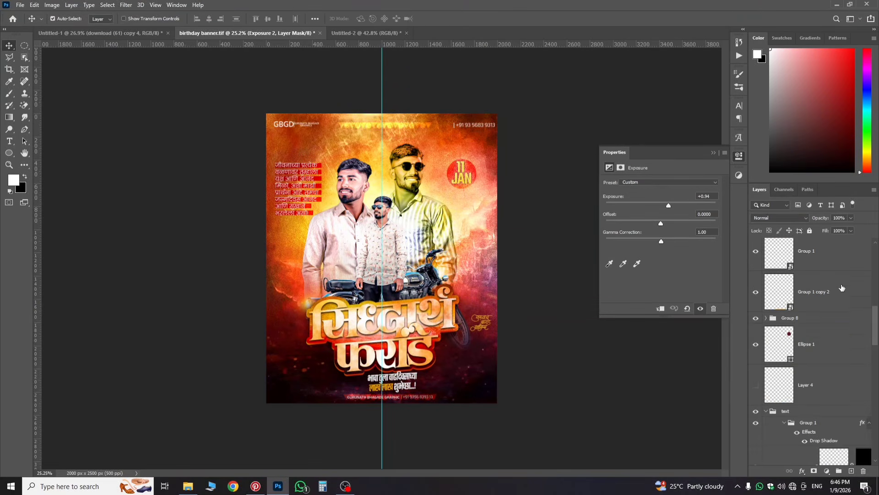
pyautogui.scroll(5, 842, 287)
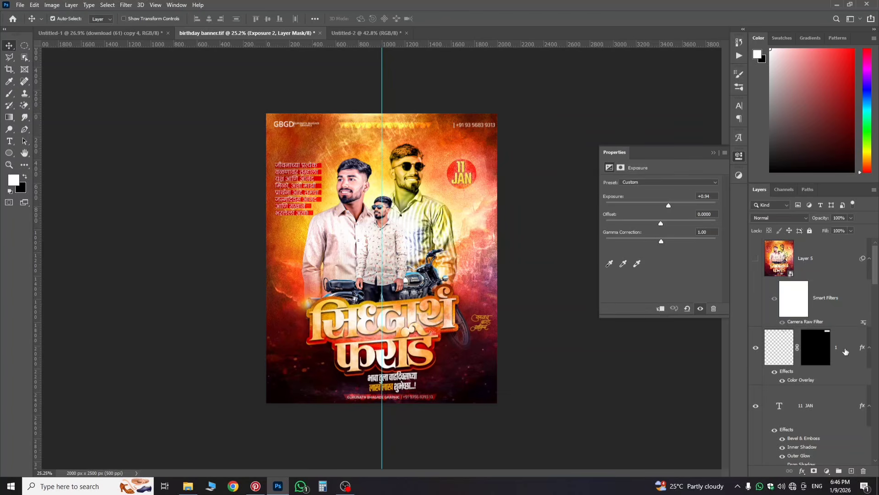
pyautogui.click(845, 352)
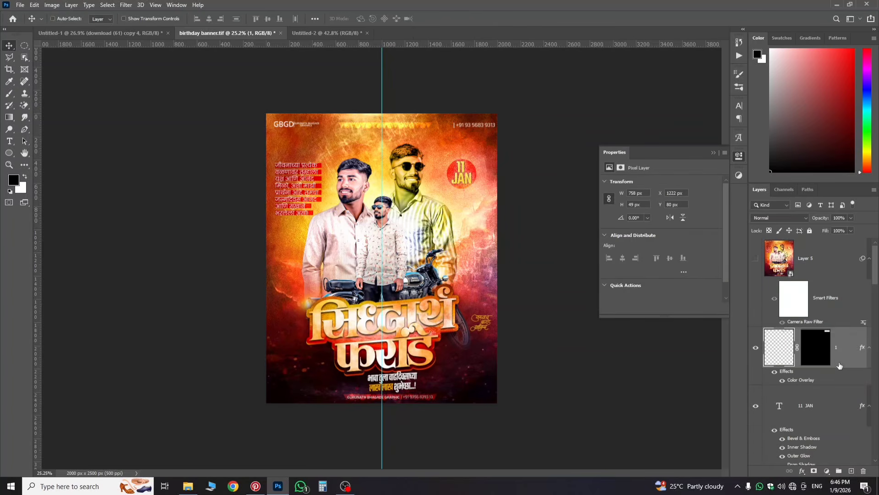
pyautogui.scroll(-3, 840, 365)
pyautogui.scroll(3, 832, 363)
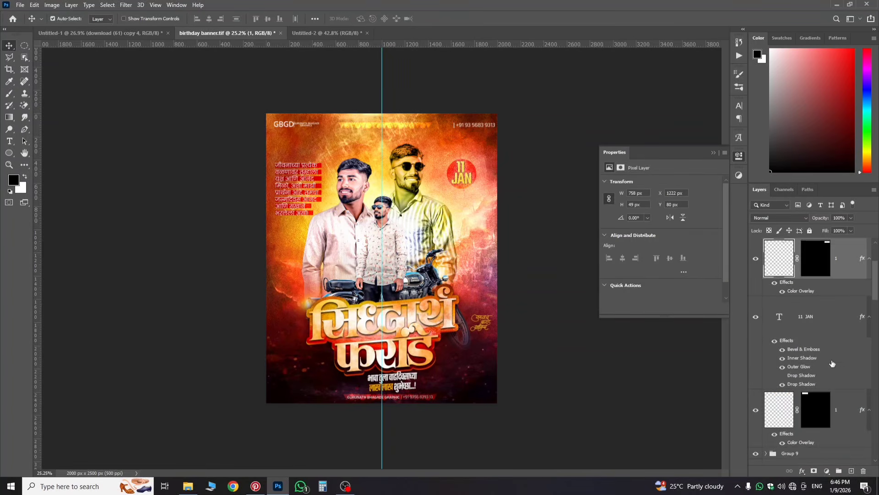
pyautogui.moveTo(833, 406); pyautogui.dragTo(415, 232)
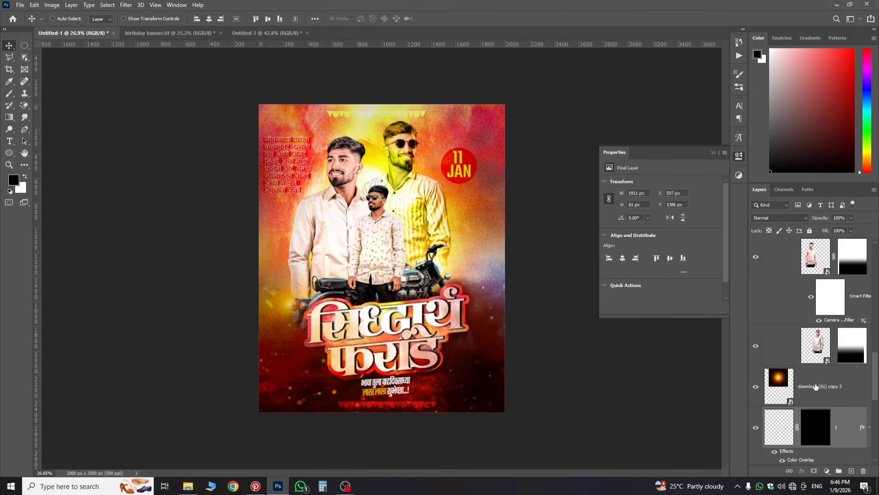
# Step: Move the copied header strip to the poster's top edge and raise its layer above the others
pyautogui.hotkey('ctrl', 't')
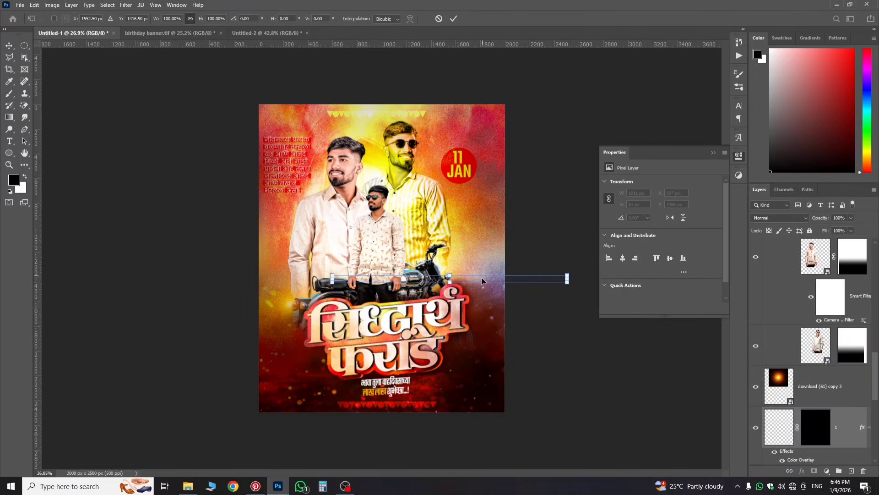
pyautogui.moveTo(482, 277); pyautogui.dragTo(413, 117)
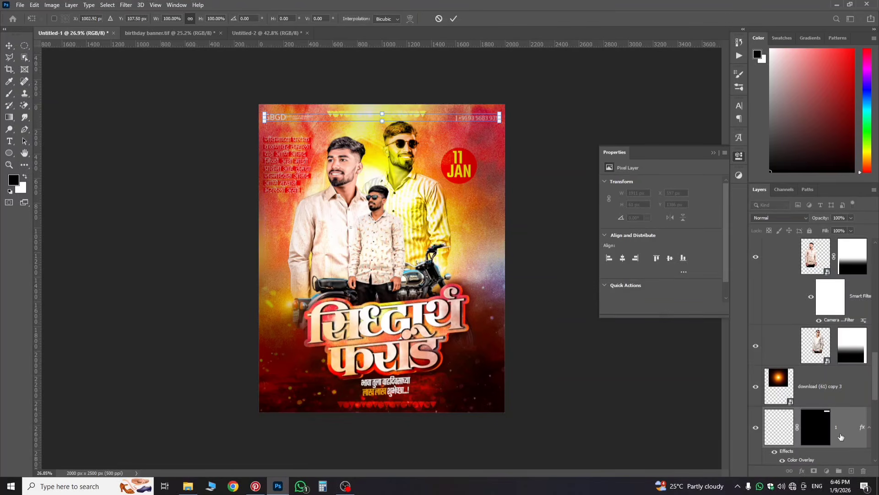
pyautogui.press('Return')
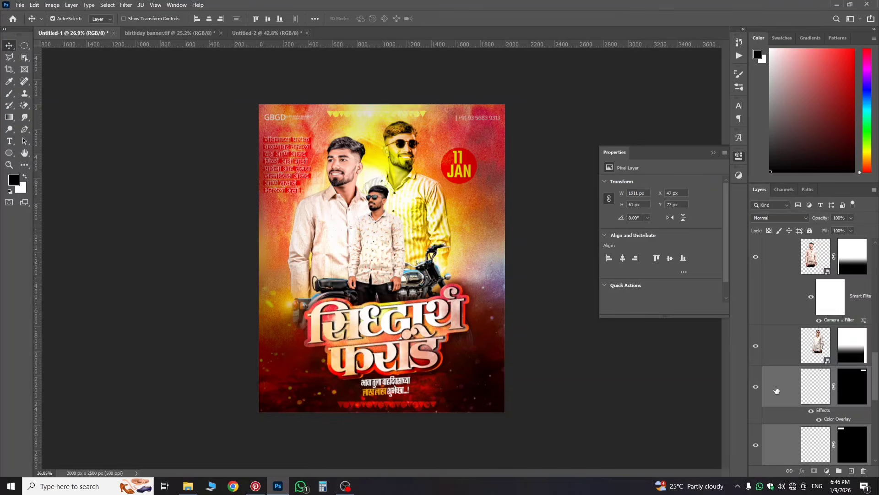
pyautogui.moveTo(776, 389); pyautogui.dragTo(794, 246)
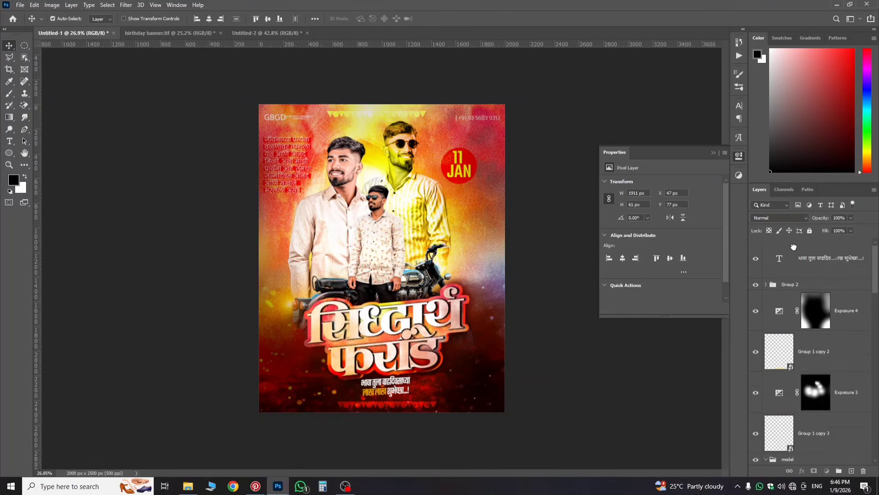
# Step: Select the footer contact strip layer 4 in birthday banner.tif and drag it into Untitled-1
pyautogui.scroll(4, 306, 118)
pyautogui.scroll(-3, 306, 118)
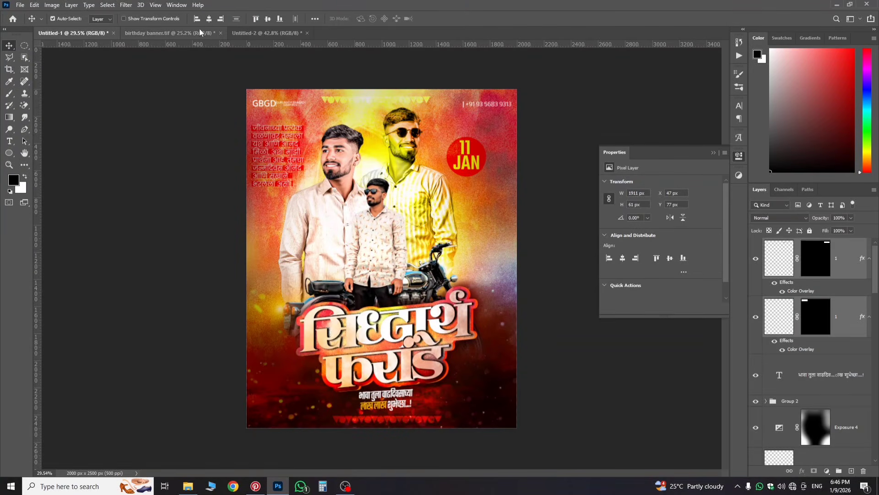
pyautogui.click(169, 33)
pyautogui.scroll(2, 380, 390)
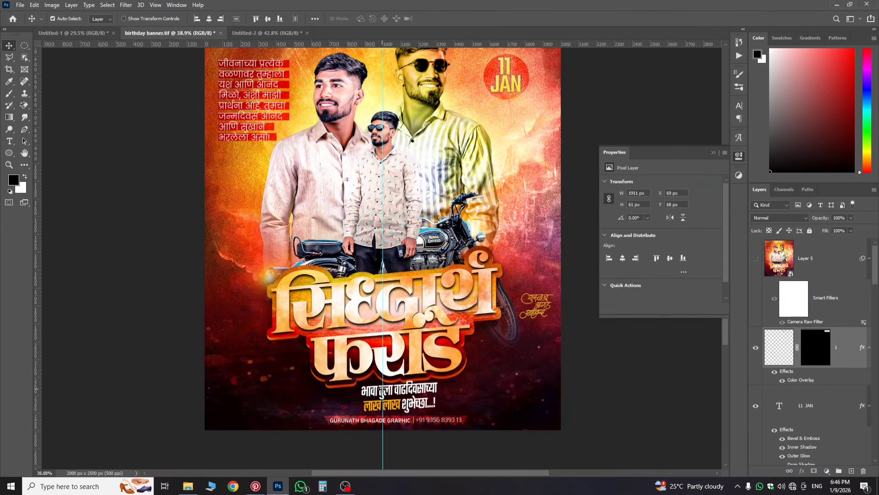
pyautogui.scroll(1, 381, 400)
pyautogui.click(374, 419)
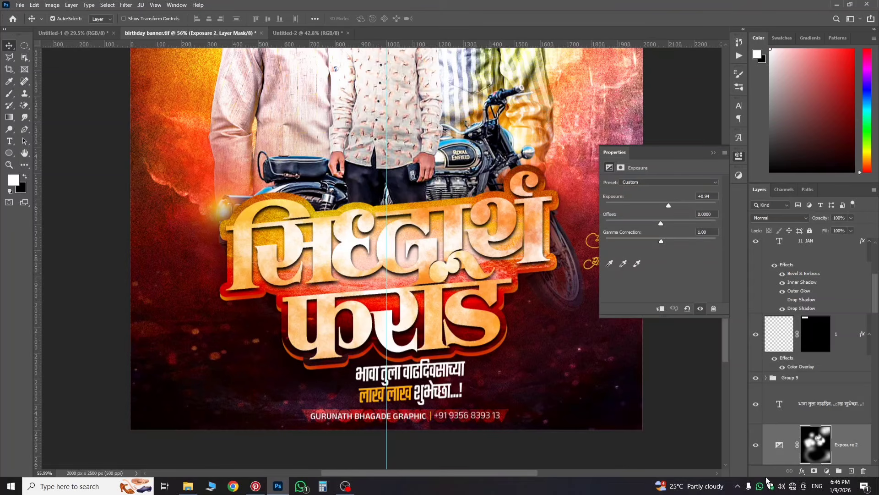
pyautogui.scroll(-5, 801, 407)
pyautogui.scroll(1, 493, 409)
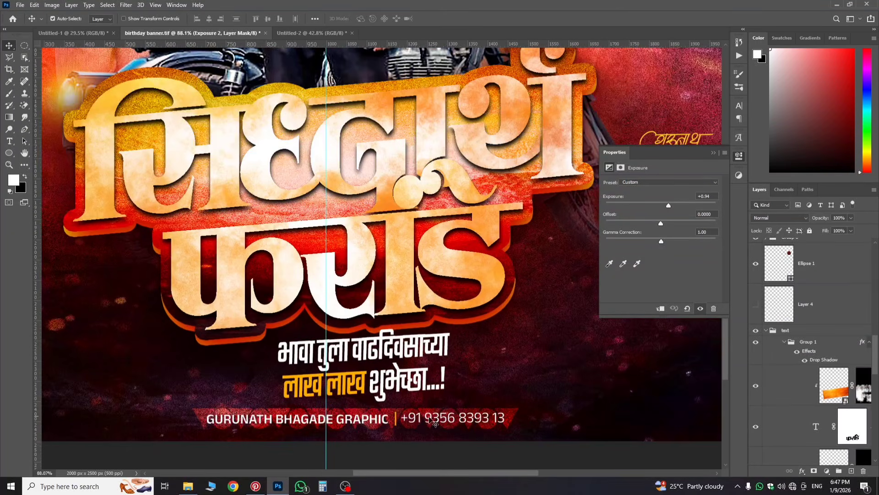
pyautogui.click(400, 420)
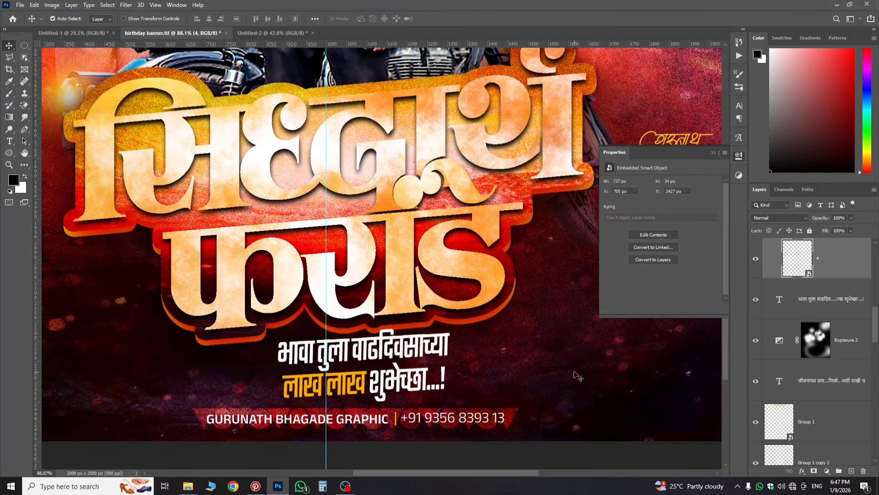
pyautogui.moveTo(822, 268); pyautogui.dragTo(389, 271)
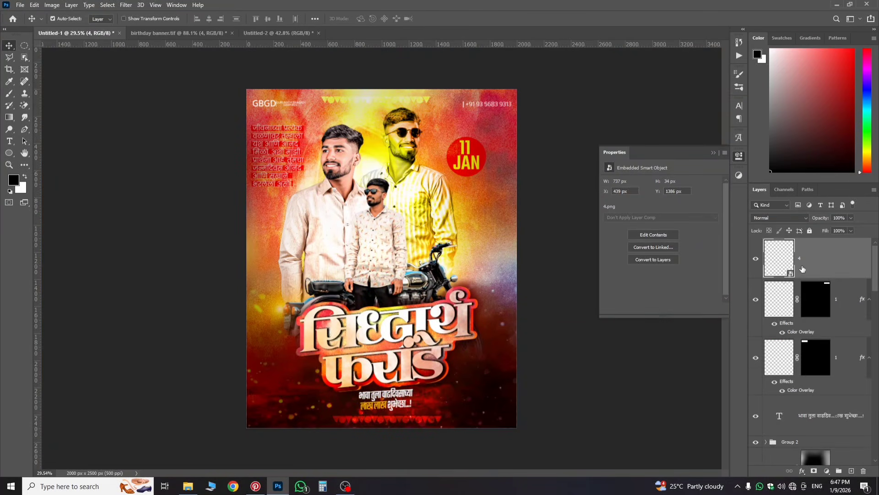
# Step: Move the copied footer strip, layer 4, down to the poster's bottom edge
pyautogui.hotkey('ctrl', 't')
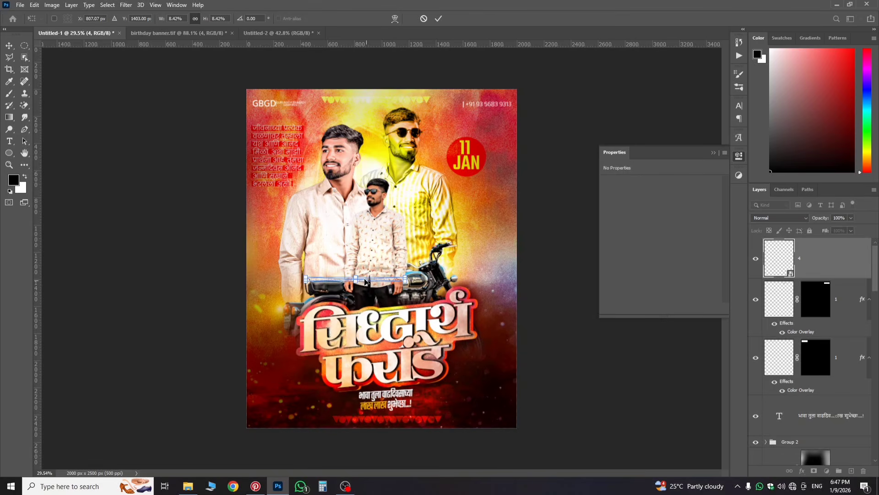
pyautogui.moveTo(365, 281); pyautogui.dragTo(393, 420)
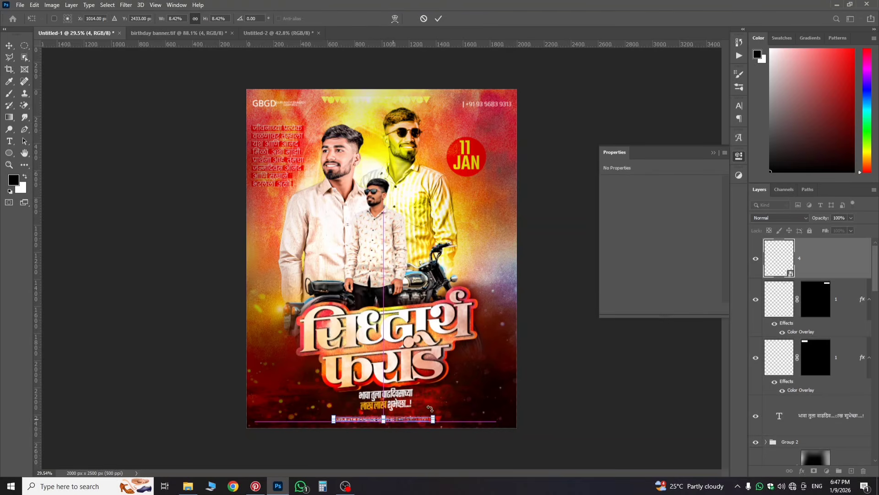
pyautogui.press('Return')
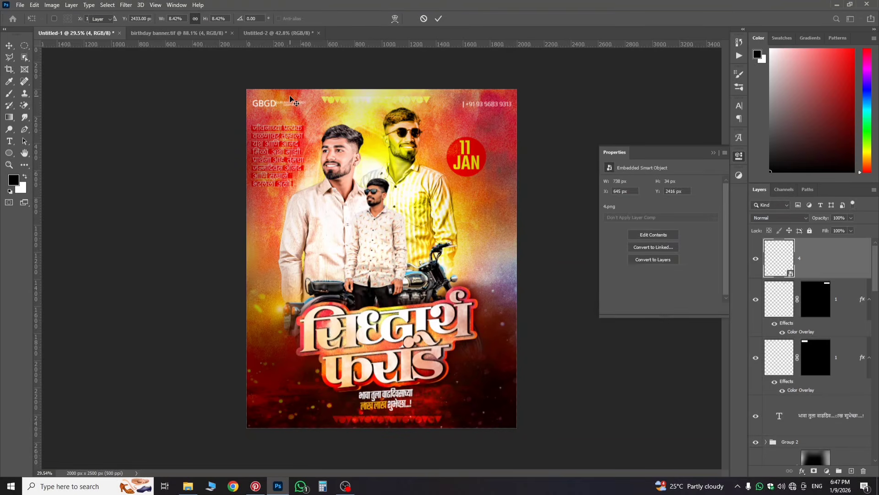
pyautogui.scroll(2, 260, 95)
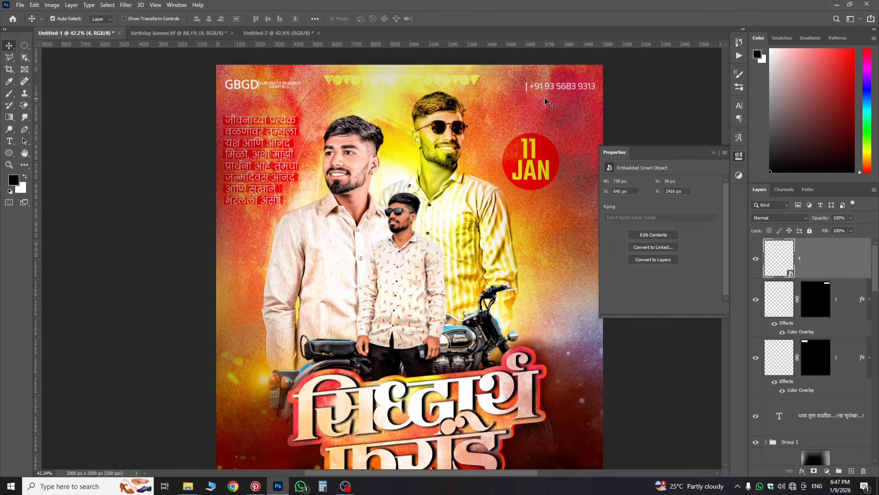
pyautogui.scroll(-3, 556, 218)
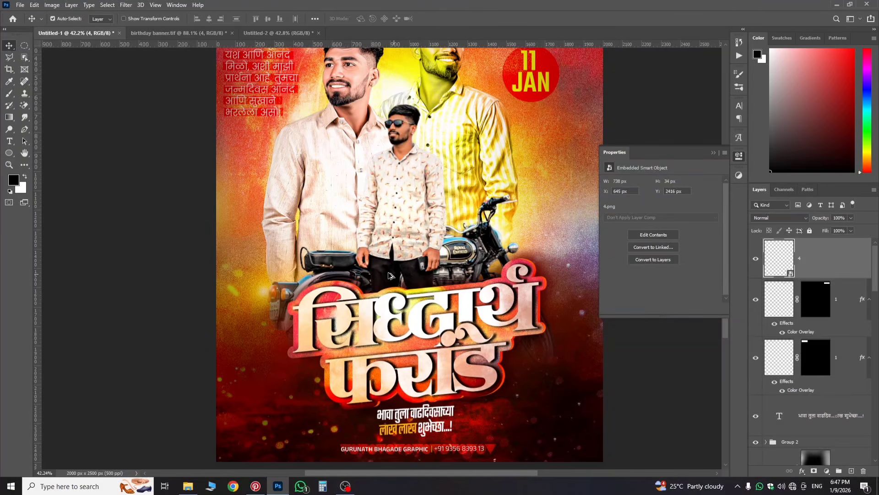
pyautogui.scroll(-2, 365, 245)
pyautogui.scroll(-1, 366, 245)
pyautogui.scroll(1, 426, 279)
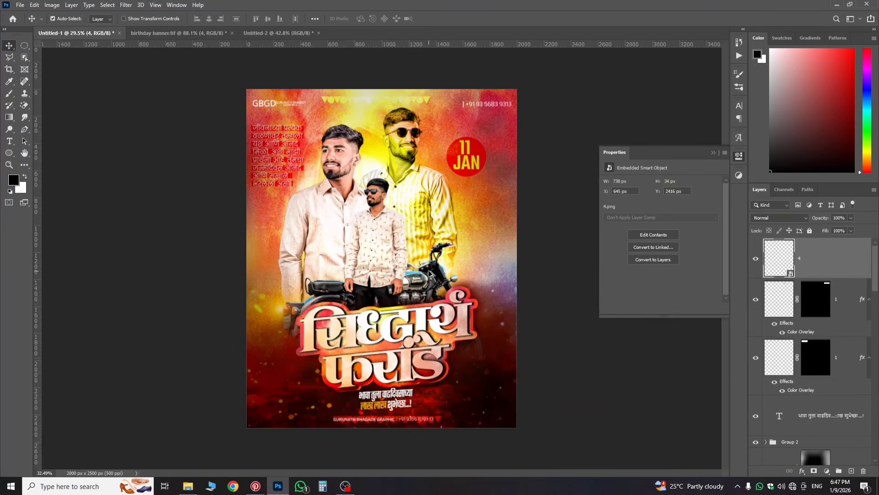
pyautogui.scroll(-1, 430, 277)
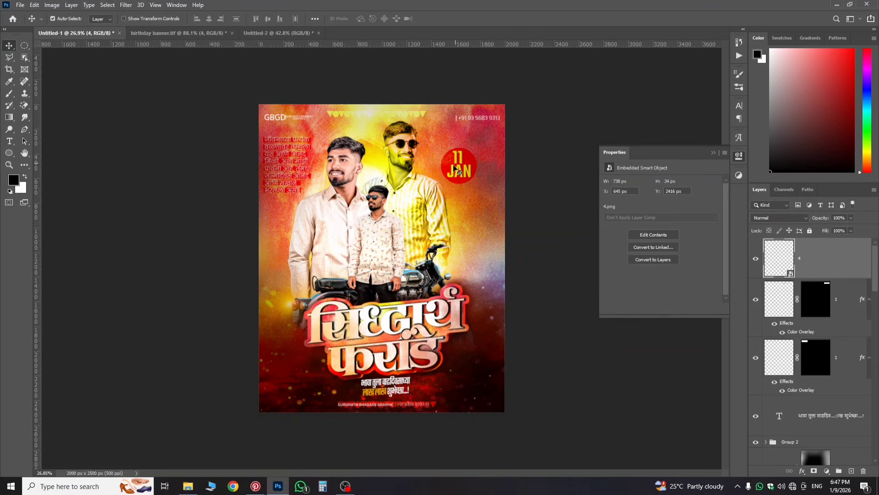
pyautogui.scroll(2, 412, 260)
pyautogui.scroll(-3, 412, 261)
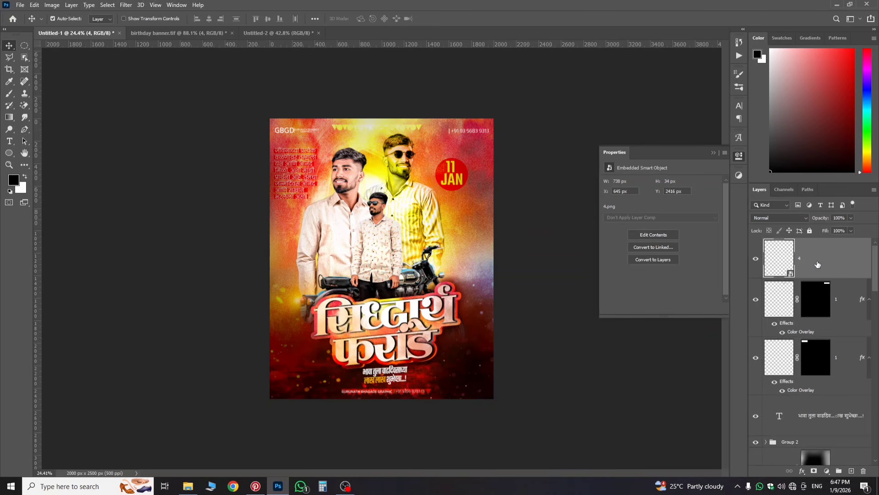
# Step: Add a new top layer and convert the merged poster Layer 3 into a smart object
pyautogui.click(851, 472)
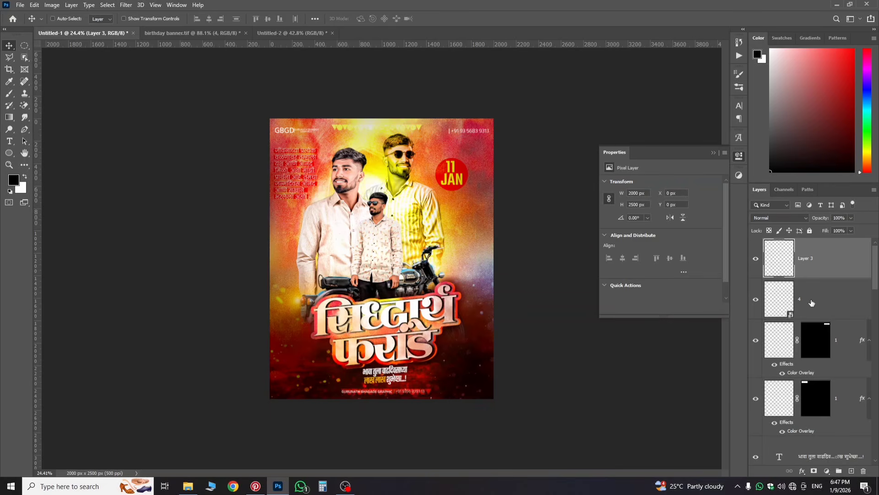
pyautogui.rightClick(807, 268)
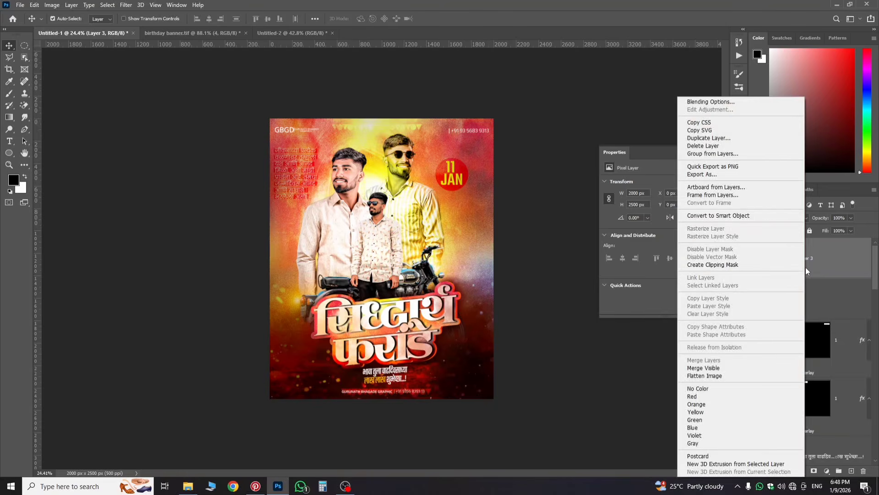
pyautogui.click(724, 215)
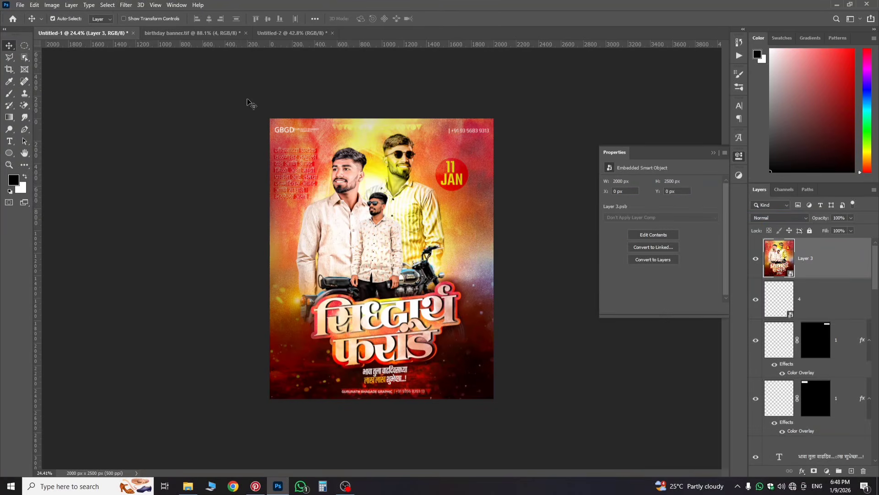
pyautogui.click(125, 4)
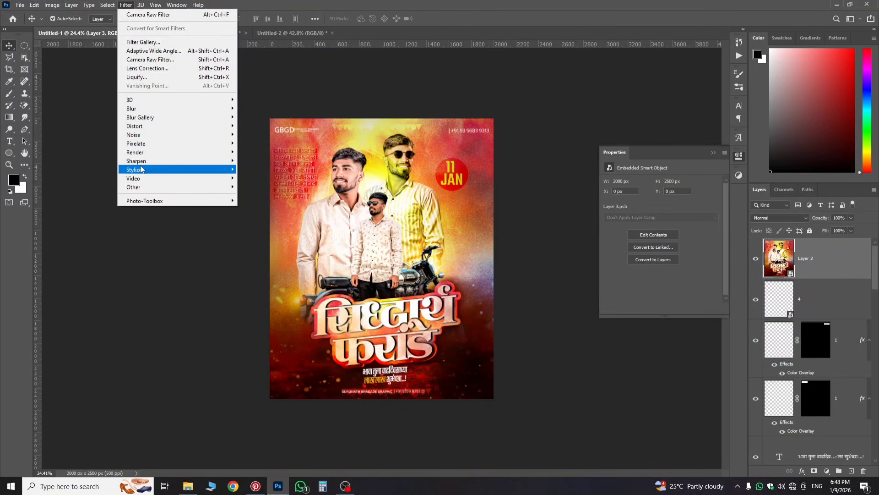
# Step: Apply a Camera Raw filter to Layer 3 using the Artistic 02 profile at amount 111
pyautogui.click(151, 60)
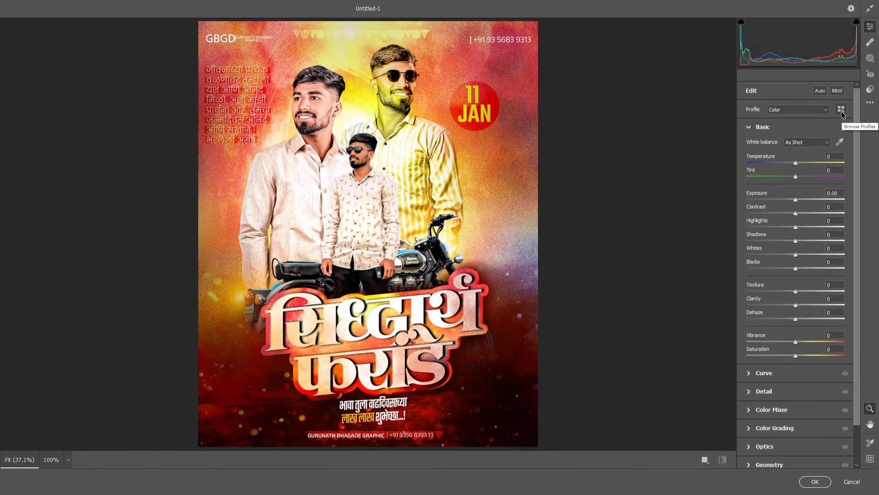
pyautogui.click(841, 110)
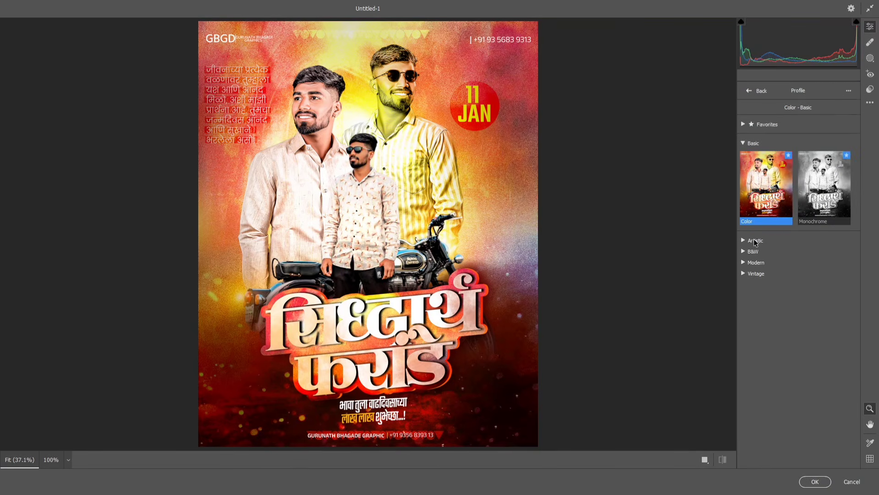
pyautogui.click(755, 241)
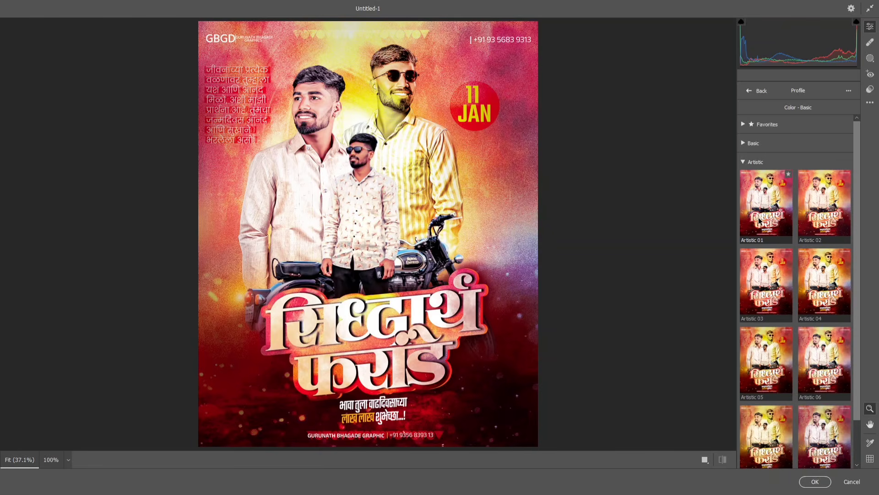
pyautogui.click(824, 229)
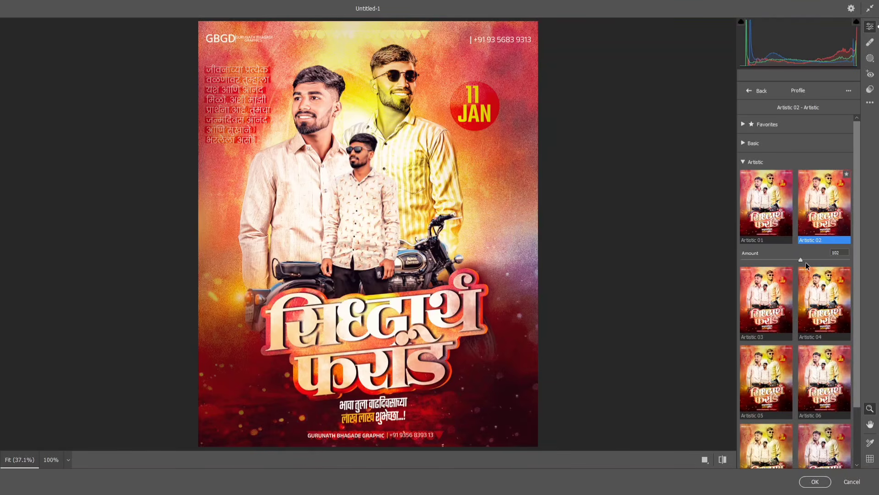
pyautogui.moveTo(806, 262)
pyautogui.mouseDown()
pyautogui.moveTo(813, 263)
pyautogui.moveTo(801, 259)
pyautogui.mouseUp()
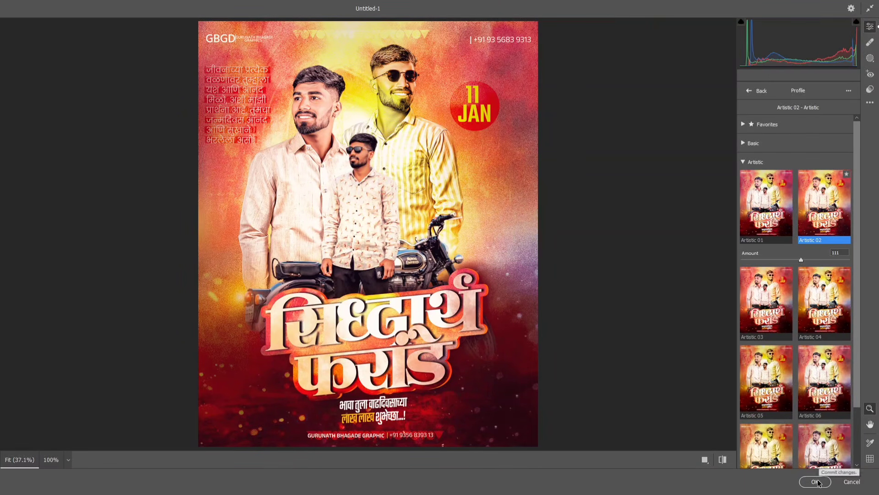
pyautogui.click(756, 90)
pyautogui.press('Return')
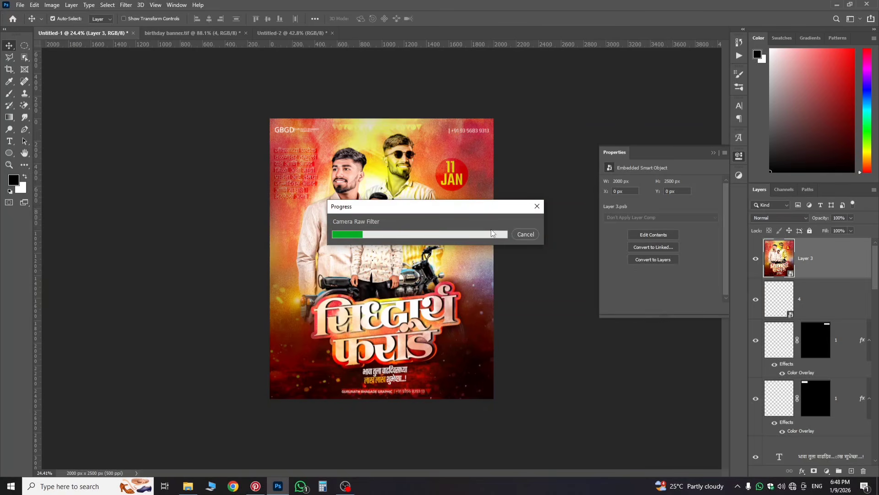
# Step: Add a Color Balance 1 adjustment with midtones at -21 cyan, -18 magenta and -9 yellow
pyautogui.click(825, 473)
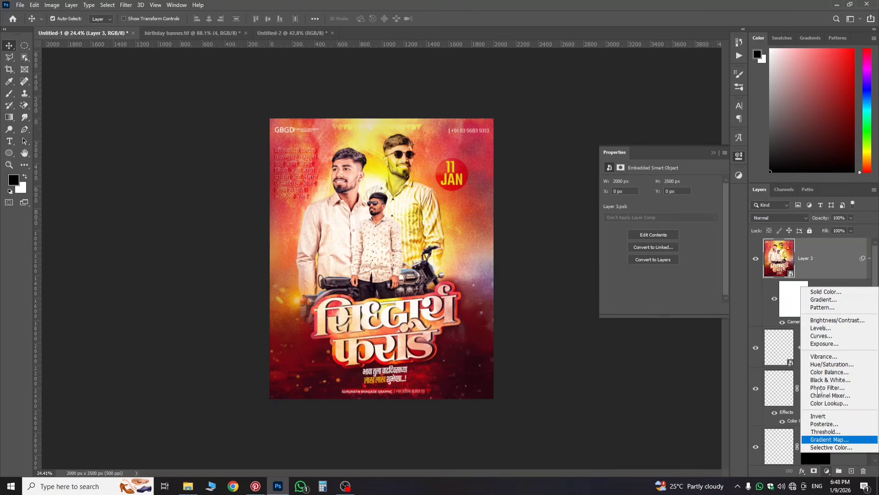
pyautogui.click(822, 372)
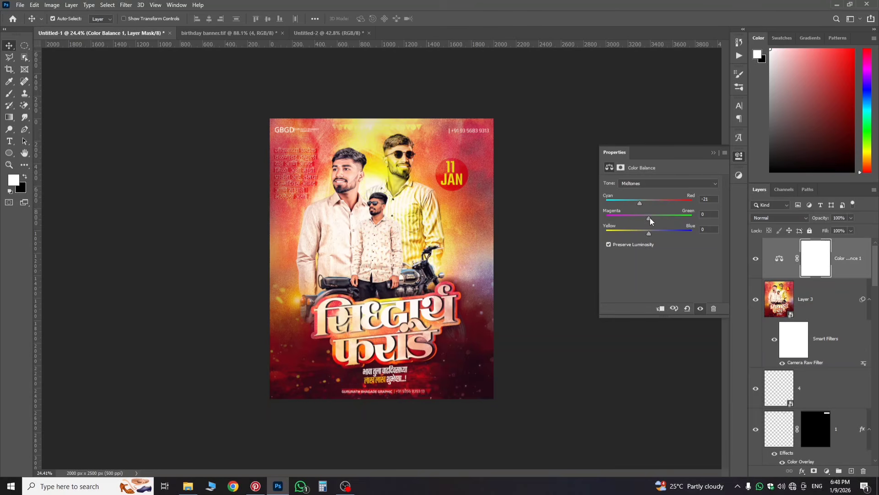
pyautogui.moveTo(650, 218); pyautogui.dragTo(642, 217)
pyautogui.moveTo(645, 233); pyautogui.dragTo(641, 232)
pyautogui.click(779, 259)
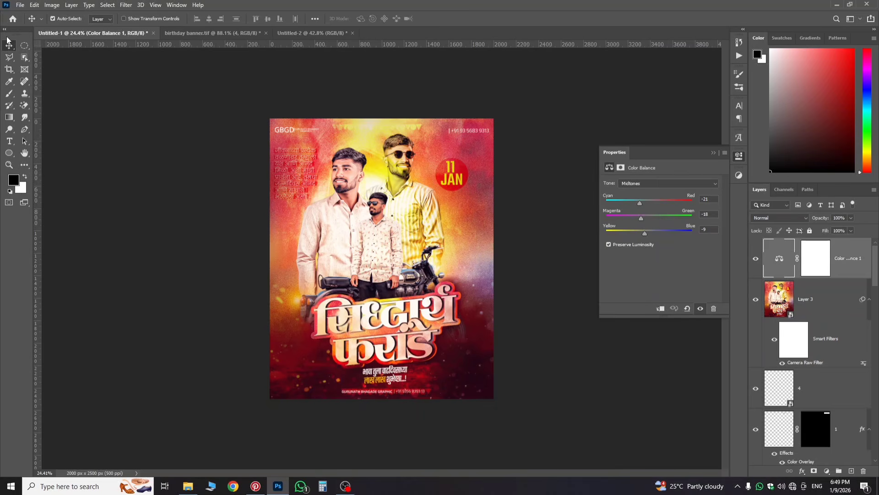
pyautogui.click(166, 34)
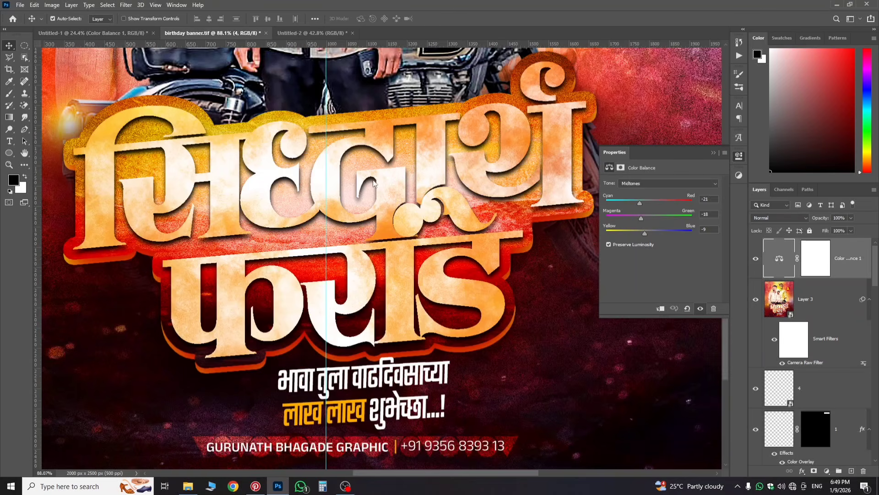
pyautogui.scroll(-5, 346, 181)
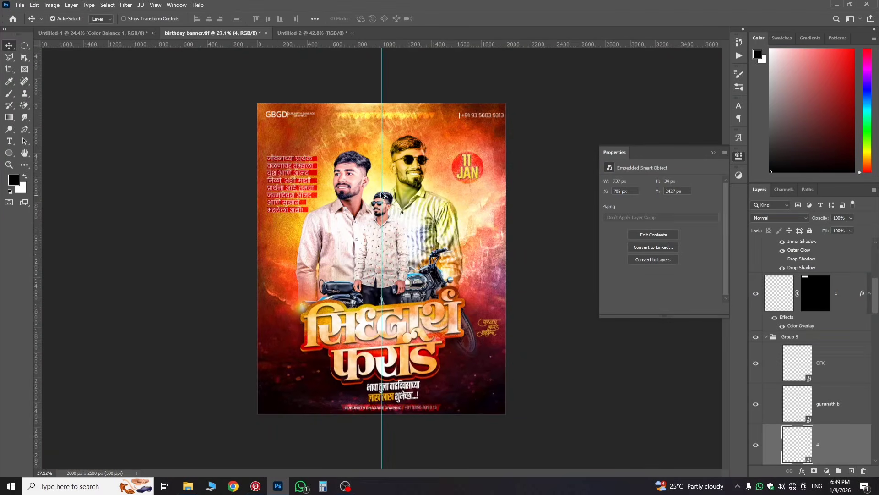
pyautogui.click(109, 34)
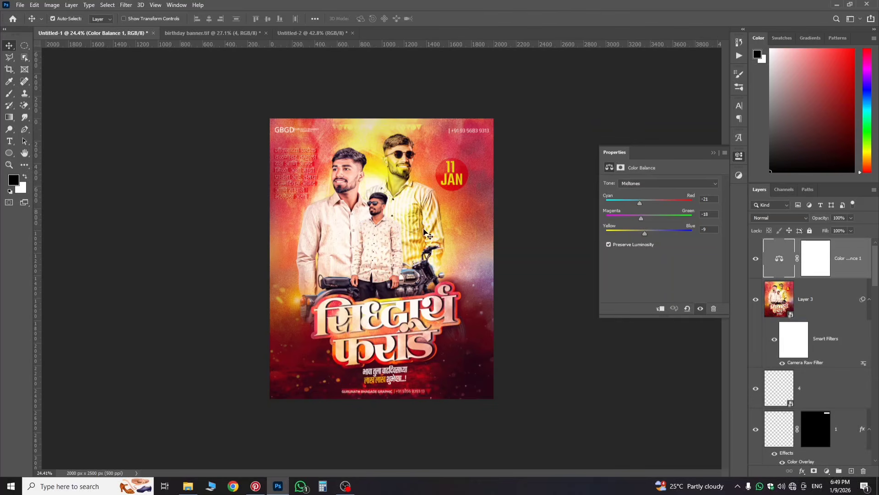
pyautogui.scroll(2, 394, 321)
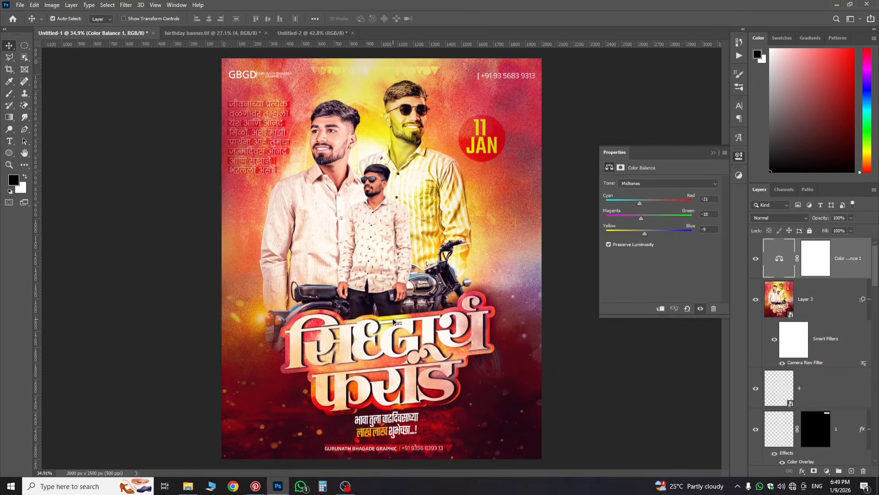
pyautogui.scroll(-1, 385, 348)
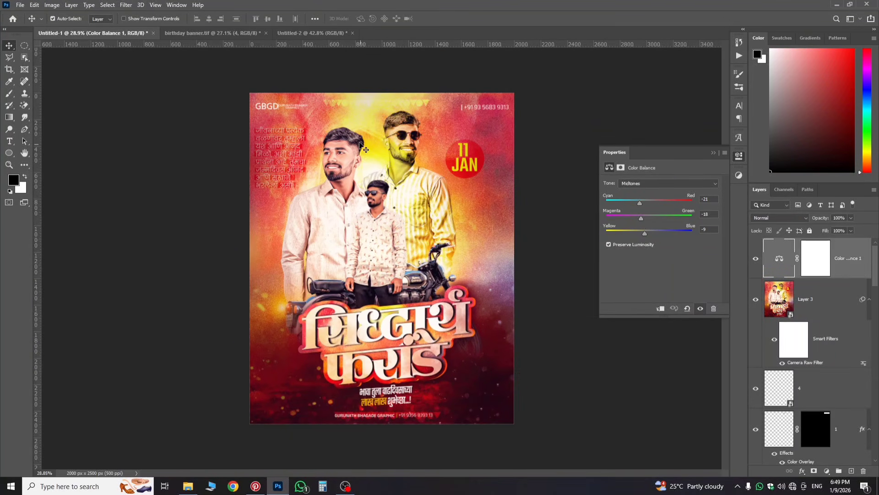
pyautogui.click(297, 163)
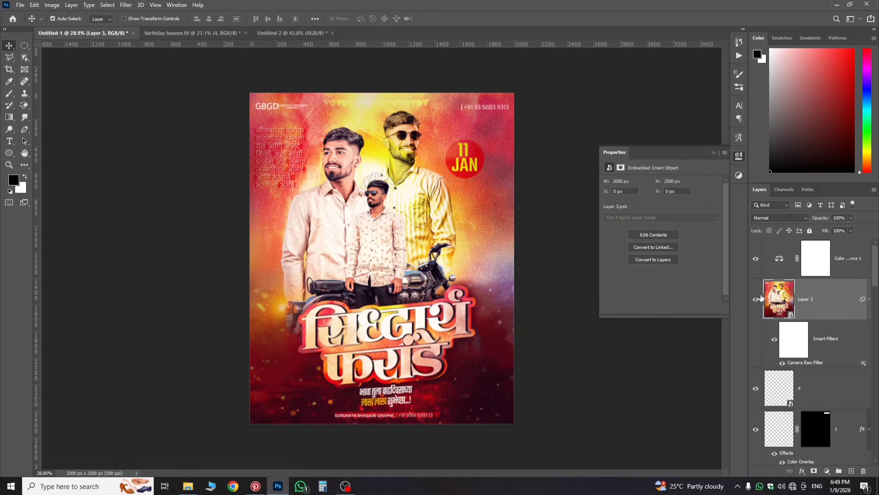
pyautogui.scroll(4, 285, 155)
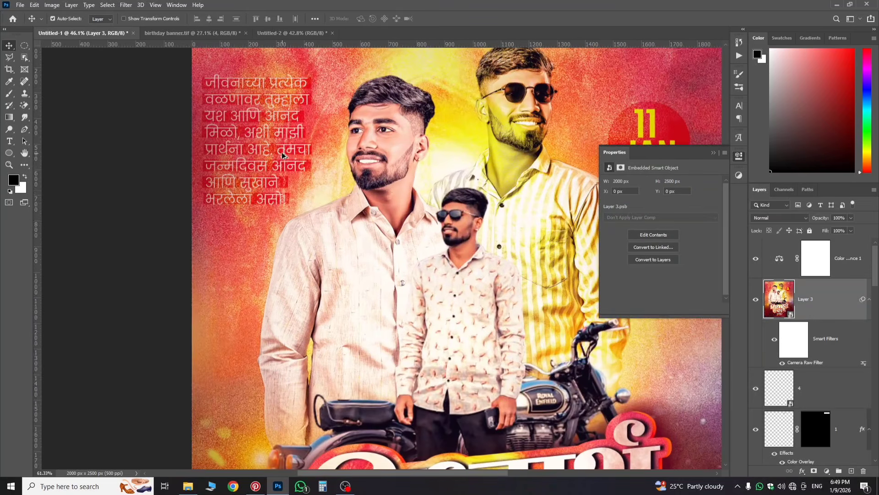
pyautogui.scroll(-3, 243, 164)
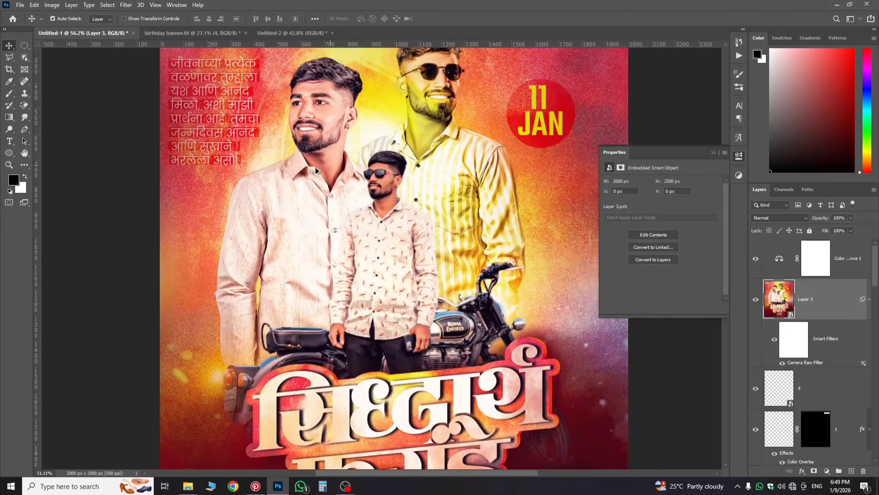
pyautogui.scroll(-2, 267, 141)
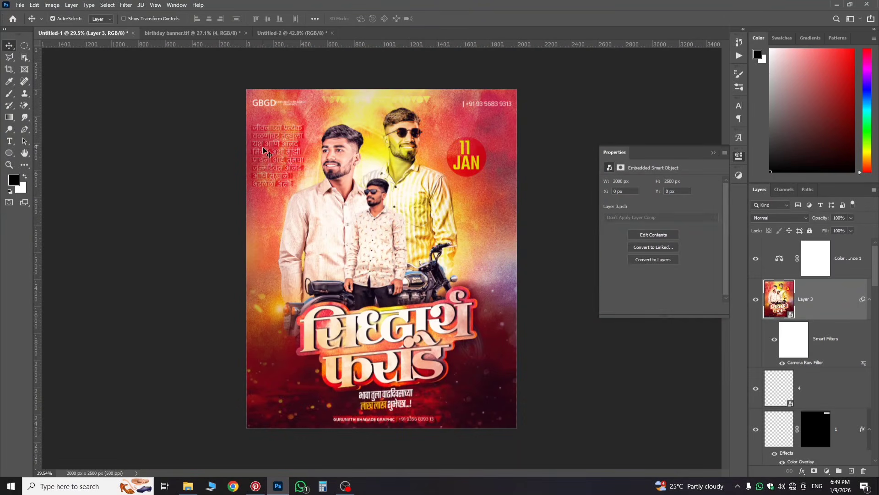
pyautogui.scroll(2, 285, 159)
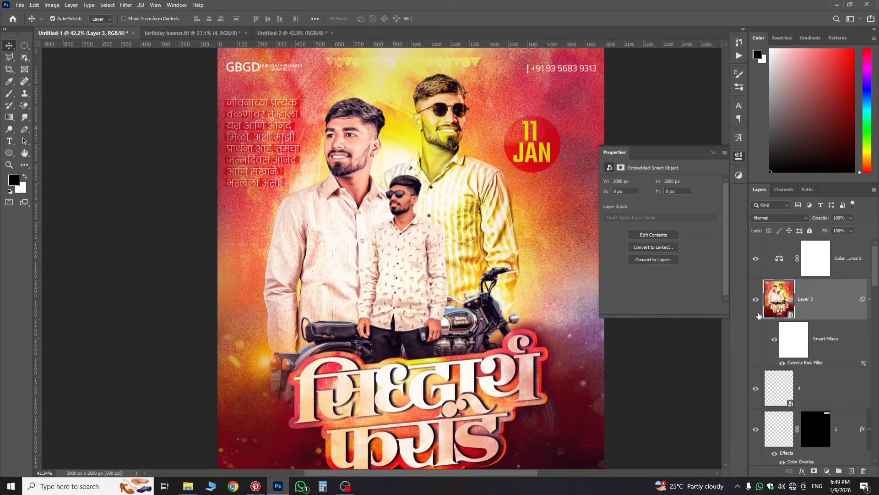
pyautogui.scroll(-2, 313, 183)
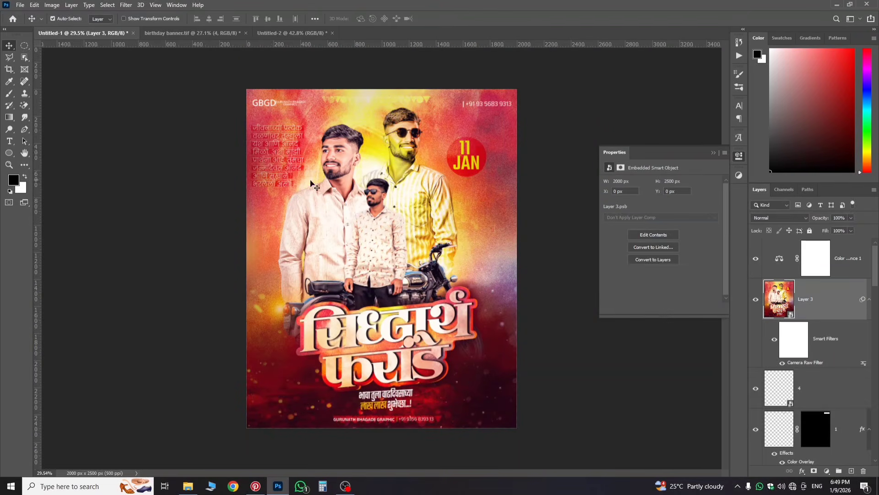
pyautogui.scroll(1, 312, 184)
pyautogui.scroll(-2, 380, 207)
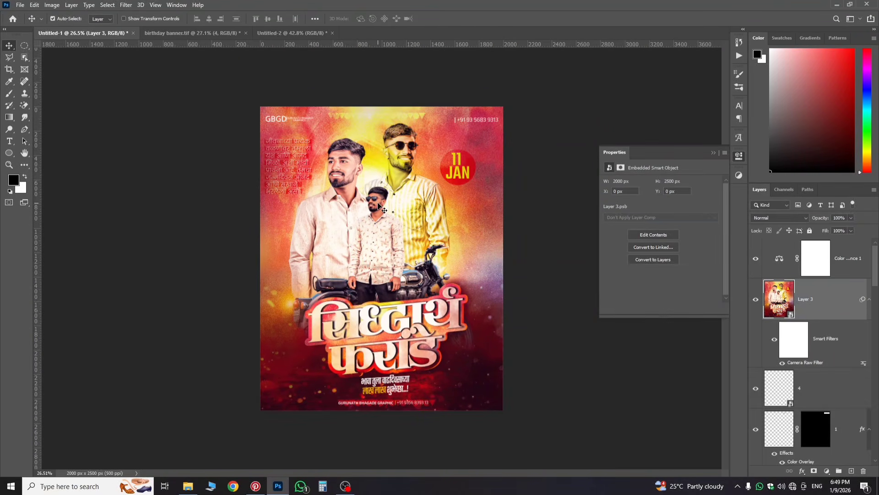